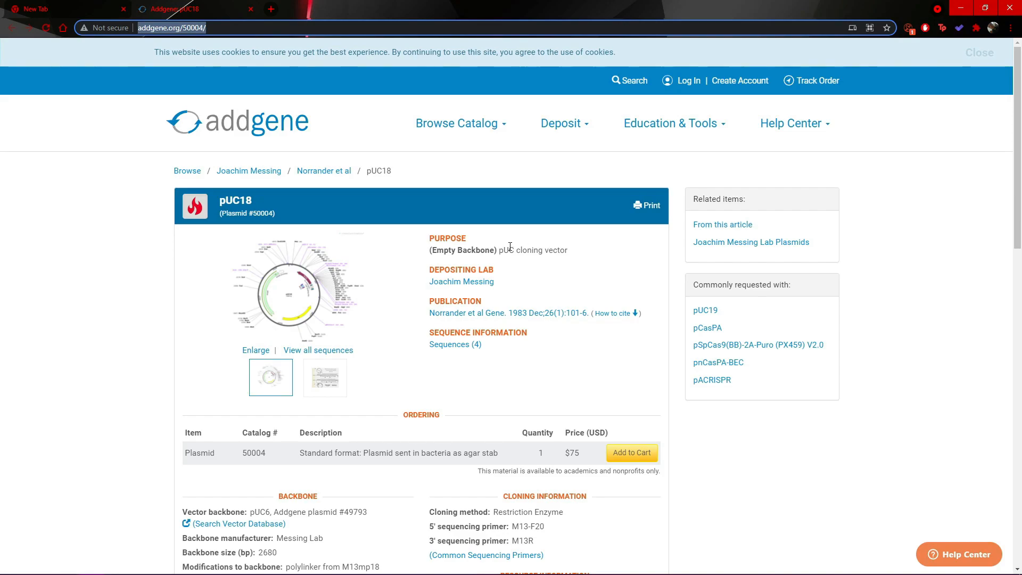
- Review the pUC18 plasmid's name, its purpose as an empty backbone cloning vector, and its depositing lab
left_click_drag(253, 203, 228, 204)
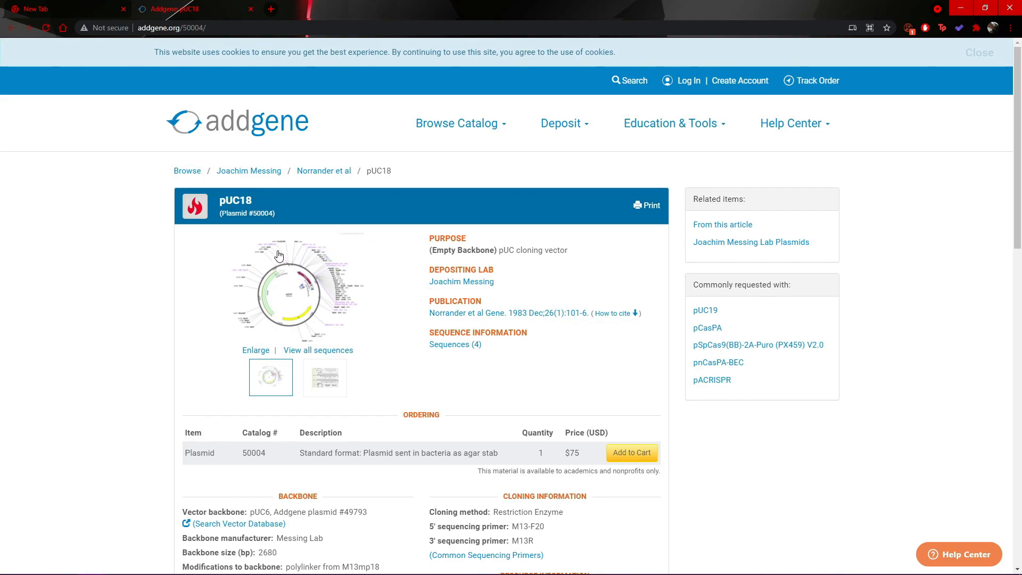
left_click_drag(435, 238, 451, 237)
left_click(453, 237)
left_click_drag(450, 250, 482, 250)
left_click(486, 248)
left_click_drag(574, 250, 516, 251)
left_click(517, 246)
scroll(467, 221, "down", 1)
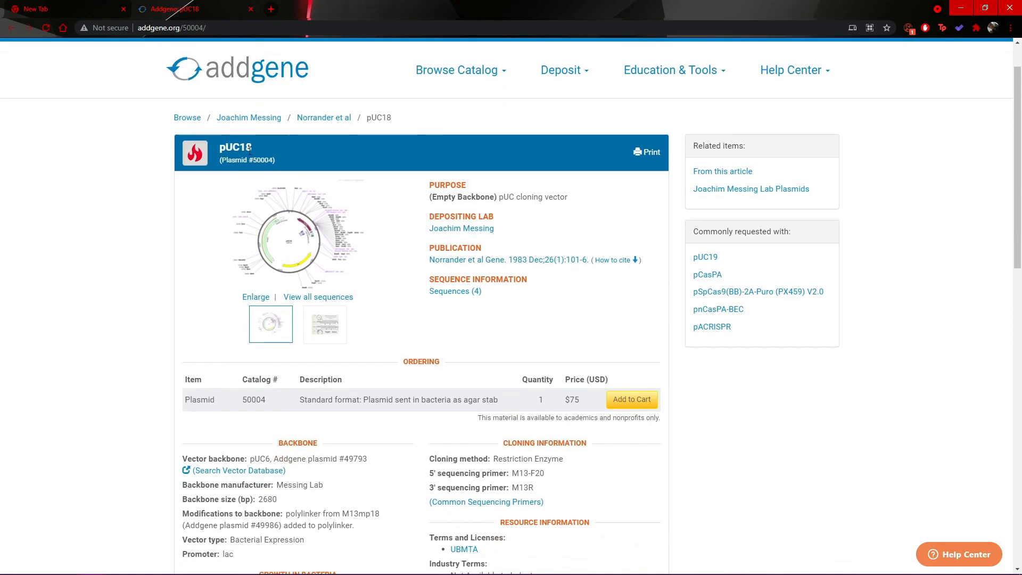
left_click_drag(255, 148, 225, 151)
left_click(581, 201)
left_click_drag(497, 222, 471, 217)
left_click(508, 216)
- Check the plasmid's catalog number and shipping format in the ordering information
scroll(521, 190, "down", 2)
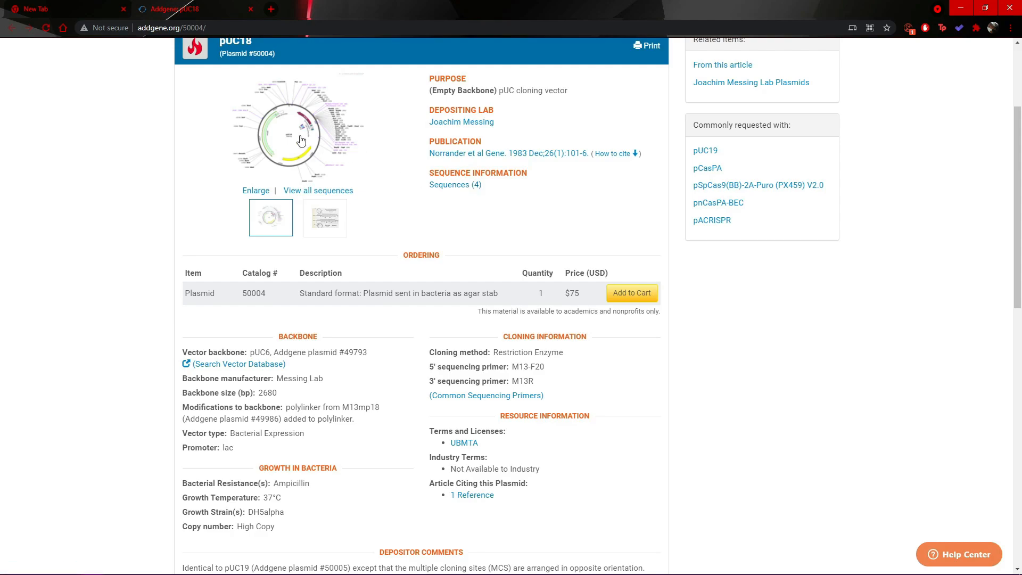
scroll(347, 147, "down", 2)
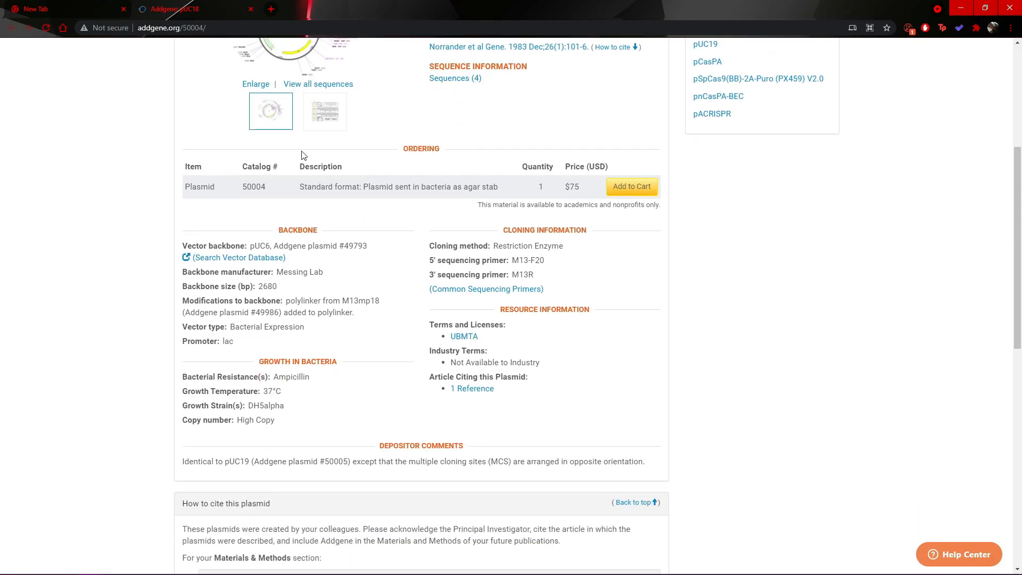
left_click_drag(273, 185, 469, 171)
left_click(467, 184)
scroll(442, 186, "down", 1)
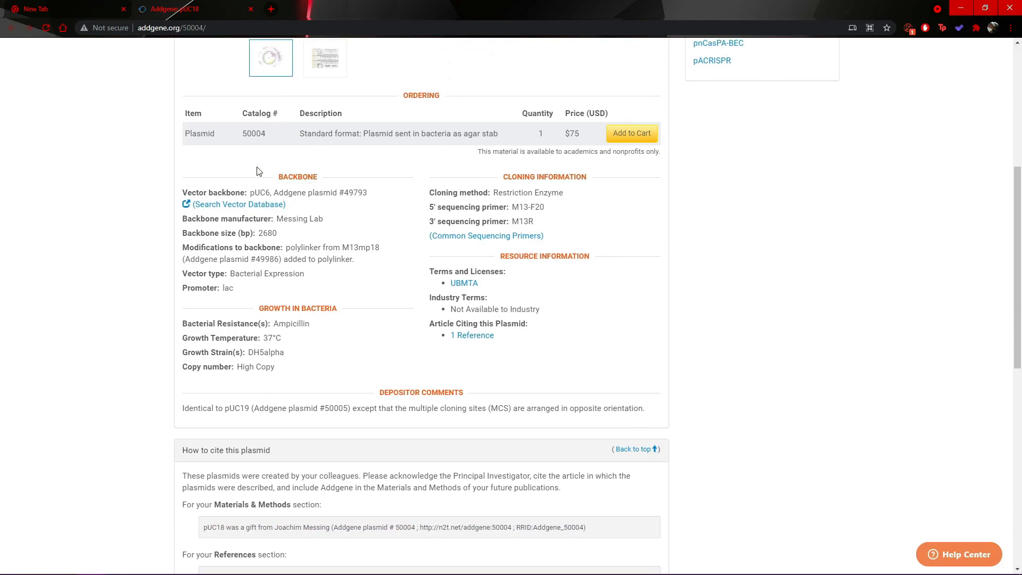
- Examine the Backbone section of the pUC18 page, focusing on the vector backbone entry
left_click_drag(271, 175, 355, 202)
left_click(527, 333)
left_click_drag(302, 178, 306, 180)
left_click(285, 173)
scroll(295, 183, "up", 4)
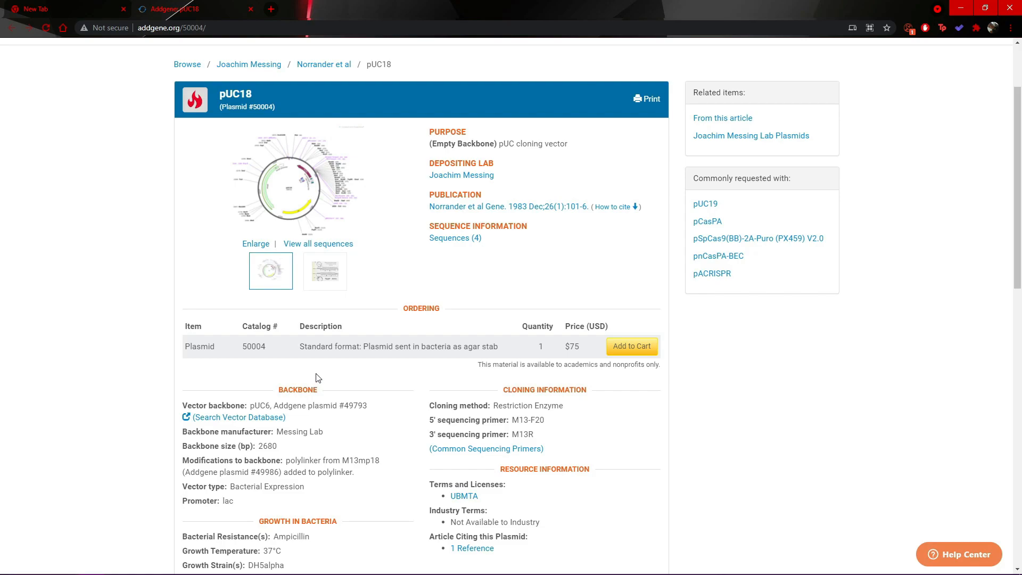
mouse_move(271, 405)
left_mouse_down()
mouse_move(253, 406)
mouse_move(272, 406)
left_mouse_up()
left_click(252, 405)
left_click(272, 406)
scroll(277, 401, "down", 1)
scroll(266, 346, "down", 2)
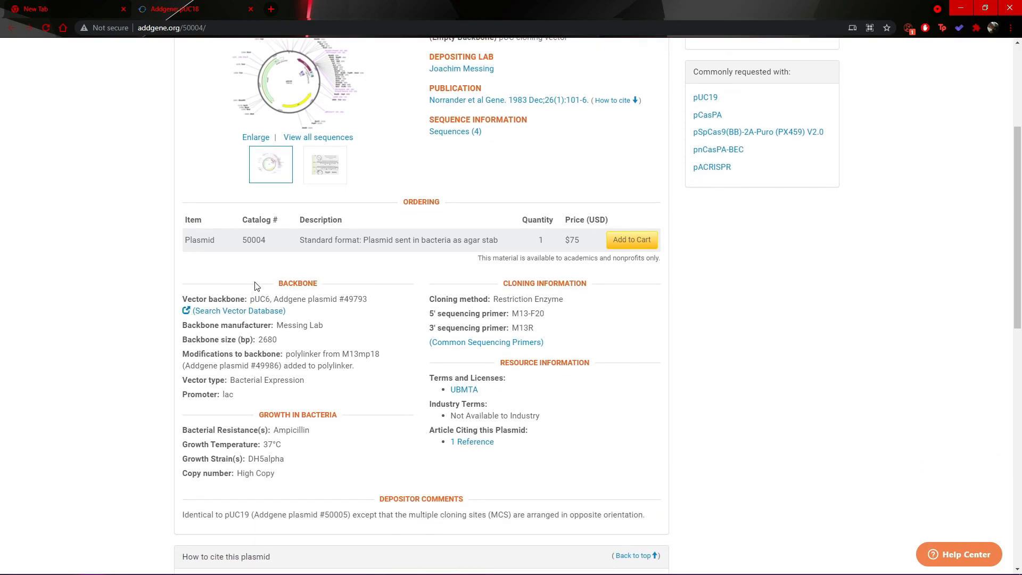
scroll(314, 367, "up", 1)
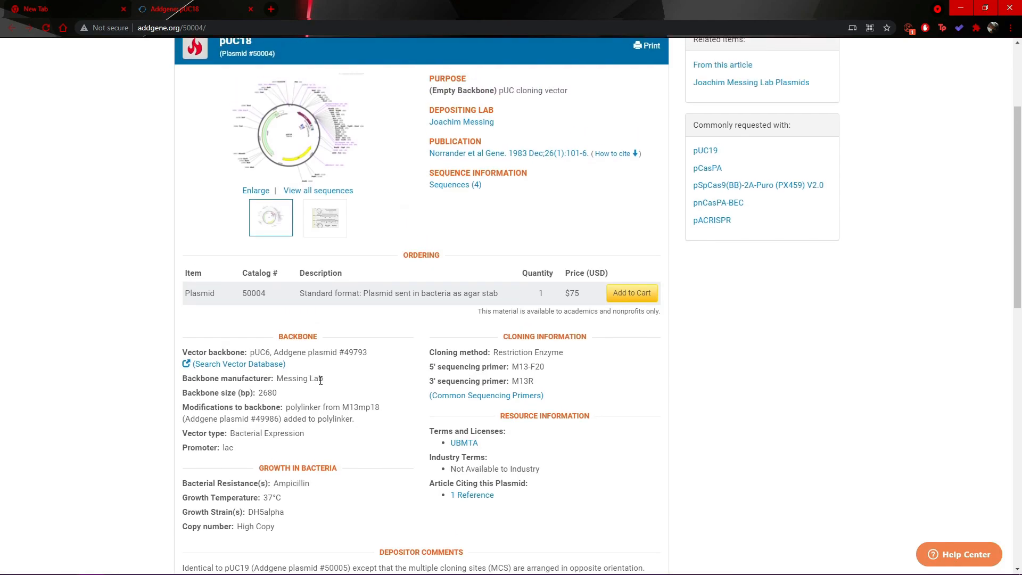
left_click_drag(250, 352, 269, 352)
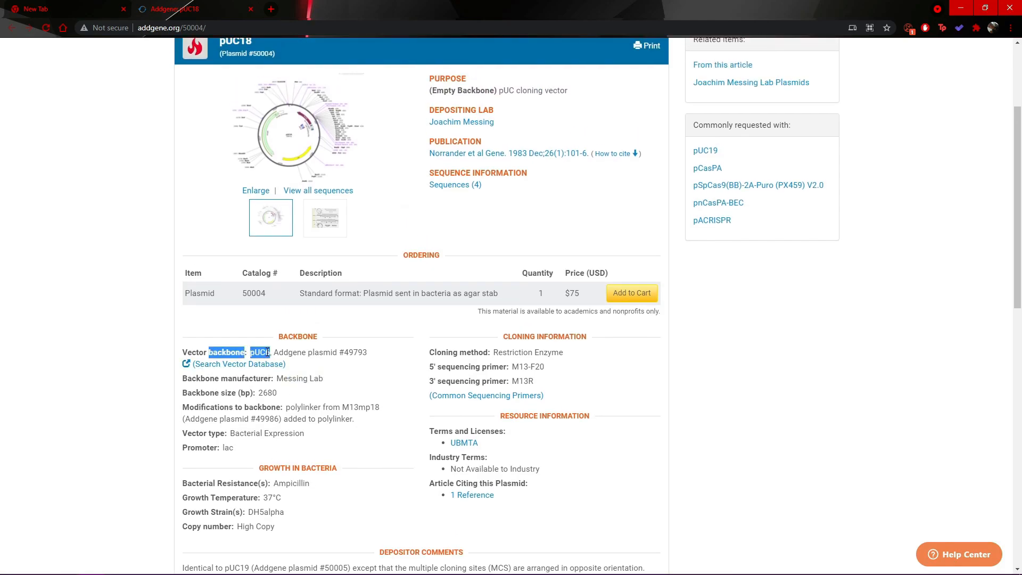
- Review the backbone size and the modifications to the backbone, comparing them with the plasmid map
scroll(302, 381, "down", 1)
left_click(303, 379)
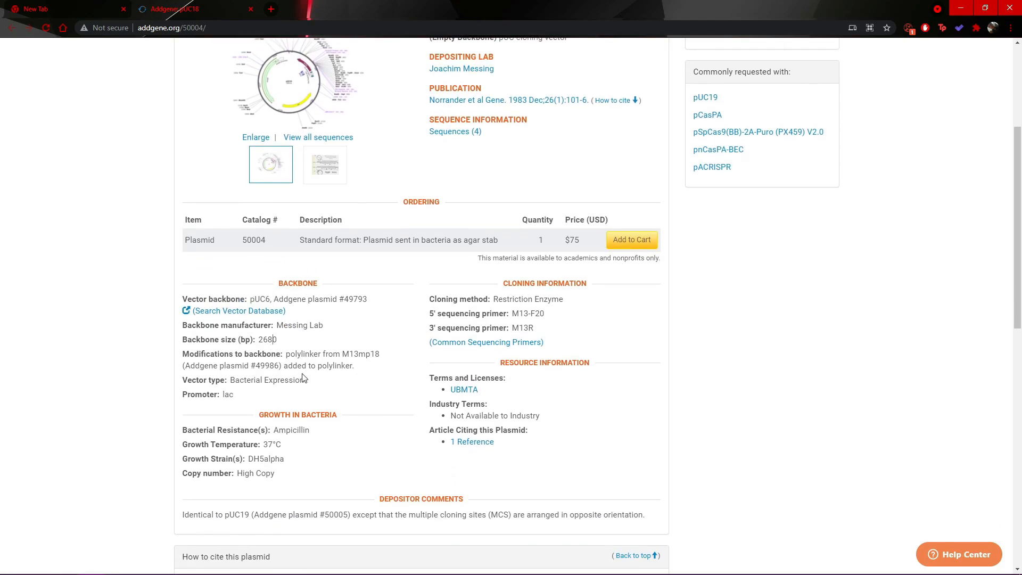
triple_click(293, 356)
left_click(352, 373)
scroll(282, 368, "up", 1)
scroll(257, 197, "up", 3)
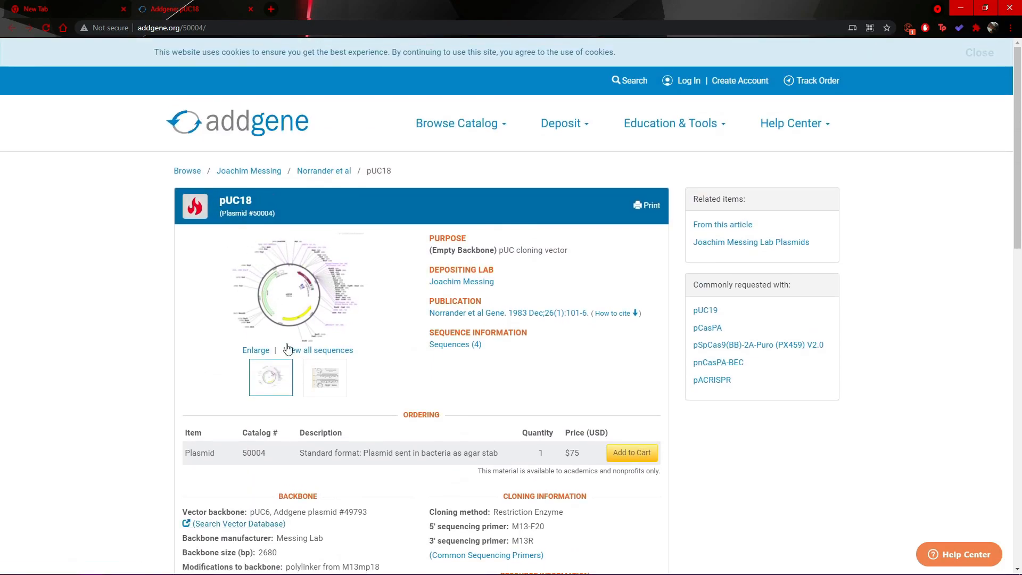
scroll(316, 378, "down", 5)
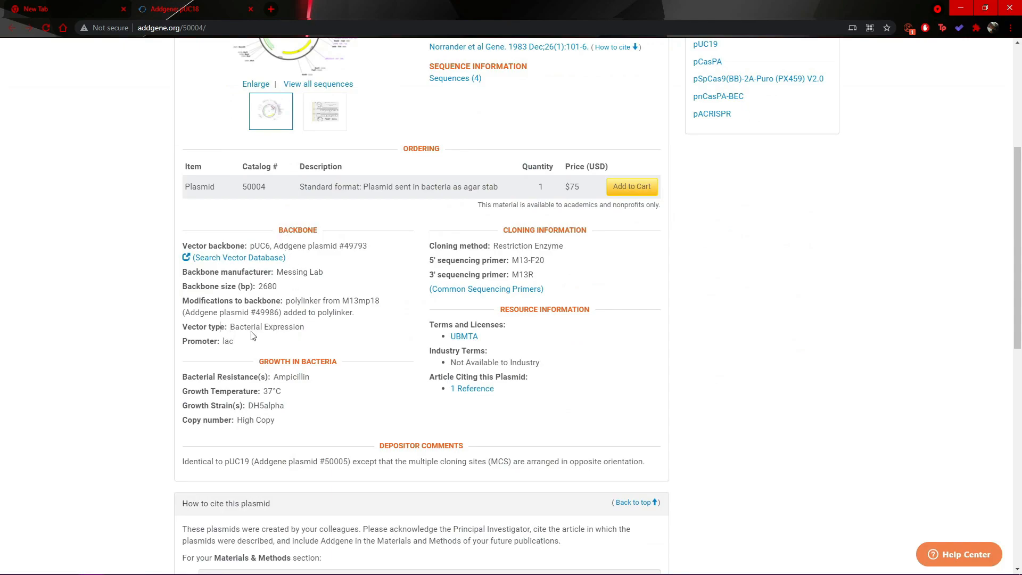
scroll(252, 337, "up", 1)
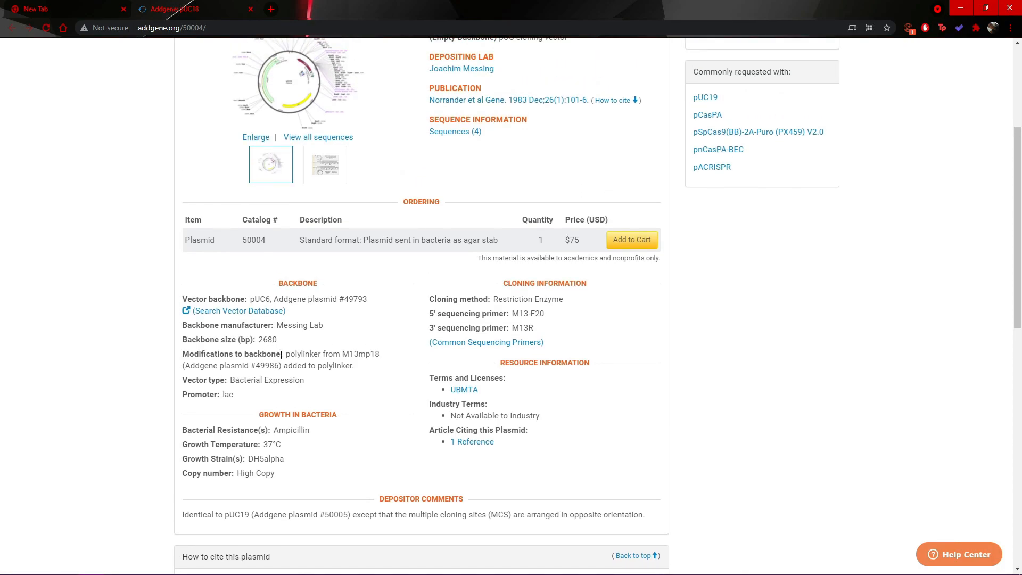
- Check the vector type and promoter entries in the Backbone section
left_click_drag(306, 381, 233, 380)
left_click(262, 380)
left_click(232, 380)
left_click_drag(309, 380, 267, 380)
left_click(267, 381)
left_click_drag(238, 395, 223, 395)
left_click(220, 397)
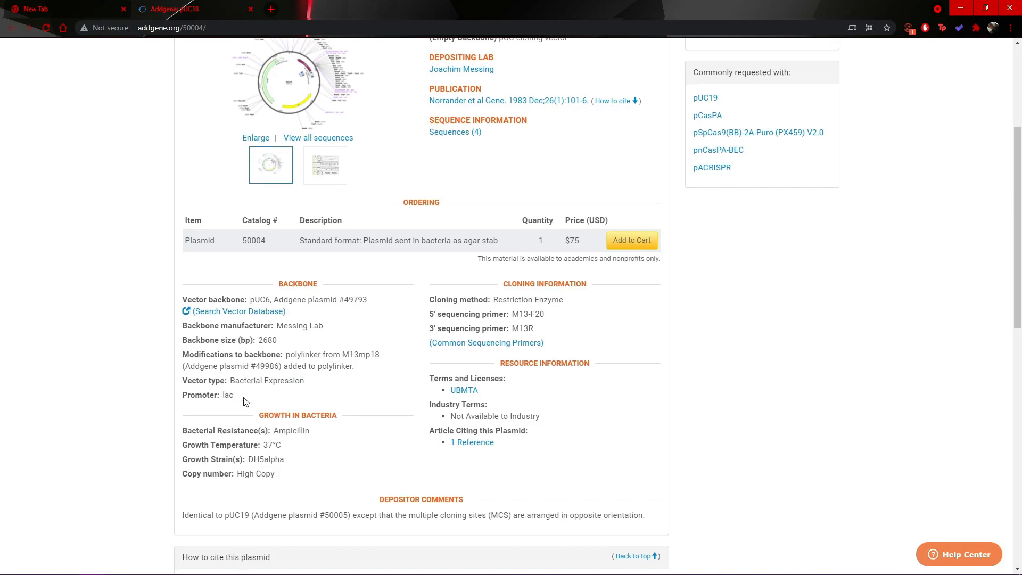
scroll(244, 400, "up", 1)
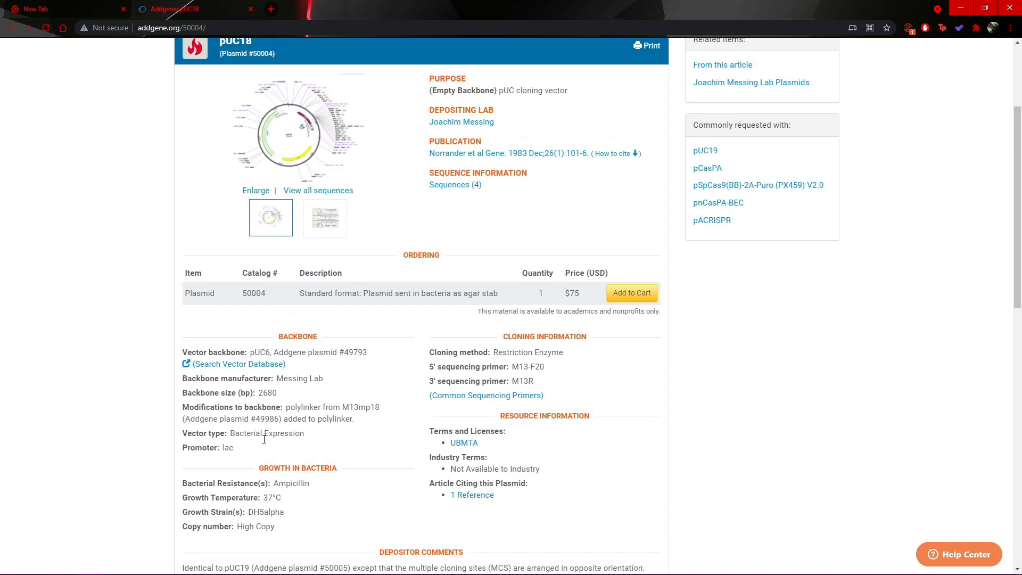
- Examine the cloning method in the Cloning Information section alongside the plasmid map
double_click(507, 334)
left_click(553, 335)
scroll(558, 347, "down", 1)
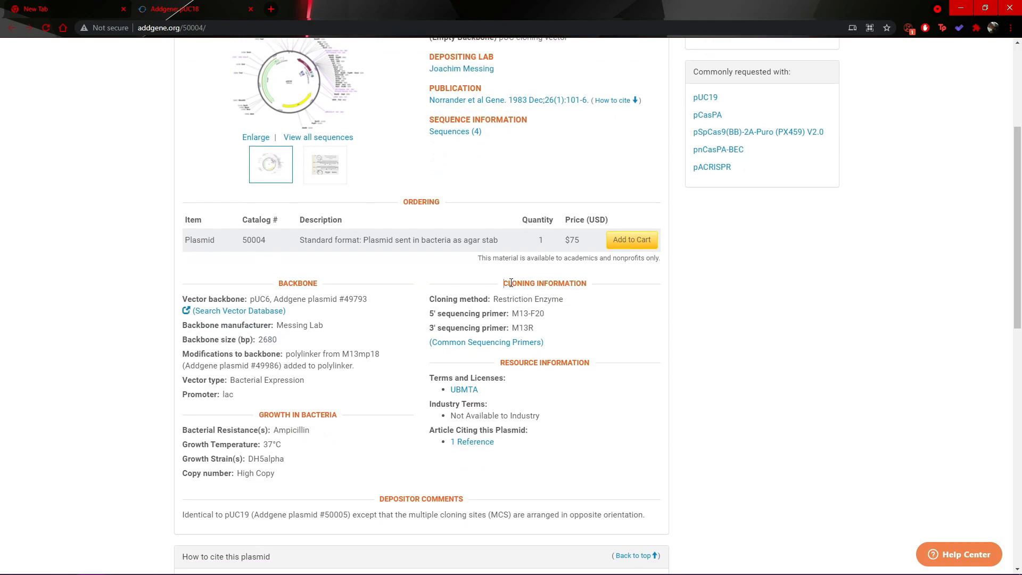
scroll(521, 296, "up", 2)
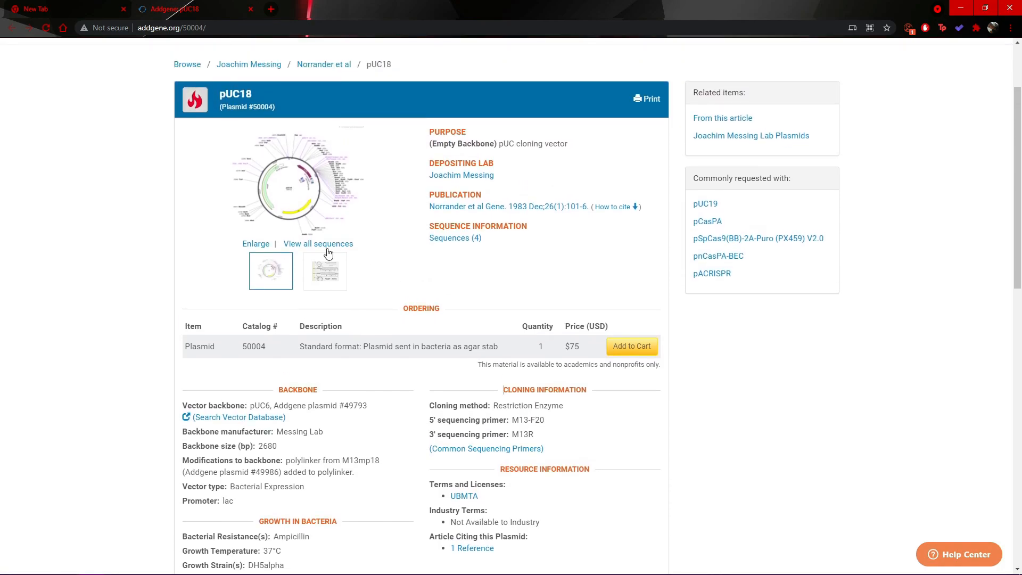
scroll(479, 319, "down", 2)
left_click_drag(565, 300, 529, 299)
left_click(529, 299)
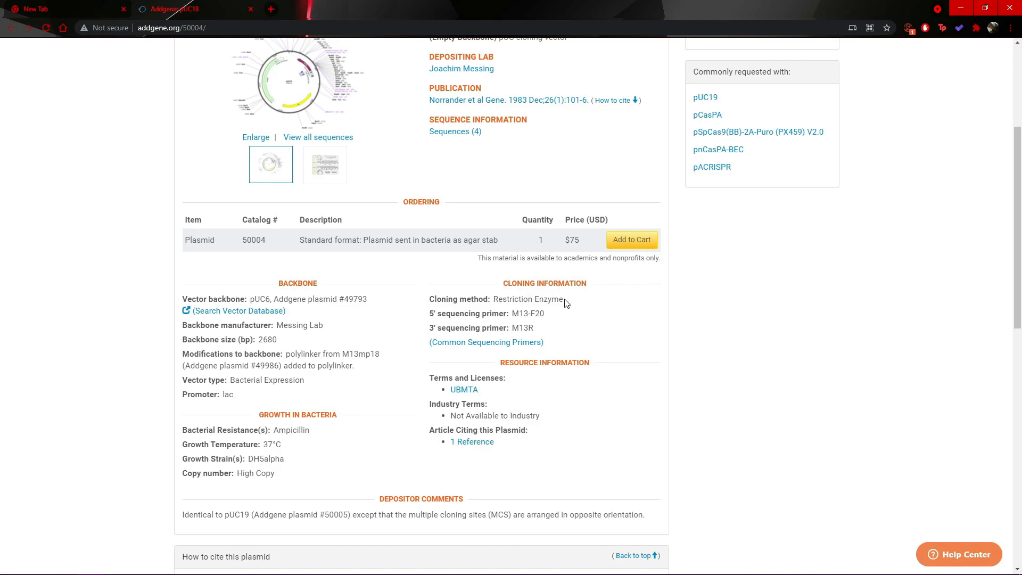
scroll(566, 303, "up", 1)
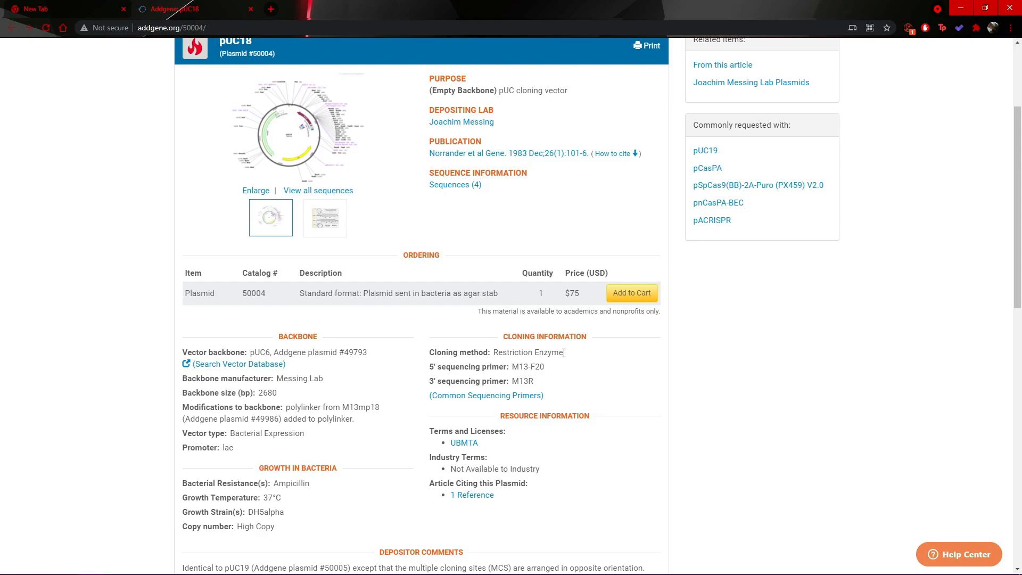
left_click_drag(564, 353, 496, 354)
left_click(557, 355)
- Review the 5' and 3' sequencing primers in the Cloning Information section
scroll(559, 336, "down", 1)
left_click_drag(535, 328, 434, 314)
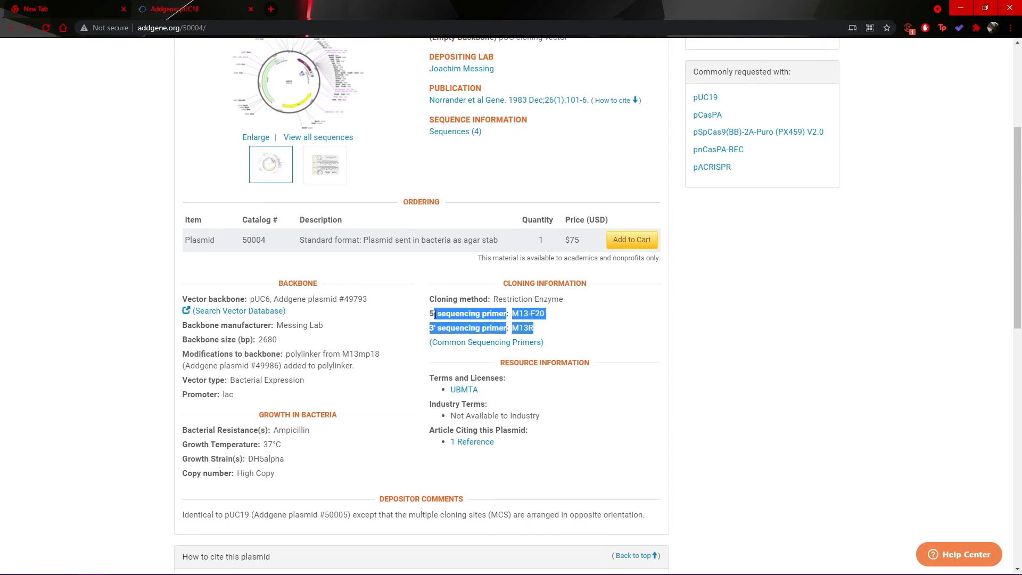
left_click(435, 314)
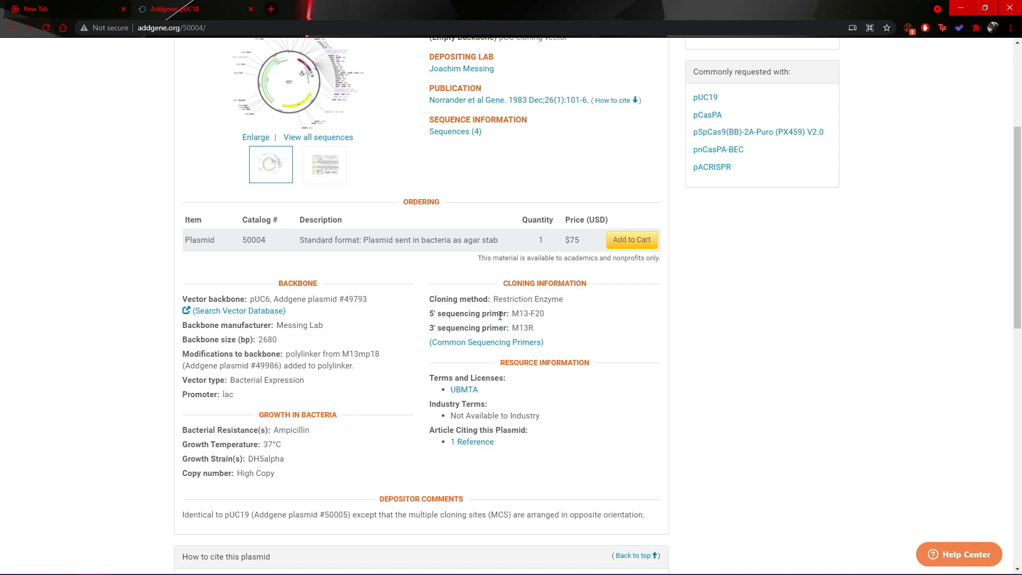
left_click_drag(510, 315, 543, 326)
left_click(543, 326)
left_click(554, 296)
left_click(549, 314)
left_click_drag(529, 329, 502, 327)
left_click(488, 313)
- Examine the Growth in Bacteria section against the plasmid map and the shipping format in the ordering description
scroll(515, 325, "down", 1)
left_click(322, 363)
left_click_drag(261, 362, 296, 362)
left_click(283, 362)
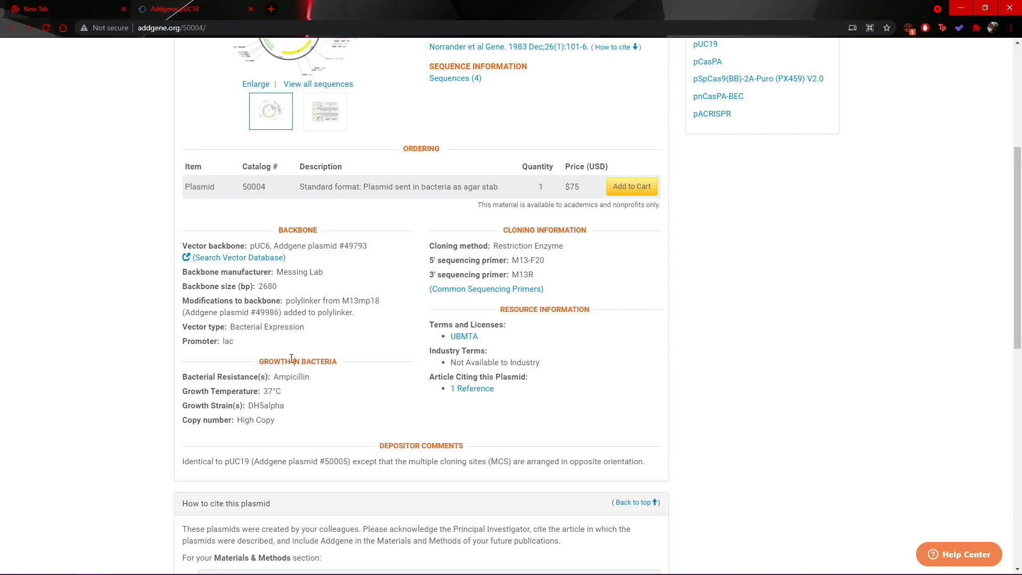
scroll(277, 371, "up", 2)
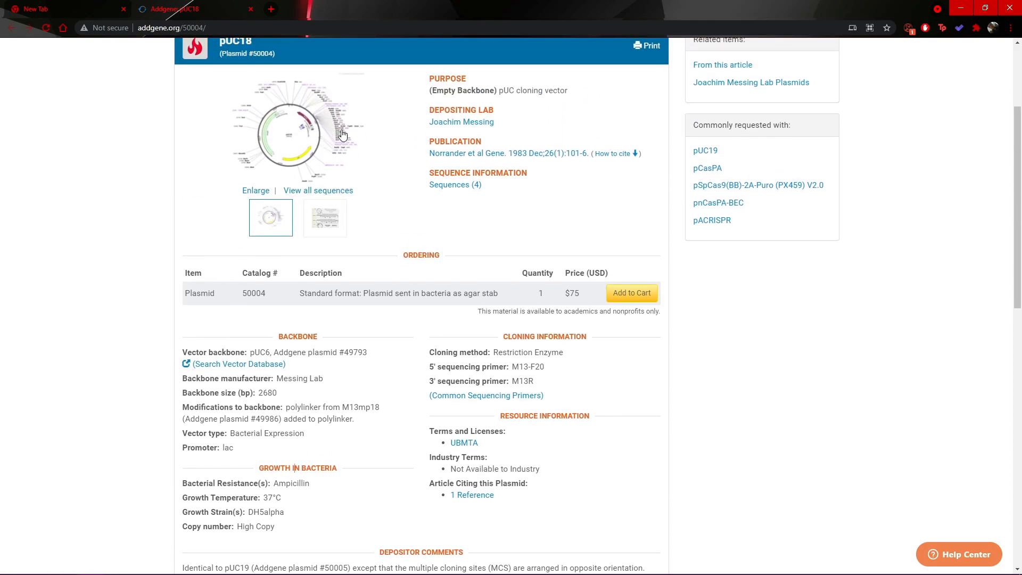
scroll(358, 175, "down", 1)
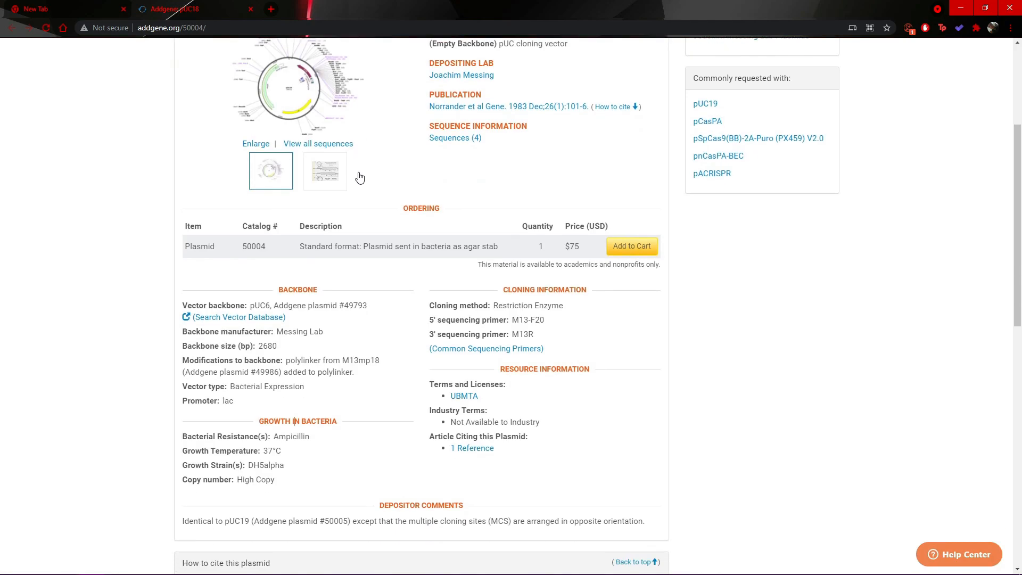
scroll(256, 229, "up", 2)
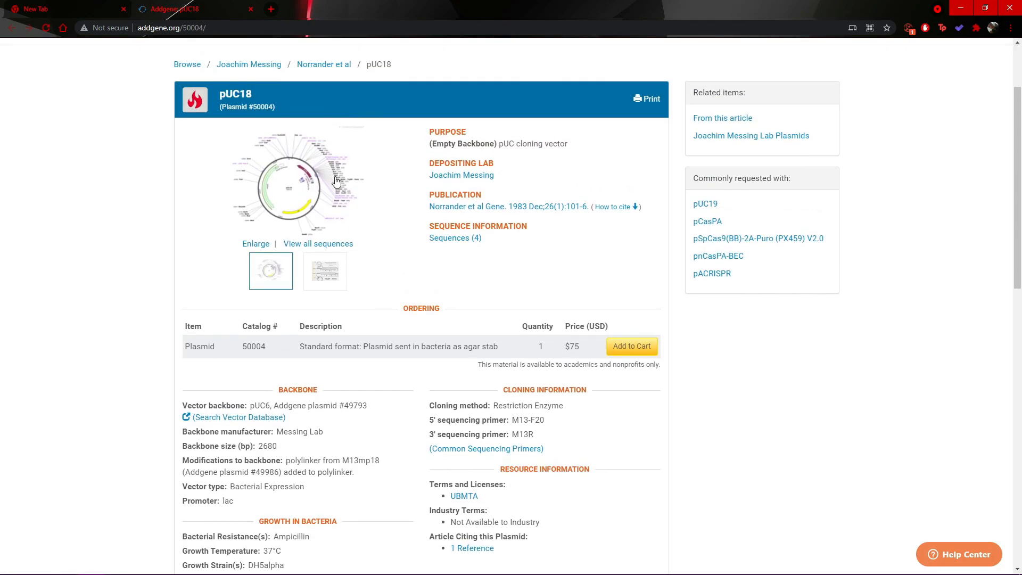
scroll(359, 269, "down", 2)
left_click_drag(364, 240, 454, 238)
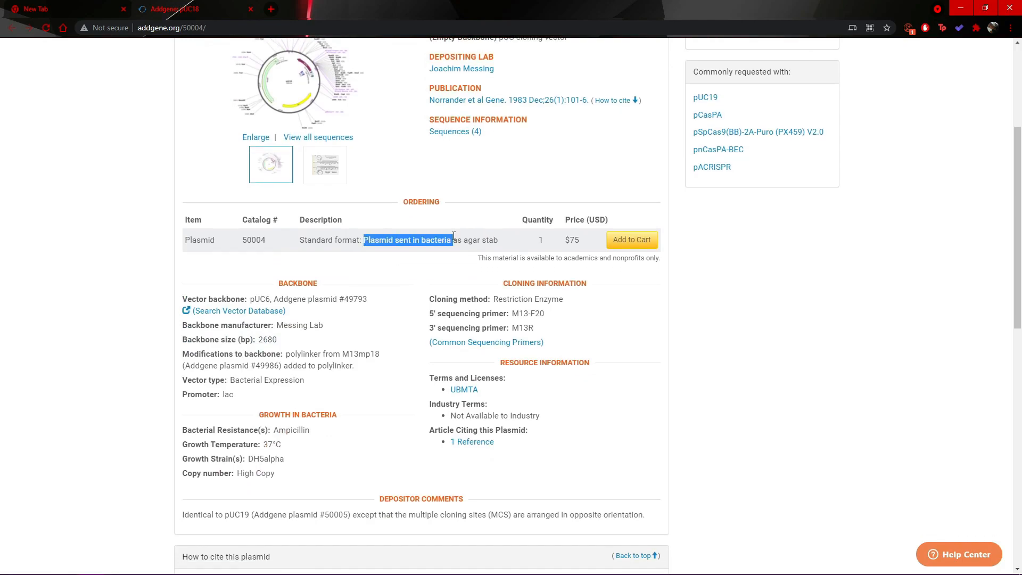
left_click(454, 238)
- Check the bacterial resistance, growth strain and copy number listed for growing the plasmid
left_click_drag(309, 431, 274, 432)
left_click(242, 432)
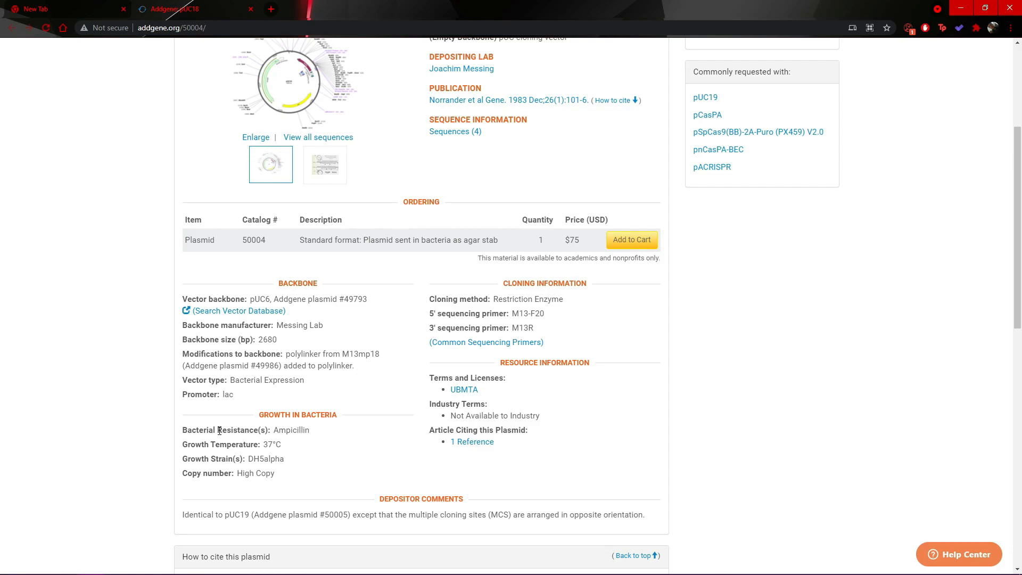
scroll(219, 430, "up", 1)
left_click_drag(273, 484, 316, 484)
left_click(315, 485)
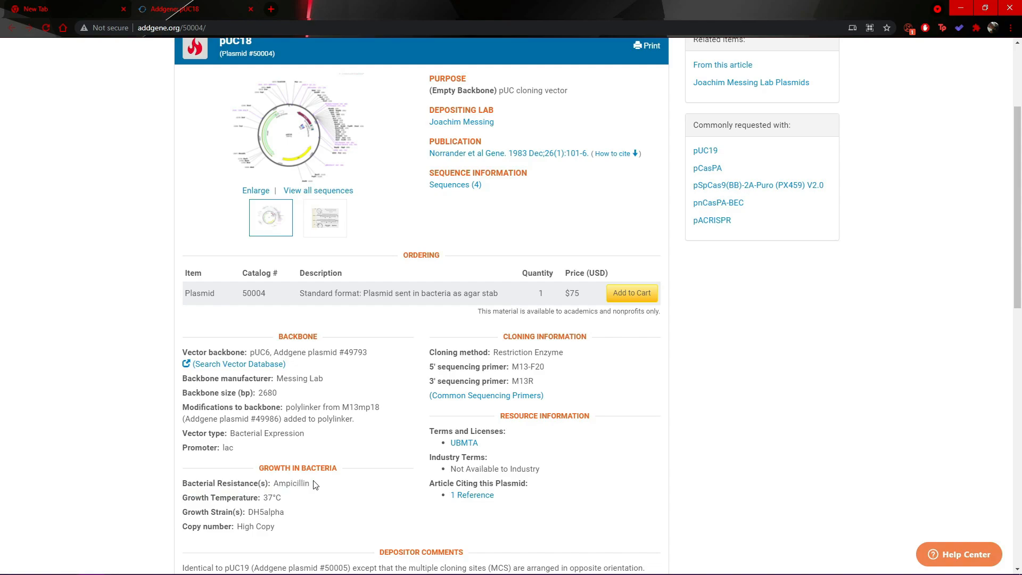
left_click_drag(278, 527, 242, 512)
left_click(242, 511)
scroll(532, 287, "down", 2)
scroll(586, 346, "up", 3)
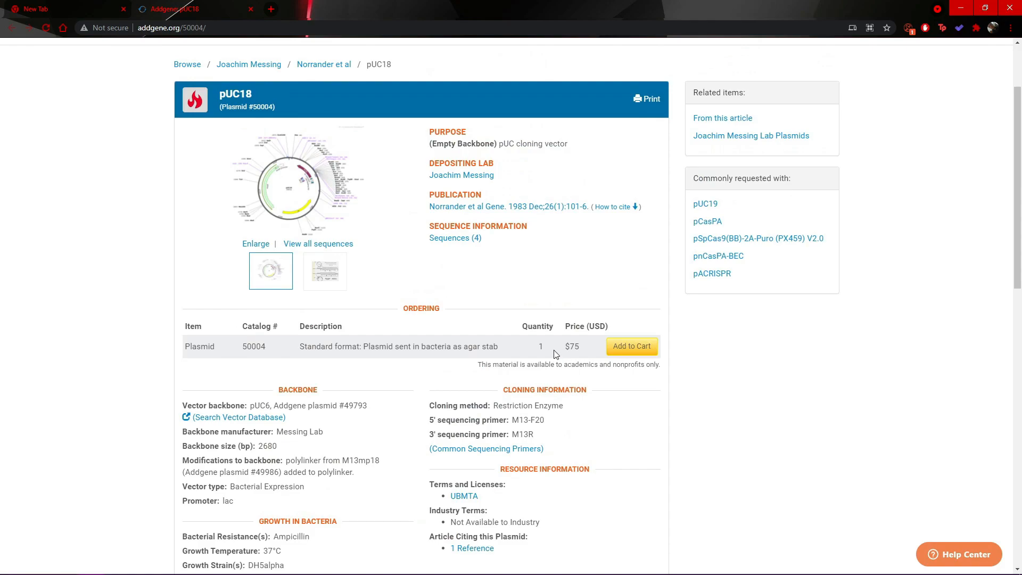
- Open the sequences page for the pUC18 plasmid from its sequence information
mouse_move(1021, 161)
left_mouse_down()
mouse_move(1020, 120)
mouse_move(1020, 230)
mouse_move(1020, 126)
mouse_move(1015, 175)
left_mouse_up()
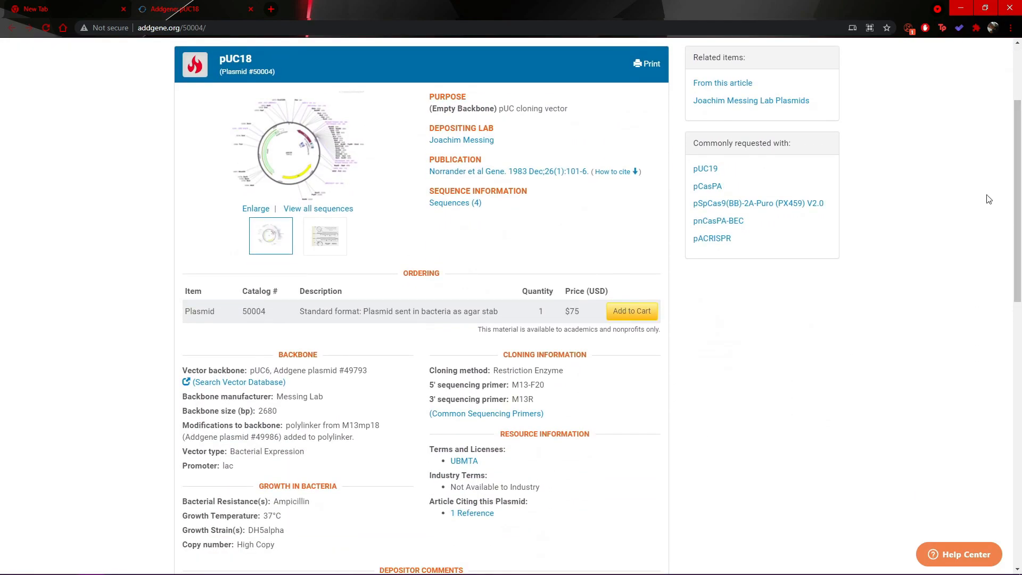
scroll(496, 313, "up", 2)
scroll(532, 301, "down", 1)
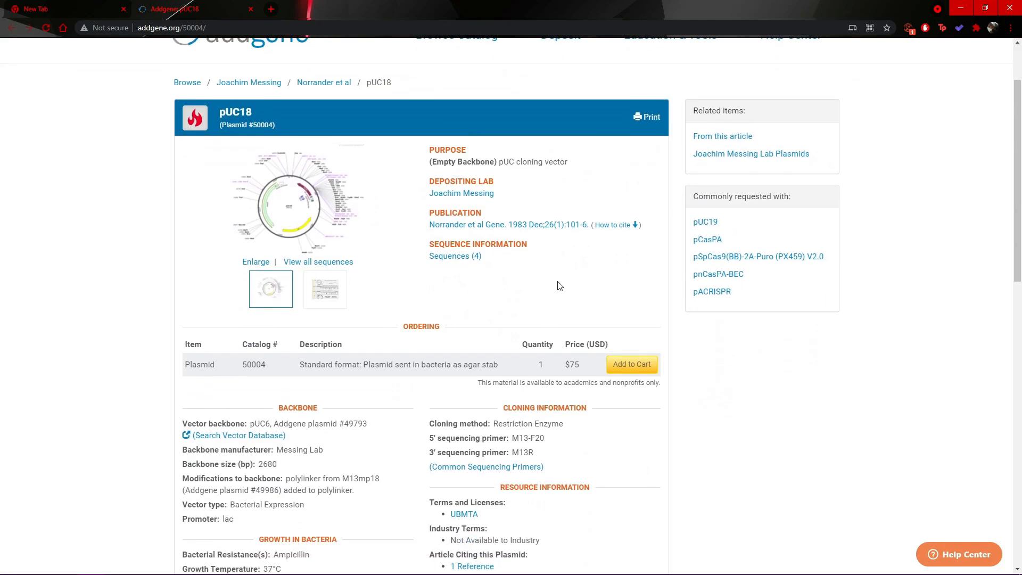
scroll(553, 298, "up", 2)
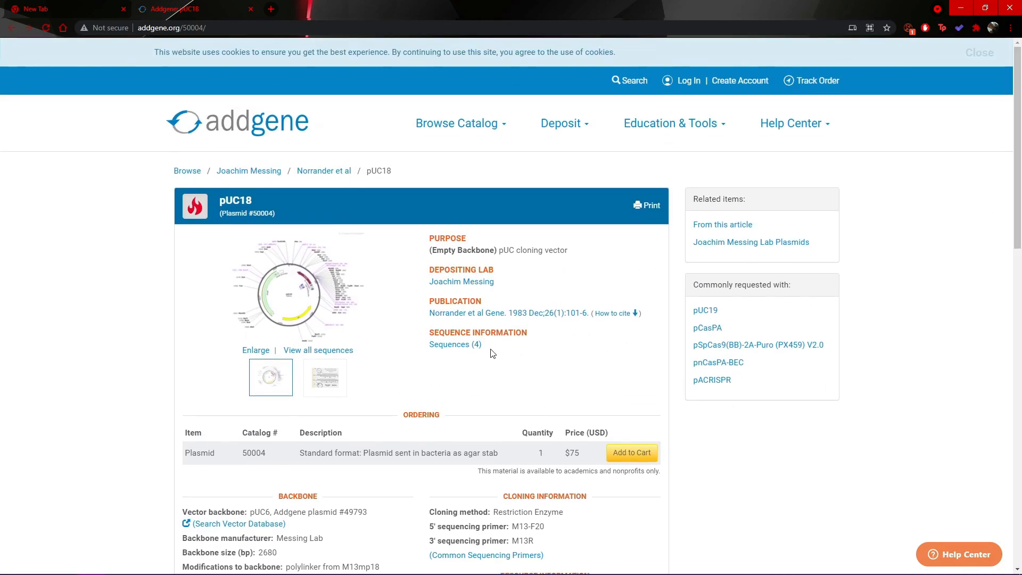
left_click(451, 346)
- Look through the partial sequences and select the entire text of the depositor's full pUC18 sequence
left_click_drag(1018, 131, 1020, 296)
scroll(551, 146, "down", 2)
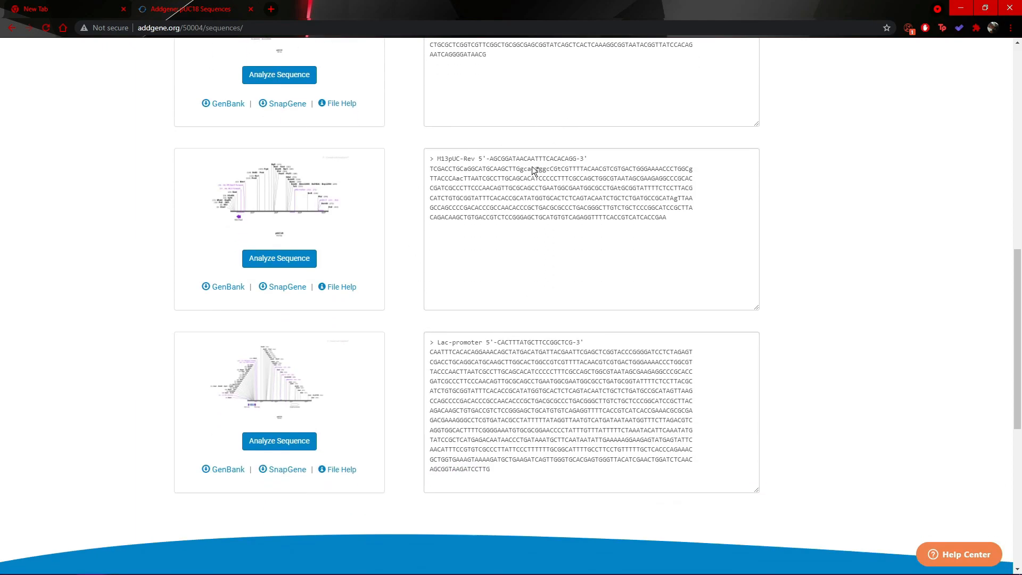
scroll(528, 392, "up", 9)
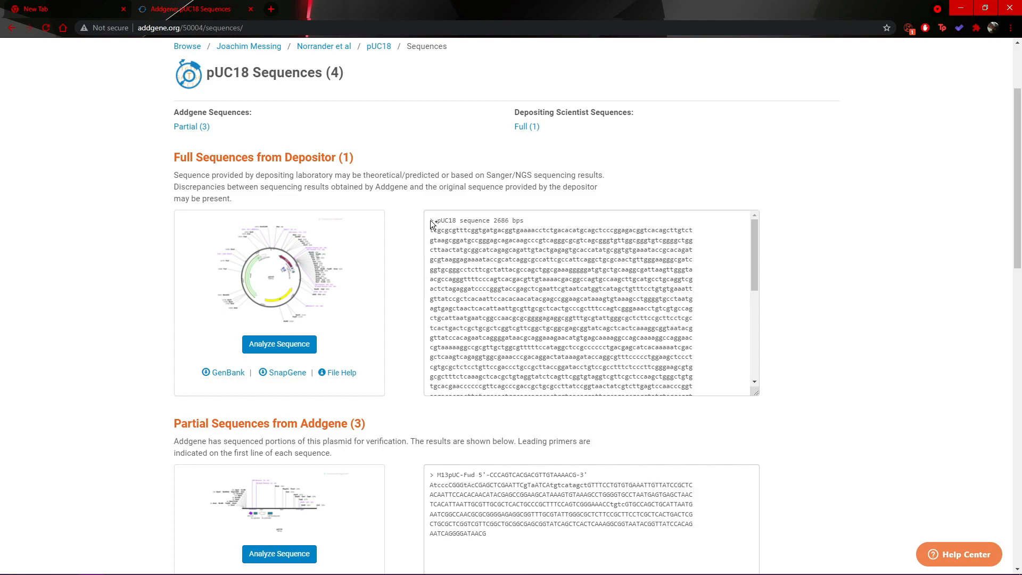
left_click_drag(431, 224, 538, 376)
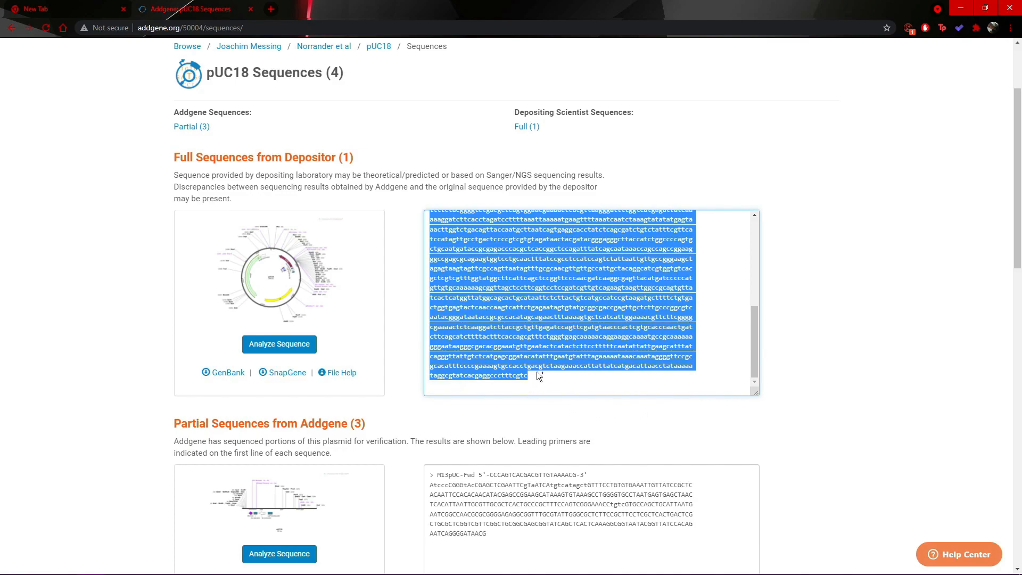
- Reselect and copy the complete text of the depositor's full pUC18 sequence, including its header line
scroll(575, 328, "up", 7)
left_click(634, 375)
left_click(696, 386)
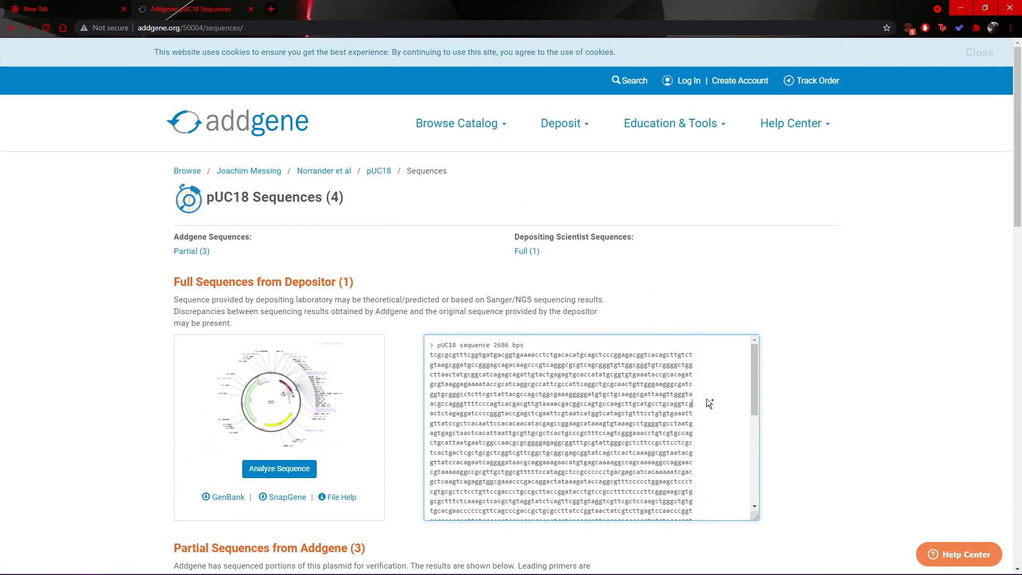
key("ctrl+a")
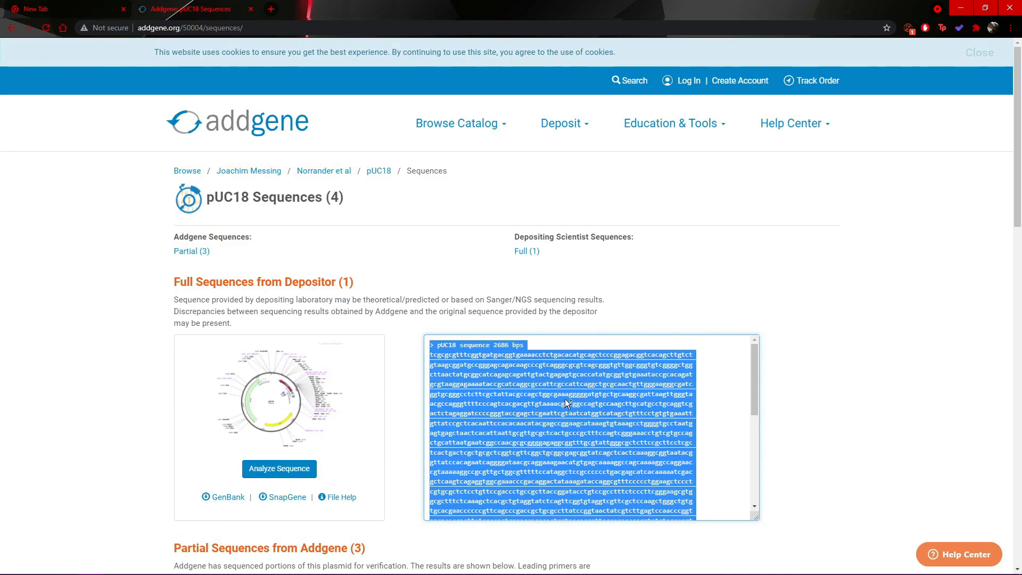
left_click(327, 564)
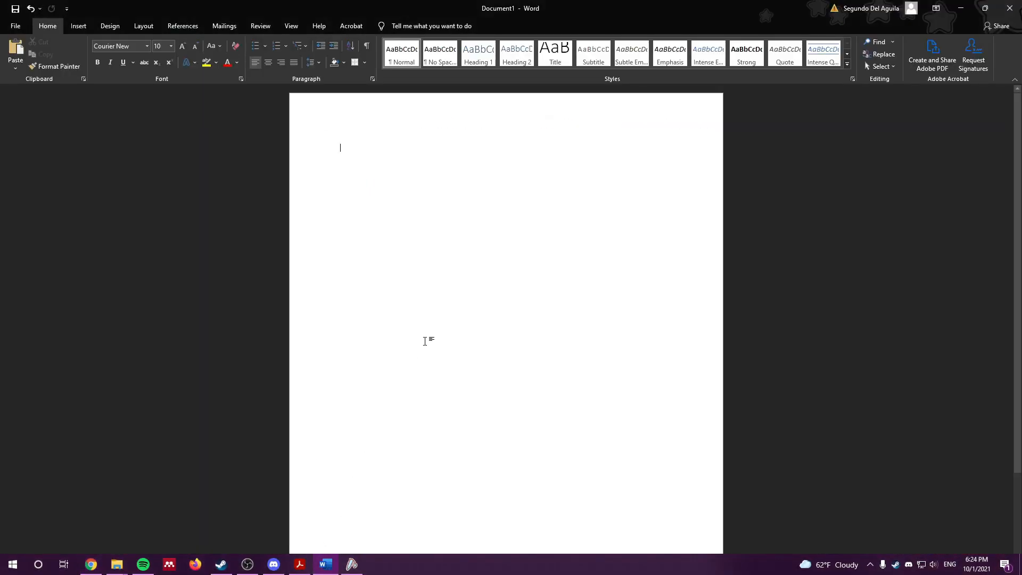
key("alt+Tab")
key("super")
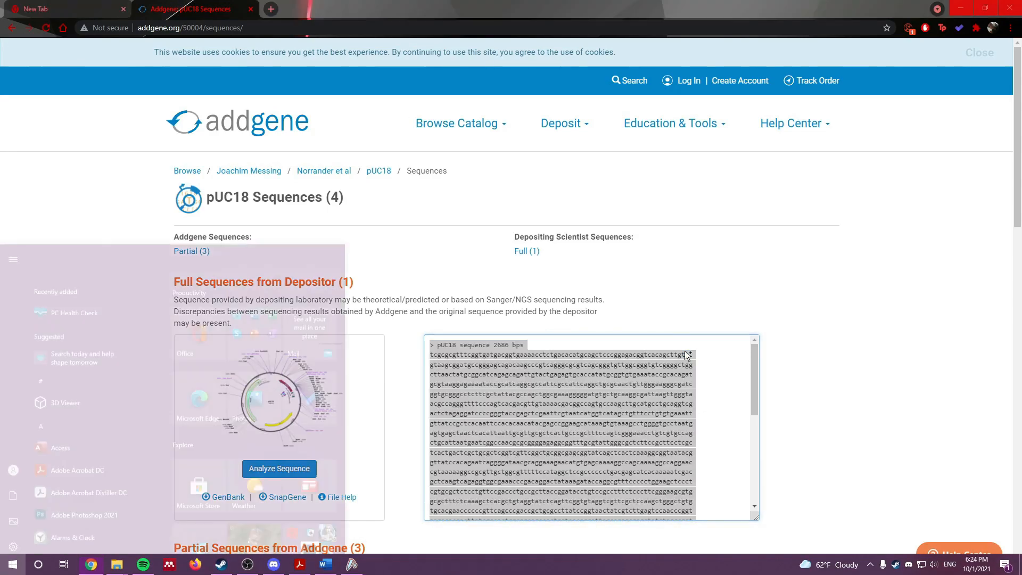
key("super")
- Open Notepad and paste the copied pUC18 sequence into the empty document
key("super+r")
type("notepad")
key("Return")
key("ctrl+v")
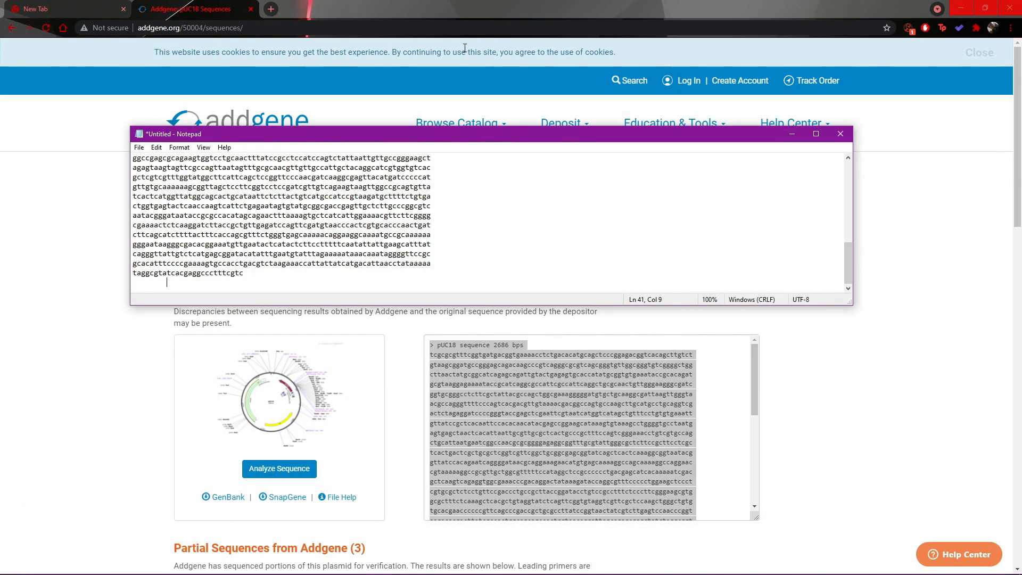
- Remove the blank spaces and the empty last line after the end of the pasted sequence
scroll(318, 238, "up", 9)
scroll(263, 250, "down", 9)
left_click_drag(169, 281, 132, 283)
key("BackSpace")
key("BackSpace")
- Compare the header line of the Addgene sequence with the pasted text in Notepad and check the whole document
left_click(593, 404)
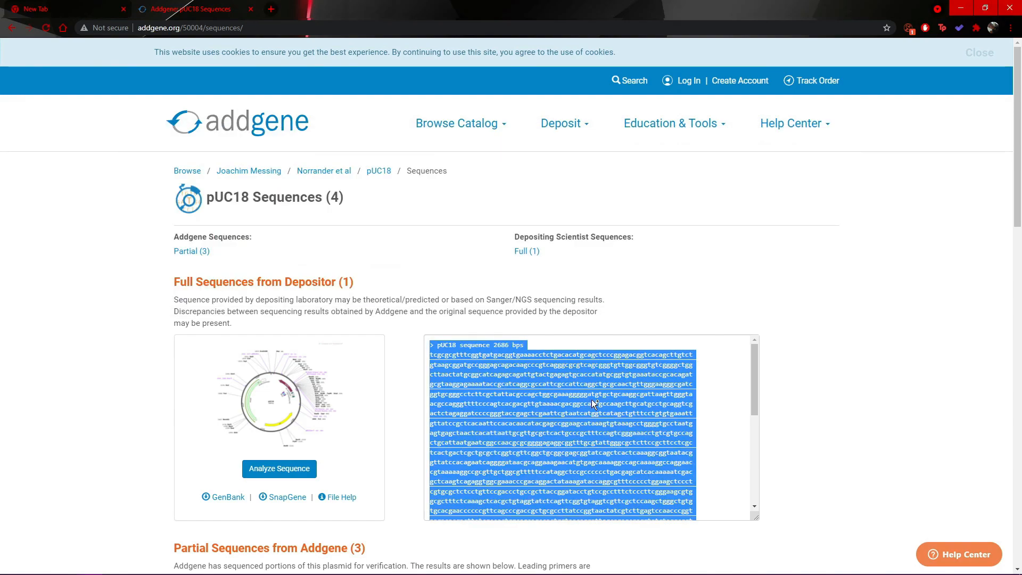
left_click_drag(431, 349, 524, 345)
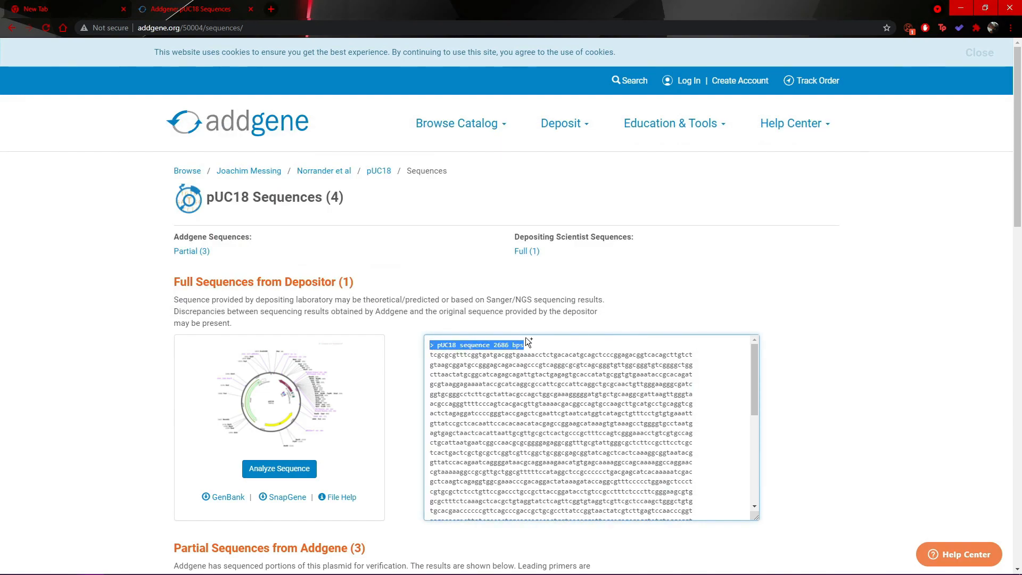
key("alt+Tab")
scroll(393, 213, "up", 10)
left_click(384, 187)
scroll(384, 188, "down", 10)
scroll(384, 188, "up", 10)
- Save the sequence as pUC18.fasta in the pd6 folder with the All Files type, replacing the existing file
left_click(139, 147)
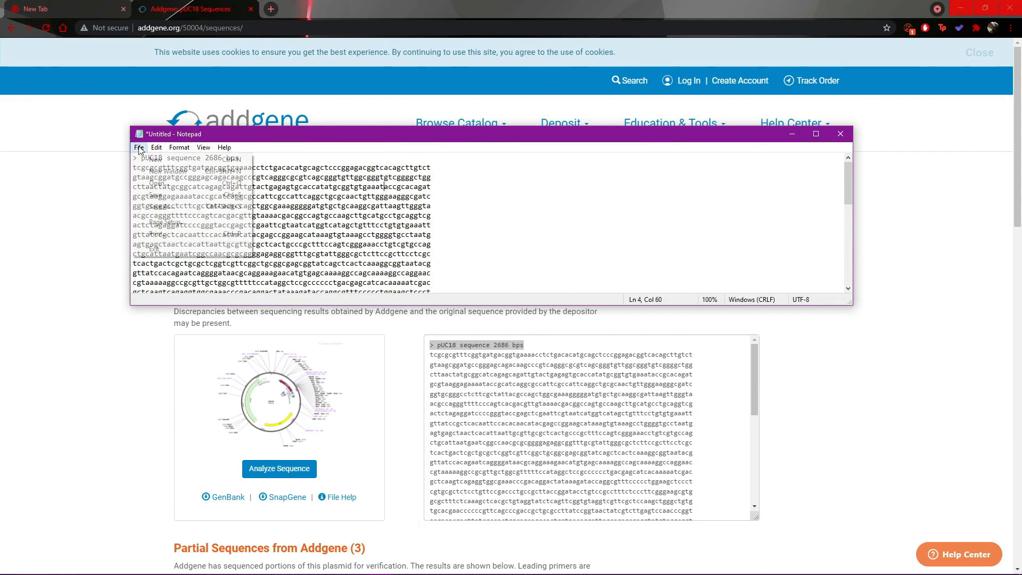
left_click(160, 205)
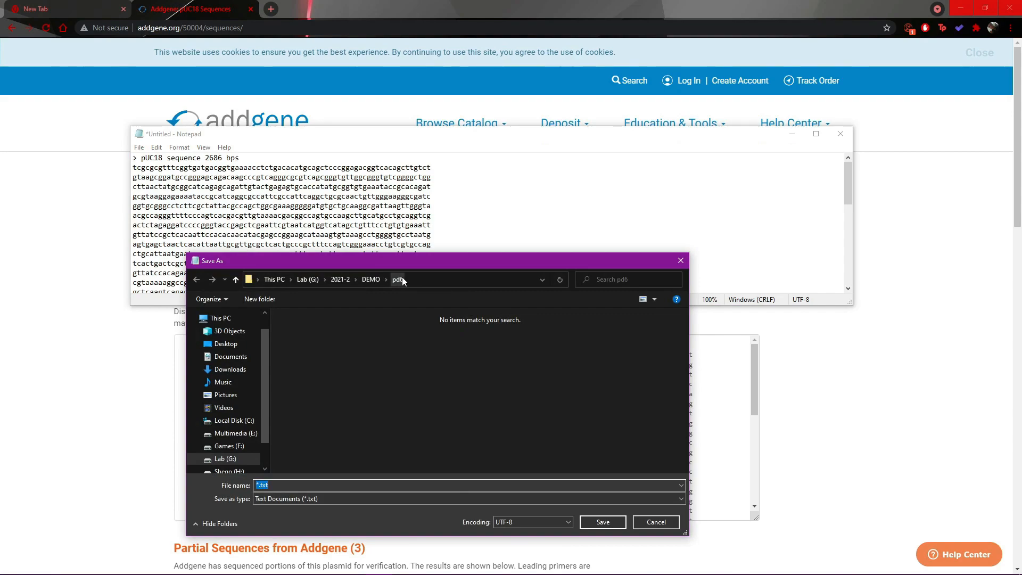
key("BackSpace")
type("pUC18.fas")
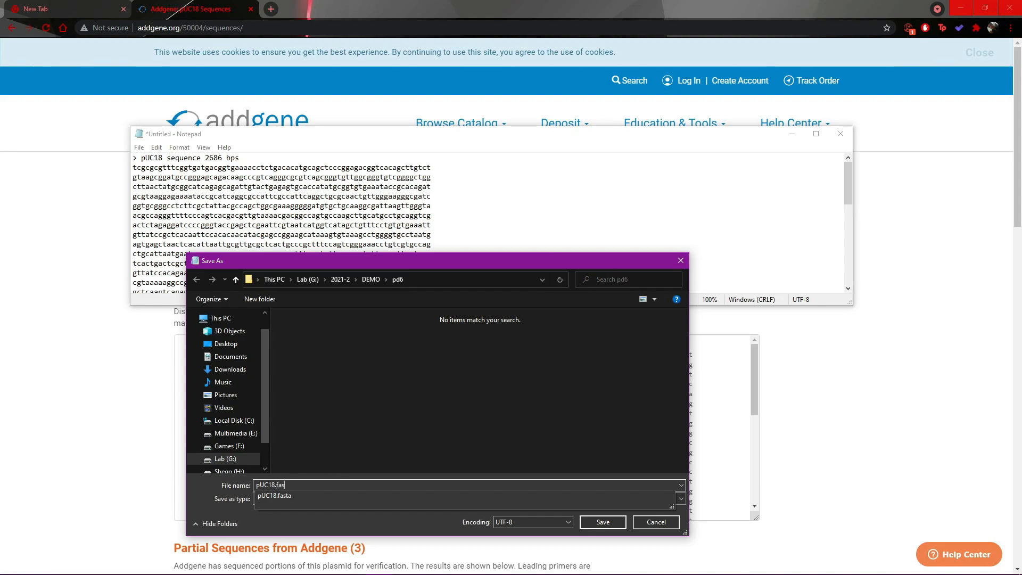
left_click(274, 496)
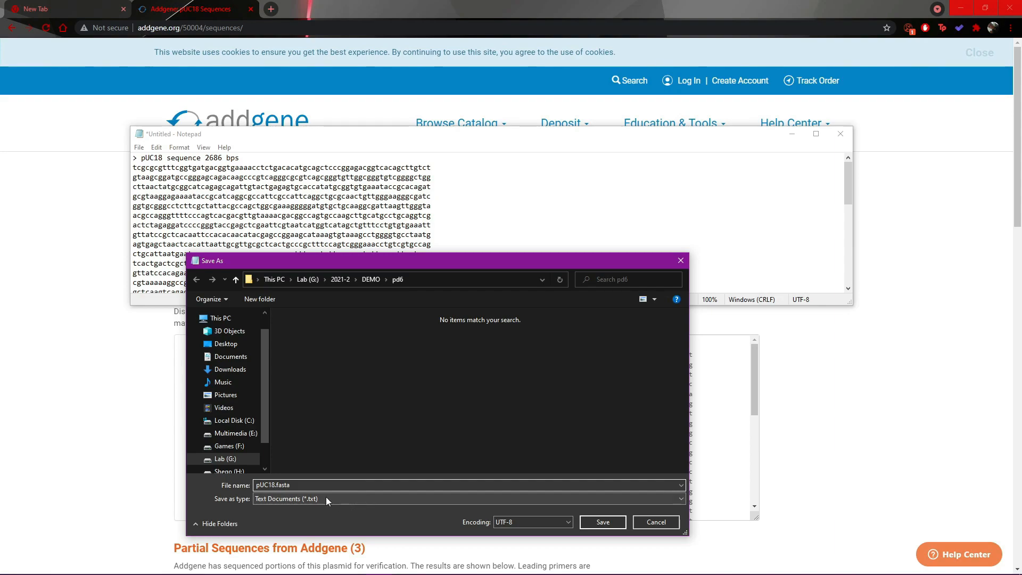
left_click(312, 500)
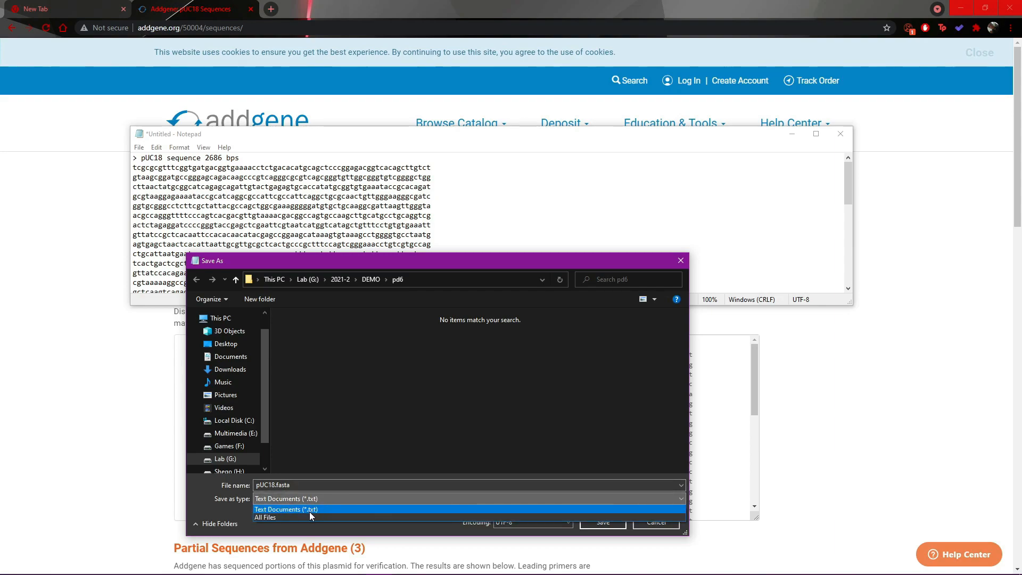
left_click(263, 517)
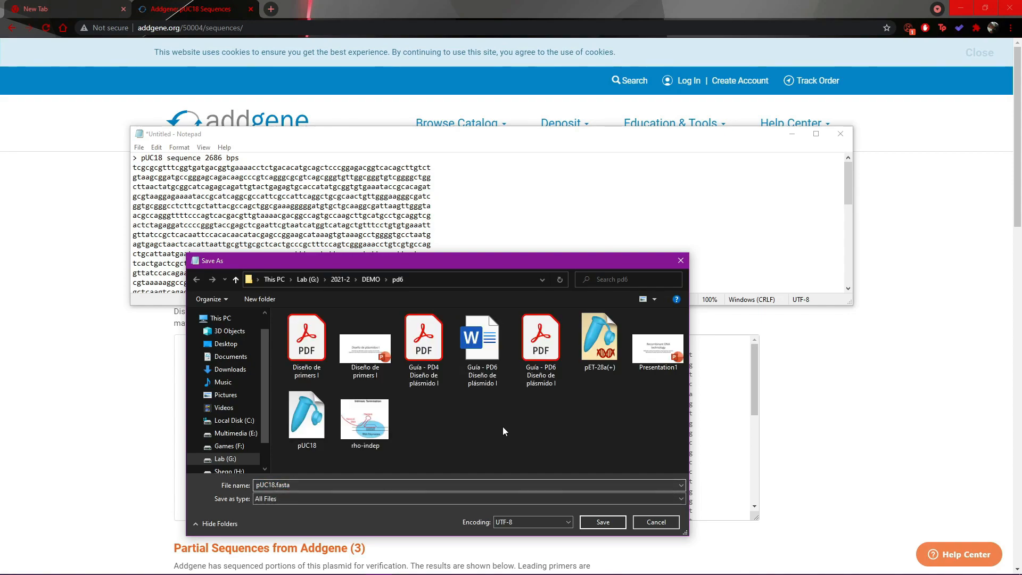
left_click(603, 521)
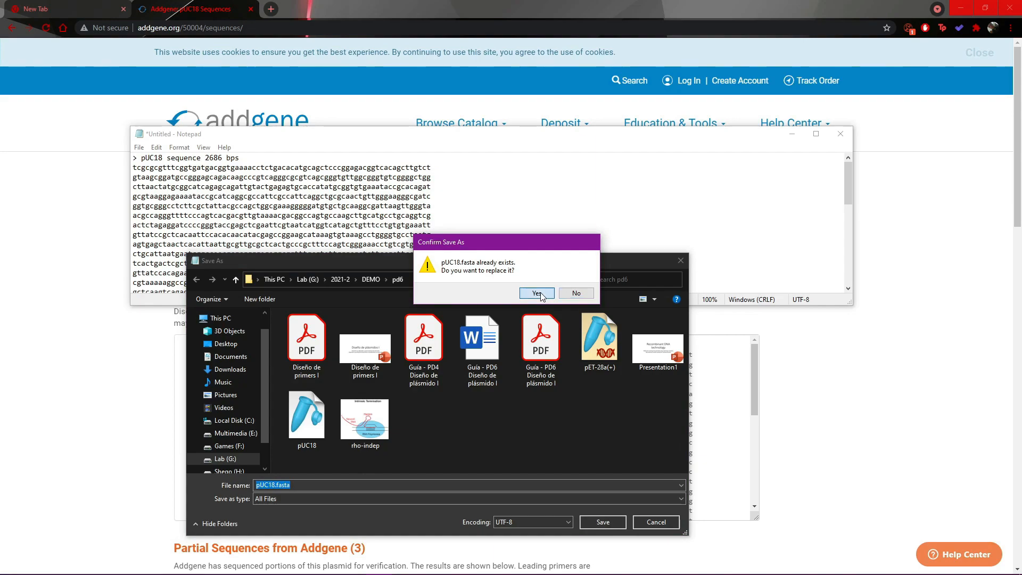
left_click(537, 293)
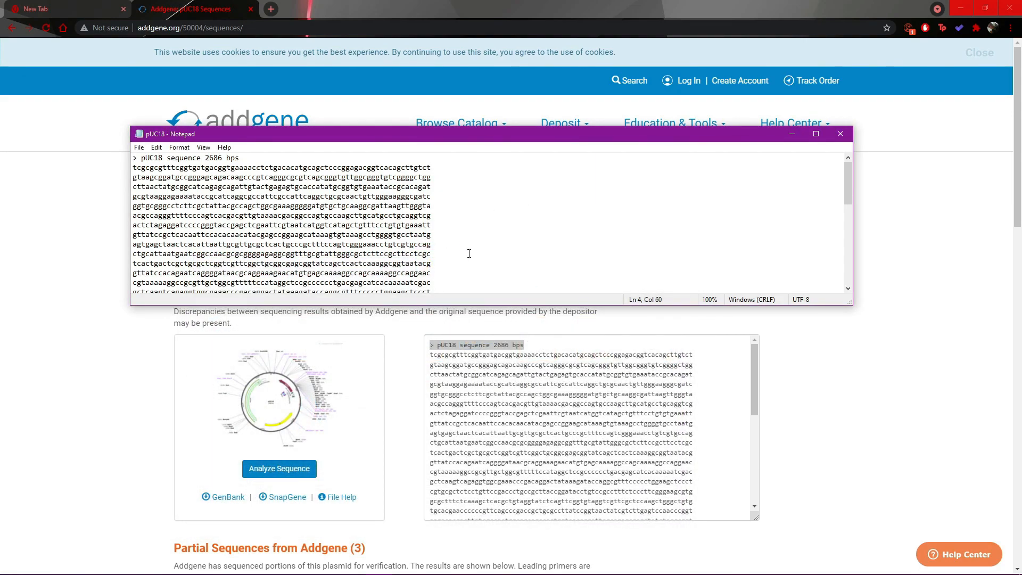
- Switch to the pd6 folder in File Explorer, check the pUC18 file's type and open it in SnapGene Viewer
left_click(117, 563)
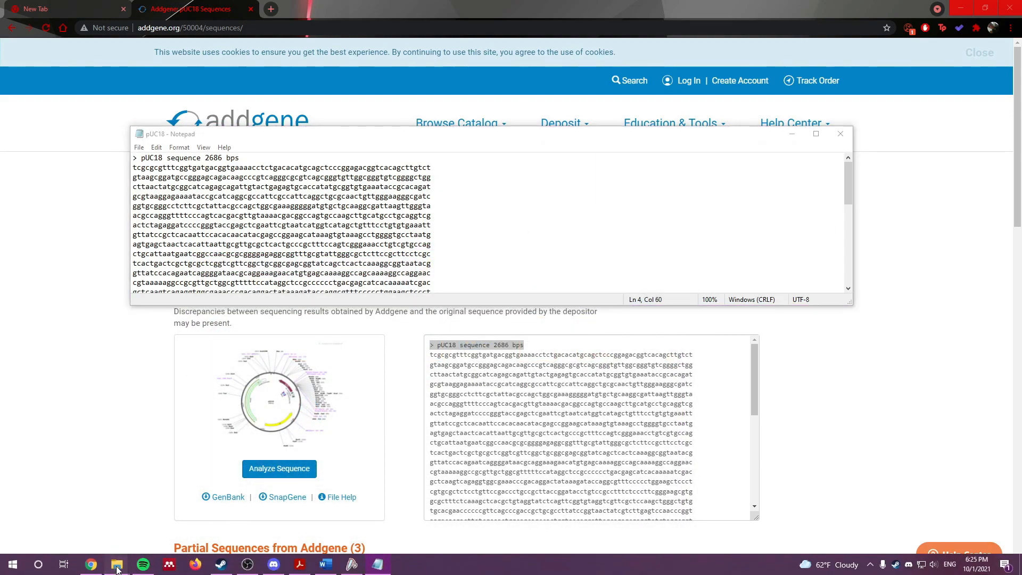
left_click(54, 508)
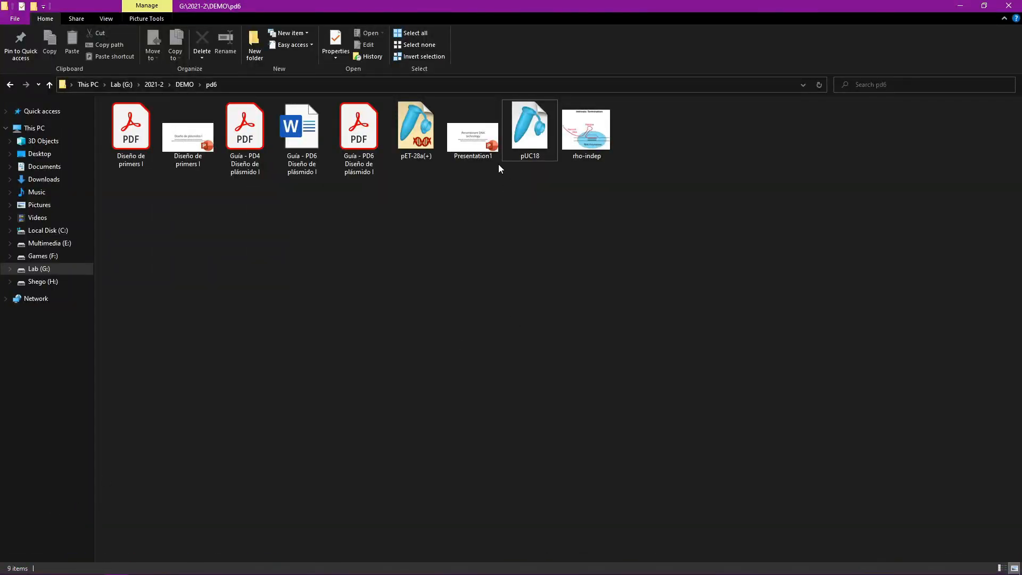
left_click(534, 124)
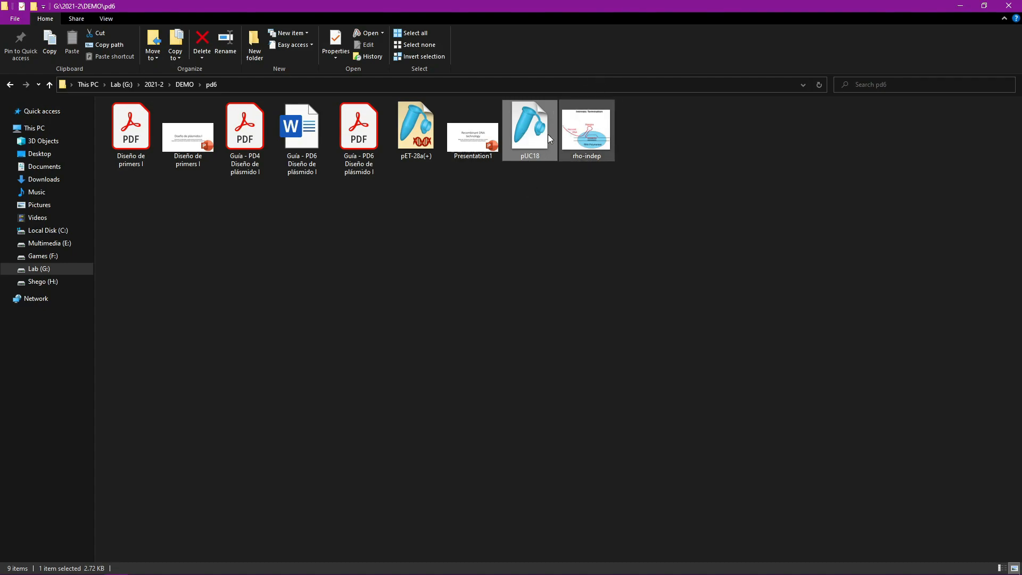
mouse_move(532, 115)
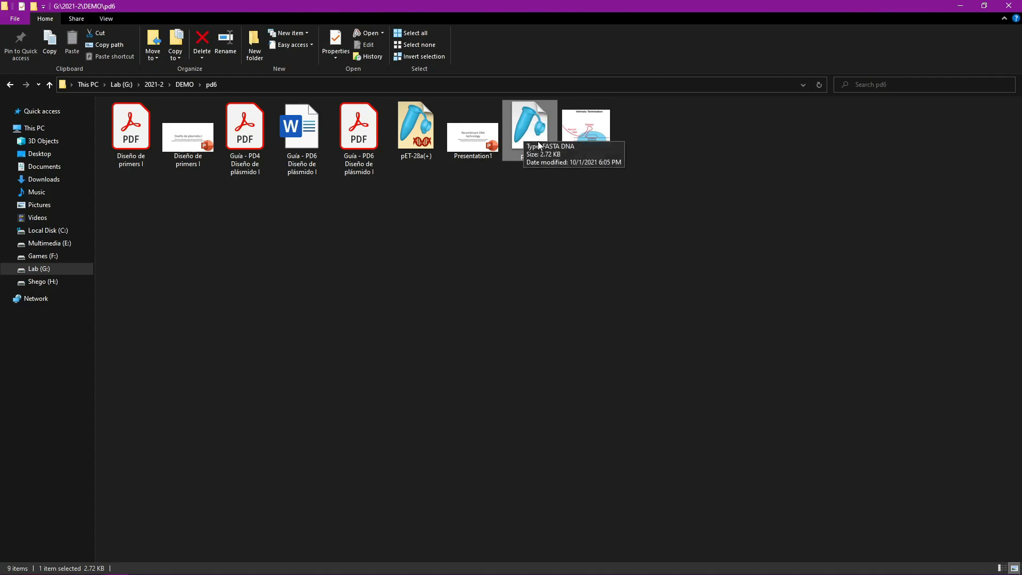
left_click(351, 564)
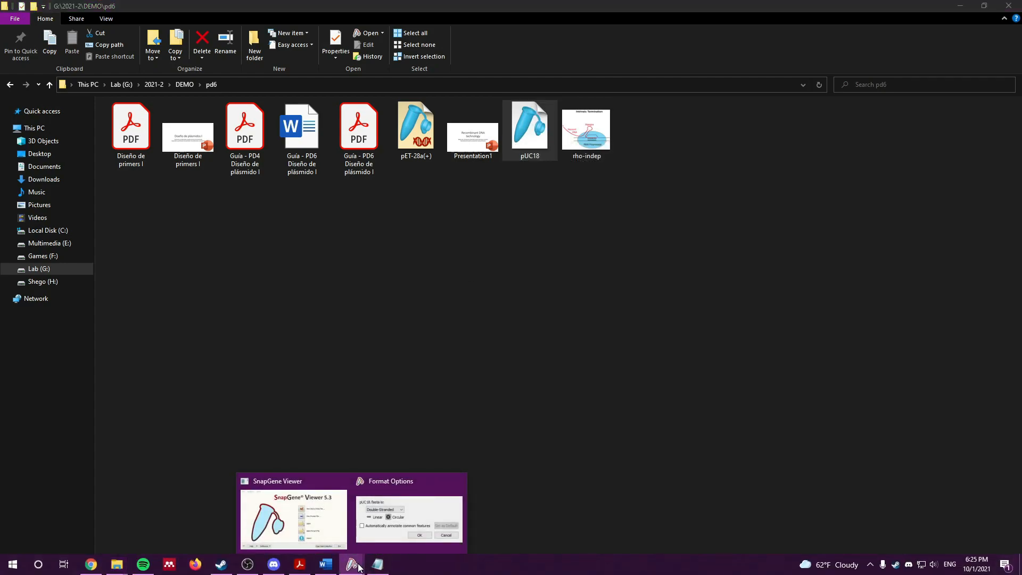
left_click(393, 503)
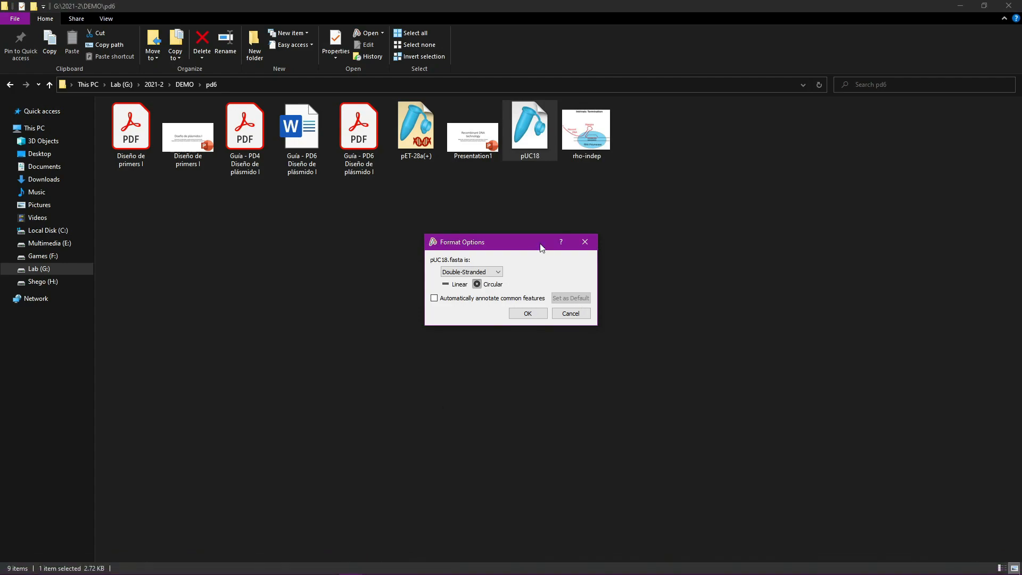
- Import pUC18.fasta as a double-stranded circular sequence without automatic annotation of common features
left_click_drag(509, 246, 503, 231)
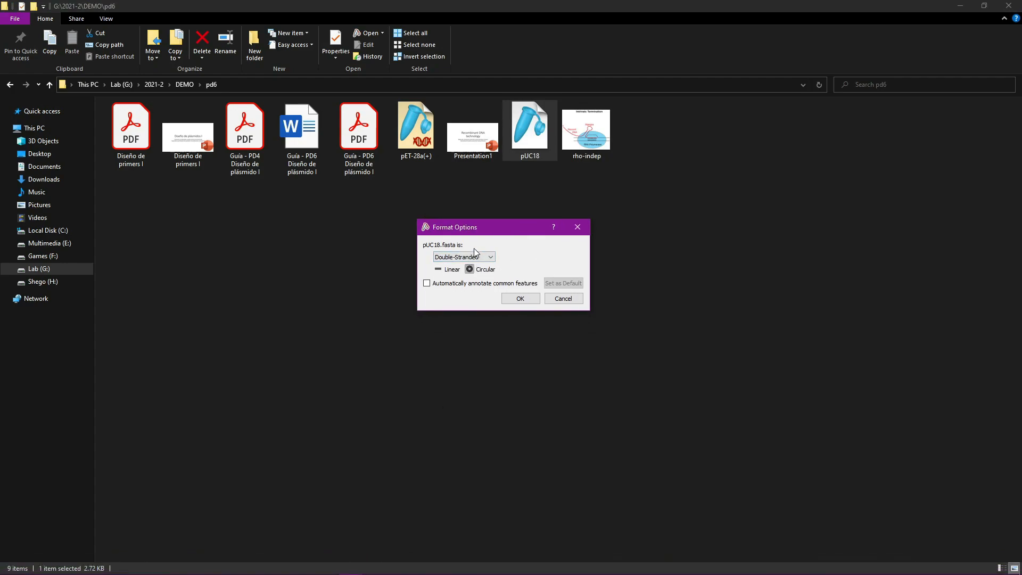
left_click(428, 284)
left_click(427, 283)
left_click(521, 299)
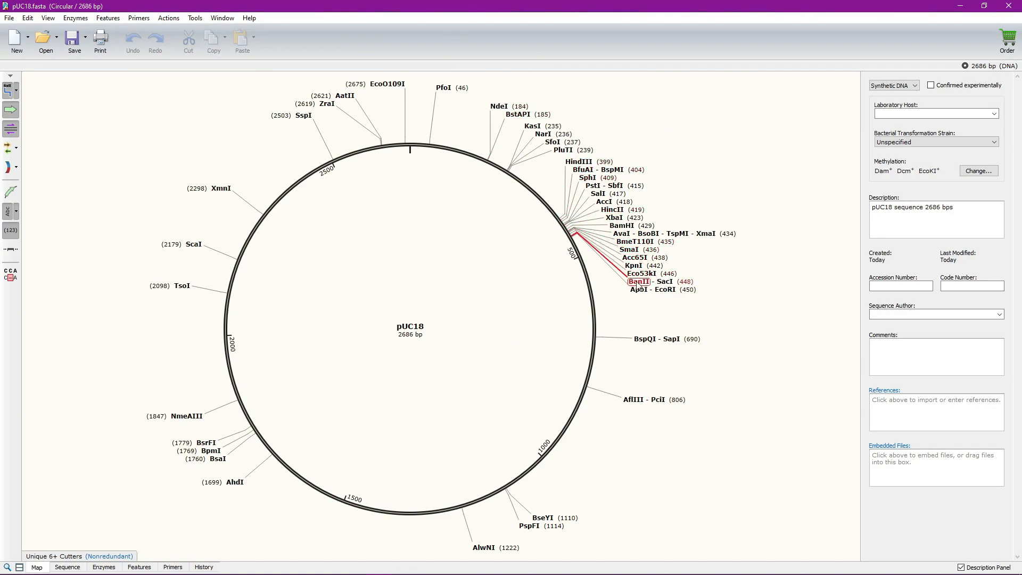
- Examine the clustered restriction sites from HindIII to EcoRI and the neighbouring bases on the pUC18 map
mouse_move(633, 283)
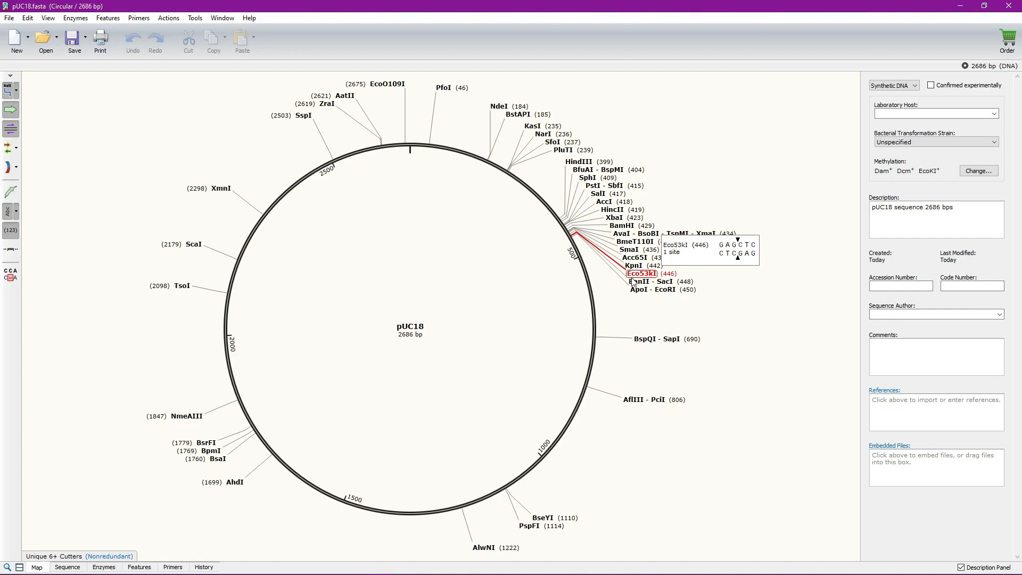
left_click(571, 239)
left_click_drag(571, 240, 573, 243)
left_click(573, 243)
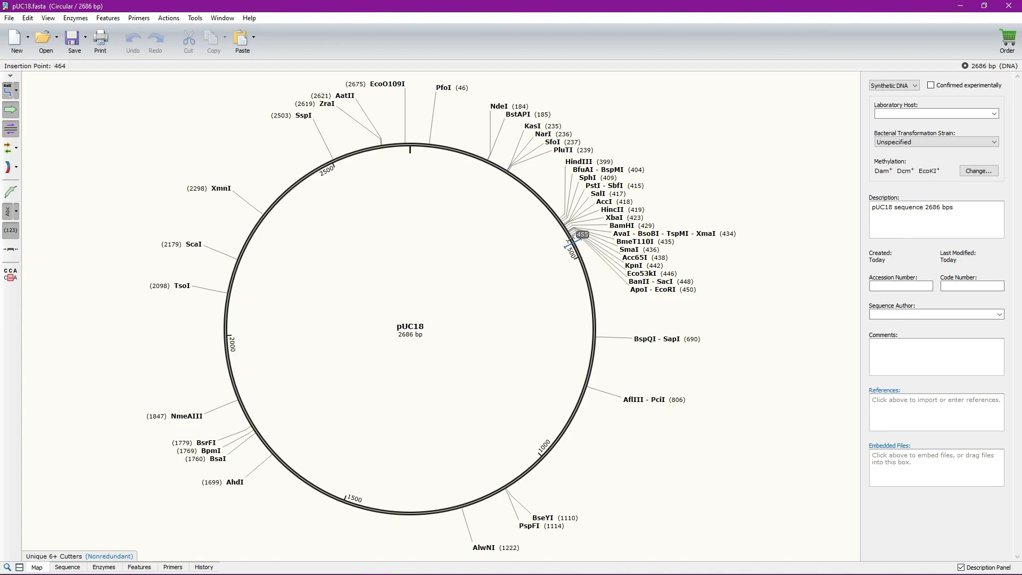
left_click_drag(570, 239, 572, 244)
left_click(571, 239)
left_click(687, 134)
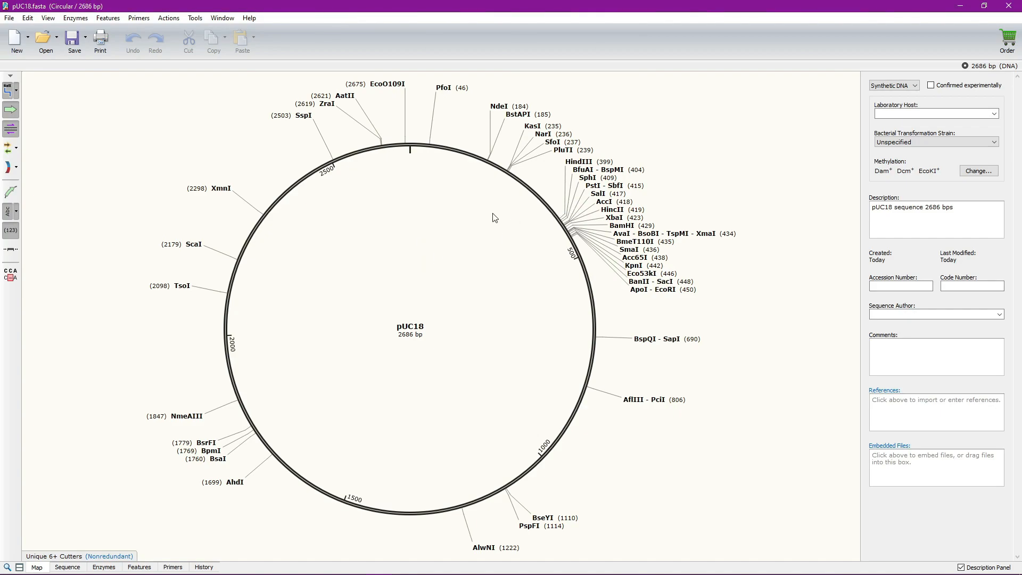
left_click_drag(575, 240, 568, 240)
left_click(572, 239)
left_click(563, 236)
left_click(569, 240)
left_click(578, 253)
left_click(536, 268)
- Detect the common features of pUC18, review their descriptions and add all of them to the map
left_click(107, 18)
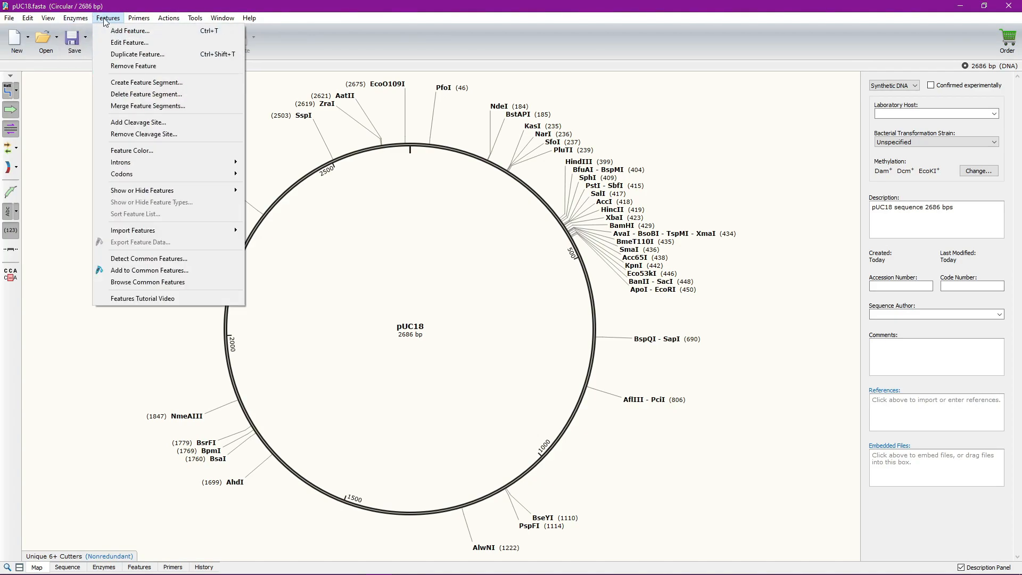
left_click(134, 261)
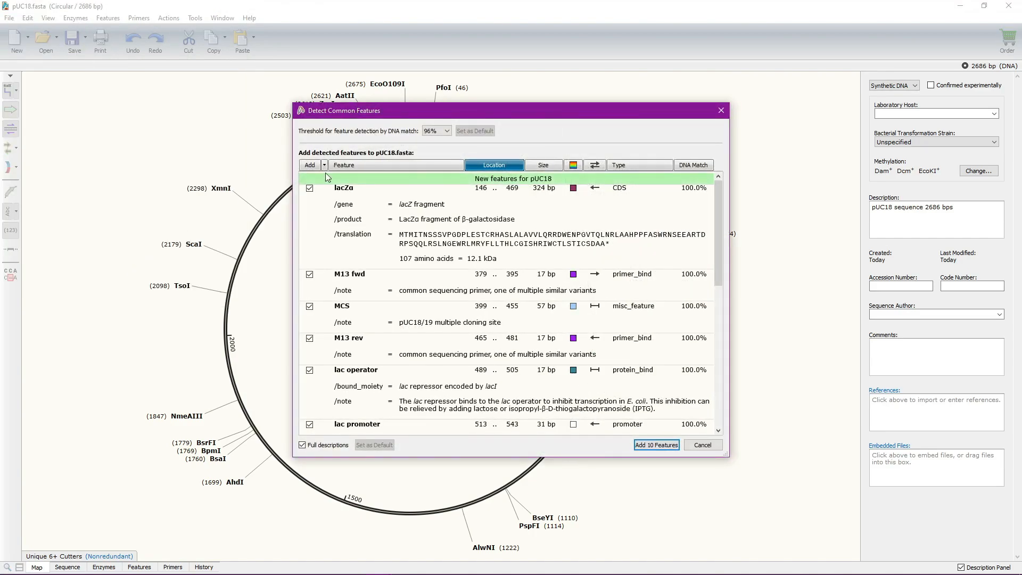
scroll(532, 277, "down", 5)
scroll(580, 271, "up", 5)
scroll(531, 239, "down", 5)
scroll(433, 239, "up", 5)
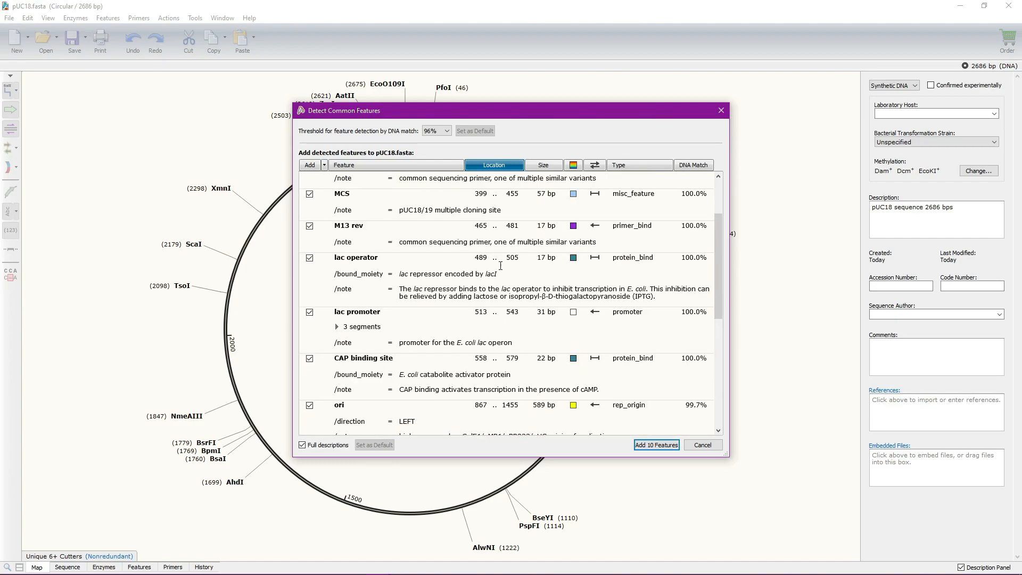
left_click_drag(720, 203, 729, 376)
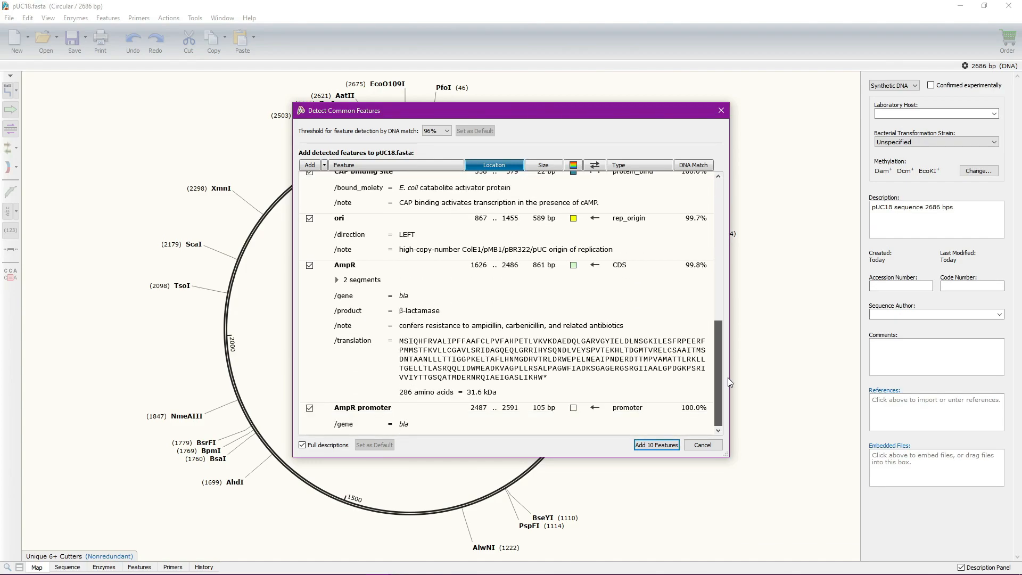
scroll(720, 291, "up", 8)
left_click_drag(719, 213, 729, 362)
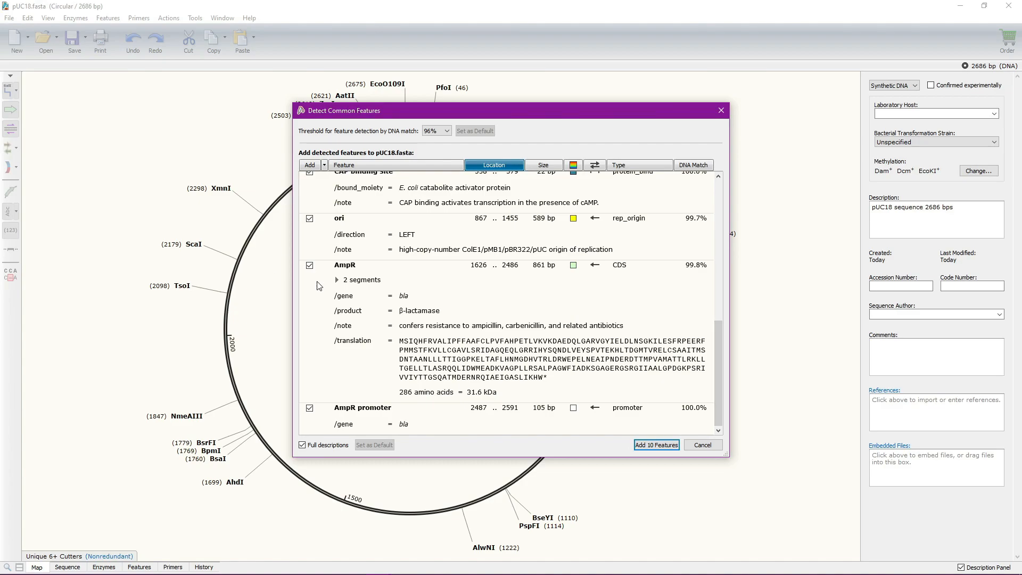
scroll(367, 323, "up", 8)
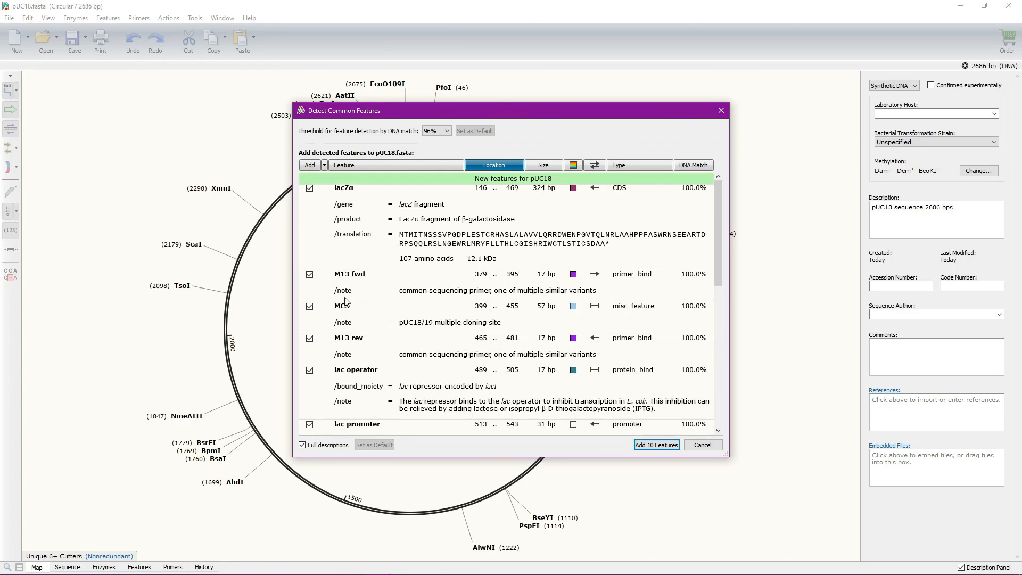
left_click(658, 444)
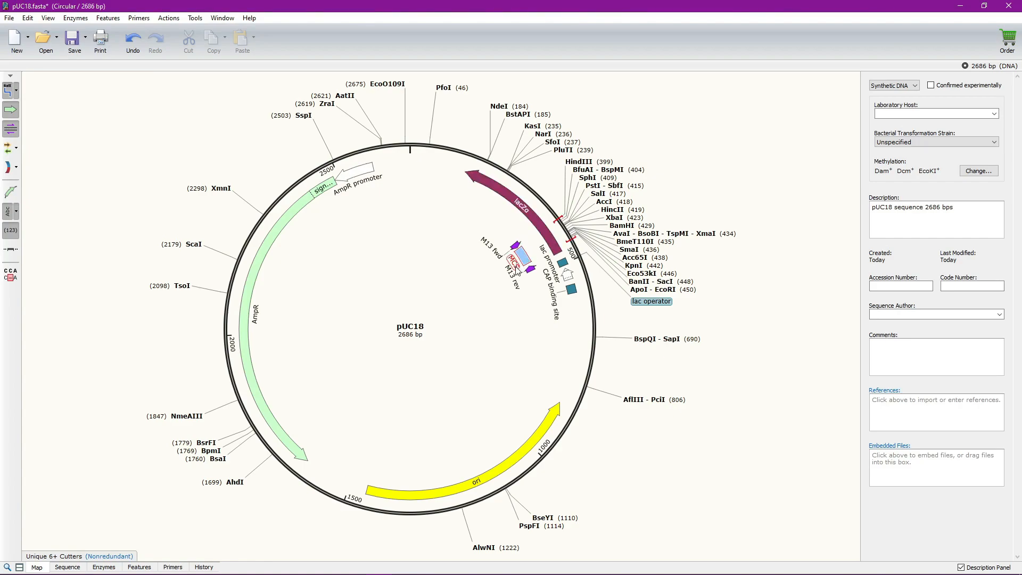
- Examine the MCS and lacZα features on the annotated map and trace the lacZα region along the plasmid circle
mouse_move(525, 253)
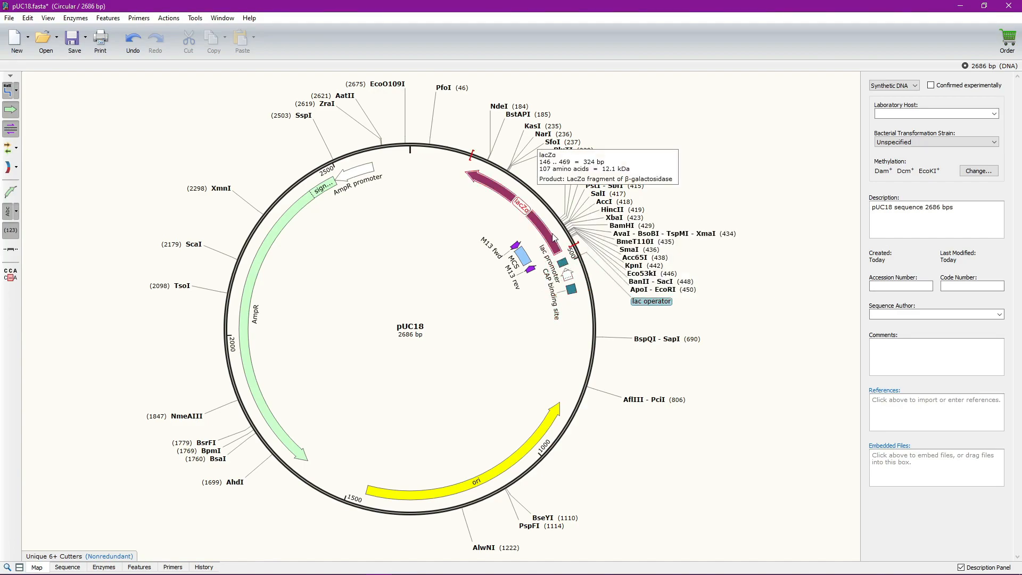
left_click_drag(573, 244, 494, 158)
left_click(494, 158)
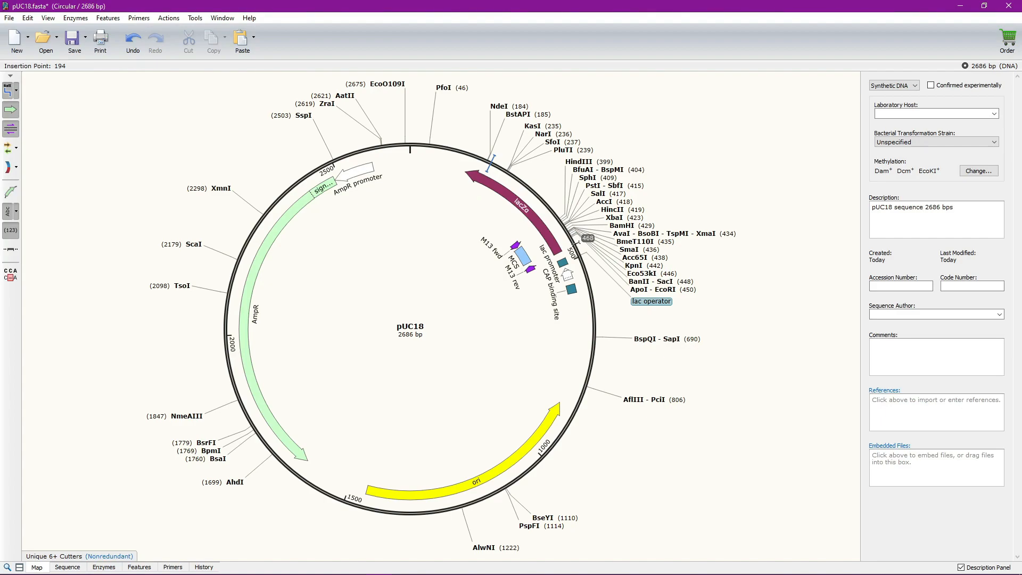
- Examine the lacZα region and the BamHI site on the map, and read through the annotated base sequence up to the ori feature
left_click_drag(577, 243, 485, 159)
left_click(486, 160)
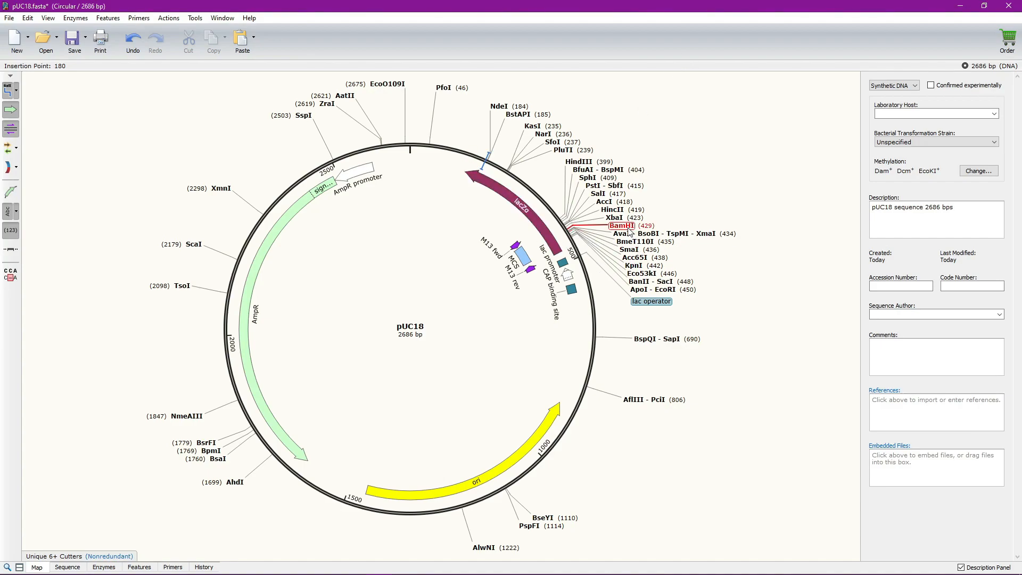
mouse_move(628, 230)
left_click(63, 567)
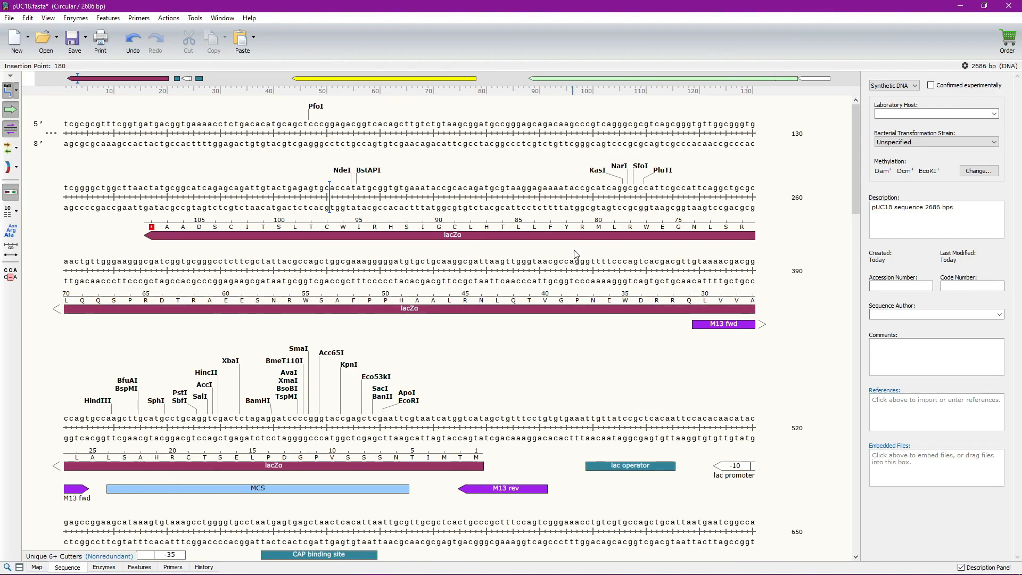
scroll(584, 292, "down", 20)
scroll(584, 292, "up", 20)
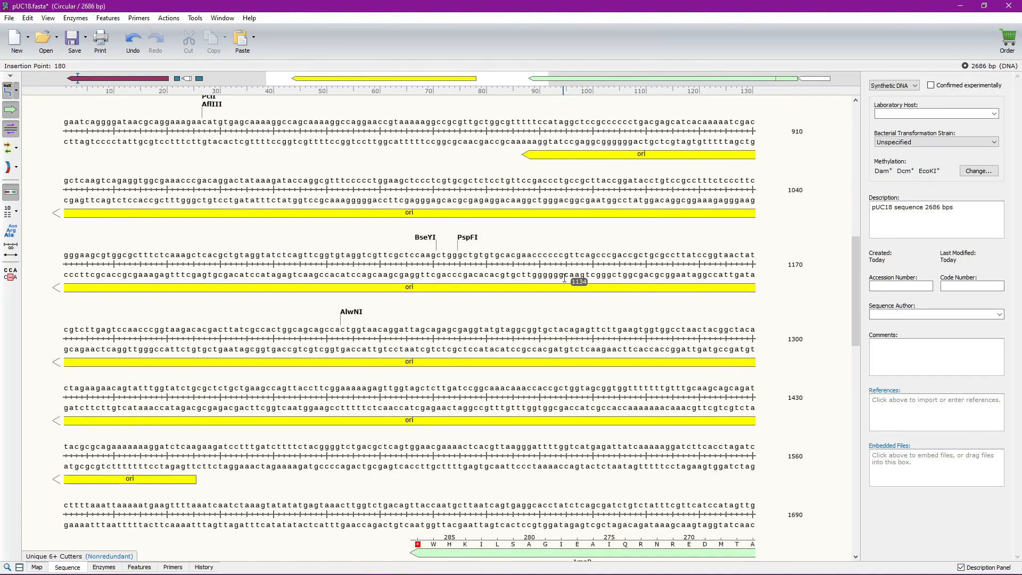
left_click(41, 568)
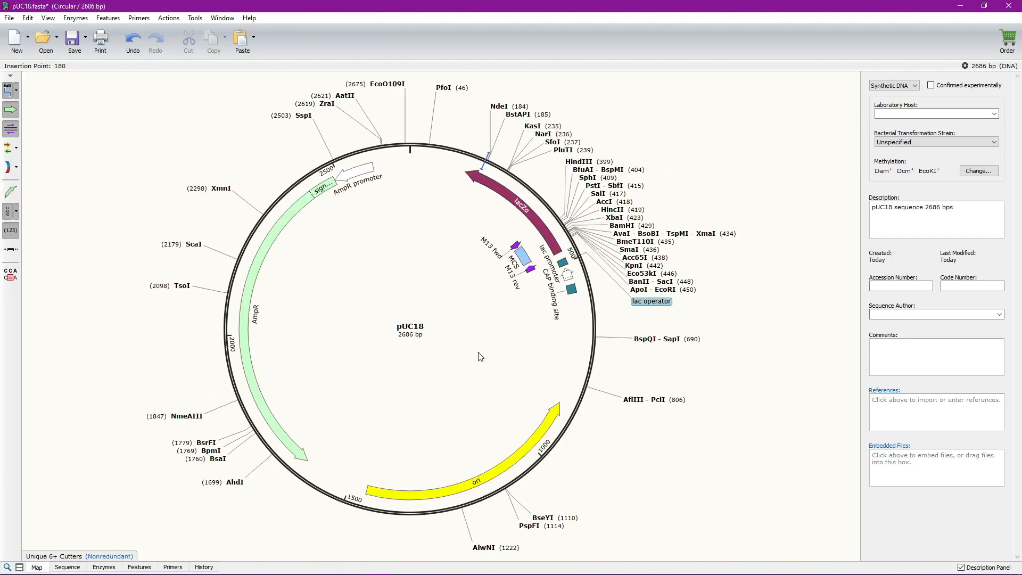
- Select the MCS region and the stretch around AflIII–PciI on the circular map, checking each selection in the base sequence
left_click(554, 212)
left_click_drag(556, 216, 576, 248)
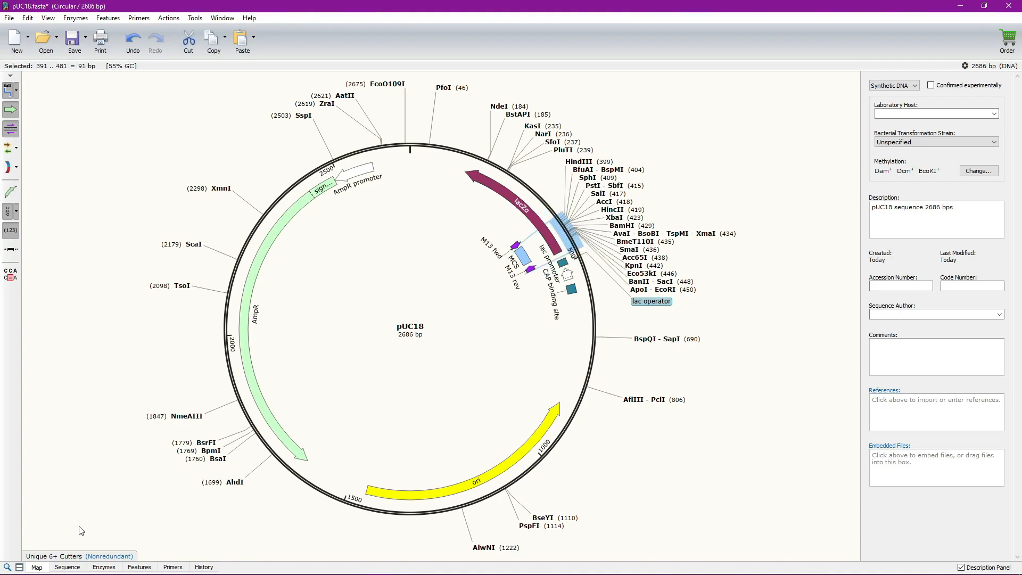
left_click(67, 567)
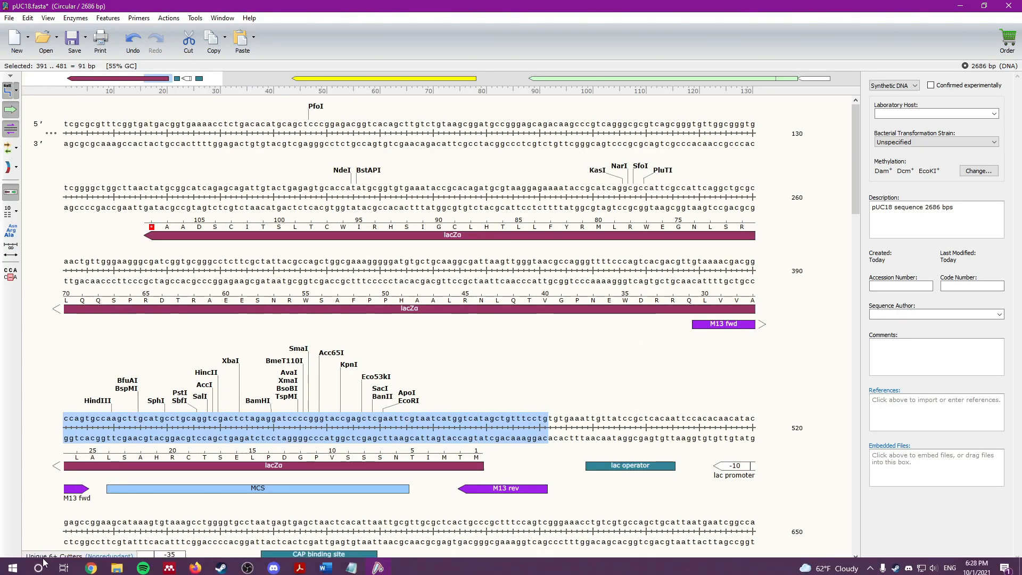
left_click(37, 567)
left_click_drag(524, 389, 605, 355)
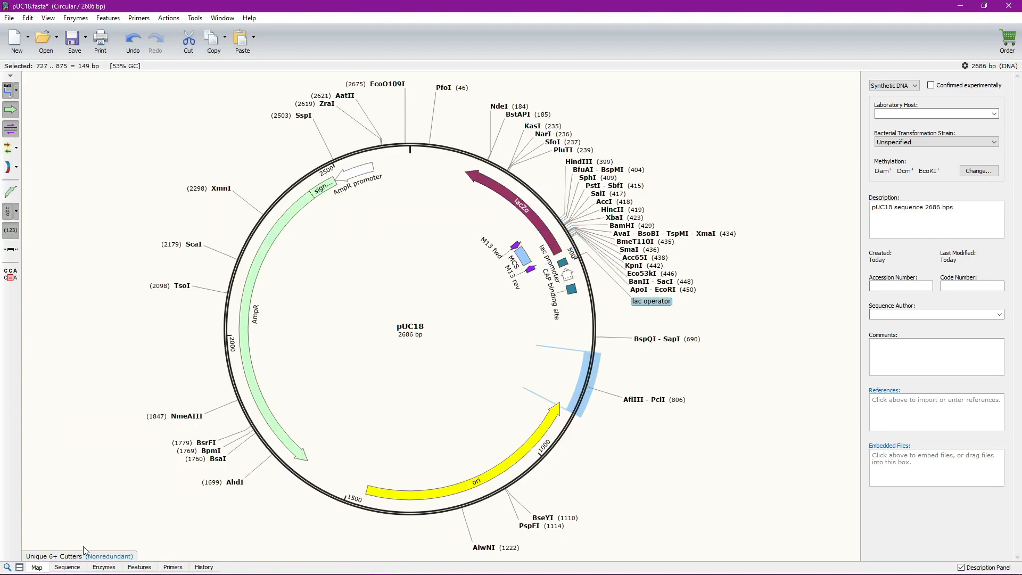
left_click(71, 567)
left_click(37, 567)
left_click(538, 349)
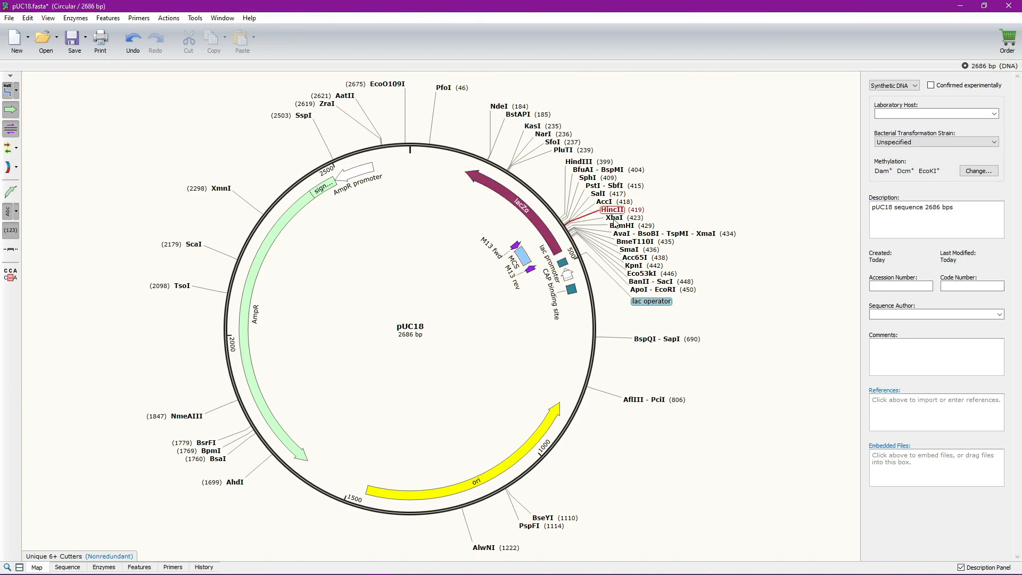
- Show the plasmid as a magnified linear map and select the stretch from the MCS to the CAP binding site
left_click(558, 213)
left_click(581, 259)
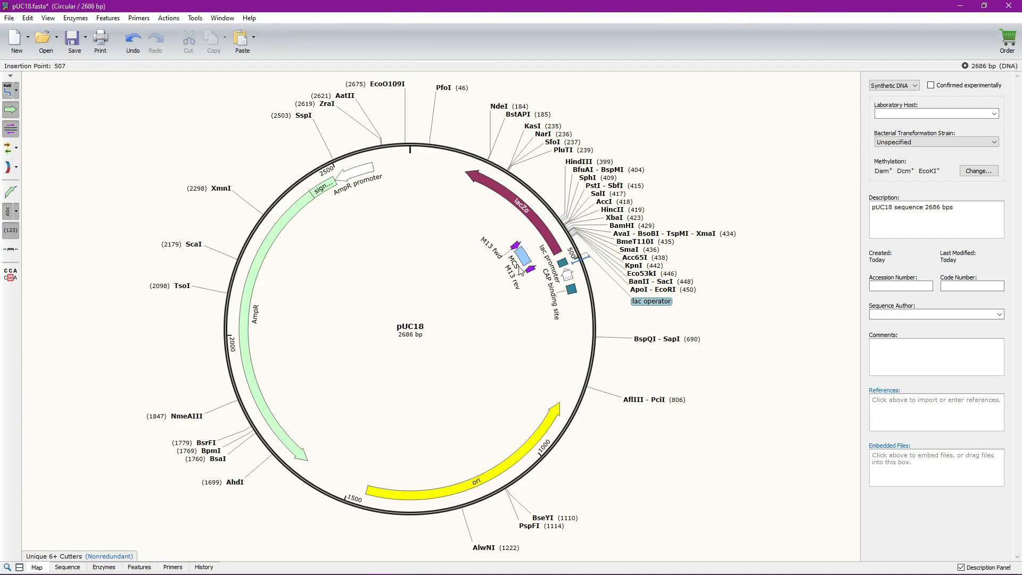
scroll(600, 284, "up", 1)
scroll(459, 406, "up", 4)
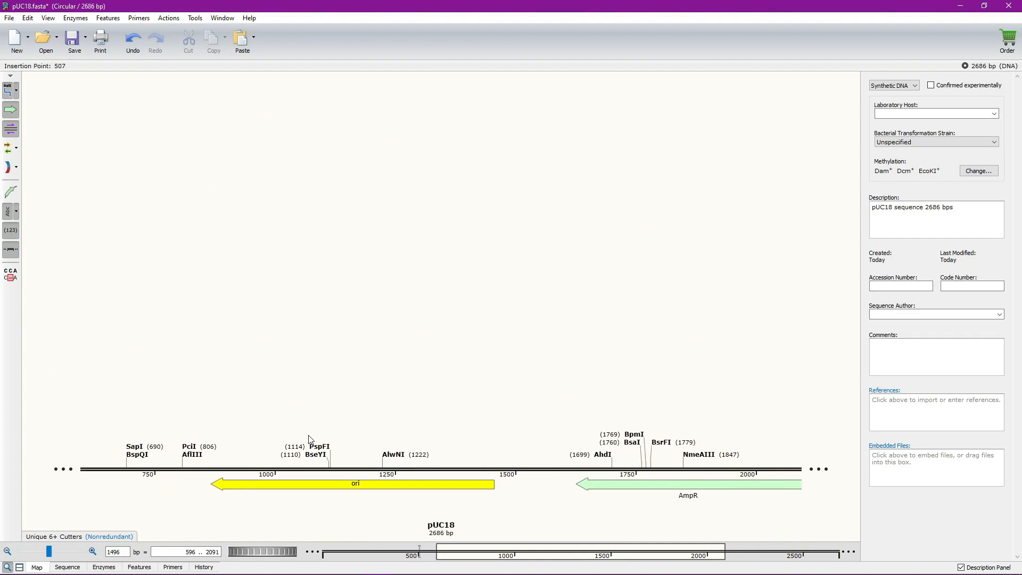
scroll(377, 442, "down", 3)
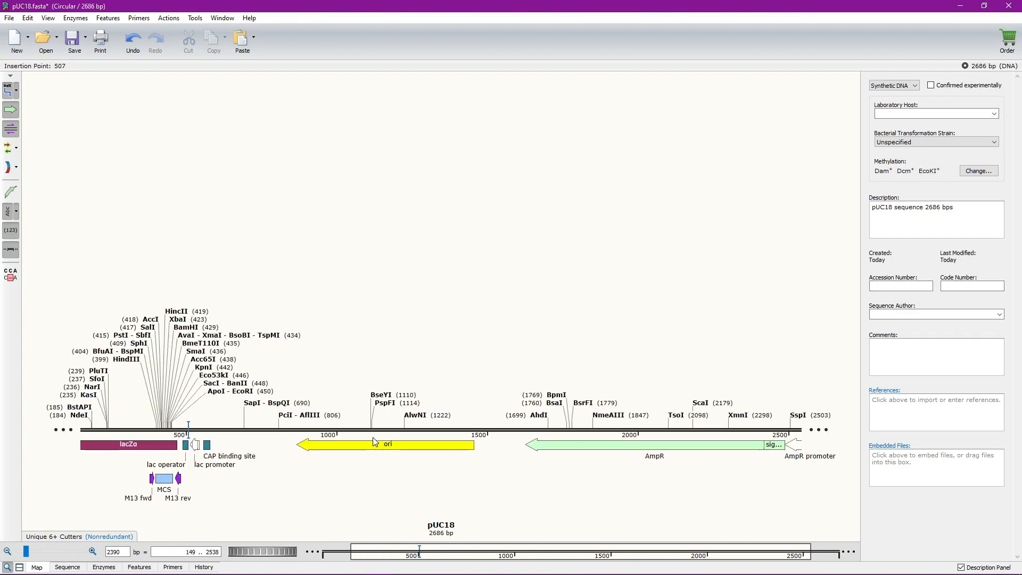
scroll(153, 435, "down", 1)
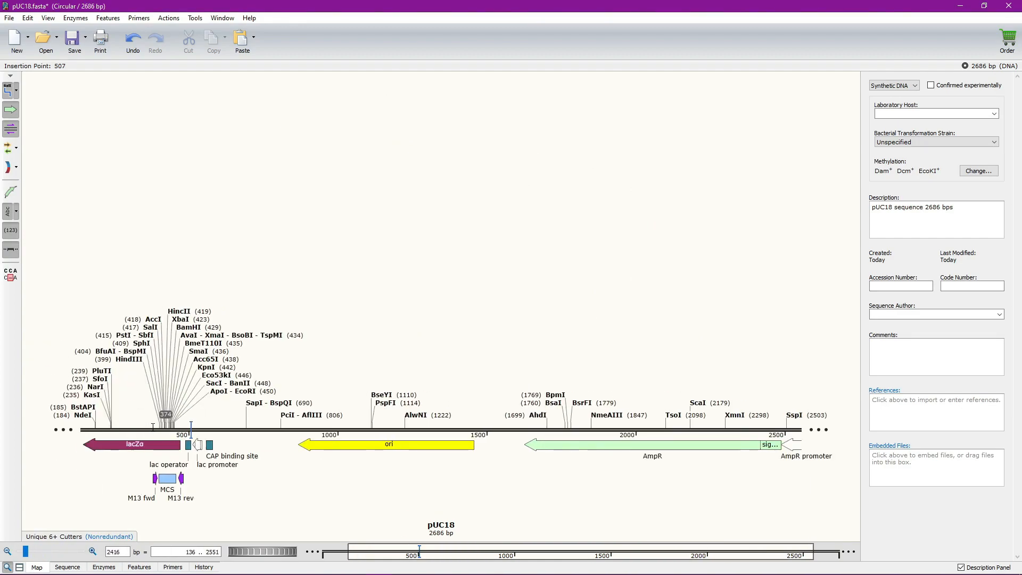
left_click_drag(179, 426, 209, 425)
left_click(204, 424)
- Examine the lacZα, MCS and lac promoter features close up on the linear map, with the selection cleared
scroll(170, 444, "up", 3)
mouse_move(519, 553)
left_mouse_down()
mouse_move(425, 559)
mouse_move(639, 558)
mouse_move(428, 559)
mouse_move(538, 560)
left_mouse_up()
left_click_drag(521, 560, 410, 552)
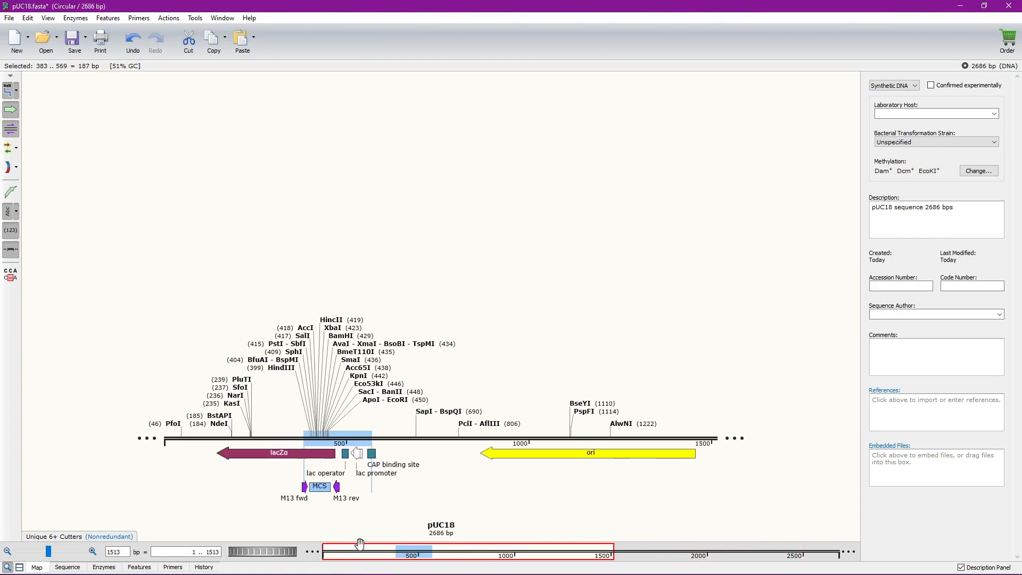
left_click(283, 427)
scroll(282, 427, "up", 1)
scroll(282, 430, "up", 5)
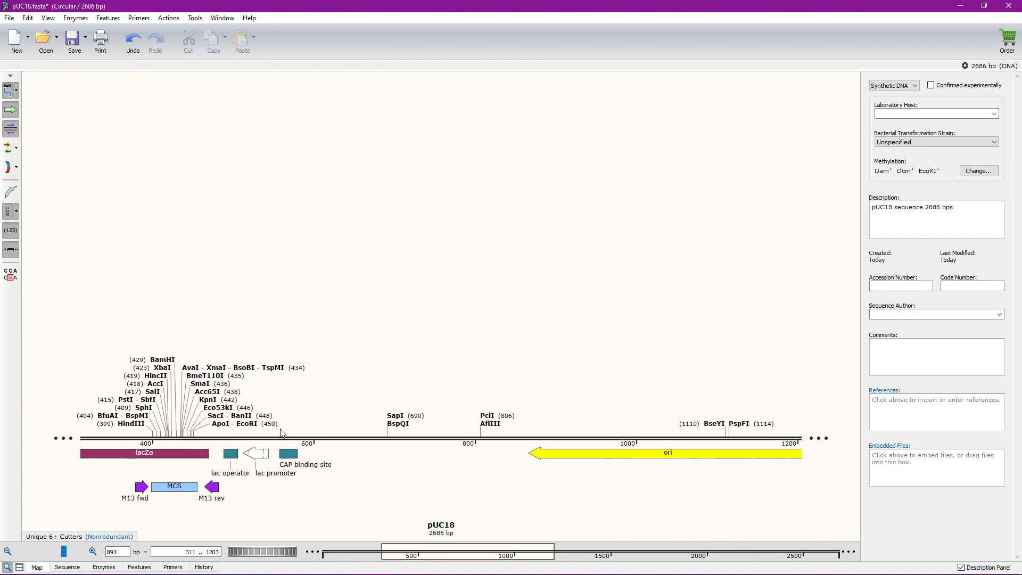
left_click_drag(476, 549, 409, 555)
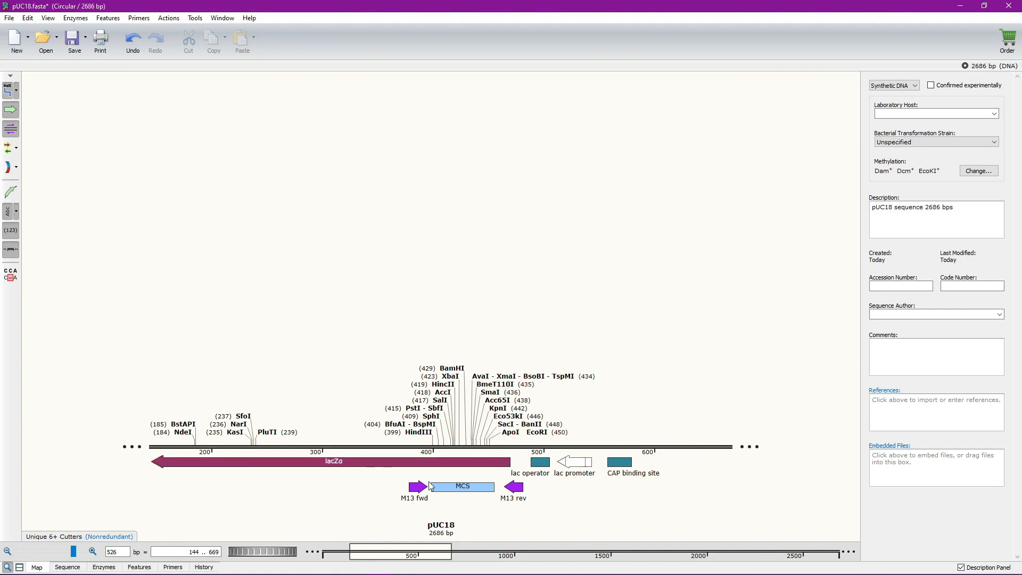
- Compare the circular map with the full horizontal map and return to the circular layout
left_click(12, 251)
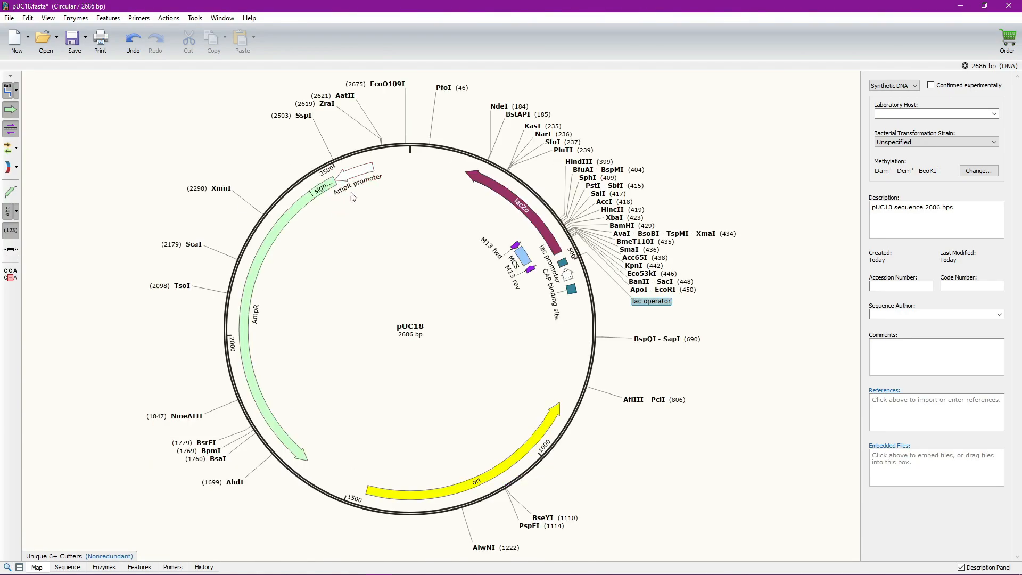
left_click(10, 251)
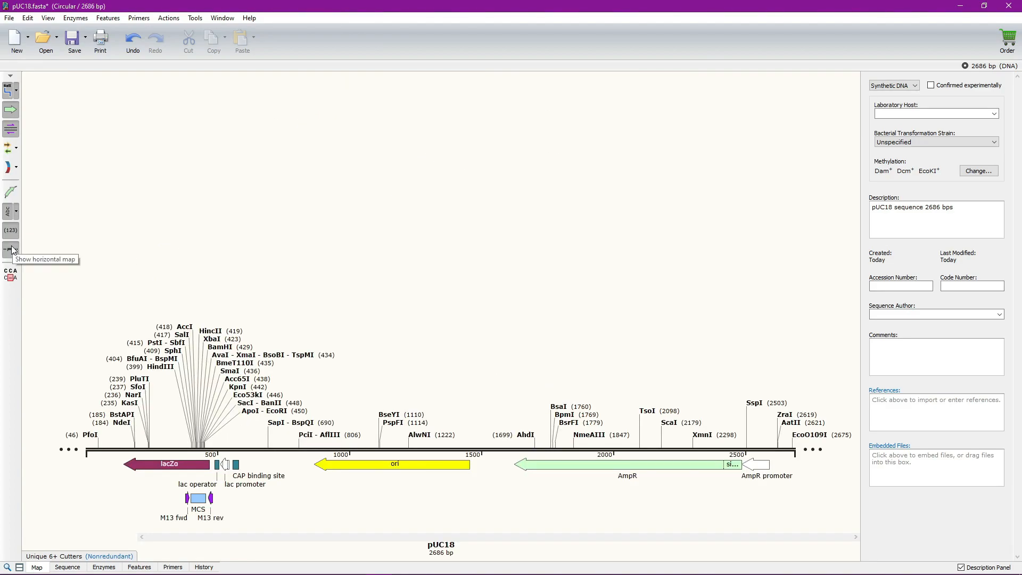
left_click(11, 251)
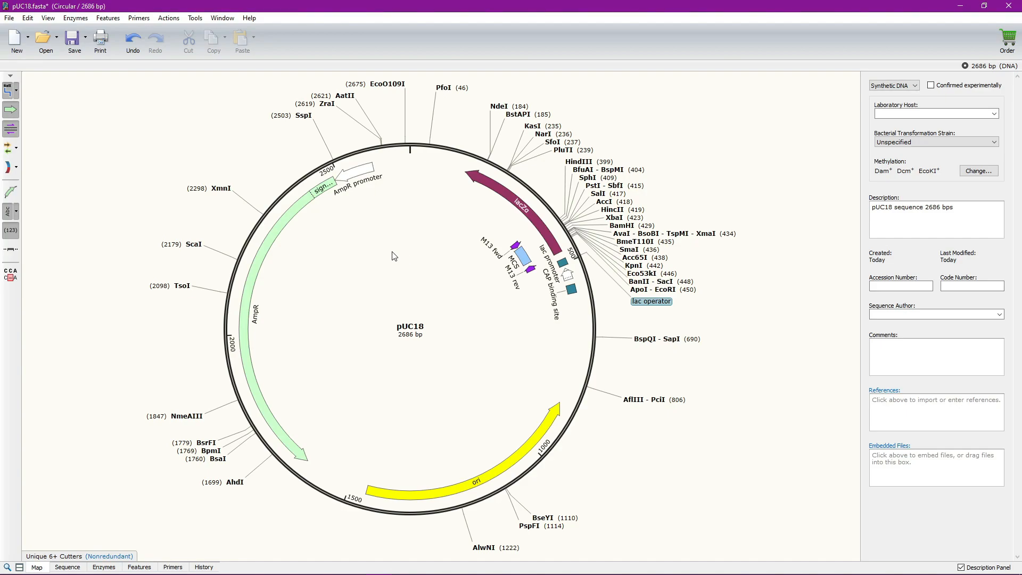
- Review the list of unique 6+ cutters with their number of sites and cut positions in pUC18
left_click(104, 567)
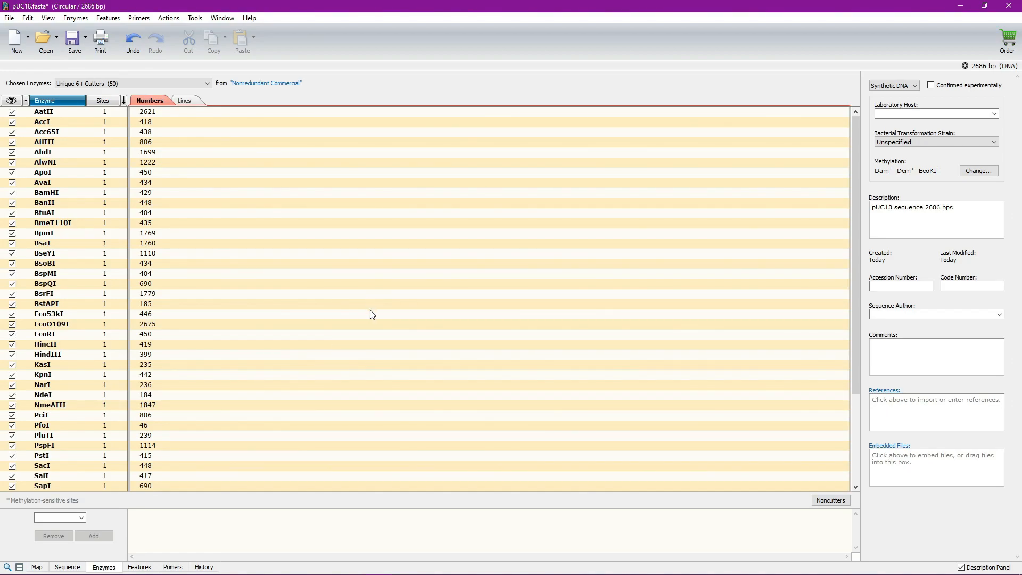
scroll(420, 301, "down", 5)
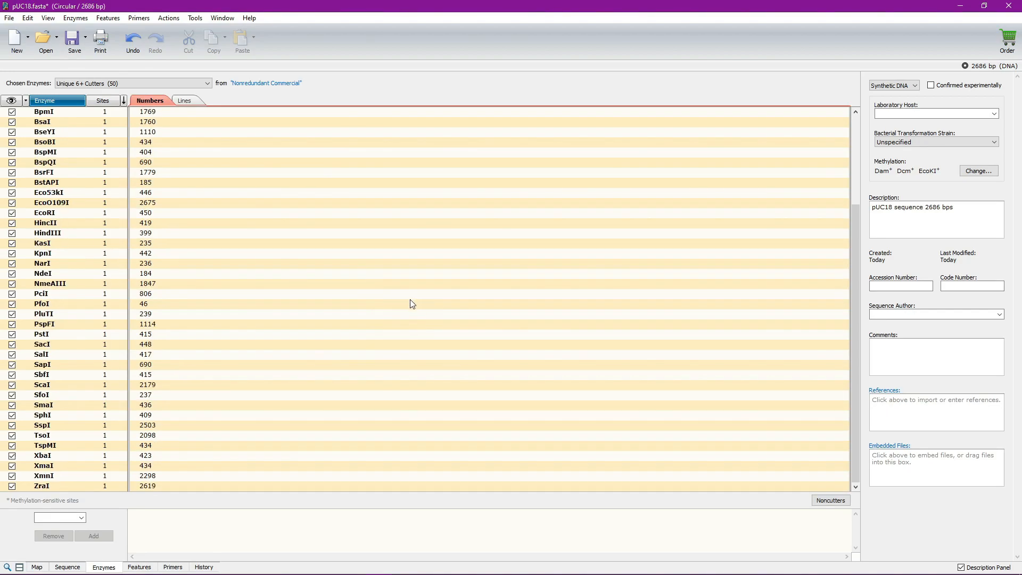
scroll(403, 308, "up", 5)
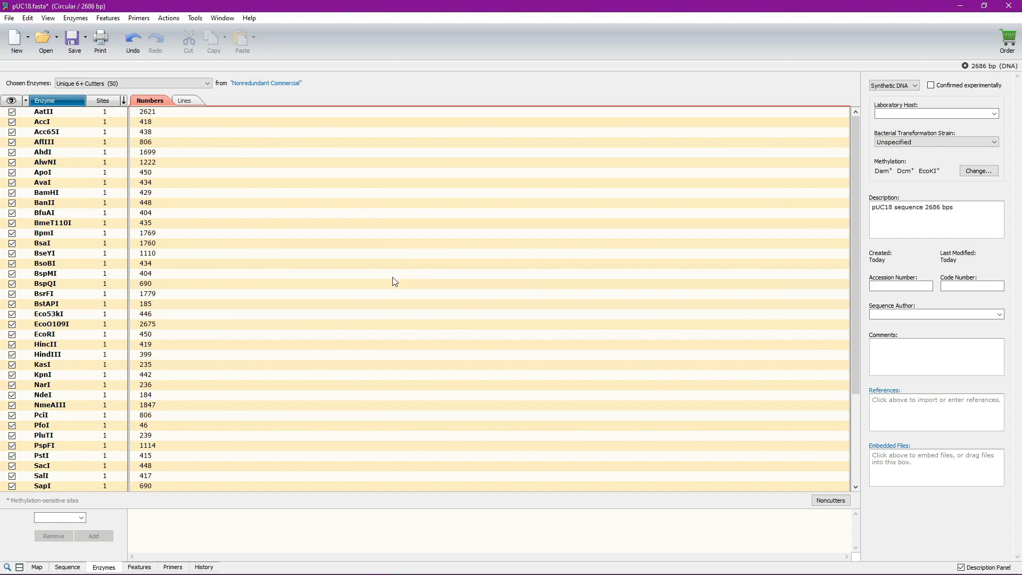
scroll(392, 282, "down", 4)
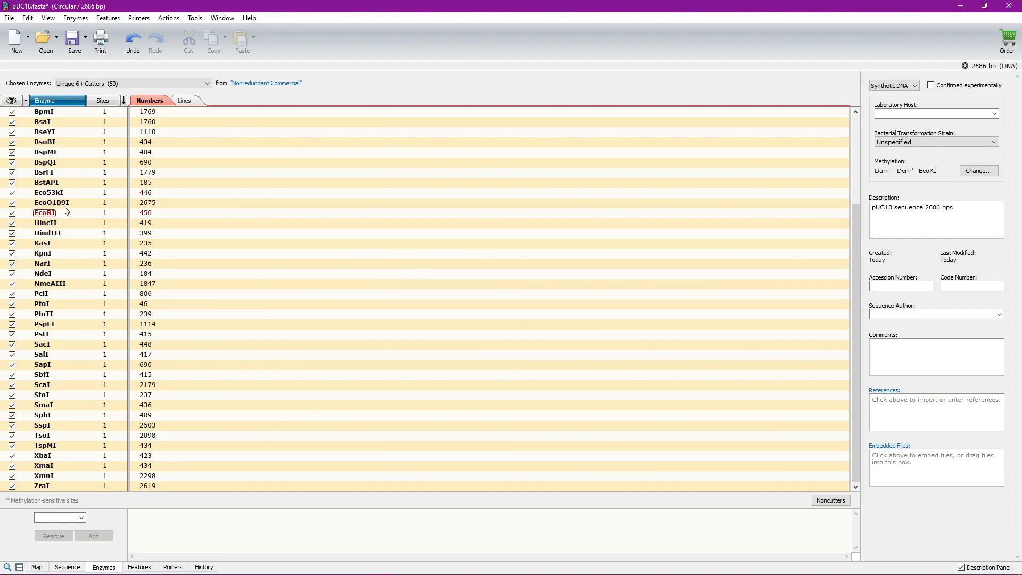
scroll(40, 145, "up", 4)
scroll(69, 189, "down", 4)
scroll(69, 190, "up", 4)
scroll(70, 207, "down", 4)
scroll(45, 173, "up", 4)
- Try hiding the AatII and AccI sites in the enzyme list and make both visible again
left_click(14, 112)
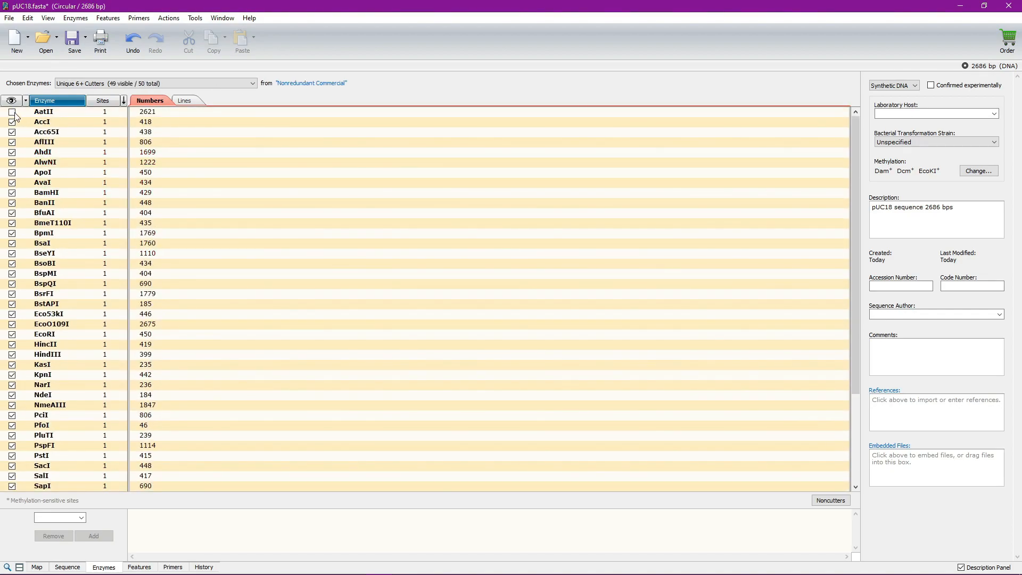
left_click(13, 122)
left_click(12, 121)
left_click(11, 112)
- Examine the remaining listed enzymes, the BpmI cleavage details and the enzyme sets available to choose from
scroll(59, 279, "down", 4)
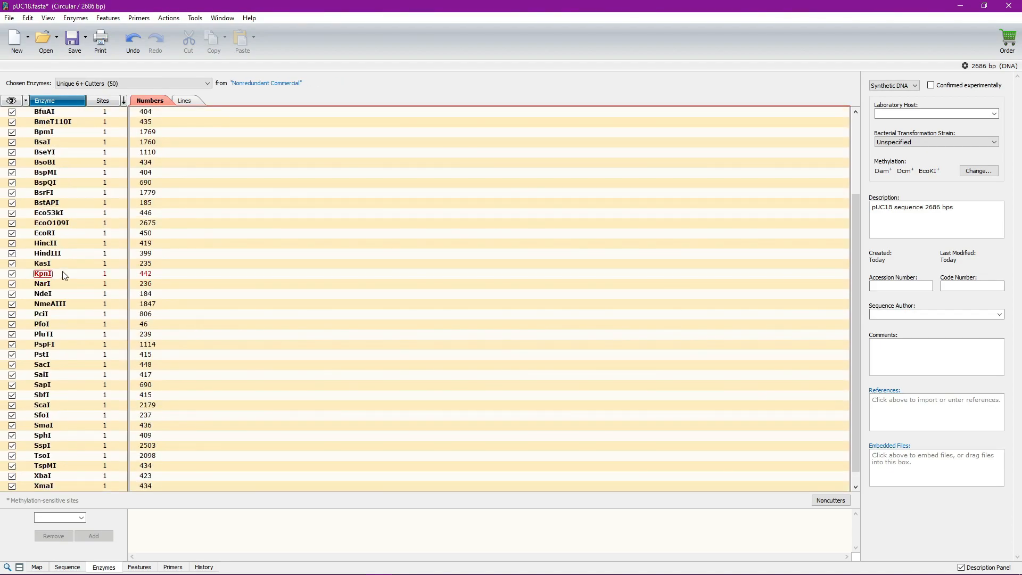
scroll(100, 315, "up", 4)
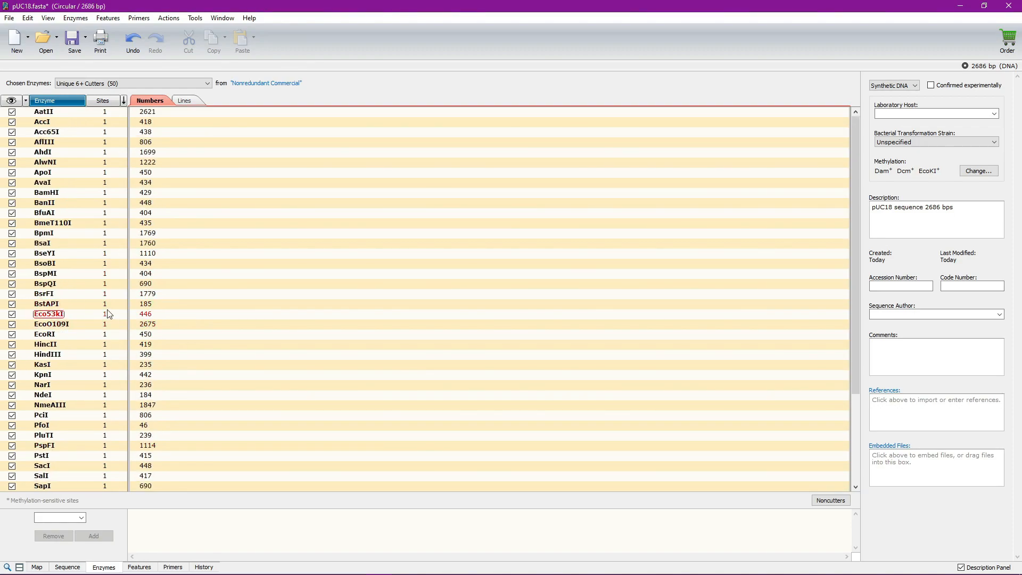
mouse_move(108, 314)
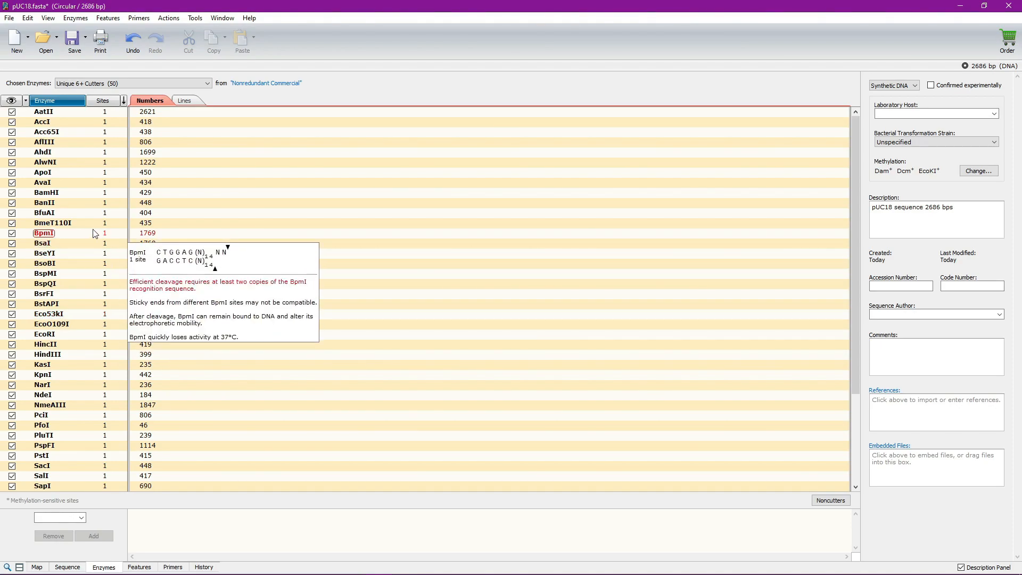
left_click(95, 85)
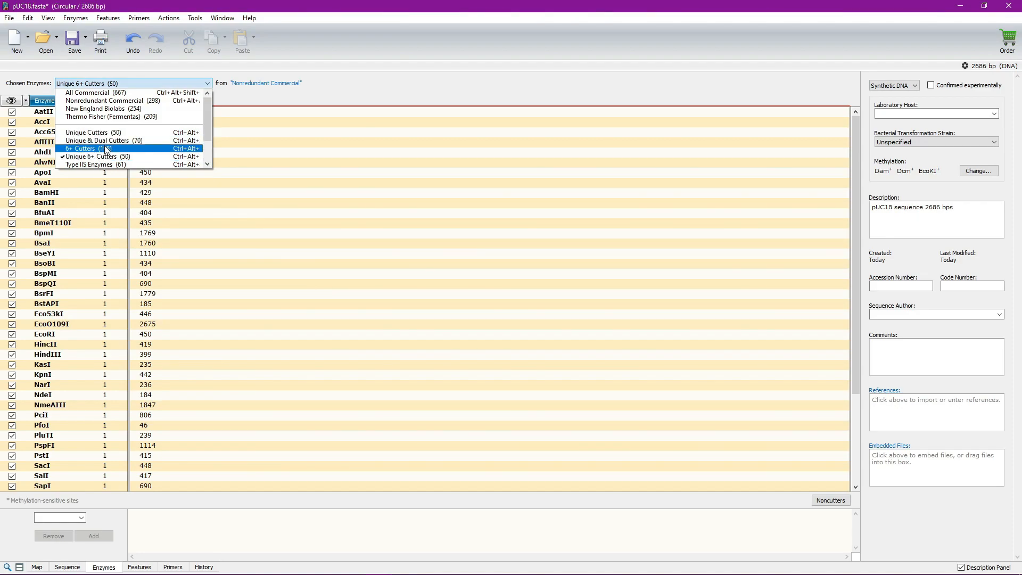
scroll(101, 146, "down", 1)
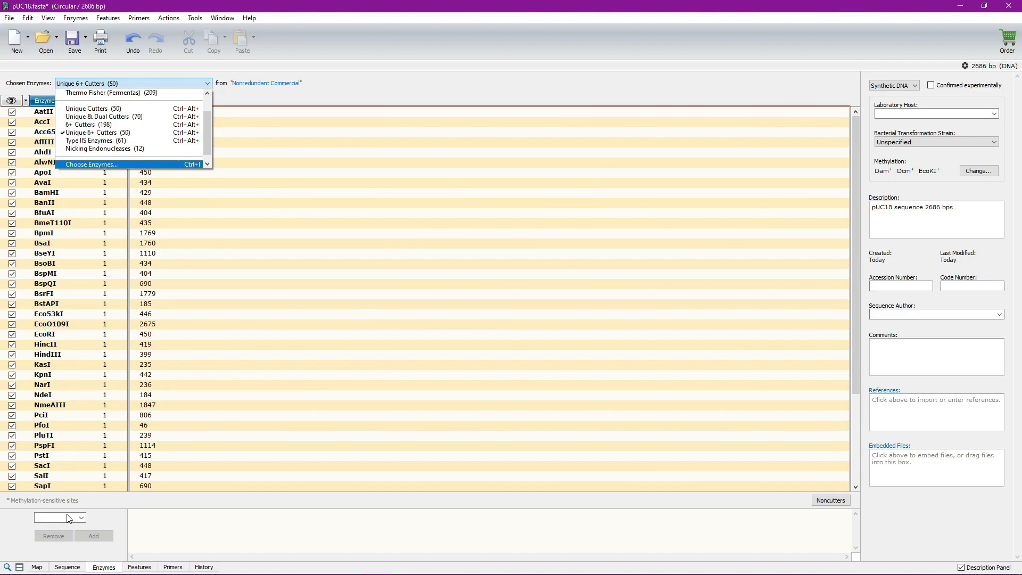
- Examine the MCS in the base sequence, selecting bases 404–453 and 400–453 between the HindIII and EcoRI sites
left_click(38, 567)
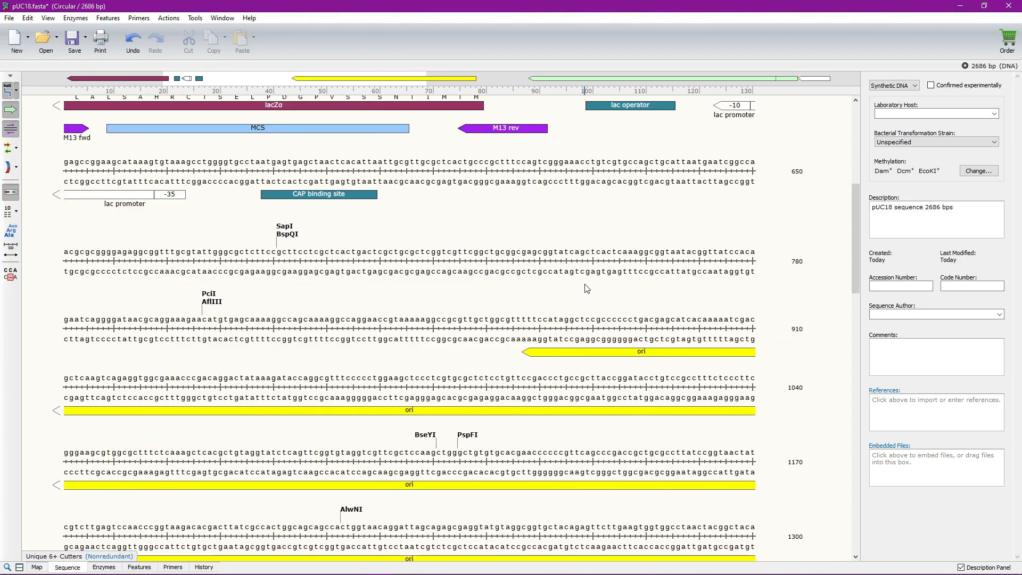
scroll(563, 258, "up", 5)
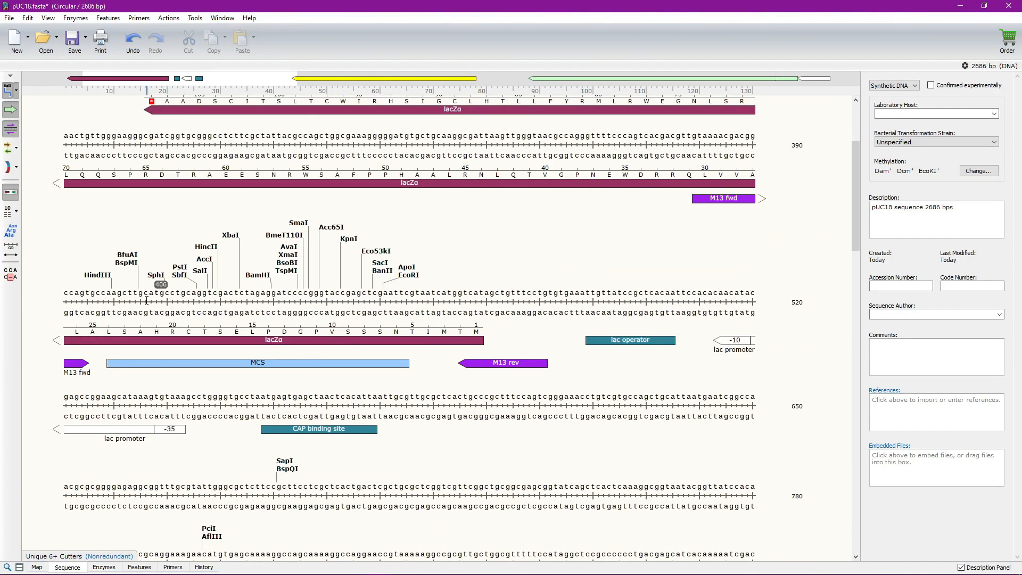
left_click_drag(133, 292, 400, 290)
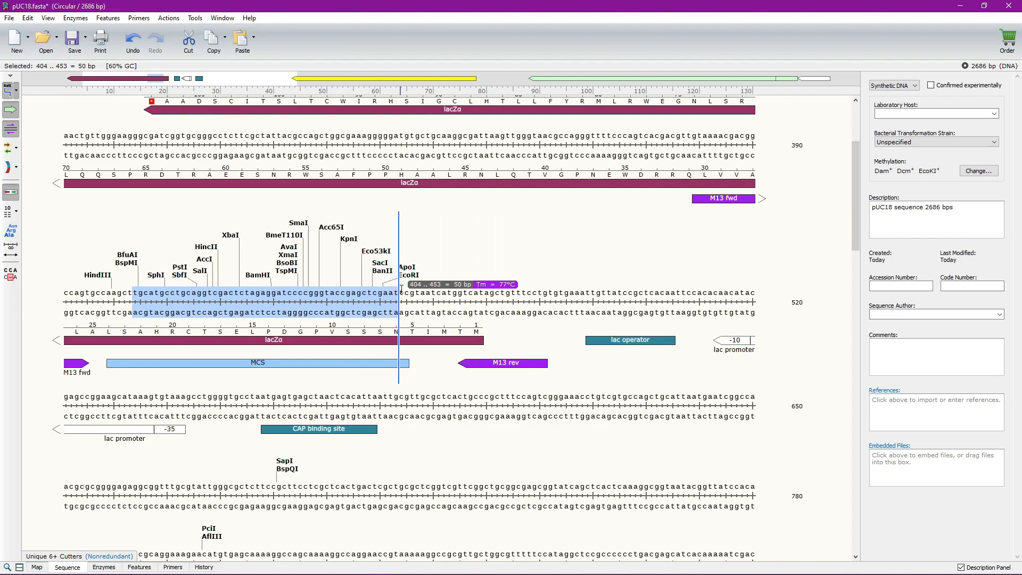
left_click(399, 290)
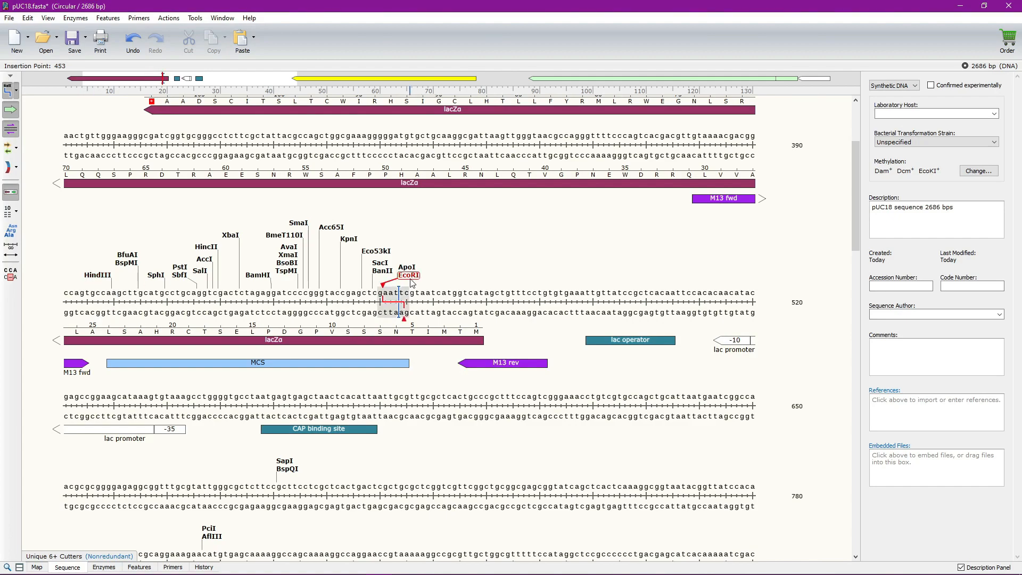
left_click_drag(112, 298, 401, 301)
left_click_drag(400, 301, 401, 302)
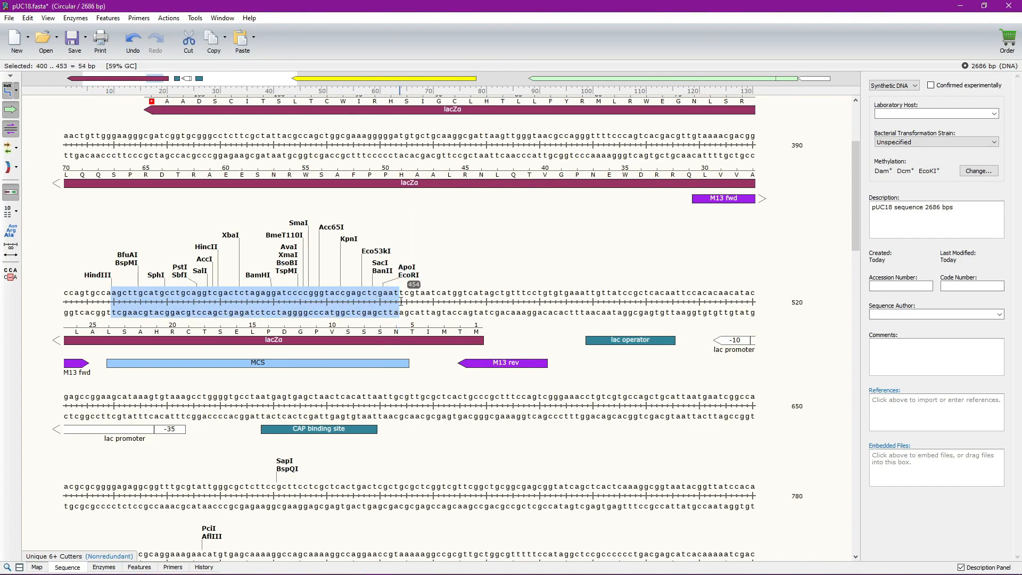
left_click(490, 263)
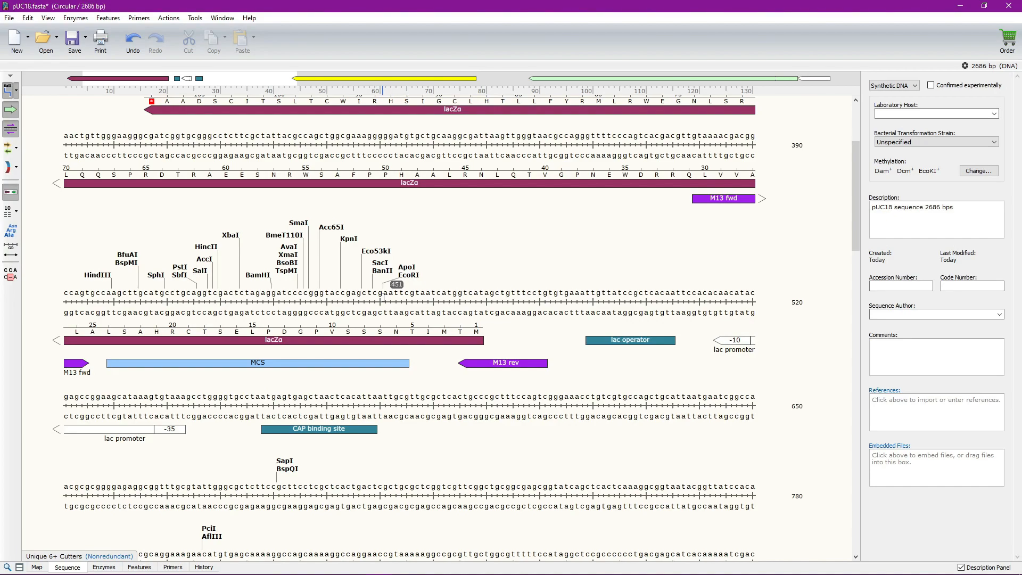
scroll(224, 298, "up", 2)
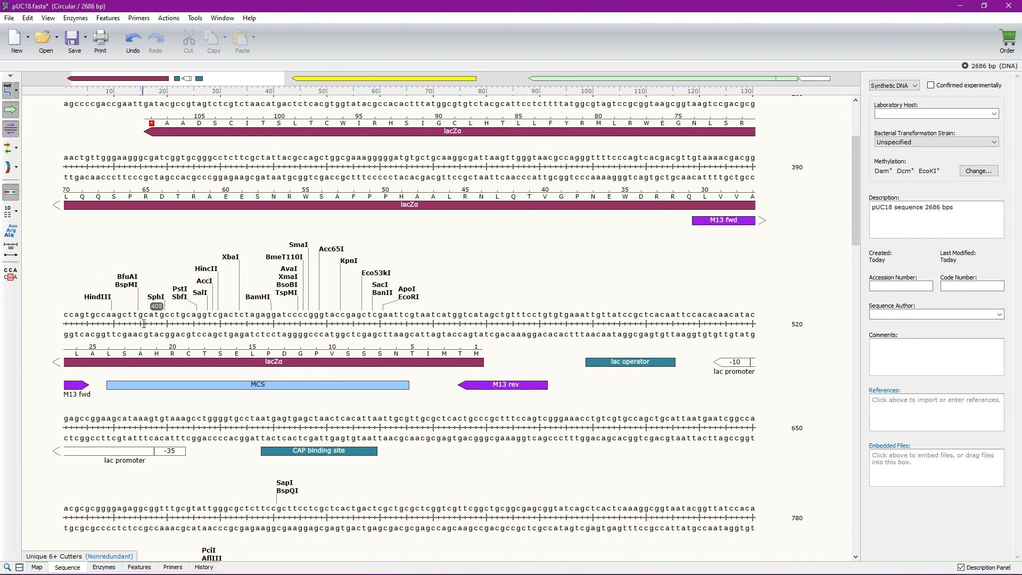
- Examine the sequence beyond the MCS, selecting bases 1484–1551 between the ori and AmpR features
scroll(342, 266, "up", 3)
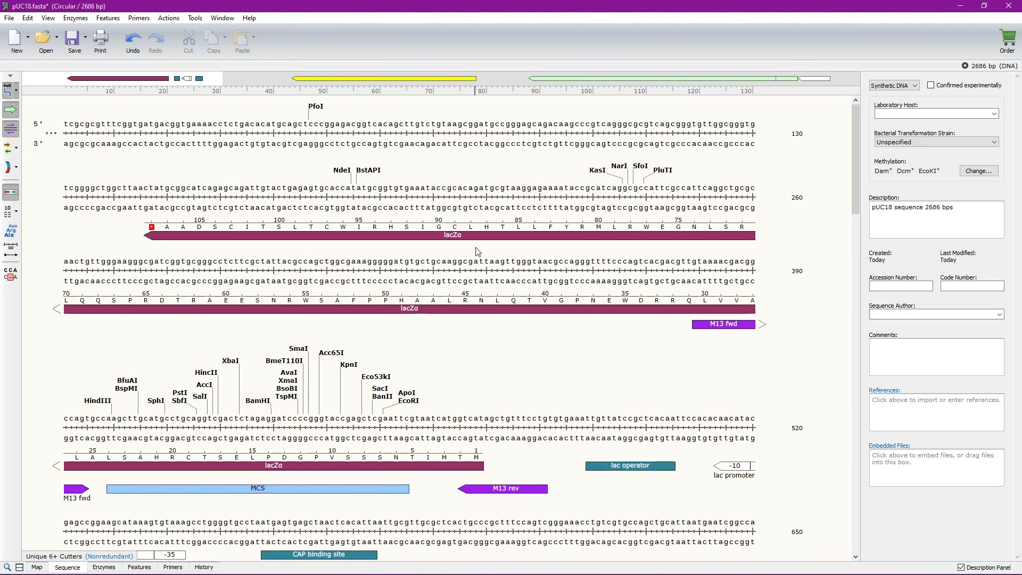
scroll(471, 250, "down", 7)
scroll(465, 268, "down", 13)
left_click_drag(346, 354, 710, 353)
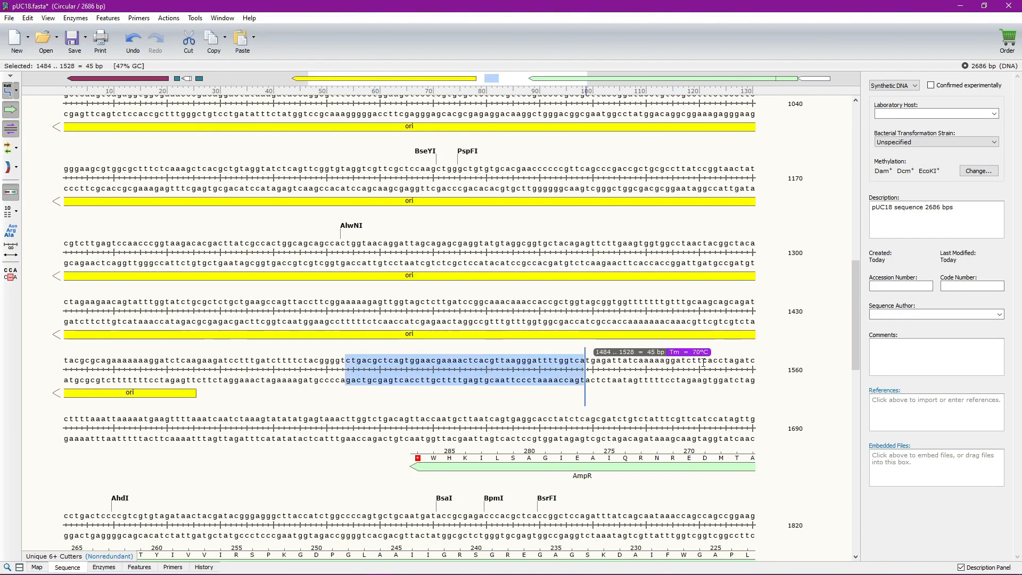
scroll(567, 351, "up", 7)
scroll(568, 351, "up", 10)
scroll(569, 383, "down", 5)
scroll(568, 383, "up", 5)
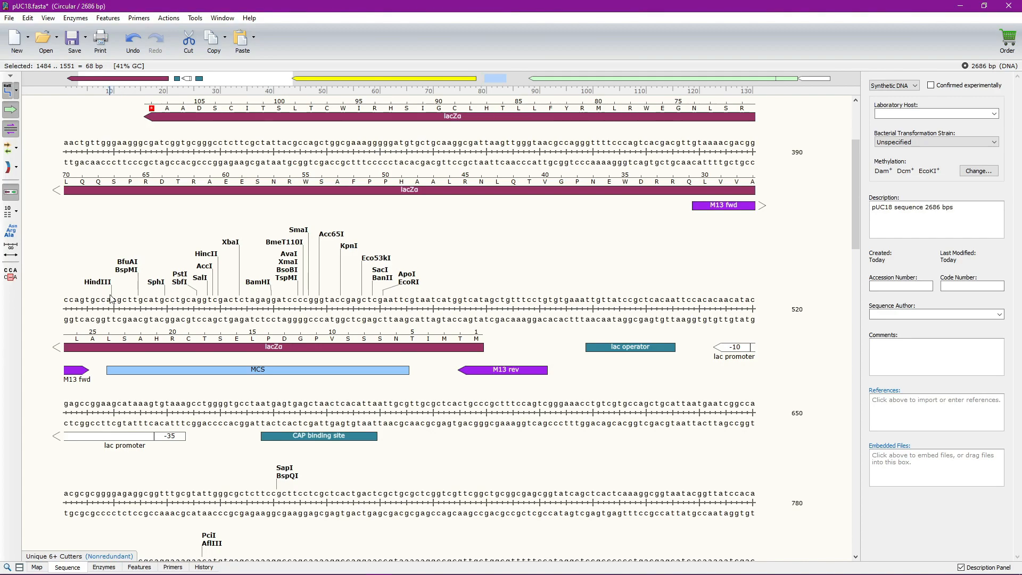
- Examine the MCS bases between the HindIII and EcoRI sites and select bases 965–971 within the ori feature
left_click_drag(113, 301, 399, 300)
left_click(381, 299)
mouse_move(117, 296)
left_mouse_down()
mouse_move(319, 296)
mouse_move(122, 298)
left_mouse_up()
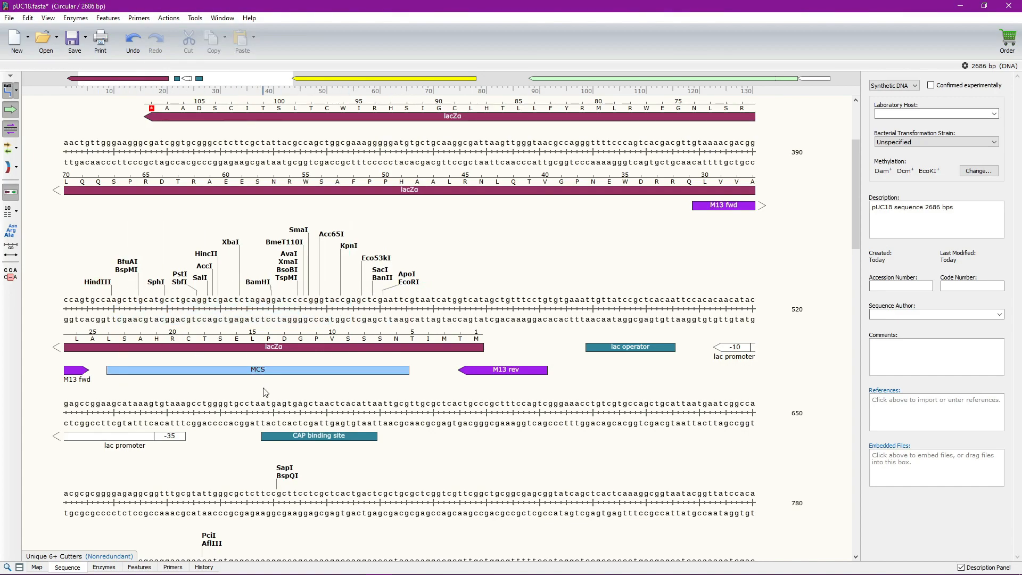
scroll(396, 426, "down", 5)
left_click_drag(351, 332, 390, 335)
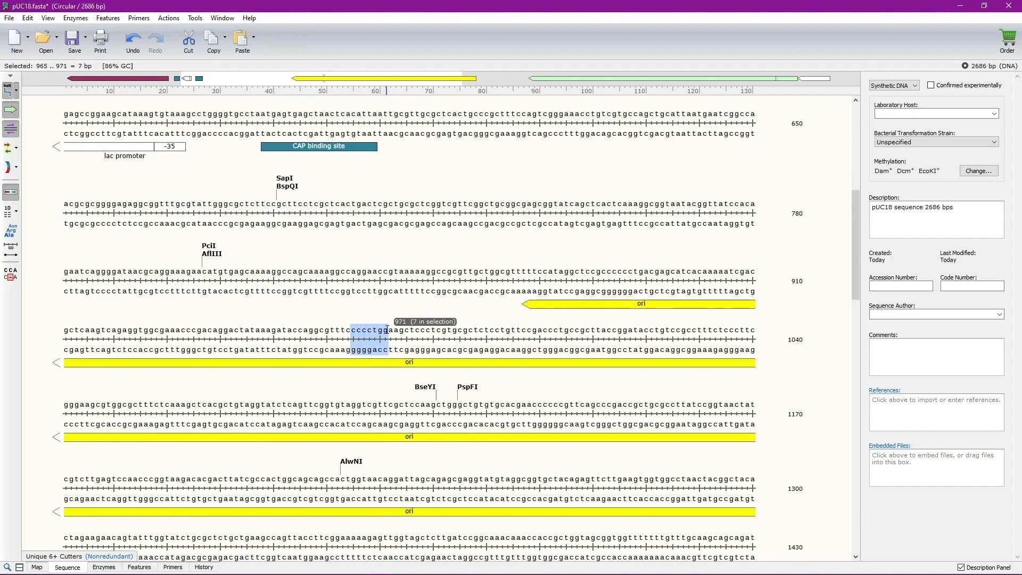
- Inspect the ApoI cleavage site at the end of the MCS and look through the neighbouring ori sequence
scroll(399, 355, "up", 6)
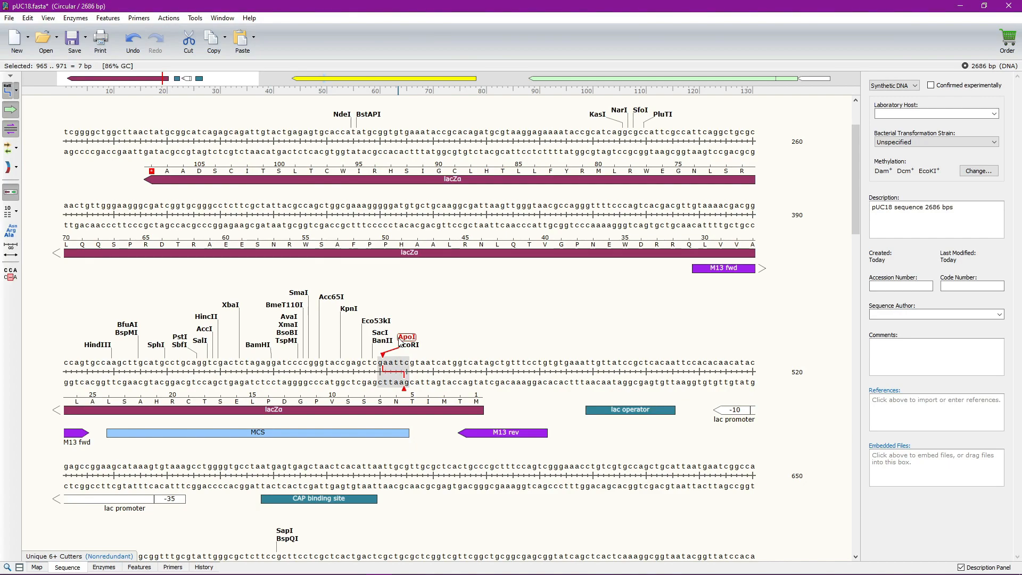
left_click(391, 331)
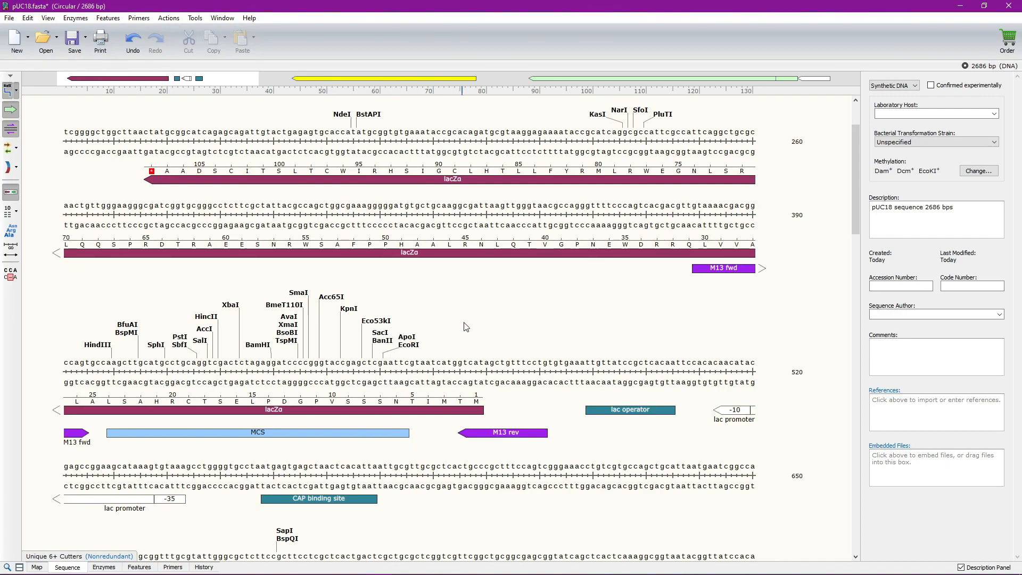
scroll(452, 341, "down", 8)
left_click(531, 344)
scroll(847, 230, "up", 10)
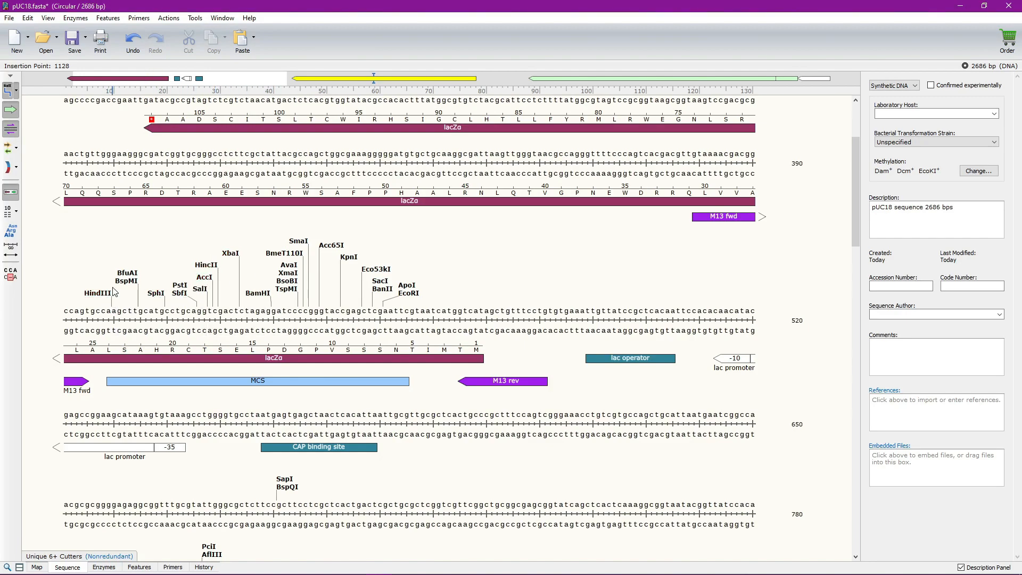
- Compare the HindIII and EcoRI cleavage sites, selecting bases 399–402 and 448–453
left_click_drag(106, 310, 127, 310)
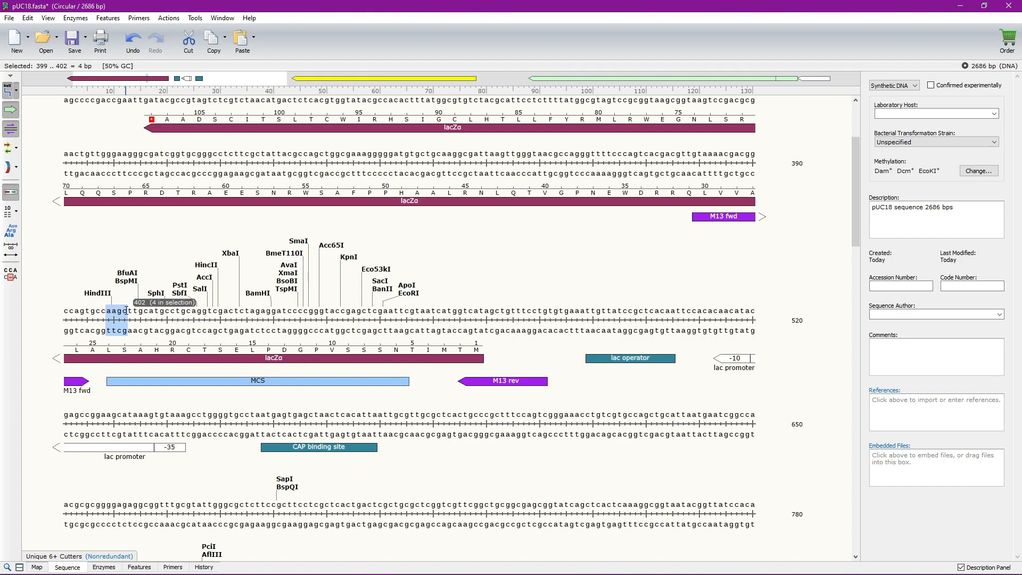
left_click(116, 310)
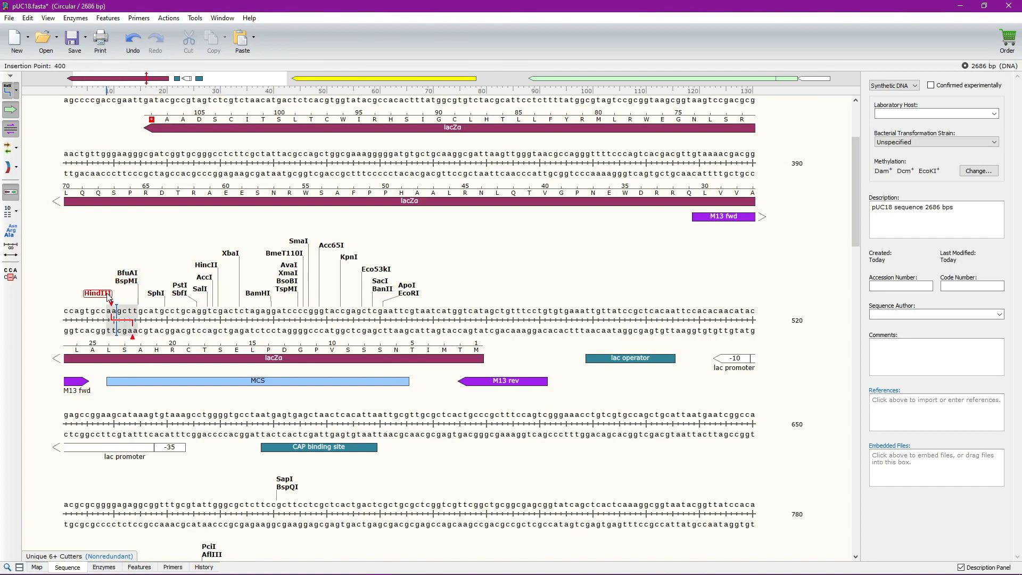
left_click_drag(112, 310, 124, 311)
left_click(381, 318)
left_click_drag(370, 318, 400, 319)
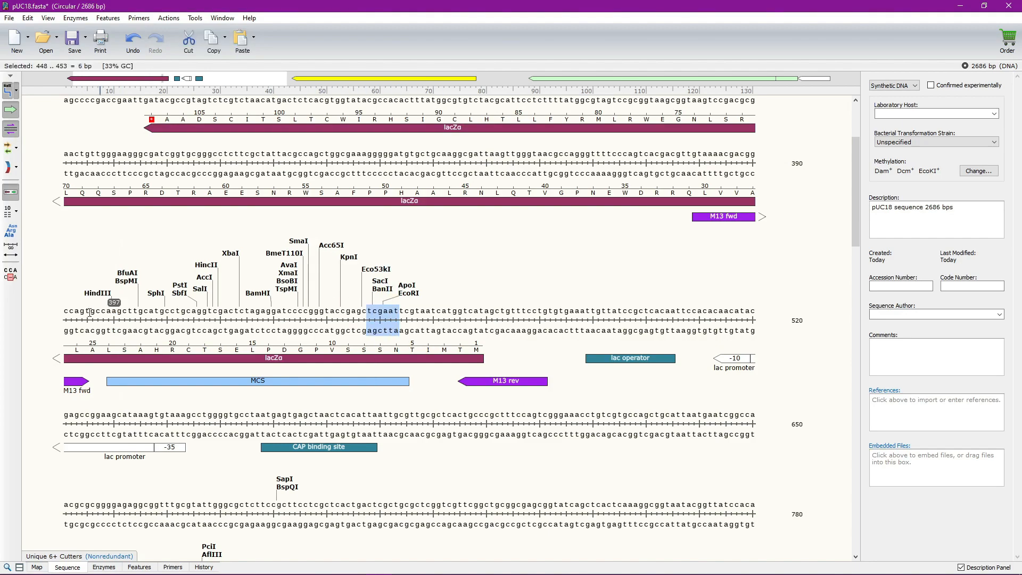
- Examine the bases around both cloning sites again, selecting 398–402, 450–454 and 399–402, and clear the selection
left_click_drag(101, 311, 122, 310)
left_click_drag(379, 315, 403, 315)
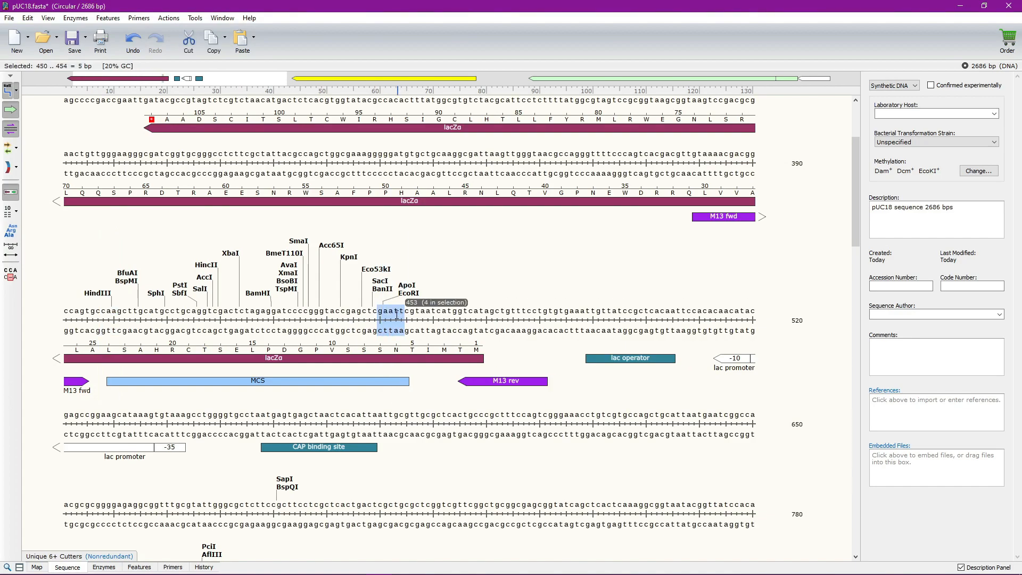
left_click_drag(102, 311, 127, 311)
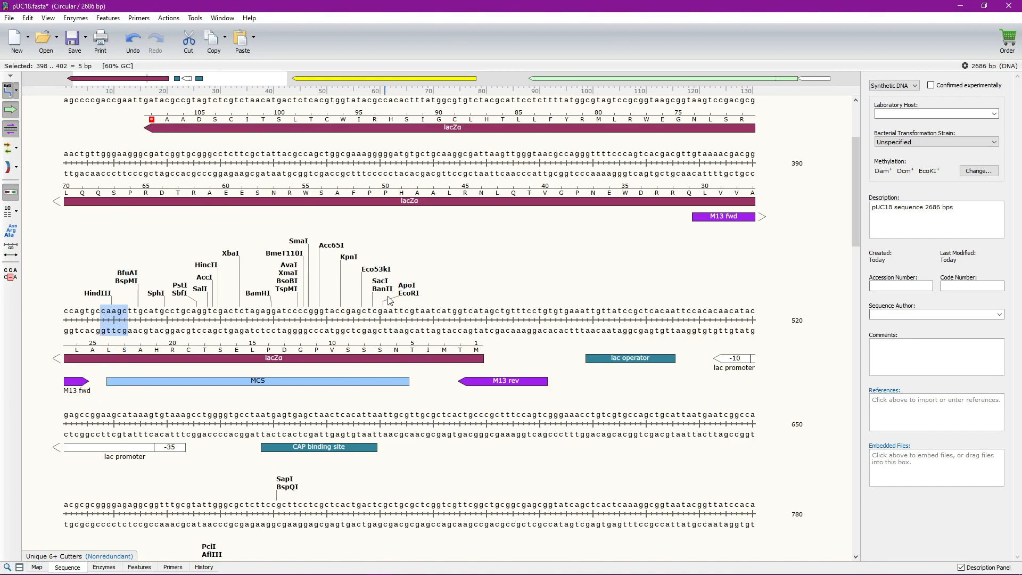
left_click_drag(389, 316, 383, 316)
left_click(159, 327)
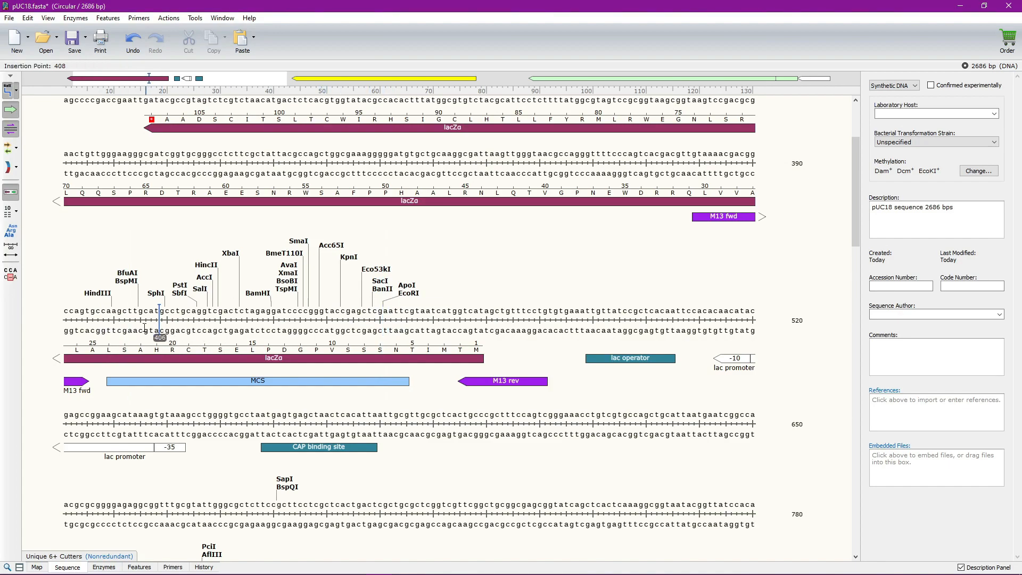
left_click_drag(107, 311, 128, 313)
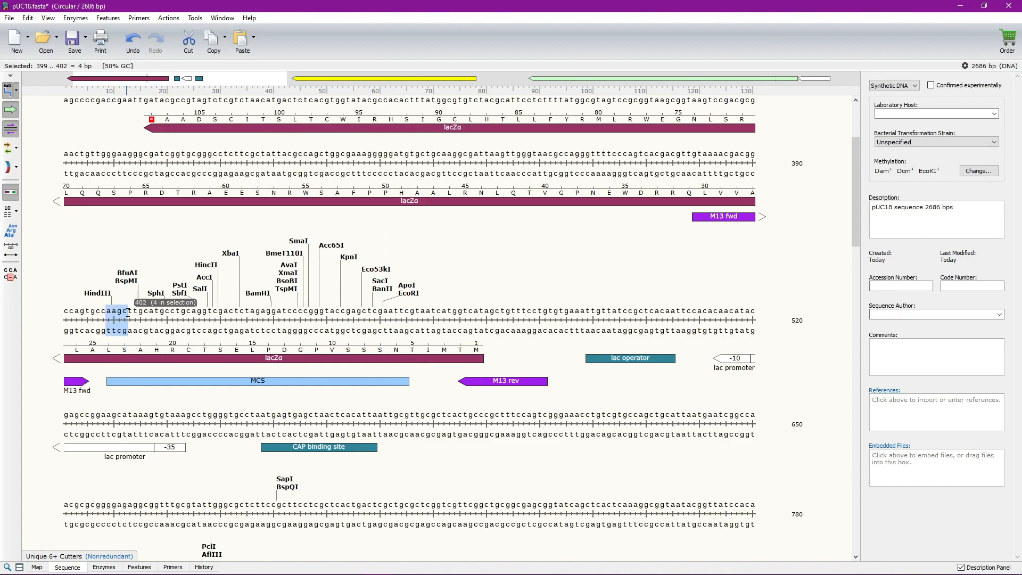
left_click(127, 313)
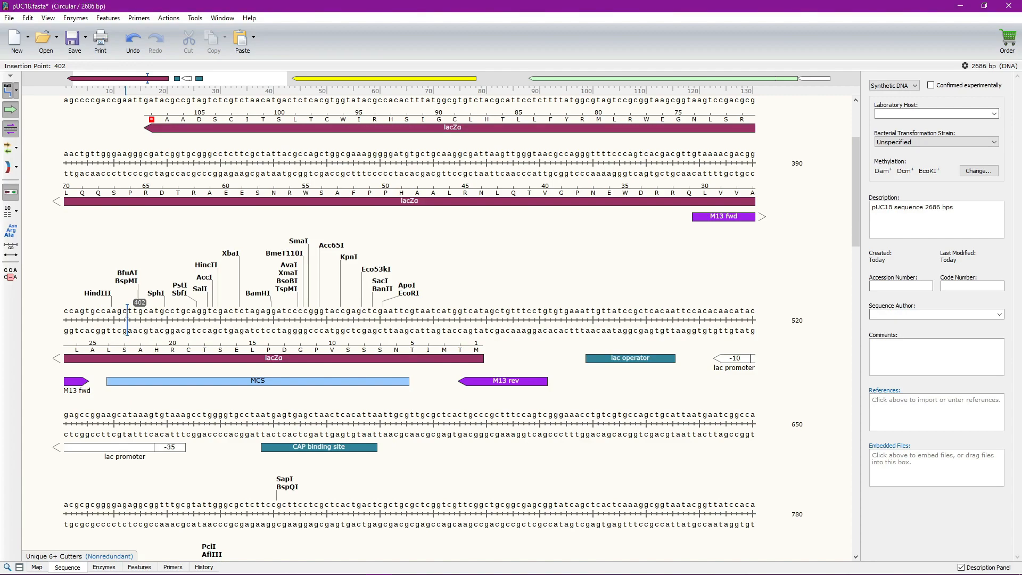
left_click(118, 314)
left_click(162, 266)
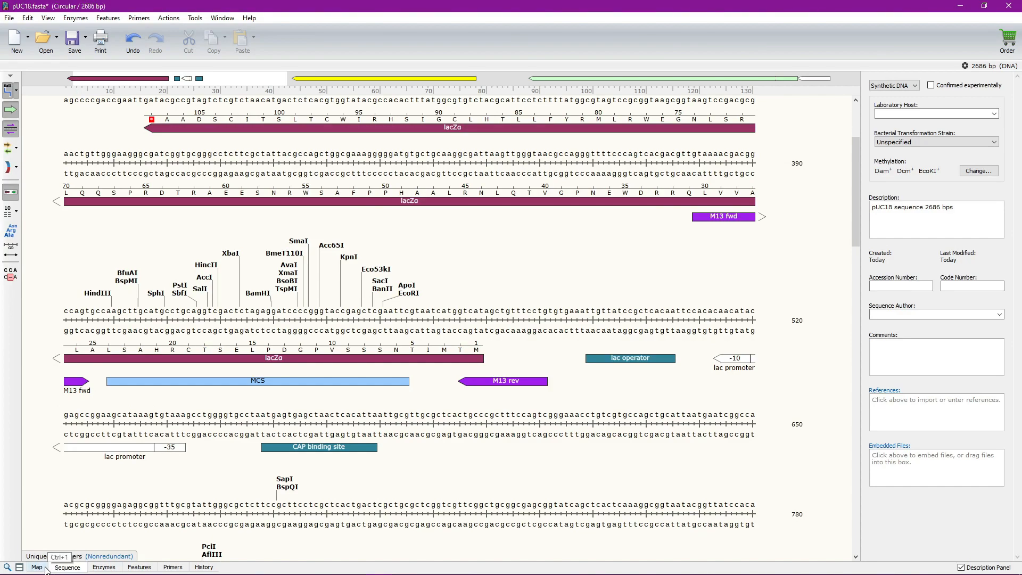
- Review the enzyme list and the enzyme sets available to choose from, keeping Unique 6+ Cutters
left_click(103, 567)
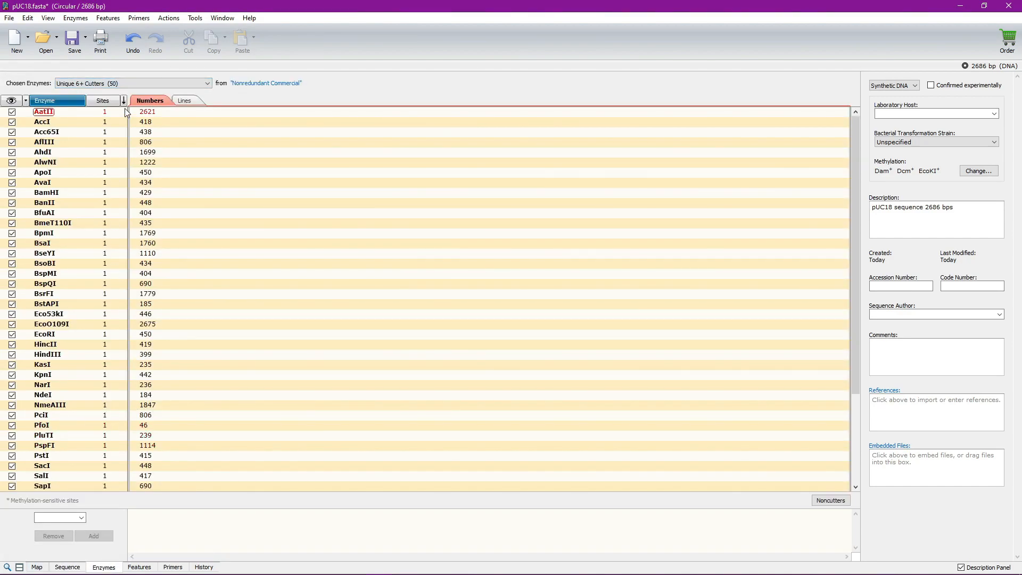
left_click(129, 82)
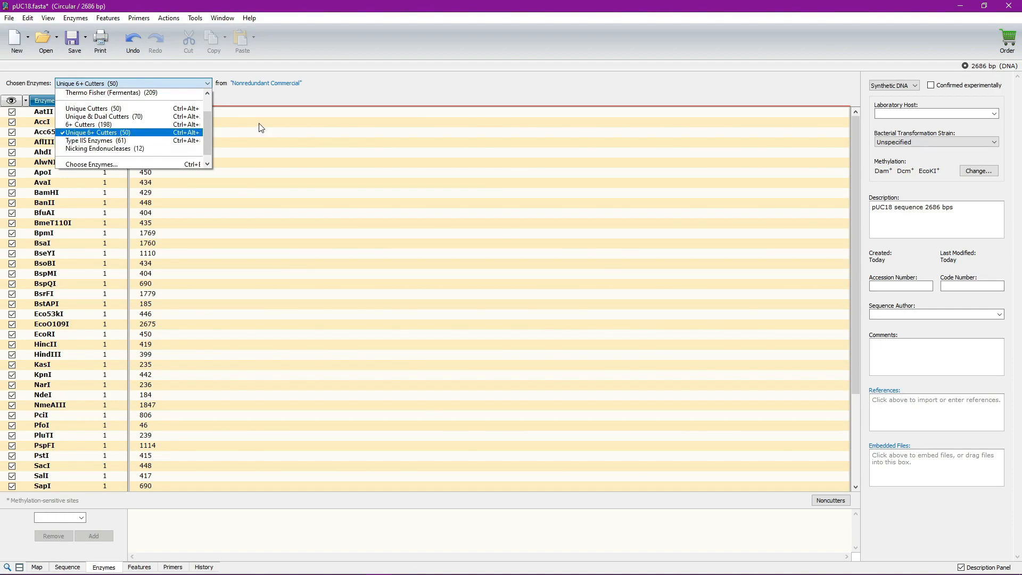
left_click(388, 36)
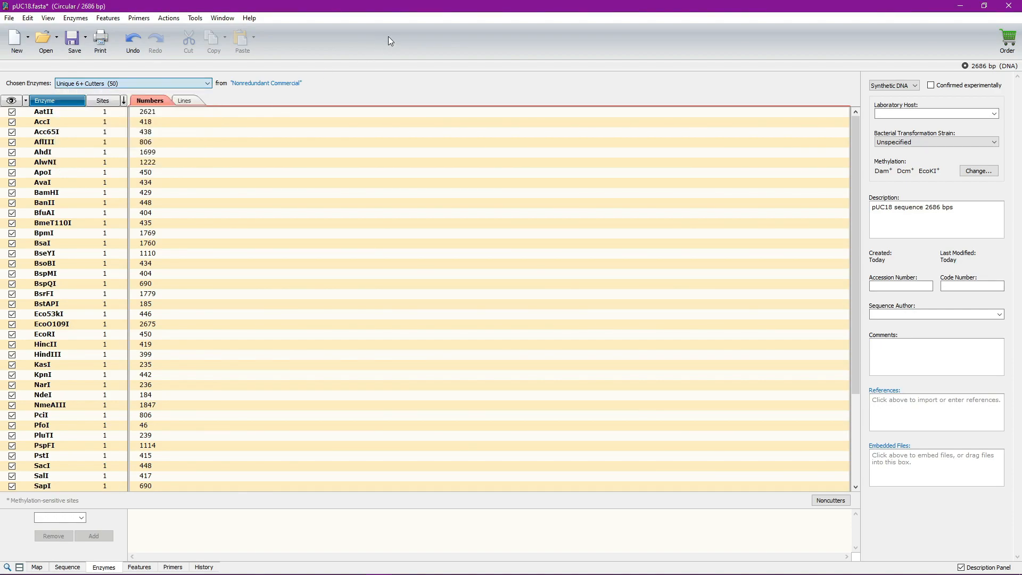
- Examine the pUC18 feature list, including each feature's location, size, direction, type and notes
left_click(138, 567)
scroll(298, 397, "down", 1)
scroll(320, 374, "up", 1)
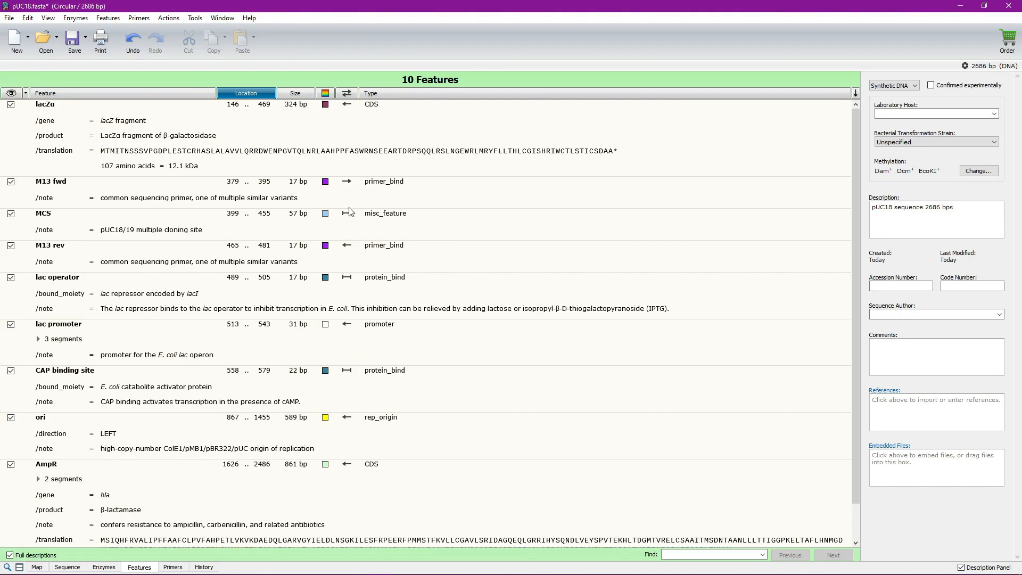
scroll(313, 290, "down", 1)
scroll(306, 277, "up", 1)
scroll(160, 468, "down", 1)
scroll(123, 319, "up", 1)
scroll(221, 219, "down", 1)
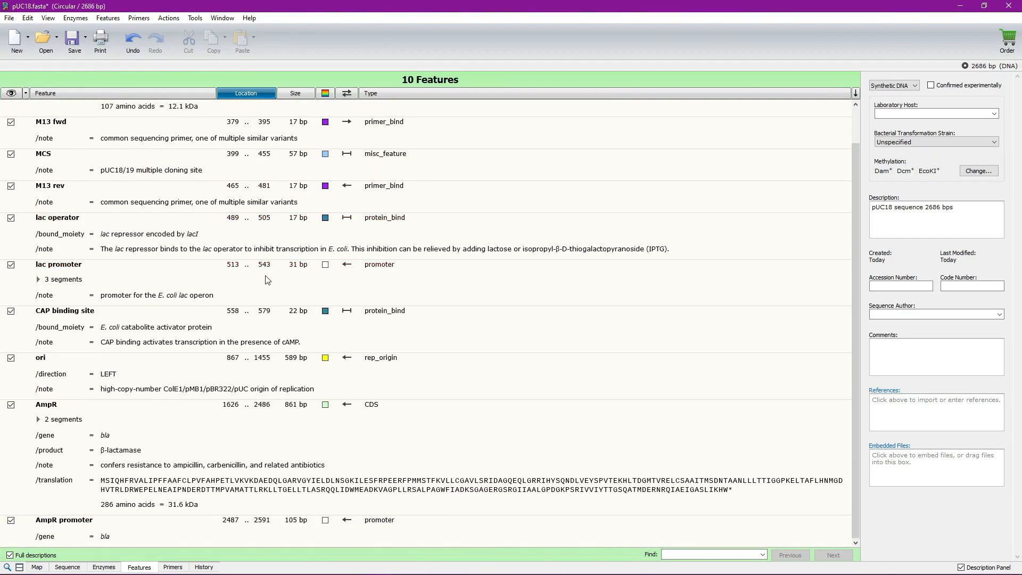
scroll(263, 274, "up", 1)
scroll(185, 339, "down", 1)
left_click(52, 406)
scroll(72, 418, "up", 2)
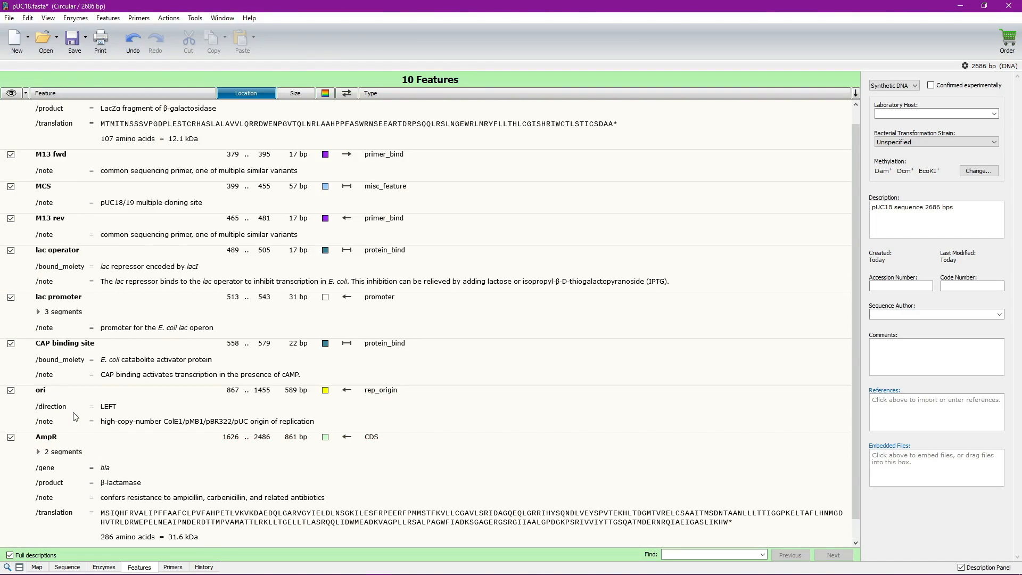
- Hide the CAP binding site, M13 rev, M13 fwd, lacZα and AmpR promoter features, and display the circular map
left_click(67, 377)
left_click(11, 371)
left_click(12, 245)
left_click(11, 182)
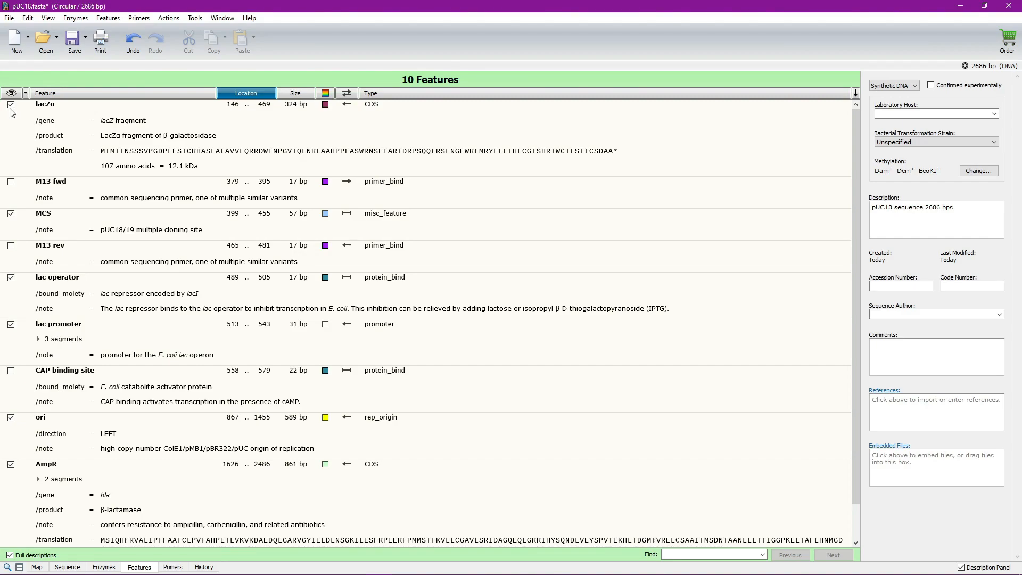
scroll(53, 277, "down", 1)
scroll(53, 276, "up", 1)
left_click(37, 567)
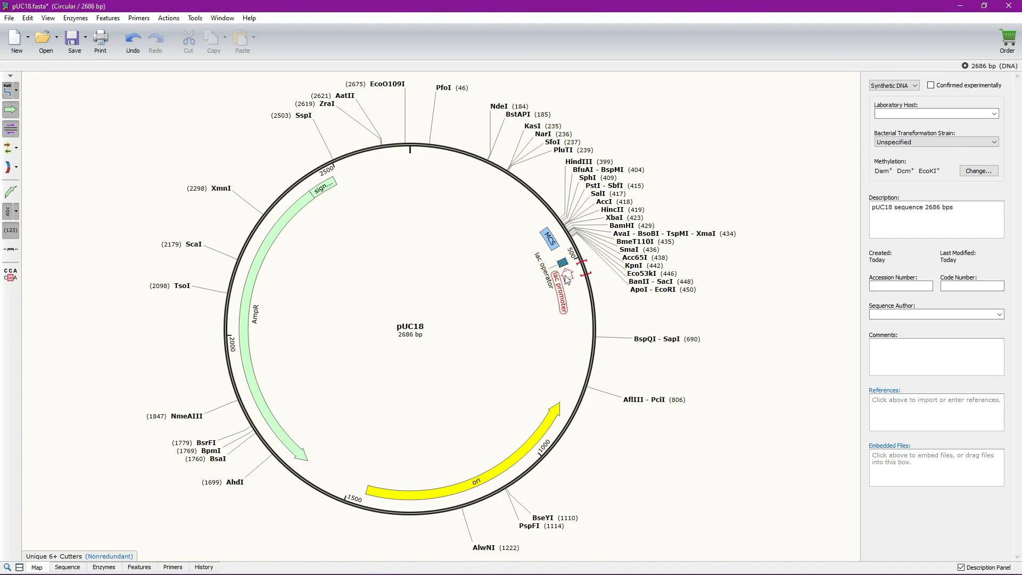
- Examine the MCS on the map and in the base sequence, selecting bases 401–453 and 408–448
left_click(552, 245)
left_click_drag(562, 216, 574, 237)
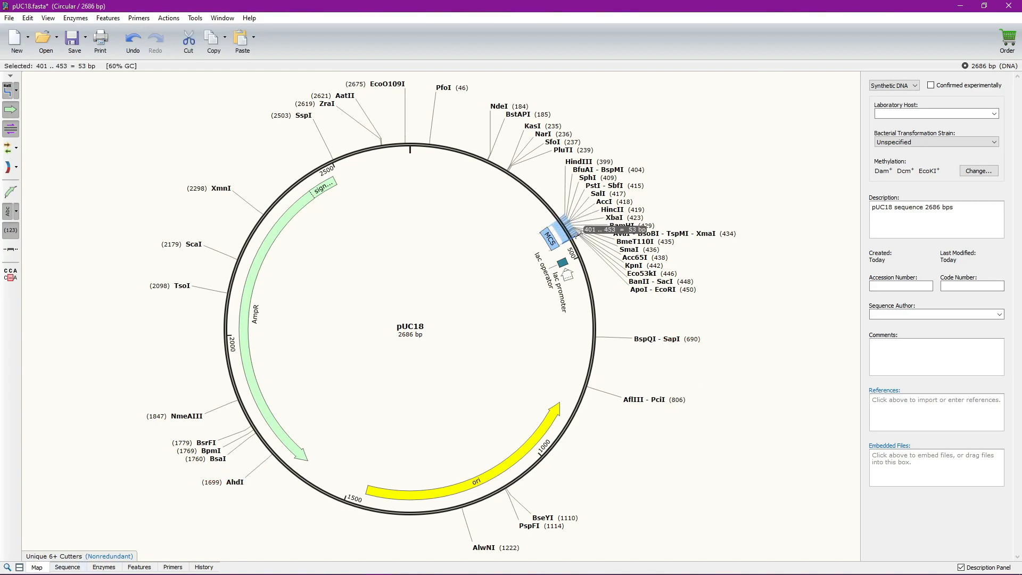
left_click(68, 568)
left_click(270, 317)
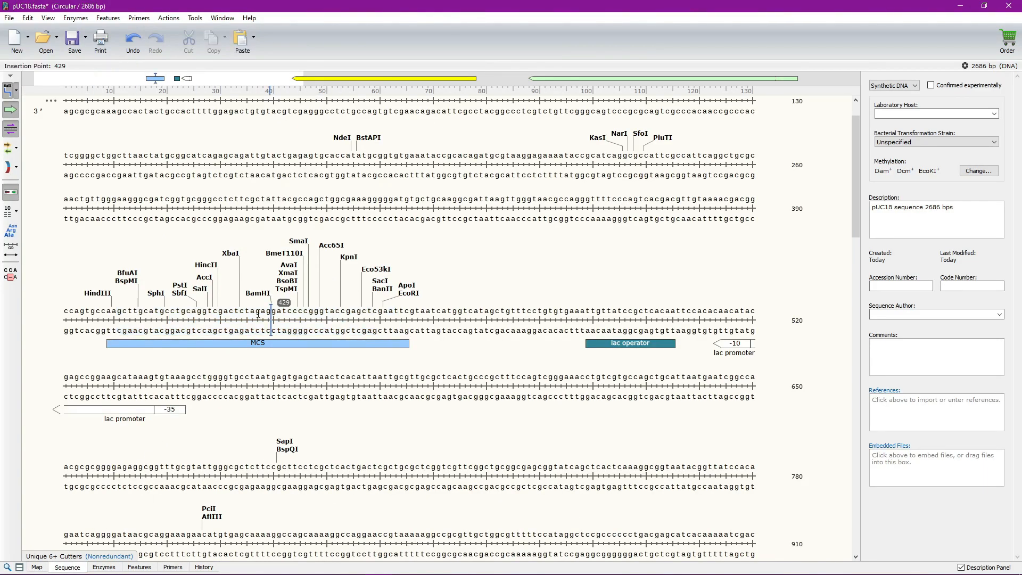
left_click(228, 317)
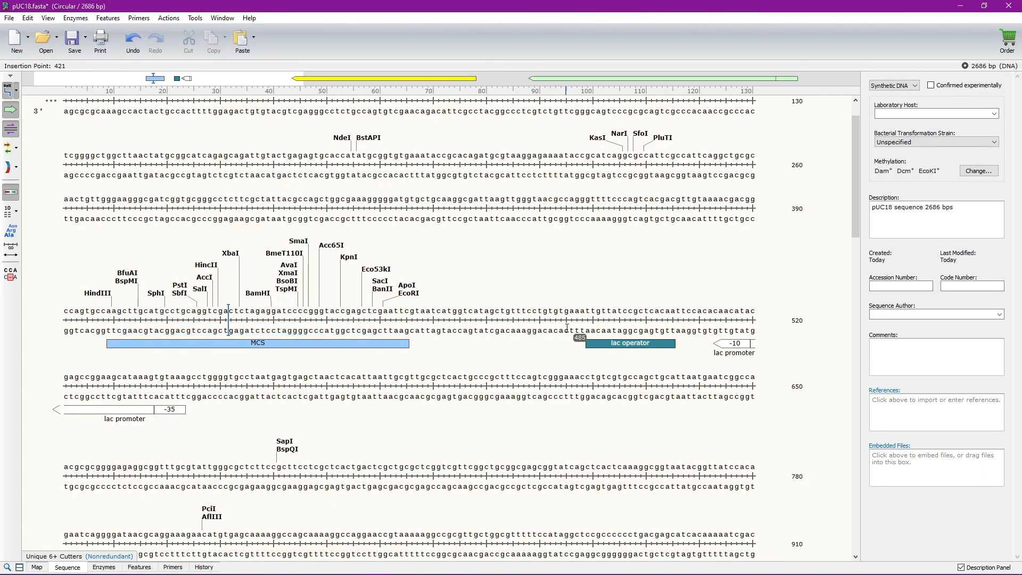
left_click_drag(186, 316, 309, 317)
left_click(309, 317)
left_click_drag(154, 317, 372, 314)
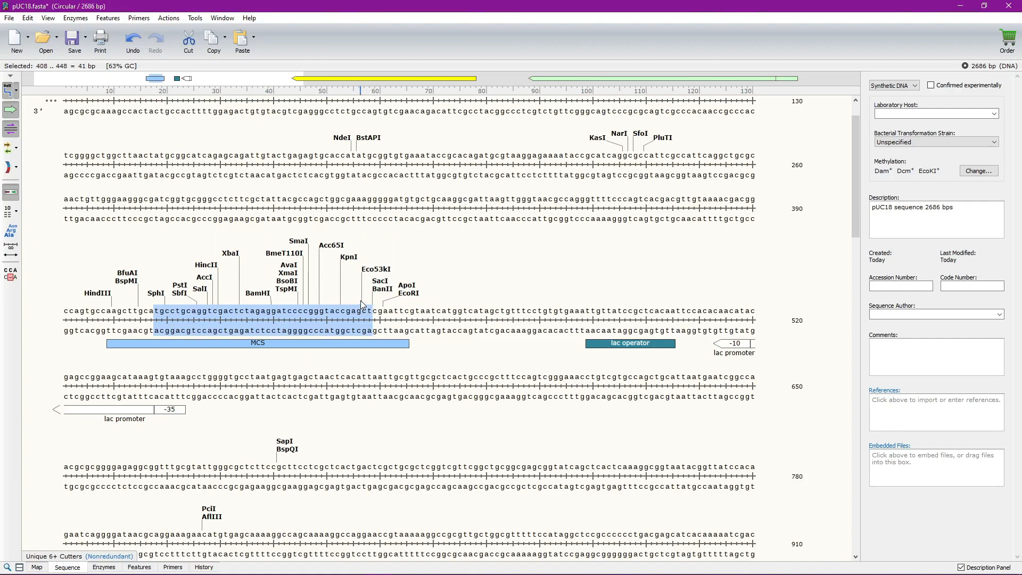
left_click(361, 306)
- Try to add a feature named Inserto over bases 403–448 of the MCS
left_click_drag(127, 311, 374, 296)
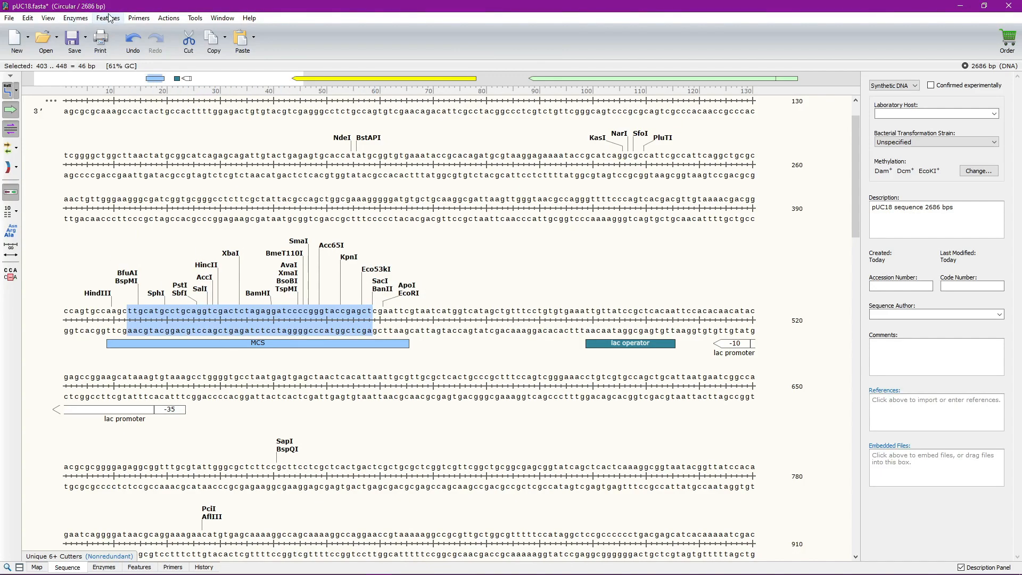
left_click(108, 17)
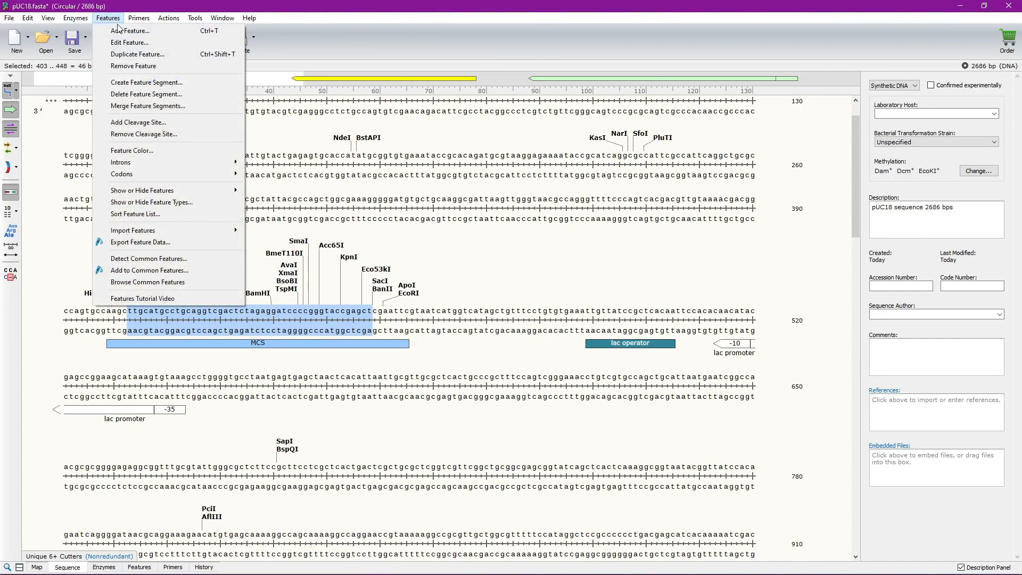
left_click(147, 30)
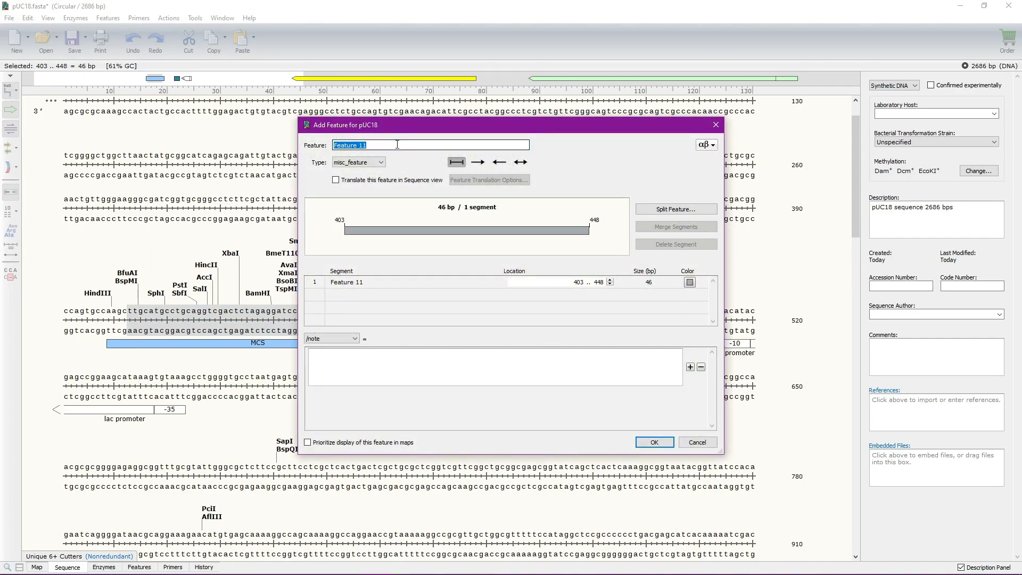
key("BackSpace")
type("Inserto")
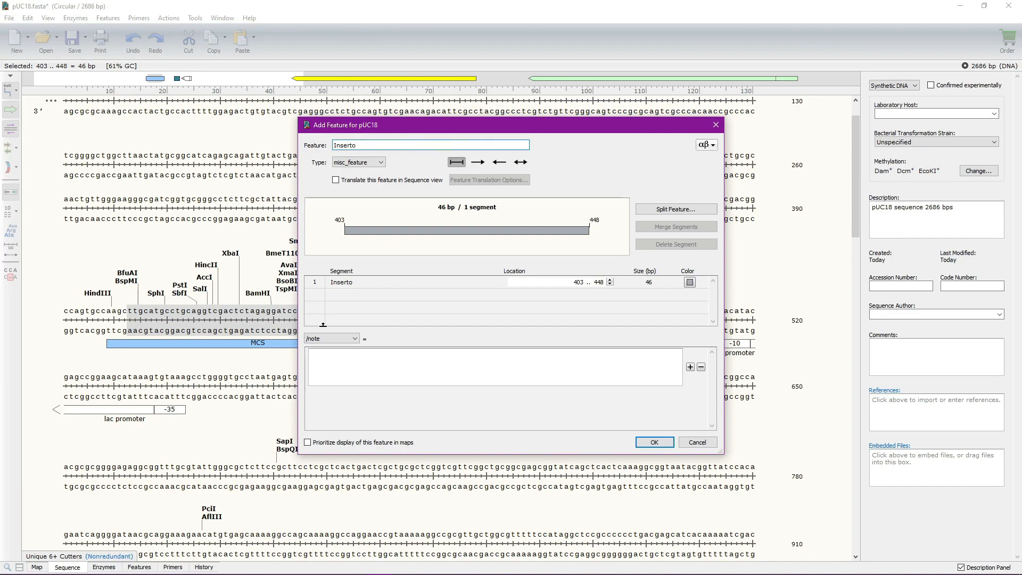
left_click(697, 442)
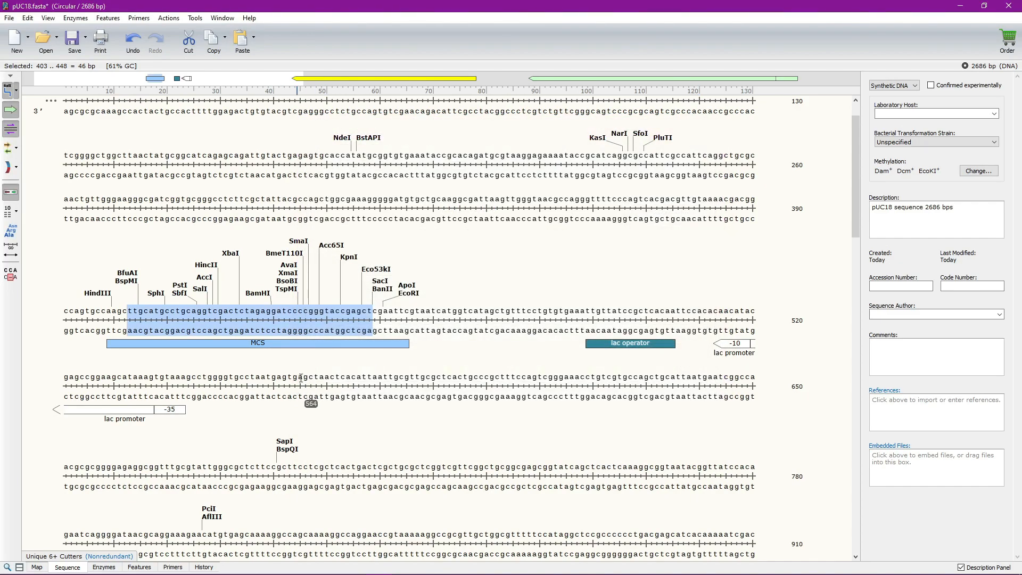
left_click(298, 298)
left_click(95, 18)
left_click(114, 30)
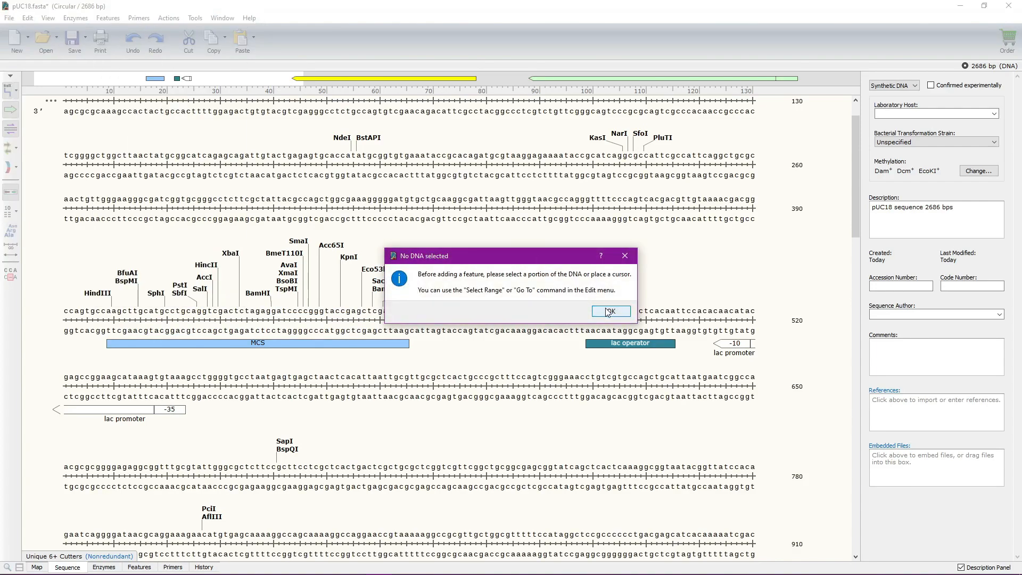
left_click(609, 312)
- Start a new feature over bases 412–438 of the MCS and colour its segment orange
left_click_drag(176, 314, 319, 314)
left_click(103, 18)
left_click(115, 29)
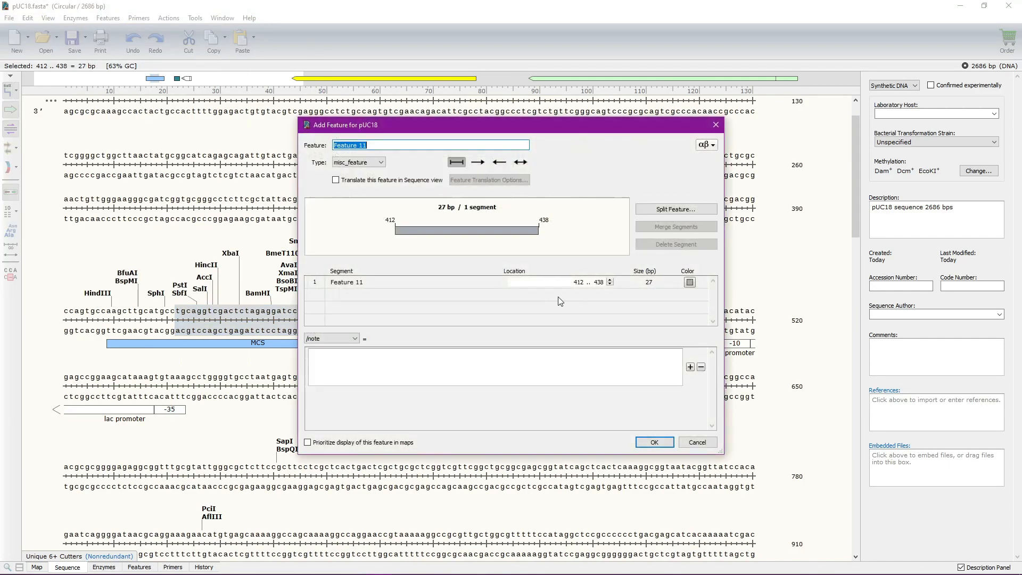
double_click(605, 282)
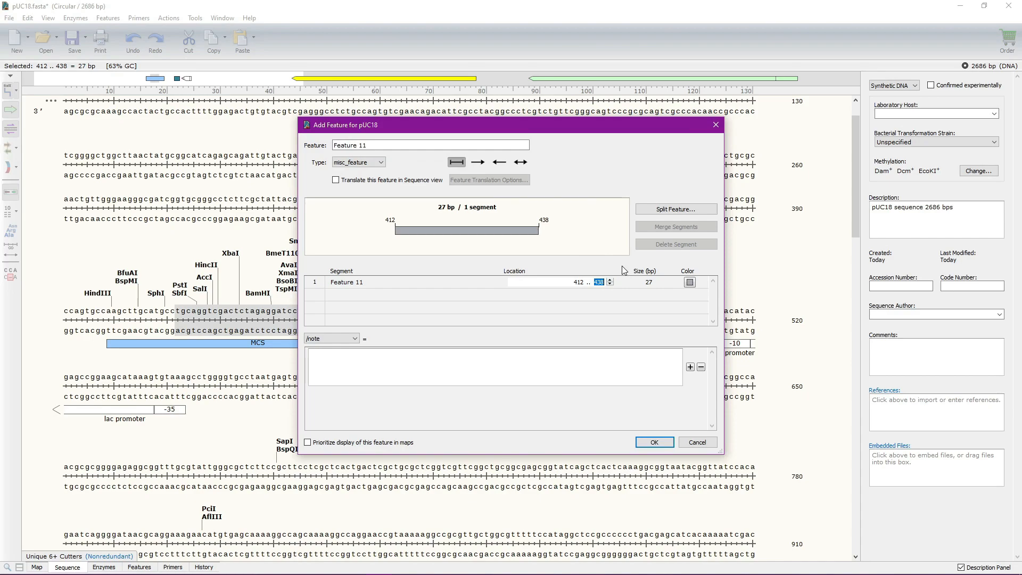
left_click(689, 282)
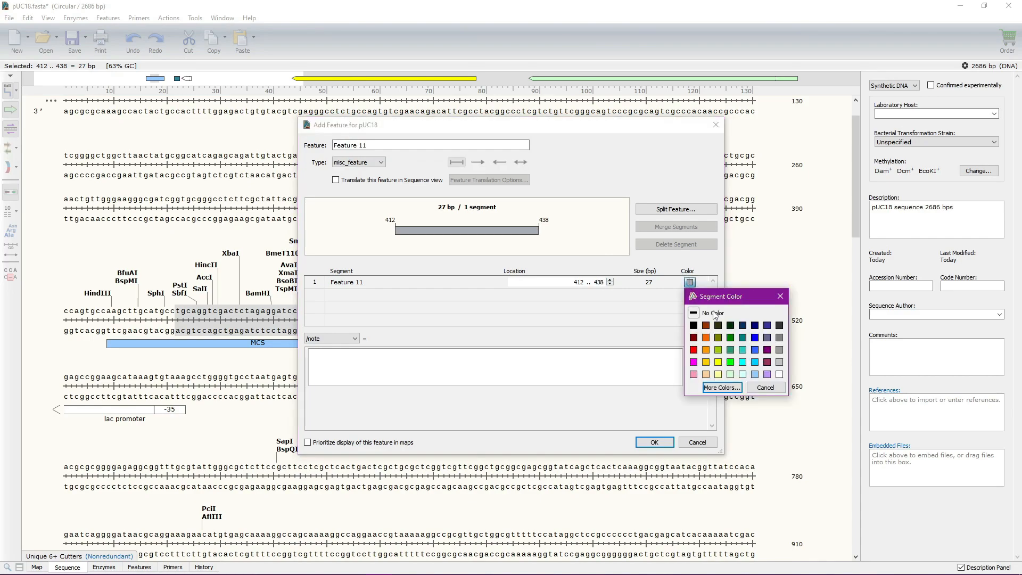
left_click(708, 337)
left_click(433, 373)
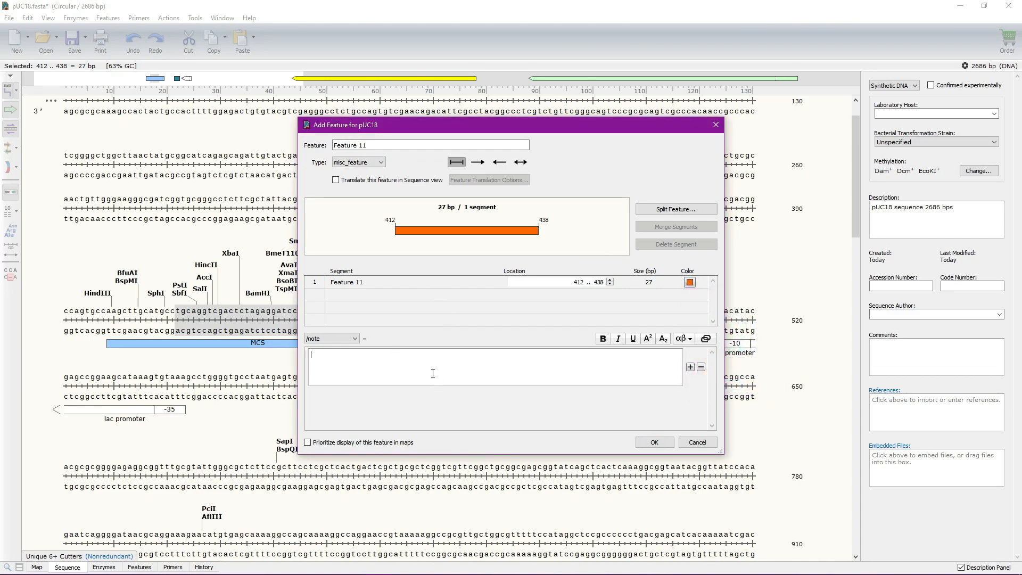
- Name the new feature Inserto and add it to the pUC18 sequence
left_click_drag(391, 145, 233, 149)
type("Inserto")
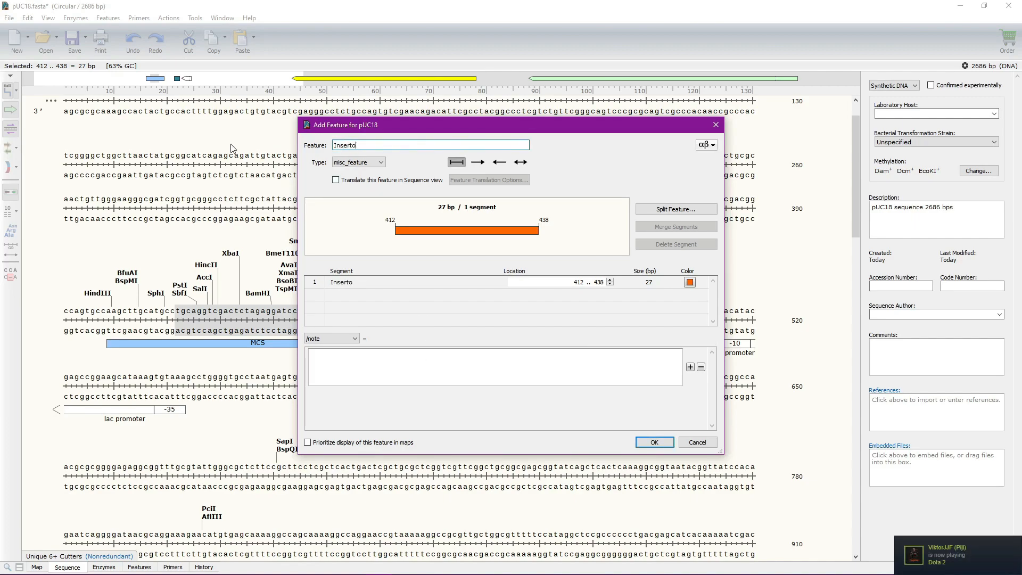
left_click(660, 443)
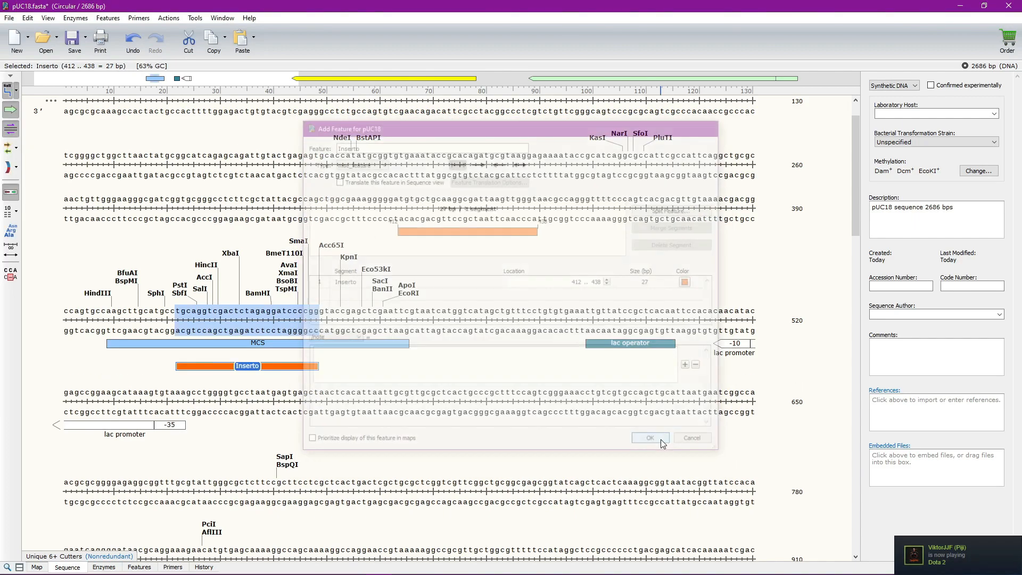
left_click(399, 372)
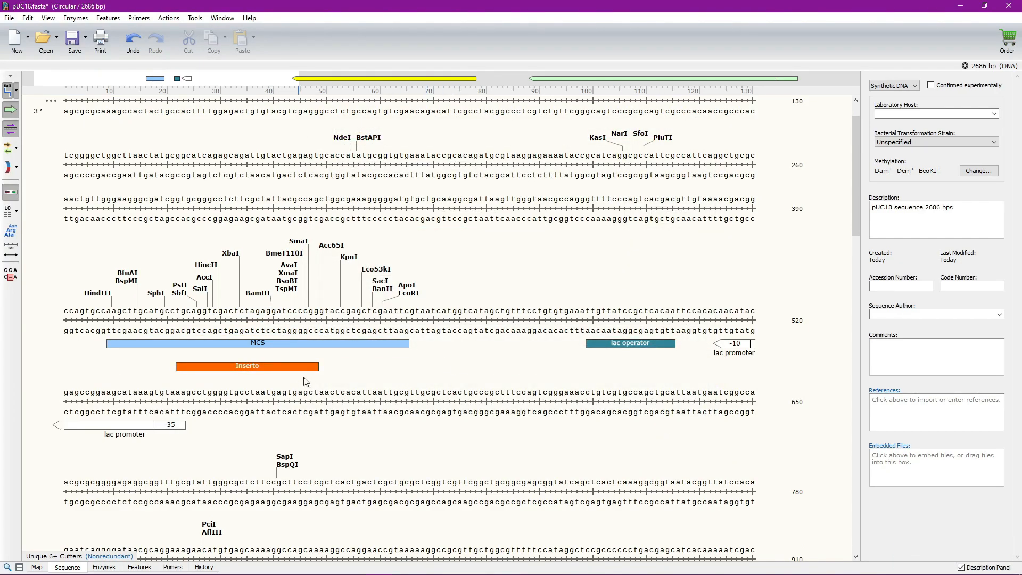
left_click(287, 368)
scroll(522, 303, "up", 1)
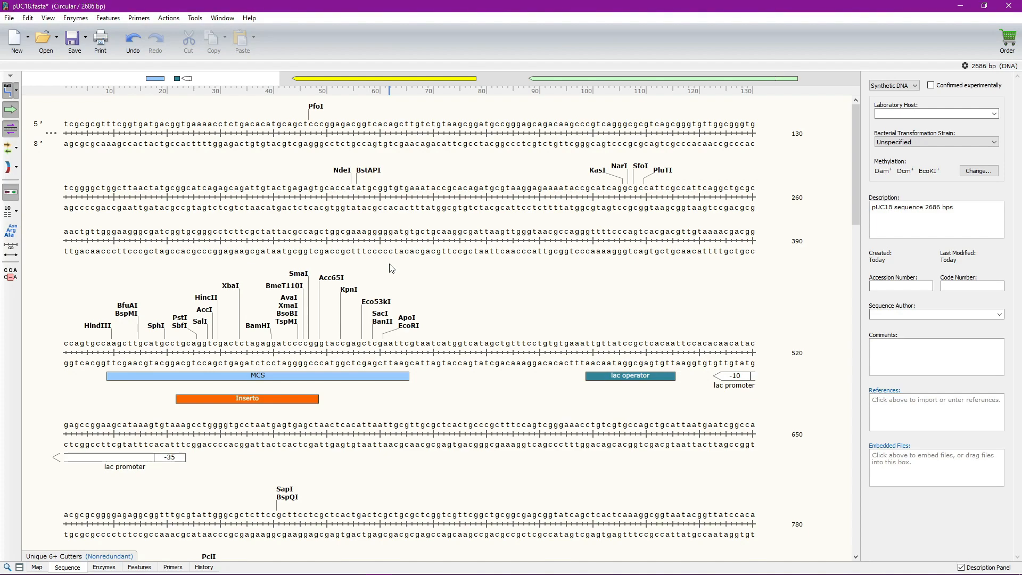
- Switch to the plasmid design guide in Adobe Acrobat and open its Addgene link for pGBW-m4136458 in the recombinant protein expression section
key("alt+Tab")
key("Tab")
key("Tab")
key("Tab")
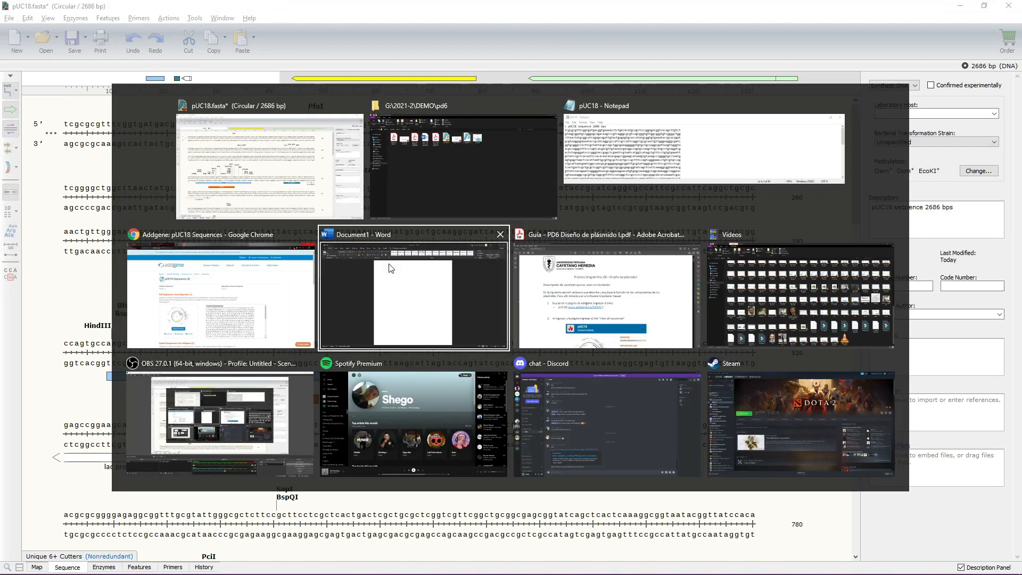
left_click(597, 300)
scroll(585, 345, "down", 20)
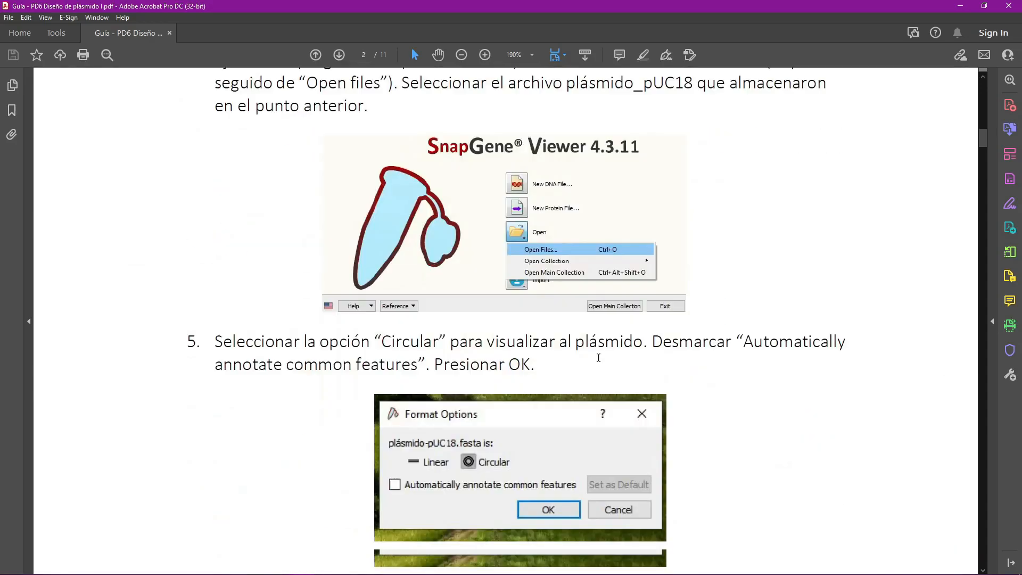
scroll(665, 396, "down", 15)
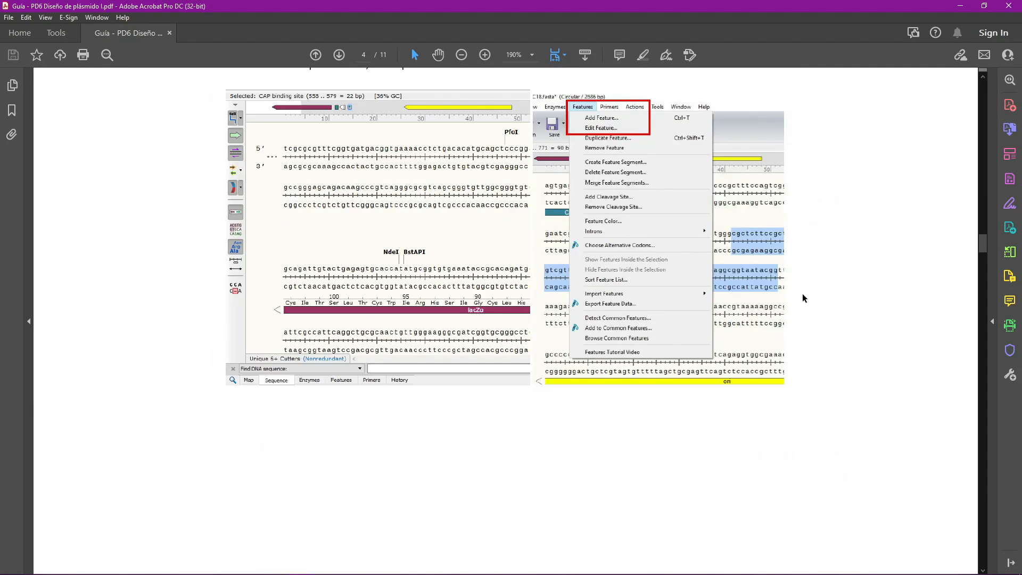
scroll(804, 297, "down", 10)
scroll(801, 297, "down", 15)
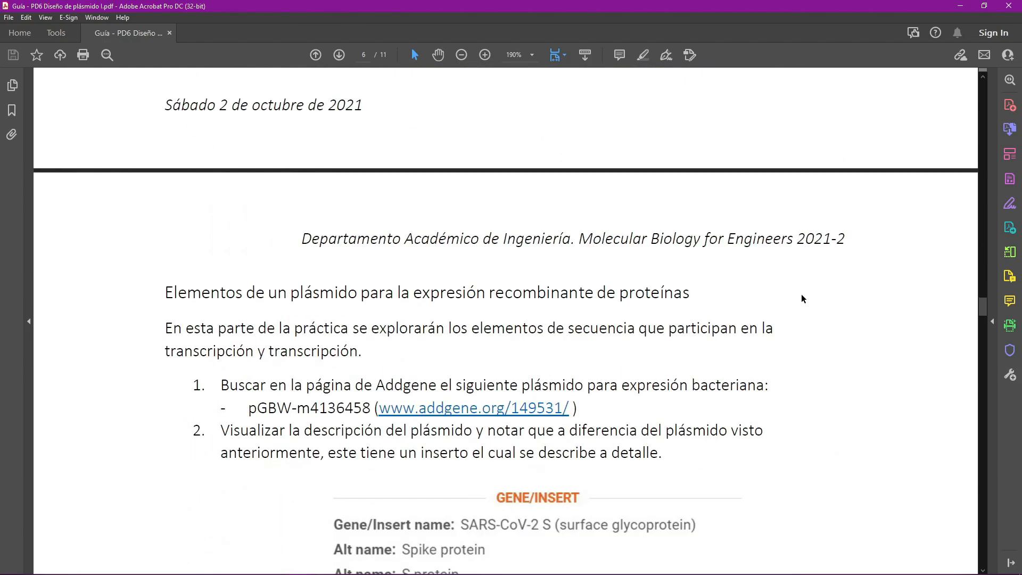
scroll(576, 204, "up", 3)
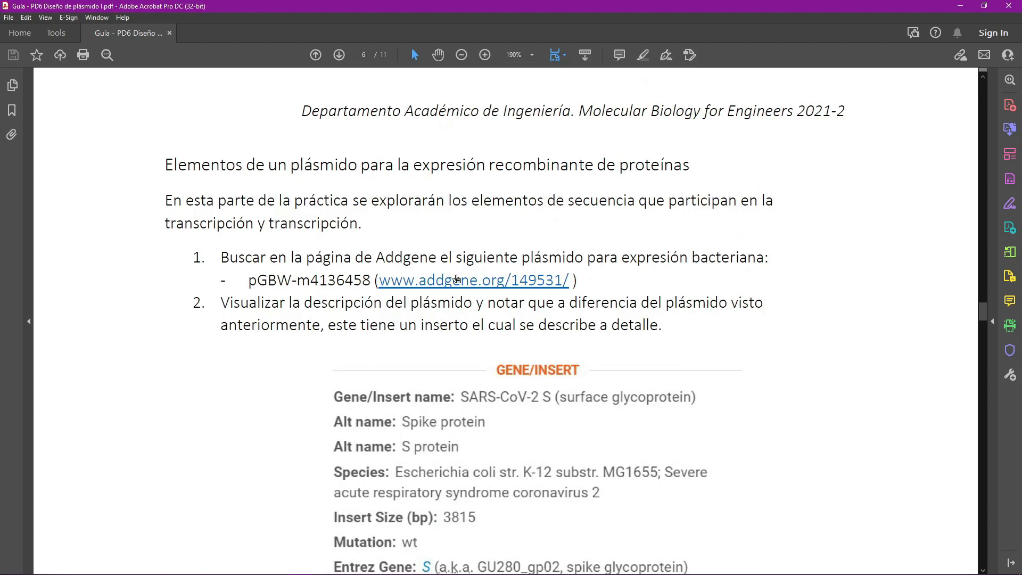
left_click(457, 281)
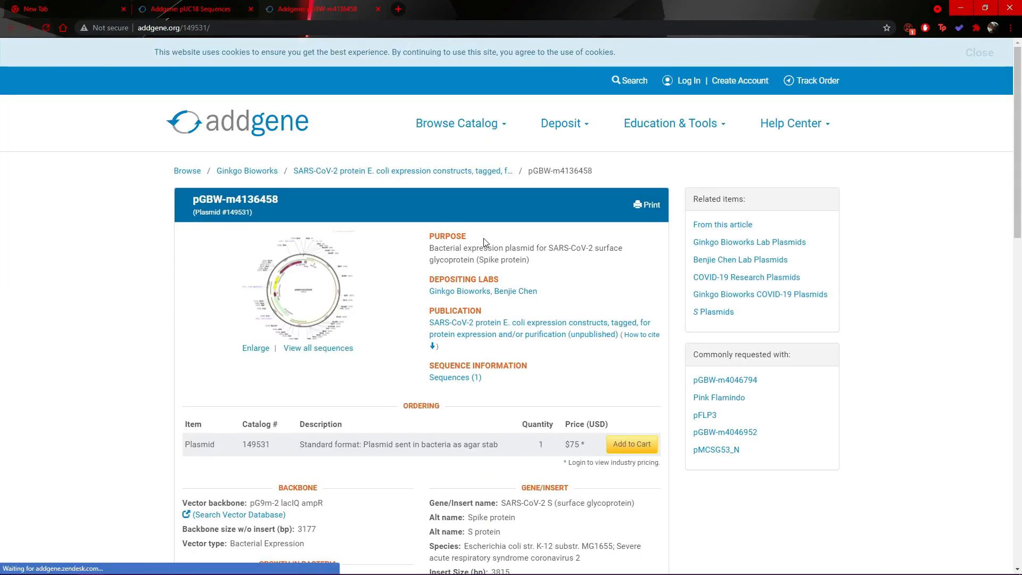
- Examine the stated purpose of plasmid pGBW-m4136458 on its Addgene page
scroll(477, 240, "down", 2)
left_click_drag(445, 155, 480, 153)
left_click(508, 139)
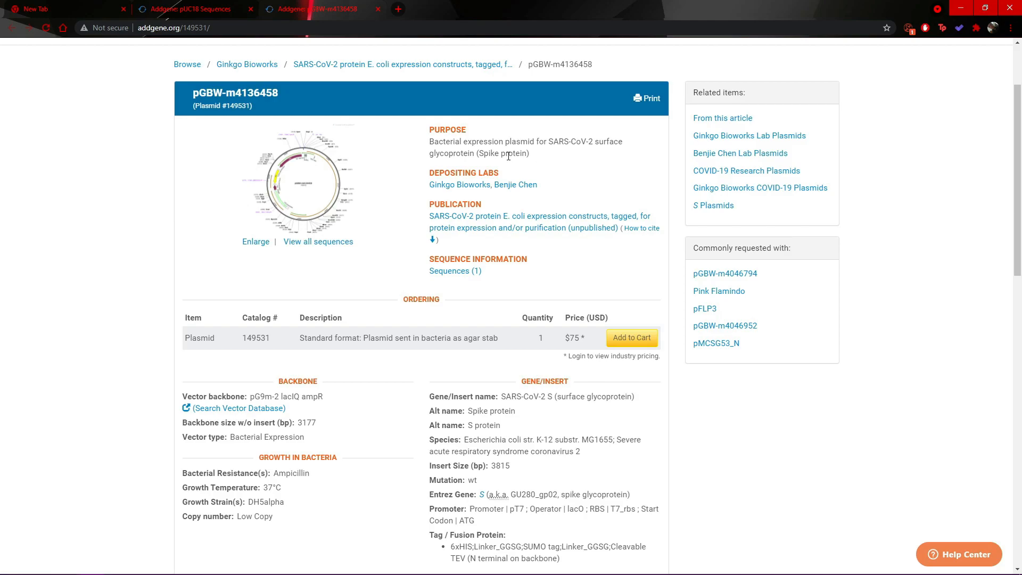
left_click_drag(531, 152, 547, 142)
left_click(546, 144)
left_click_drag(480, 153, 425, 157)
left_click(431, 159)
- Examine the plasmid's backbone name, vector type and bacterial resistance
scroll(257, 429, "down", 1)
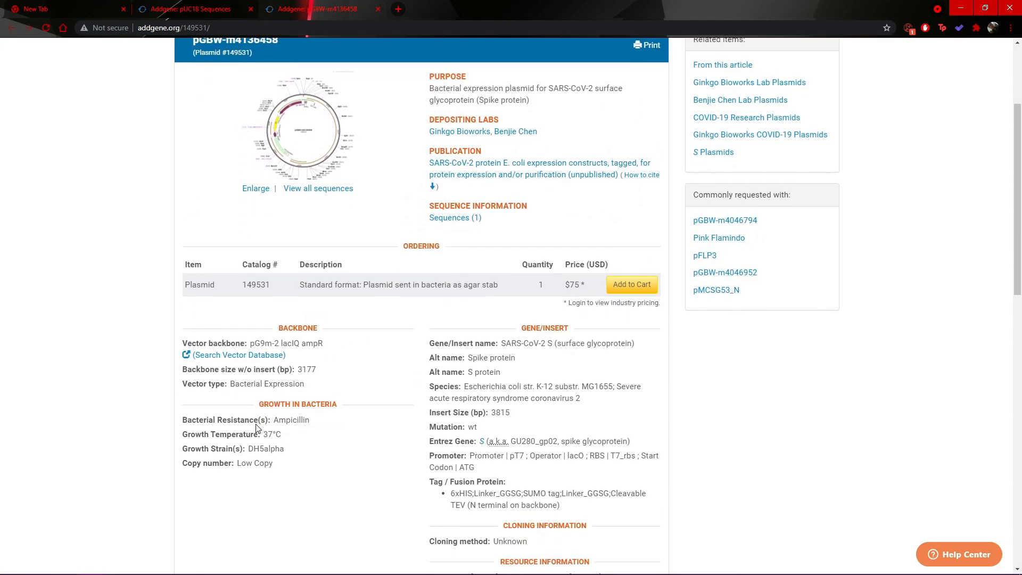
left_click_drag(250, 344, 295, 342)
left_click(295, 340)
scroll(312, 419, "up", 1)
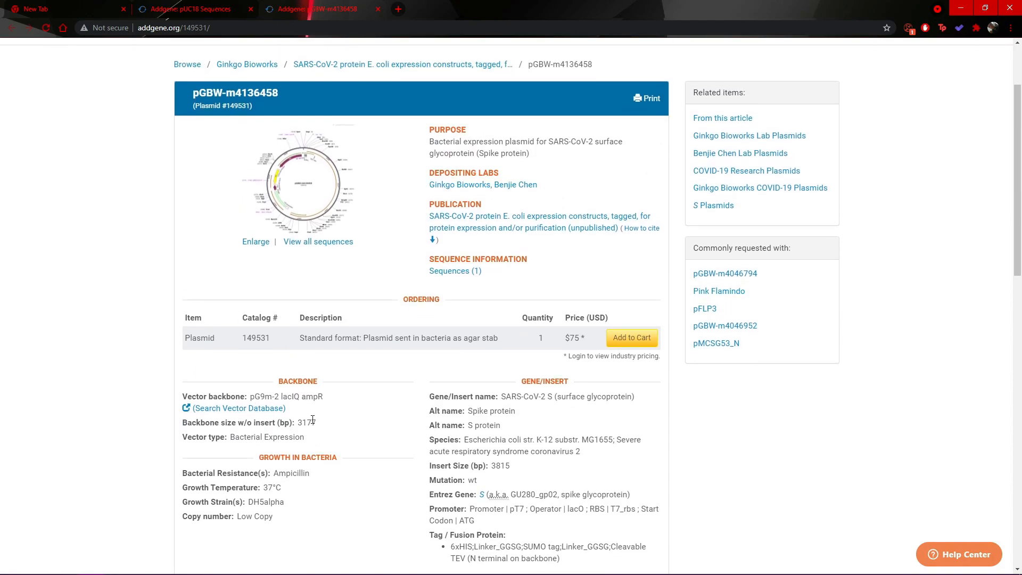
left_click_drag(301, 437, 239, 437)
left_click(236, 437)
scroll(276, 446, "down", 1)
left_click_drag(314, 420, 274, 421)
left_click(281, 419)
- Examine the plasmid's Gene/Insert section, including the insert name, insert size and promoter
scroll(506, 292, "down", 2)
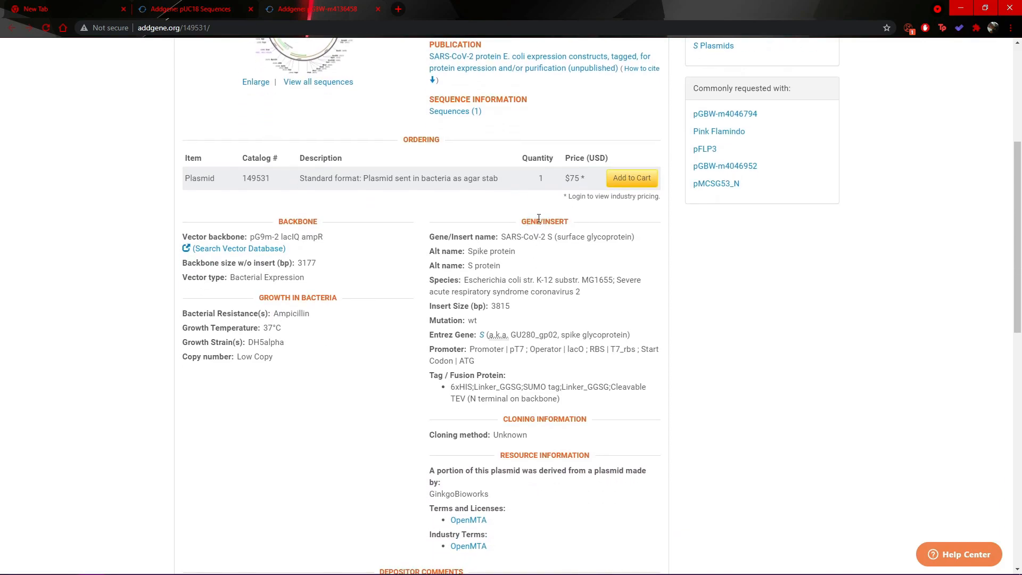
mouse_move(521, 222)
left_mouse_down()
mouse_move(578, 211)
mouse_move(525, 222)
left_mouse_up()
left_click(578, 211)
left_click(526, 223)
left_click_drag(1019, 190, 1016, 195)
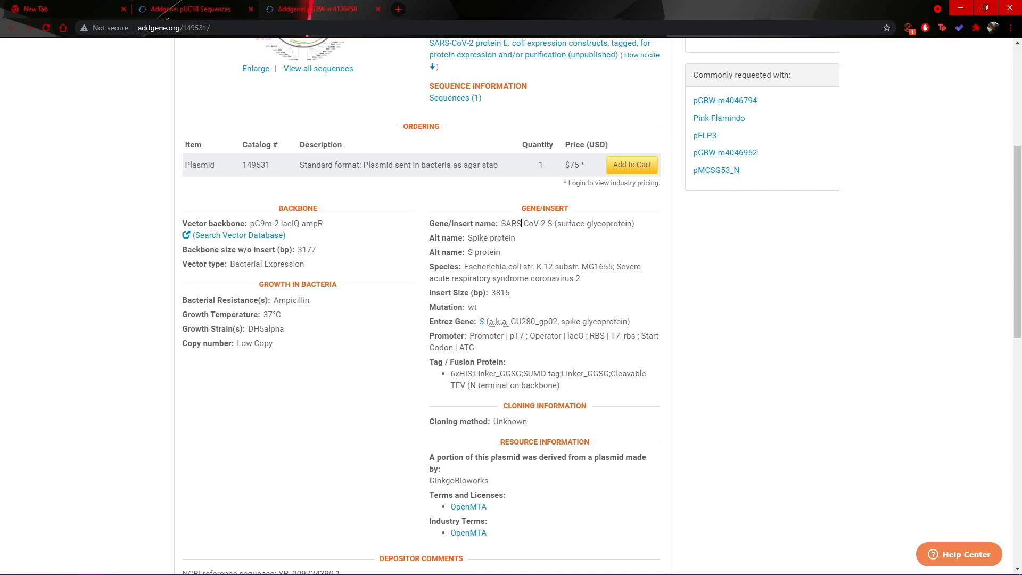
scroll(506, 255, "down", 1)
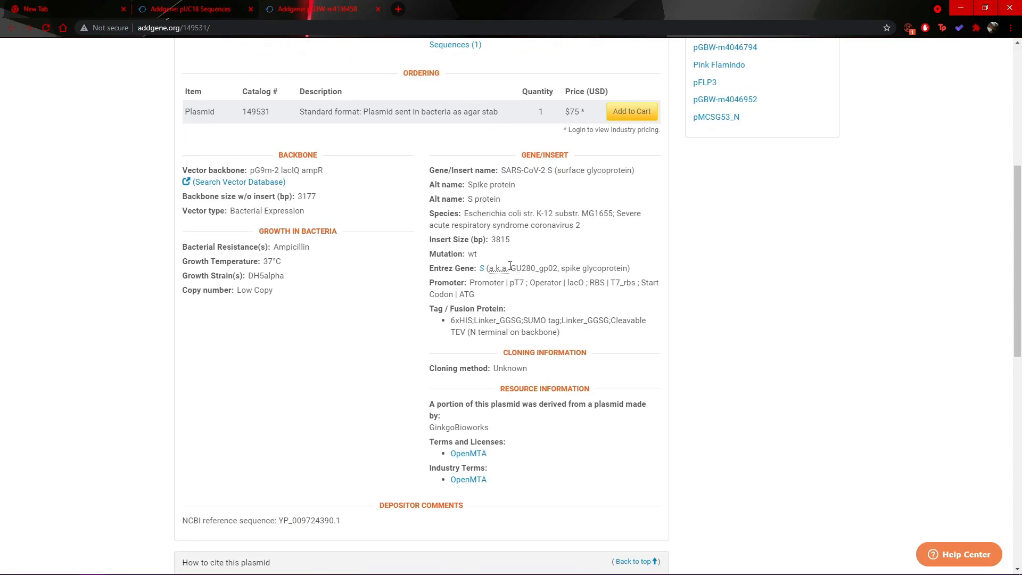
left_click(480, 259)
double_click(500, 239)
left_click(495, 236)
scroll(1020, 236, "up", 1)
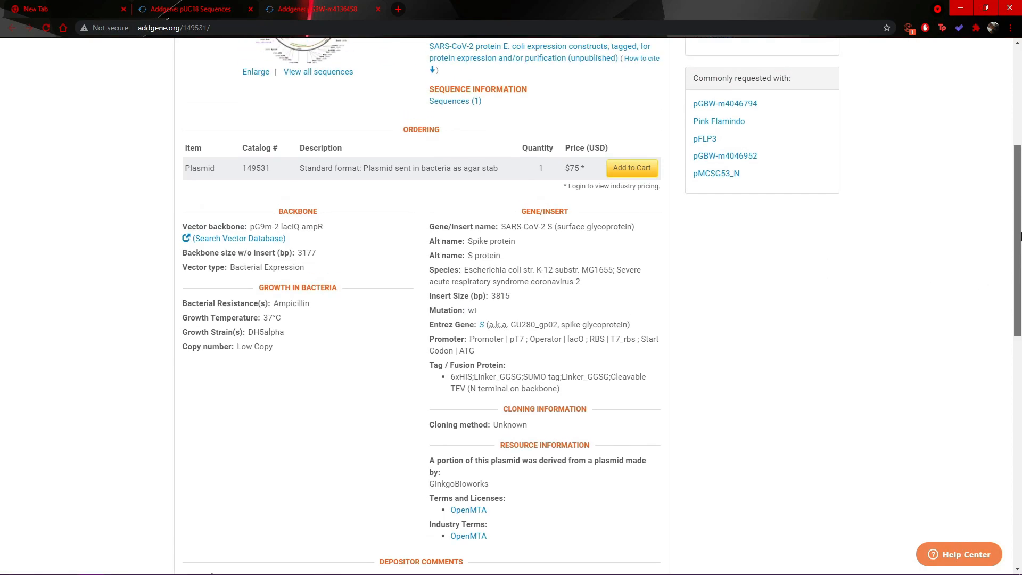
triple_click(494, 347)
left_click(477, 356)
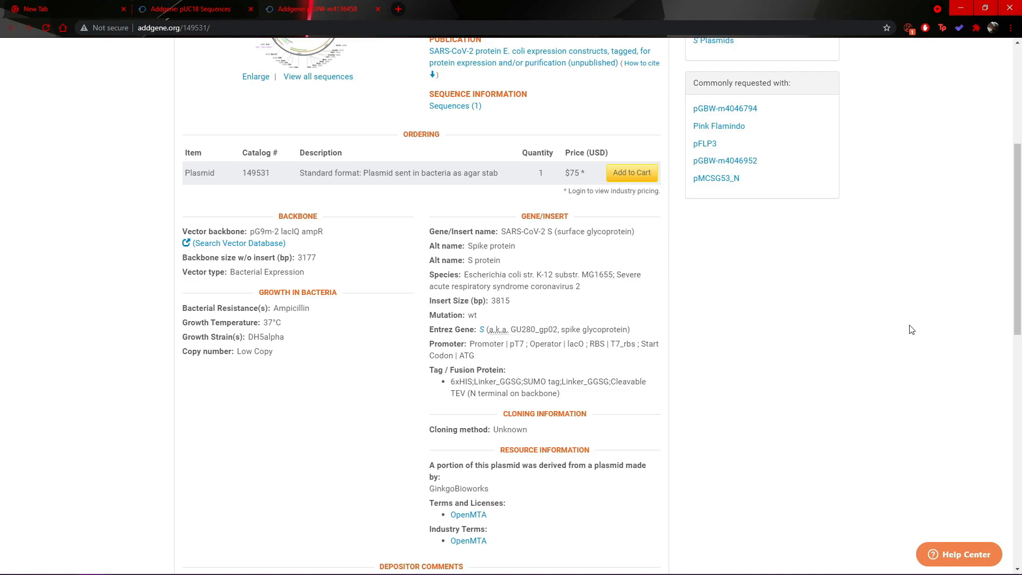
- Review the promoter and tag/fusion protein details and the remaining information on the plasmid page
scroll(1011, 335, "down", 1)
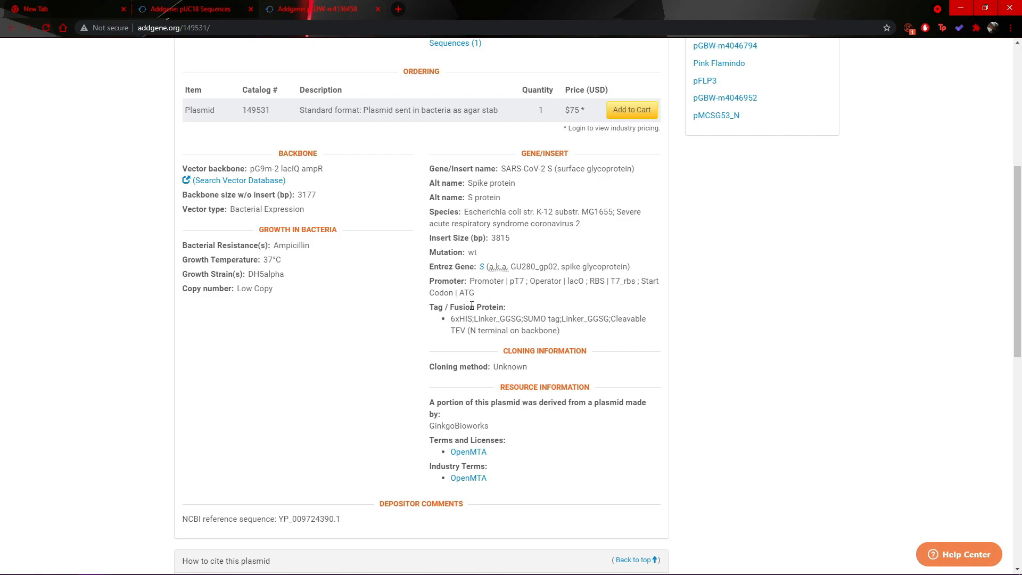
left_click_drag(1018, 268, 1020, 204)
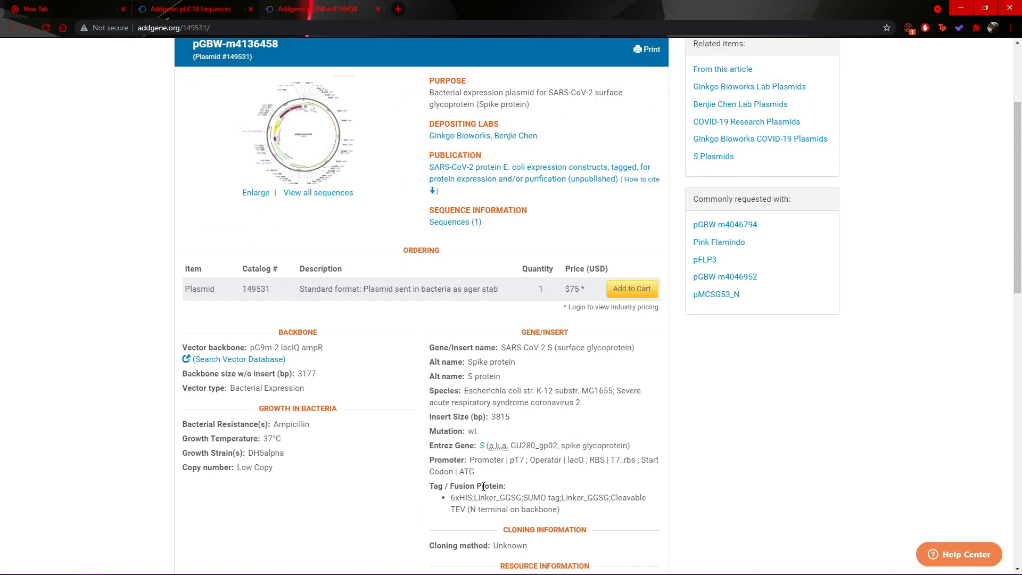
left_click_drag(1018, 266, 1017, 431)
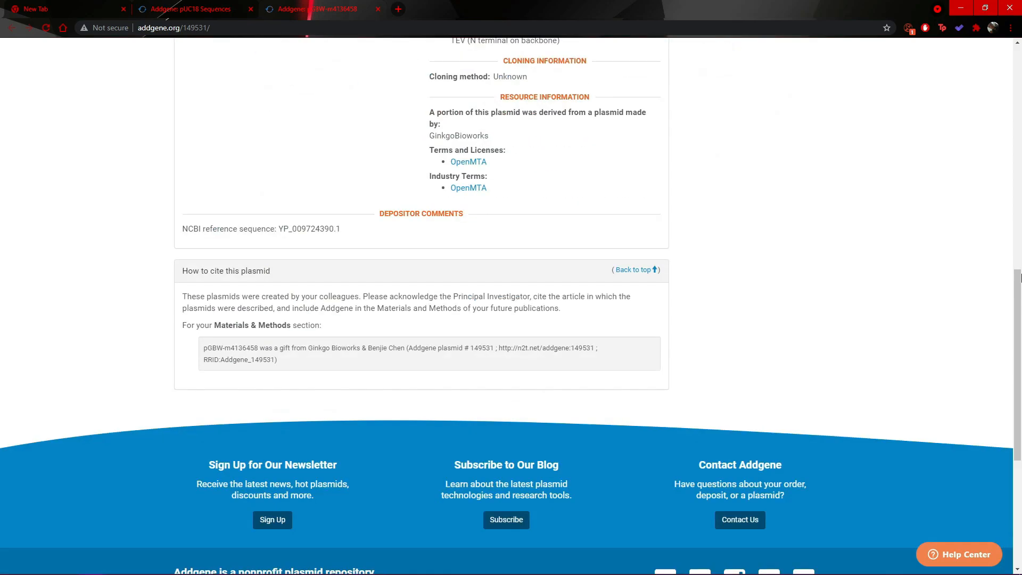
left_click_drag(1017, 284, 1020, 166)
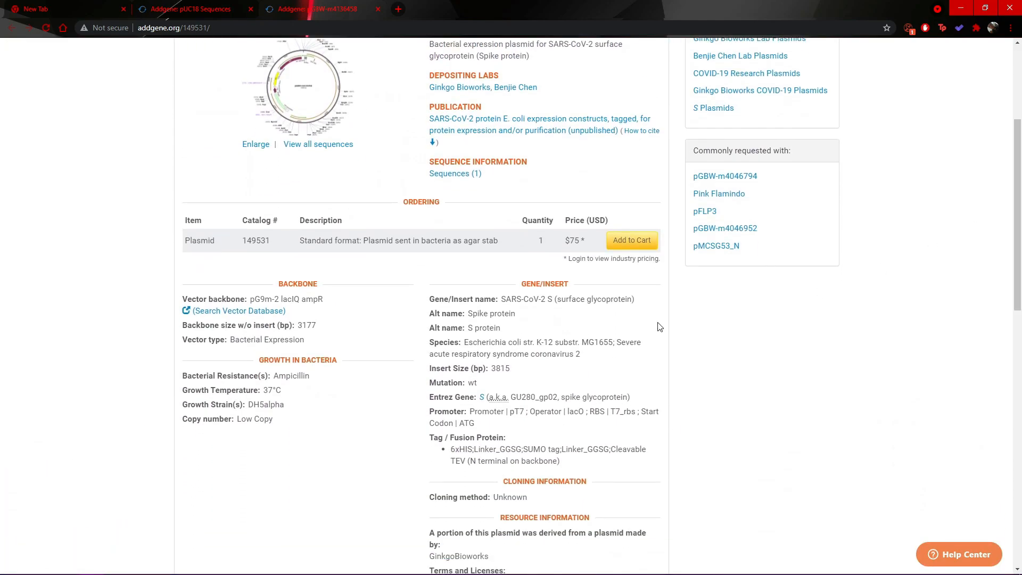
triple_click(477, 423)
left_click(477, 412)
scroll(577, 420, "down", 4)
scroll(587, 436, "up", 5)
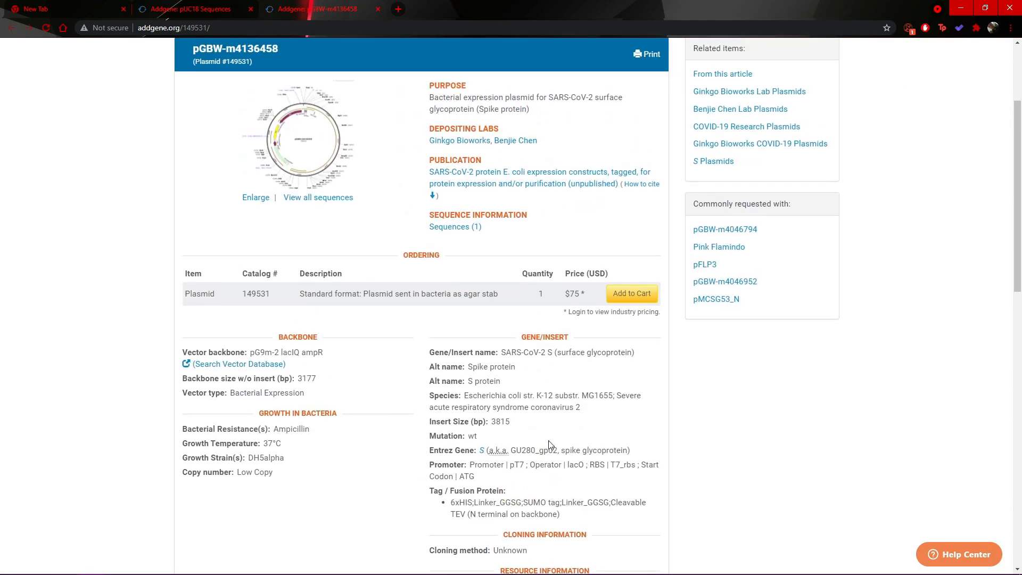
- Open the Sequences page of pGBW-m4136458 and look through its full Addgene sequence
scroll(530, 241, "up", 3)
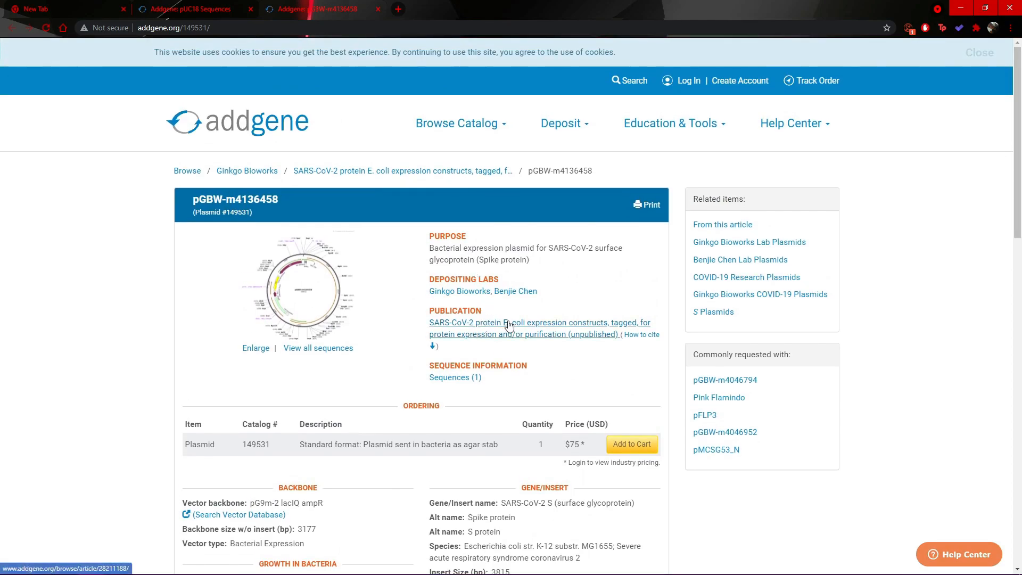
scroll(527, 336, "down", 3)
scroll(515, 356, "up", 3)
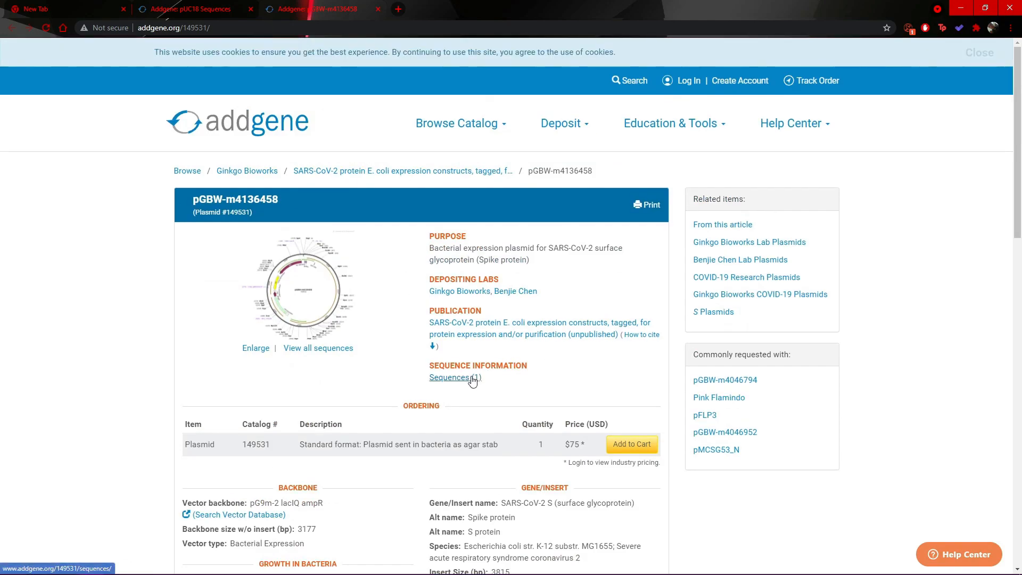
left_click(472, 379)
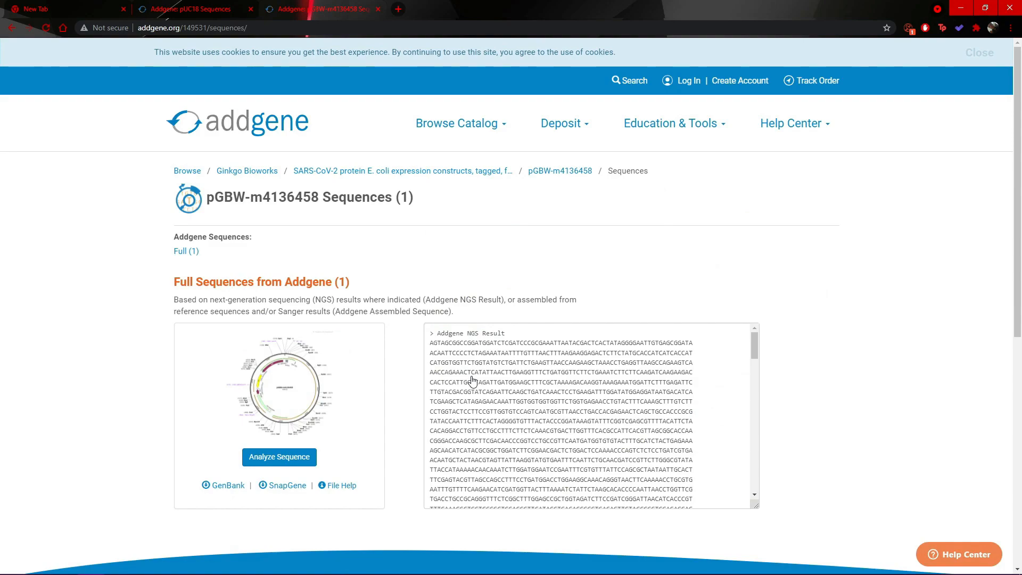
scroll(605, 394, "down", 3)
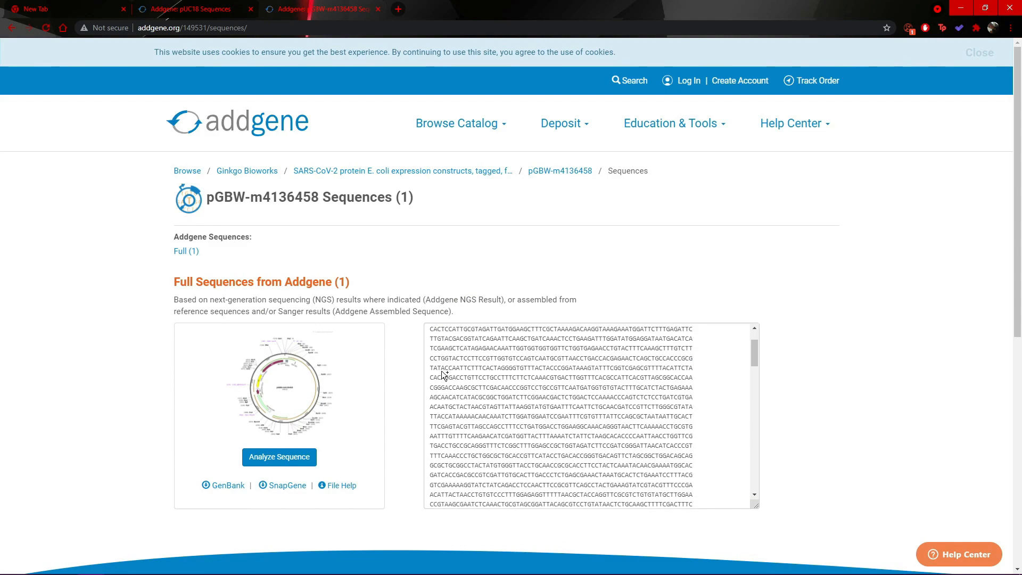
scroll(851, 317, "down", 4)
scroll(560, 255, "up", 4)
scroll(560, 255, "up", 3)
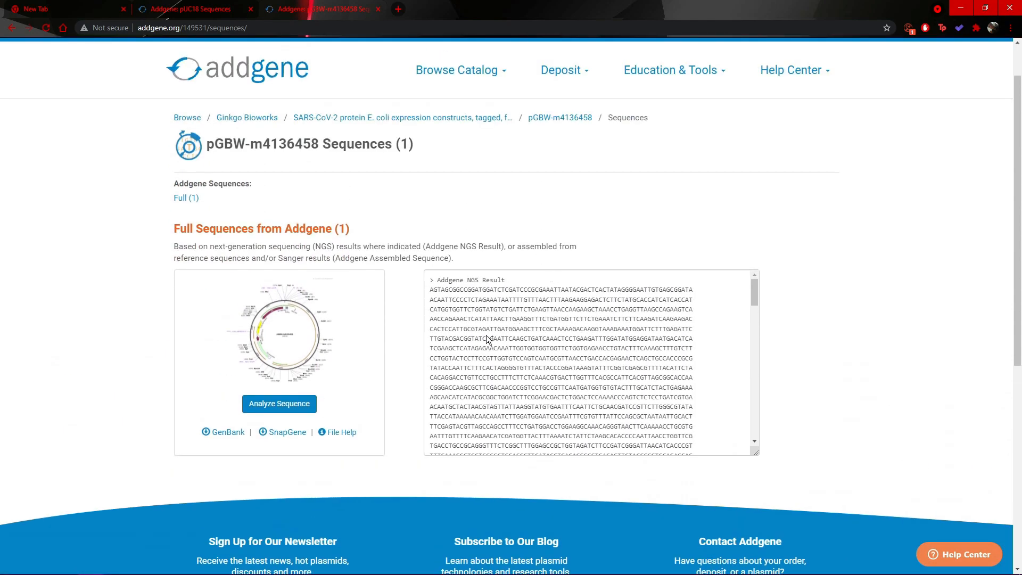
- Select the entire Addgene NGS Result sequence text of pGBW-m4136458, including its header line
triple_click(453, 291)
left_click(437, 283)
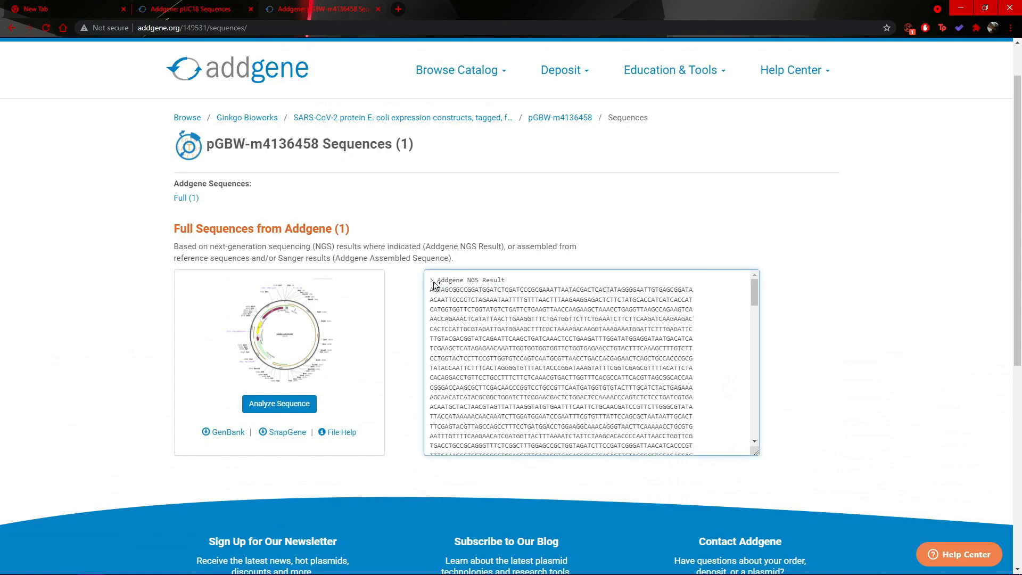
left_click_drag(432, 282, 674, 347)
left_click(673, 346)
key("ctrl+a")
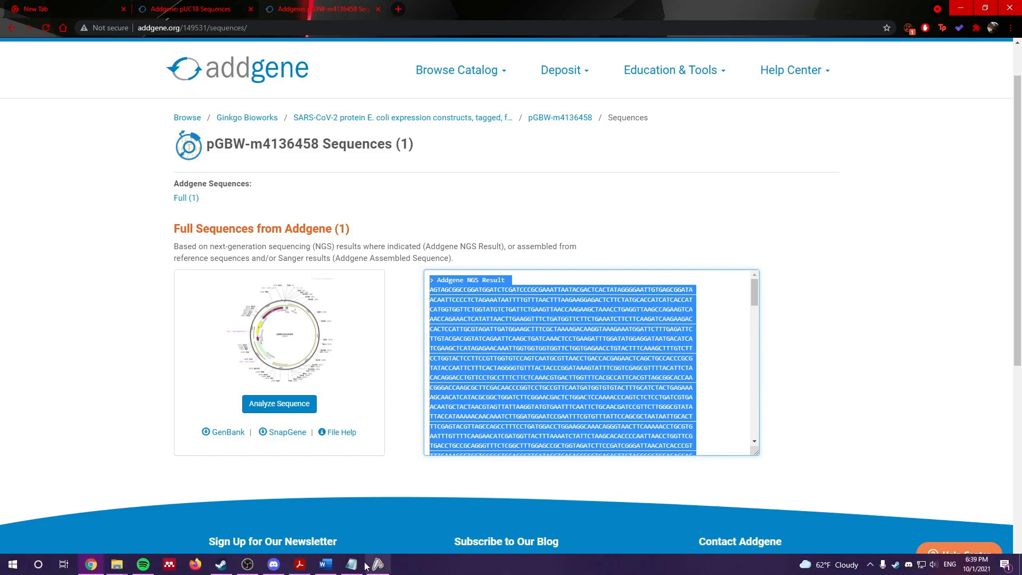
- Paste the copied Addgene sequence into a new Notepad document and delete the trailing blank space after the last base
mouse_move(357, 567)
key("super+r")
type("n")
type("d")
key("Return")
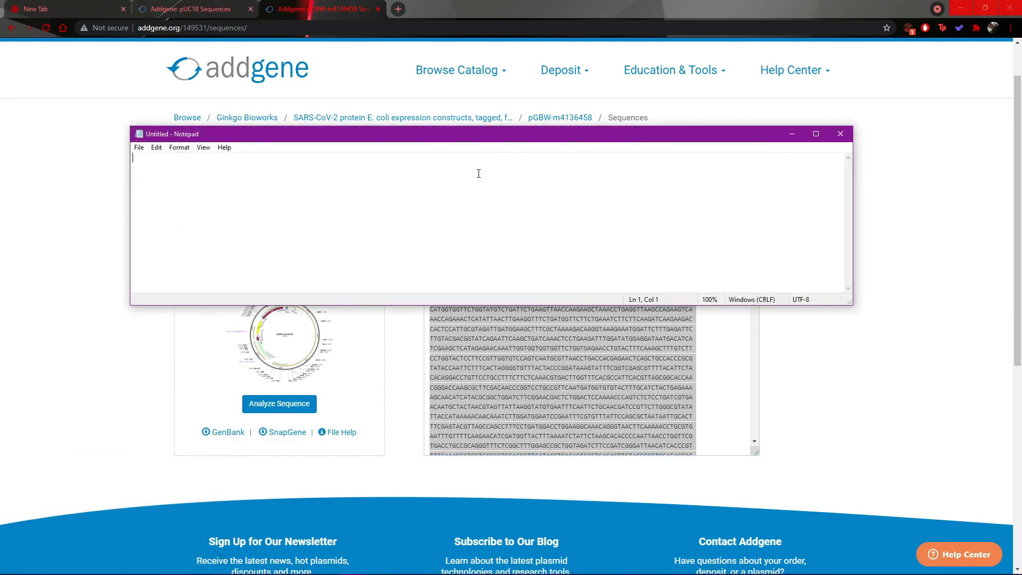
key("ctrl+v")
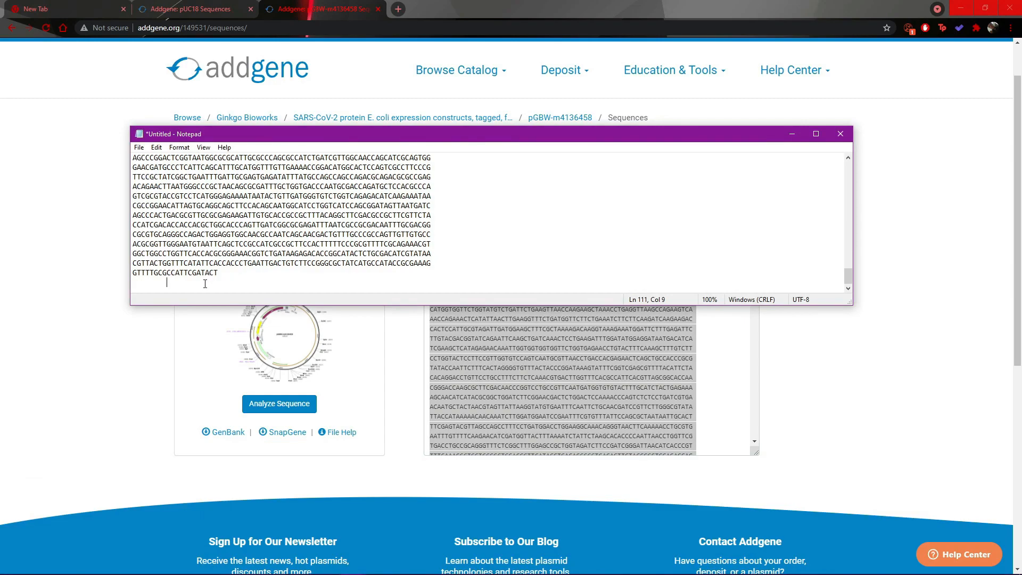
key("BackSpace")
scroll(205, 285, "up", 20)
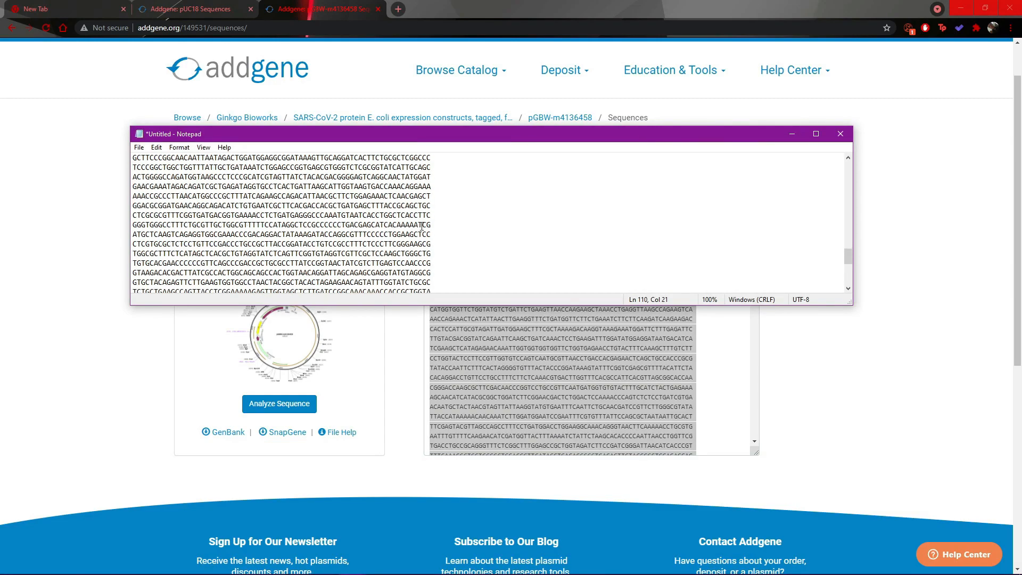
- Save the document in the pd6 folder as plasmid2.fasta, using All Files as the file type
left_click(139, 147)
left_click(169, 207)
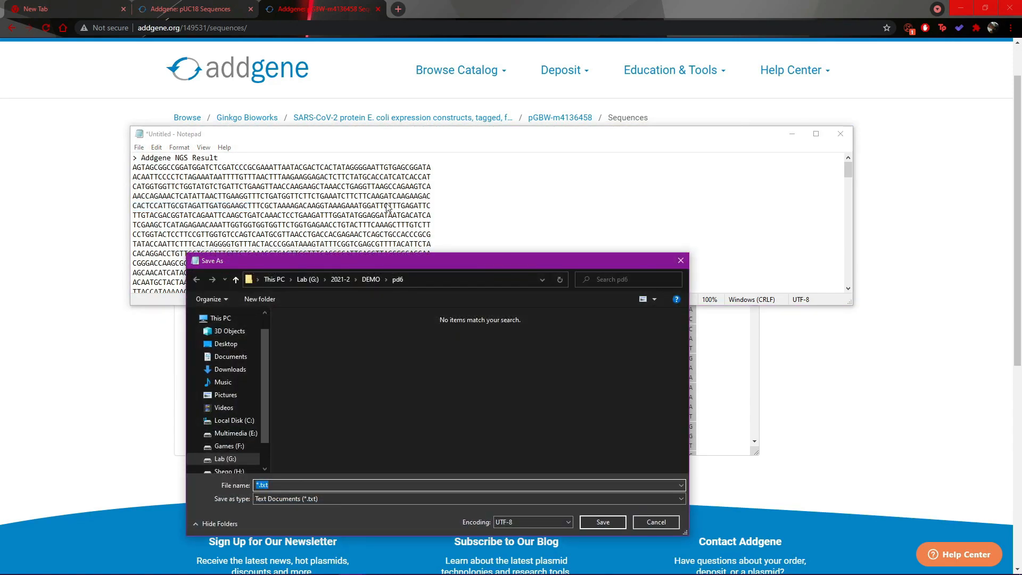
type("plasmid2.fasta")
left_click(385, 500)
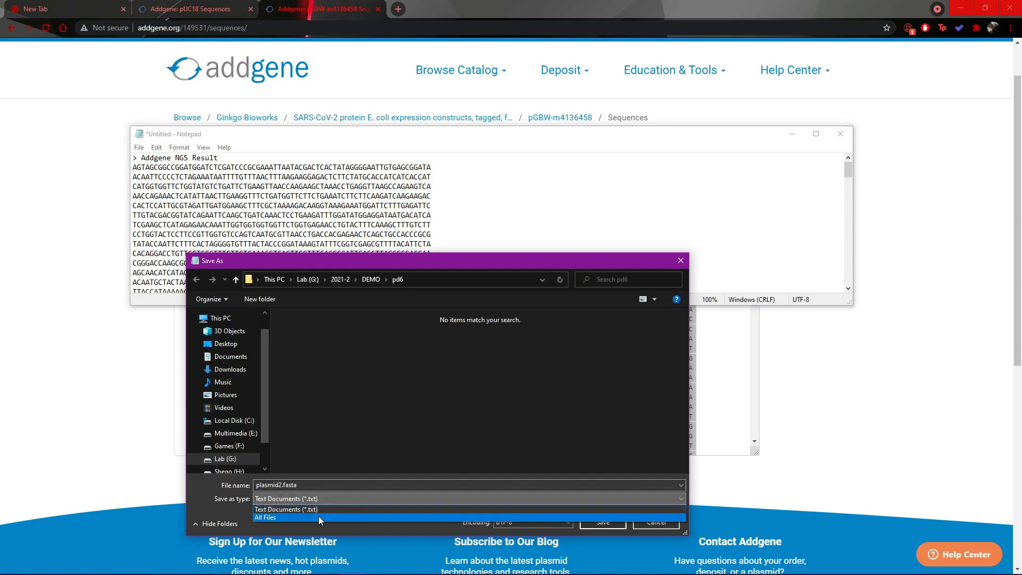
left_click(316, 516)
left_click(605, 522)
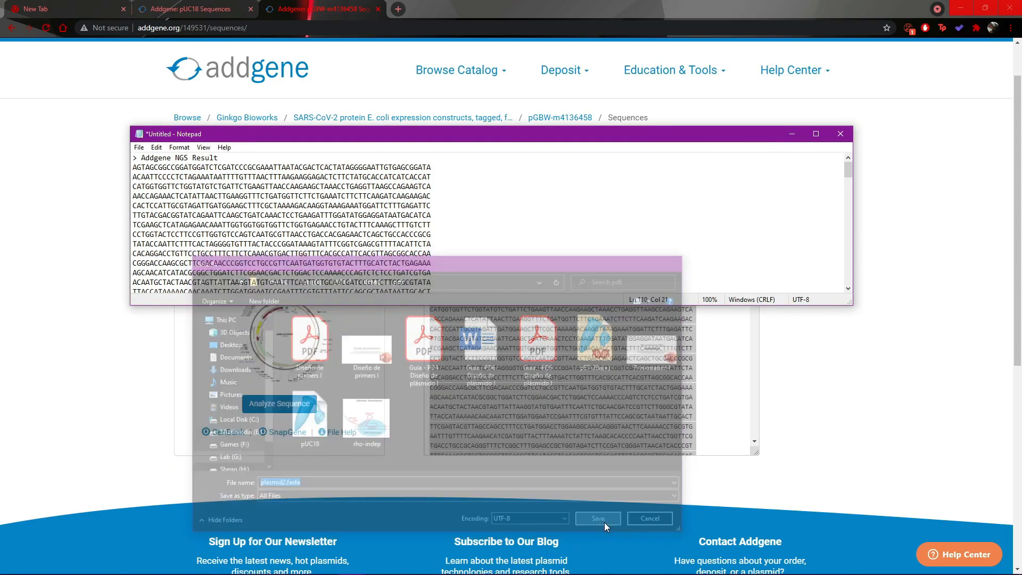
- Switch to the pd6 folder in File Explorer and open plasmid2.fasta in SnapGene Viewer
left_click(117, 564)
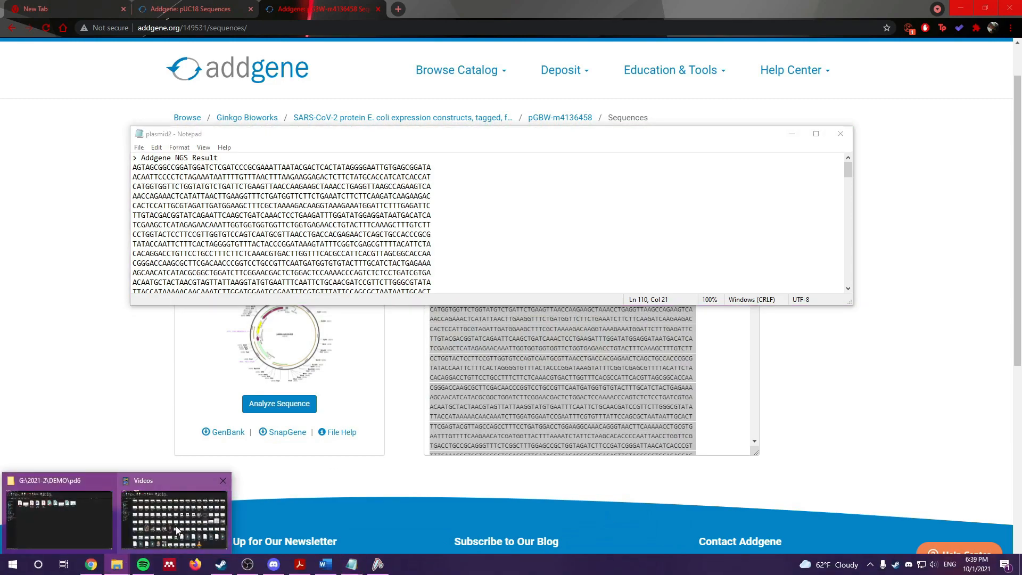
left_click(85, 525)
left_click(610, 193)
left_click(467, 127)
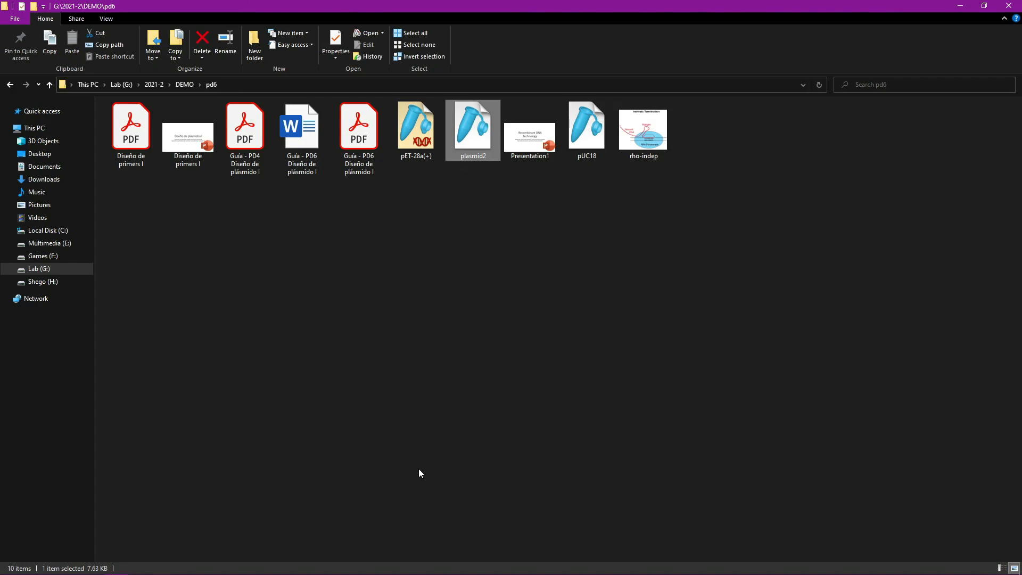
- Import plasmid2.fasta as double-stranded circular DNA with common features annotated automatically
left_click(378, 563)
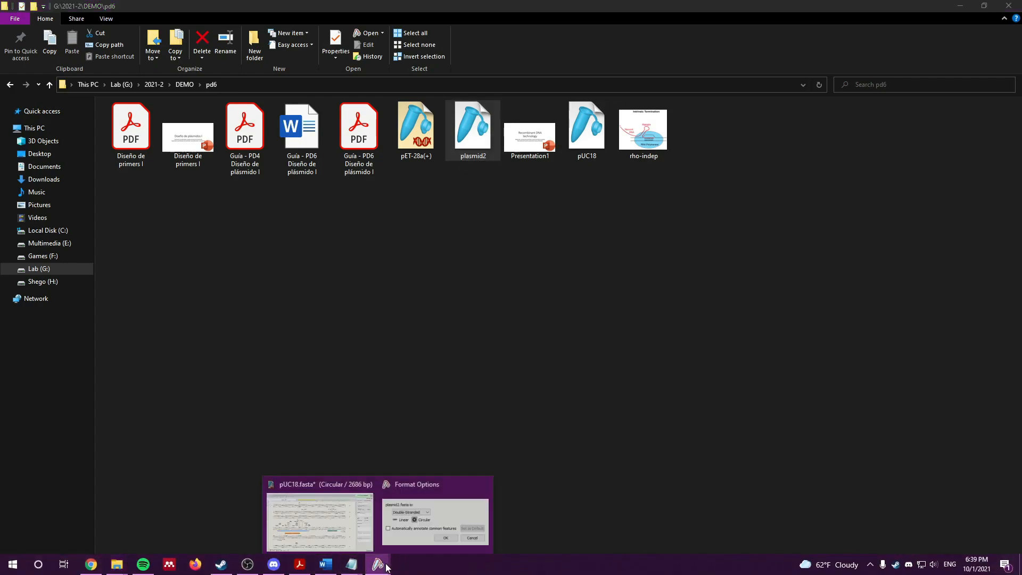
left_click(420, 525)
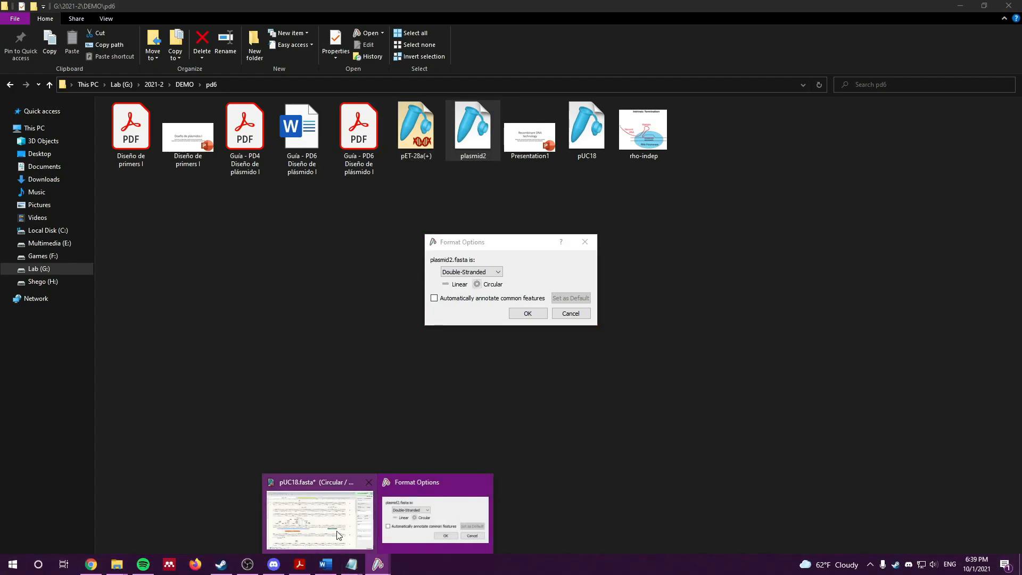
left_click(431, 510)
left_click_drag(505, 241, 499, 255)
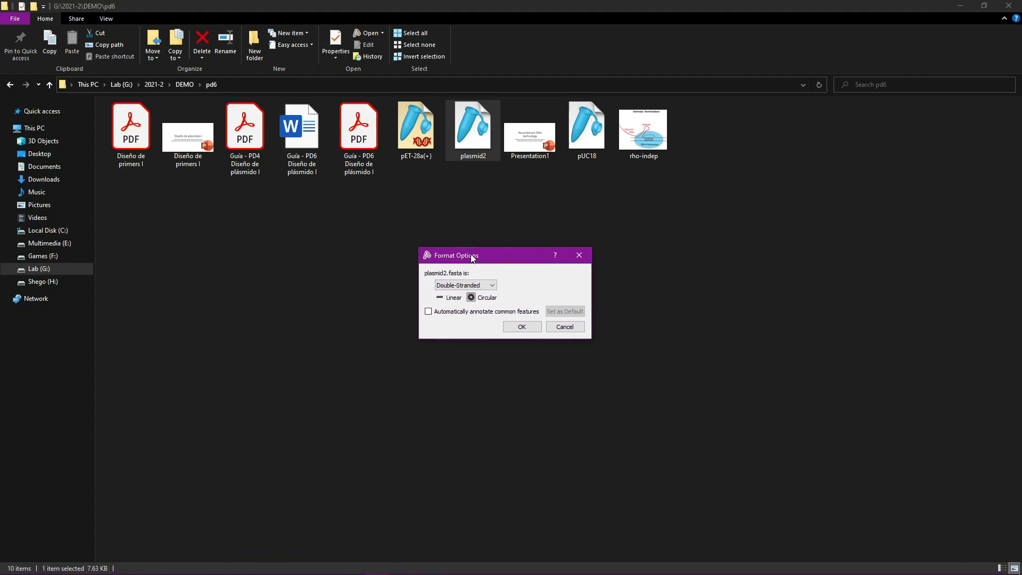
left_click(429, 312)
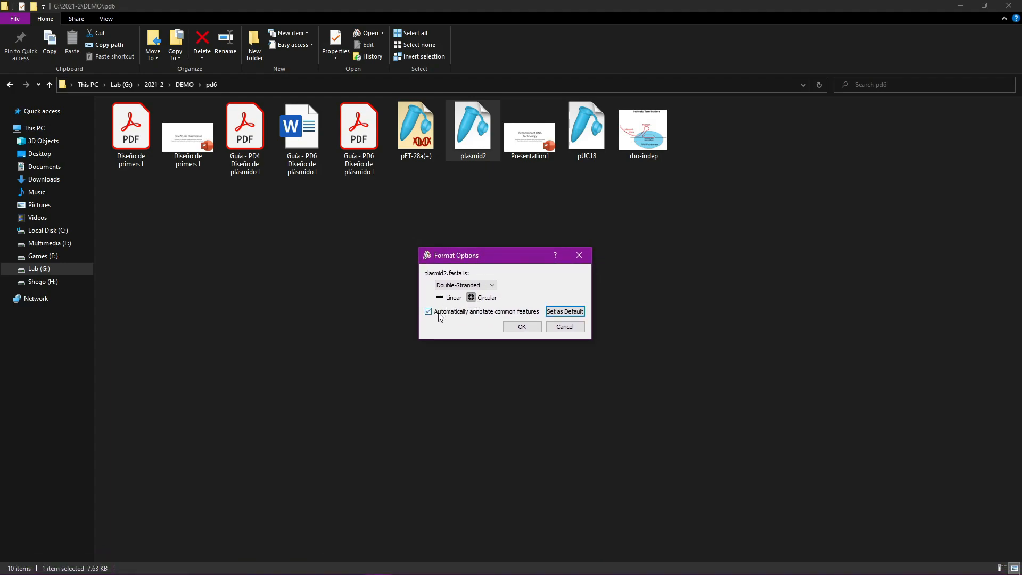
left_click(522, 328)
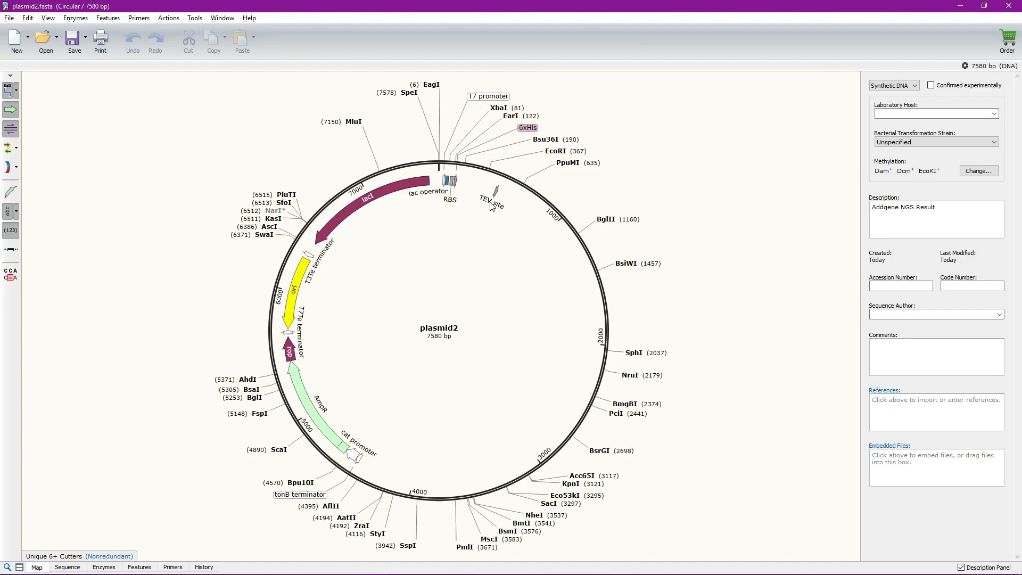
- Examine the lacI gene, the T7 promoter region, the ori and the AmpR feature on the plasmid map
left_click(367, 206)
left_click(352, 236)
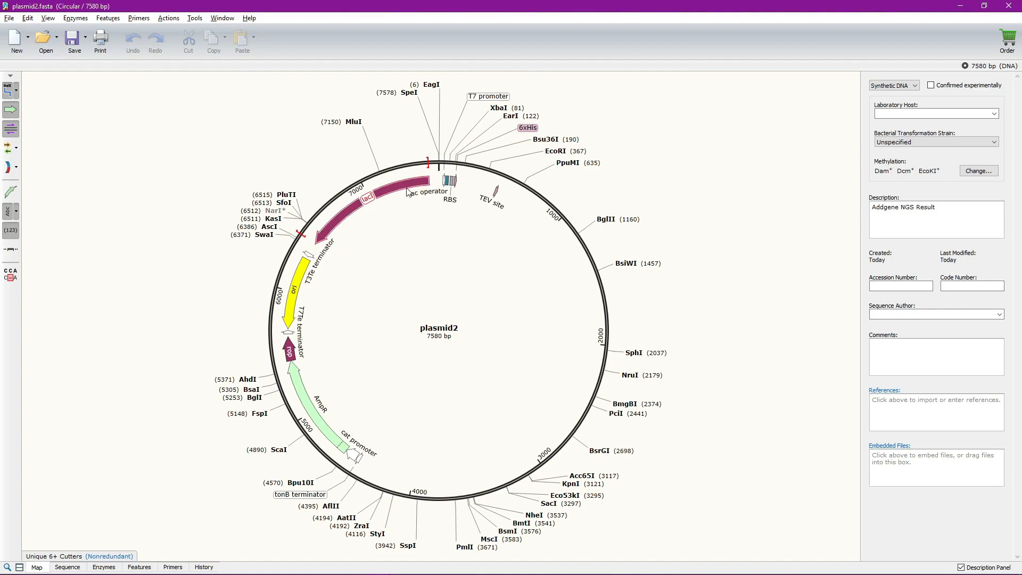
left_click_drag(436, 166, 472, 166)
left_click(444, 163)
left_click(455, 299)
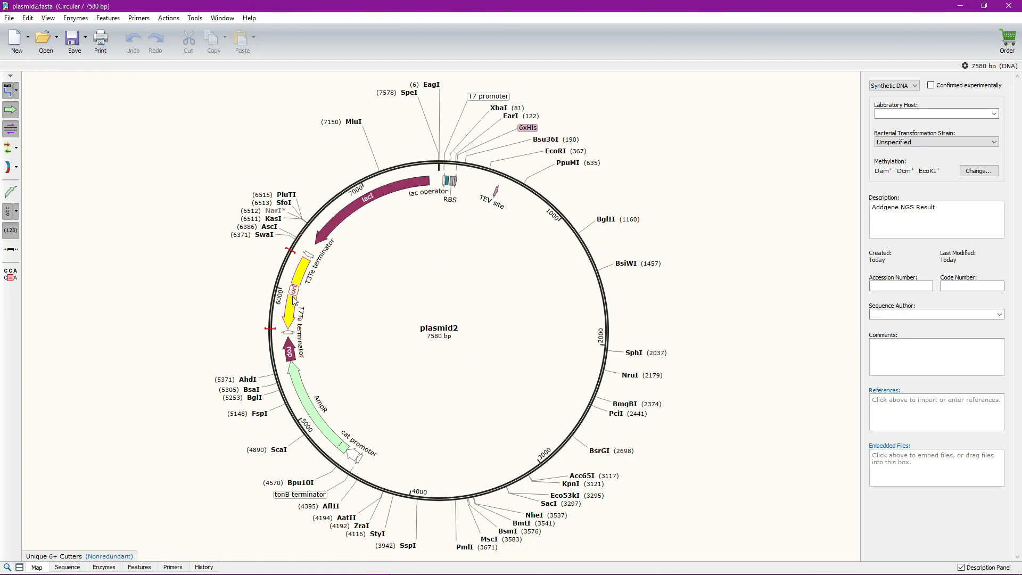
mouse_move(314, 415)
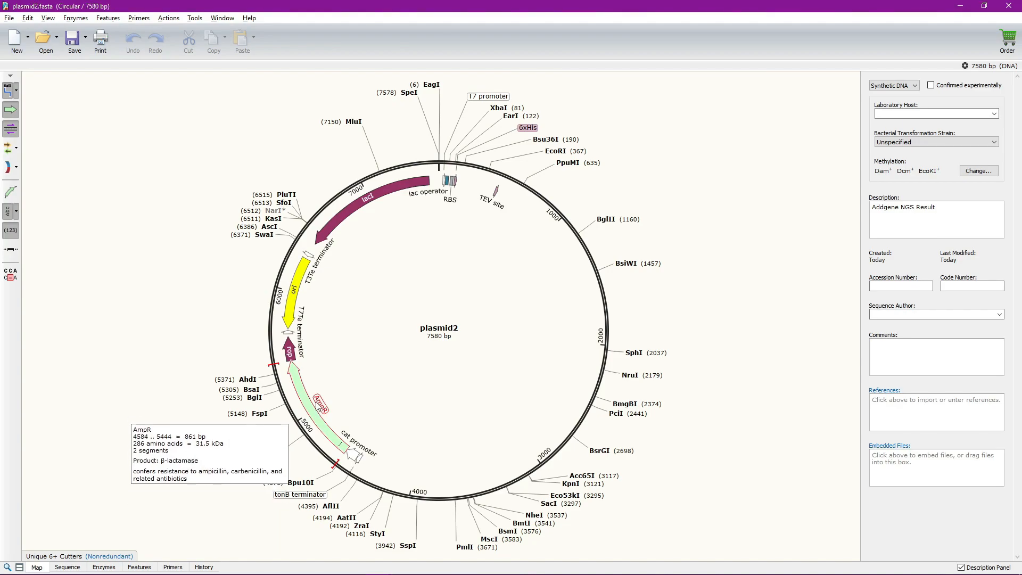
- Open the feature list and review the T7 promoter and lac operator entries, including the note on the lacI-encoded repressor
left_click(140, 568)
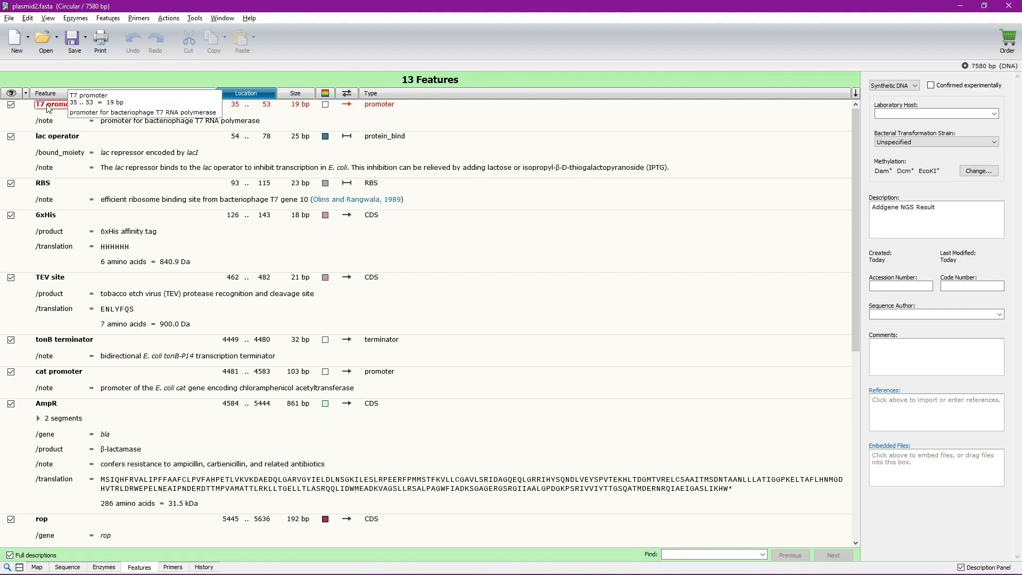
left_click(84, 144)
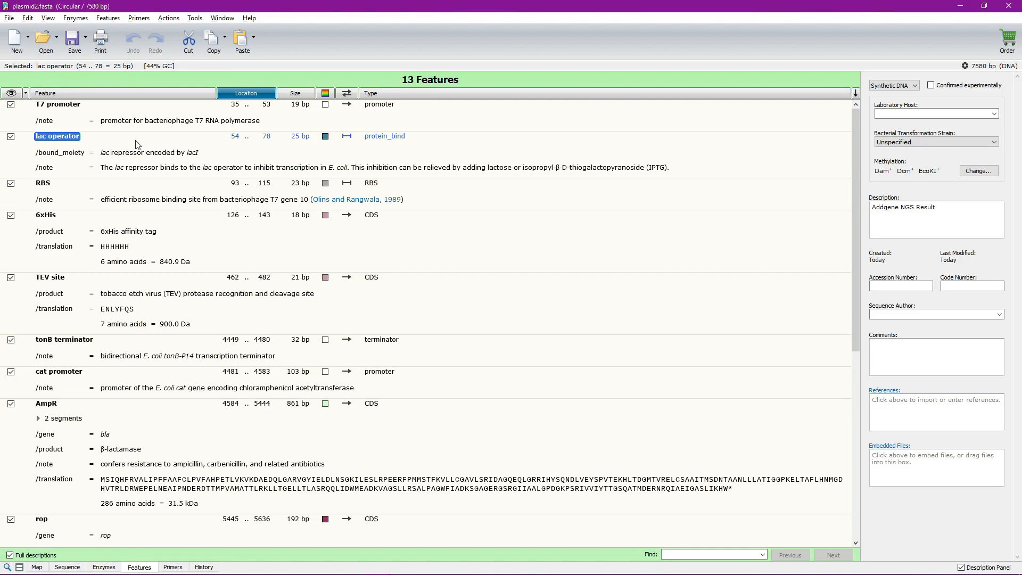
left_click(193, 153)
left_click(196, 154)
left_click(183, 144)
left_click(203, 153)
left_click(196, 155)
left_click(196, 153)
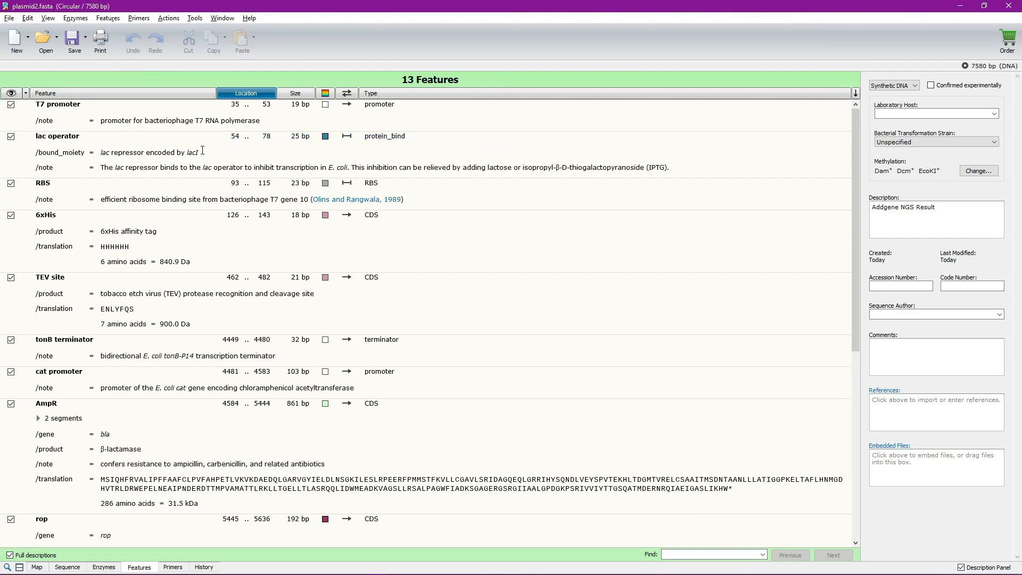
left_click(201, 152)
left_click(196, 149)
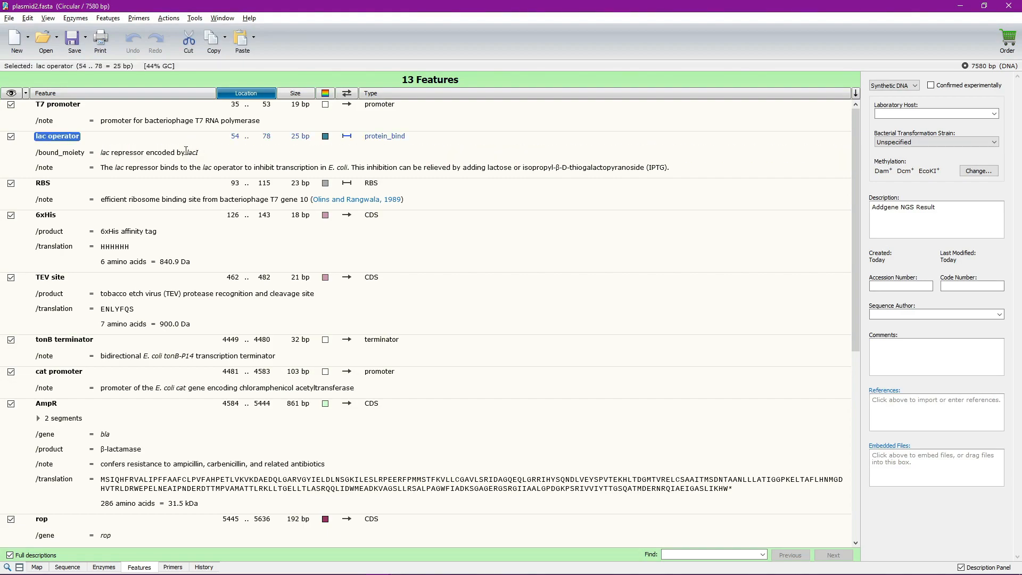
scroll(180, 197, "down", 3)
scroll(179, 197, "up", 3)
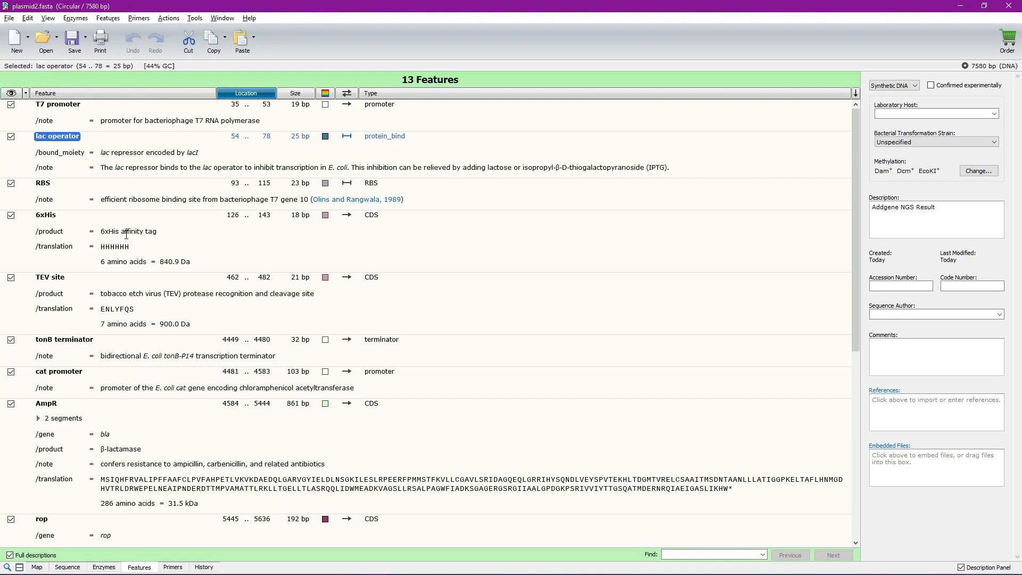
- Review the remaining features from the tags and terminators to lacI, and compare lacI with the lac operator entry
scroll(167, 244, "down", 1)
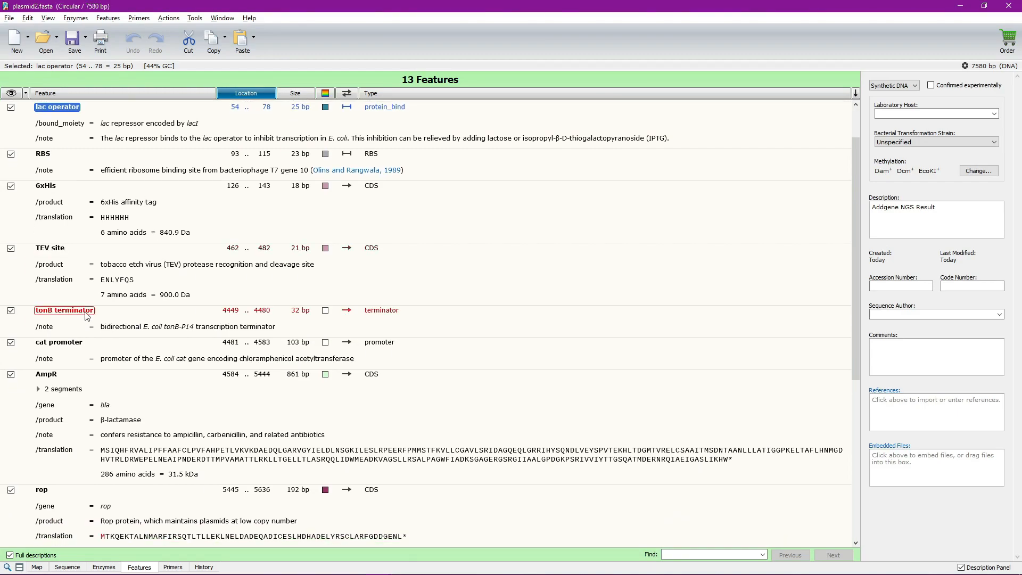
scroll(83, 336, "down", 8)
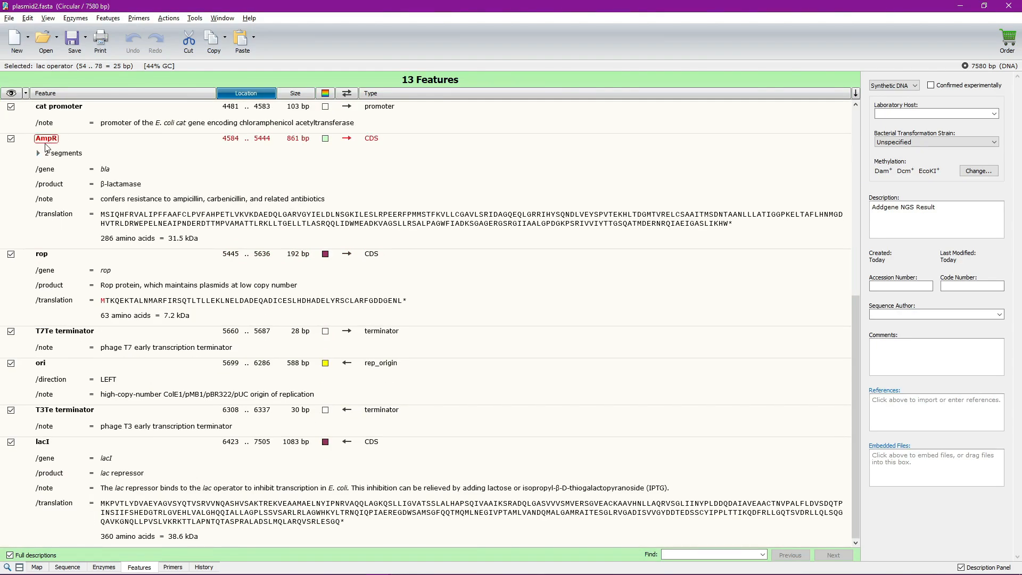
scroll(92, 181, "up", 1)
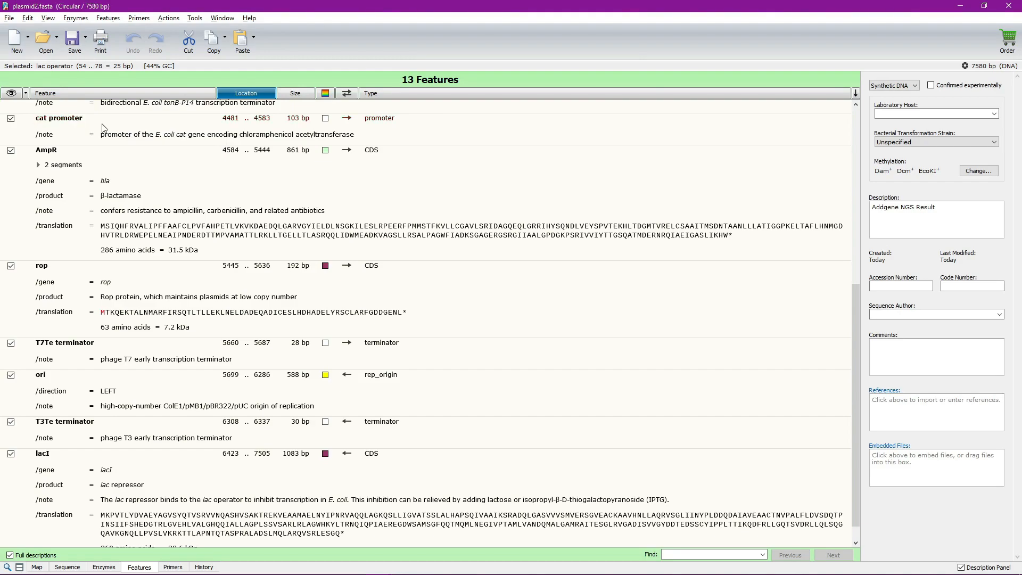
scroll(134, 310, "down", 1)
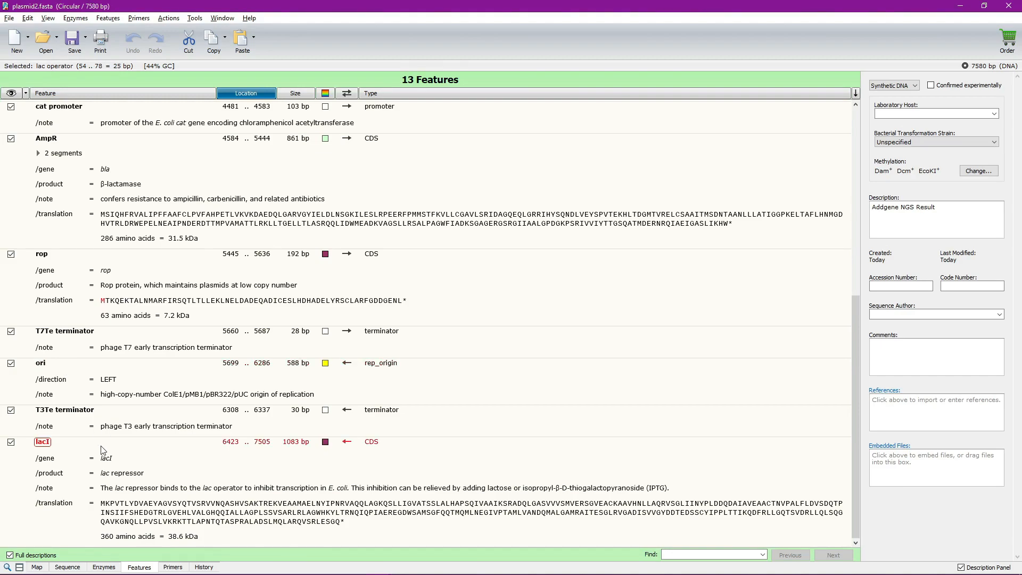
left_click(57, 448)
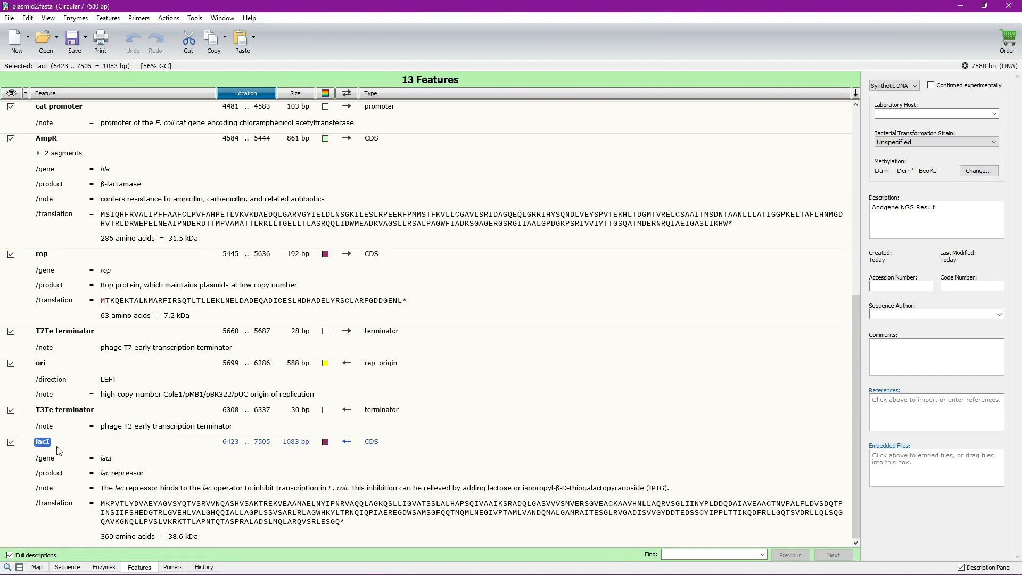
scroll(101, 429, "up", 5)
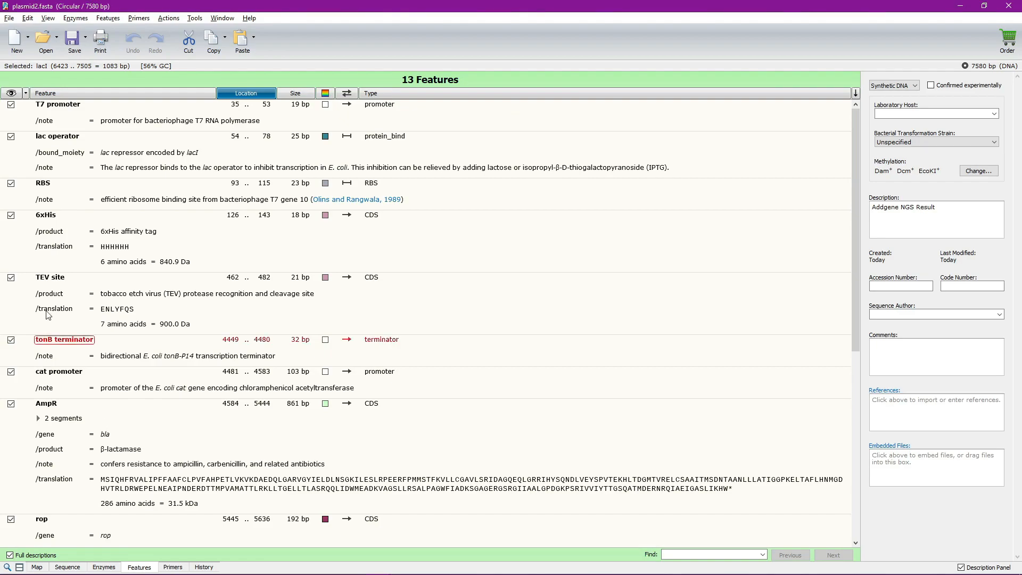
left_click(82, 152)
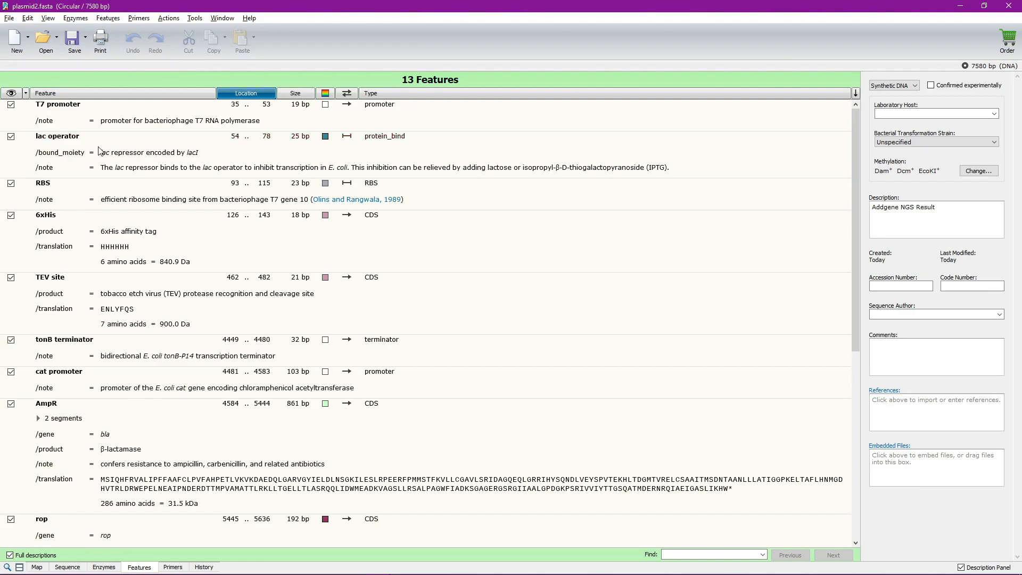
- Show the annotated sequence of plasmid2 and examine the bases of the T7 promoter and the boundaries around it
left_click(60, 567)
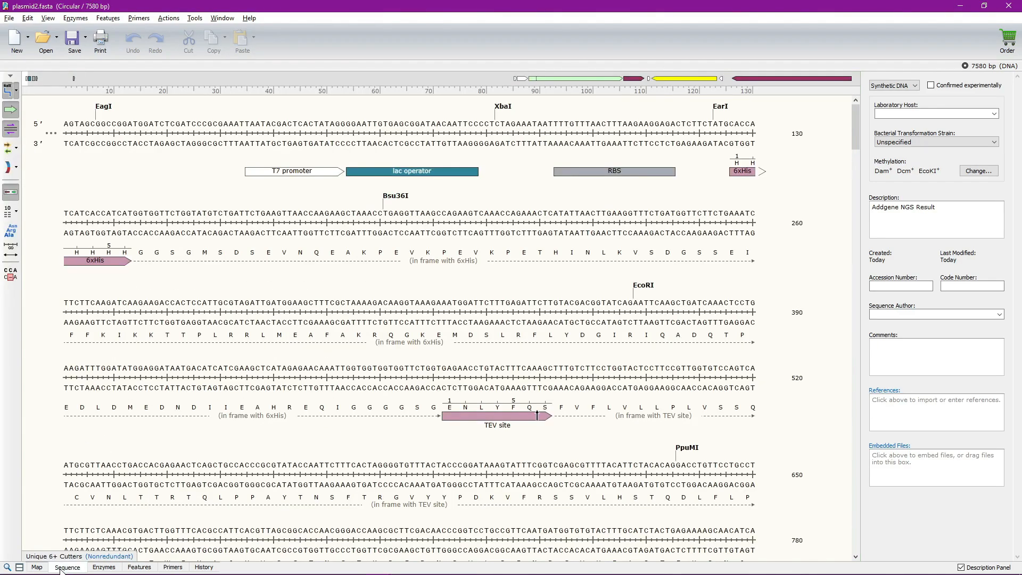
scroll(541, 290, "down", 5)
scroll(546, 289, "up", 6)
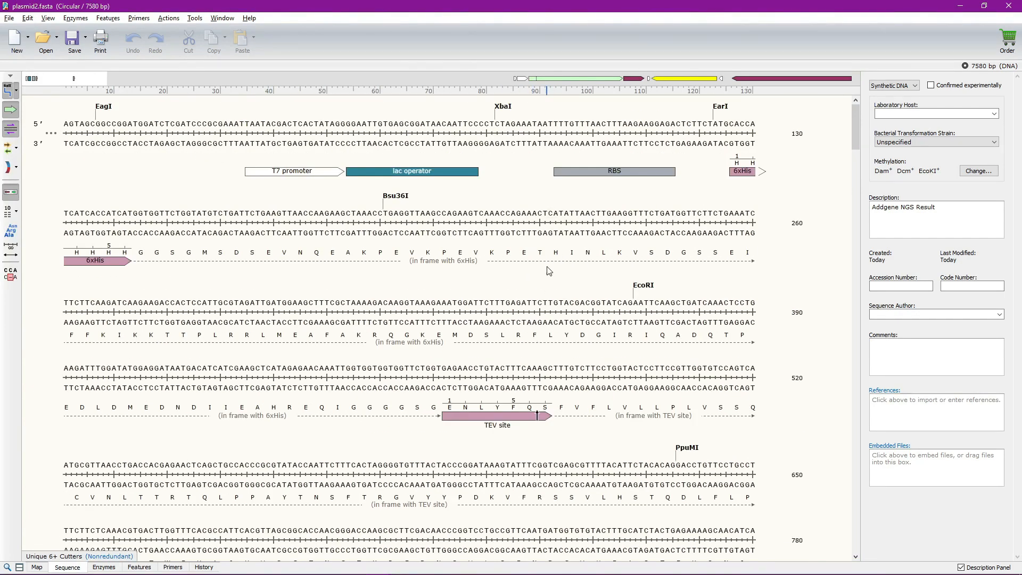
left_click(244, 128)
left_click_drag(245, 127, 346, 124)
left_click(347, 113)
left_click_drag(241, 127, 197, 128)
left_click(346, 128)
left_click(346, 127)
left_click_drag(347, 127, 308, 133)
scroll(590, 247, "down", 20)
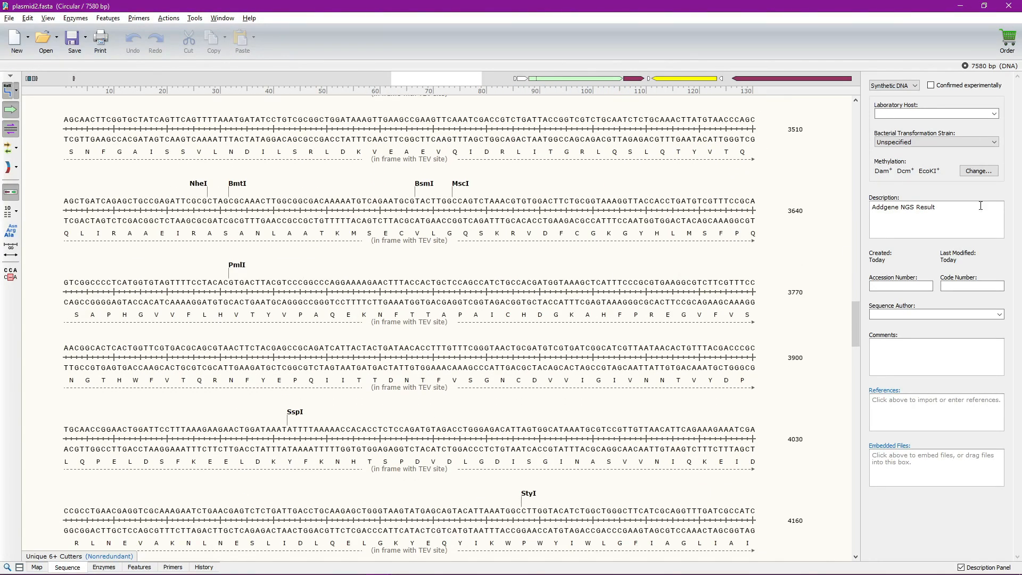
left_click_drag(857, 313, 873, 88)
- Highlight the region downstream of the T7 promoter, from base 53 through the start of 6xHis at base 130
left_click(452, 145)
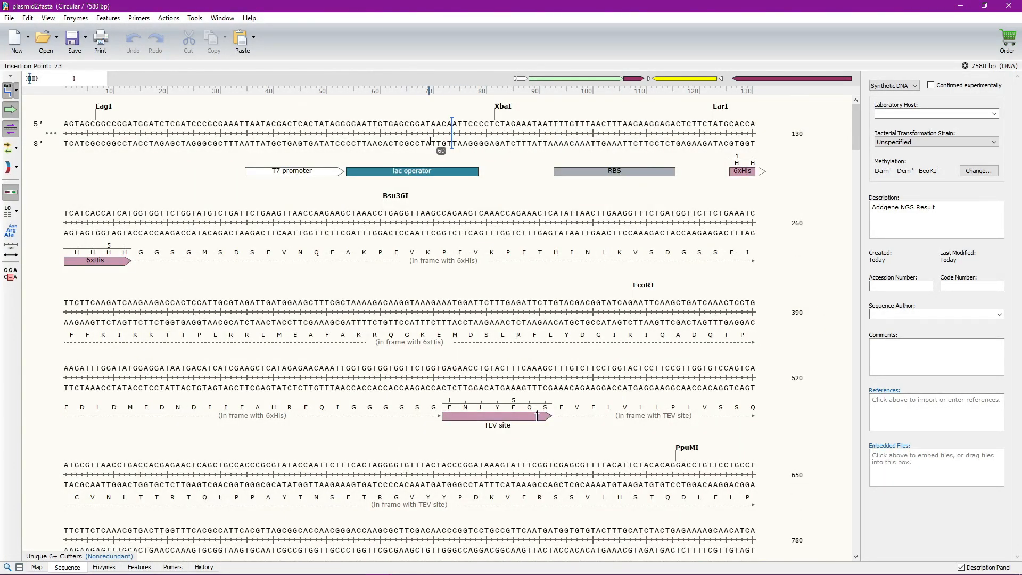
left_click_drag(342, 130, 758, 130)
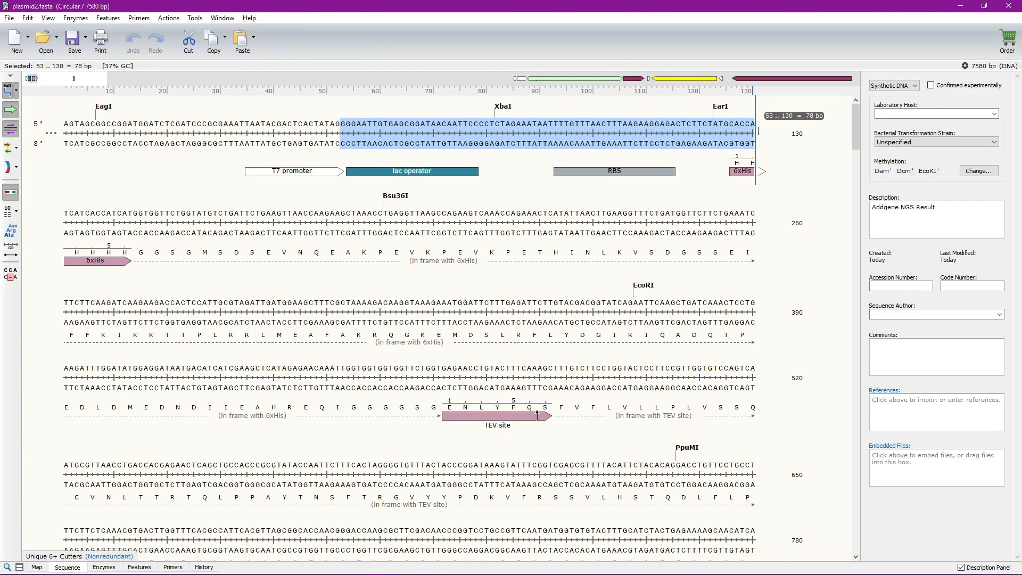
left_click(758, 131)
left_click_drag(351, 131, 708, 131)
left_click(708, 130)
- Highlight the ribosome binding site at bases 93 to 116 and examine the stretch leading to the 6xHis tag
mouse_move(553, 133)
left_mouse_down()
mouse_move(687, 133)
mouse_move(557, 126)
left_mouse_up()
left_click(680, 132)
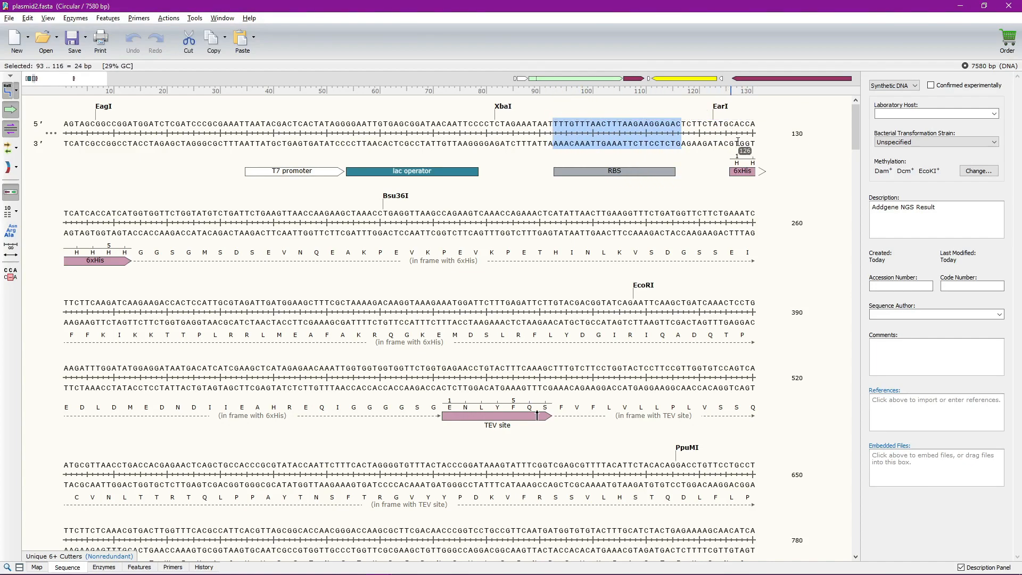
left_click(691, 133)
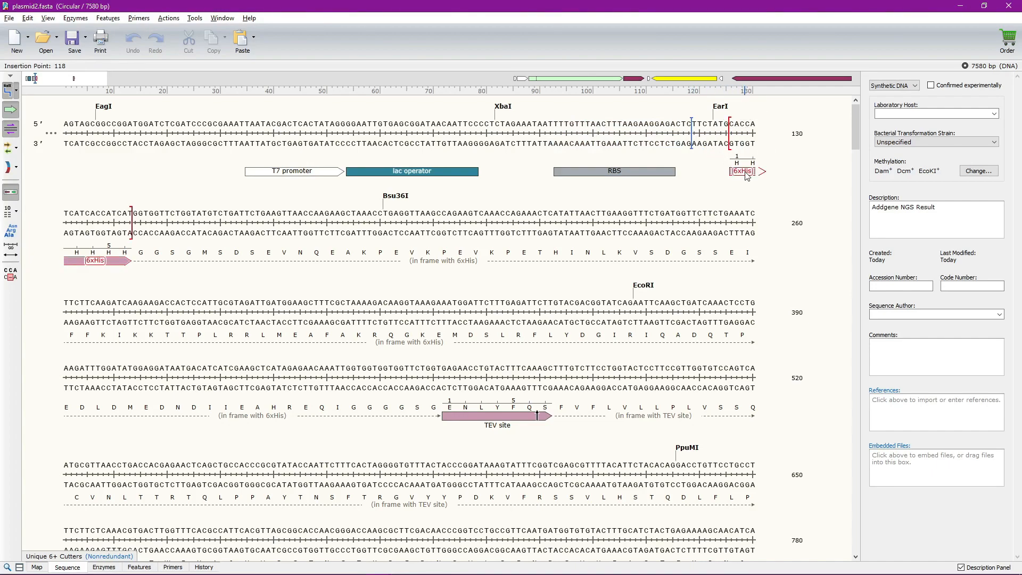
- Search the DNA sequence for atg and highlight the match directly upstream of the 6xHis tag
left_click(564, 139)
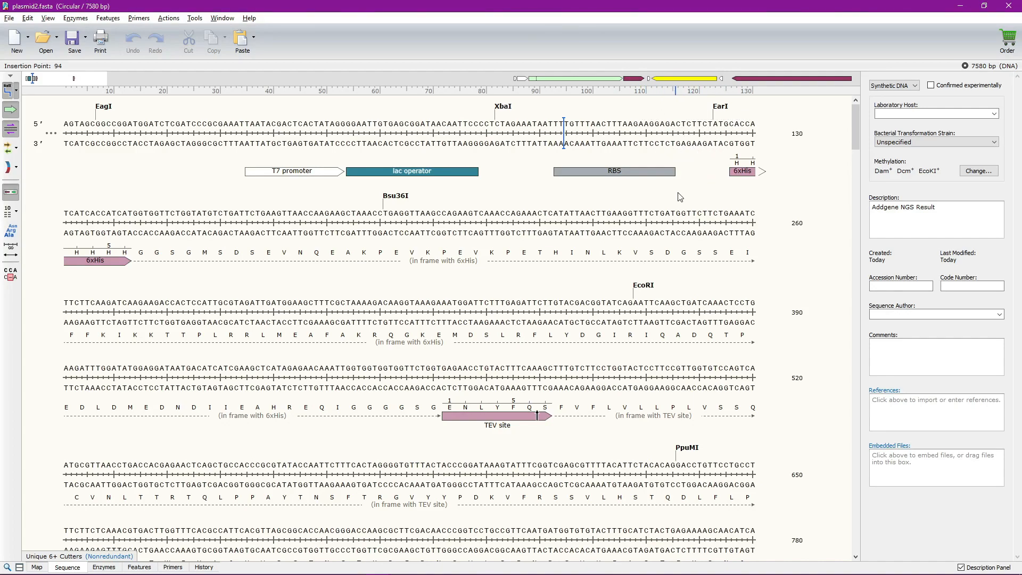
key("ctrl+f")
type("at")
key("BackSpace")
key("BackSpace")
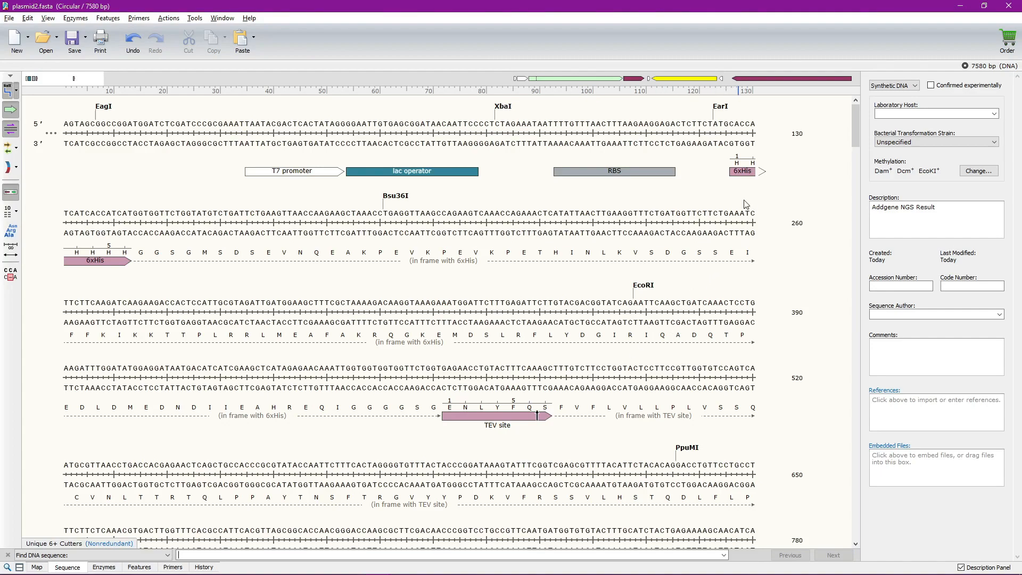
type("atg")
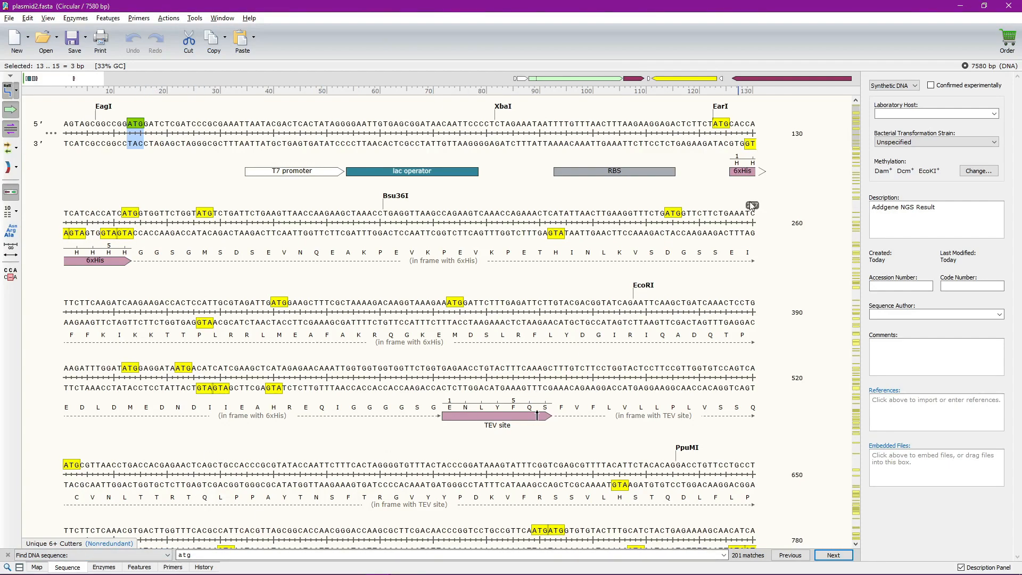
left_click_drag(714, 123, 730, 124)
left_click(729, 124)
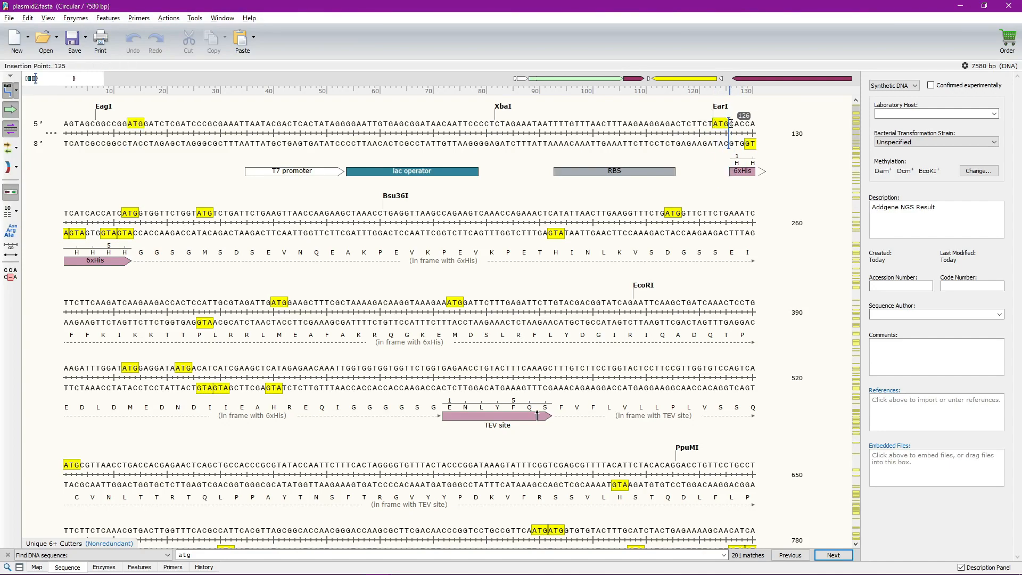
- Highlight the first 6xHis bases, 126 to 130, and the tag's first codon at bases 126 to 128
left_click(734, 124)
left_click_drag(733, 124, 755, 124)
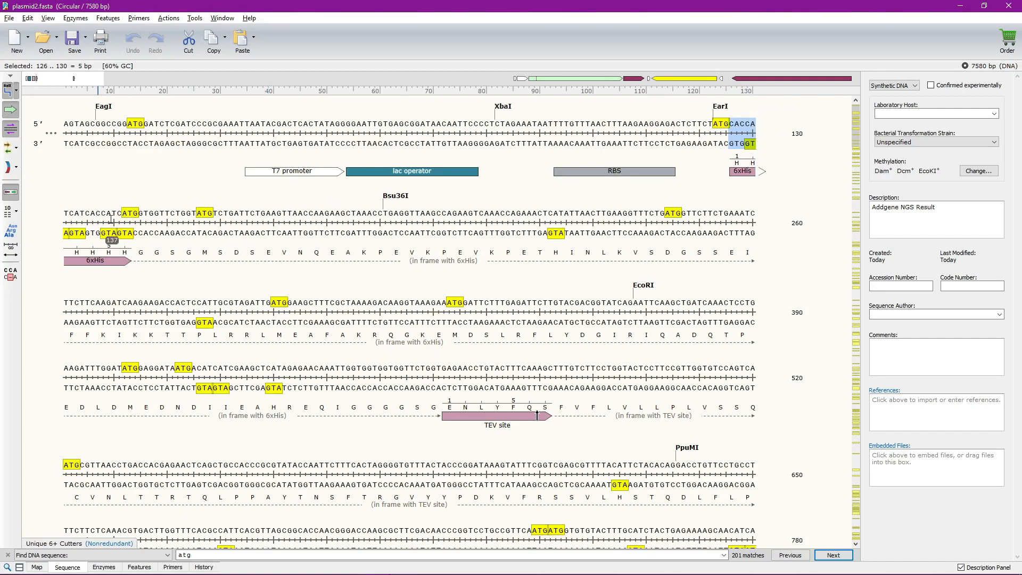
left_click_drag(134, 217, 314, 184)
left_click(755, 159)
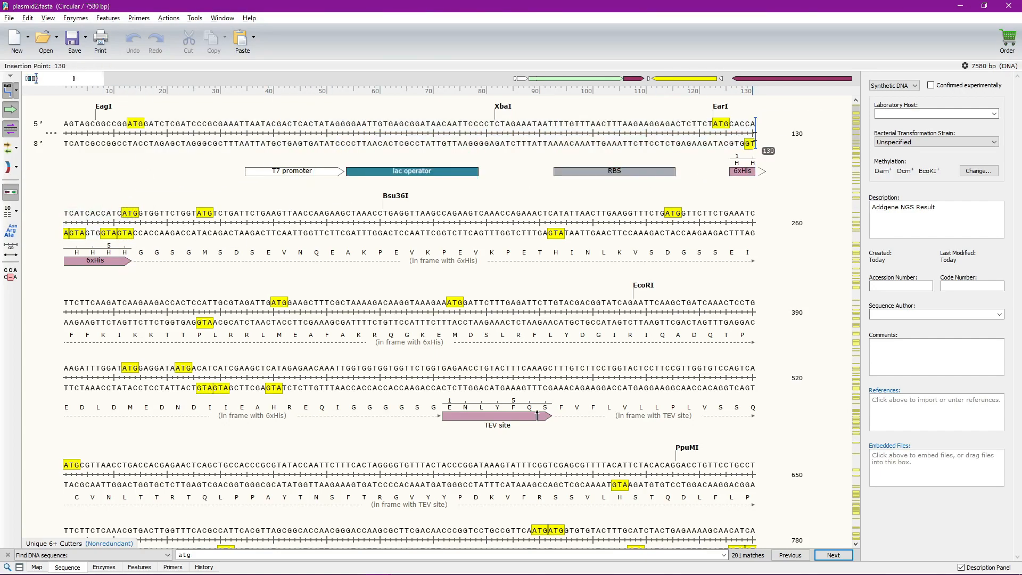
left_click_drag(732, 124, 745, 124)
left_click(742, 121)
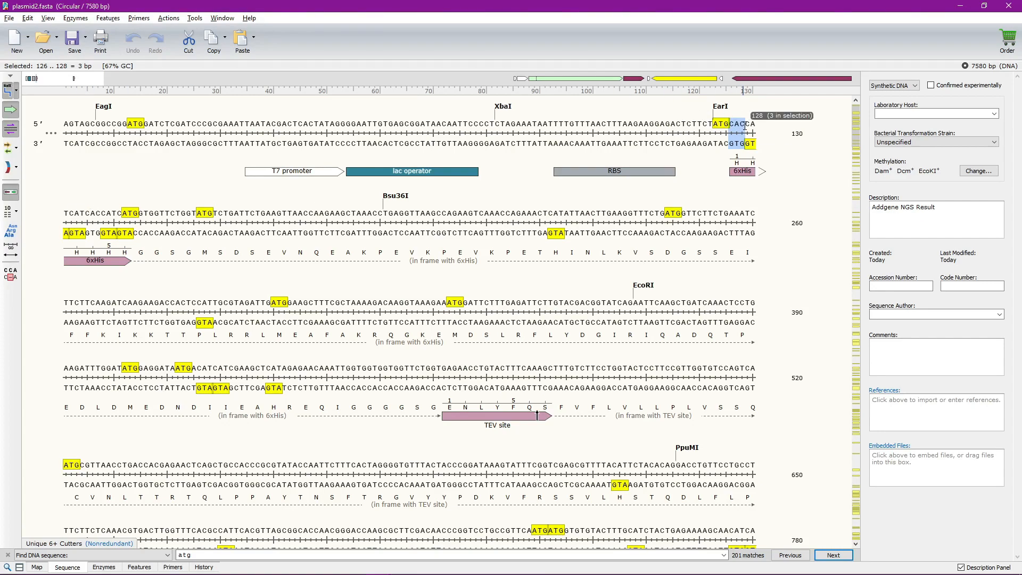
- Trace the remaining histidine codons on the second sequence line to the end of the 6xHis tag and just beyond it
left_click_drag(70, 213, 134, 214)
left_click(87, 214)
left_click(117, 214)
left_click(136, 214)
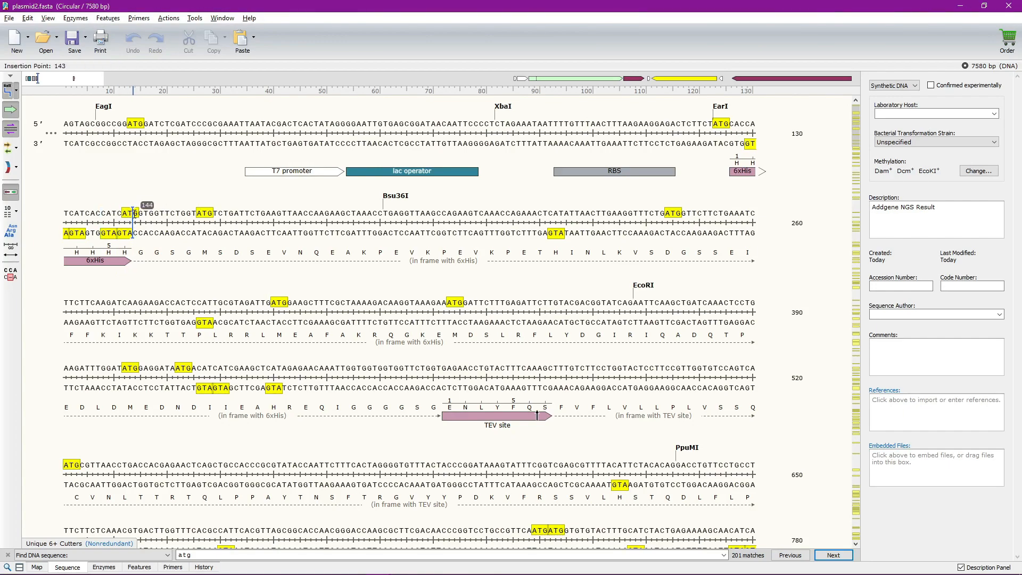
left_click(149, 213)
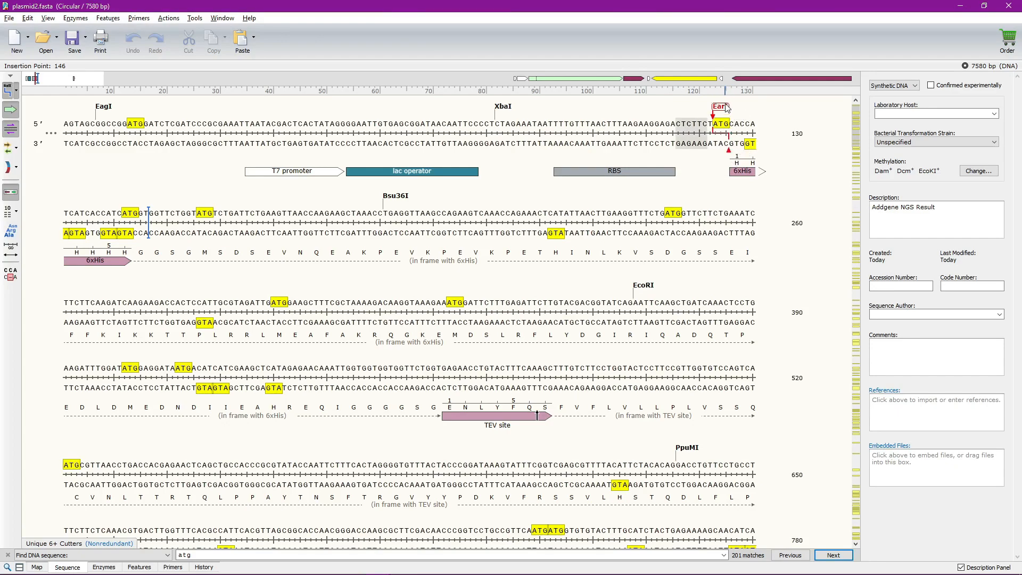
- View the EarI site details and go through the translated amino acids from the 6xHis tag along the in-frame region
mouse_move(727, 107)
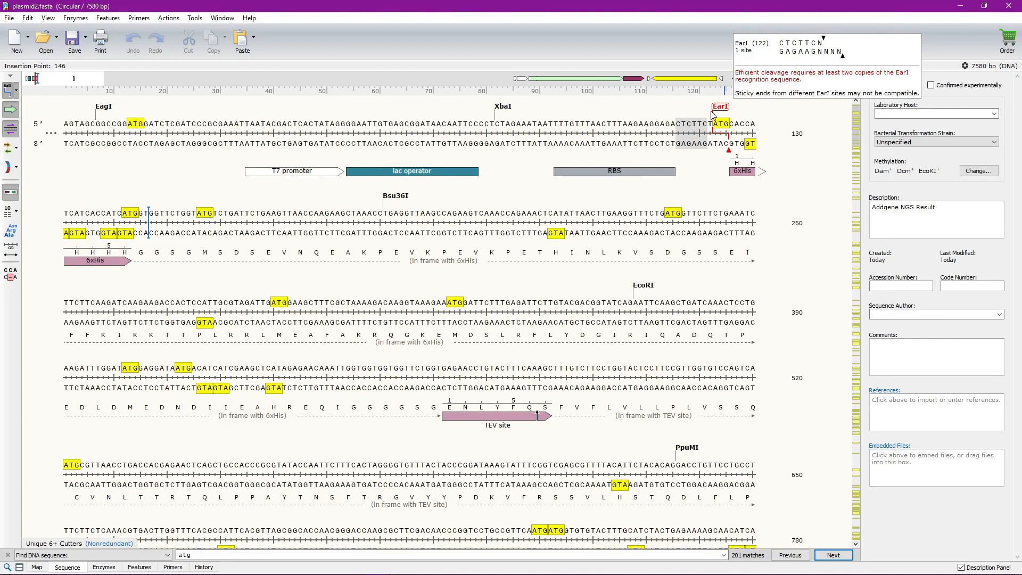
left_click(738, 162)
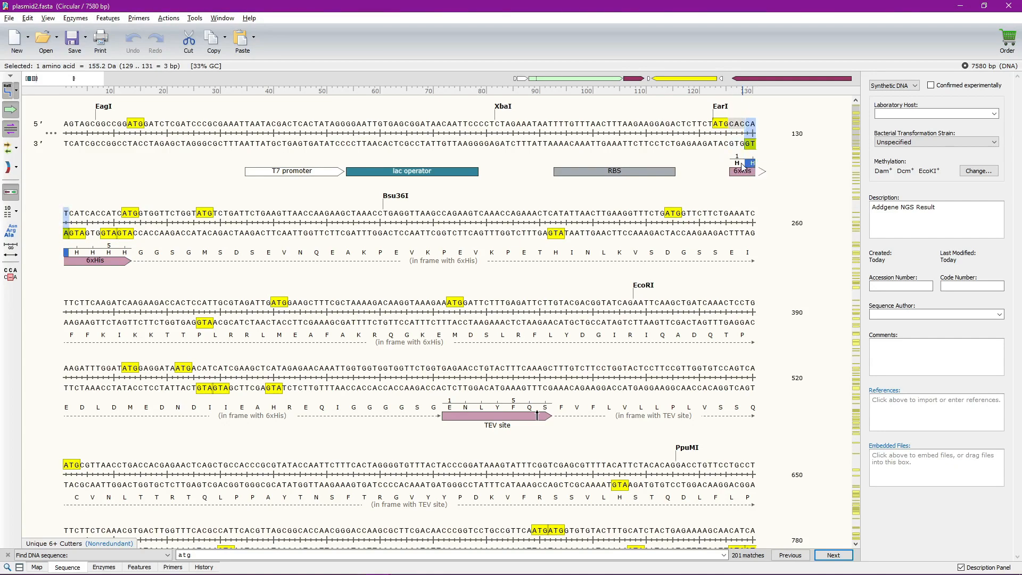
left_click(69, 253)
left_click(76, 254)
left_click(91, 256)
left_click(135, 256)
left_click(140, 255)
left_click(189, 256)
left_click(237, 257)
left_click(284, 253)
left_click(423, 253)
left_click(492, 253)
left_click(686, 197)
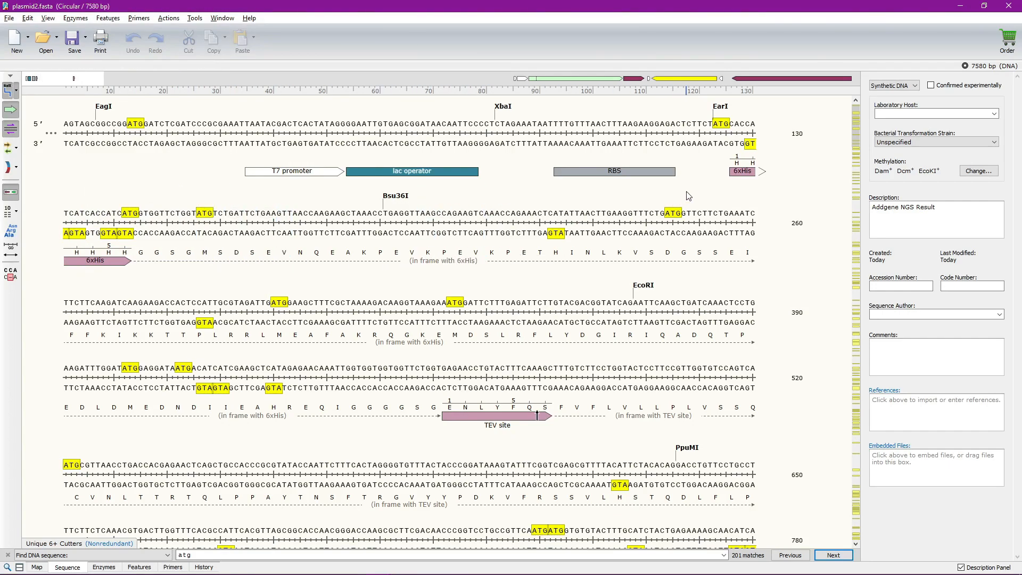
- Highlight the T7 promoter bases and the region downstream of the promoter, from base 53 to 130
left_click_drag(248, 129, 343, 127)
left_click(347, 126)
left_click(348, 127)
left_click_drag(233, 143, 766, 109)
left_click(347, 127)
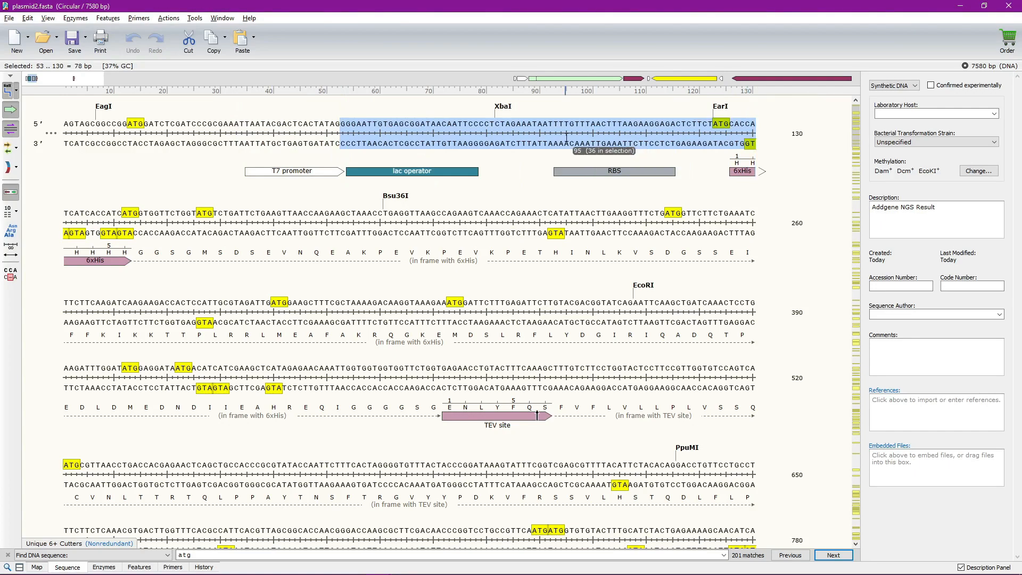
- Trace the stretch from the RBS to the 6xHis tag and highlight the ATG start codon at bases 123 to 125
left_click(557, 119)
left_click_drag(553, 120, 729, 130)
left_click(682, 127)
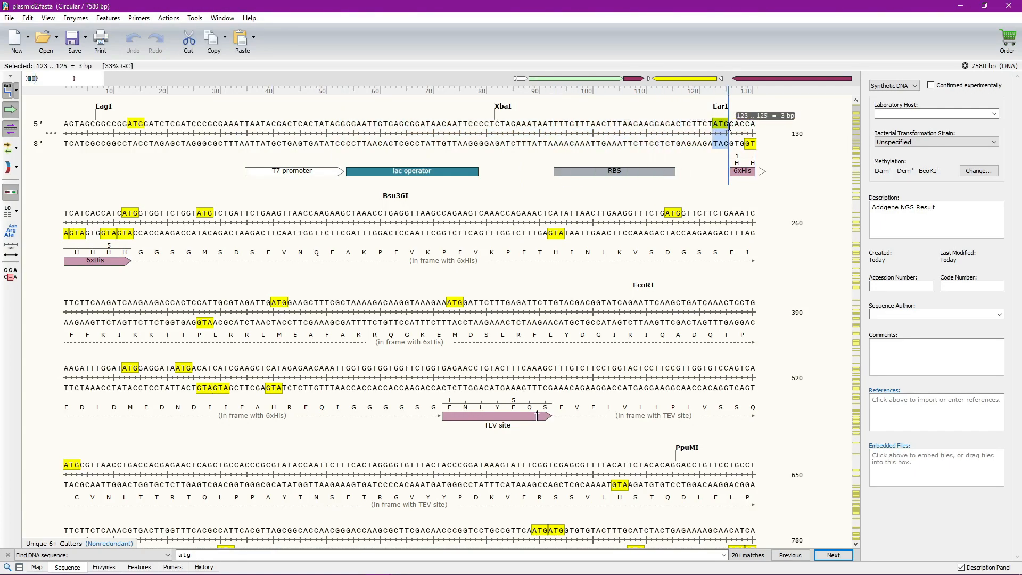
left_click(714, 124)
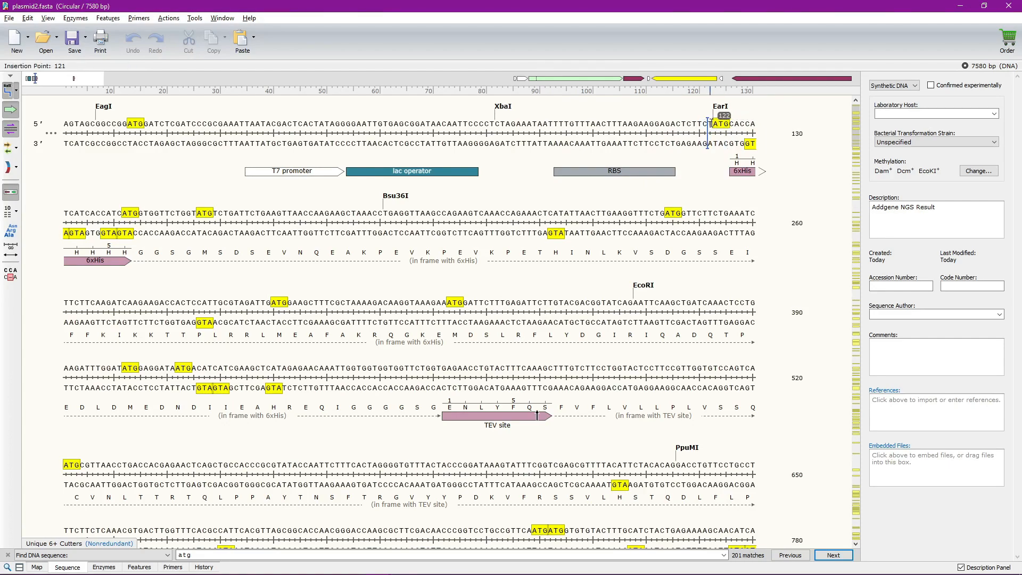
left_click_drag(715, 123, 745, 124)
left_click(714, 123)
left_click(729, 124)
left_click(715, 122)
left_click(732, 127)
left_click(751, 158)
- Find the end of the reading frame upstream of the tonB terminator and highlight its TAA stop codon at bases 4299 to 4301
scroll(538, 397, "down", 5)
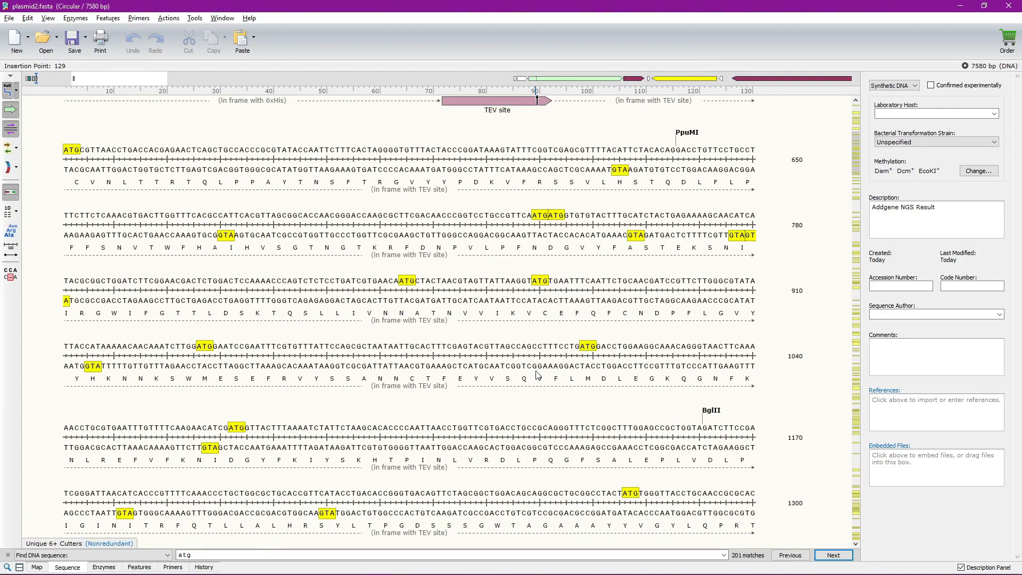
scroll(538, 375, "down", 15)
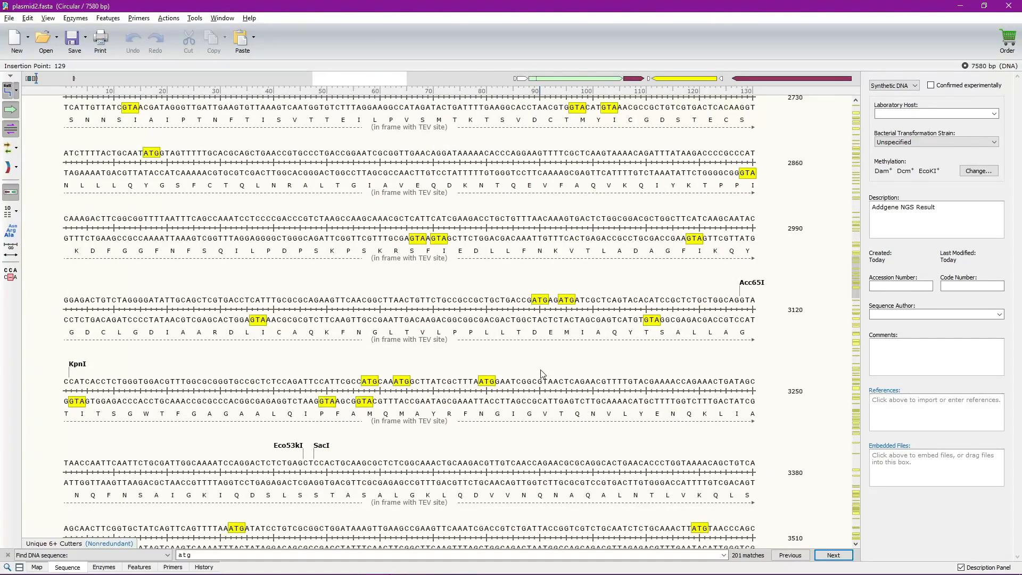
scroll(541, 374, "down", 12)
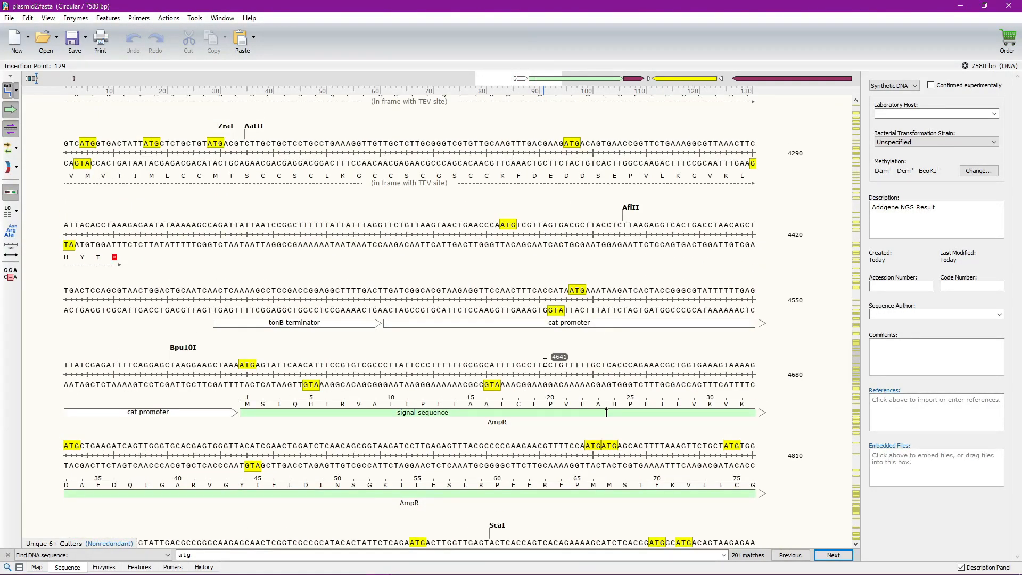
scroll(544, 362, "up", 2)
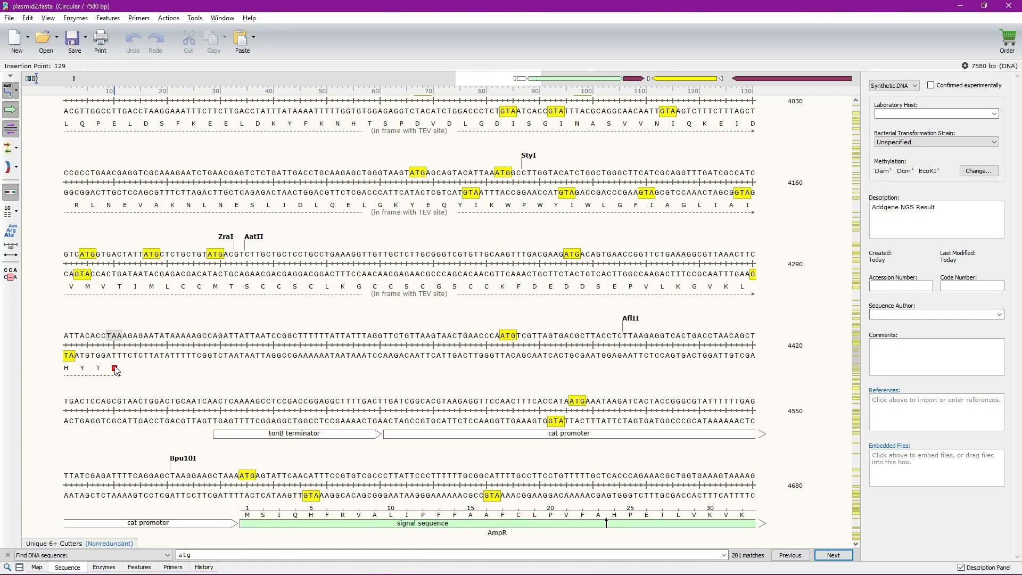
left_click_drag(107, 335, 122, 335)
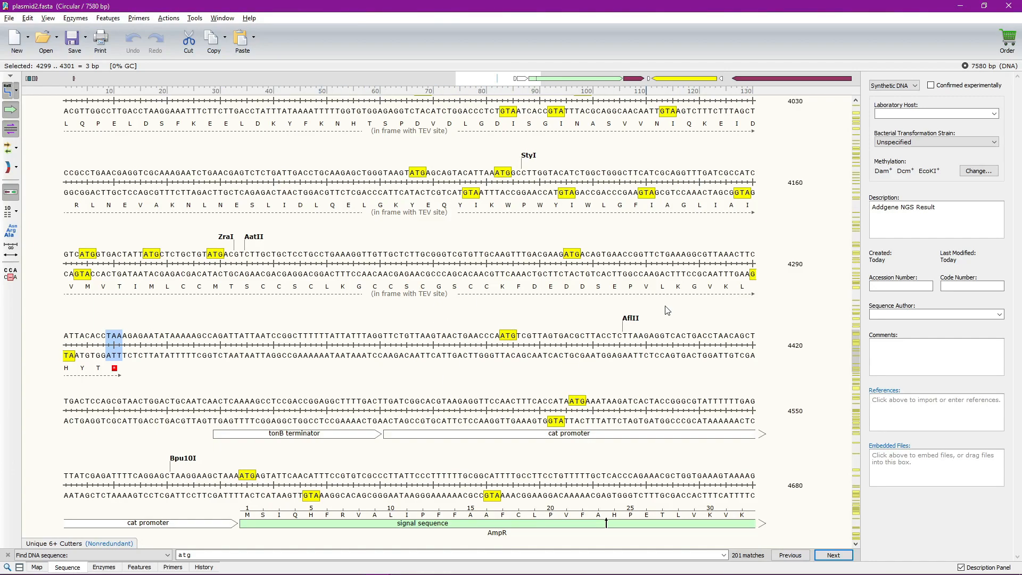
- Revisit the start of the reading frame near the 6xHis tag, then return to its stop codon upstream of the tonB terminator
scroll(857, 352, "up", 1)
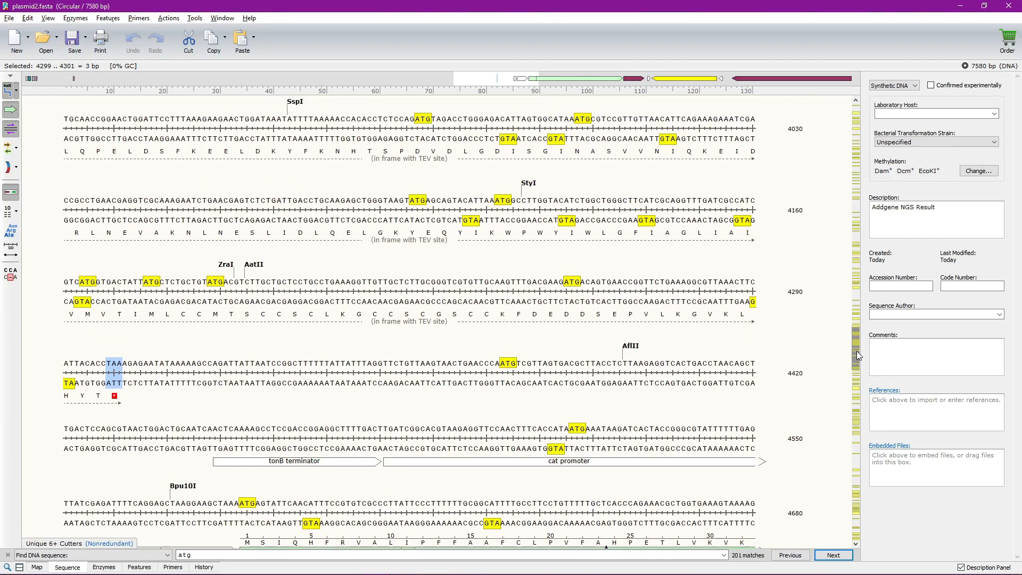
left_click_drag(855, 341, 855, 134)
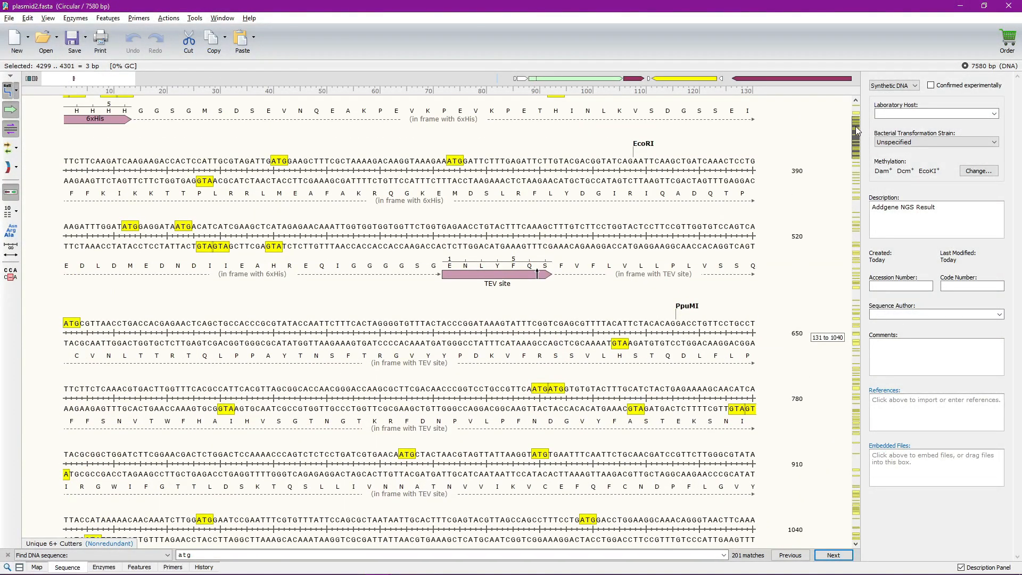
scroll(447, 287, "up", 2)
scroll(445, 170, "up", 1)
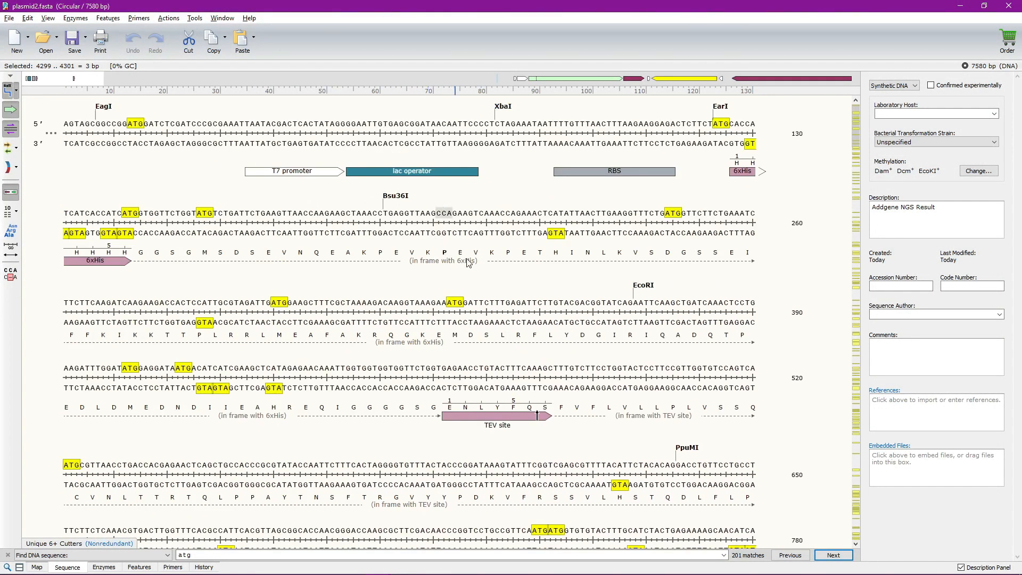
left_click_drag(857, 129, 846, 358)
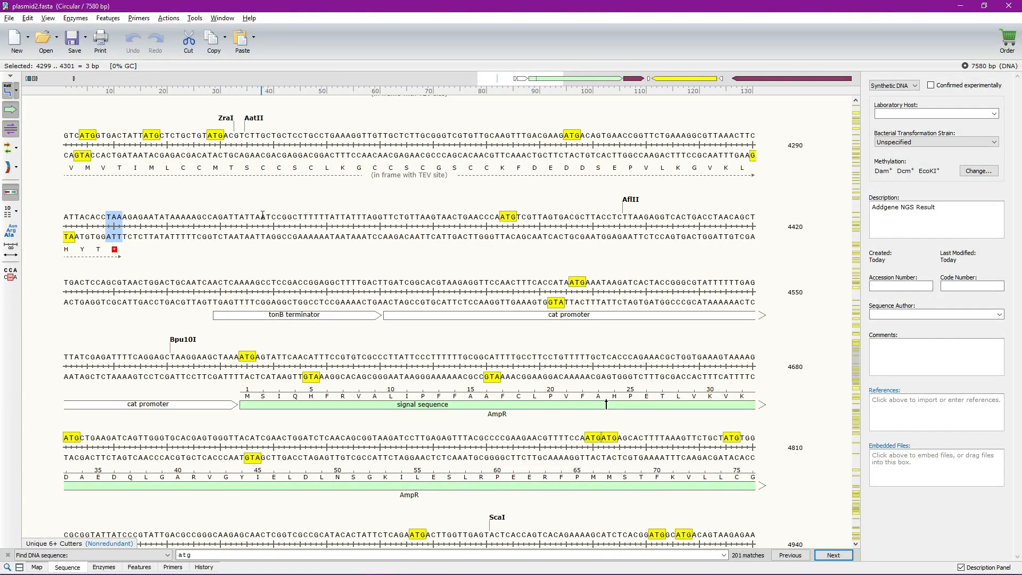
- Highlight the stretch downstream of the stop codon at bases 4320 to 4351, the coding end at 4168 to 4300, and bases 4323 to 4347
mouse_move(212, 219)
left_mouse_down()
mouse_move(393, 216)
mouse_move(208, 231)
mouse_move(219, 230)
left_mouse_up()
left_click(389, 216)
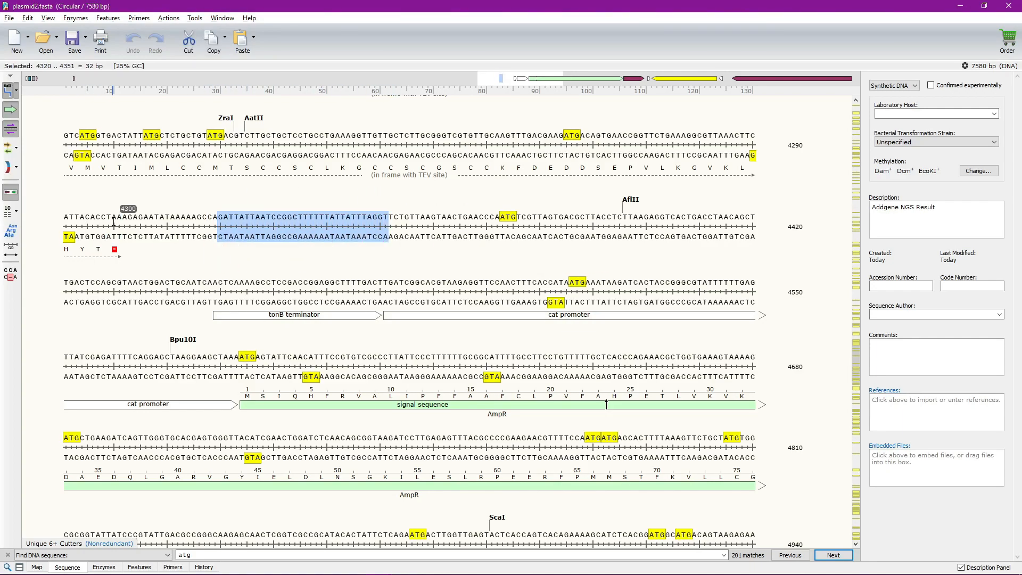
left_click_drag(119, 217, 101, 136)
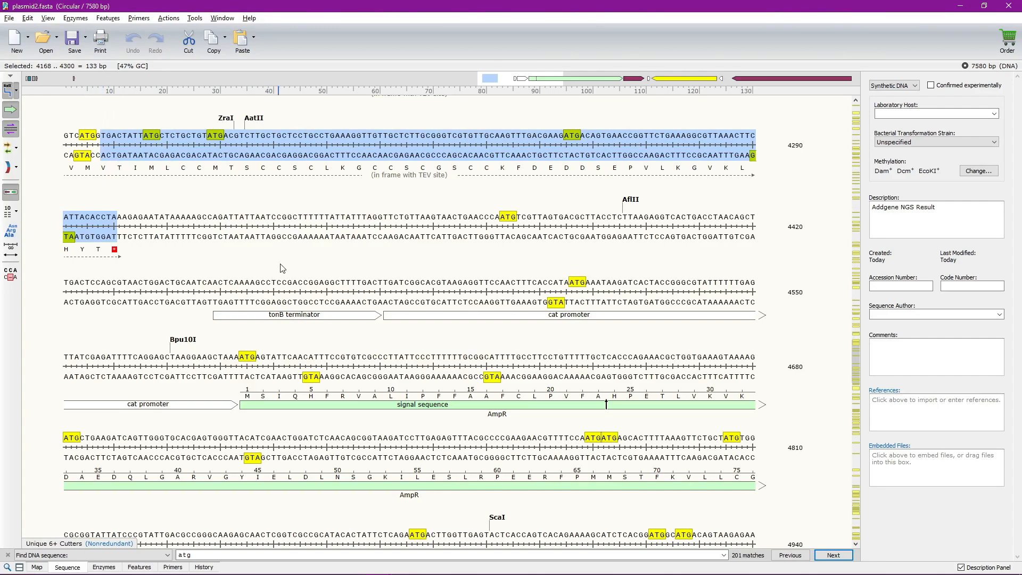
left_click_drag(234, 228, 367, 229)
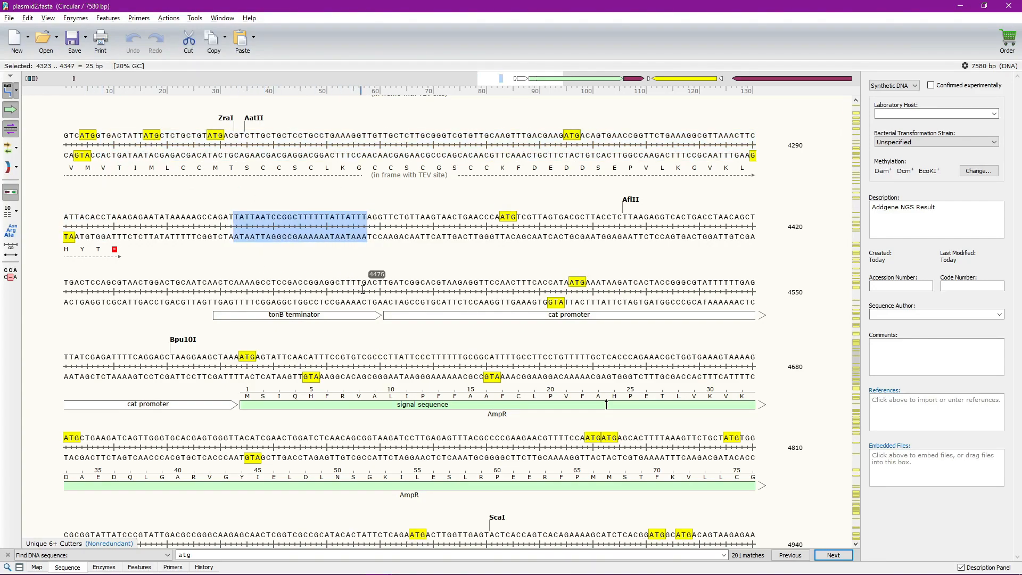
- Return to the start of the sequence and highlight bases 126 to 130 at the beginning of the 6xHis tag
scroll(814, 290, "up", 3)
left_click_drag(857, 347, 857, 128)
left_click_drag(730, 123, 766, 131)
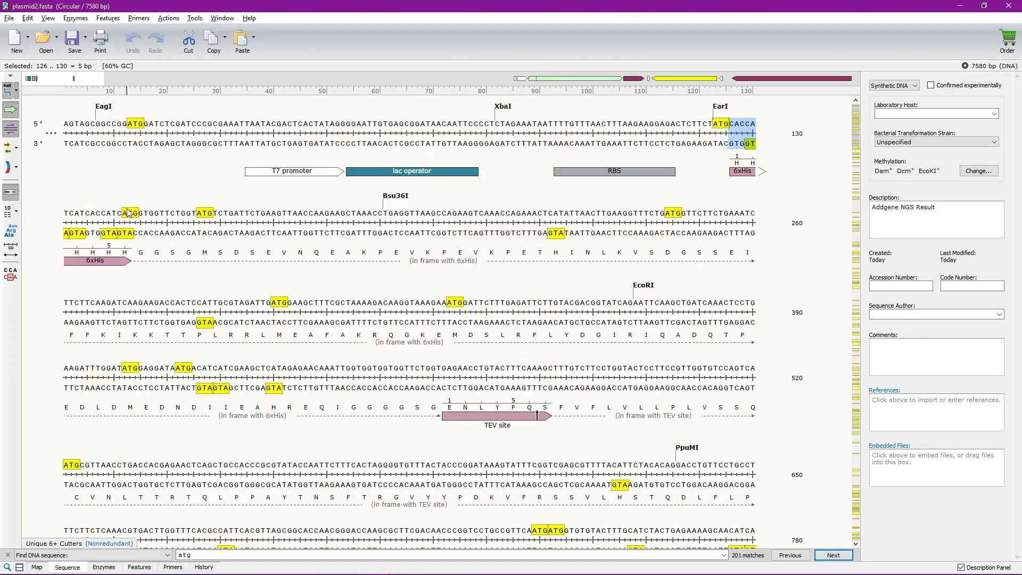
left_click(72, 208)
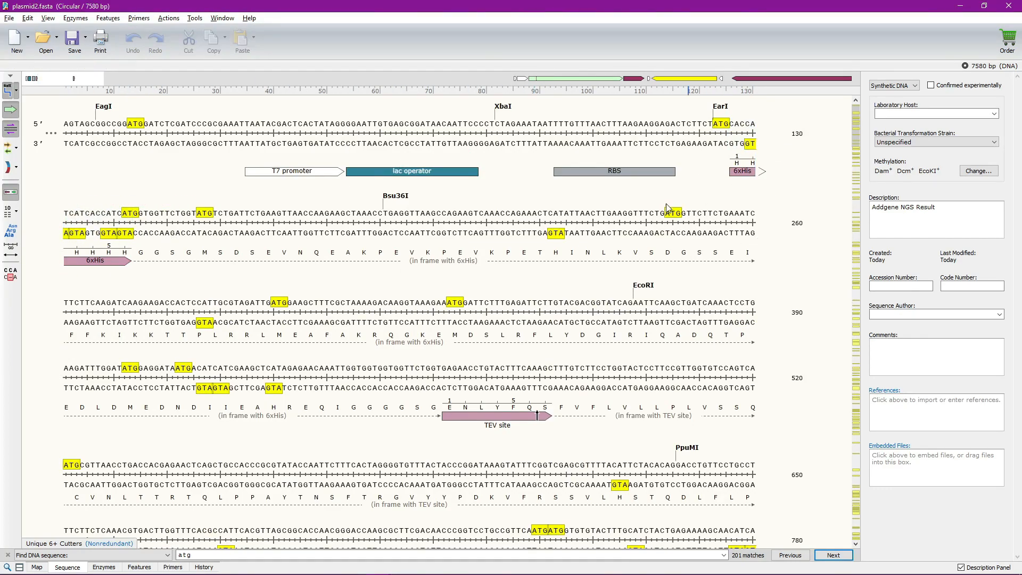
- Skim the coding region in frame with the TEV site, and trace the bases downstream of the 6xHis tag up to base 230
scroll(711, 224, "down", 5)
scroll(600, 239, "down", 12)
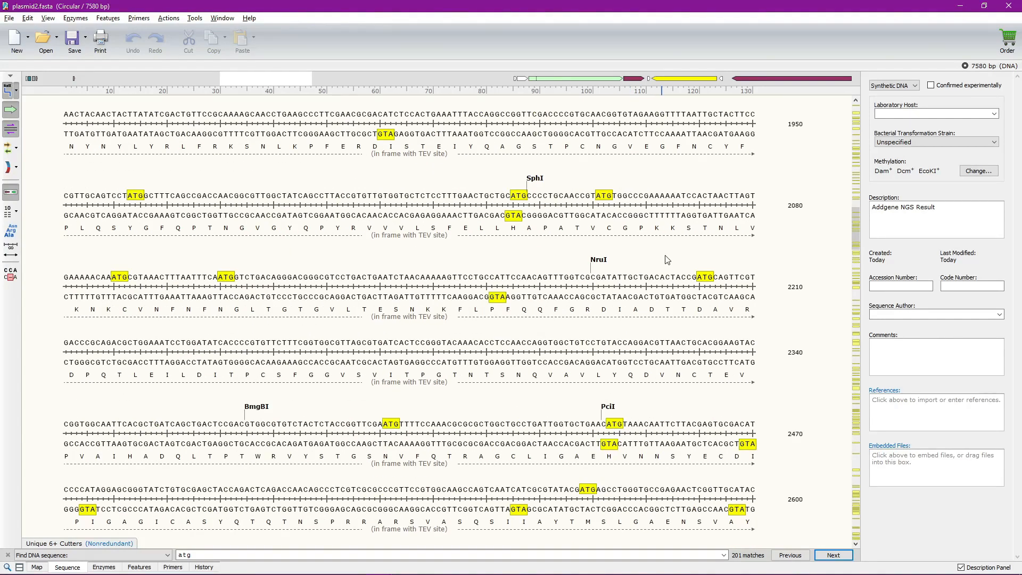
left_click_drag(857, 228, 868, 104)
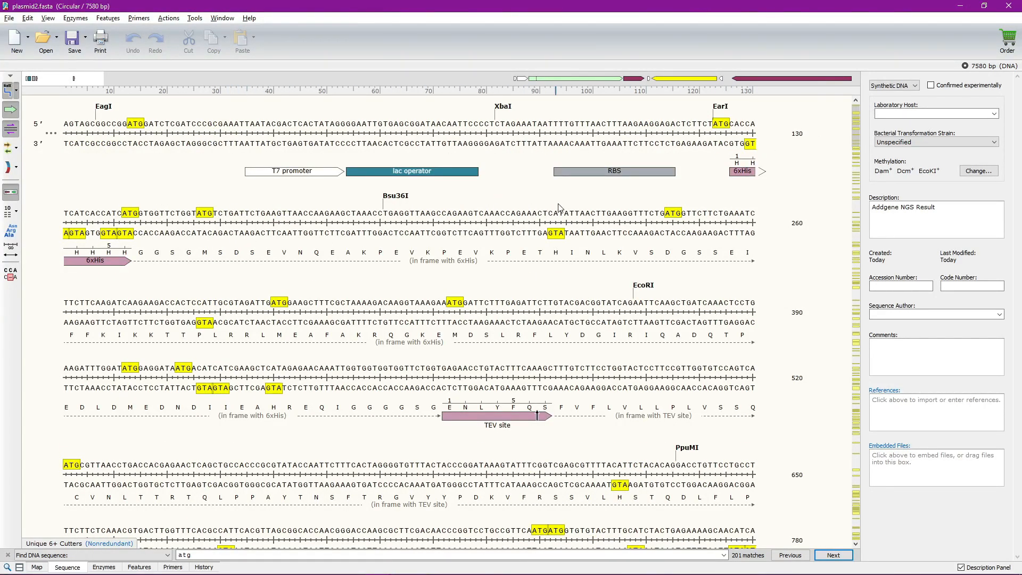
left_click_drag(288, 216, 564, 217)
left_click(597, 217)
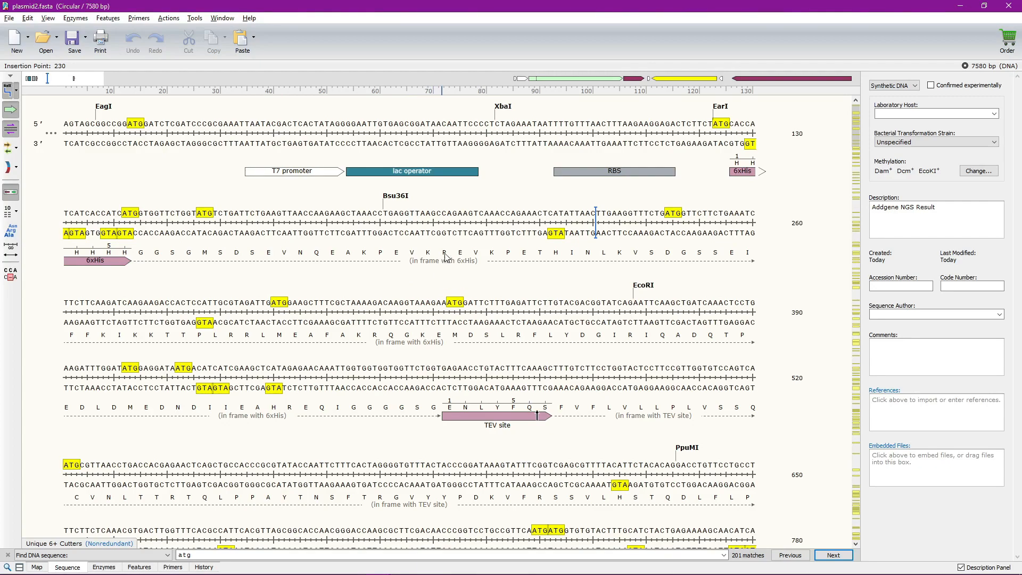
- Examine the translated region between the 6xHis tag and the TEV site, including the TEV site feature itself
scroll(484, 240, "down", 3)
scroll(493, 230, "up", 3)
scroll(600, 268, "down", 1)
scroll(582, 264, "up", 1)
scroll(644, 368, "down", 1)
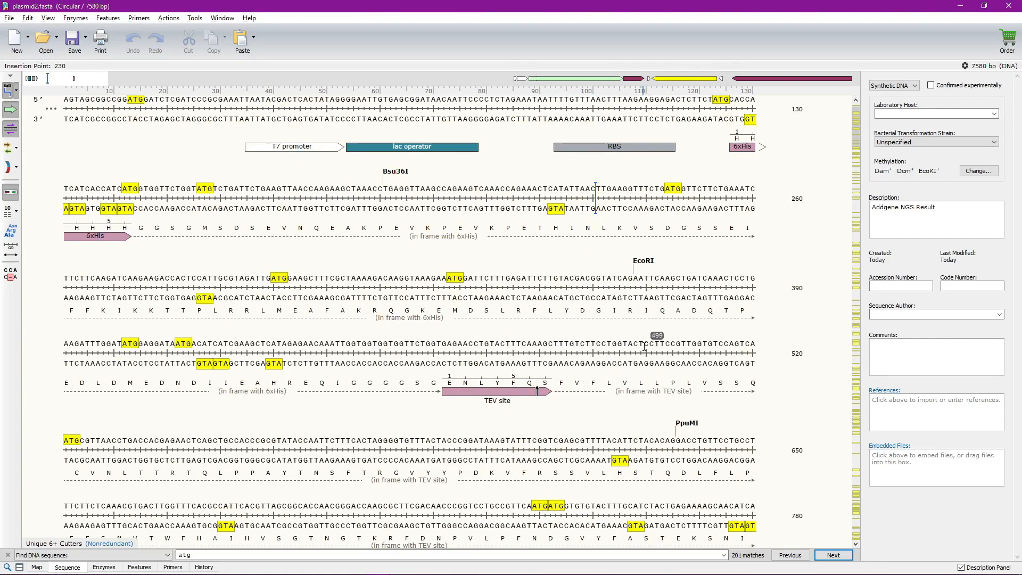
scroll(723, 272, "up", 1)
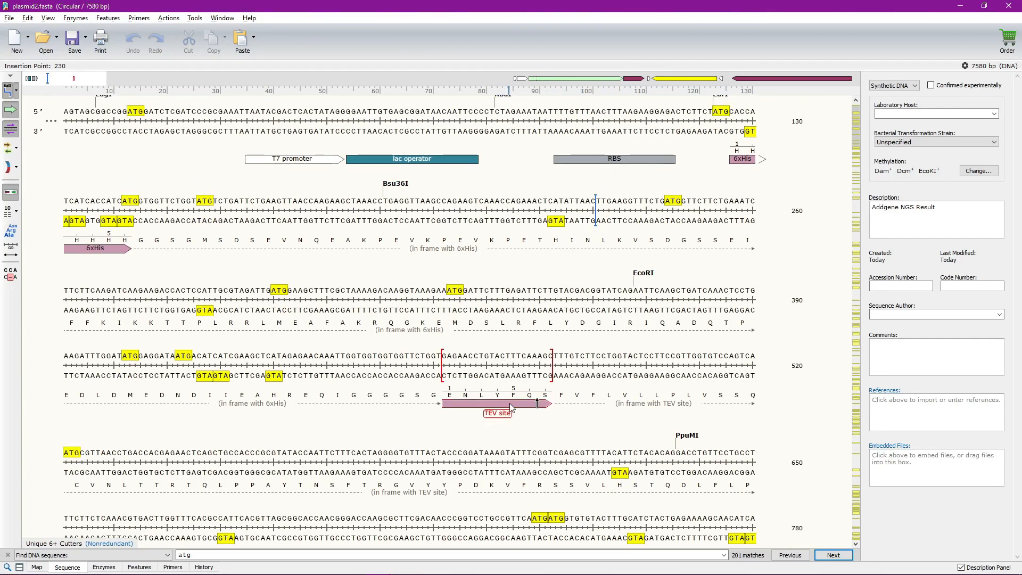
left_click(507, 416)
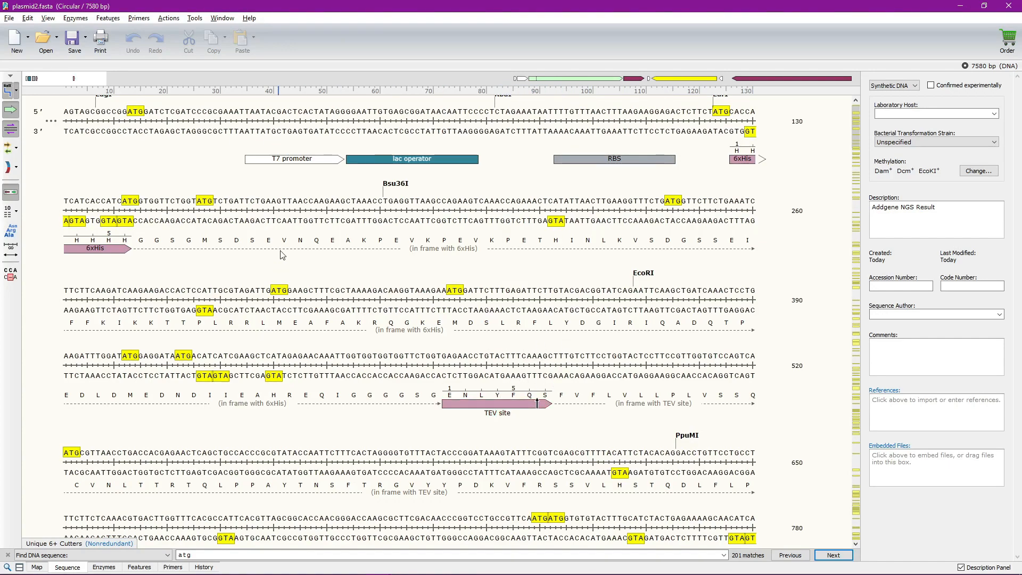
- Highlight bases 126 to 142 over the 6xHis tag and bases 463 to 483 over the TEV site
left_click_drag(126, 200, 728, 137)
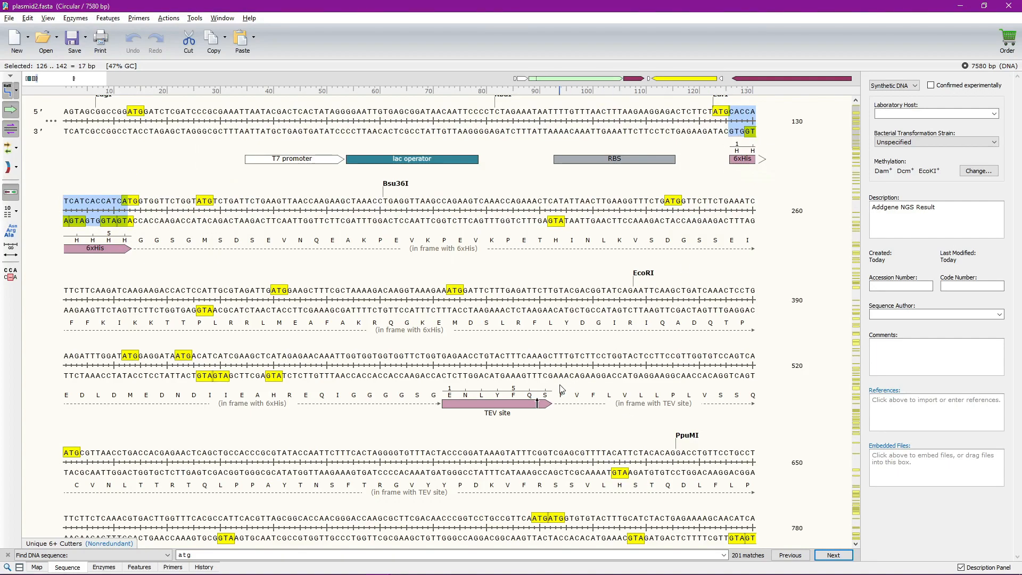
mouse_move(550, 362)
left_mouse_down()
mouse_move(430, 362)
mouse_move(557, 359)
left_mouse_up()
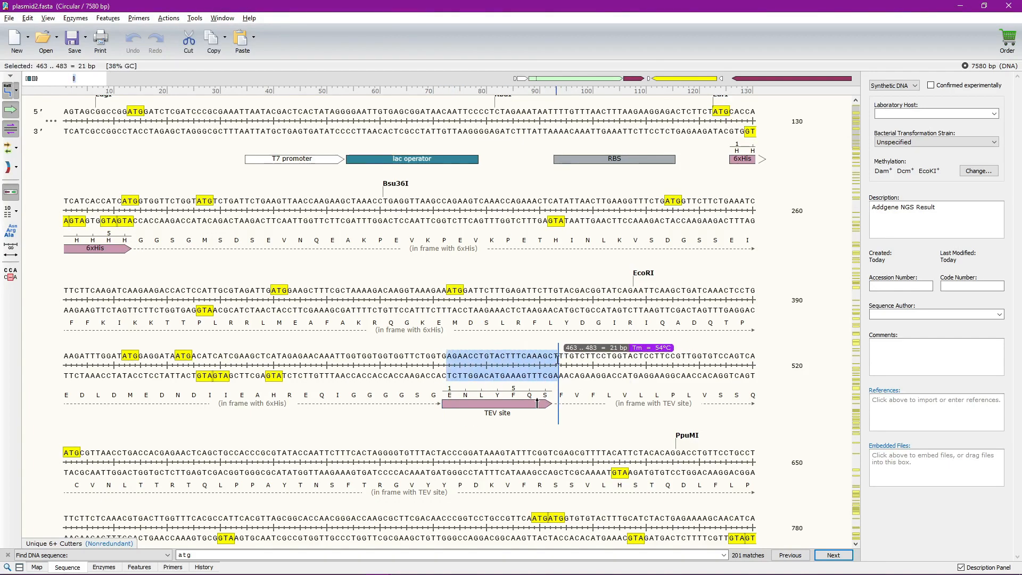
left_click(558, 360)
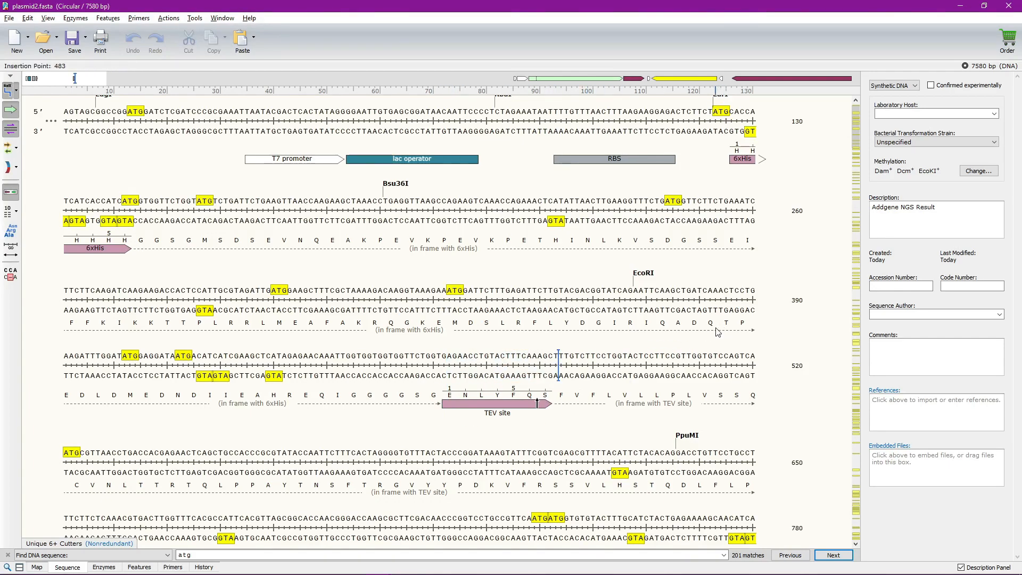
- Highlight the coding bases directly downstream of the TEV site, up to the end of the row at base 520
scroll(611, 351, "down", 1)
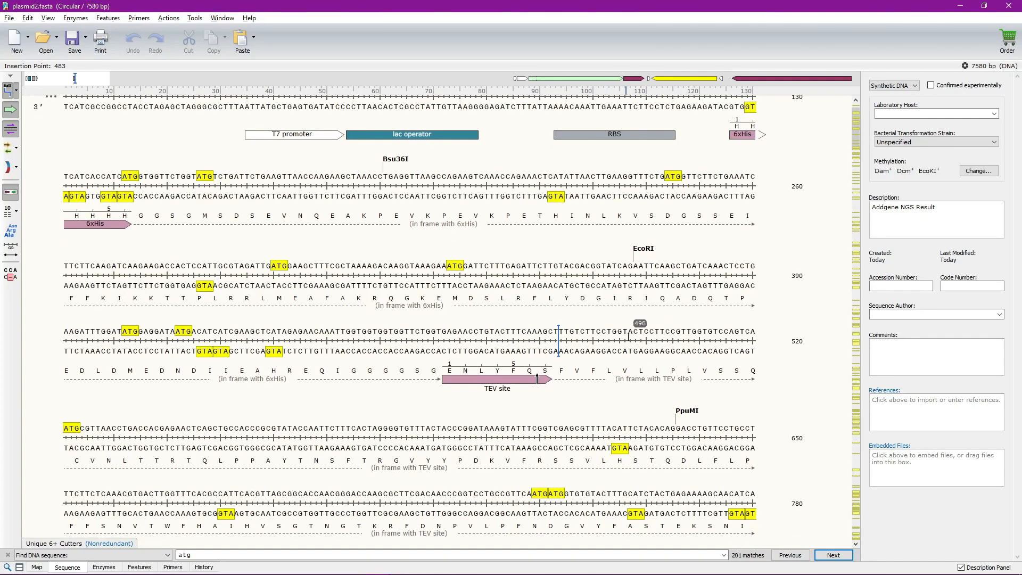
left_click(585, 340)
left_click_drag(569, 333, 756, 341)
left_click(663, 320)
left_click_drag(574, 333, 681, 334)
left_click(681, 335)
key("alt+Tab")
left_click(271, 187)
- Go past the stop codon to the tonB terminator and AmpR region, and highlight bases 4481 to 4550 of the cat promoter
scroll(484, 410, "down", 20)
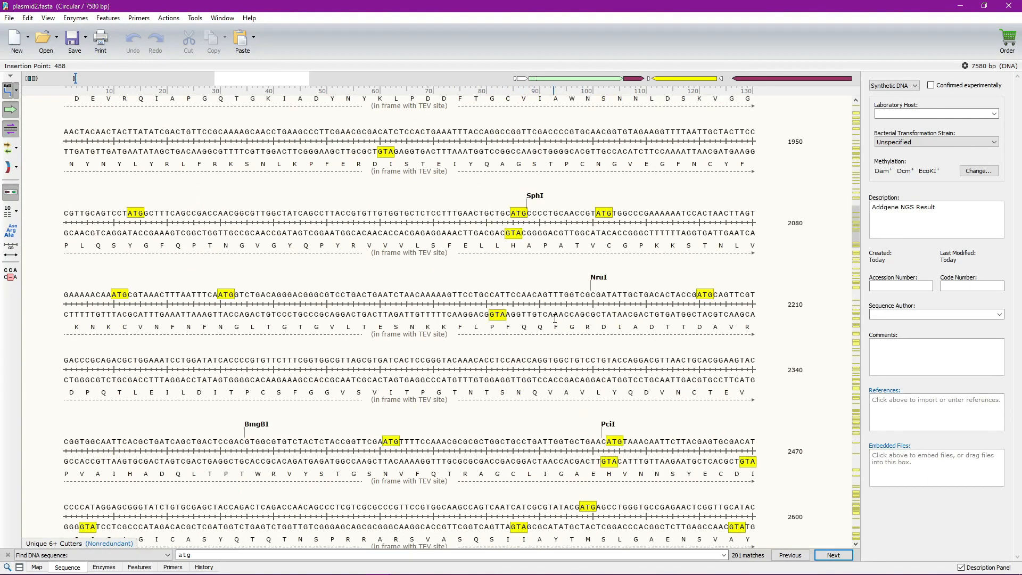
scroll(556, 319, "down", 6)
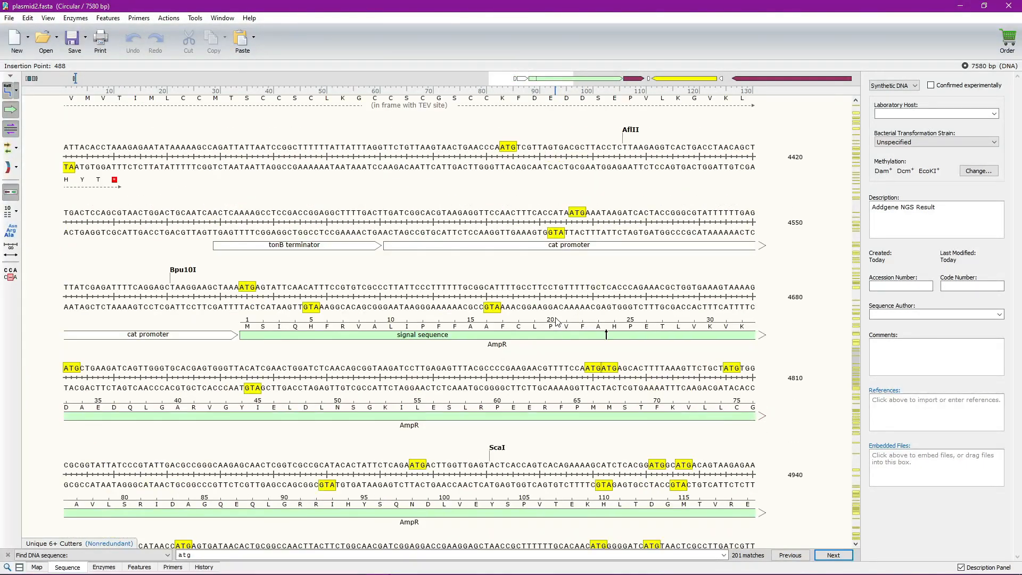
scroll(555, 319, "up", 1)
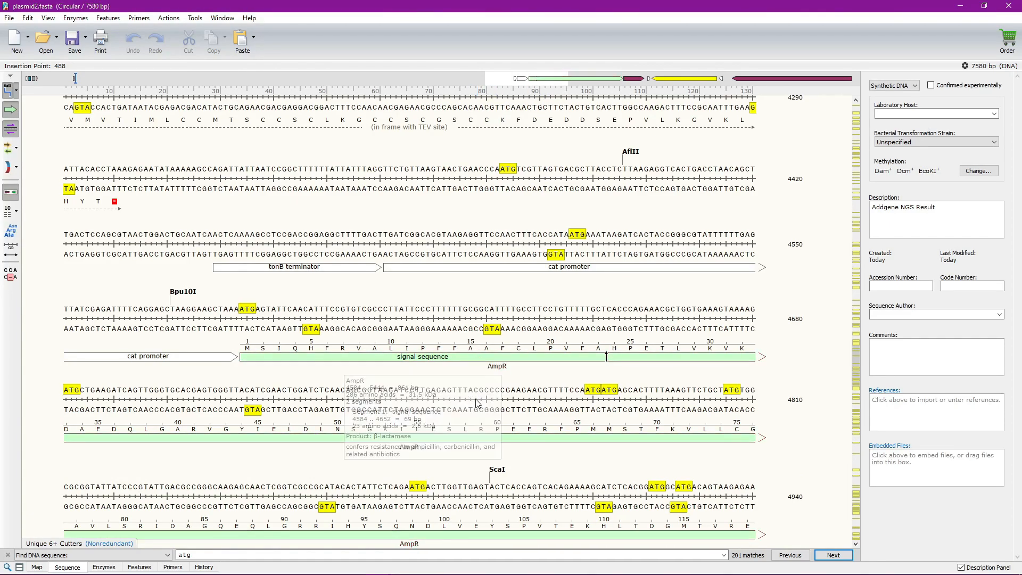
scroll(500, 357, "down", 1)
scroll(524, 343, "up", 1)
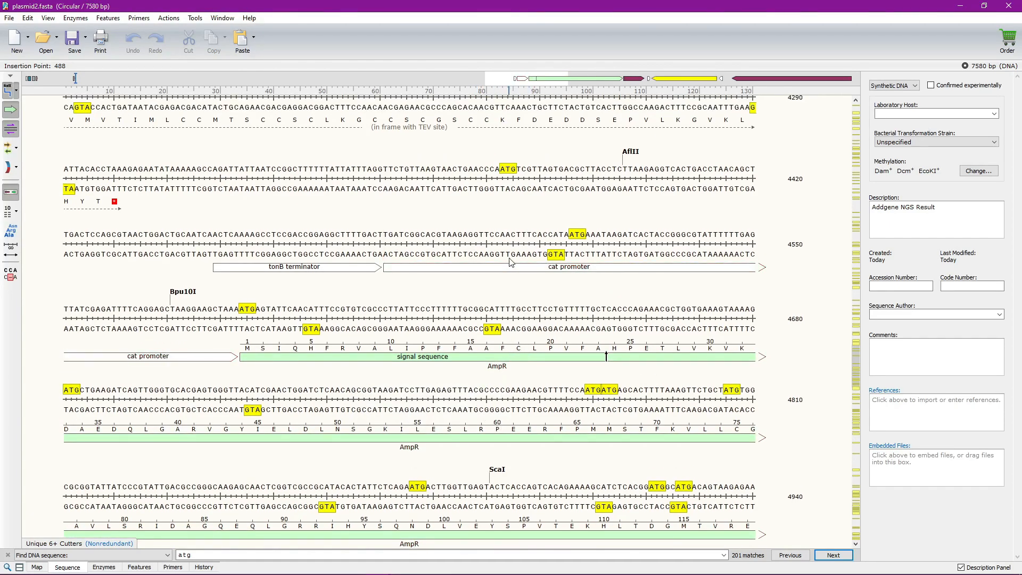
left_click(407, 256)
left_click_drag(385, 239, 780, 256)
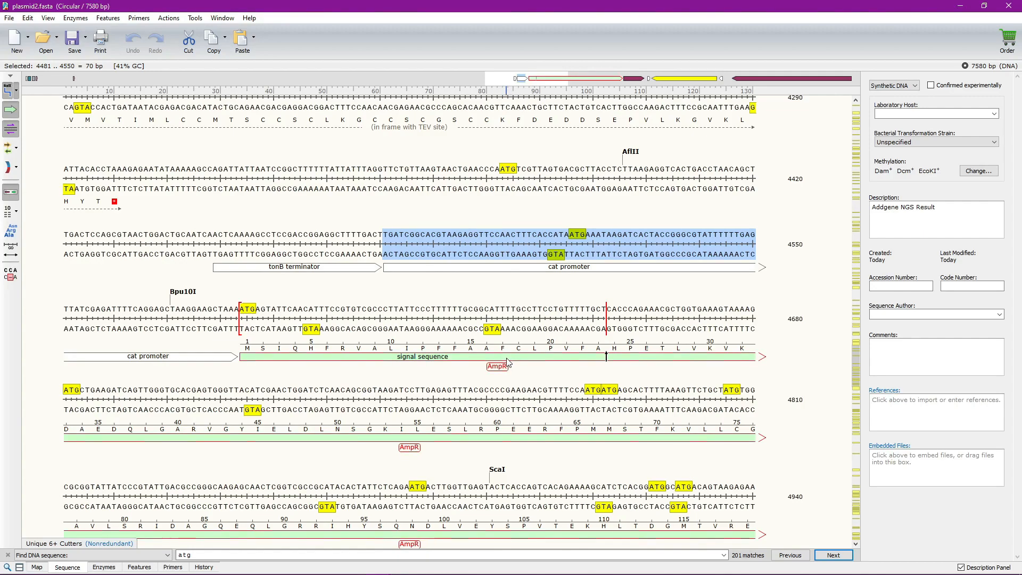
- Skim the lacI gene up to the end of the sequence and highlight the T3Te terminator beside the ori
left_click_drag(859, 359, 858, 523)
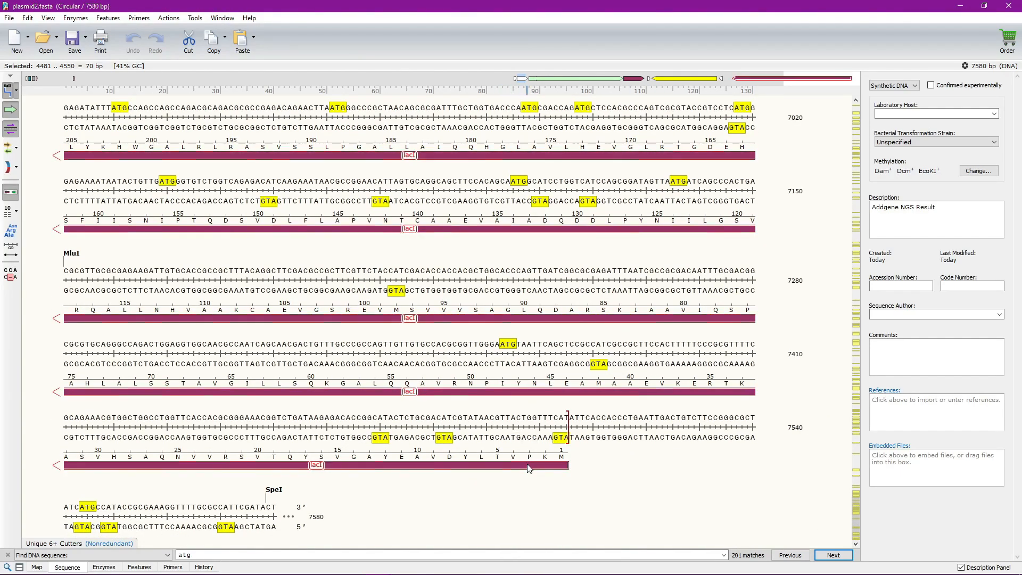
scroll(531, 465, "up", 10)
left_click(415, 240)
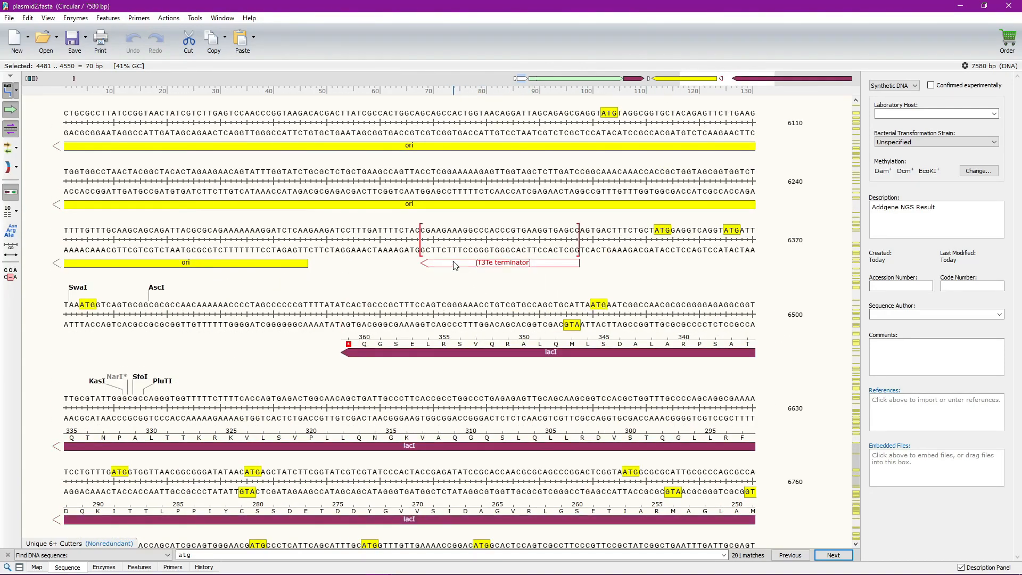
left_click_drag(416, 246, 590, 242)
- Trace the last bases of the plasmid after the SpeI site and place the insertion point at base 7540
scroll(482, 322, "down", 10)
left_click_drag(276, 512, 181, 512)
left_click(784, 415)
- Return to the start of the sequence and place the insertion point at base 366, just before the EcoRI site
scroll(784, 415, "up", 20)
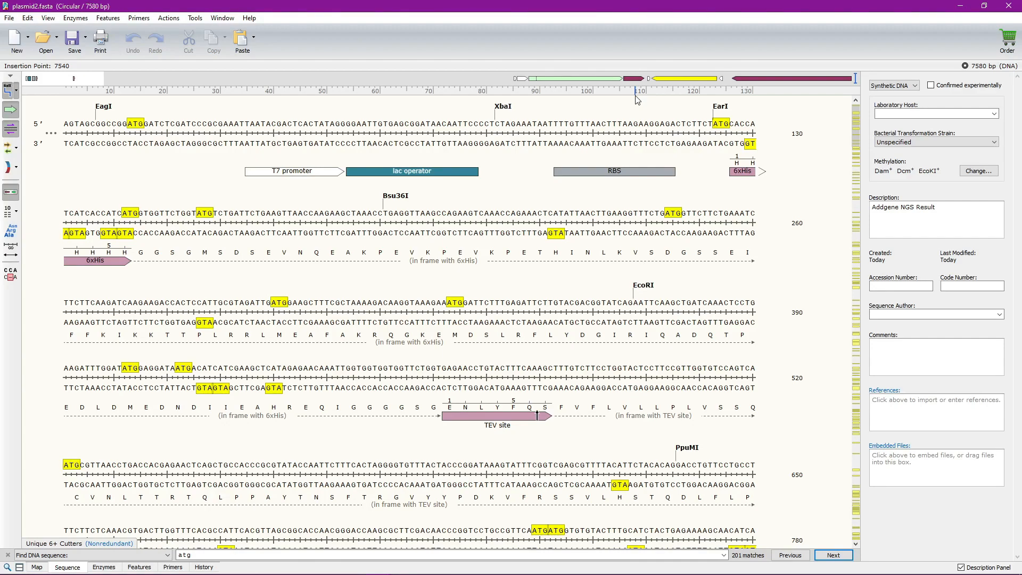
scroll(857, 131, "down", 5)
scroll(856, 130, "up", 5)
left_click(569, 301)
scroll(611, 308, "down", 3)
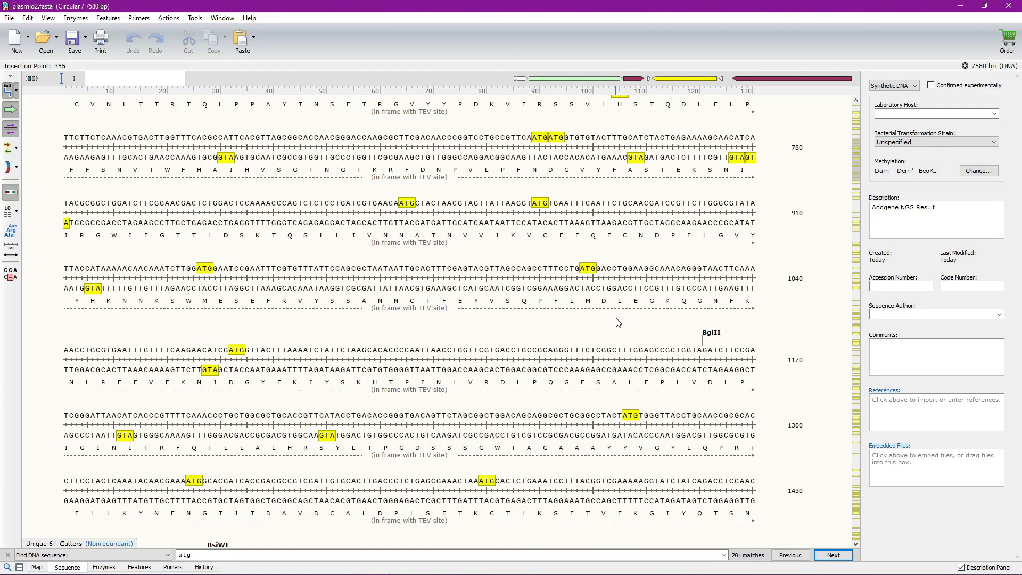
scroll(588, 290, "up", 3)
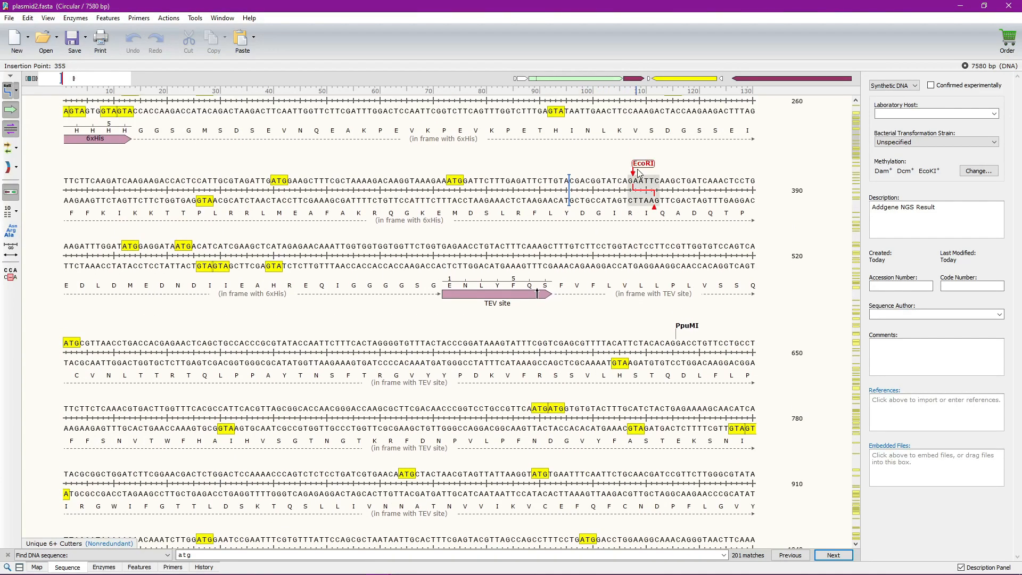
left_click(627, 306)
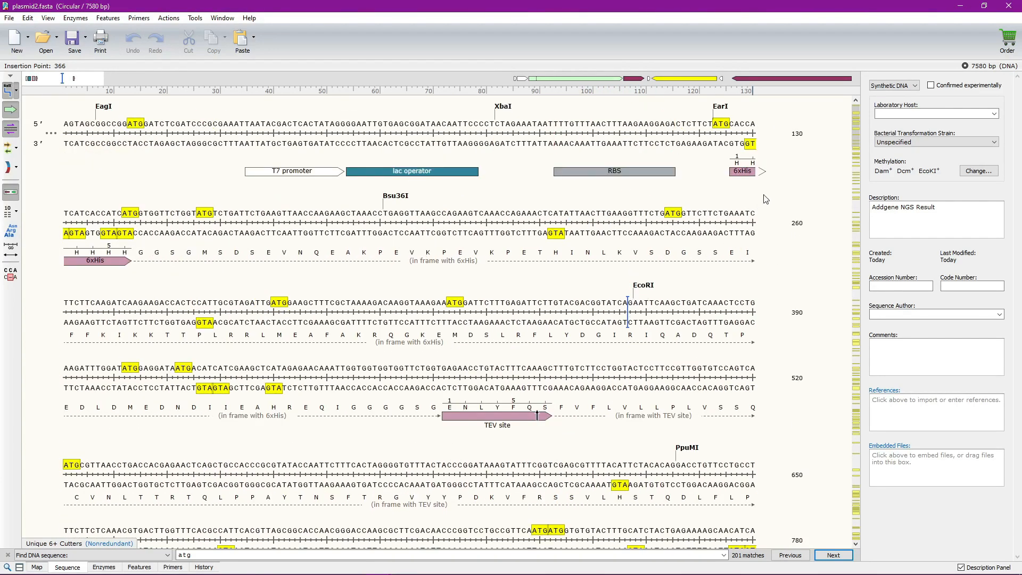
left_click(616, 308)
- Switch to the Chrome browser and search the web in a new tab for "spike protein sars-cov-2 sequence"
key("alt+Tab")
left_click(778, 181)
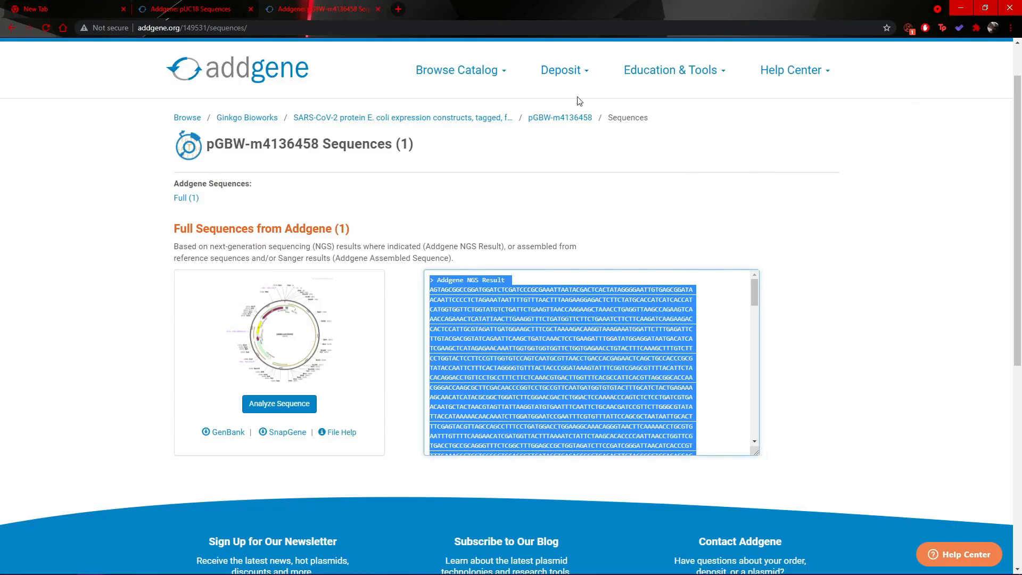
left_click(396, 7)
type("spike protein sars-cov-2 sequence")
key("Return")
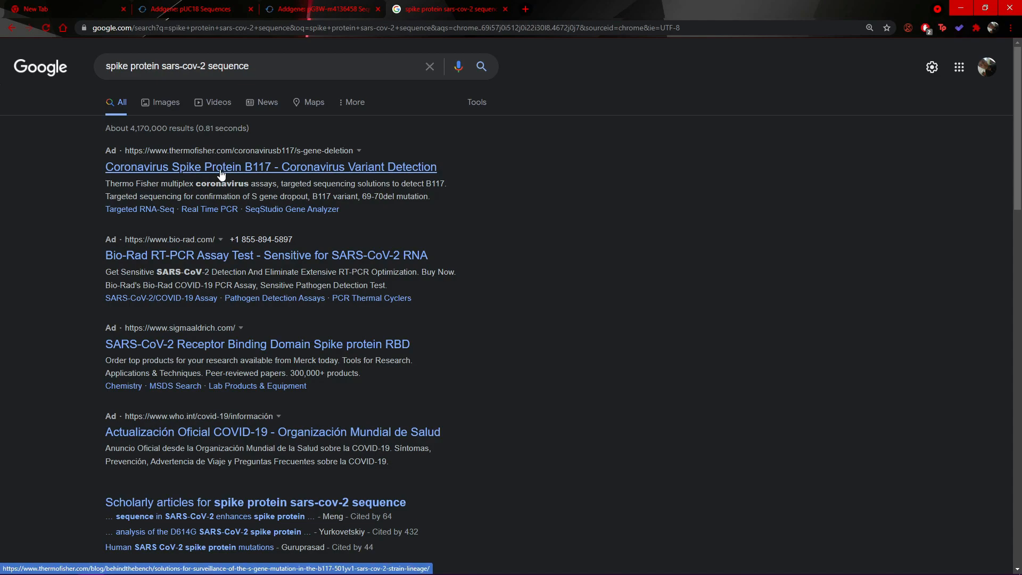
- Open the NCBI Gene result for the surface glycoprotein in its own tab and close the Thermo Fisher ad page
middle_click(221, 175)
scroll(325, 351, "down", 5)
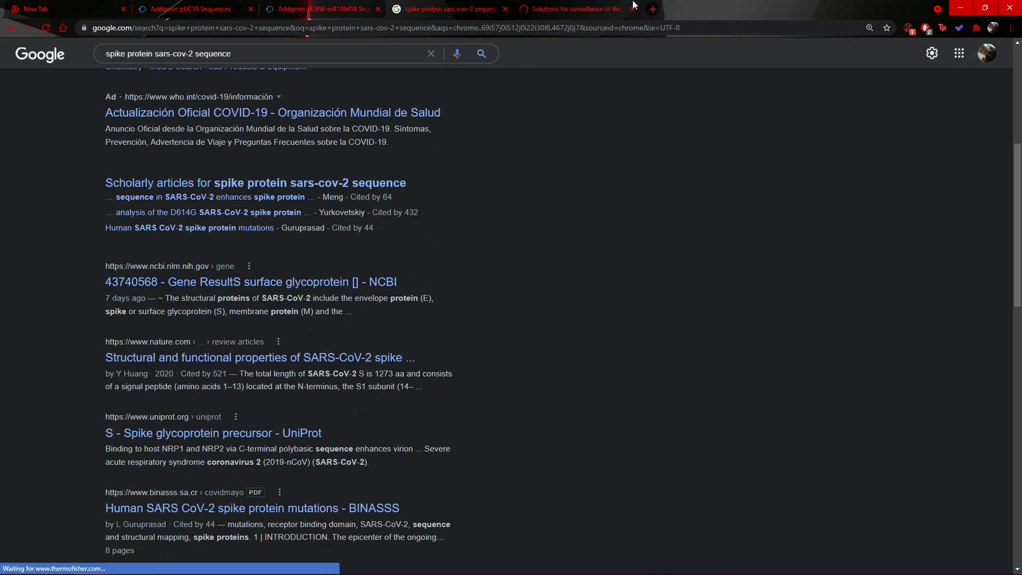
middle_click(250, 282)
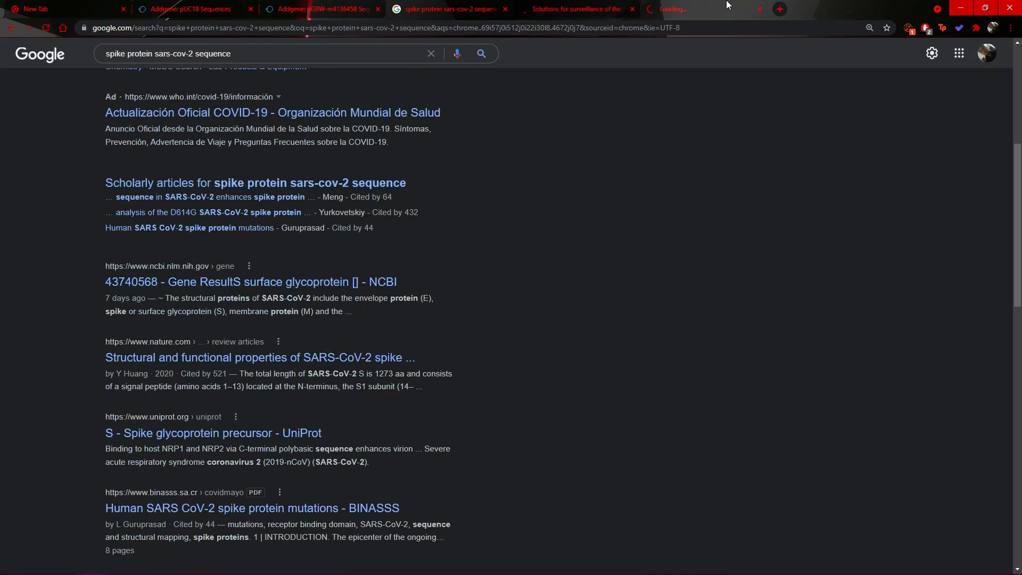
left_click(722, 9)
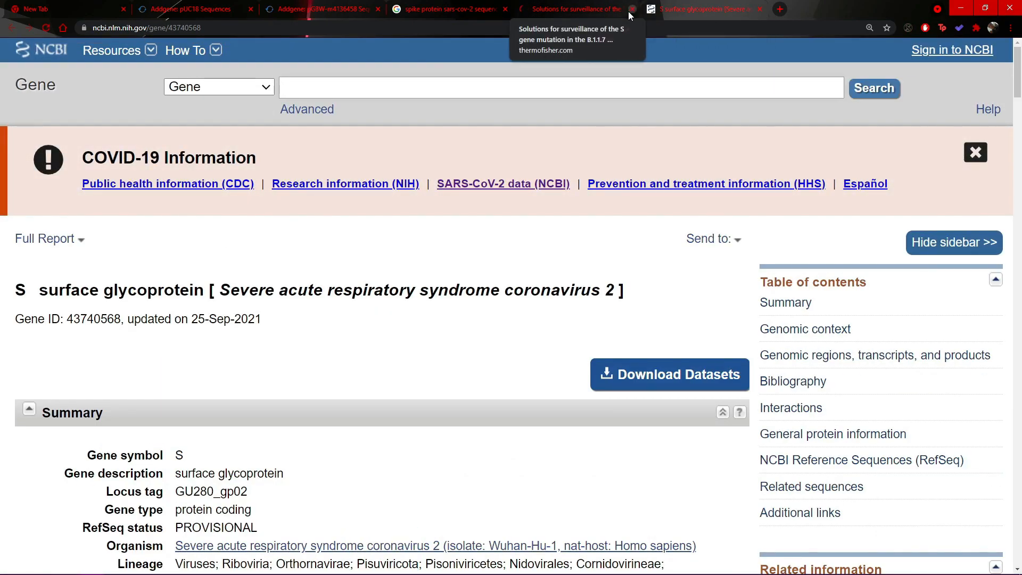
left_click(632, 9)
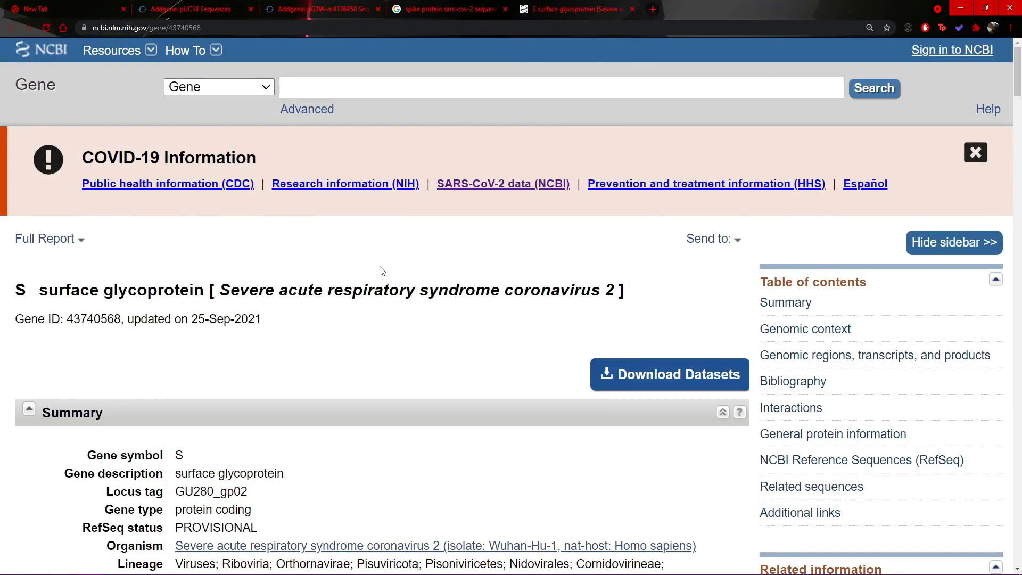
- Skim the gene summary and genomic context of the SARS-CoV-2 surface glycoprotein page
scroll(378, 261, "down", 6)
scroll(255, 206, "up", 4)
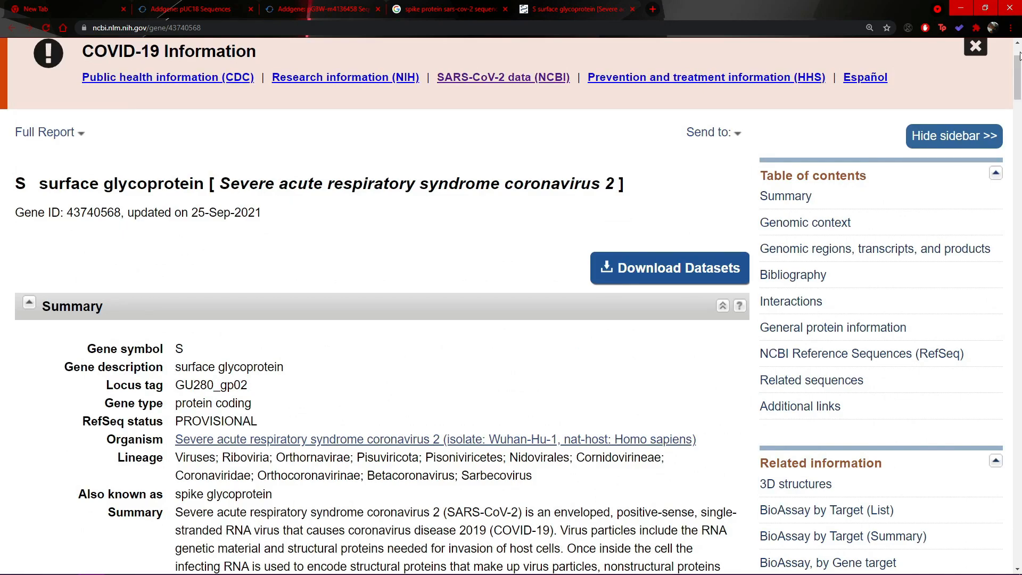
scroll(1020, 53, "up", 2)
scroll(435, 277, "down", 10)
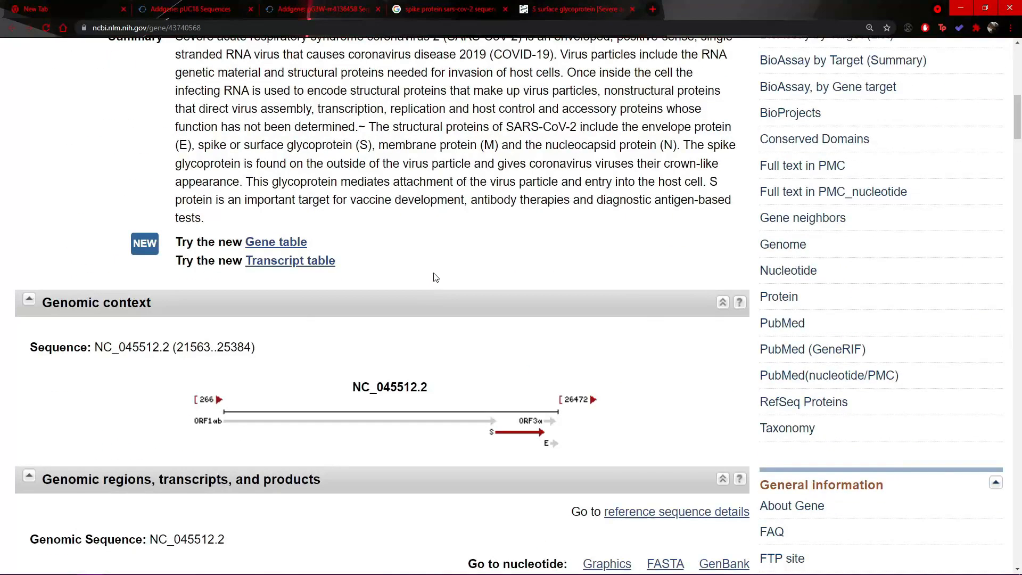
scroll(435, 277, "up", 8)
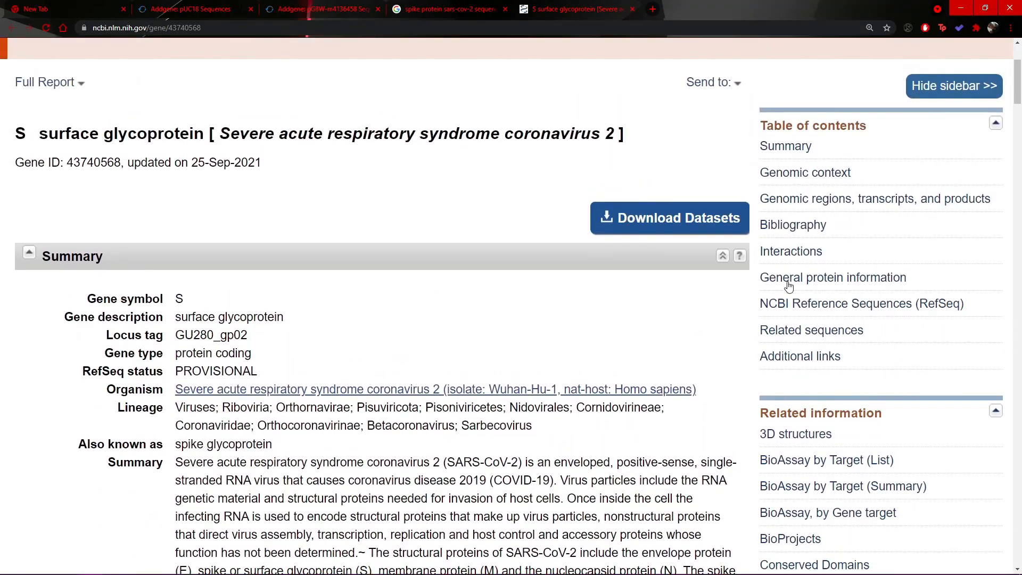
- Go to the NCBI Reference Sequences section and open protein record YP_009724390.1 in a new tab
left_click(802, 304)
scroll(224, 304, "down", 3)
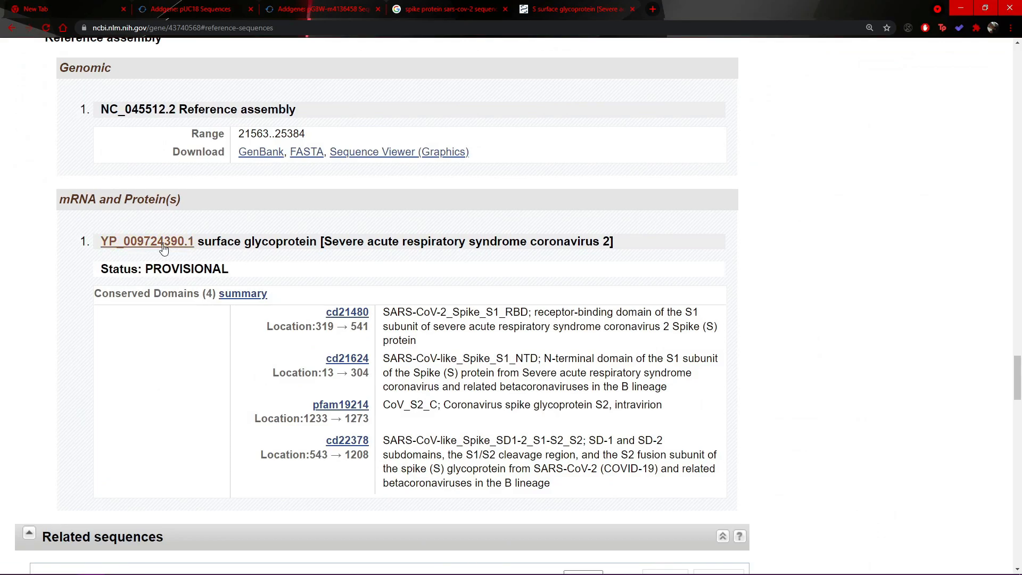
middle_click(147, 241)
left_click(679, 5)
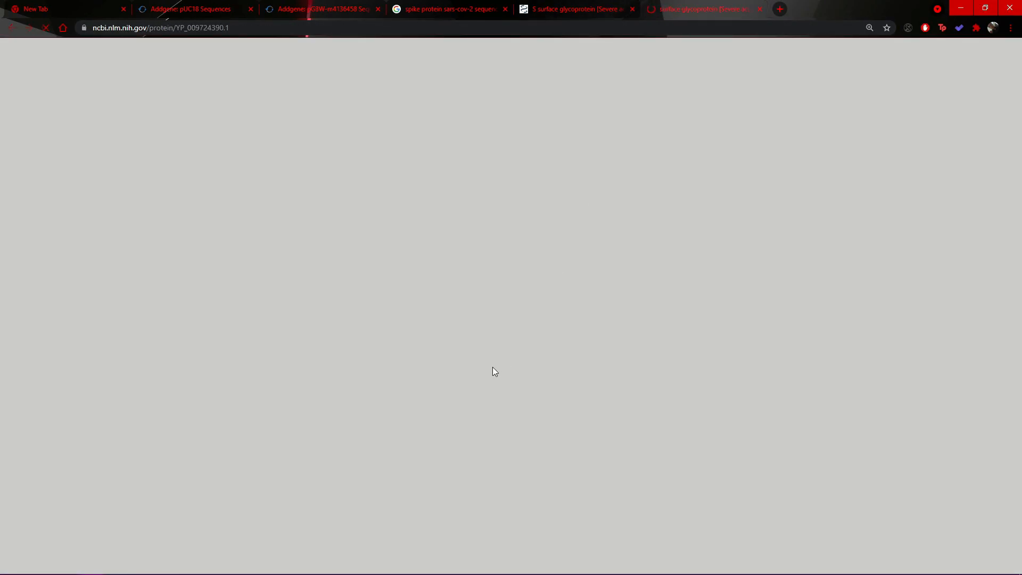
- Find the amino acid sequence under ORIGIN in the protein record and highlight its first residues, mfvflv
scroll(372, 410, "down", 15)
scroll(392, 393, "down", 20)
scroll(255, 293, "up", 5)
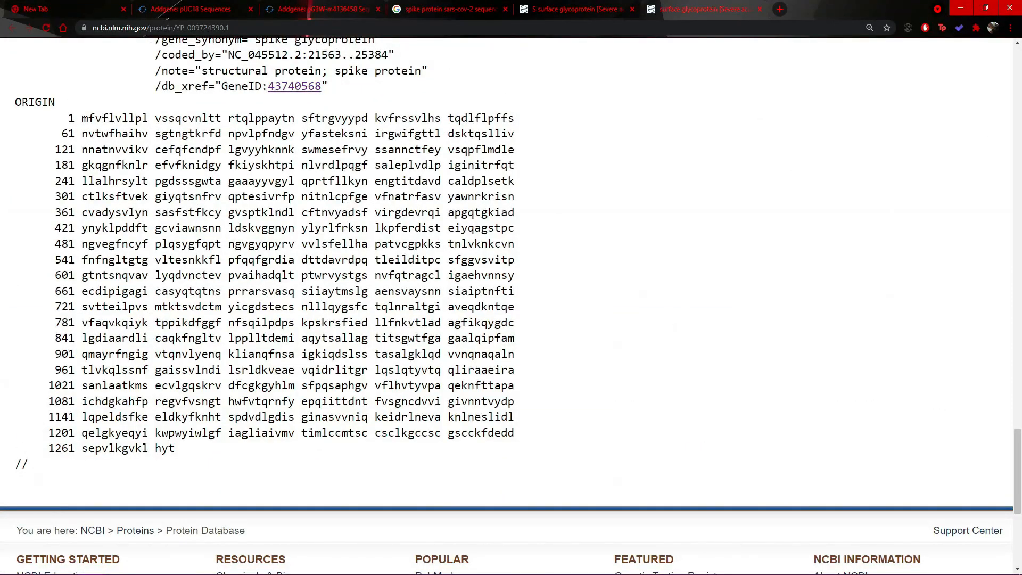
left_click_drag(83, 117, 105, 117)
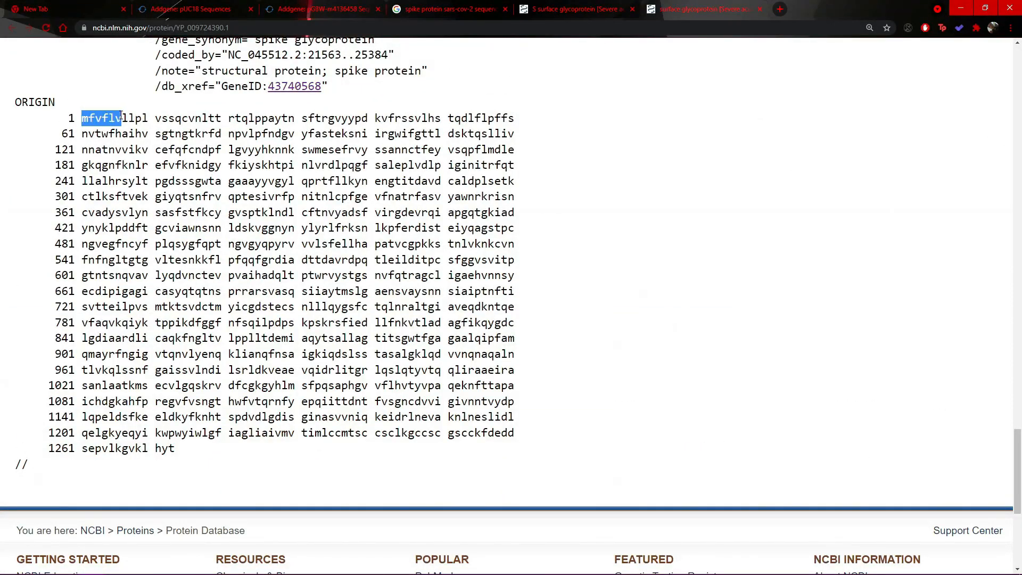
- Switch to SnapGene Viewer and compare the residues downstream of the TEV site with the start of the NCBI protein sequence
key("alt+Tab")
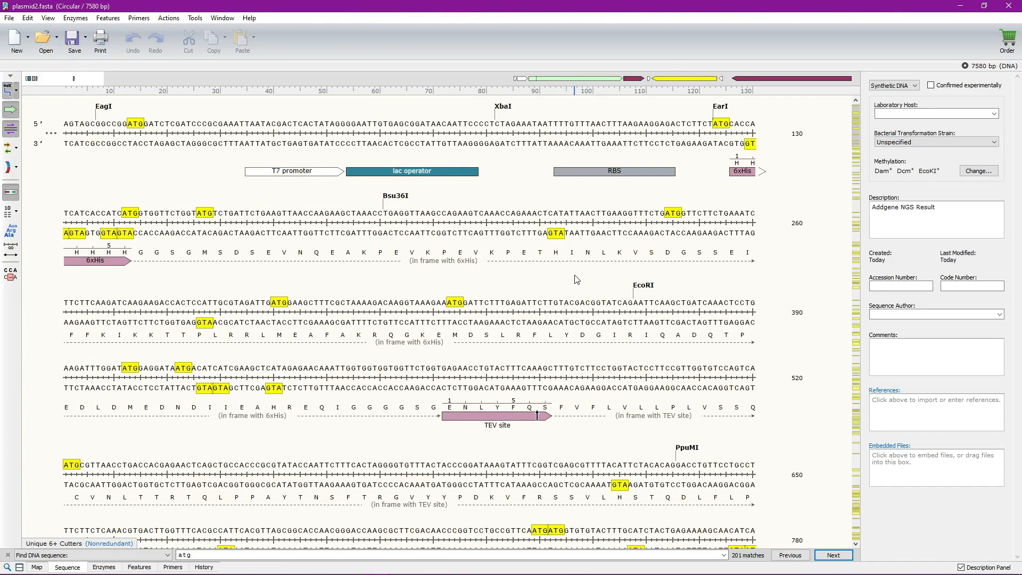
scroll(600, 362, "down", 1)
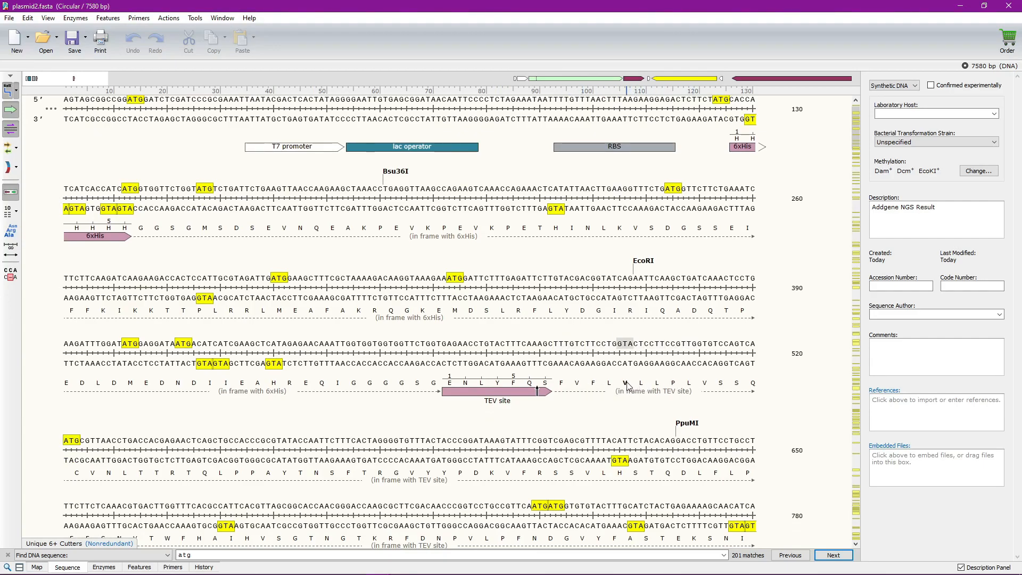
key("alt+Tab")
double_click(88, 118)
key("alt+Tab")
- Step one by one through the residues F, V, F, L and V right after the TEV site
left_click(577, 383)
left_click(593, 383)
left_click(609, 383)
left_click(625, 383)
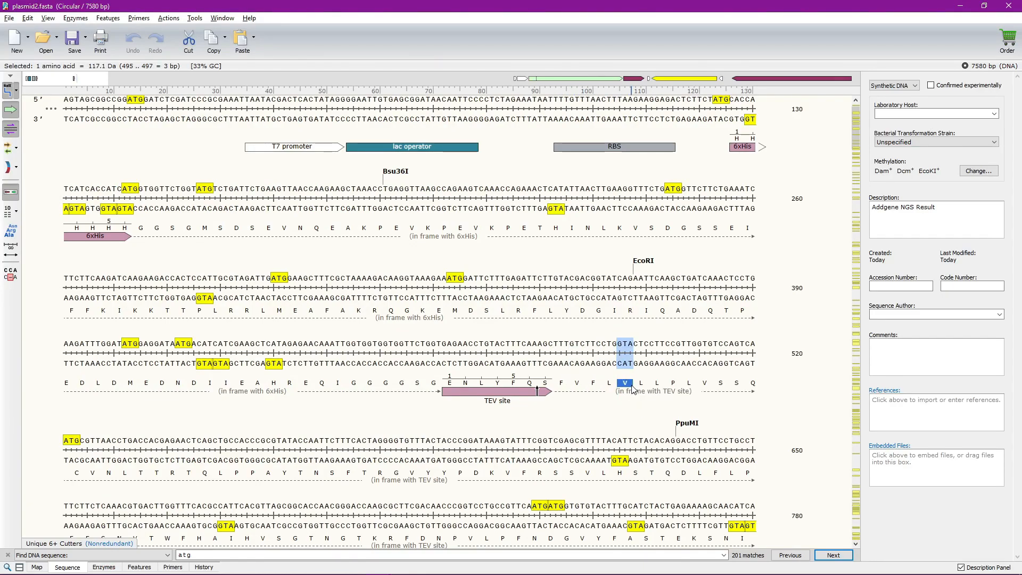
left_click(561, 383)
left_click(577, 383)
left_click(593, 383)
left_click(609, 383)
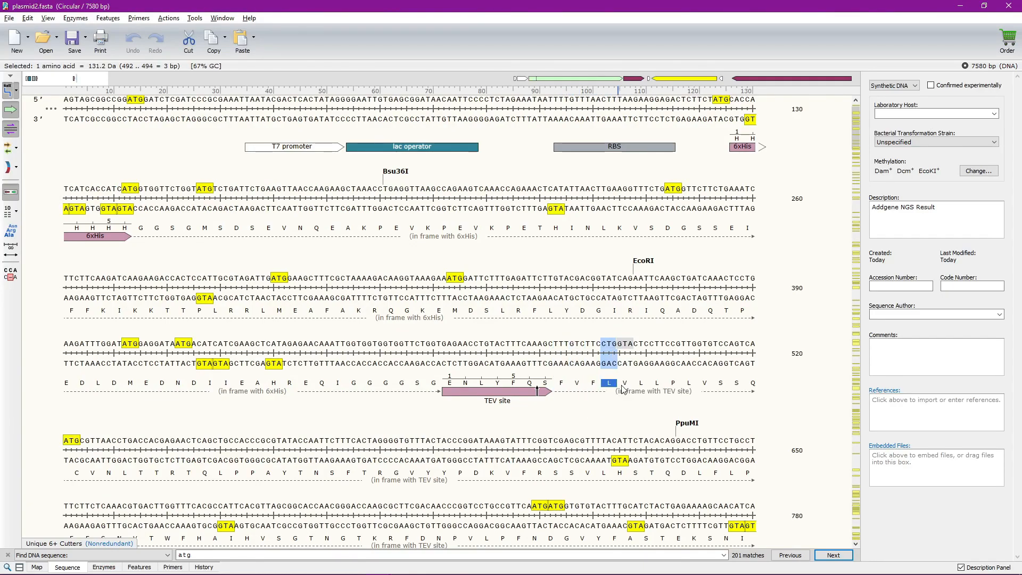
left_click(625, 384)
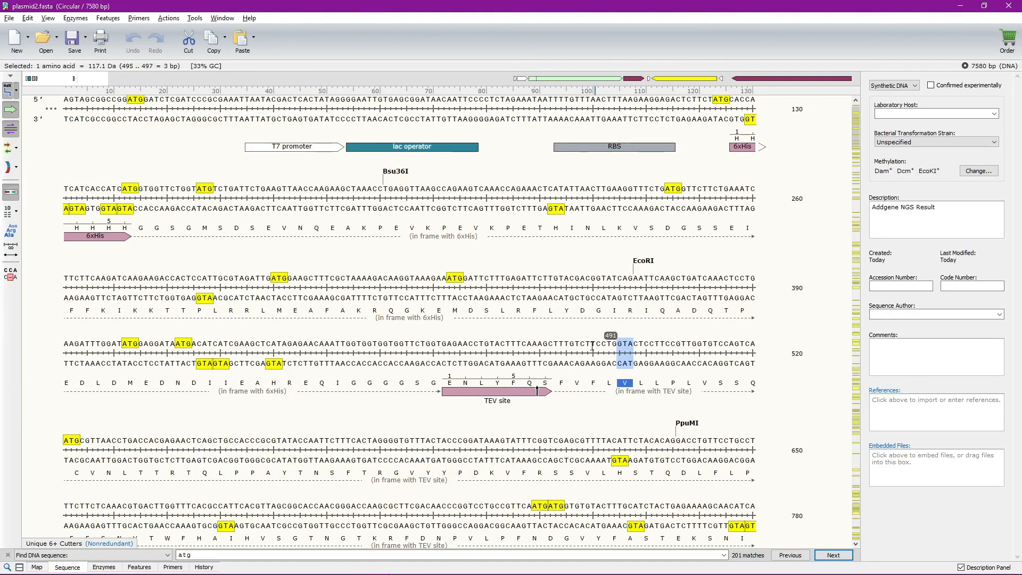
- Highlight bases 483 to 520, the start of the spike coding sequence after the TEV site
left_click(558, 346)
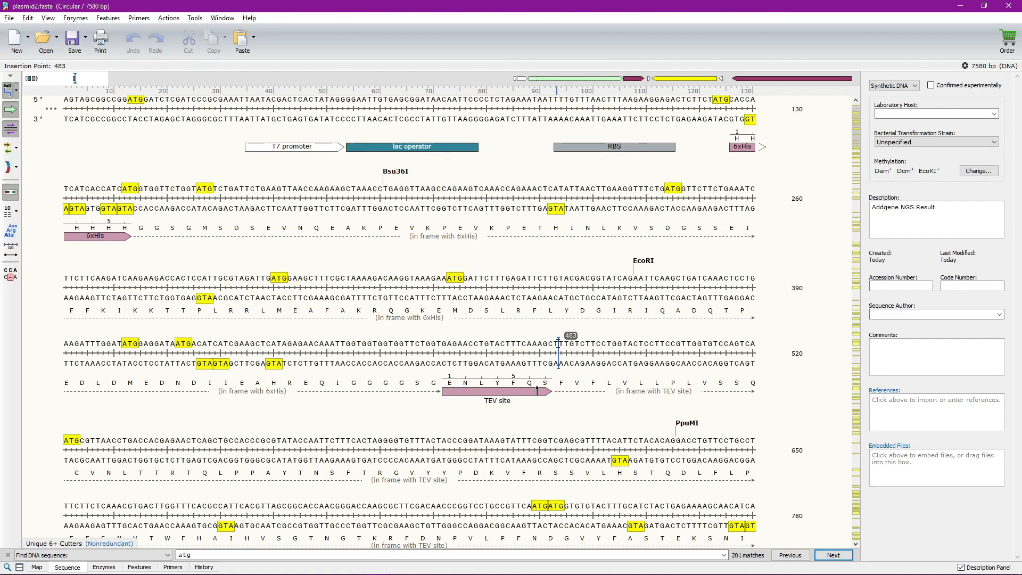
left_click_drag(557, 343, 841, 343)
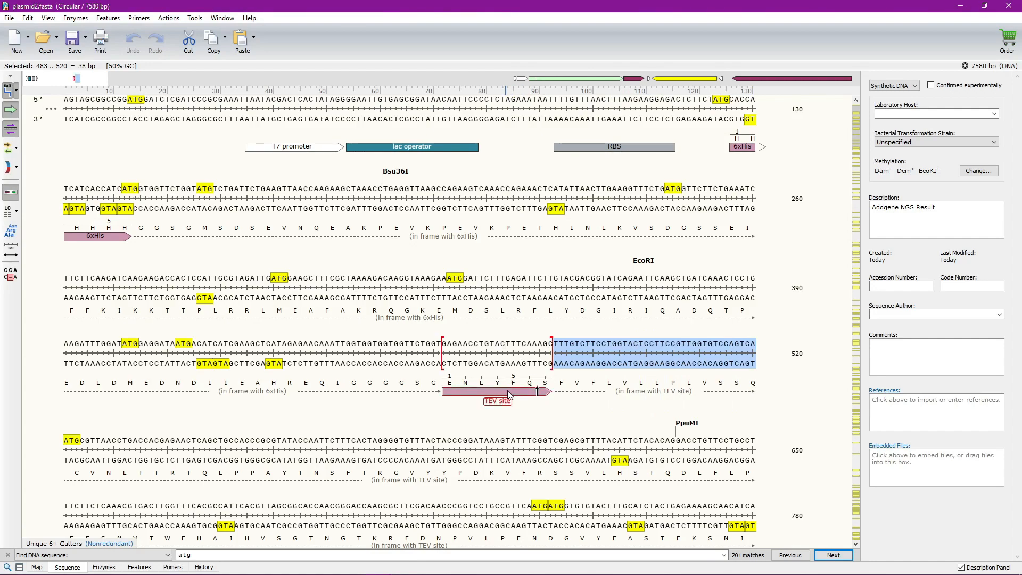
- Reselect bases 483 to 520 directly after the TEV site and clear the selection
mouse_move(512, 395)
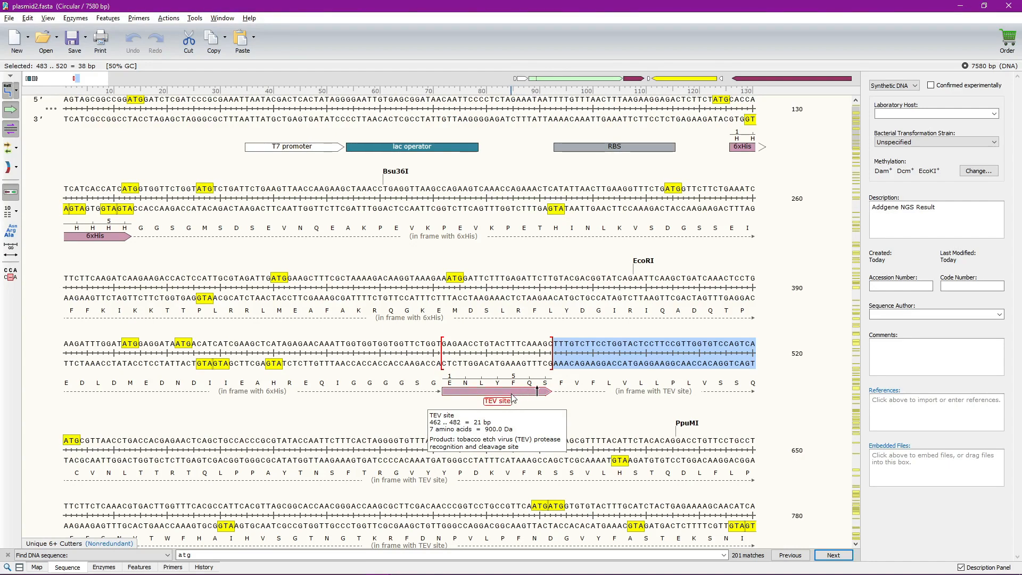
left_click_drag(554, 344, 730, 338)
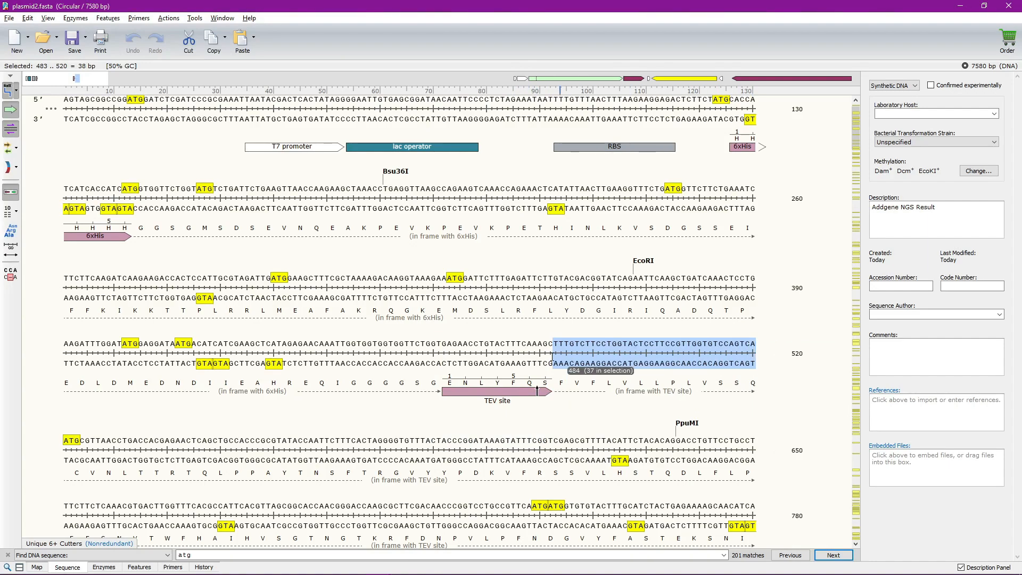
left_click_drag(554, 343, 763, 341)
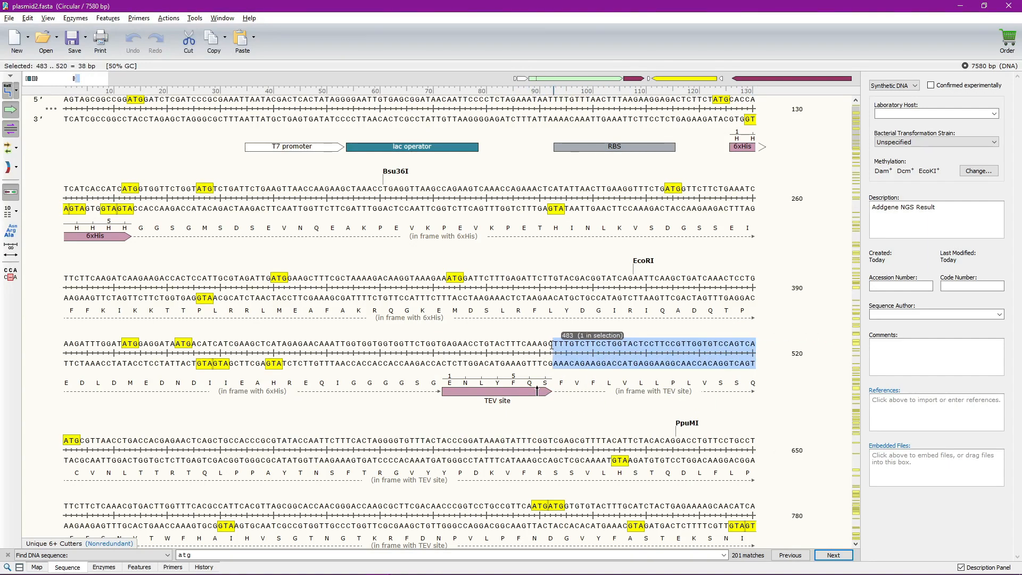
left_click(561, 343)
left_click(558, 343)
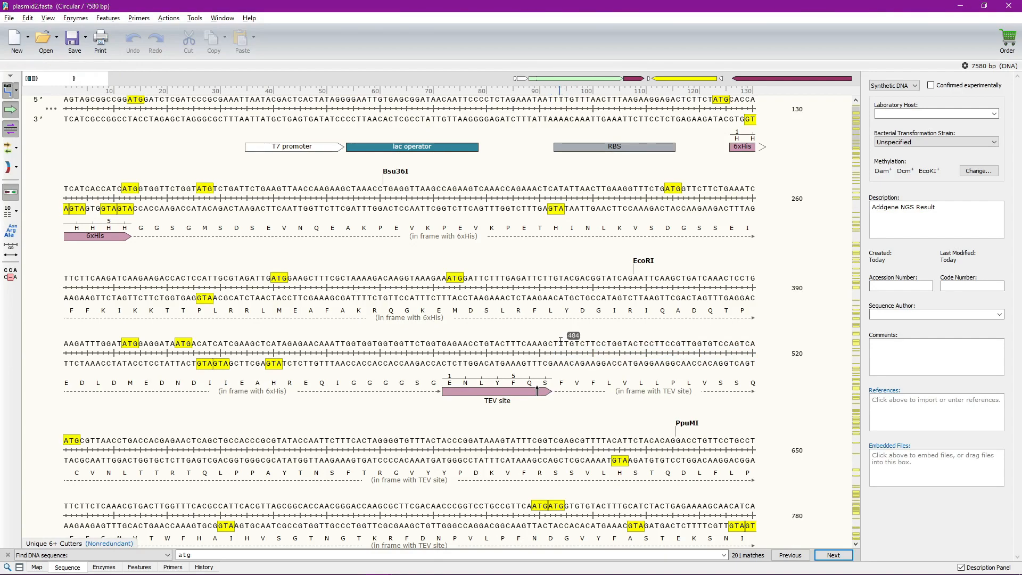
- Highlight short stretches at the start of the spike coding sequence, from about base 484 to 498, to examine its first codons
left_click_drag(563, 348, 644, 370)
left_click(633, 355)
left_click_drag(564, 352, 640, 358)
left_click(639, 358)
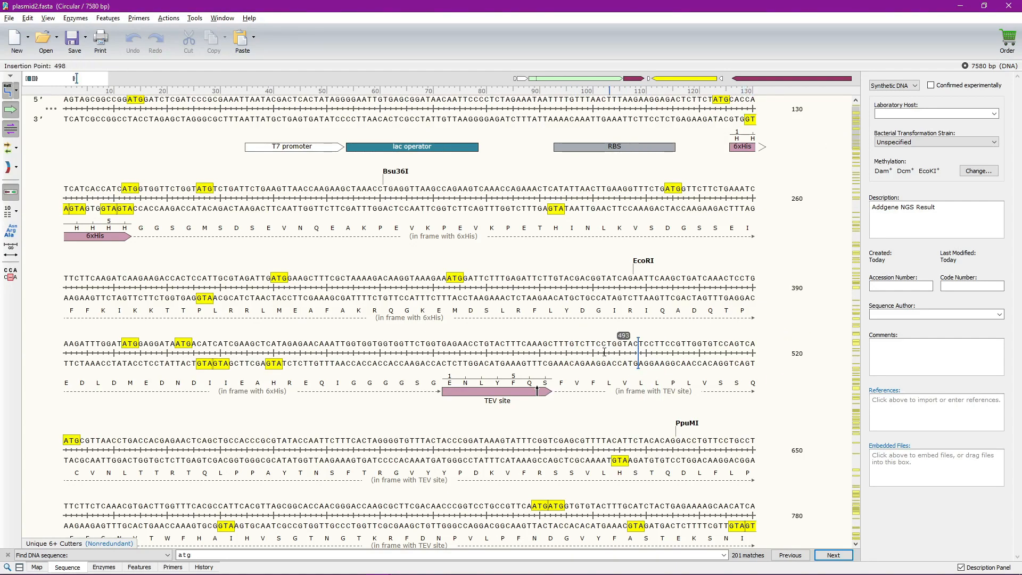
left_click_drag(569, 352, 581, 352)
left_click(579, 352)
scroll(718, 281, "up", 1)
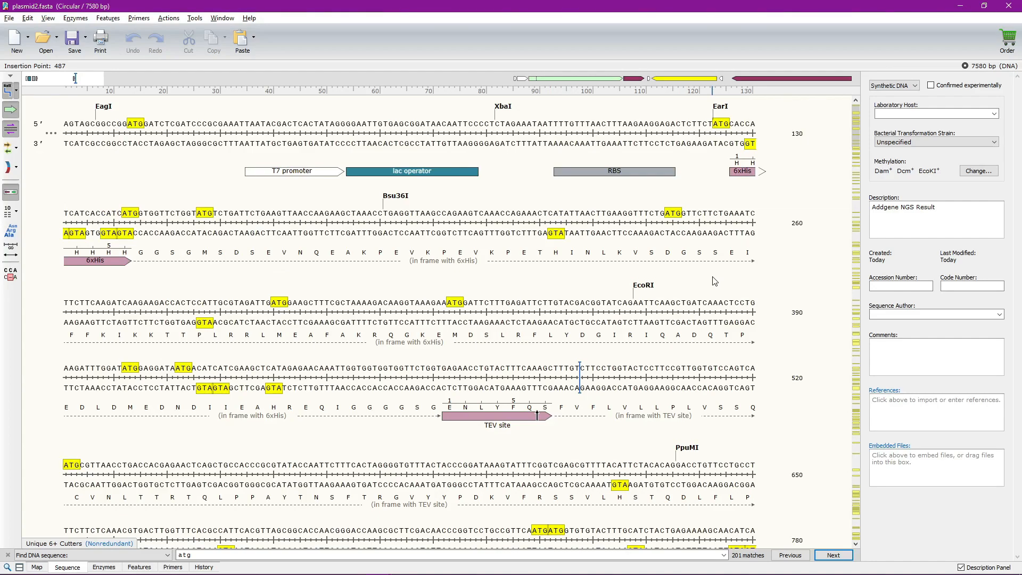
- Follow the translation in frame with the TEV site downstream through the insert to around base 3900
scroll(716, 282, "down", 5)
scroll(725, 296, "down", 15)
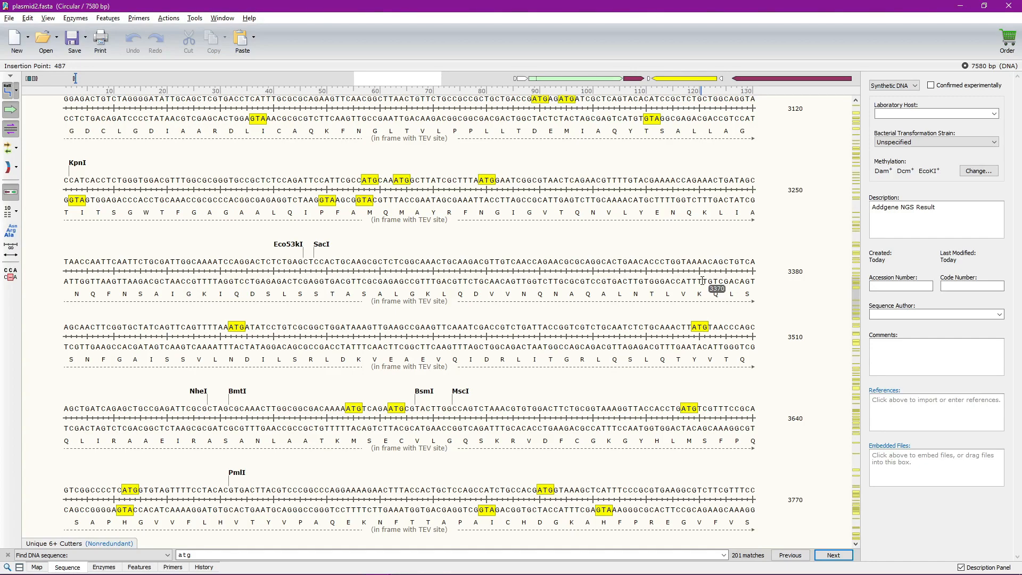
scroll(860, 296, "down", 1)
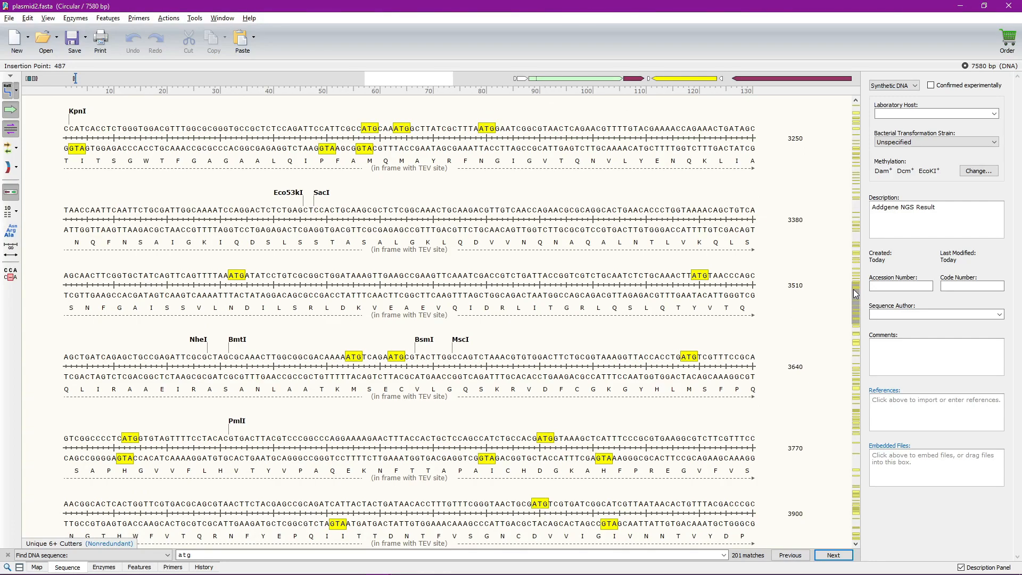
- Switch to the PDF guide in Acrobat, find the restriction-enzyme cloning section, and open the Addgene link for plasmid pJK635
key("alt+Tab")
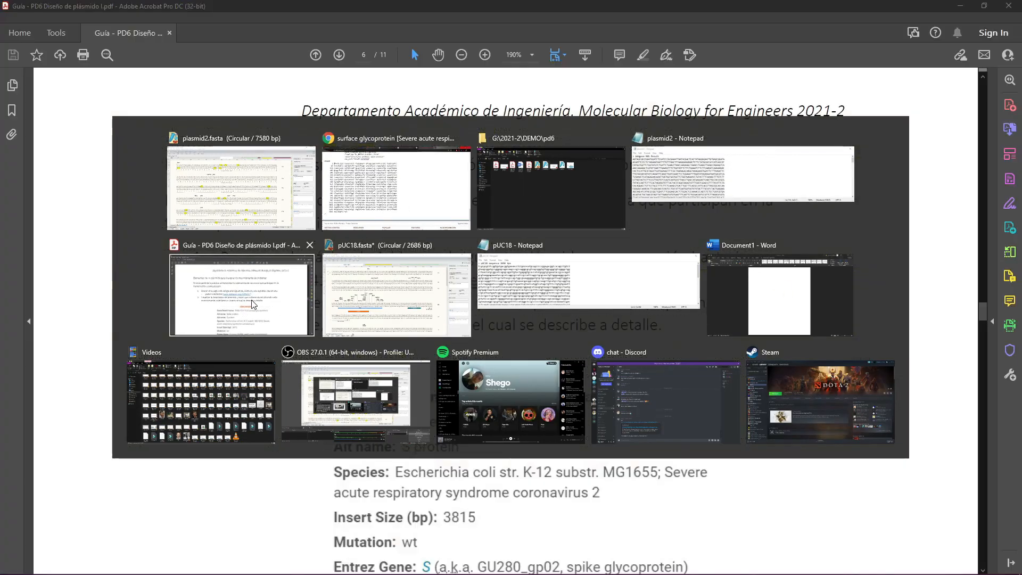
left_click(251, 304)
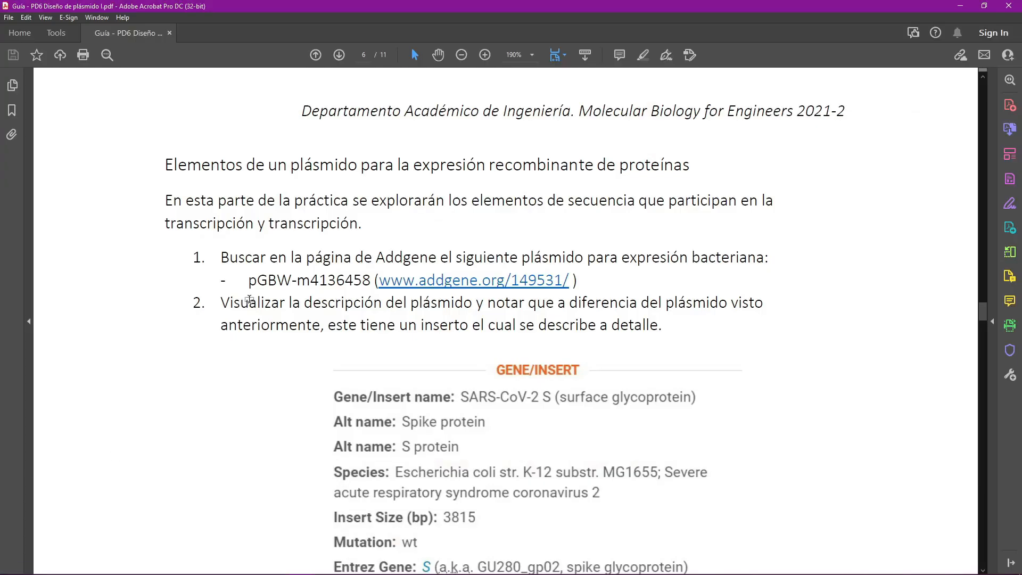
scroll(629, 373, "down", 15)
scroll(629, 371, "down", 15)
scroll(633, 371, "up", 5)
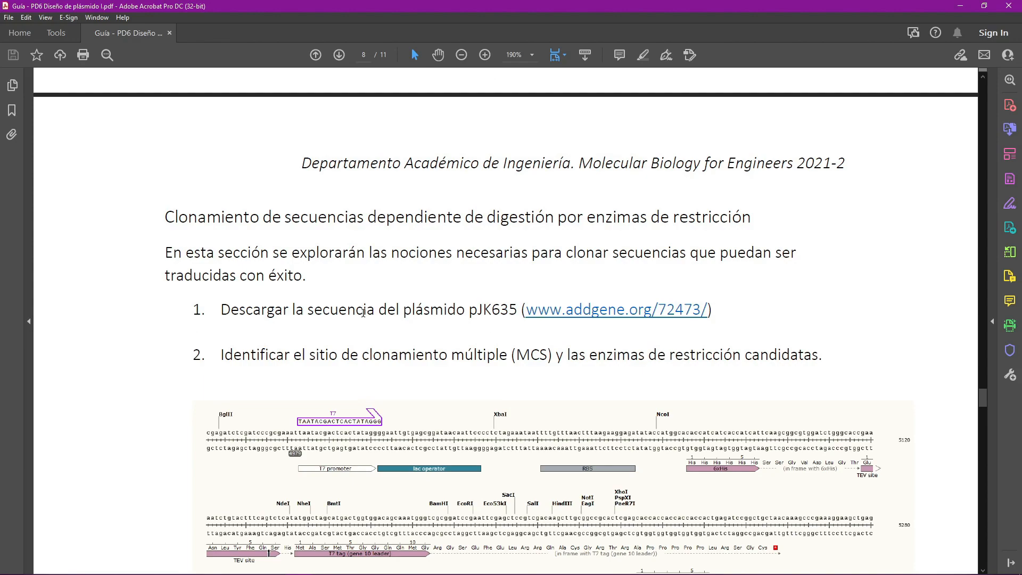
scroll(362, 312, "down", 1)
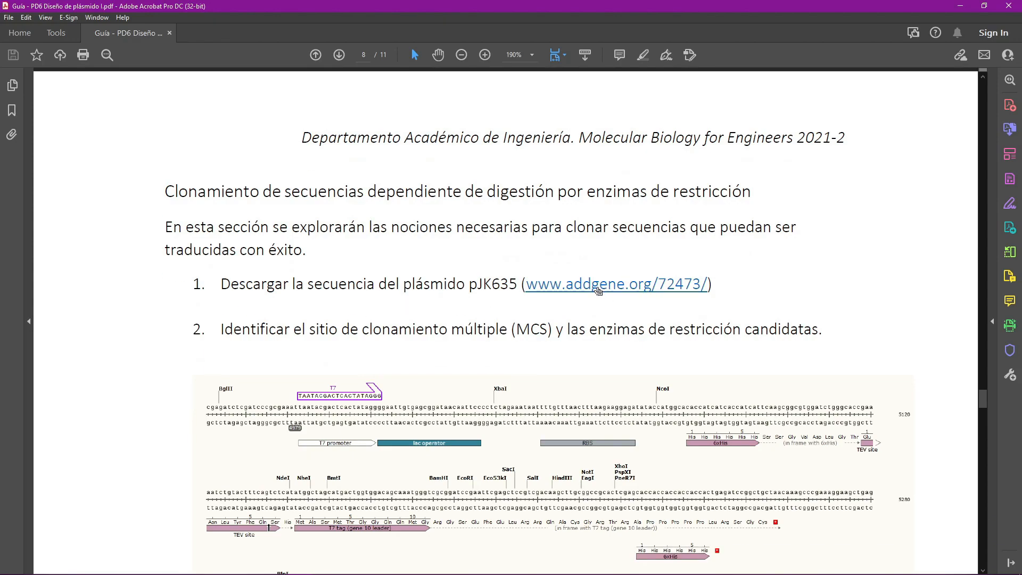
left_click(587, 293)
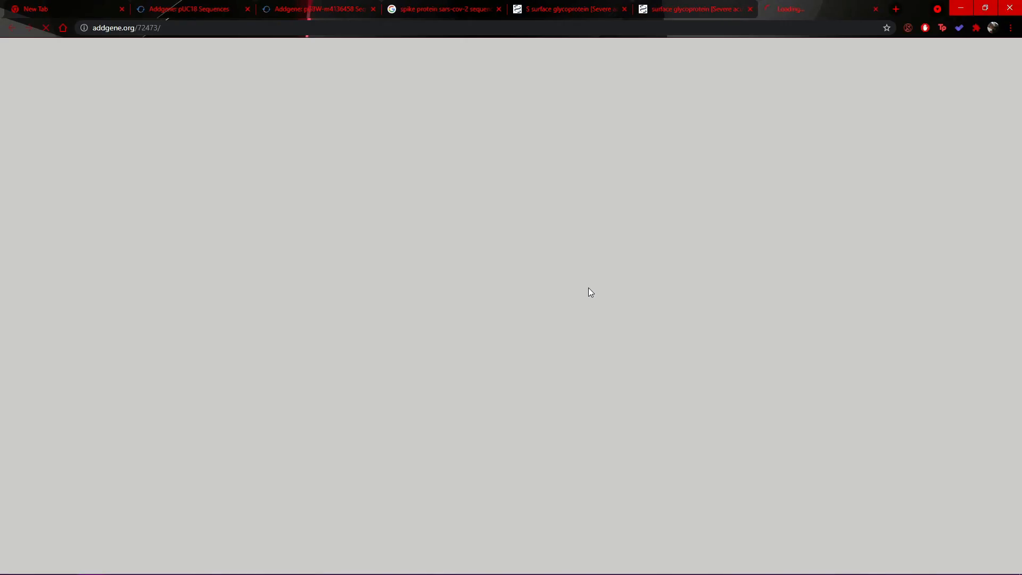
- Check the plasmid name pJK635 in the PDF guide and return to its Addgene page in Chrome
key("alt+Tab")
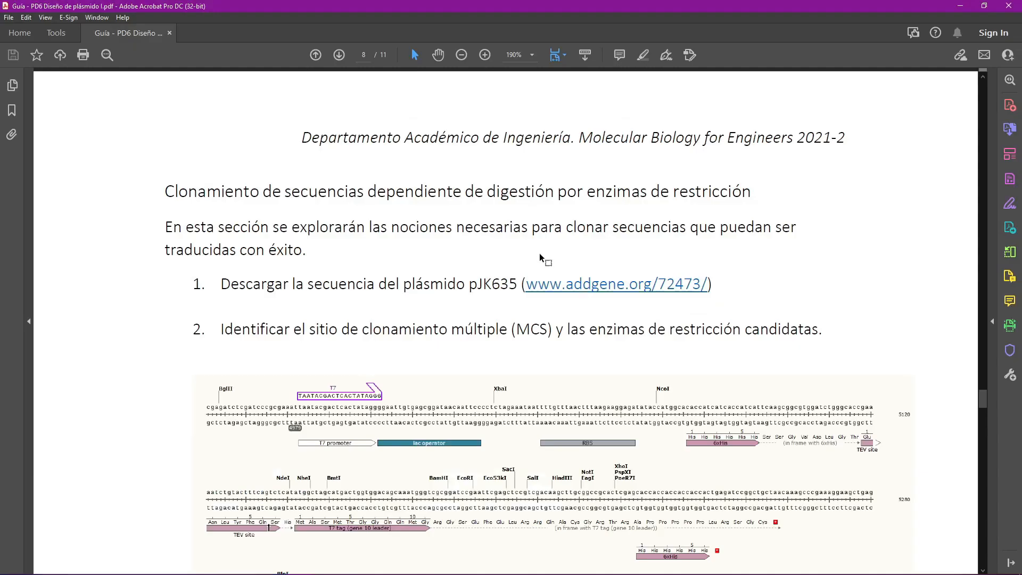
left_click_drag(470, 287, 500, 286)
left_click(491, 286)
key("alt+Tab")
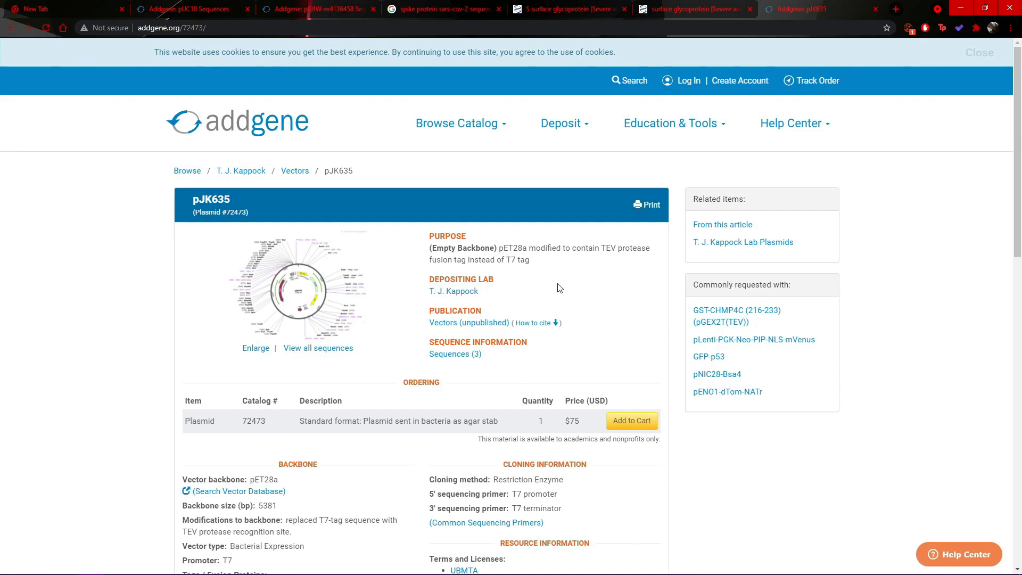
- Read the purpose statement of the pJK635 plasmid describing how the pET28a backbone was modified
scroll(560, 288, "down", 1)
mouse_move(513, 195)
left_mouse_down()
mouse_move(537, 225)
mouse_move(500, 195)
left_mouse_up()
left_click(537, 226)
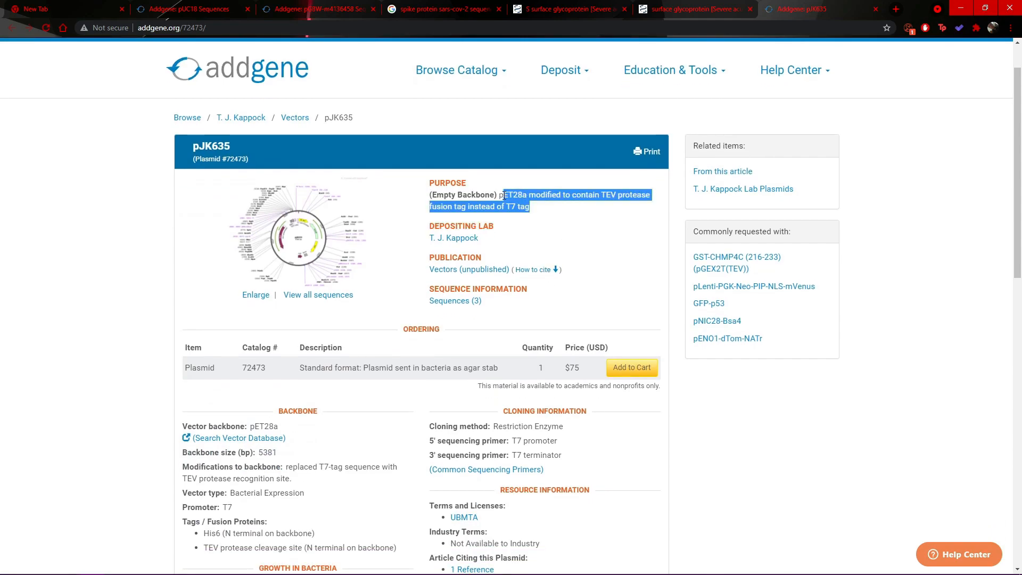
left_click(504, 191)
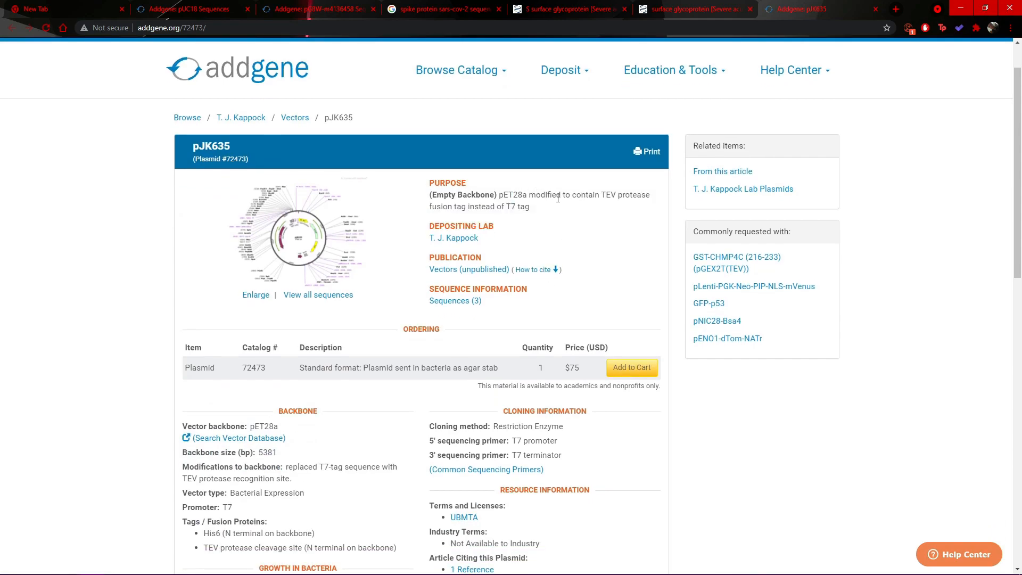
left_click_drag(562, 193, 616, 198)
left_click(587, 193)
left_click(620, 205)
left_click(581, 197)
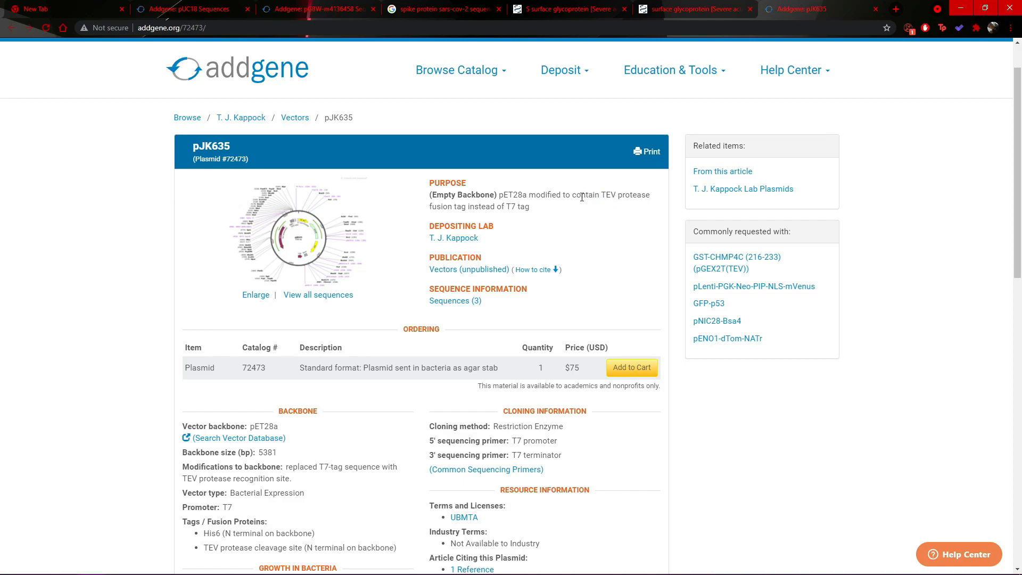
mouse_move(506, 207)
left_mouse_down()
mouse_move(531, 208)
mouse_move(508, 208)
left_mouse_up()
left_click(530, 207)
left_click(508, 209)
scroll(522, 252, "down", 4)
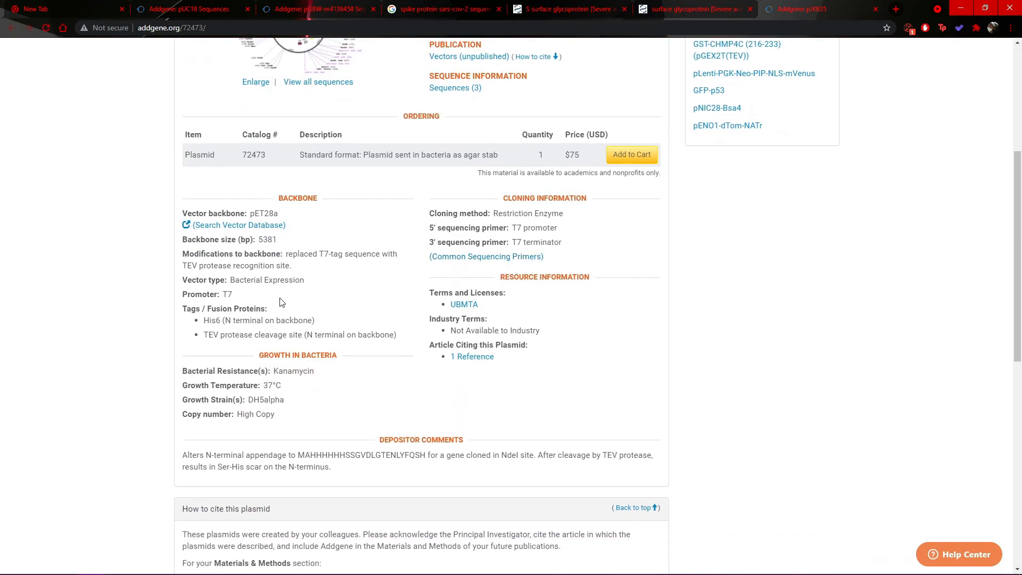
- Examine the pJK635 backbone details, focusing on the vector type and promoter
scroll(349, 313, "down", 1)
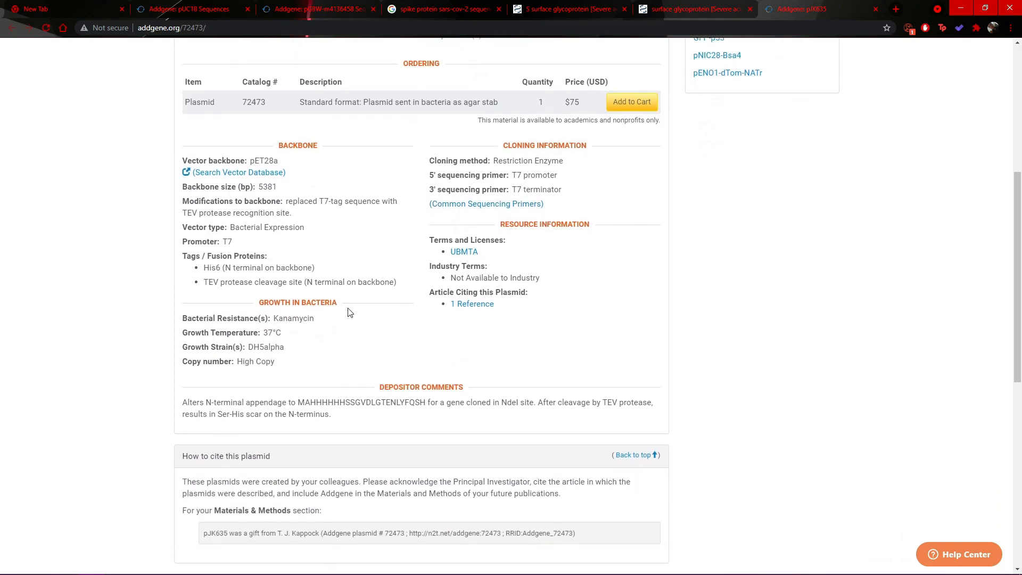
scroll(330, 281, "up", 2)
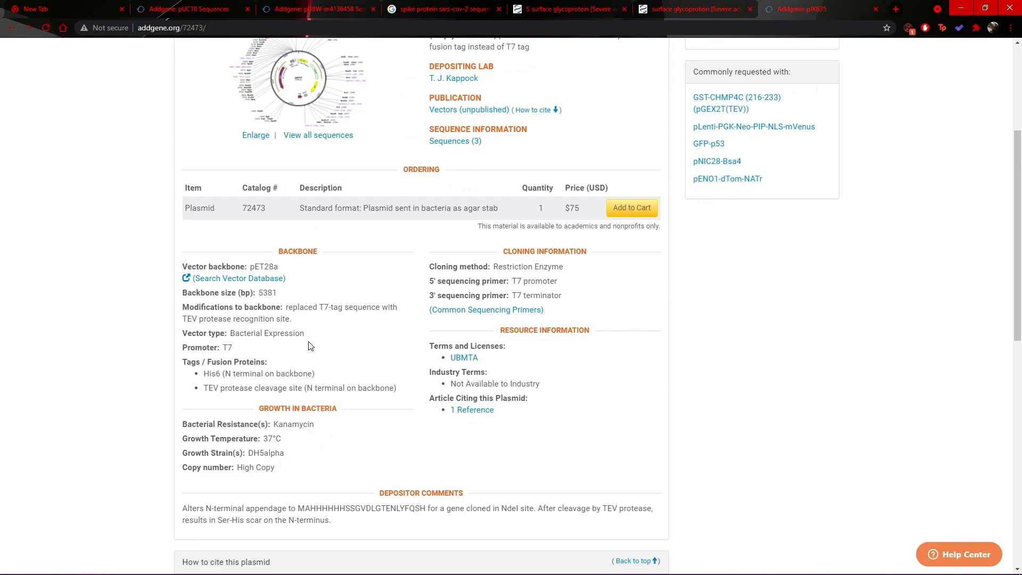
scroll(309, 346, "up", 2)
left_click_drag(1017, 175, 1017, 177)
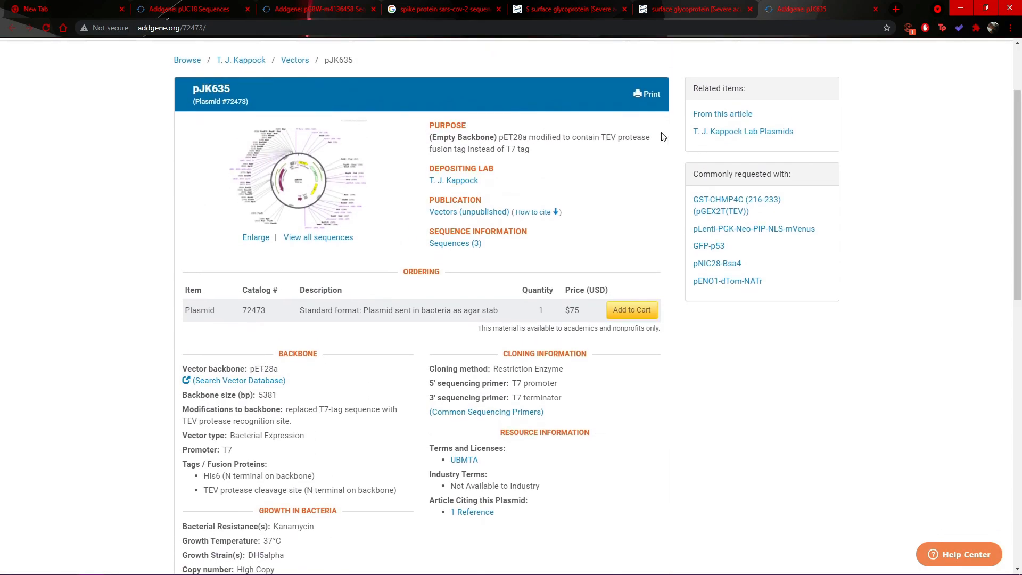
mouse_move(307, 437)
left_mouse_down()
mouse_move(233, 437)
mouse_move(311, 439)
left_mouse_up()
left_click(236, 437)
left_click(310, 438)
left_click_drag(237, 450, 224, 449)
left_click(249, 455)
scroll(253, 451, "down", 1)
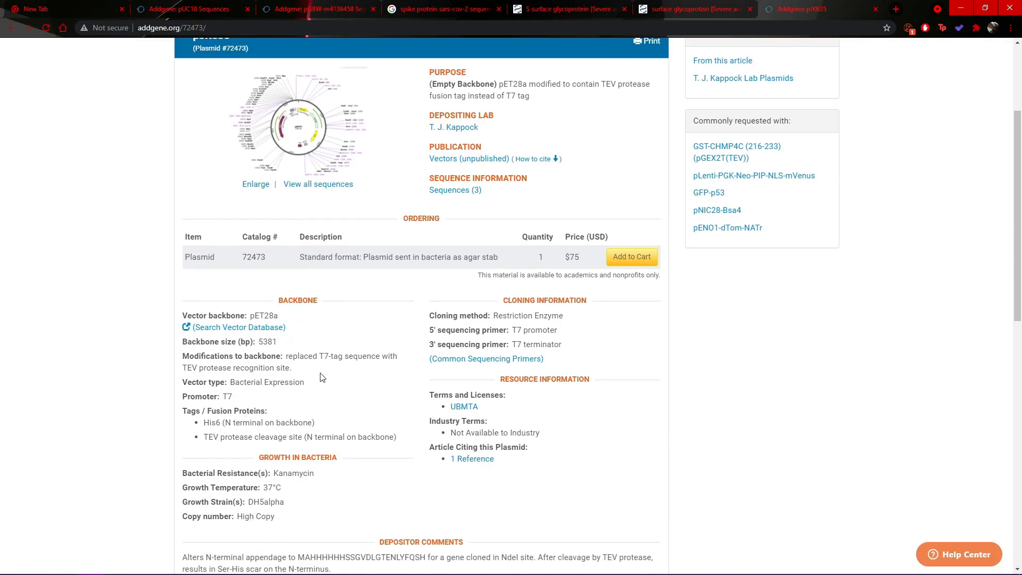
- Review the tags and fusion proteins listed for the pJK635 backbone
left_click_drag(205, 417, 232, 420)
left_click(226, 423)
scroll(222, 415, "down", 1)
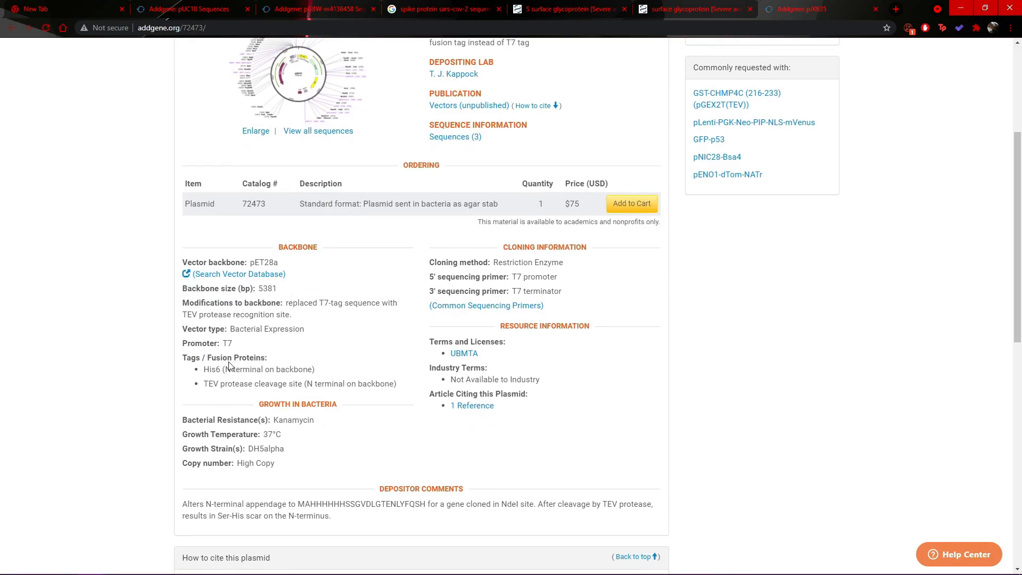
left_click_drag(204, 383, 236, 383)
left_click(209, 383)
left_click(222, 383)
left_click(237, 383)
left_click_drag(307, 383, 207, 368)
left_click(252, 384)
left_click(219, 367)
scroll(567, 272, "up", 2)
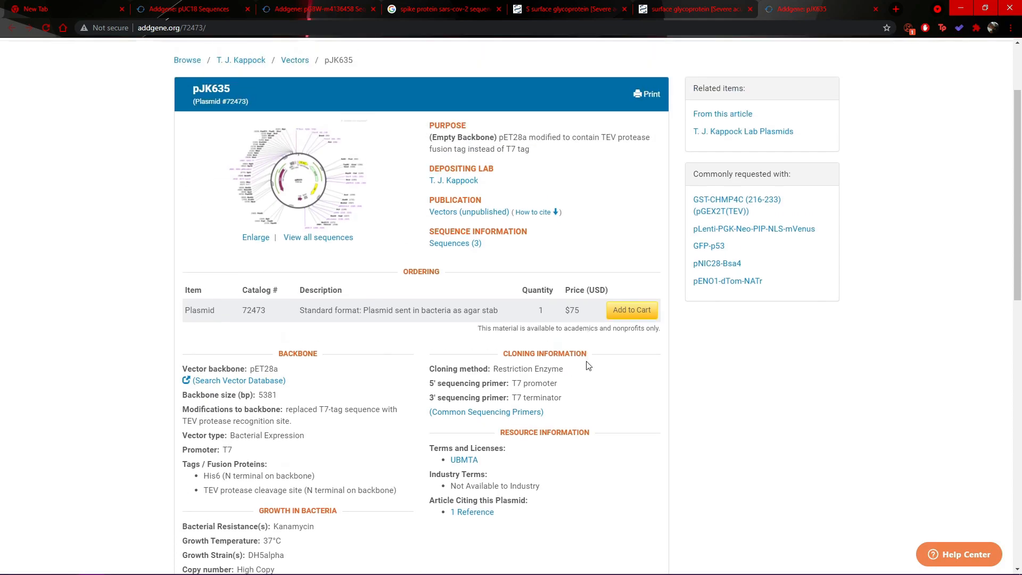
- Examine the 5' and 3' sequencing primers in the plasmid's cloning information
mouse_move(510, 383)
left_mouse_down()
mouse_move(565, 385)
mouse_move(514, 382)
mouse_move(560, 384)
mouse_move(514, 382)
mouse_move(570, 400)
mouse_move(514, 383)
left_mouse_up()
left_click(513, 384)
left_click(565, 385)
left_click(515, 382)
left_click(561, 384)
left_click(513, 383)
left_click(566, 403)
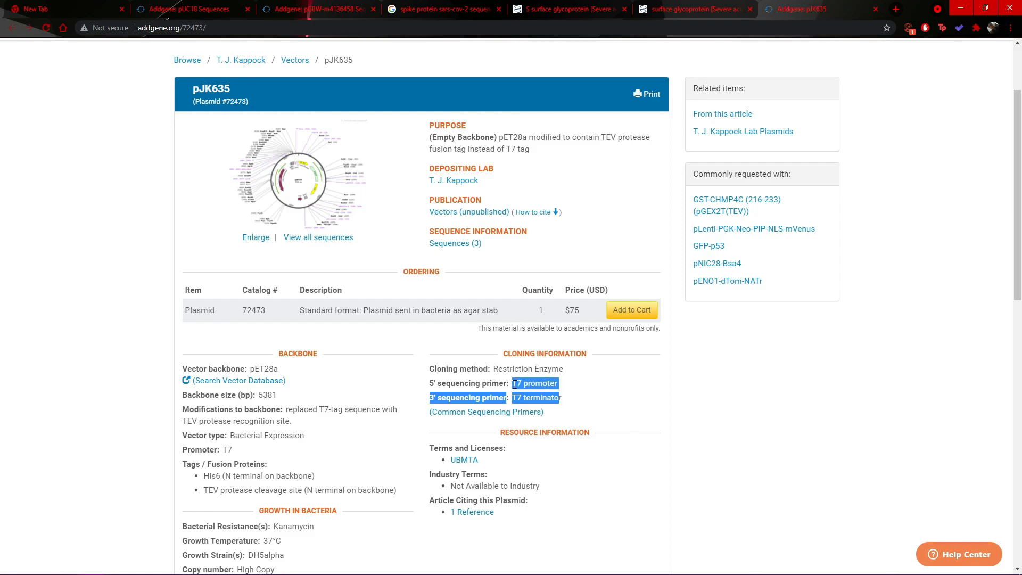
left_click(514, 383)
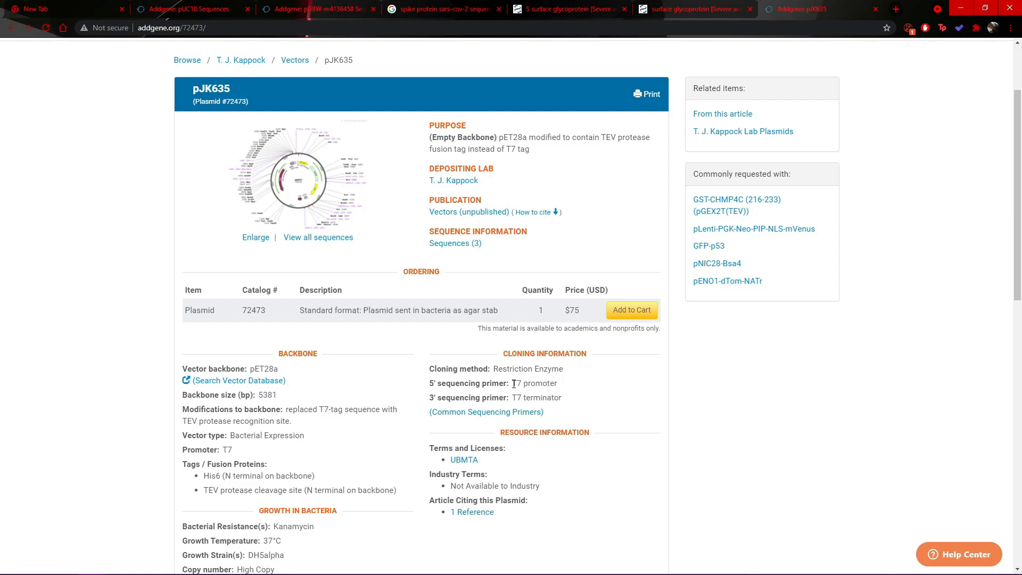
- Open the pJK635 sequences page and copy the entire full sequence supplied by the depositor
scroll(514, 383, "up", 3)
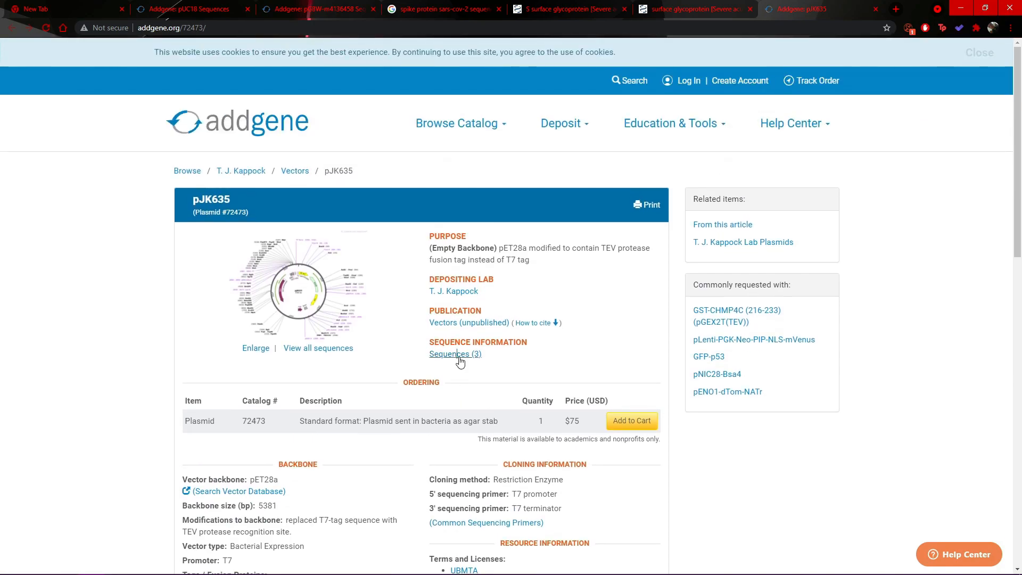
left_click(459, 354)
scroll(853, 413, "down", 7)
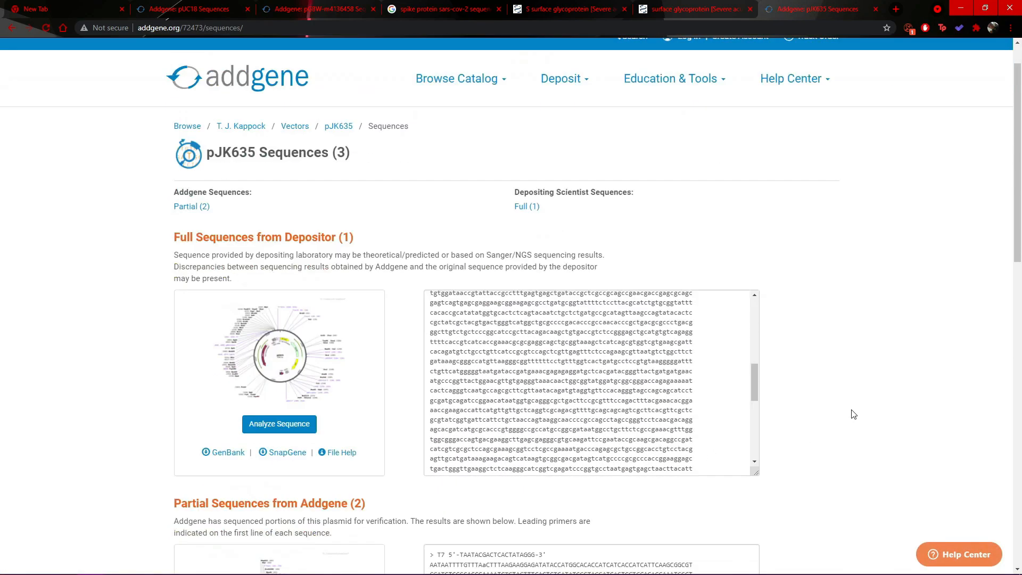
scroll(656, 372, "up", 6)
scroll(589, 383, "up", 3)
scroll(589, 383, "up", 2)
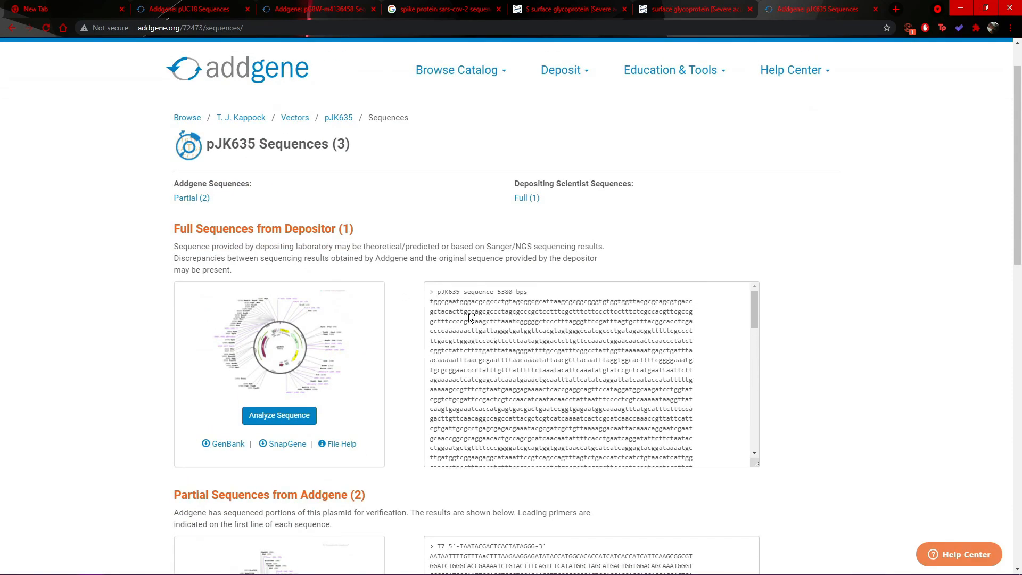
double_click(445, 301)
key("ctrl+a")
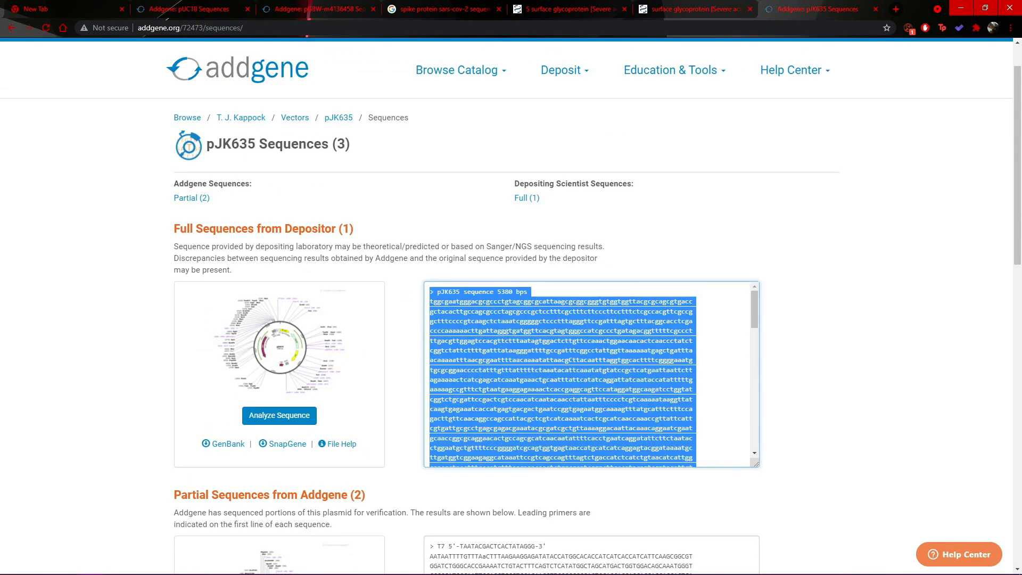
- Open a new Notepad document, paste the copied plasmid sequence, and remove the trailing blank space at its end
key("super+r")
type("notepad")
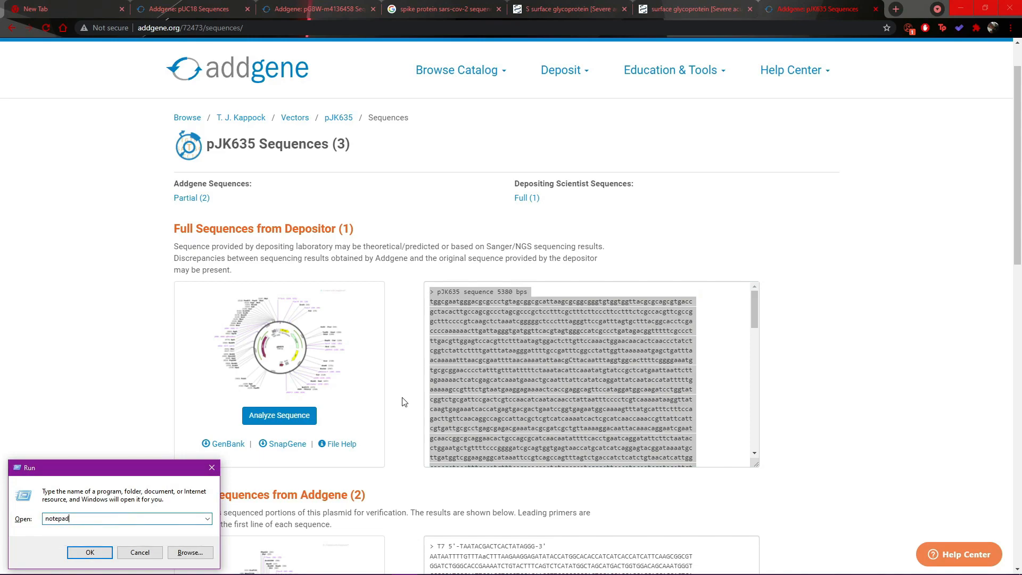
key("Return")
key("ctrl+v")
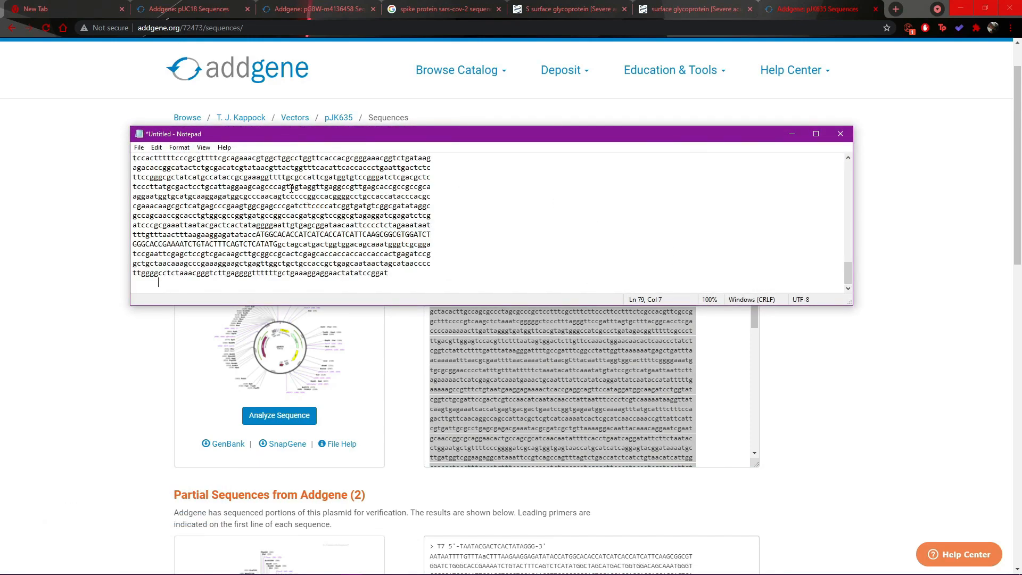
key("BackSpace")
key("BackSpace")
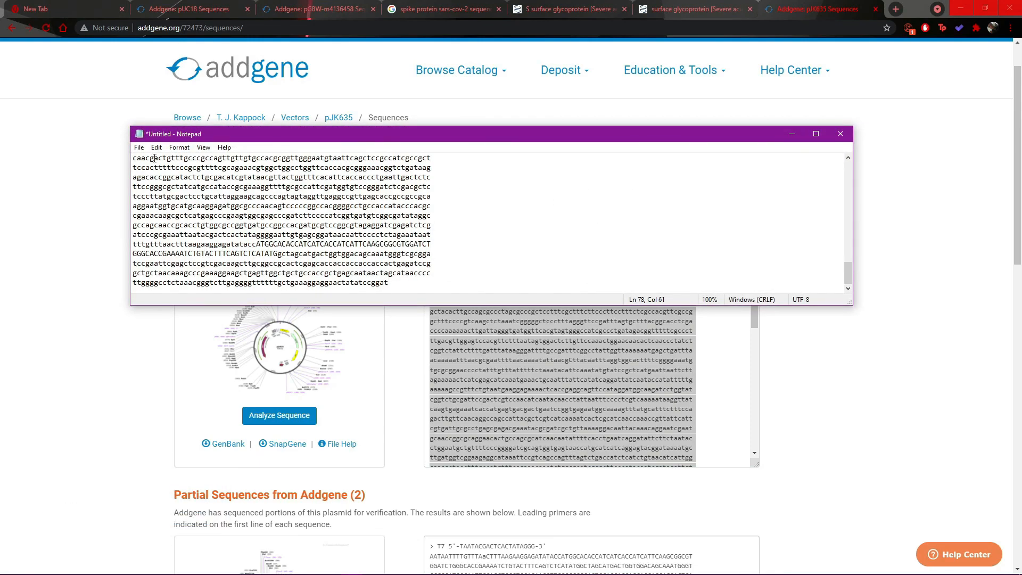
- Save the pasted sequence as a text document named plasmid3 in the pd6 folder
left_click(139, 147)
left_click(165, 206)
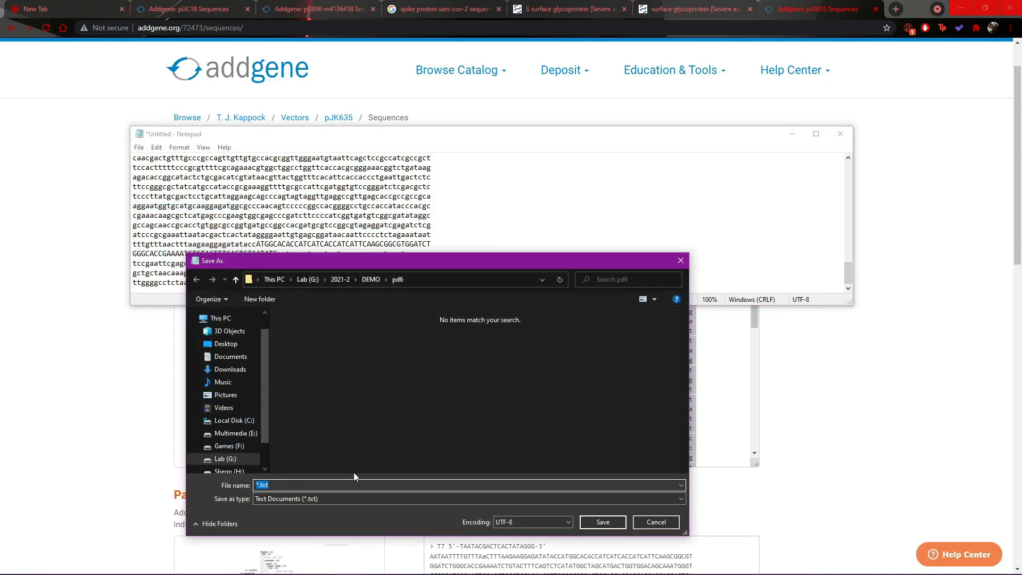
type("mP")
type("plasmid")
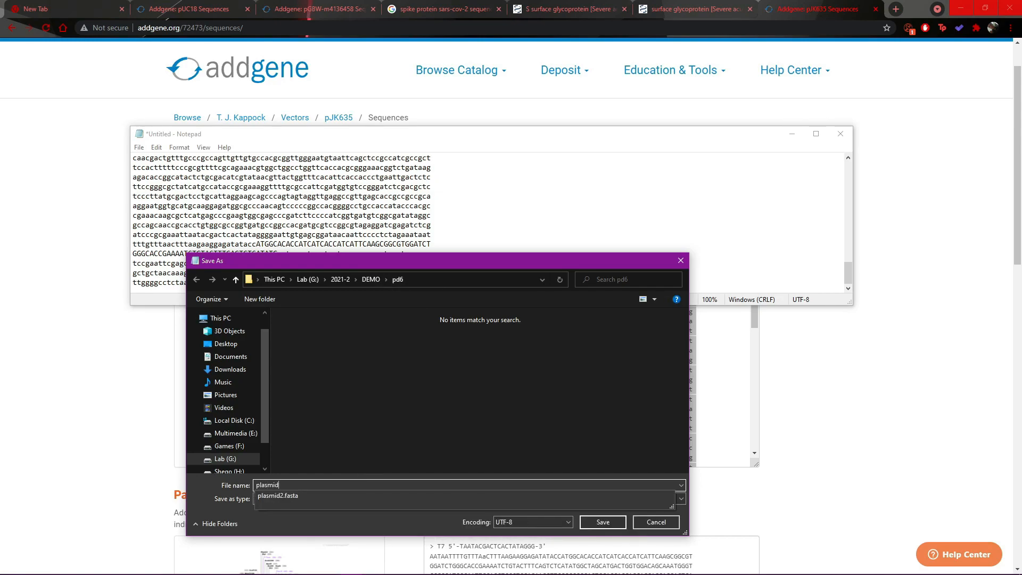
type("3")
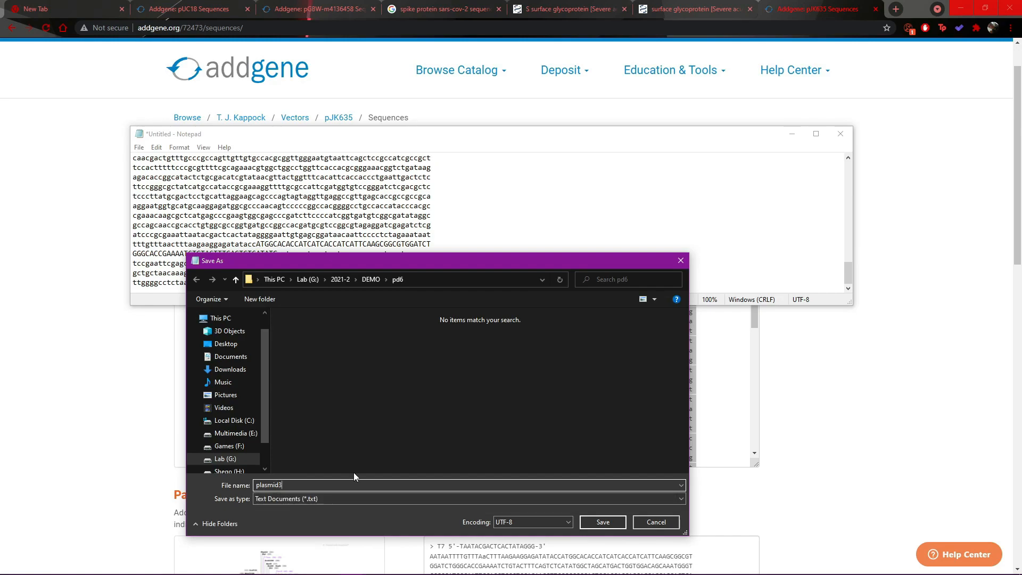
key("Return")
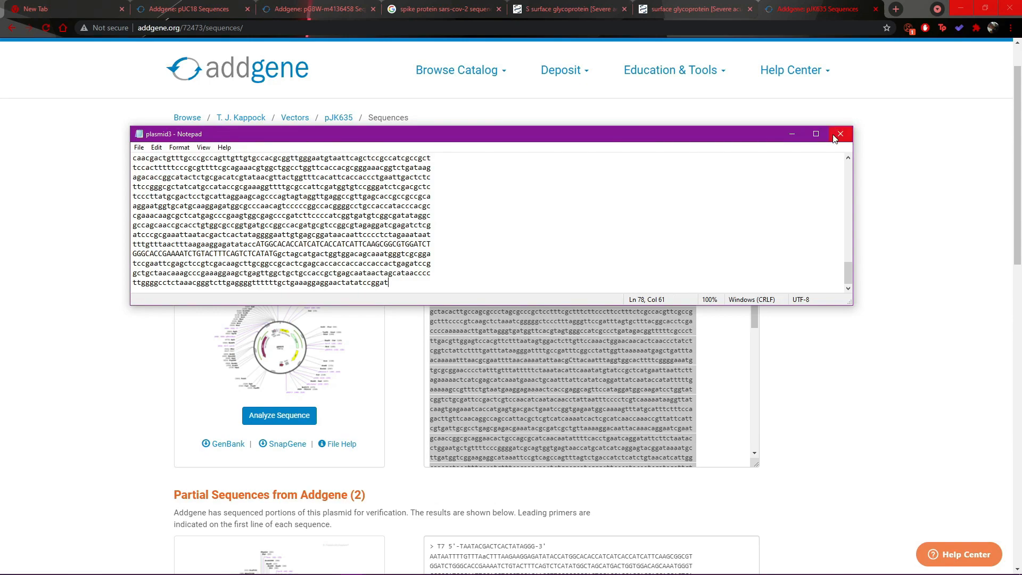
- Save another copy of the Notepad sequence in the pd6 folder as plasmid3.fasta
key("alt+Tab")
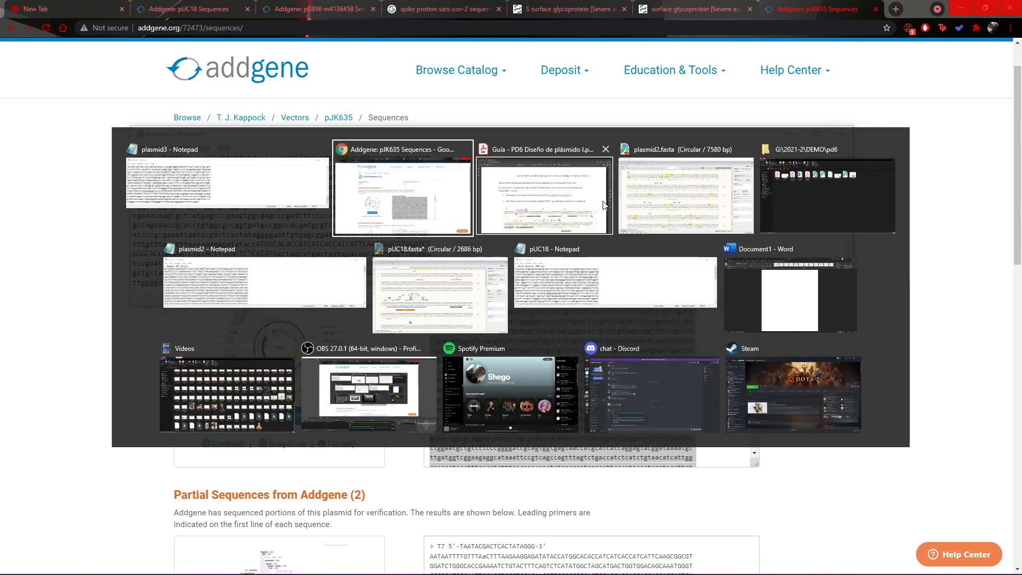
left_click(243, 178)
left_click(139, 148)
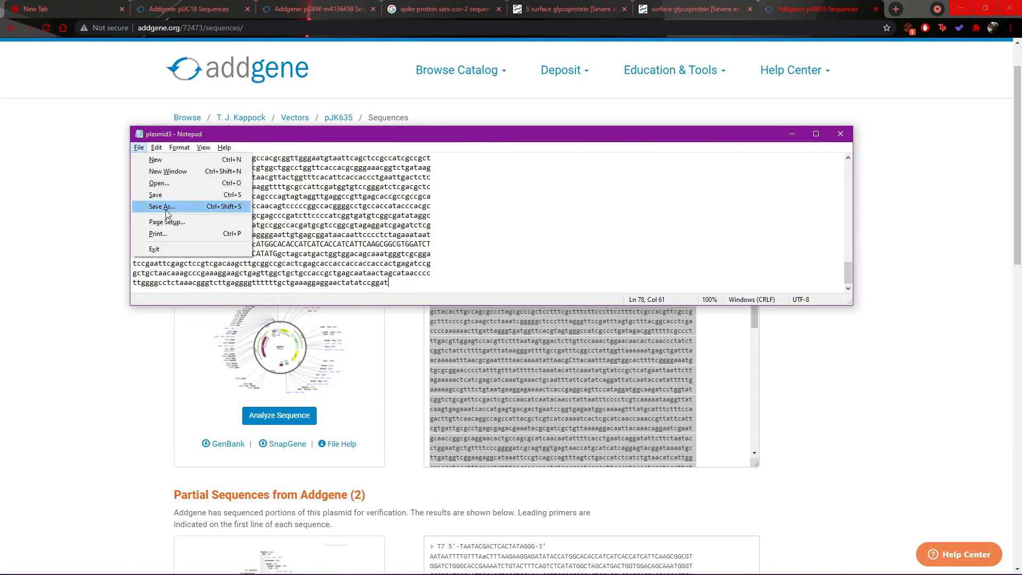
left_click(160, 205)
left_click(333, 482)
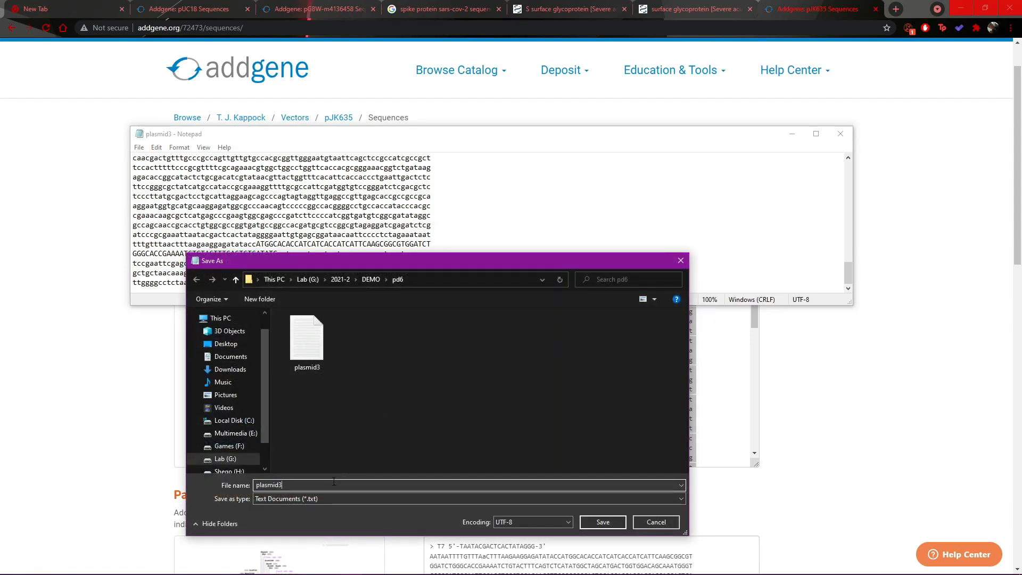
left_click(327, 499)
left_click(330, 522)
left_click(609, 524)
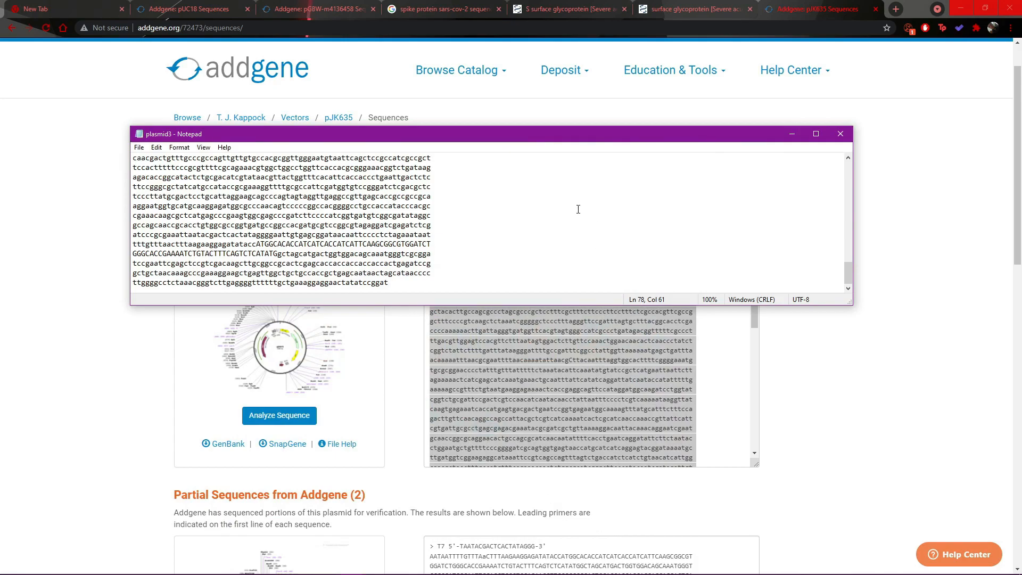
- Open plasmid3.fasta from the pd6 folder in SnapGene as double-stranded circular DNA with common features annotated automatically, setting these options as default
left_click(117, 563)
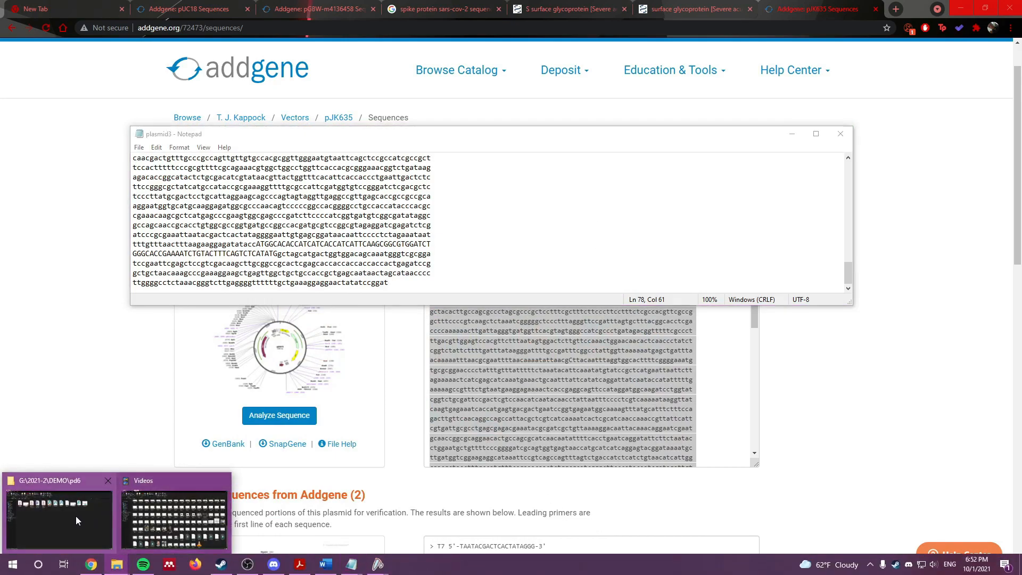
mouse_move(76, 515)
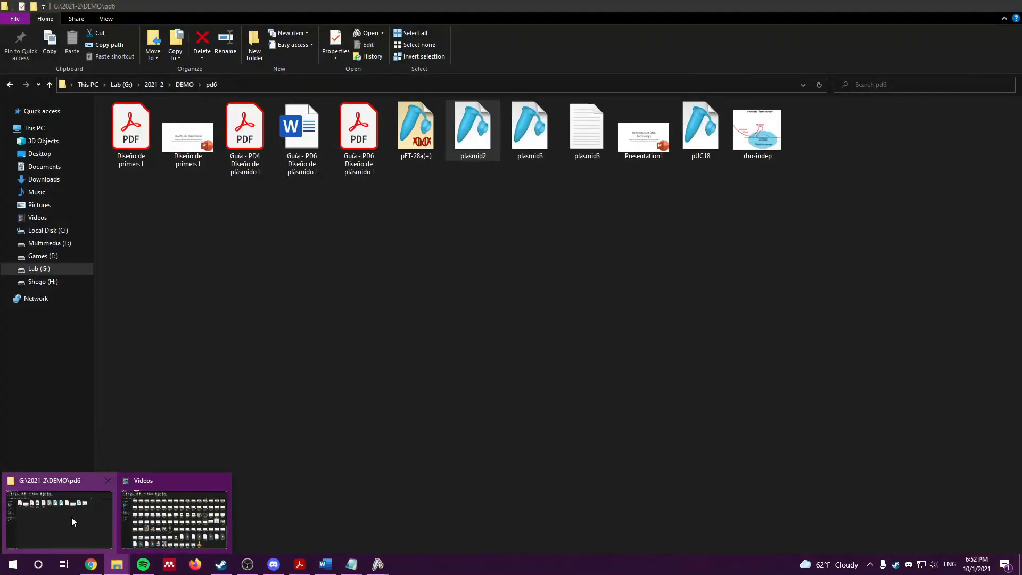
left_click(71, 516)
left_click(519, 140)
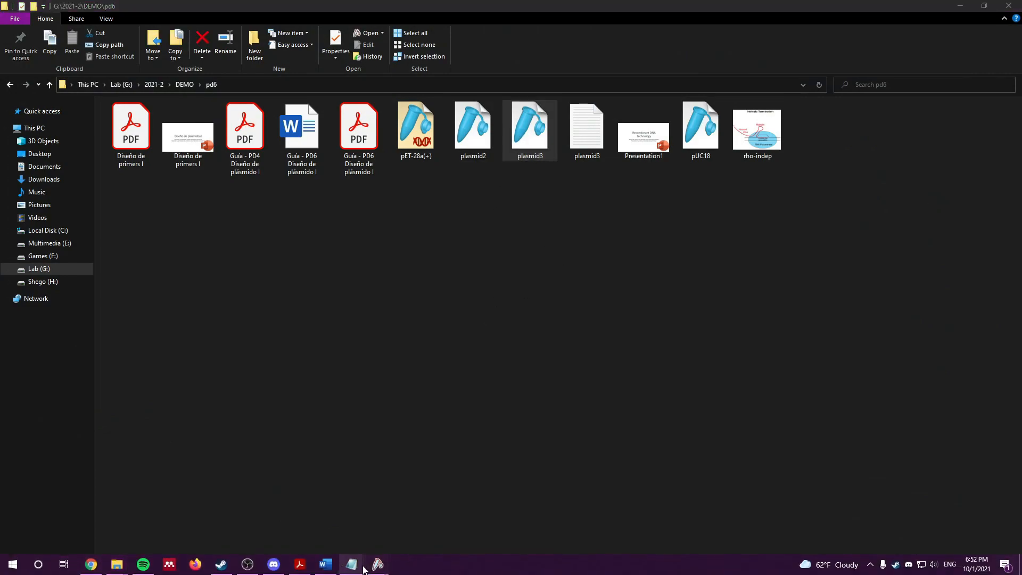
mouse_move(378, 564)
left_click(474, 511)
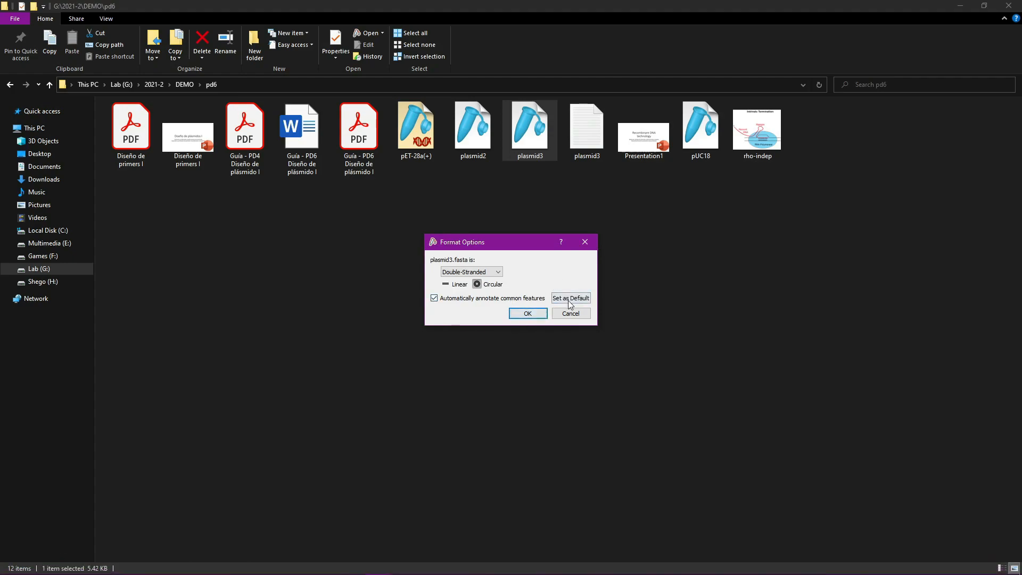
left_click(570, 298)
left_click(528, 313)
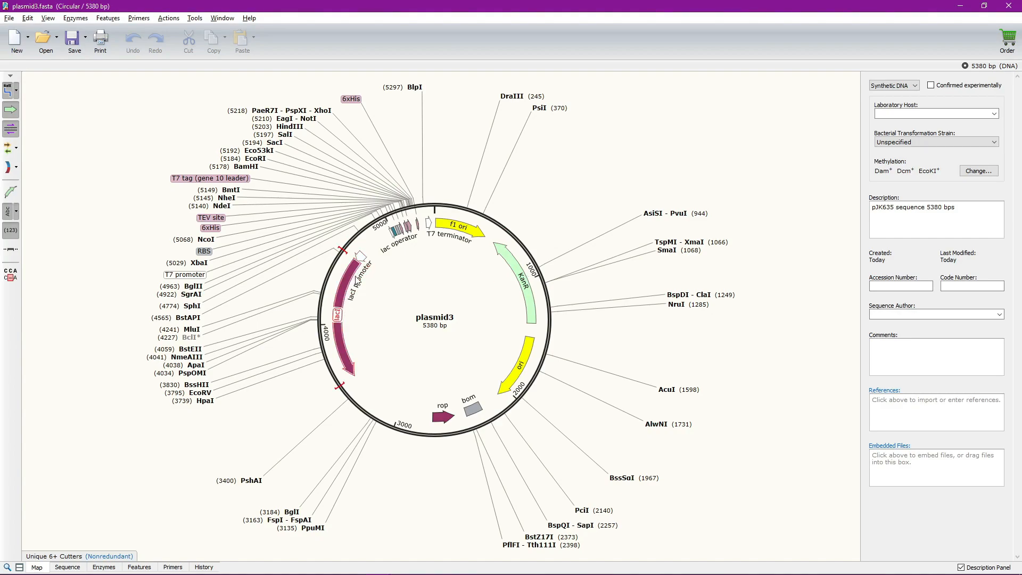
- Select bases 4962 to 5291 on the plasmid3 map, show that region in the sequence view, and clear the selection
left_click(395, 230)
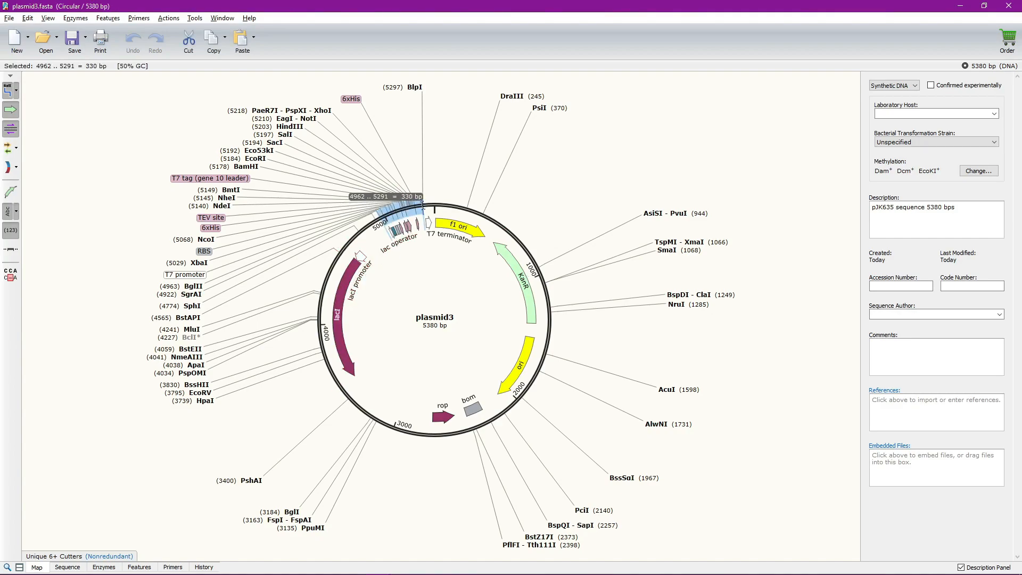
left_click(77, 566)
left_click(444, 277)
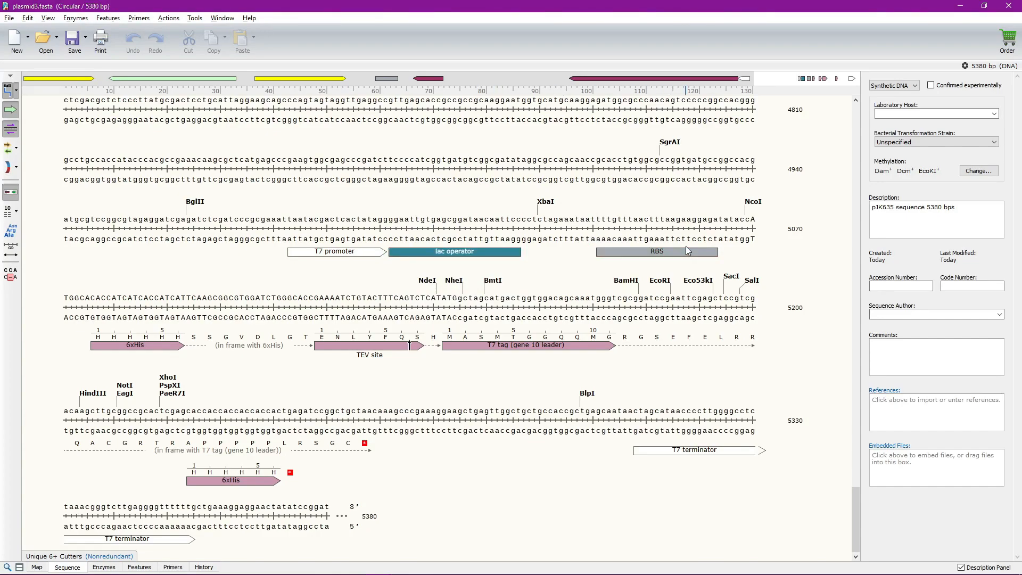
- Inspect the tag features after the RBS and highlight the bases of the T7 tag (gene 10 leader)
mouse_move(133, 348)
left_click_drag(441, 299, 585, 309)
left_click(610, 312)
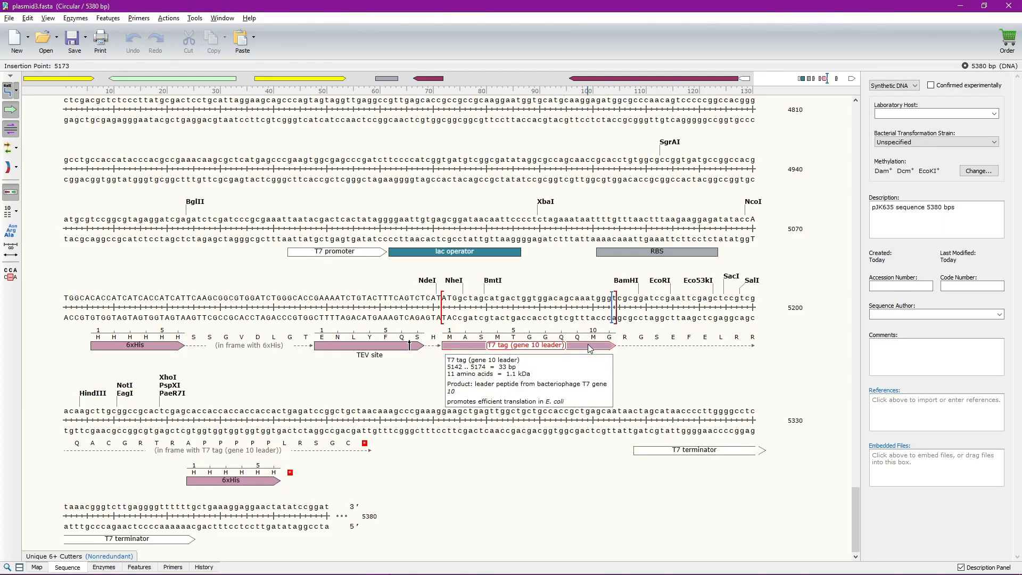
- Highlight the T7 tag (gene 10 leader) bases up to its end, clear the selection, and examine the restriction sites around the tags
left_click_drag(442, 299, 617, 299)
left_click(616, 299)
left_click_drag(442, 299, 612, 299)
left_click(612, 299)
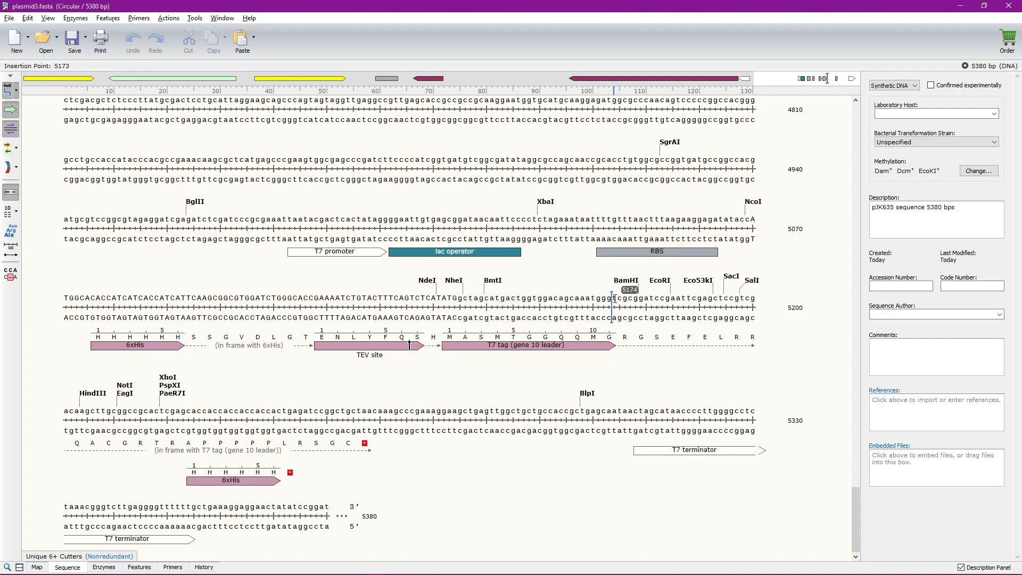
left_click(581, 367)
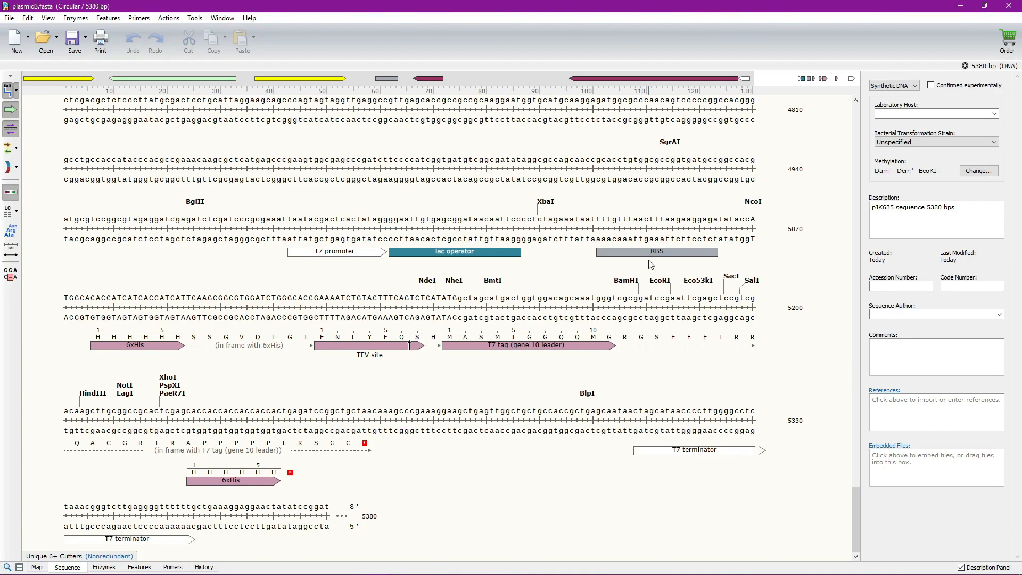
mouse_move(455, 284)
mouse_move(122, 396)
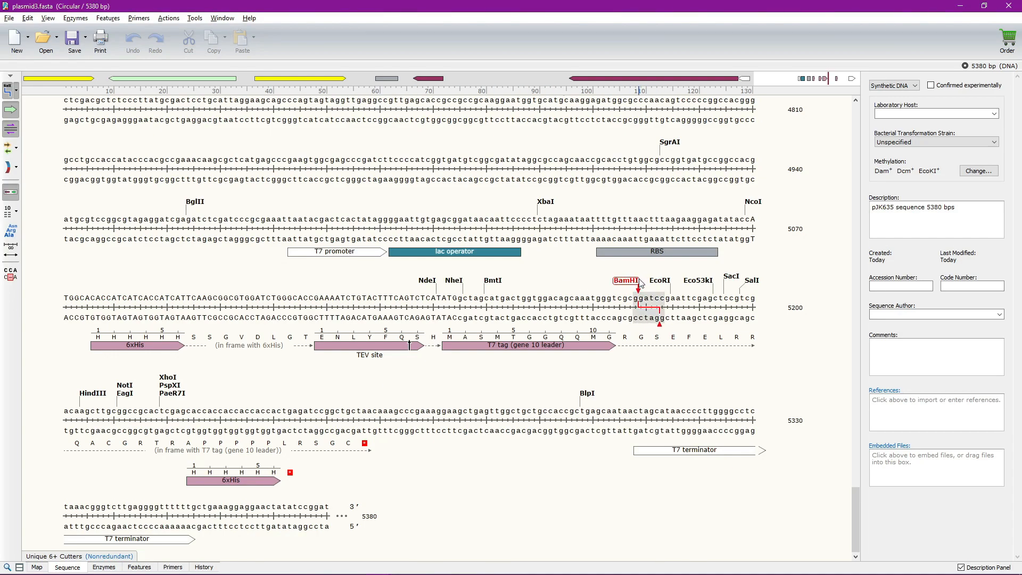
mouse_move(640, 283)
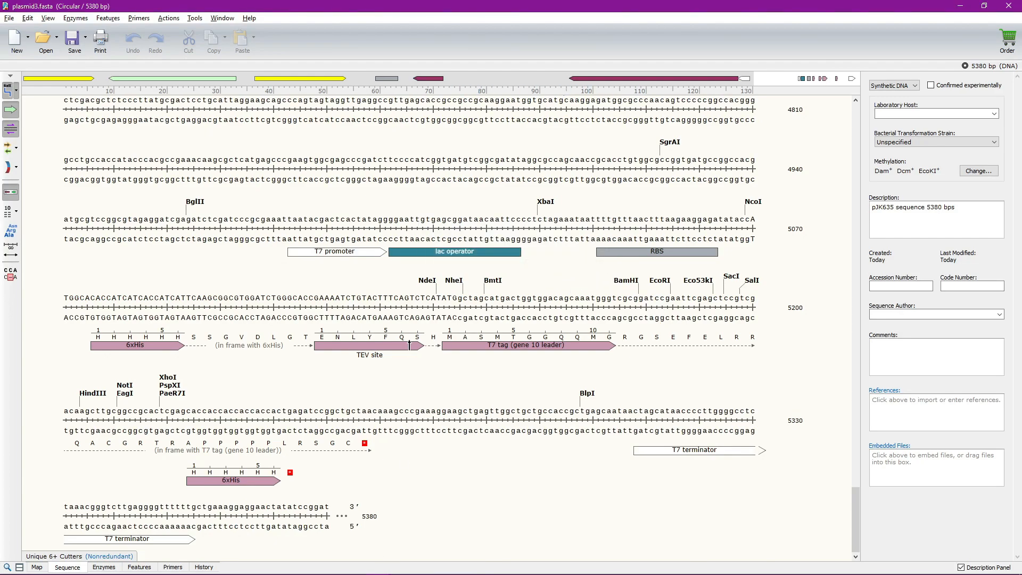
- Open Paint and brush a long black line across the upper part of the blank canvas
mouse_move(378, 571)
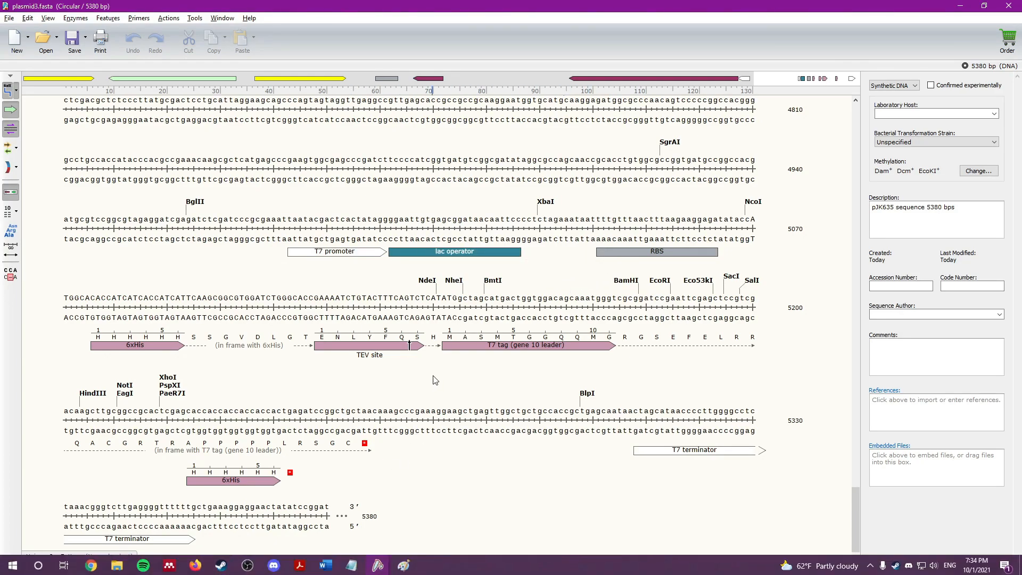
key("super")
type("paint")
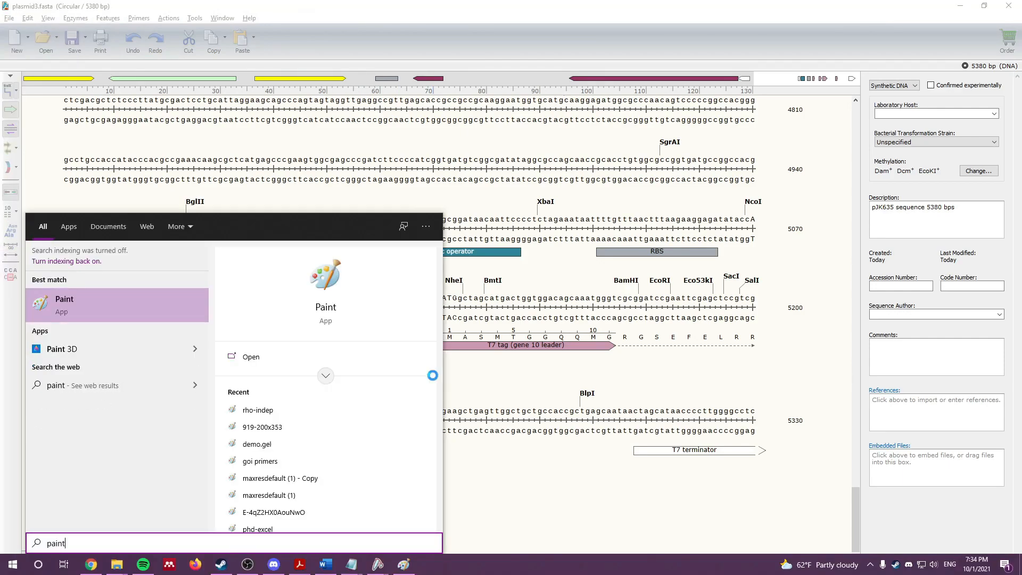
key("Return")
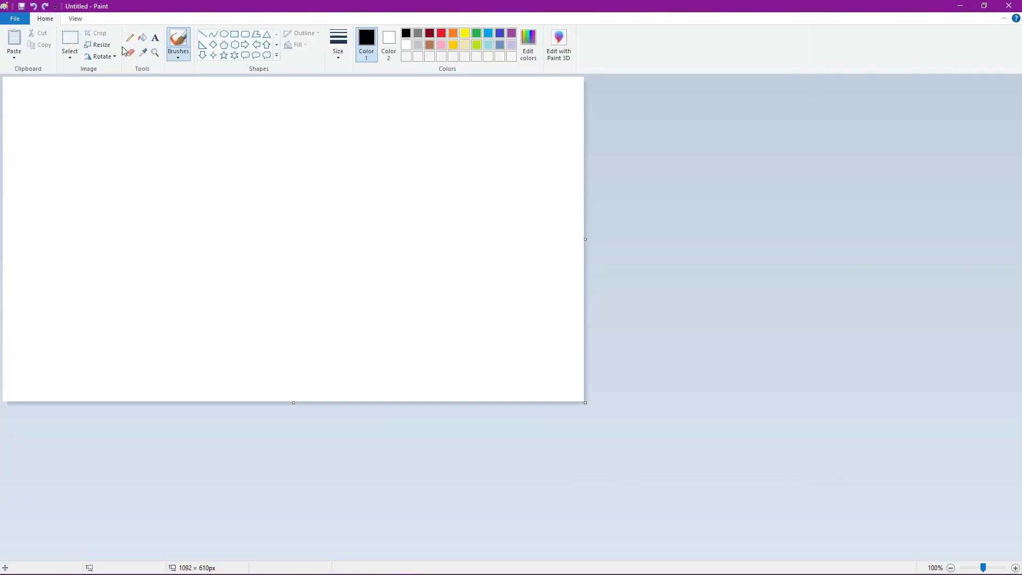
left_click(177, 46)
left_click_drag(156, 156, 518, 144)
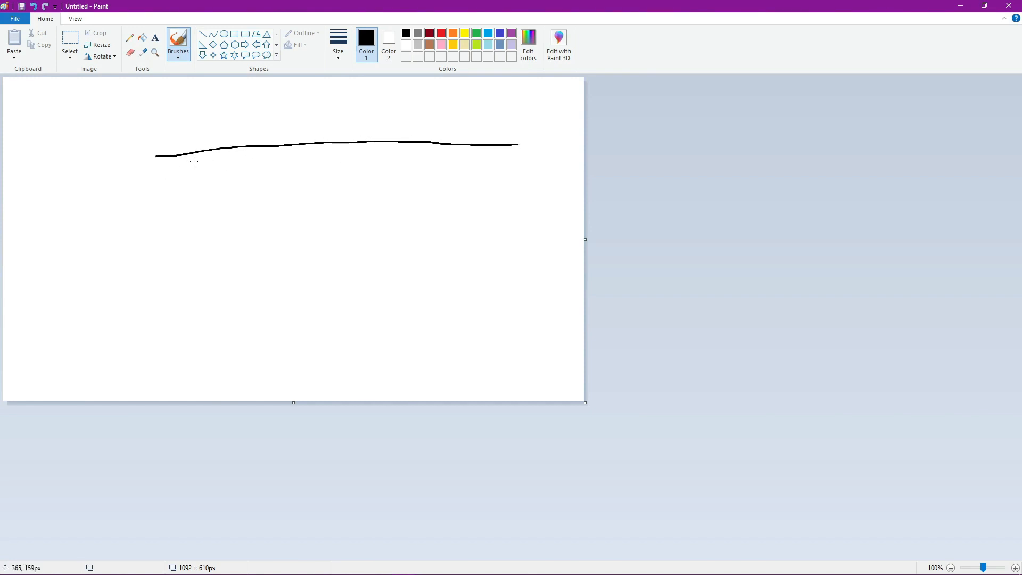
left_click_drag(156, 156, 70, 162)
- Set the brush to the thickest size and trace the middle portion of the black line in green
left_click(336, 51)
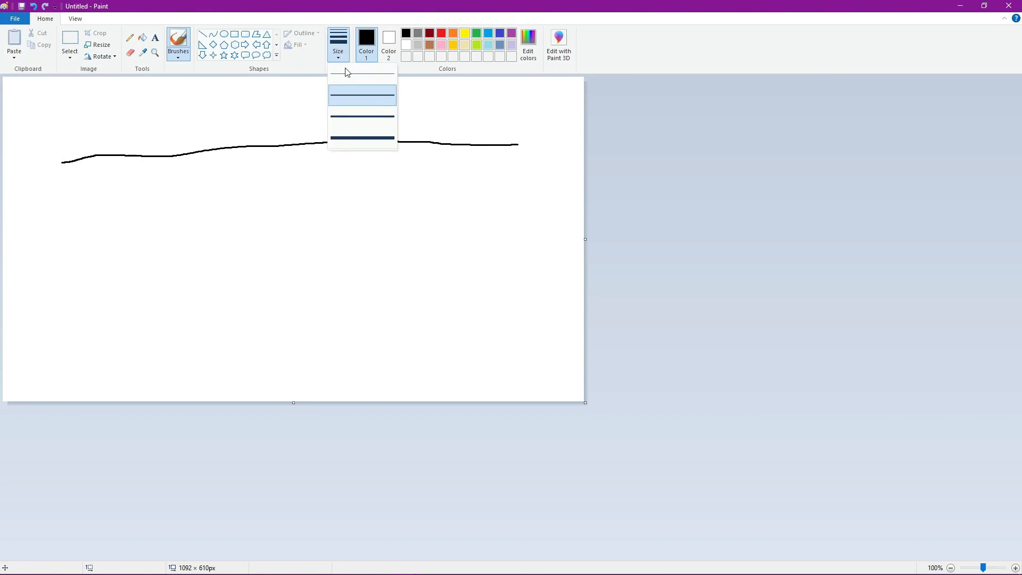
left_click(362, 136)
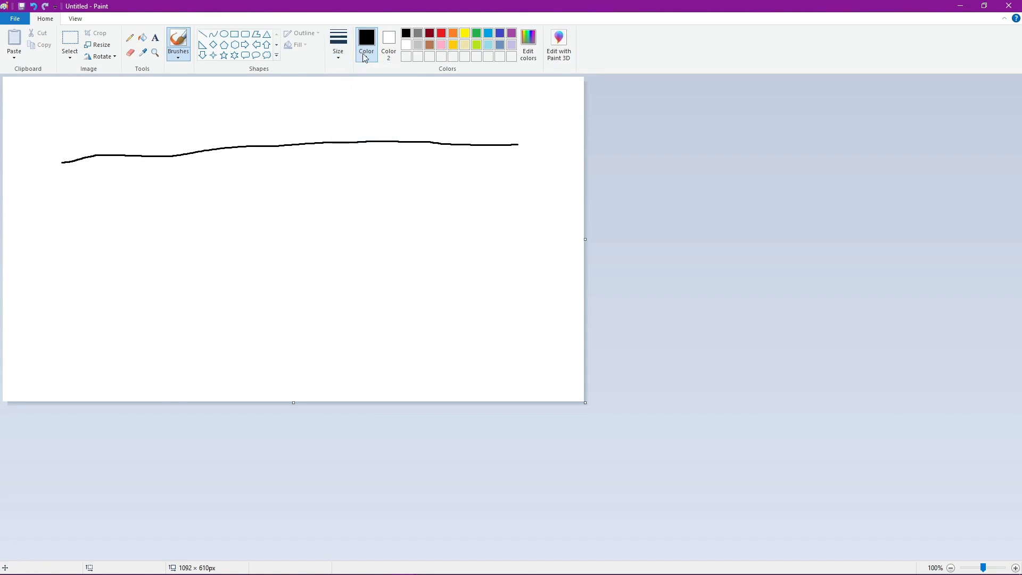
left_click(475, 33)
left_click_drag(180, 152, 426, 141)
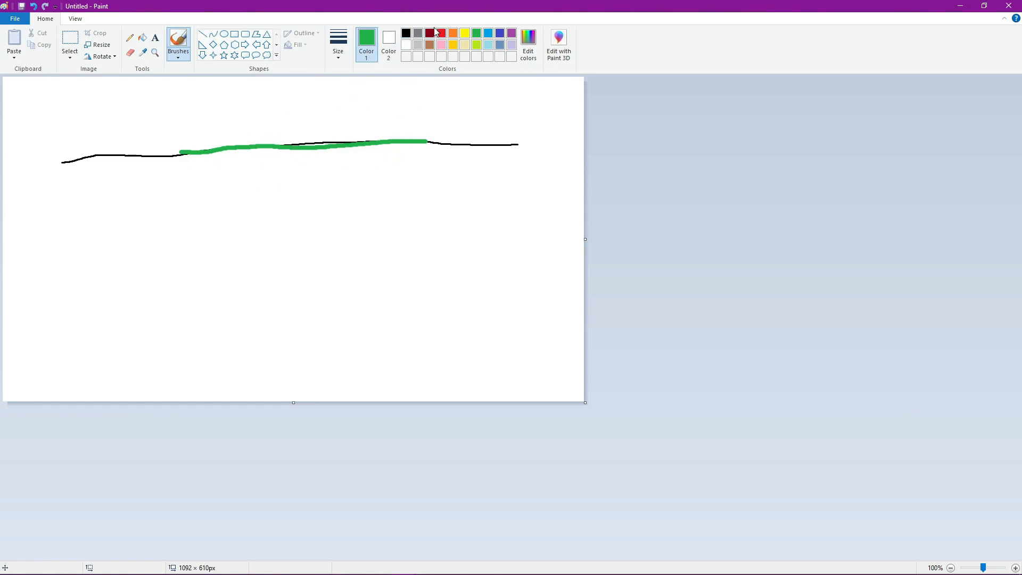
- Draw short blue primer strokes at both ends of the green segment and add an outward red tail to each
left_click(488, 34)
left_click_drag(181, 144, 208, 143)
left_click_drag(405, 150, 427, 148)
left_click(441, 34)
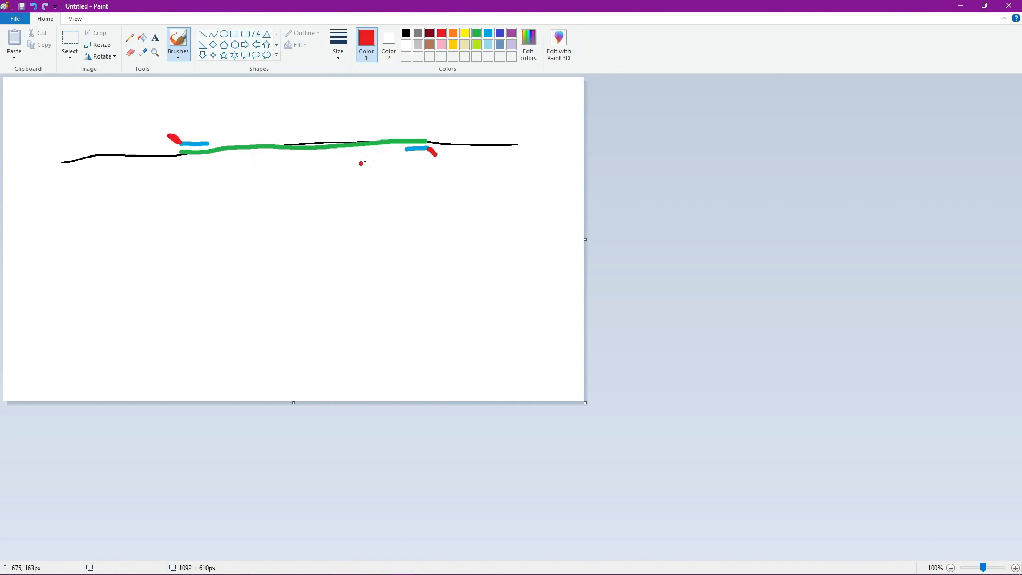
- Draw a separate green line beneath the first diagram and extend both of its ends with short red strokes
left_click(478, 34)
left_click_drag(186, 227, 435, 208)
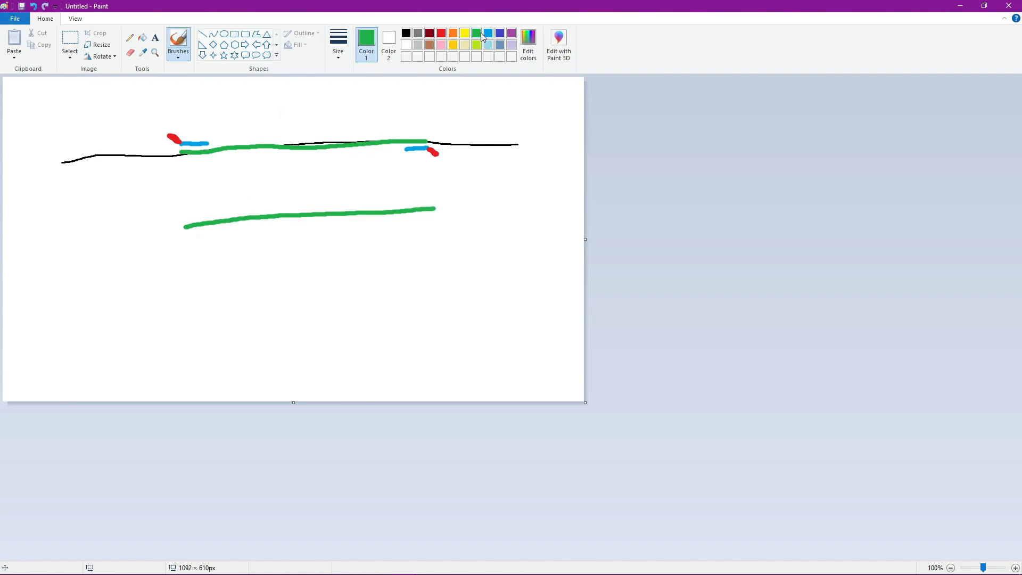
left_click(441, 34)
left_click_drag(166, 230, 187, 228)
left_click_drag(436, 209, 457, 208)
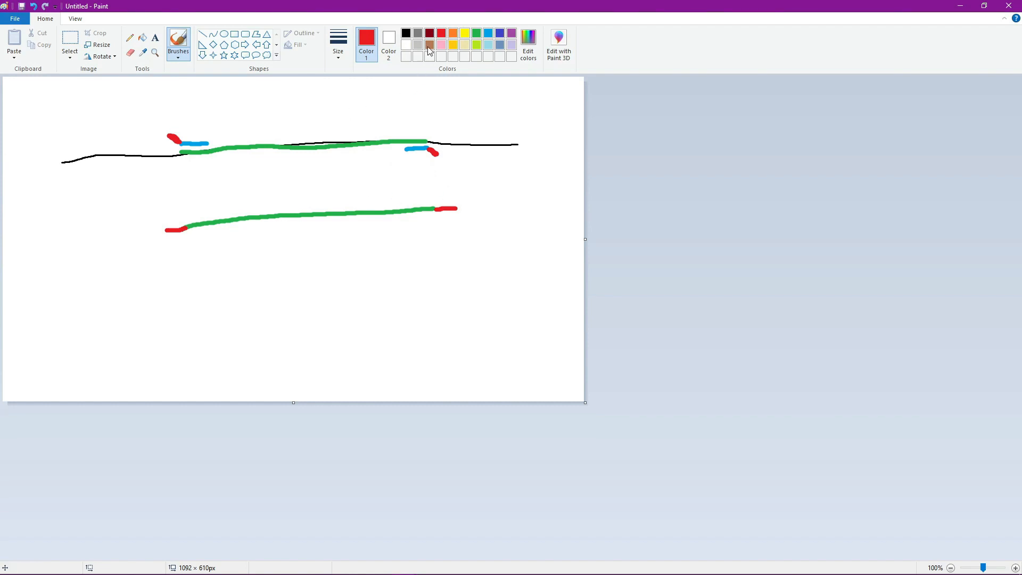
- Mark a yellow cut line across the red stretch at each end of the separate green line
left_click(464, 34)
left_click(331, 152)
left_click_drag(177, 218, 173, 242)
left_click_drag(448, 199, 446, 215)
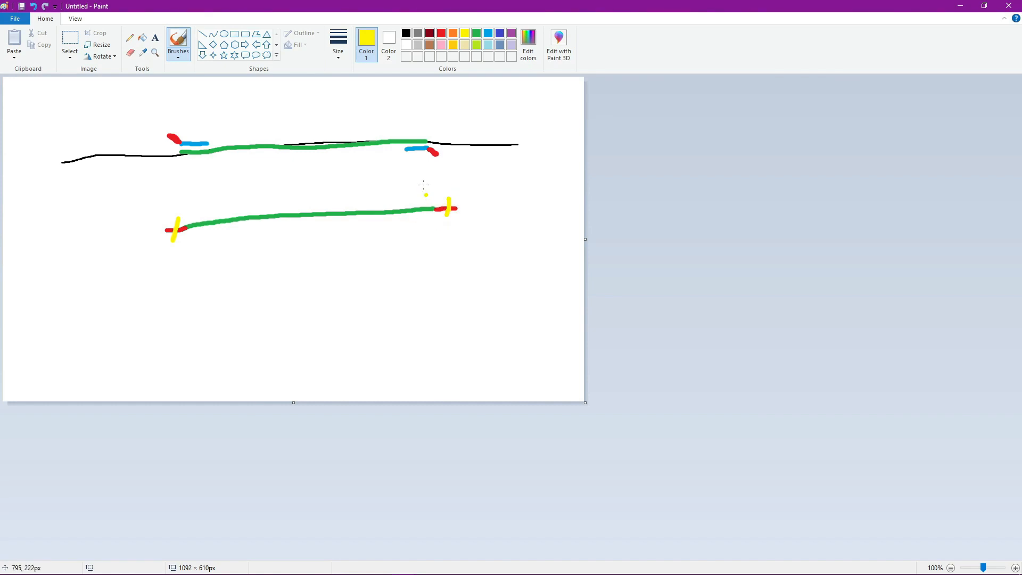
- Draw an indigo plasmid circle near the canvas's lower left corner, with two red sites along its top crossed by yellow cut marks
left_click(500, 37)
mouse_move(59, 316)
left_mouse_down()
mouse_move(46, 387)
mouse_move(142, 336)
mouse_move(105, 323)
left_mouse_up()
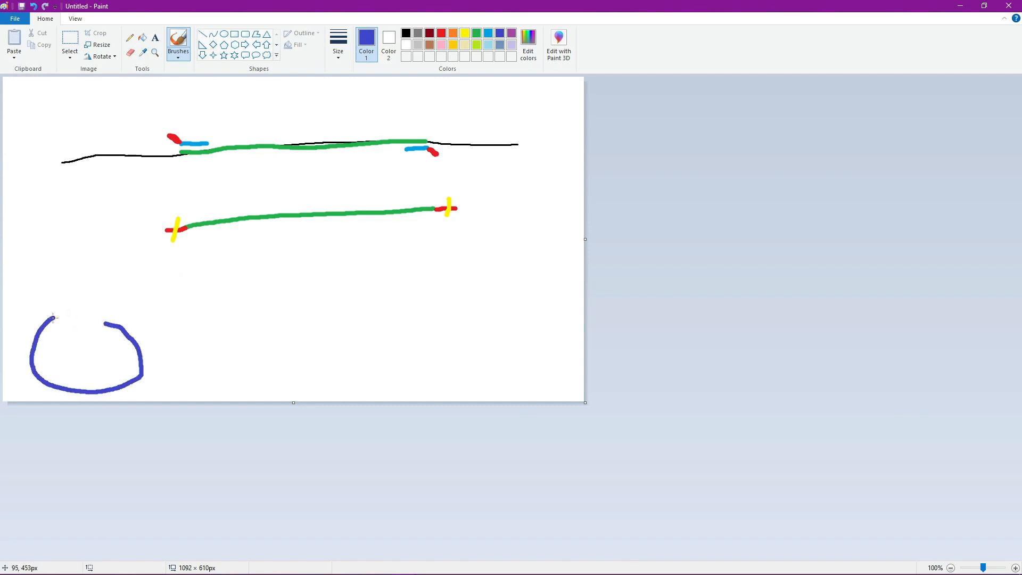
left_click(441, 38)
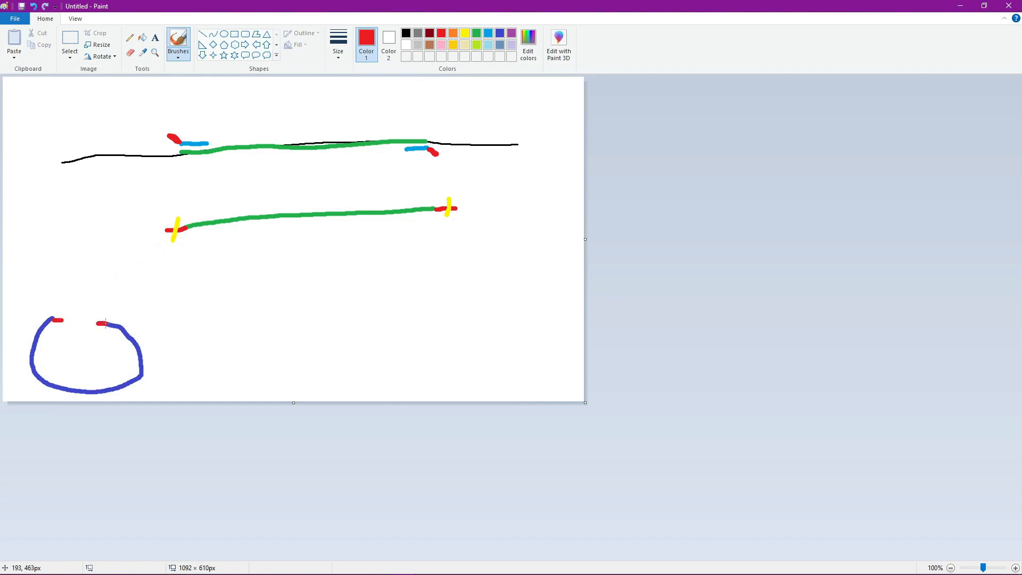
left_click(464, 34)
left_click(500, 34)
left_click_drag(62, 321, 97, 322)
left_click(465, 35)
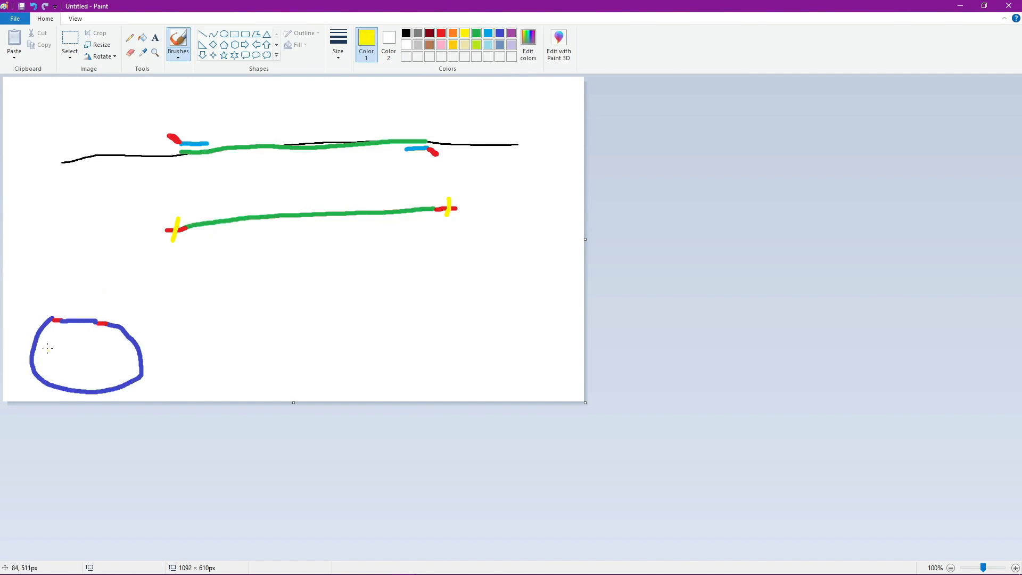
left_click_drag(106, 319, 103, 332)
- Draw a second indigo circle beside the first, left open at the top, with red dabs on both open ends
left_click(500, 33)
mouse_move(186, 334)
left_mouse_down()
mouse_move(213, 392)
mouse_move(231, 341)
left_mouse_up()
left_click(441, 34)
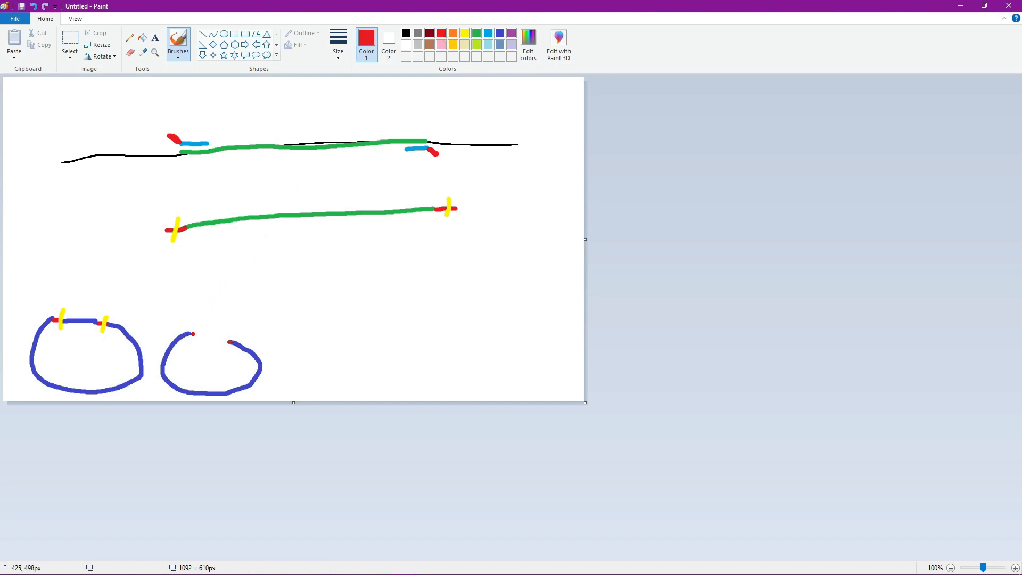
- Draw a shorter green fragment below the yellow-marked green line and put small red dabs on both ends
left_click(477, 34)
left_click_drag(212, 263, 422, 245)
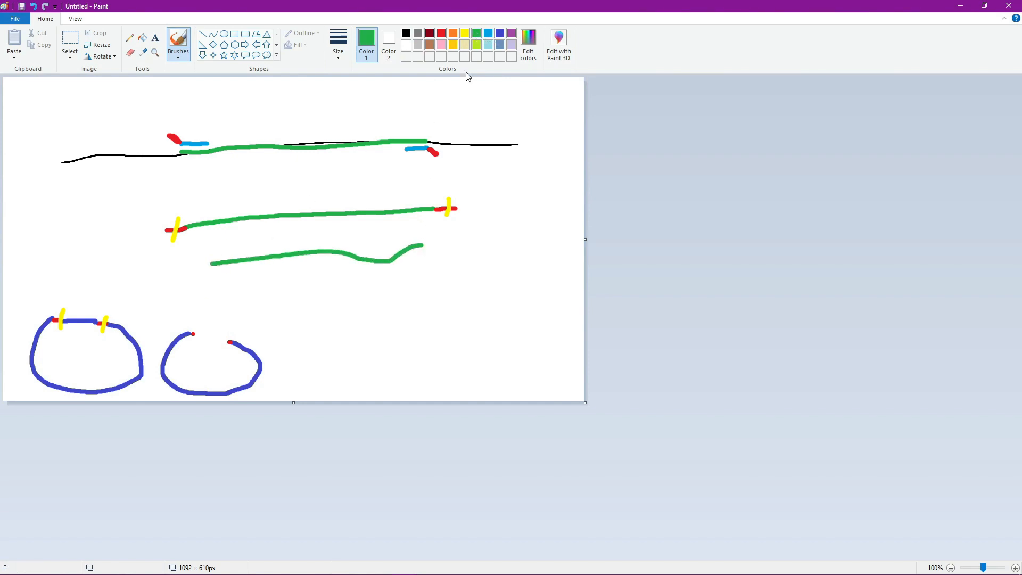
left_click(465, 34)
left_click(442, 34)
- Draw a smaller third indigo circle, close its top gap with a green insert, and mark both junctions in red
left_click(500, 33)
mouse_move(318, 348)
left_mouse_down()
mouse_move(294, 373)
mouse_move(342, 351)
left_mouse_up()
left_click(477, 38)
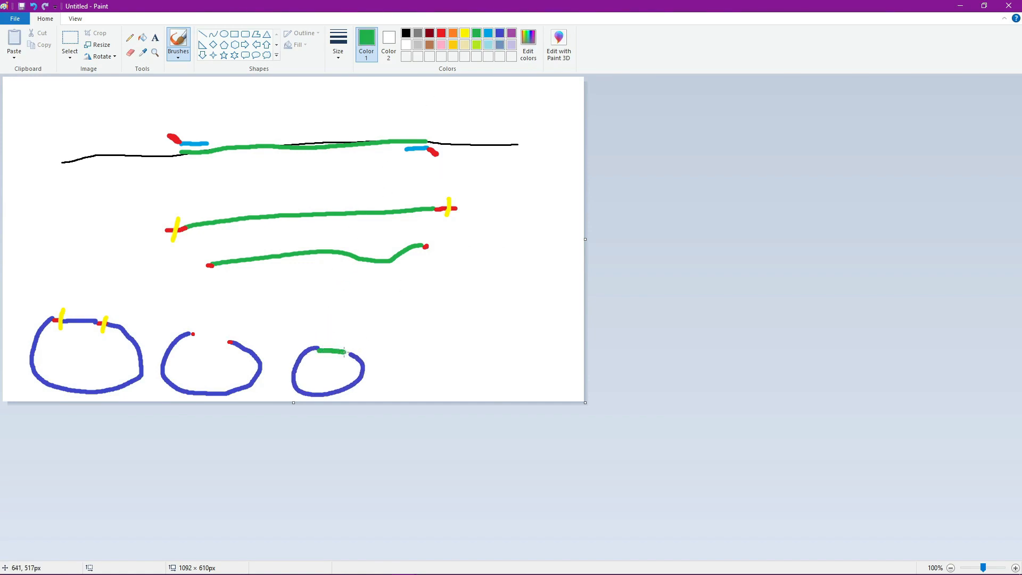
left_click(442, 33)
- Add a red site and two yellow cut marks to the first circle's lower part, and two yellow cuts within the upper separate green line
mouse_move(36, 374)
left_mouse_down()
mouse_move(45, 371)
mouse_move(29, 389)
left_mouse_up()
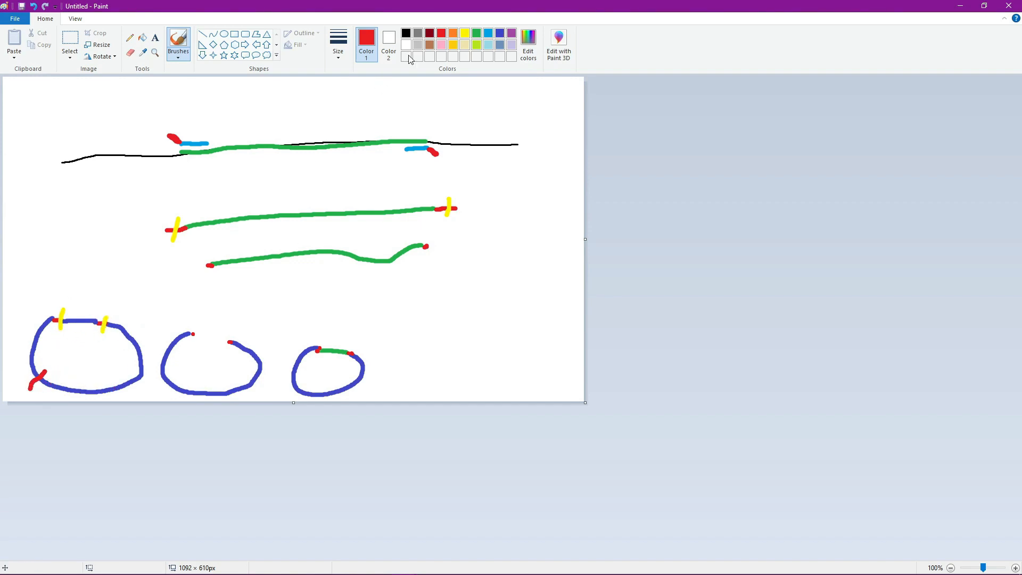
left_click(465, 33)
left_click_drag(30, 385, 39, 373)
left_click_drag(113, 377, 120, 390)
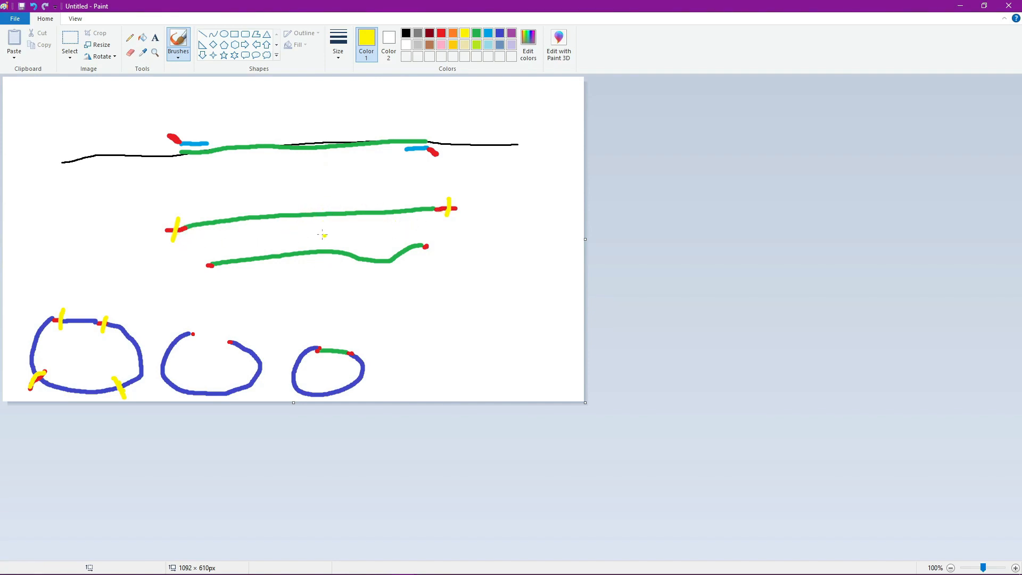
left_click_drag(277, 209, 265, 224)
left_click_drag(380, 201, 360, 226)
- Return to SnapGene, highlight the bases from the end of the TEV site into the downstream 6xHis tag, and inspect that tag
key("alt+Tab")
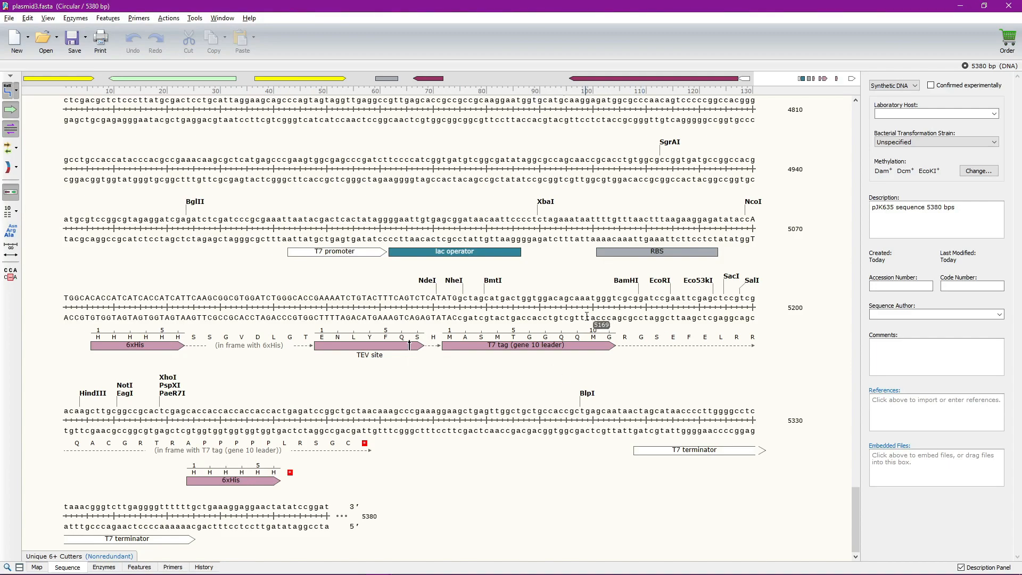
left_click_drag(431, 302, 257, 410)
left_click(187, 408)
left_click(261, 409)
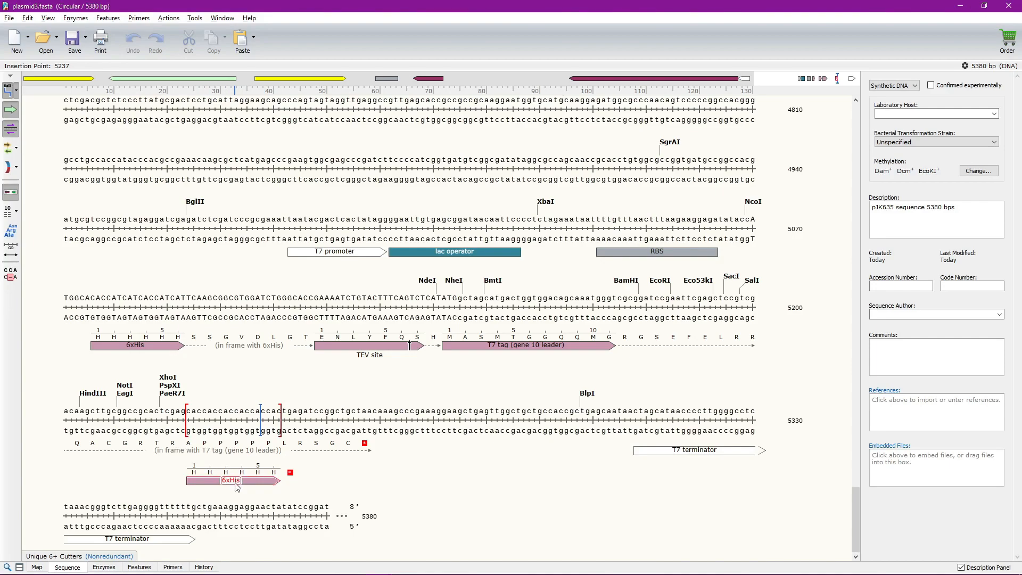
mouse_move(237, 486)
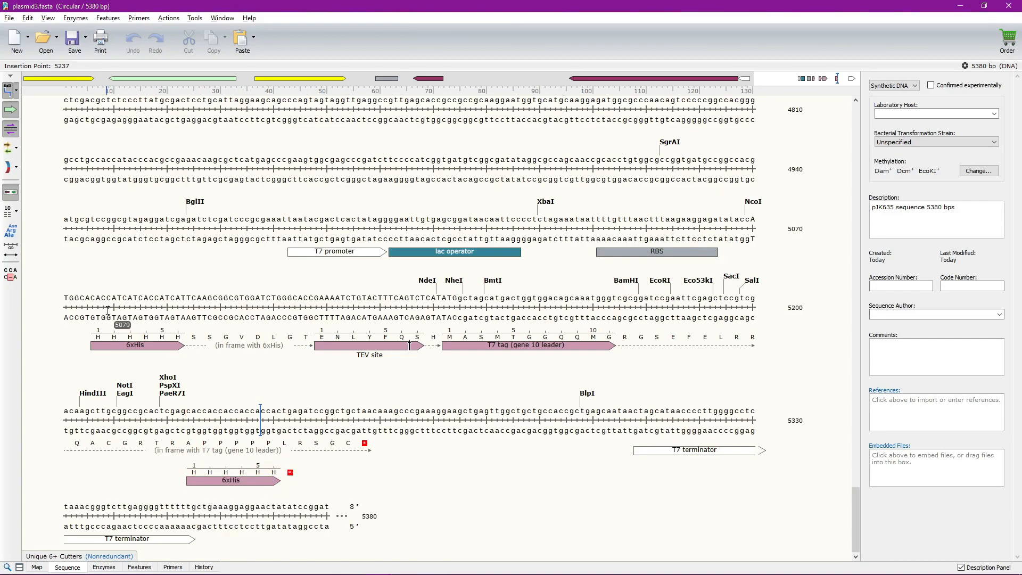
- Highlight the bases of the upstream and downstream 6xHis tags to compare them, and clear the selection
left_click_drag(95, 317, 181, 318)
left_click_drag(186, 411, 282, 413)
left_click(282, 412)
left_click_drag(94, 300, 185, 302)
left_click(185, 303)
left_click(181, 301)
left_click_drag(94, 300, 180, 301)
left_click(176, 302)
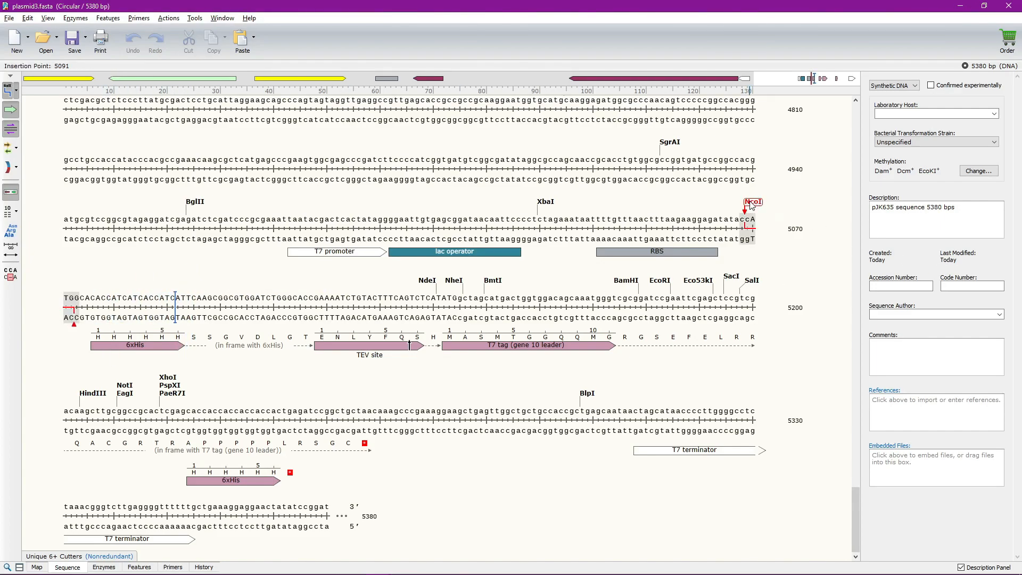
- Highlight bases 5068 to 5190 from the NcoI site, highlight bases 5175 to 5218 up to the XhoI site, and clear each selection
left_click_drag(740, 223, 700, 313)
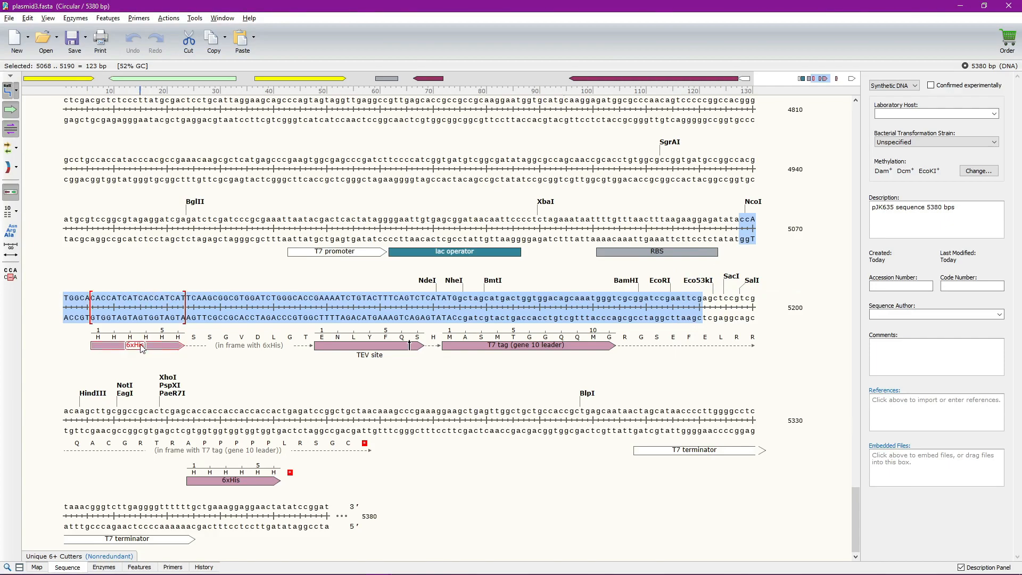
left_click(275, 304)
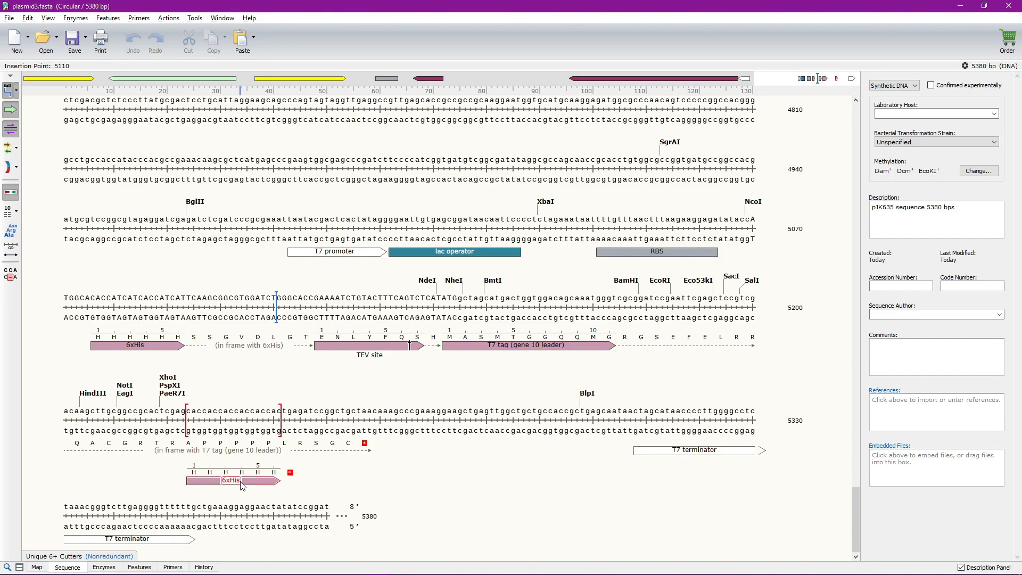
left_click_drag(160, 410, 615, 306)
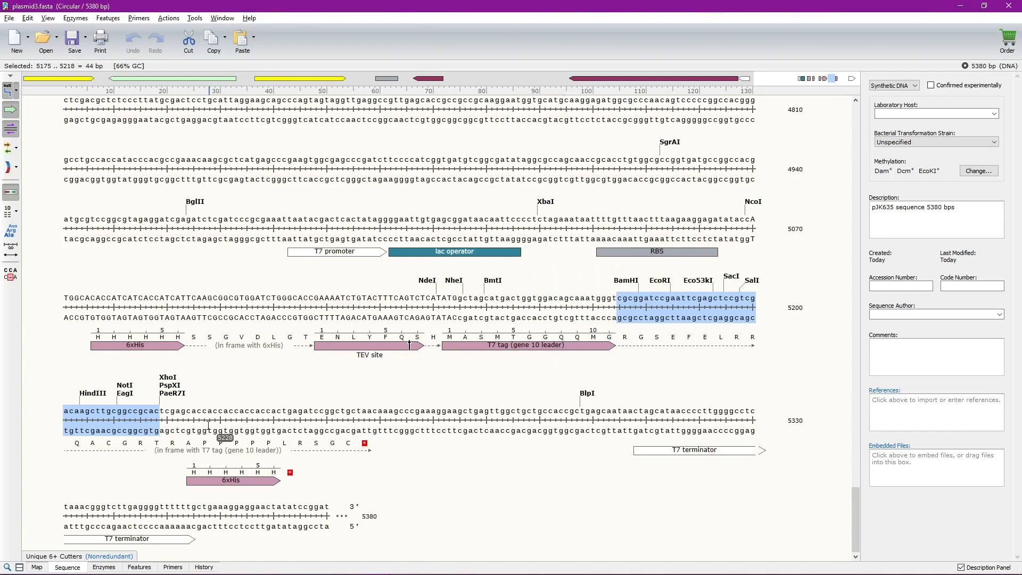
left_click(156, 415)
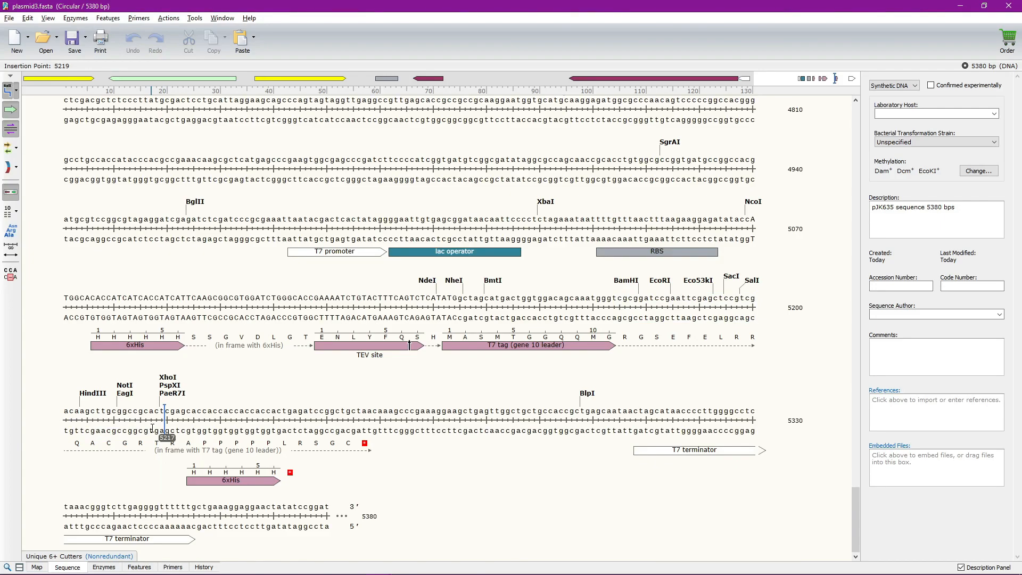
- Highlight the bases from the XhoI site past the downstream 6xHis tag to the stop codon, and clear the selection
key("alt+Tab")
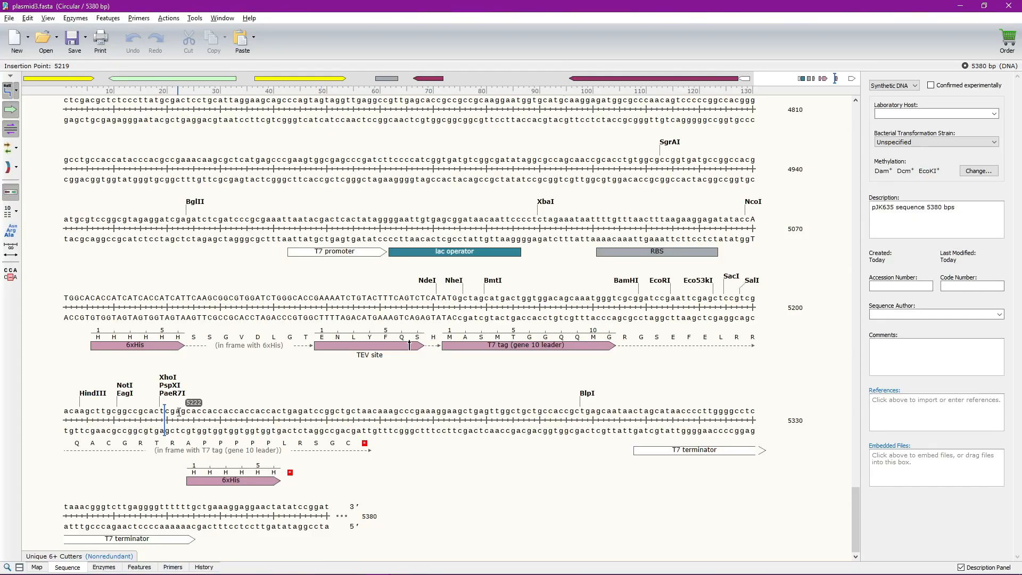
left_click_drag(181, 411, 377, 414)
left_click(277, 464)
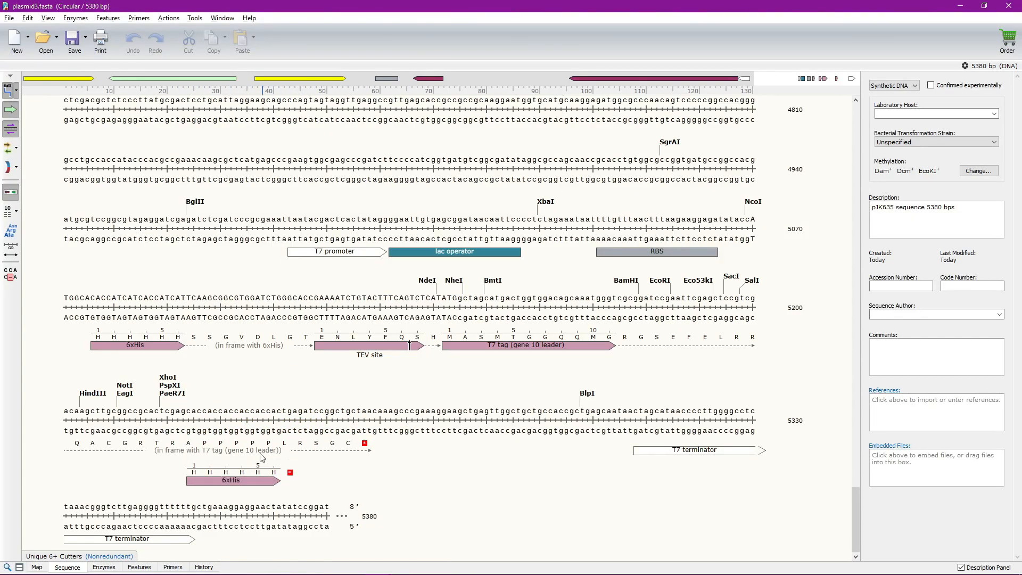
left_click(377, 425)
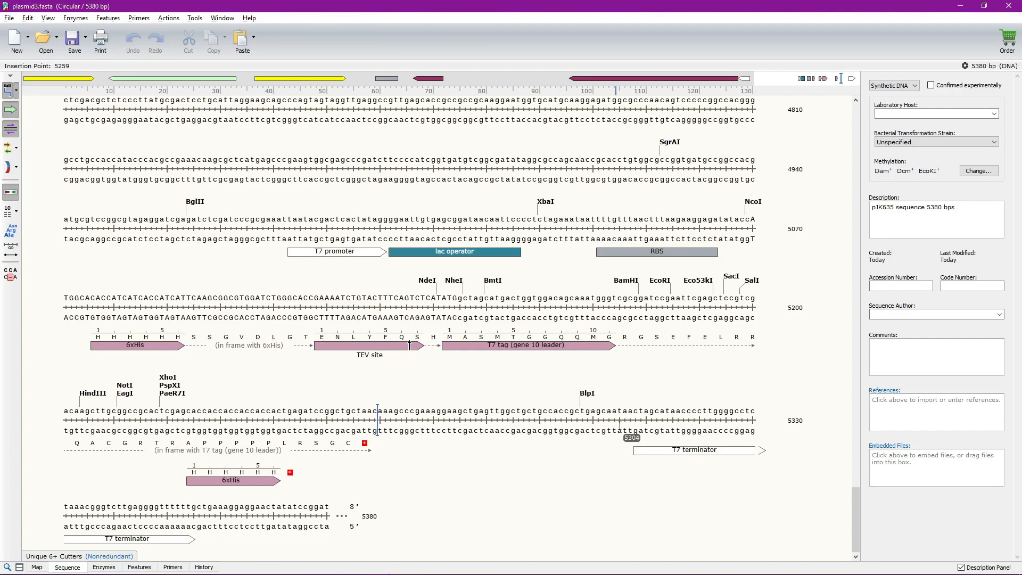
left_click(613, 379)
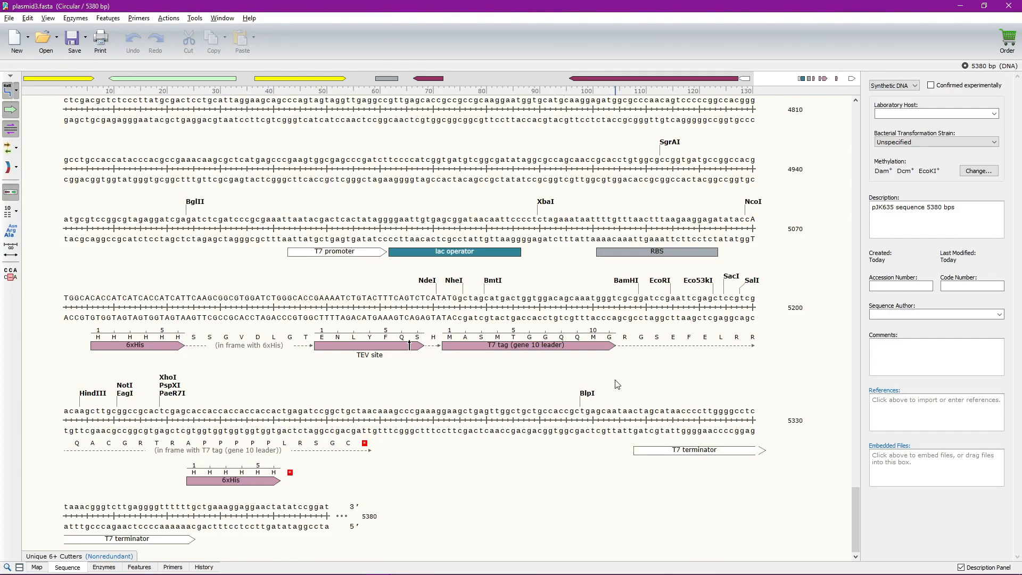
- Inspect the T7 terminator, highlight bases 5001 to 5355 and the terminator's bases, and clear each selection
left_click(653, 452)
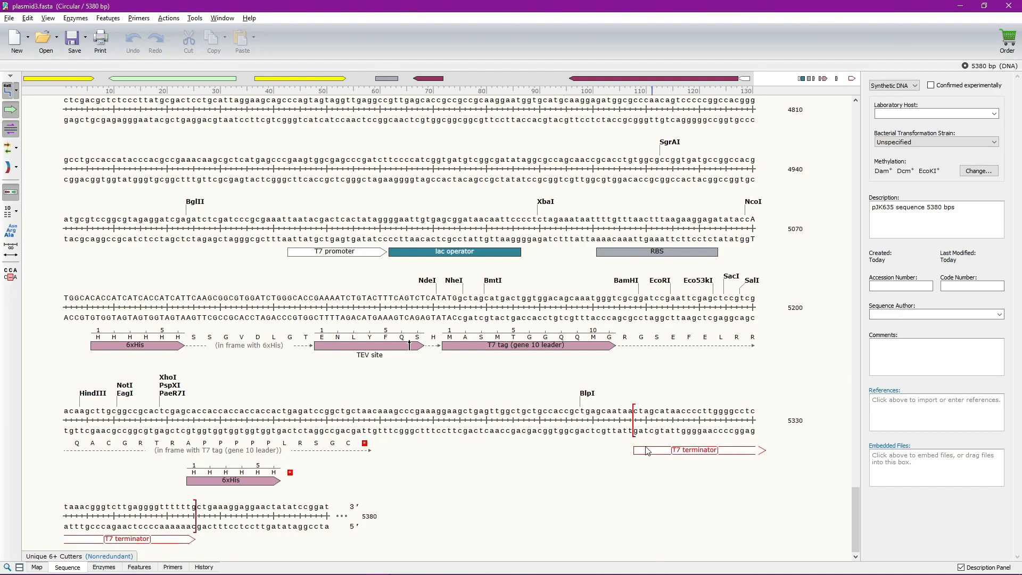
left_click_drag(623, 413, 665, 416)
left_click(665, 415)
left_click_drag(283, 219, 755, 429)
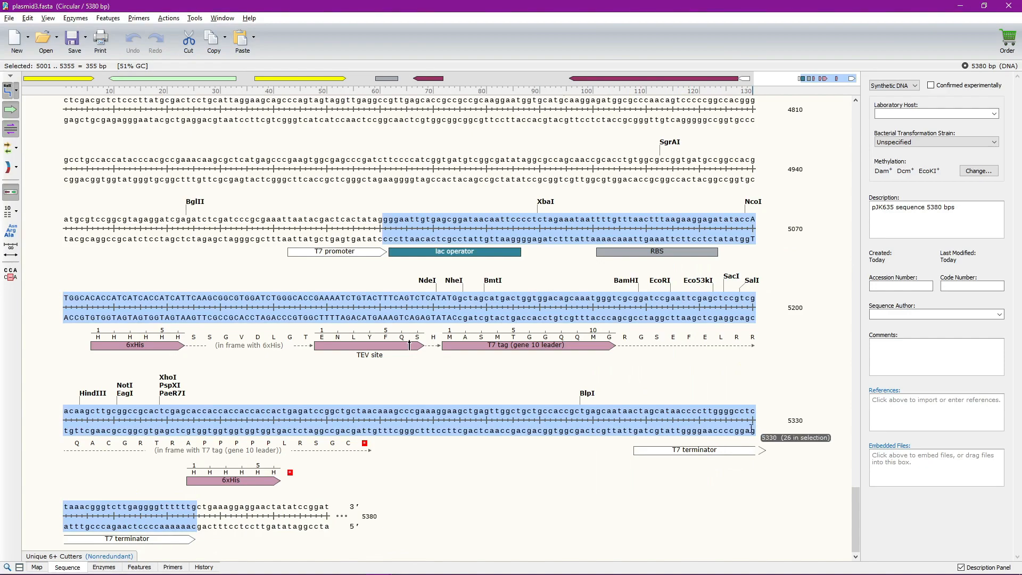
left_click(754, 429)
left_click_drag(638, 413, 178, 502)
left_click(184, 503)
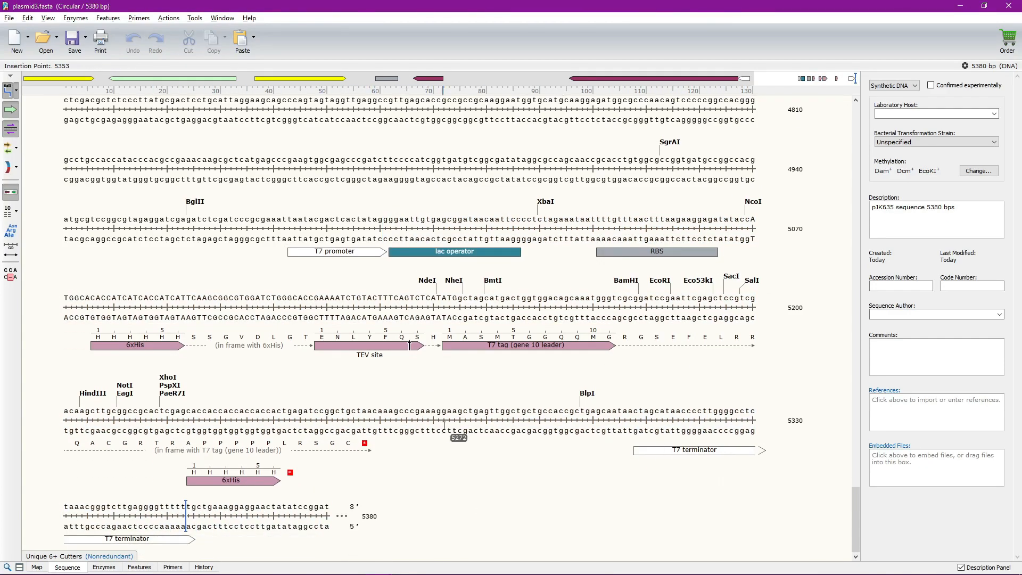
- Switch to the plasmid design guide PDF in Acrobat and copy the CRYGD mRNA accession NM_006891.4 from instruction 3
left_click_drag(856, 538, 830, 564)
key("super+Tab")
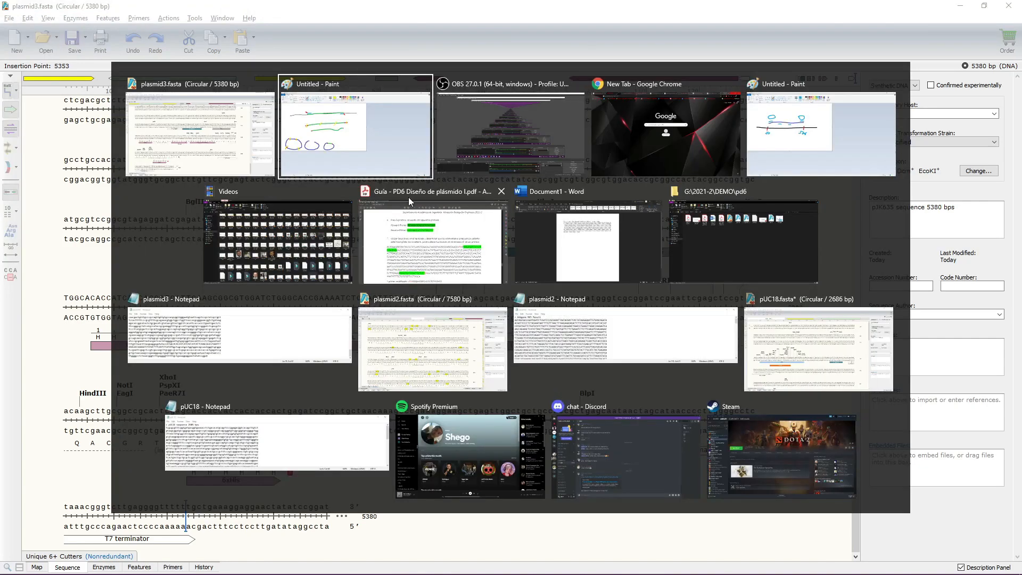
left_click(451, 235)
scroll(668, 275, "up", 3)
scroll(640, 319, "up", 5)
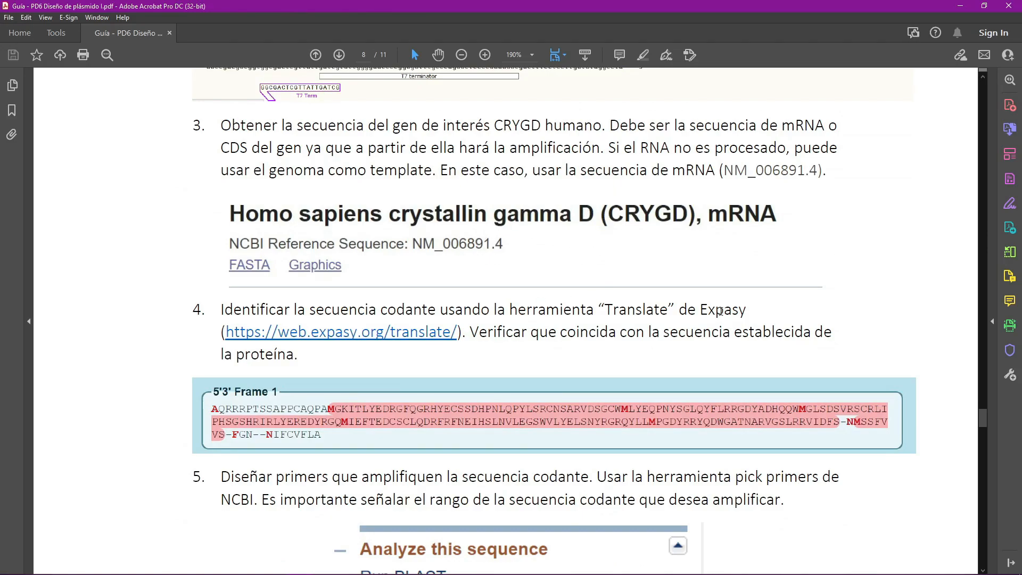
left_click_drag(725, 169, 820, 170)
key("ctrl+c")
- Switch to Chrome and open the NCBI Nucleotide database
key("alt+Tab")
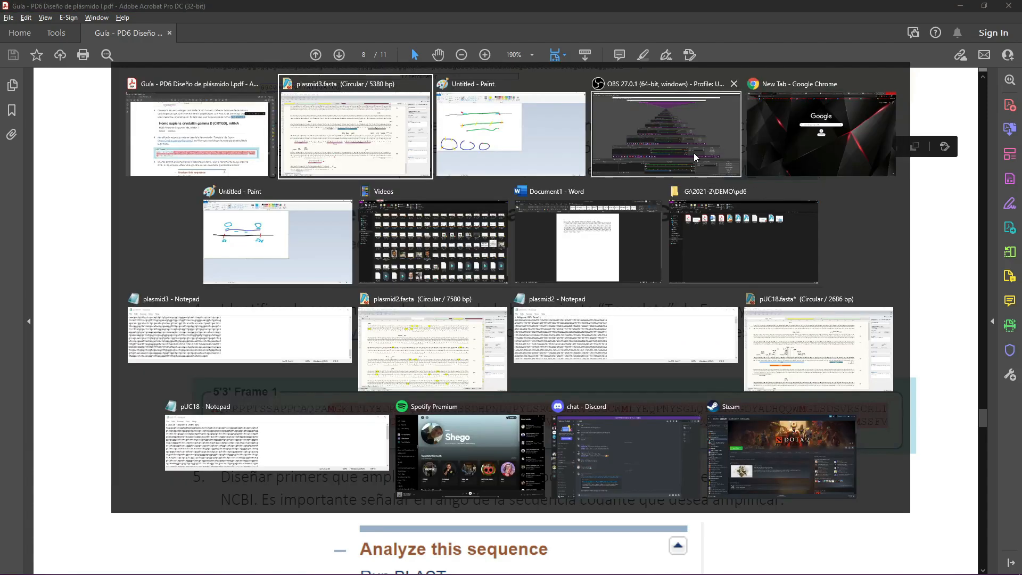
left_click(821, 133)
left_click(567, 28)
type("c")
key("BackSpace")
key("BackSpace")
type("ncbi")
key("Return")
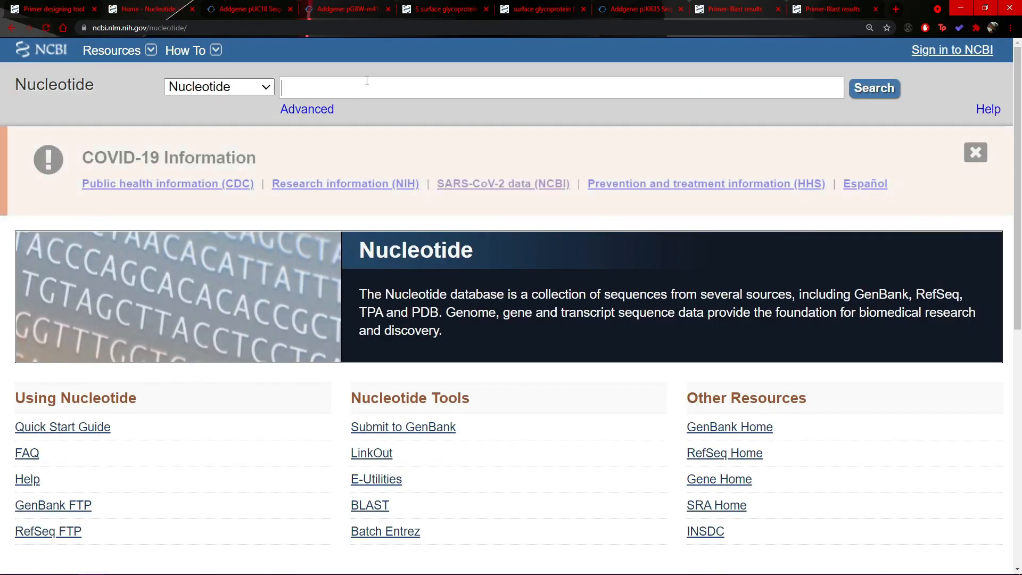
- Search the Nucleotide database for the copied accession NM_006891.4
left_click(368, 86)
key("ctrl+v")
key("Return")
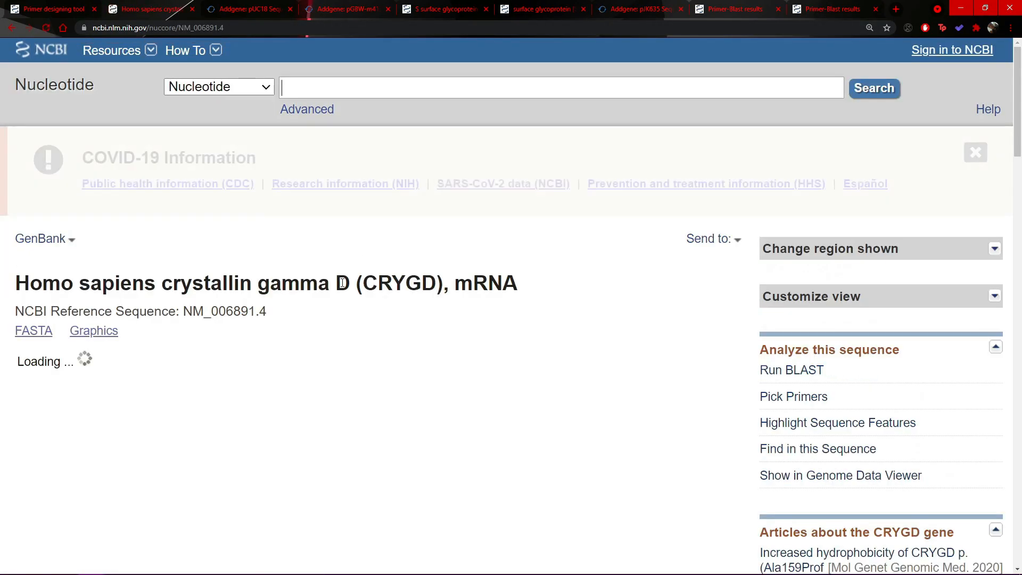
- Examine the CRYGD record down to its ORIGIN section, highlight the mRNA sequence, and clear the selection
scroll(192, 254, "down", 3)
scroll(192, 254, "down", 20)
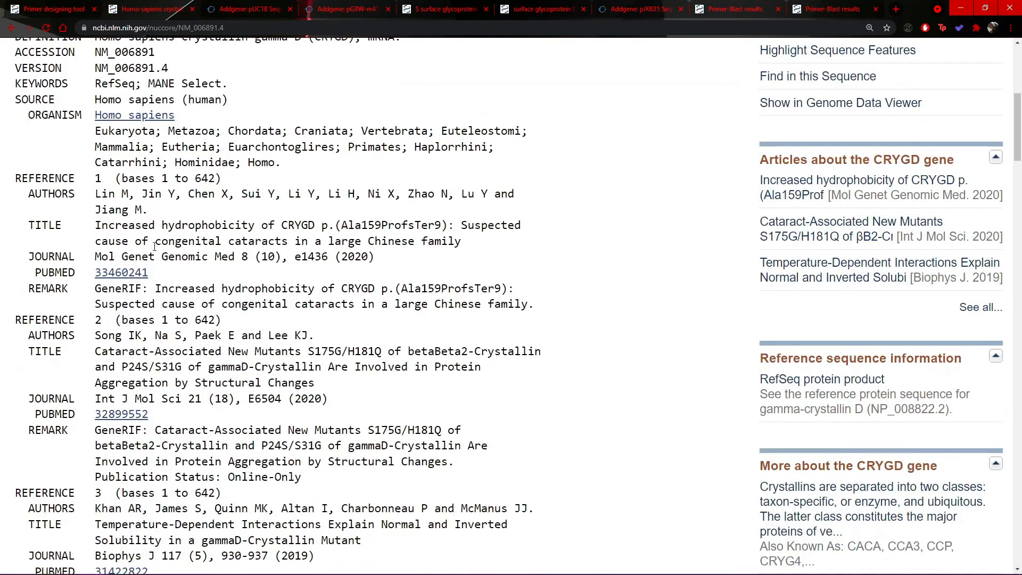
scroll(152, 283, "down", 15)
scroll(151, 319, "up", 5)
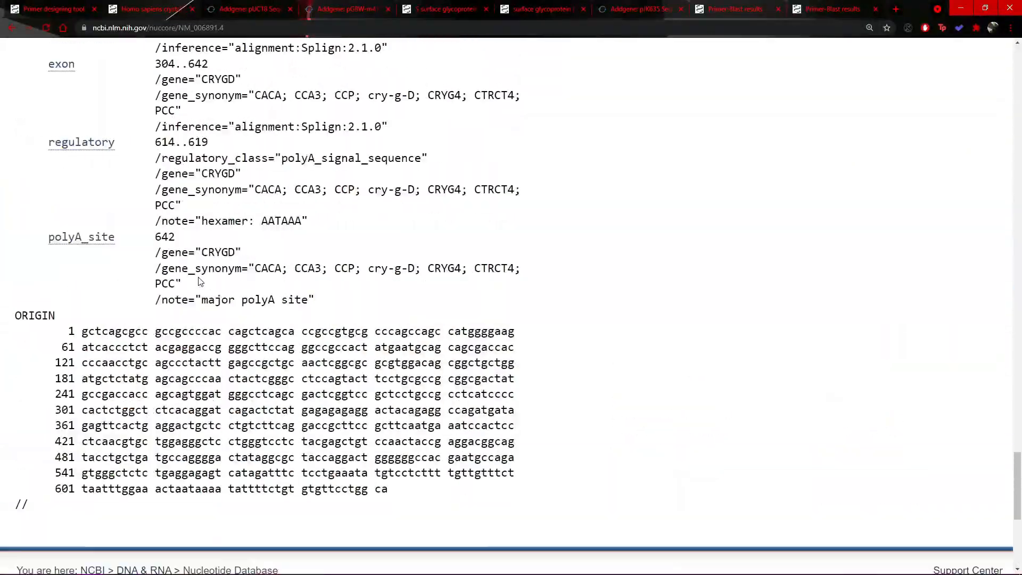
scroll(150, 358, "down", 4)
left_click_drag(101, 323, 410, 419)
left_click(408, 436)
left_click_drag(408, 454, 108, 307)
left_click(108, 307)
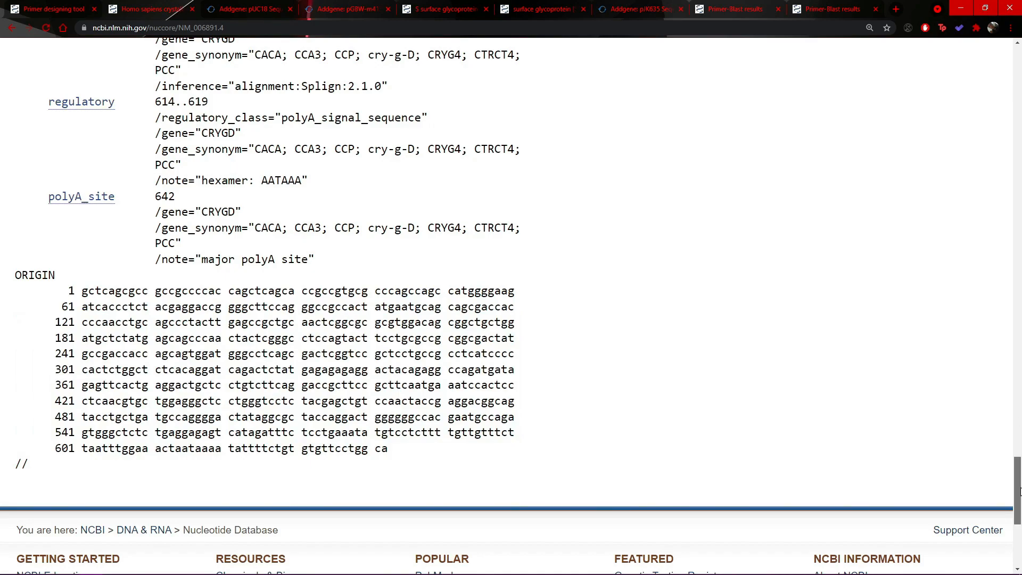
left_click_drag(1019, 491, 1019, 484)
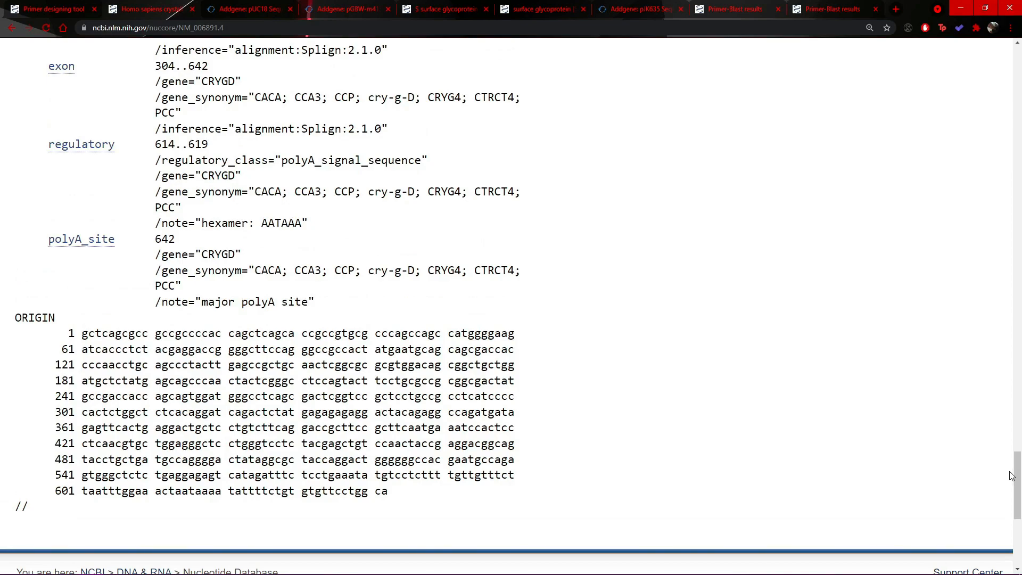
- Switch to the plasmid3.fasta window in SnapGene, highlight a stretch of bases upstream of the BglII site, and clear the selection
key("alt+Tab")
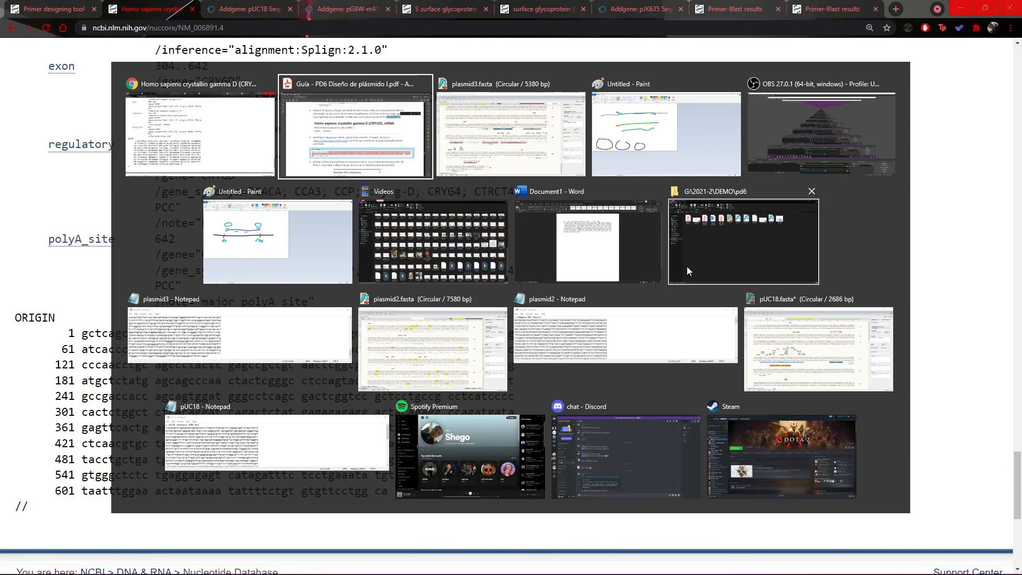
left_click(459, 176)
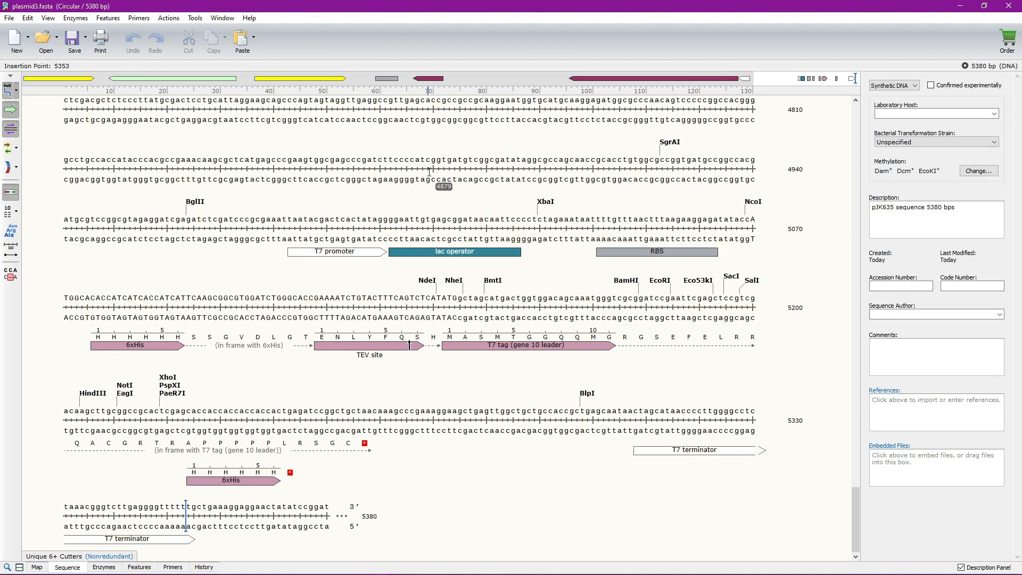
left_click_drag(311, 166, 479, 166)
left_click(479, 166)
- Return to Chrome and display the CRYGD mRNA record in FASTA format
key("alt+Tab")
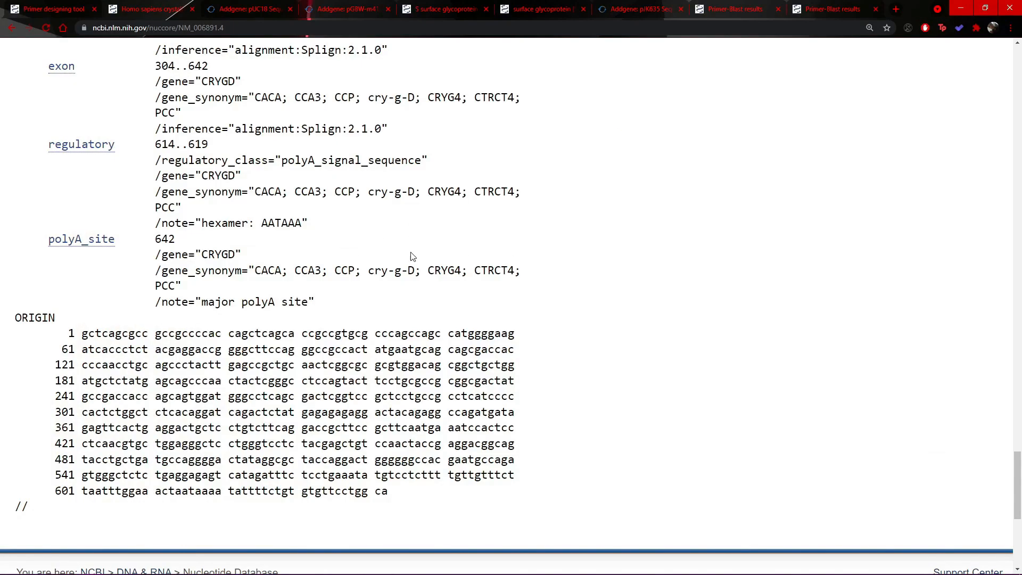
left_click_drag(392, 492, 19, 336)
scroll(1009, 213, "up", 20)
left_click_drag(1010, 103, 1007, 88)
scroll(107, 330, "down", 1)
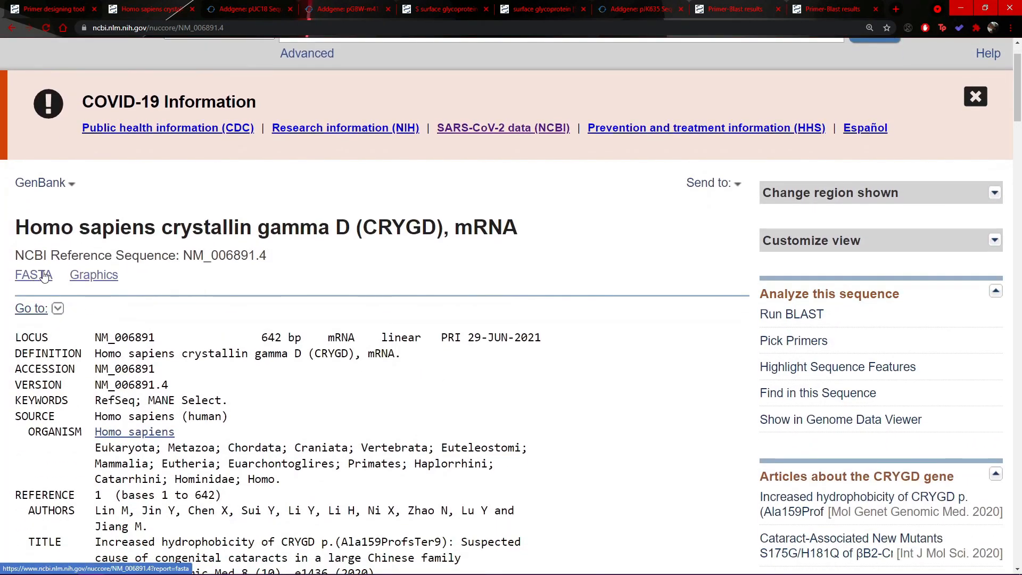
left_click(44, 276)
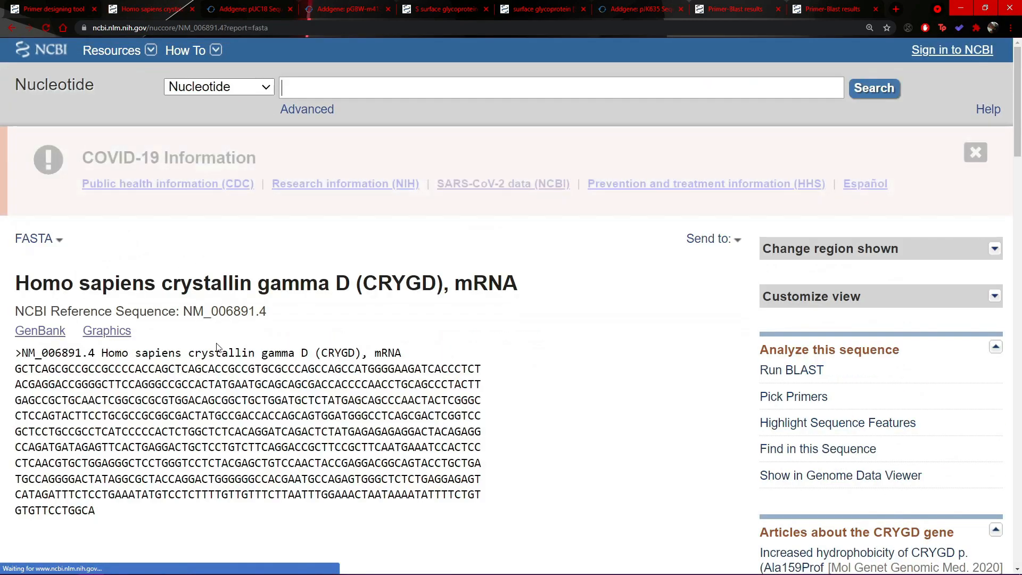
- Copy the full CRYGD FASTA entry with its header and paste it below the existing sequence in the Word document
scroll(160, 394, "down", 2)
left_click_drag(105, 407, 16, 247)
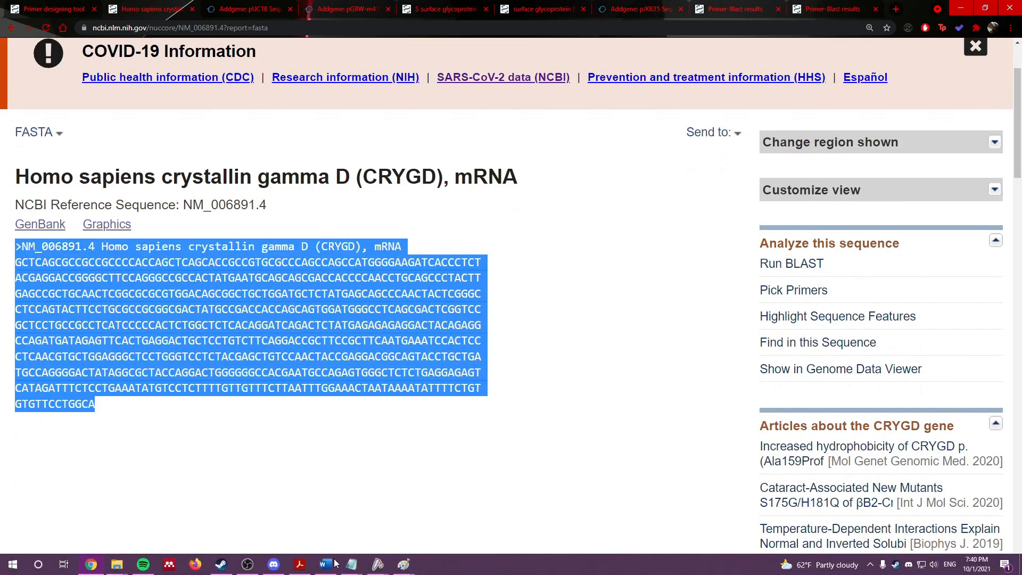
left_click(326, 564)
left_click_drag(349, 238, 344, 177)
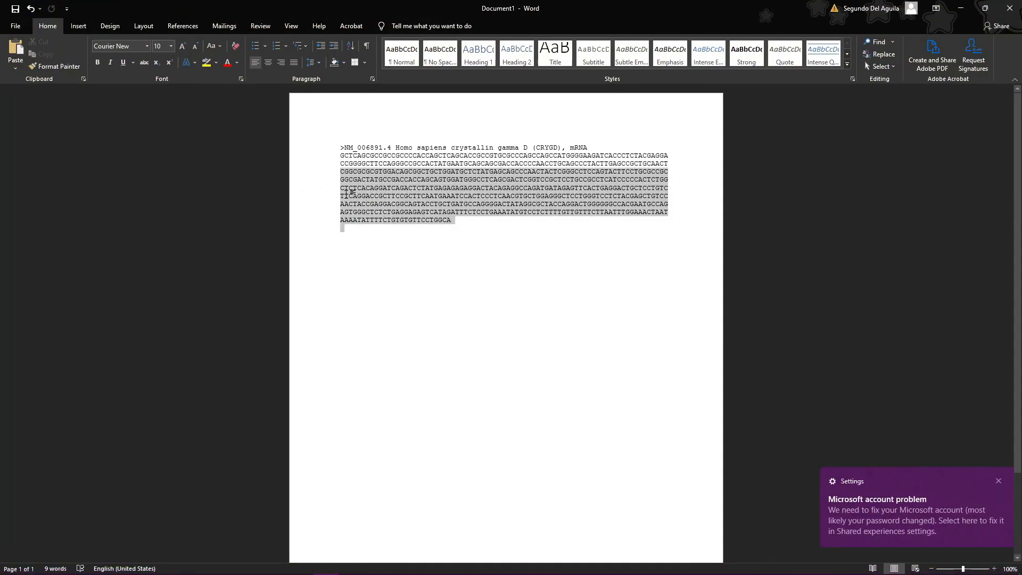
left_click(373, 245)
key("Return")
key("Return")
key("ctrl+v")
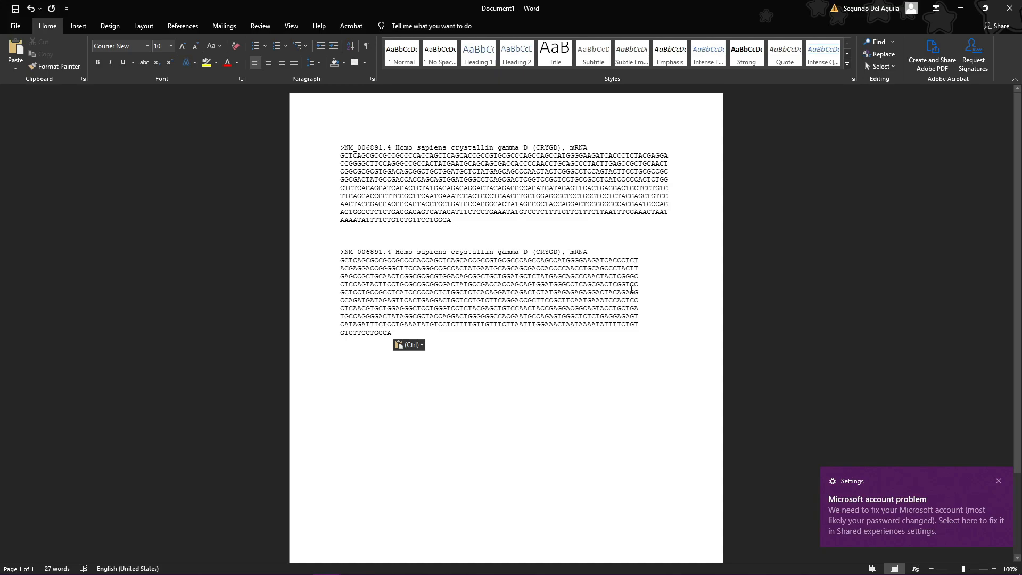
- Highlight several lines of the newly pasted sequence to examine their line breaks, and clear the selection
left_click_drag(644, 279, 644, 291)
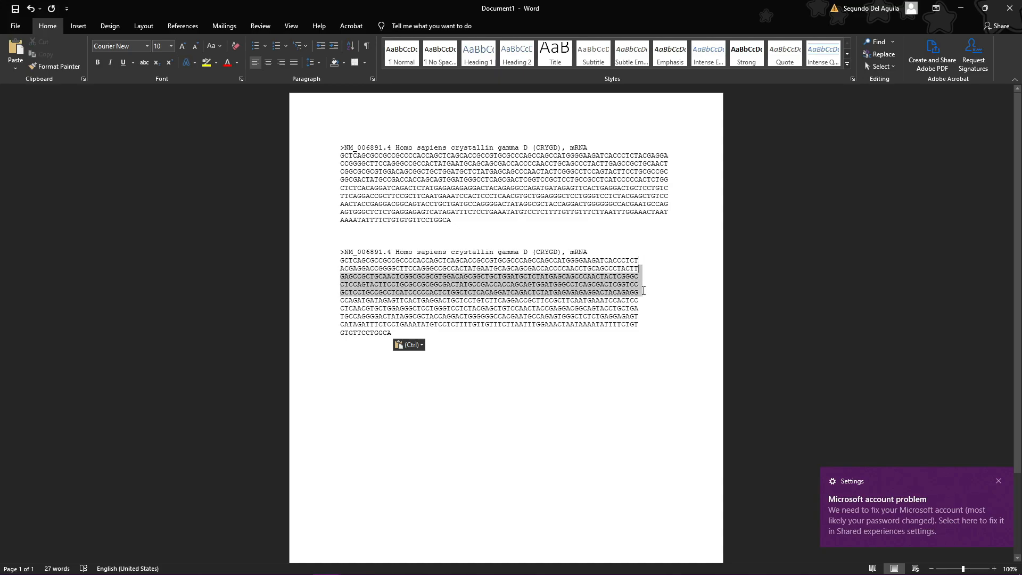
left_click(643, 292)
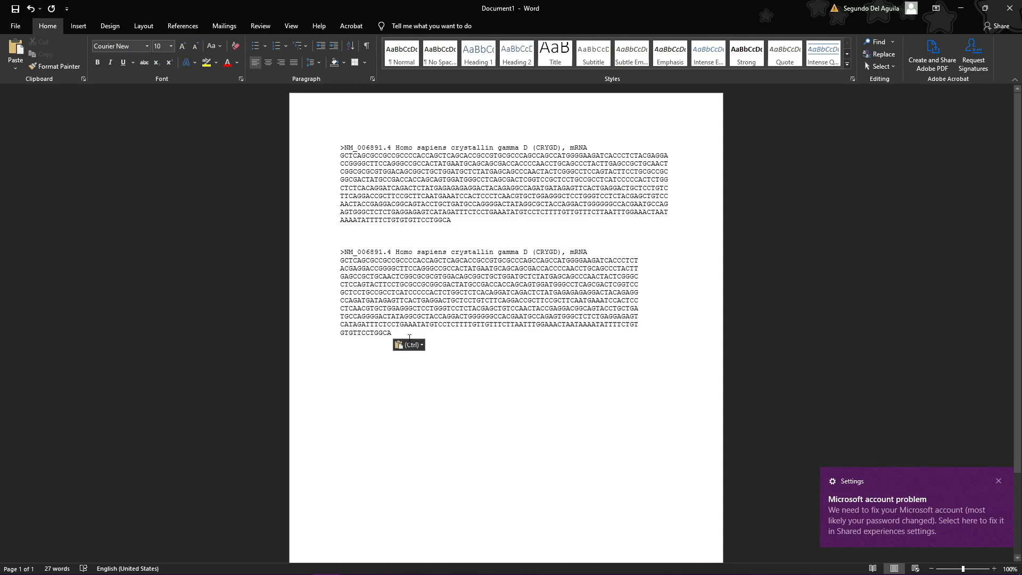
key("Delete")
key("Return")
- Select the first sequence and replace all paragraph marks (^p) with nothing, without continuing the search from the beginning
left_click_drag(492, 225, 341, 154)
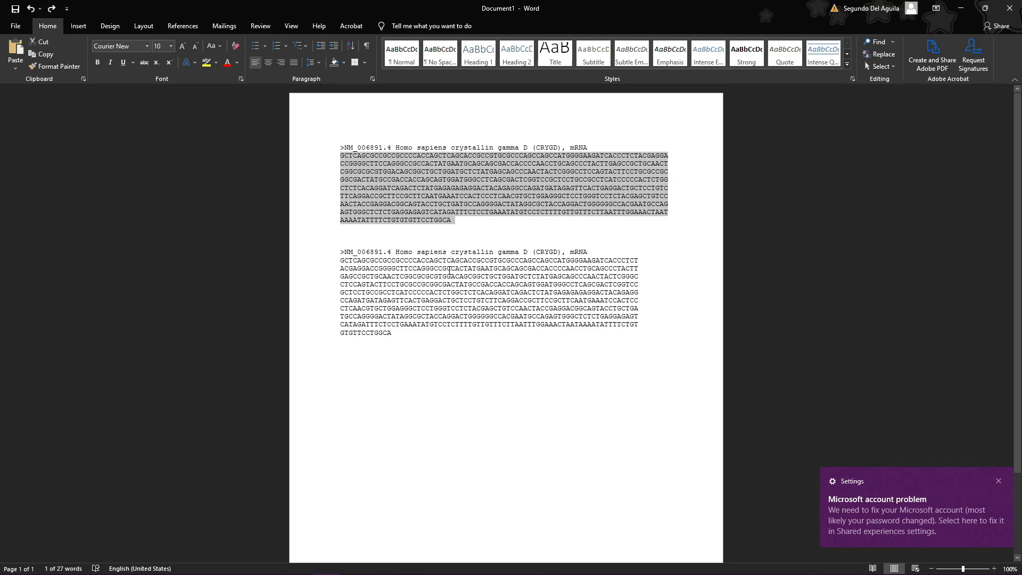
left_click_drag(452, 221, 335, 154)
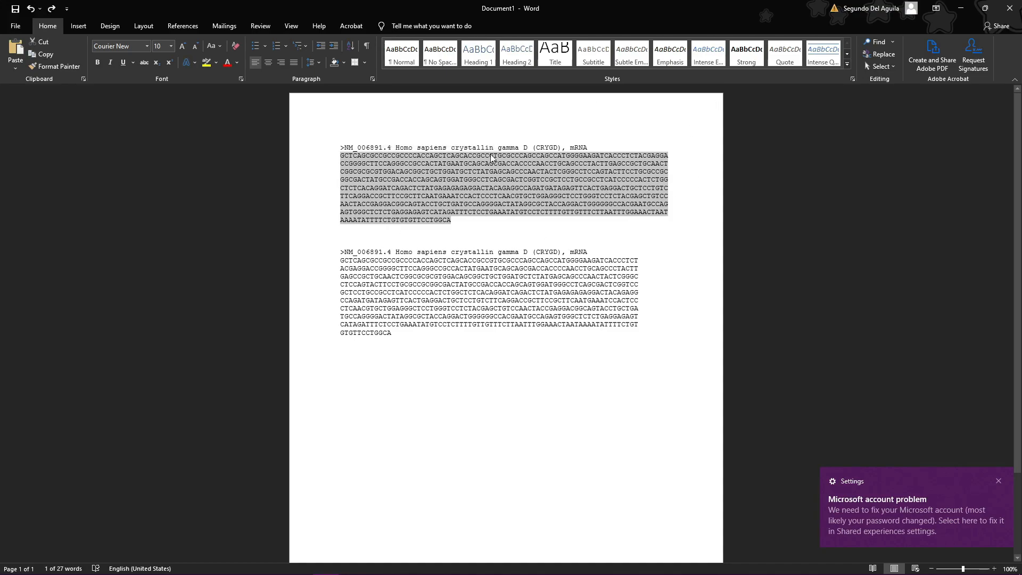
left_click(879, 53)
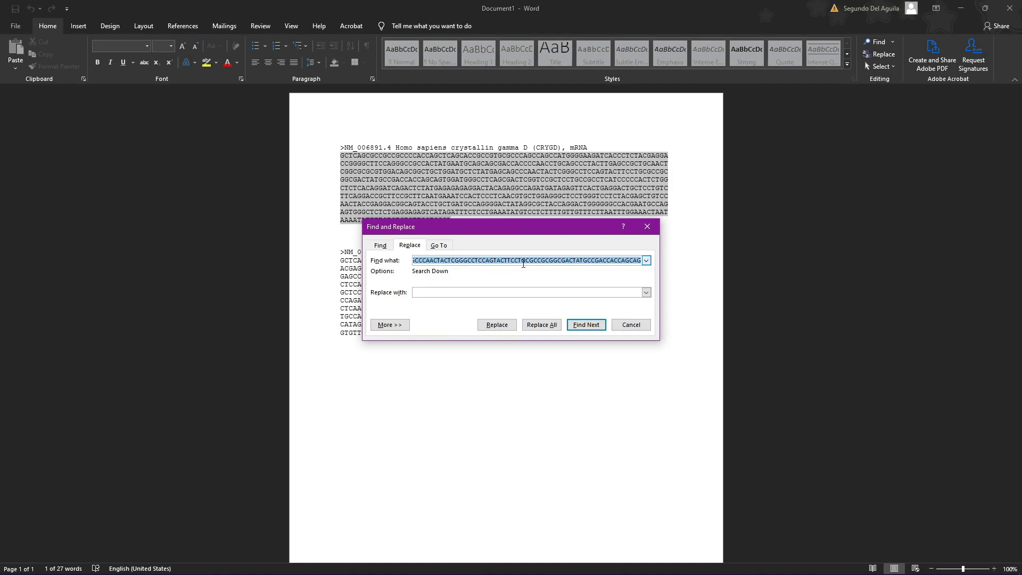
key("BackSpace")
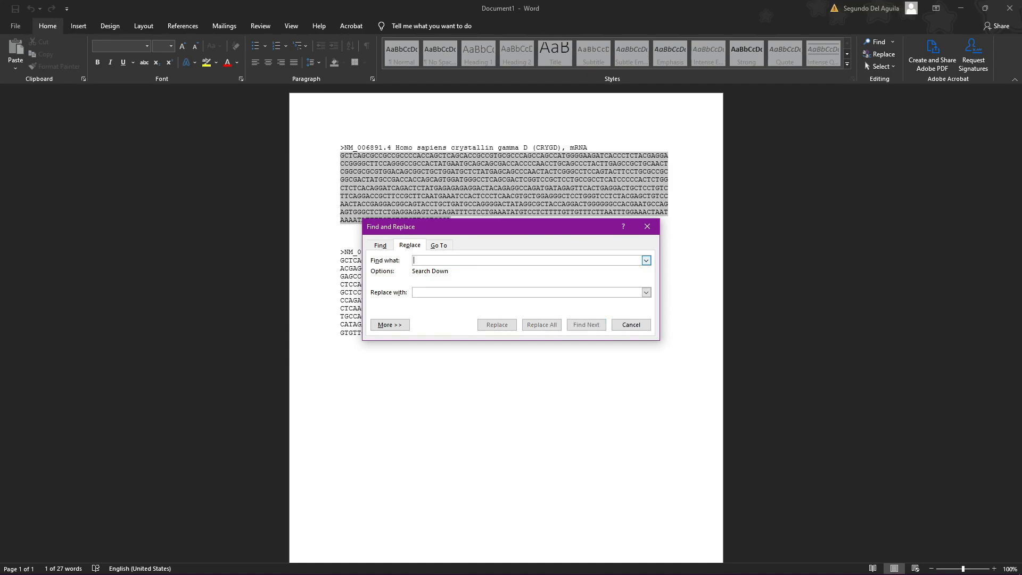
type("^p")
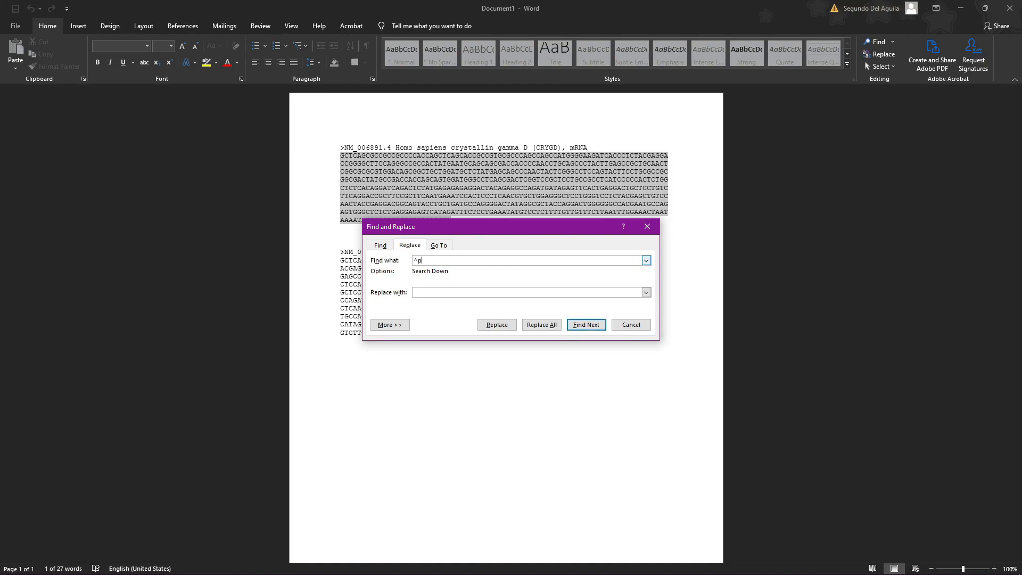
left_click(447, 292)
left_click(543, 325)
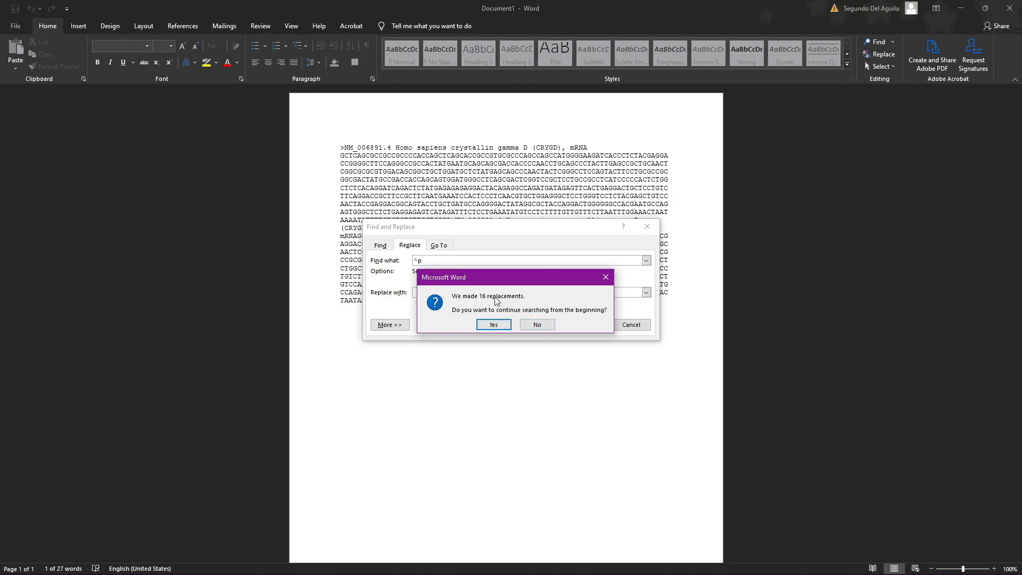
left_click(536, 325)
key("Escape")
- Separate the second FASTA entry from the end of the first sequence with a blank line
left_click(669, 213)
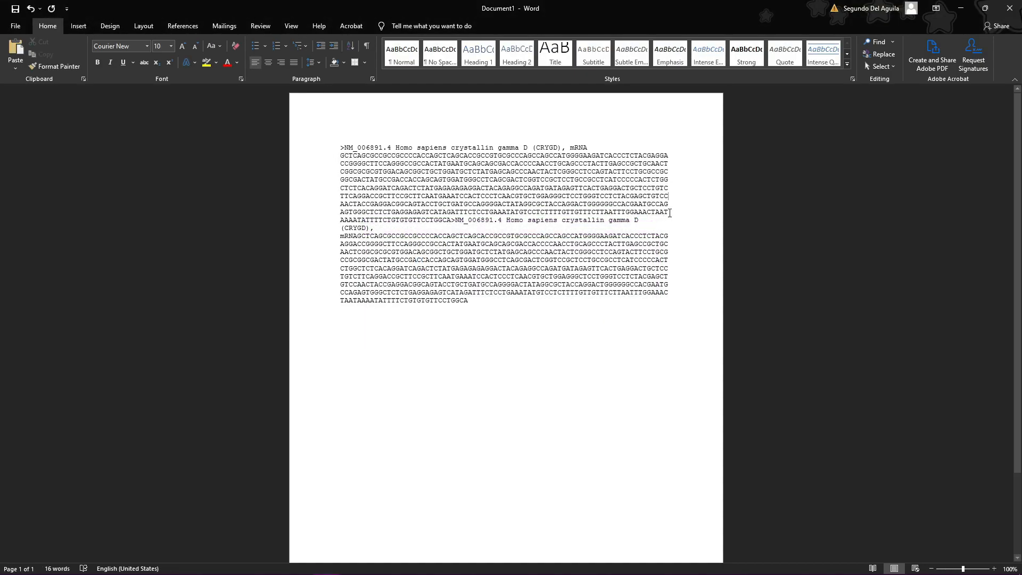
left_click(452, 220)
key("Return")
key("Return")
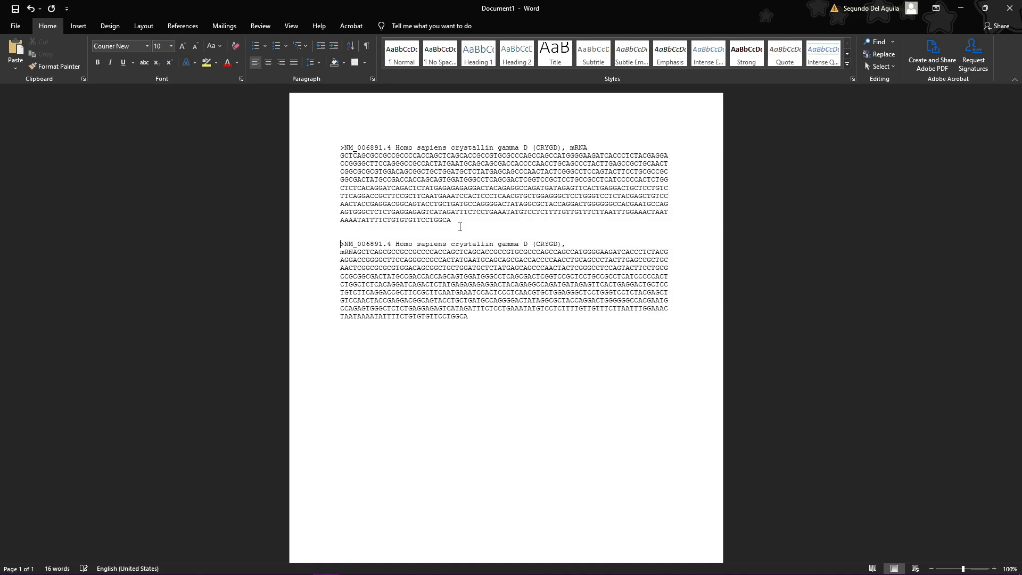
- Highlight the first FASTA entry and parts of its sequence to examine the continuous format, and clear each selection
left_click_drag(457, 223, 311, 146)
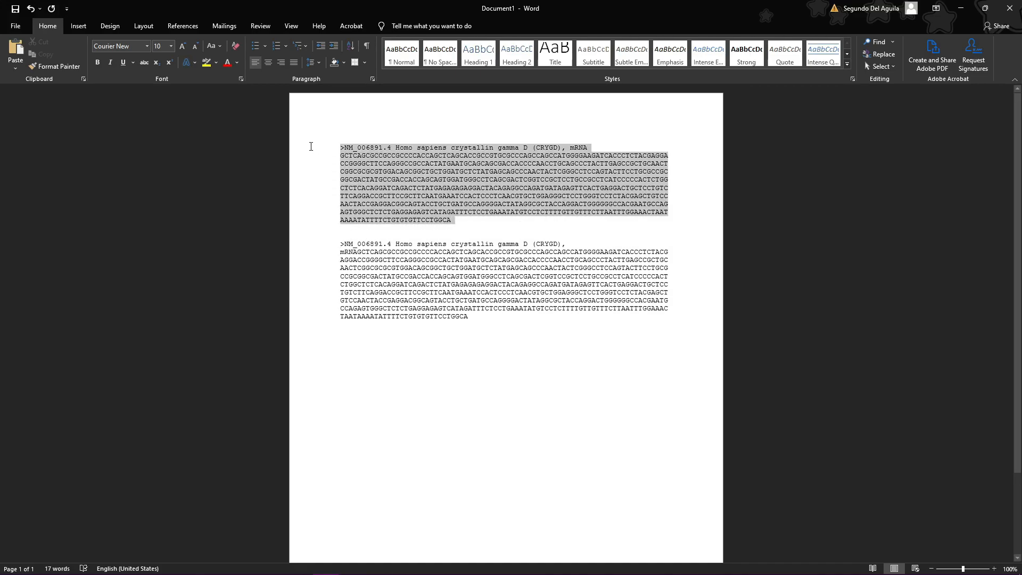
left_click(312, 131)
left_click_drag(479, 317, 341, 236)
left_click(524, 223)
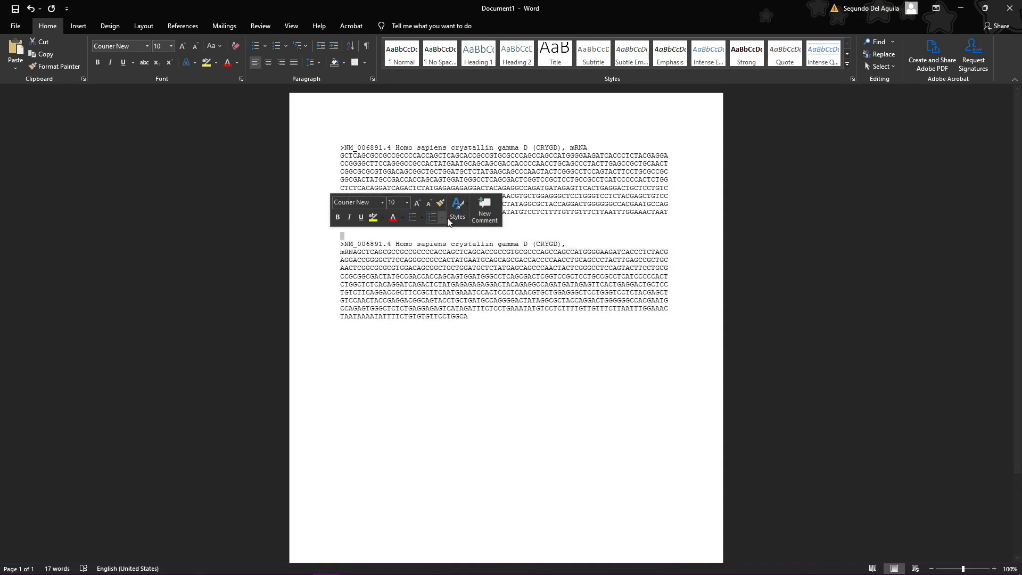
left_click_drag(523, 223, 352, 155)
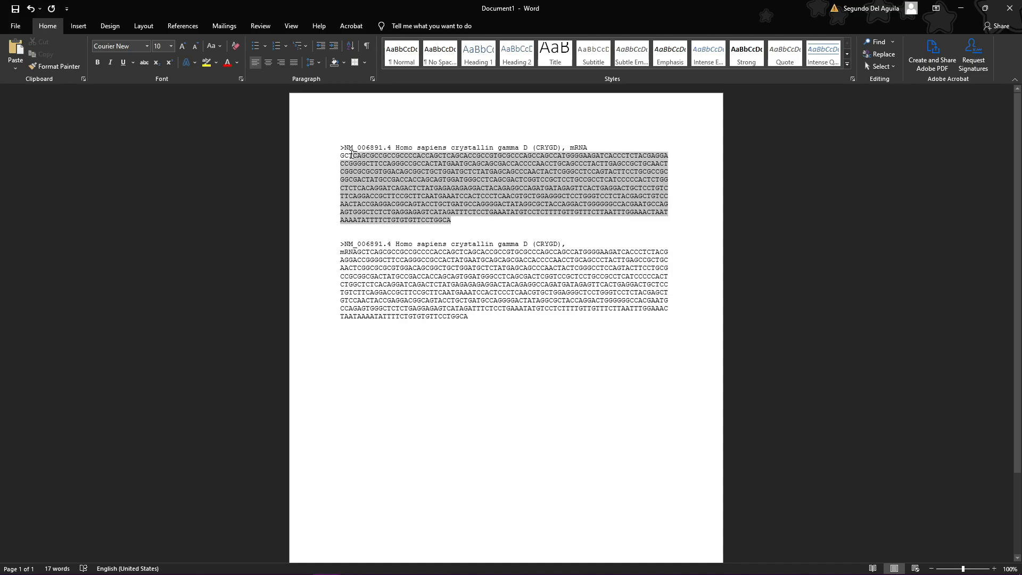
left_click(673, 171)
left_click_drag(489, 213, 355, 187)
left_click(441, 212)
left_click_drag(454, 220, 341, 155)
left_click(341, 158)
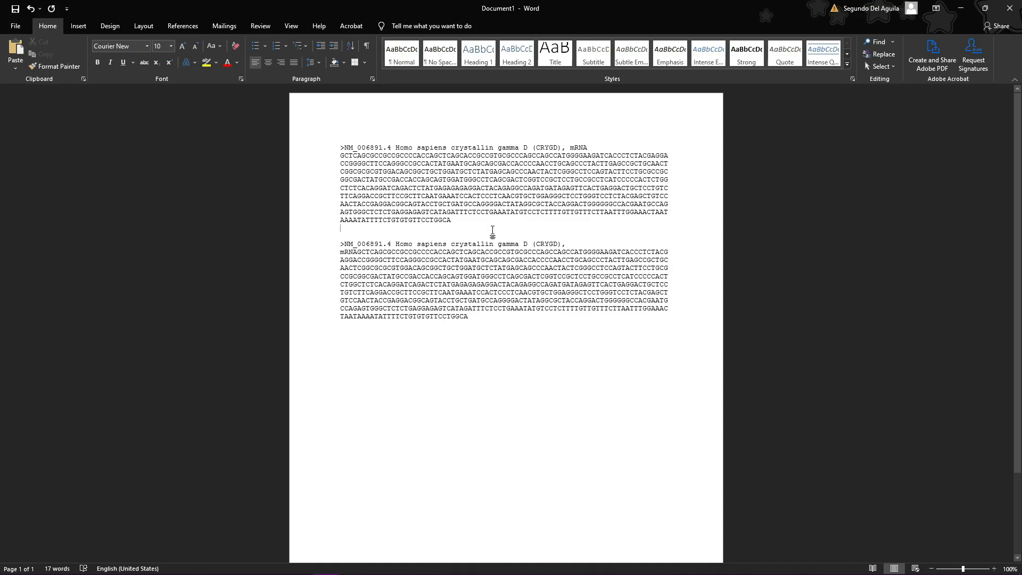
- Insert a line break after "mRNA" in the second entry's header so its sequence starts on its own line
key("Return")
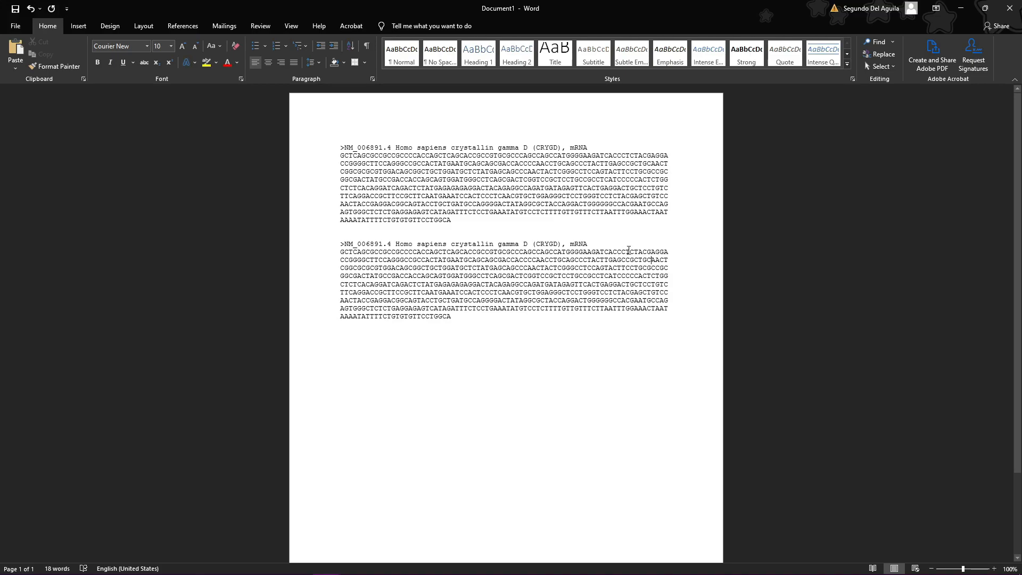
- Search the document for AGTTCA, check the highlighted matches in both FASTA entries, and clear the search
key("ctrl+f")
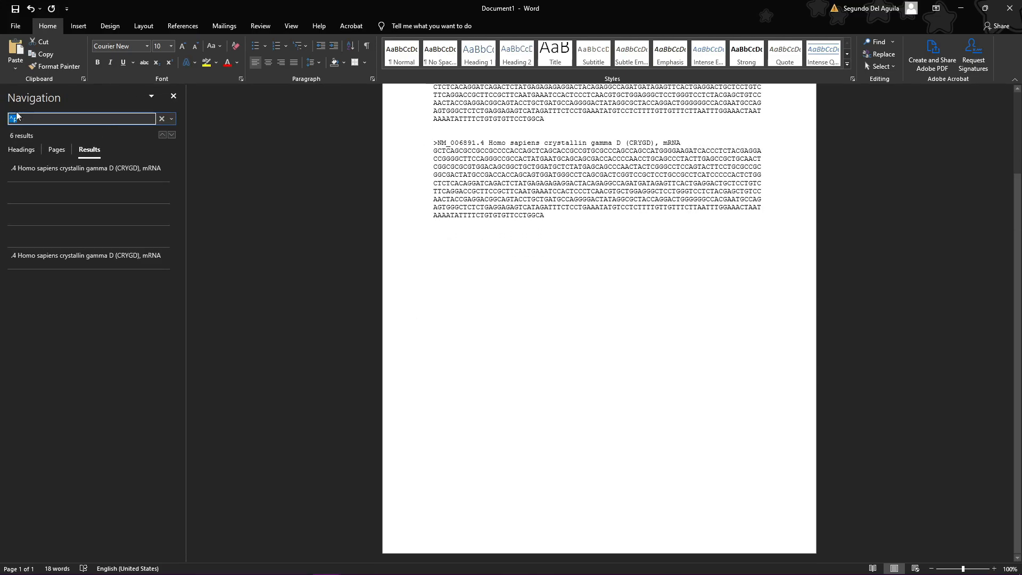
left_click(684, 183)
left_click(659, 183, "shift")
left_click(26, 116)
key("BackSpace")
key("BackSpace")
type("AGTTCA")
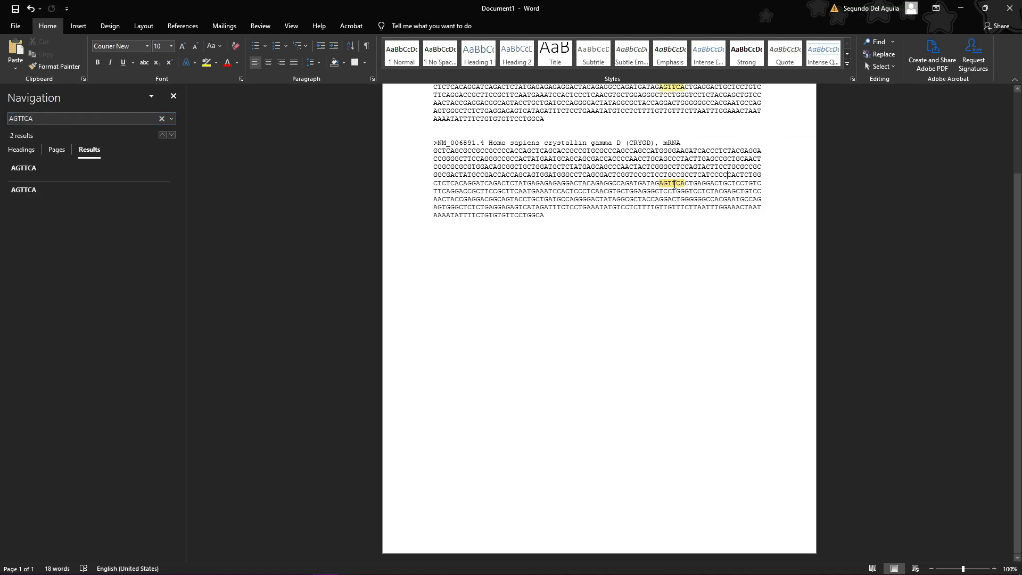
scroll(704, 210, "up", 3)
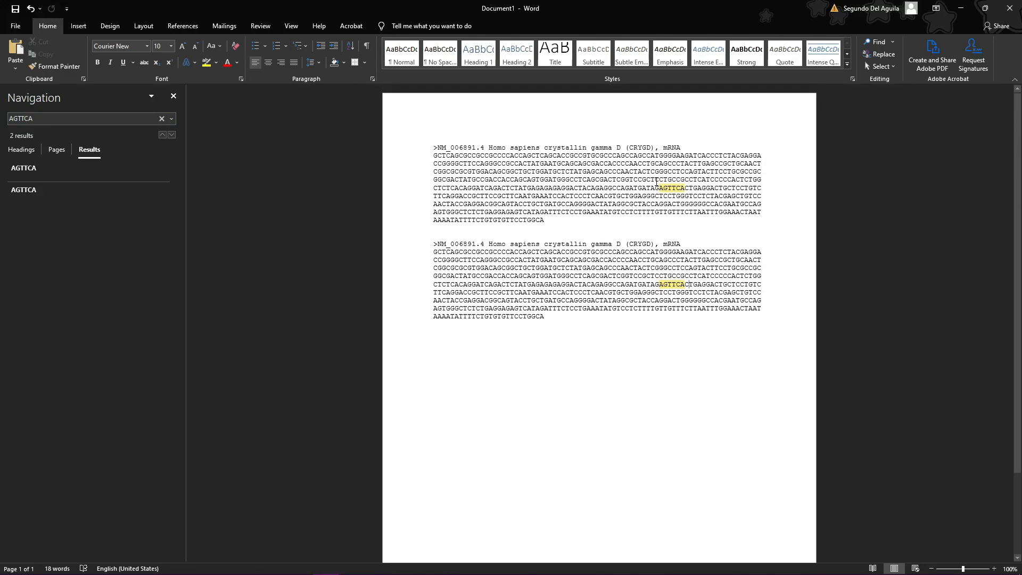
left_click(160, 118)
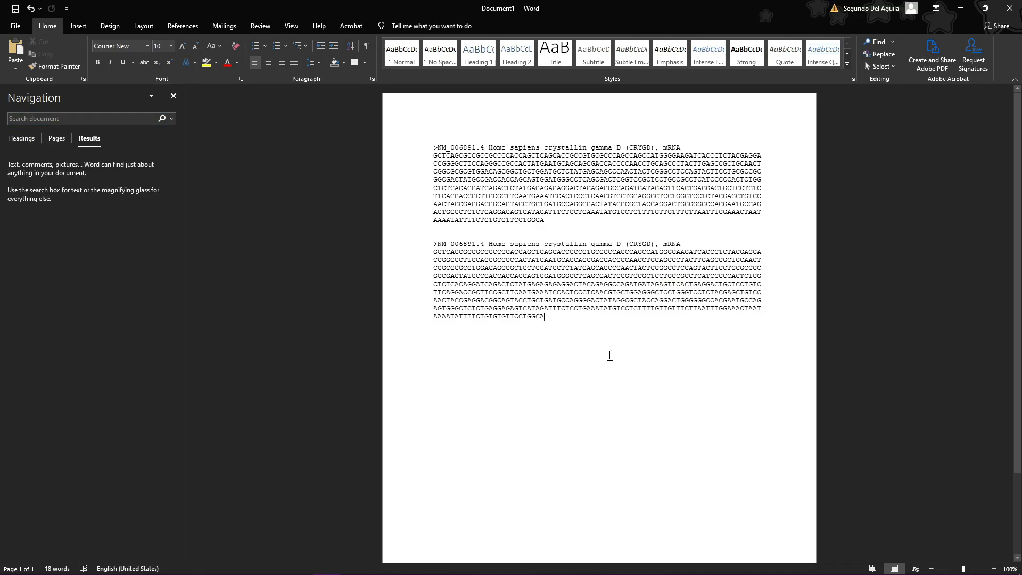
- Highlight parts of the second FASTA entry's sequence to examine its format, and clear the selection
left_click_drag(582, 327, 531, 284)
left_click(531, 284)
left_click_drag(549, 319, 434, 259)
left_click(472, 268)
left_click(643, 225)
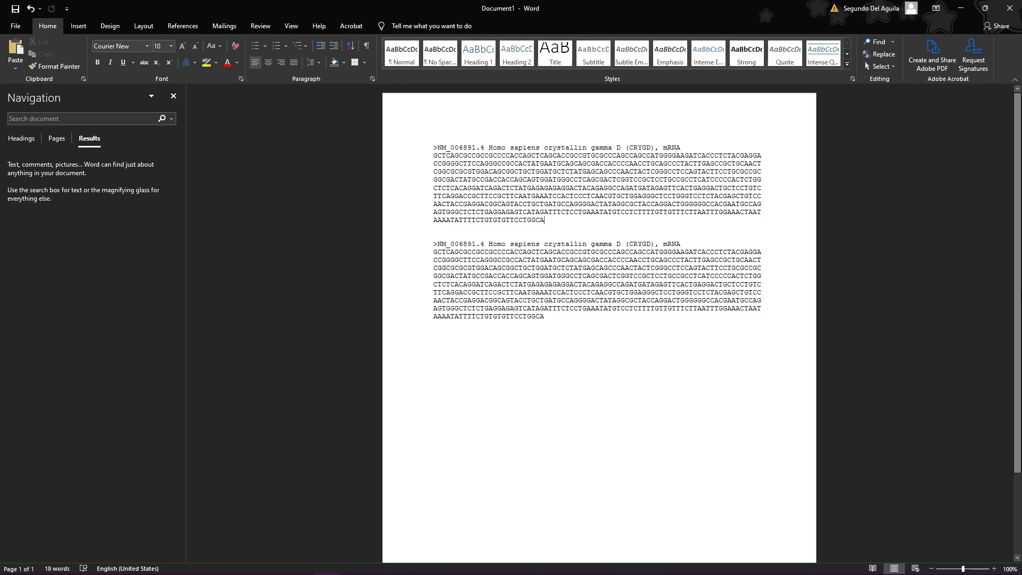
- Switch to the CRYGD mRNA record in Chrome, open its GenBank view and highlight the CDS feature in the sequence
key("alt+Tab")
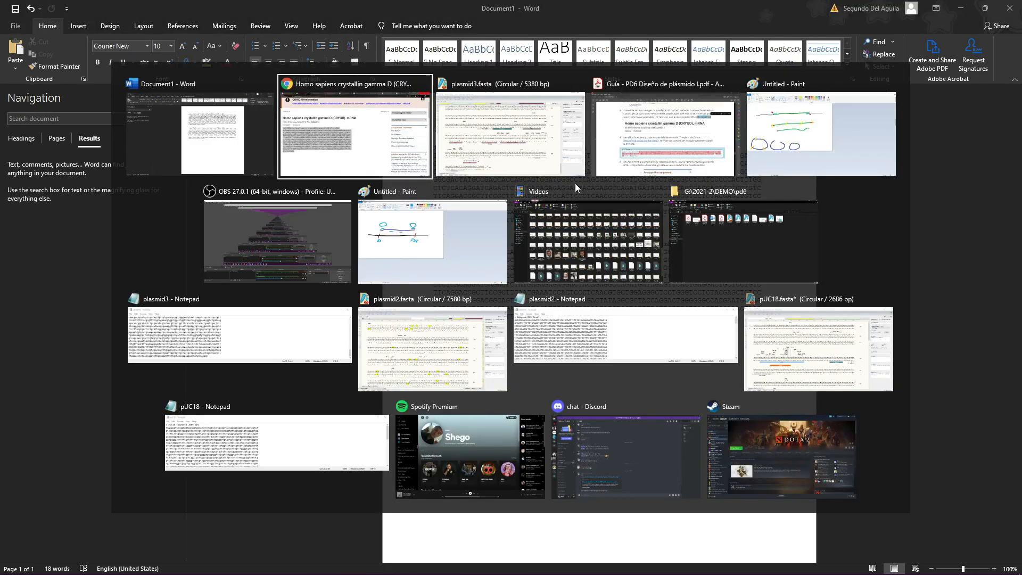
left_click(381, 134)
left_click(112, 120)
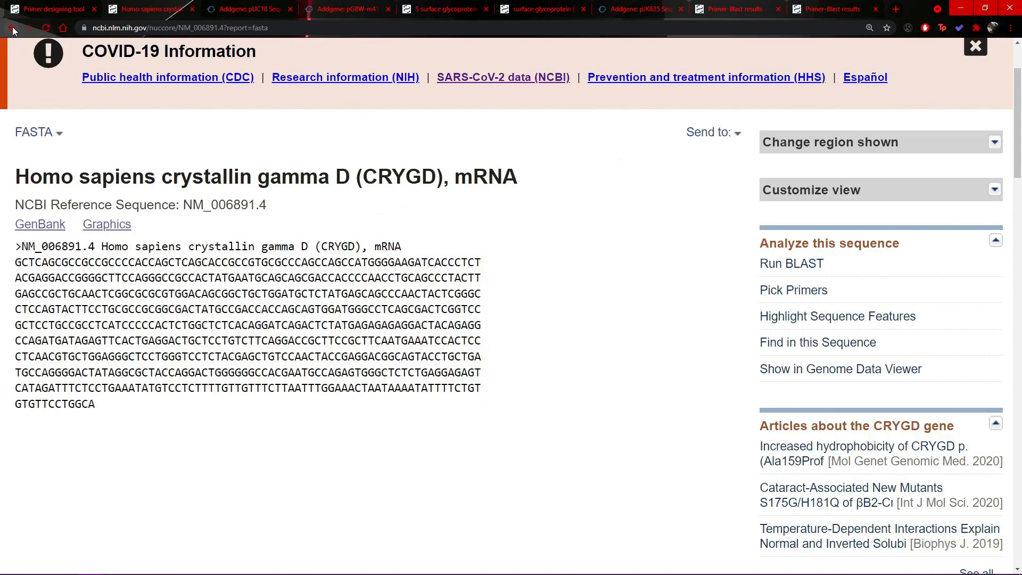
scroll(69, 158, "up", 2)
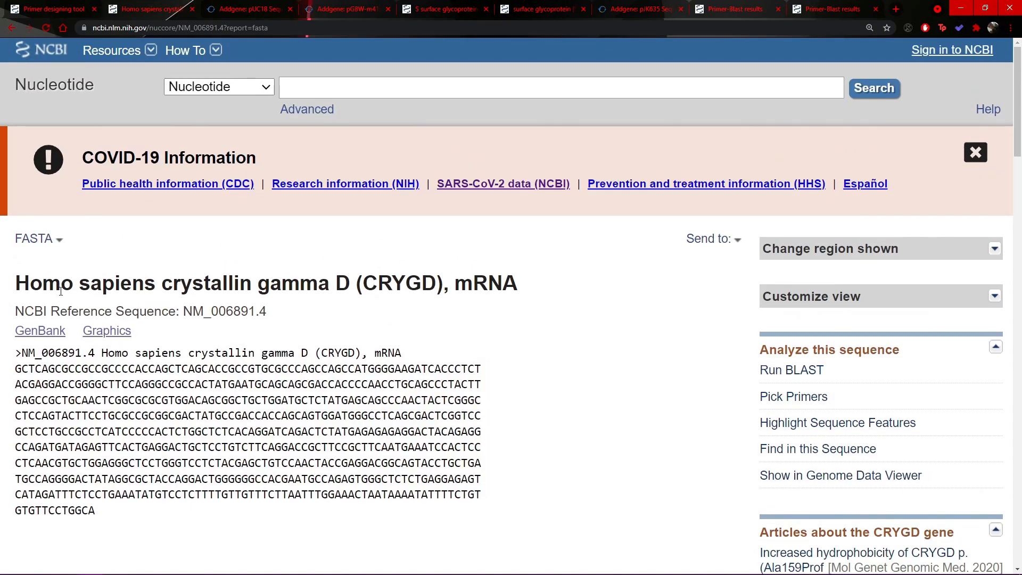
left_click(46, 332)
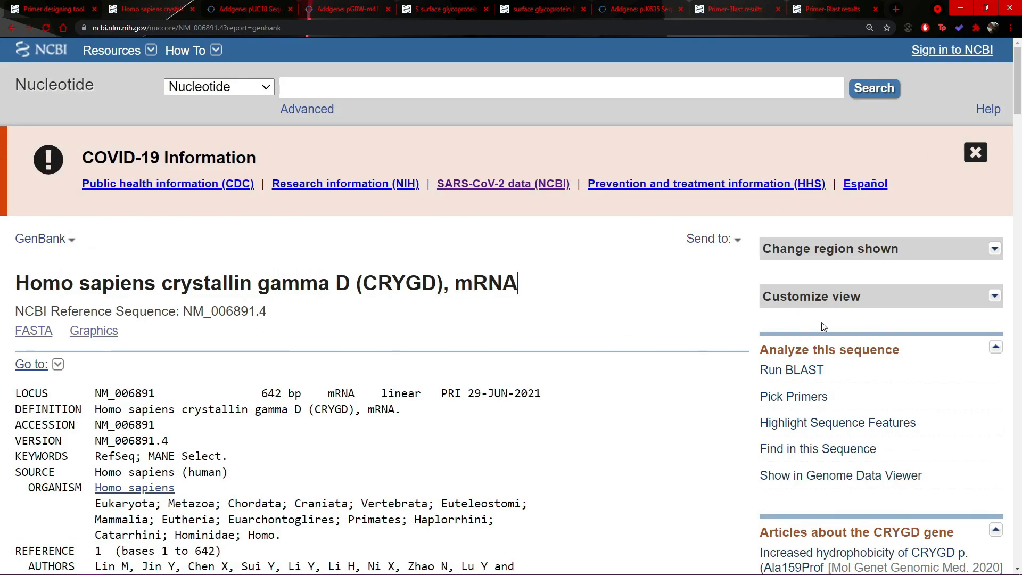
left_click(818, 426)
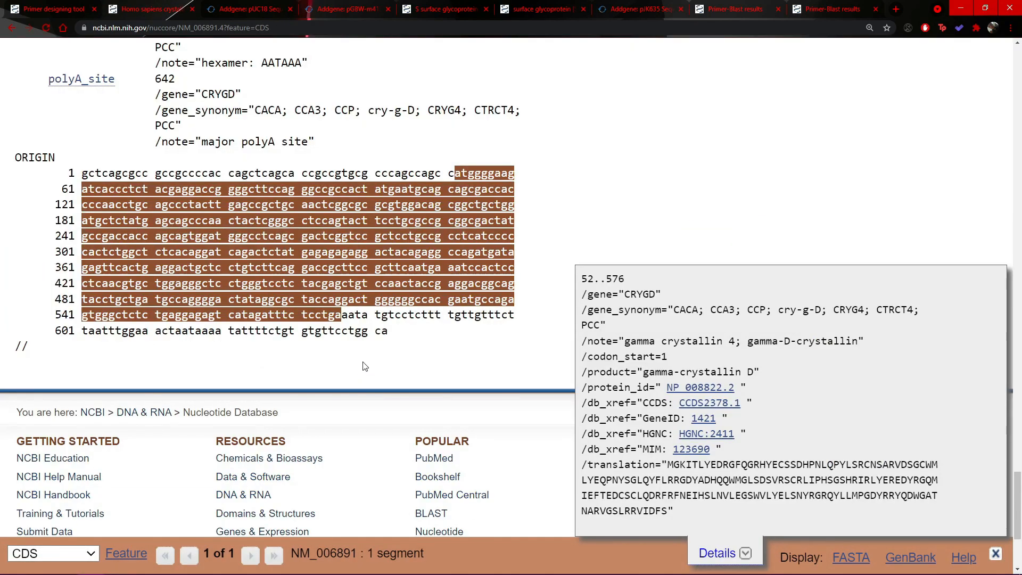
- Examine the CDS from its ATG start to its stop codon and its coordinates in the feature details, clearing each selection
left_click(43, 554)
left_click(38, 556)
left_click_drag(456, 169, 338, 315)
left_click(524, 299)
left_click_drag(582, 283, 628, 282)
left_click(606, 283)
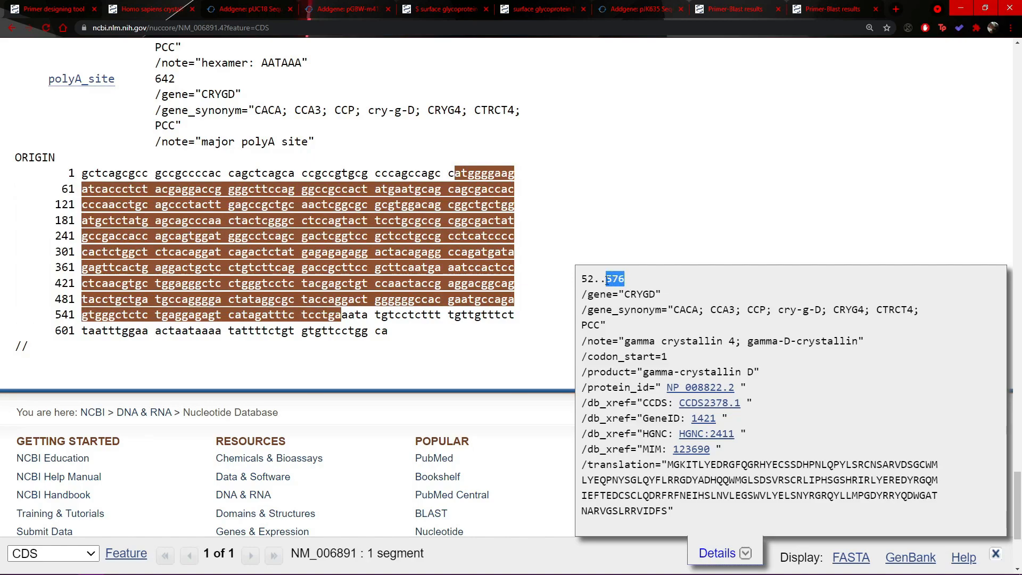
left_click(681, 216)
left_click_drag(456, 173, 446, 197)
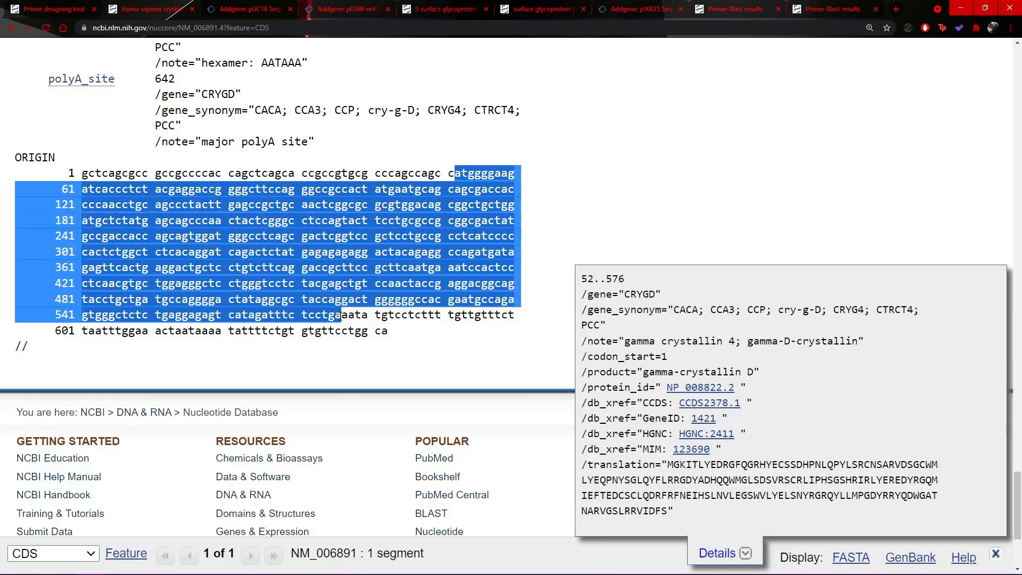
left_click_drag(342, 318, 455, 172)
left_click_drag(630, 280, 587, 281)
left_click(572, 286)
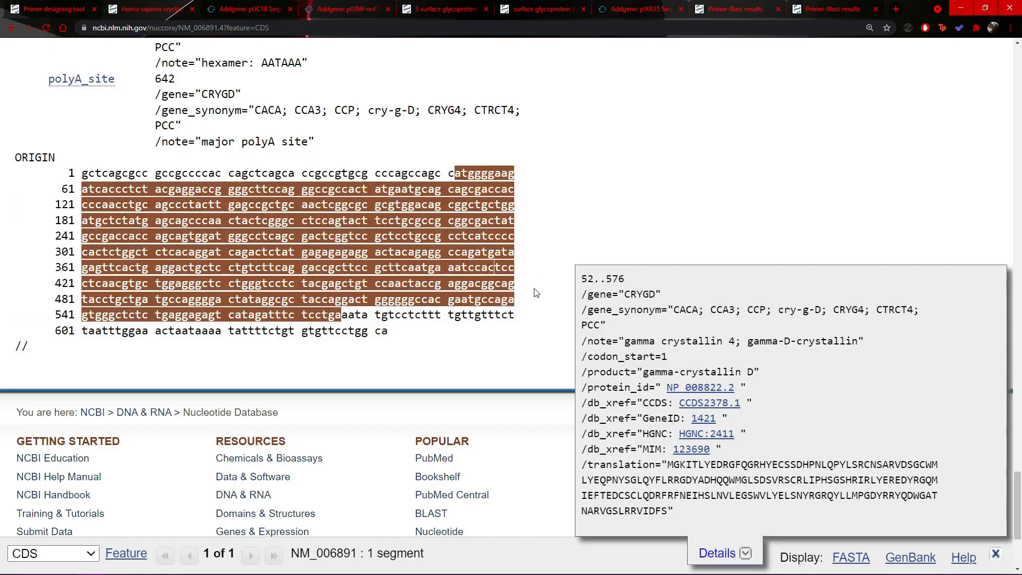
- Start picking primers for the CRYGD record (NM_006891.4) in Primer-BLAST
left_click_drag(1020, 498, 1018, 102)
left_click(817, 167)
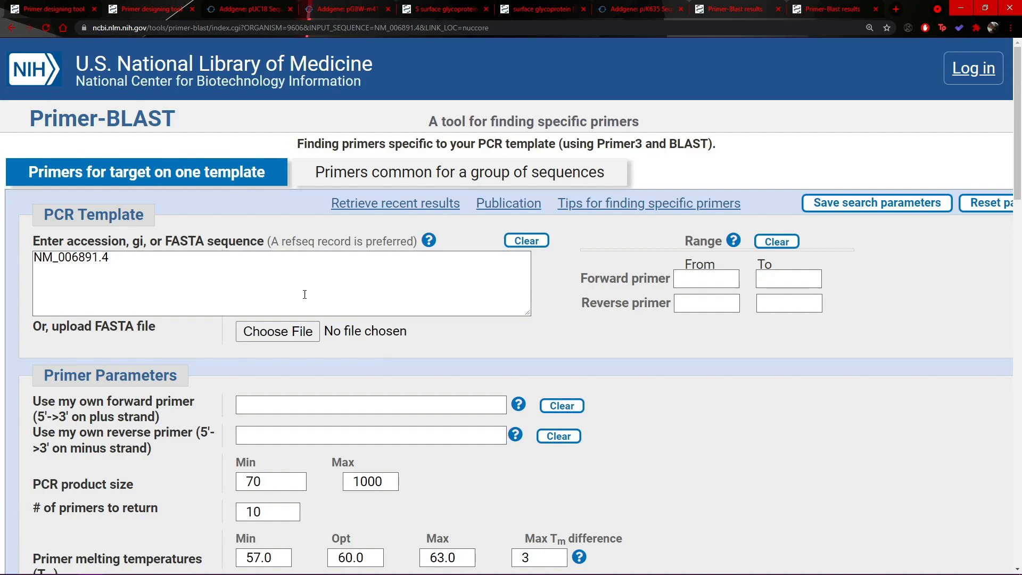
- Consult the 52–576 diagram in Paint and set Primer-BLAST's forward primer range to 52–82 and reverse primer range to 546–576
left_click(712, 280)
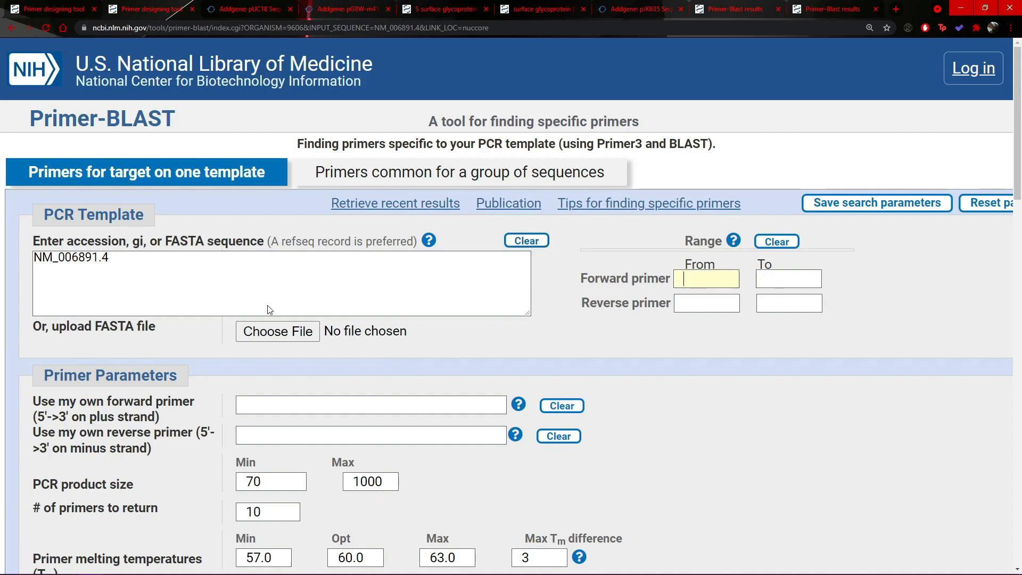
mouse_move(306, 568)
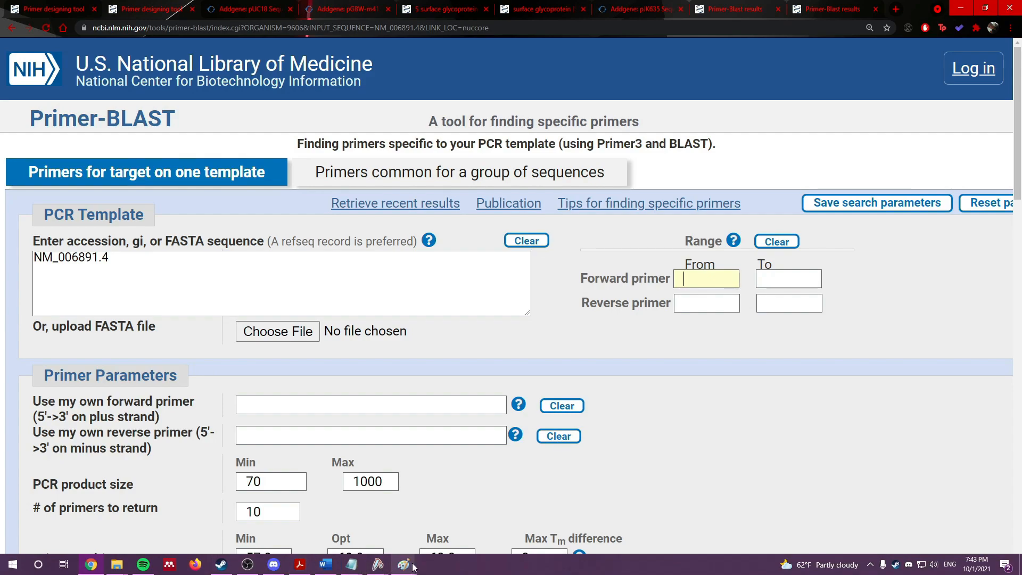
mouse_move(404, 565)
mouse_move(383, 519)
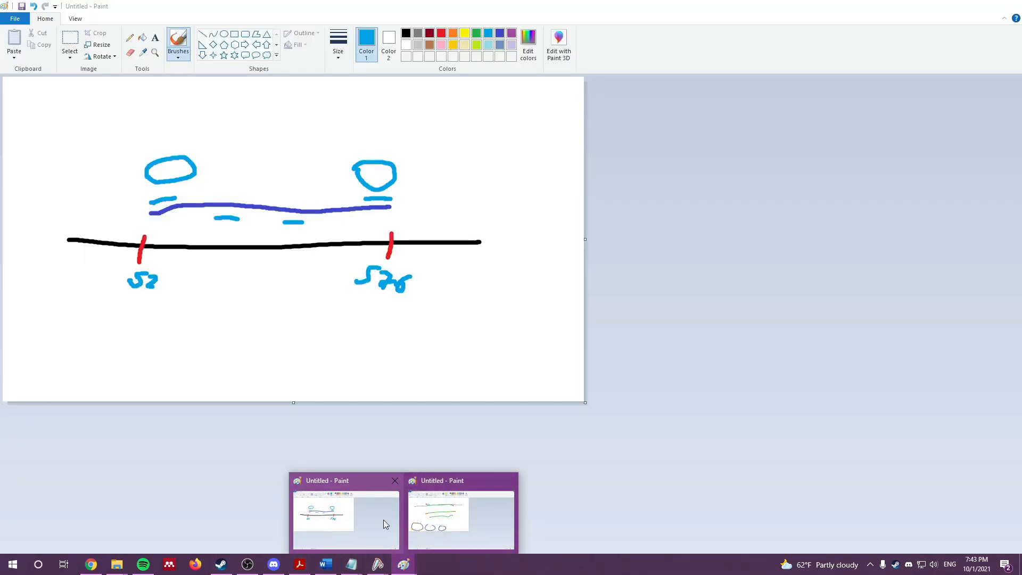
left_click(381, 519)
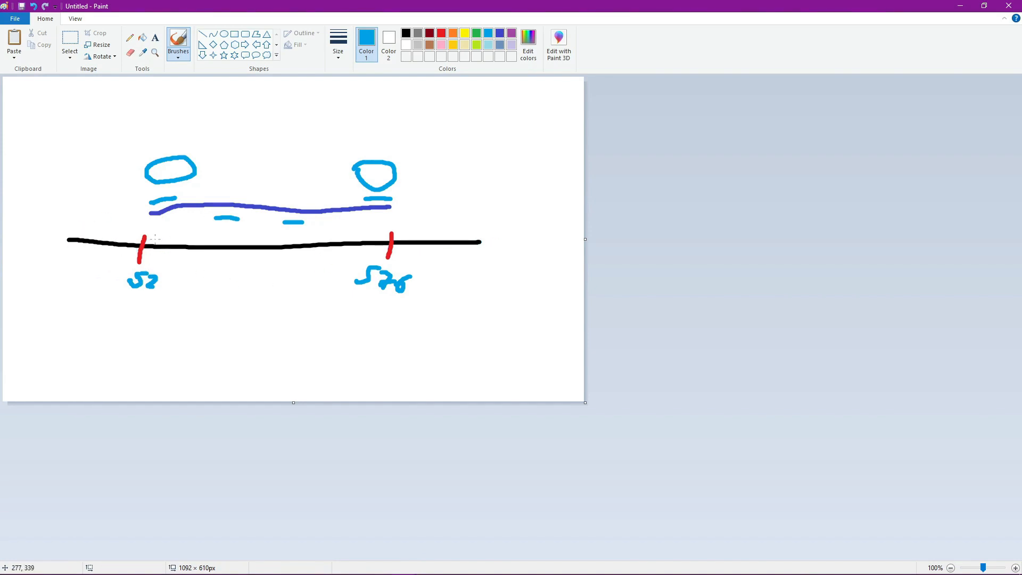
left_click(217, 239)
left_click(397, 200)
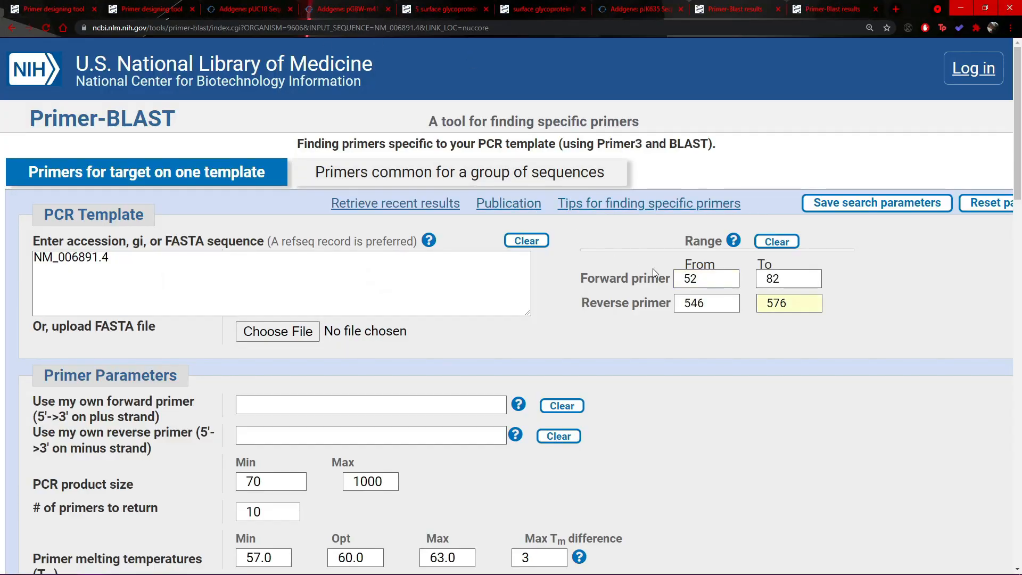
- Highlight the forward primer's start and the reverse primer's end in Primer-BLAST and compare them with the gene limits in the Paint diagram
left_click(652, 274)
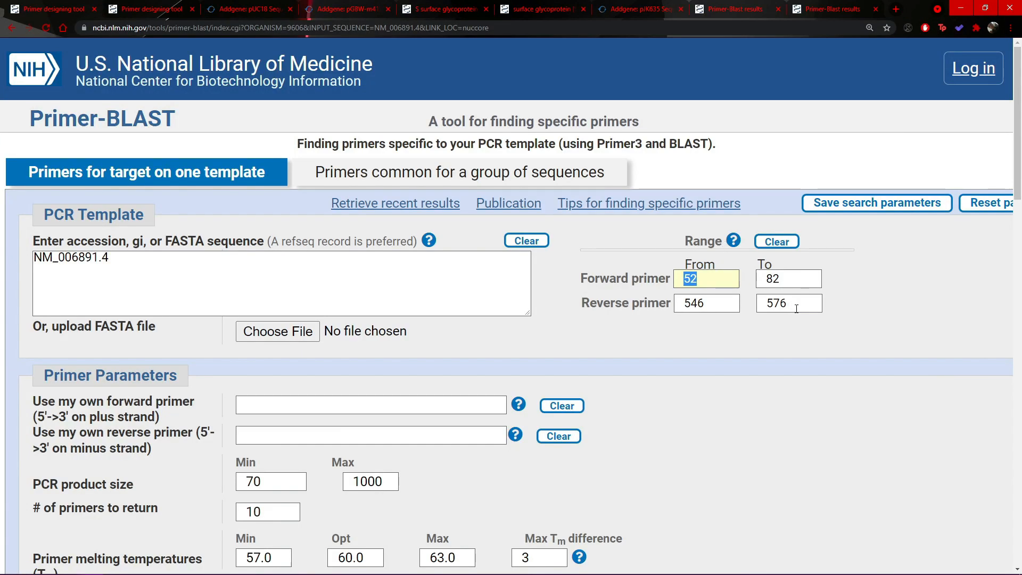
double_click(774, 303)
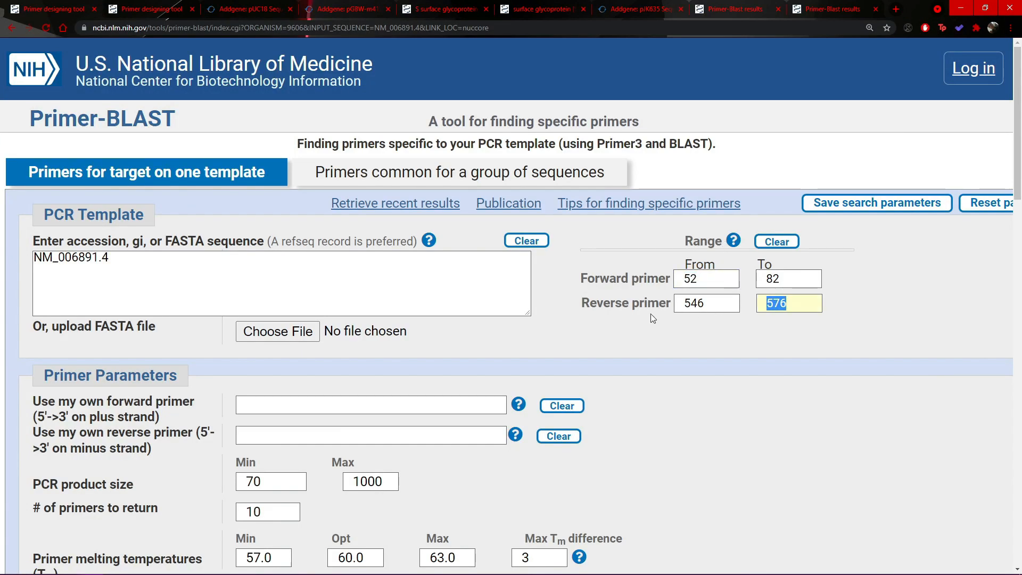
left_click(531, 201)
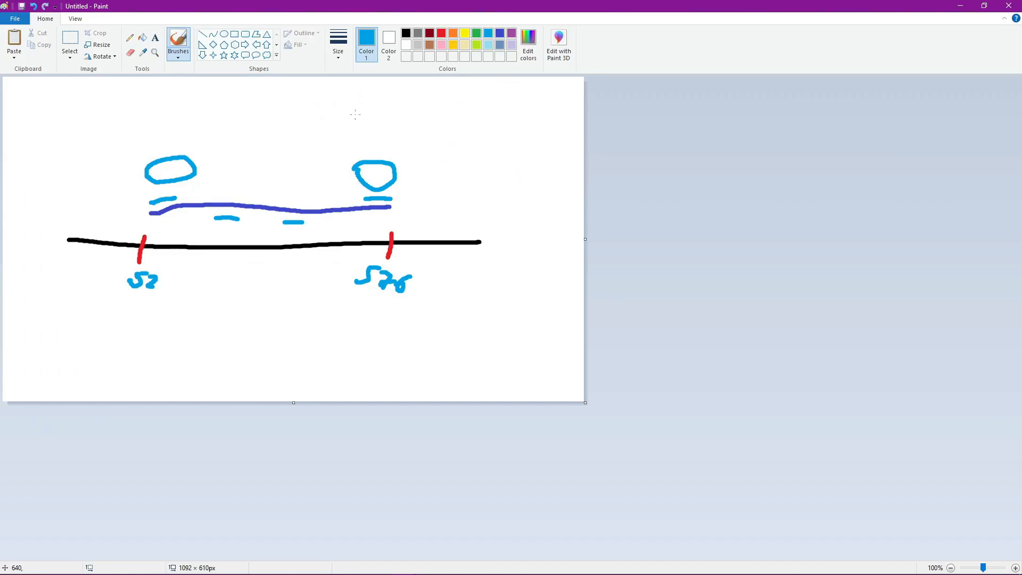
left_click(410, 110)
key("alt+Tab")
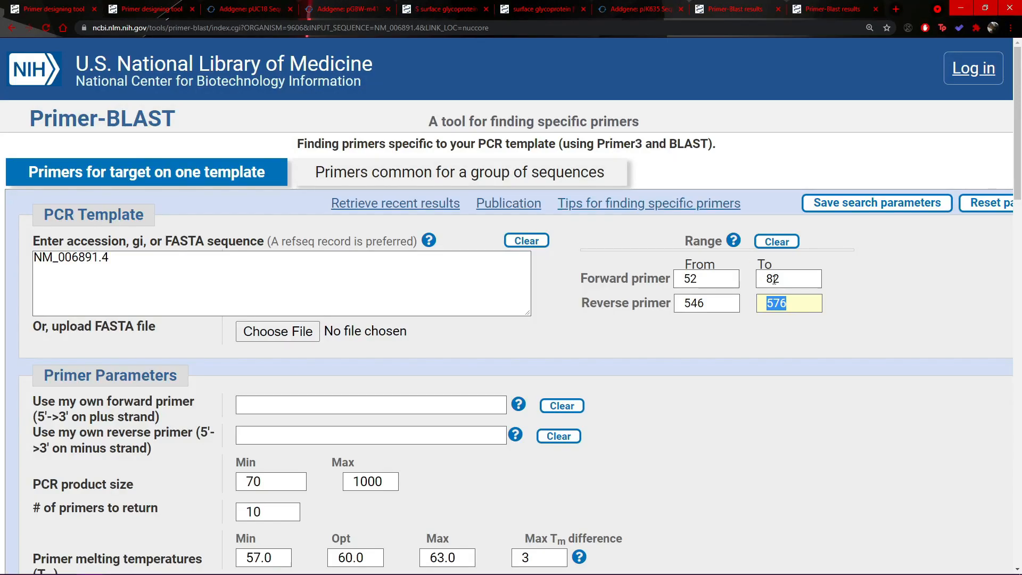
- Compare the forward primer's end and the reverse primer's range with the primer positions in the Paint diagram
left_click(774, 279)
key("alt+Tab")
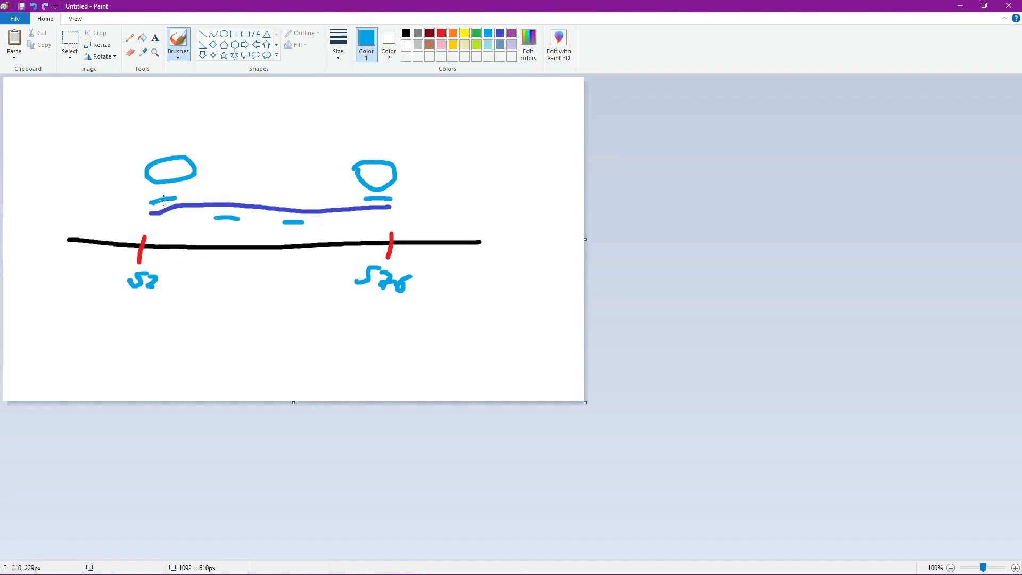
left_click(202, 258)
key("alt+Tab")
left_click_drag(804, 301, 765, 304)
left_click(717, 306)
key("alt+Tab")
key("alt+Tab")
left_click(736, 274)
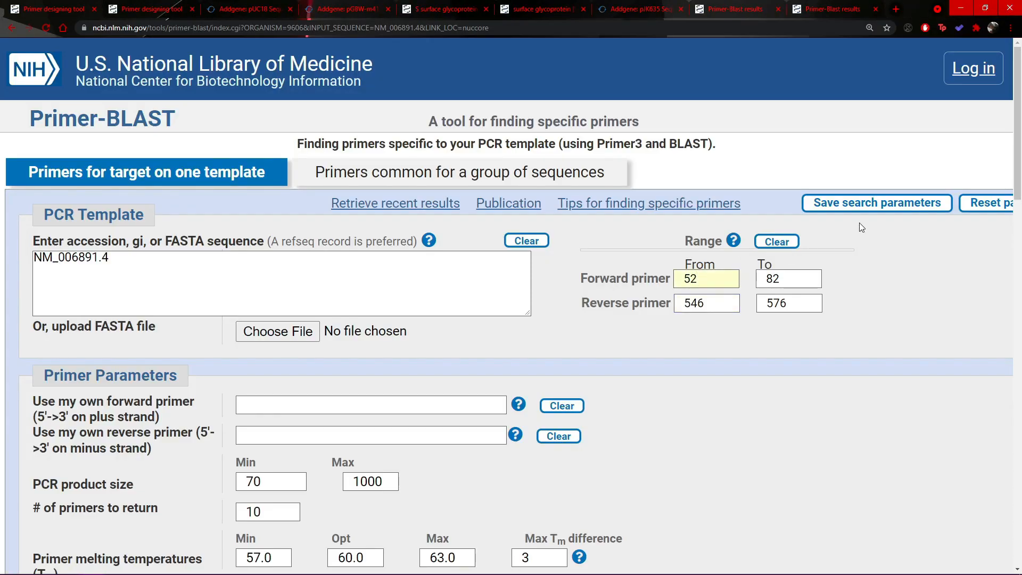
- Look over the Primer-BLAST primer parameters and exon/intron options, and check the primer positions in the Paint diagram again
left_click_drag(1019, 125, 1020, 170)
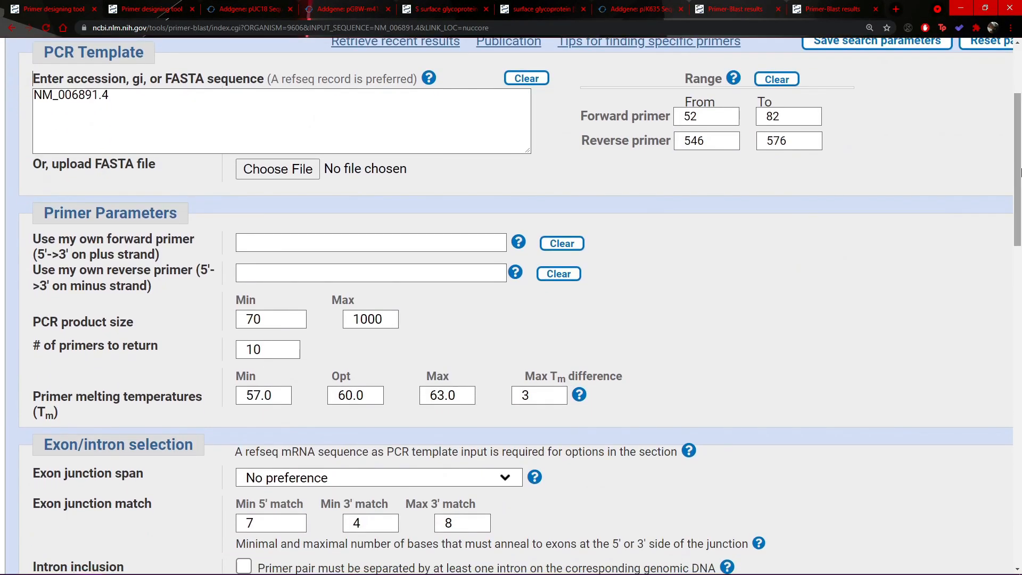
scroll(1019, 170, "down", 1)
left_click_drag(1019, 175, 1020, 115)
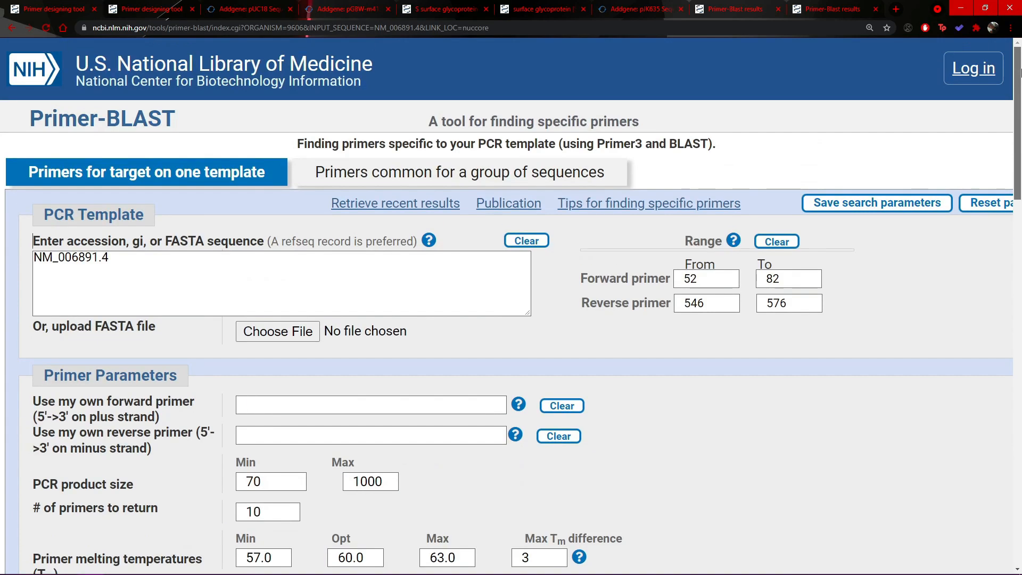
mouse_move(1019, 163)
left_mouse_down()
mouse_move(1020, 387)
mouse_move(1020, 85)
mouse_move(1020, 144)
left_mouse_up()
key("alt+Tab")
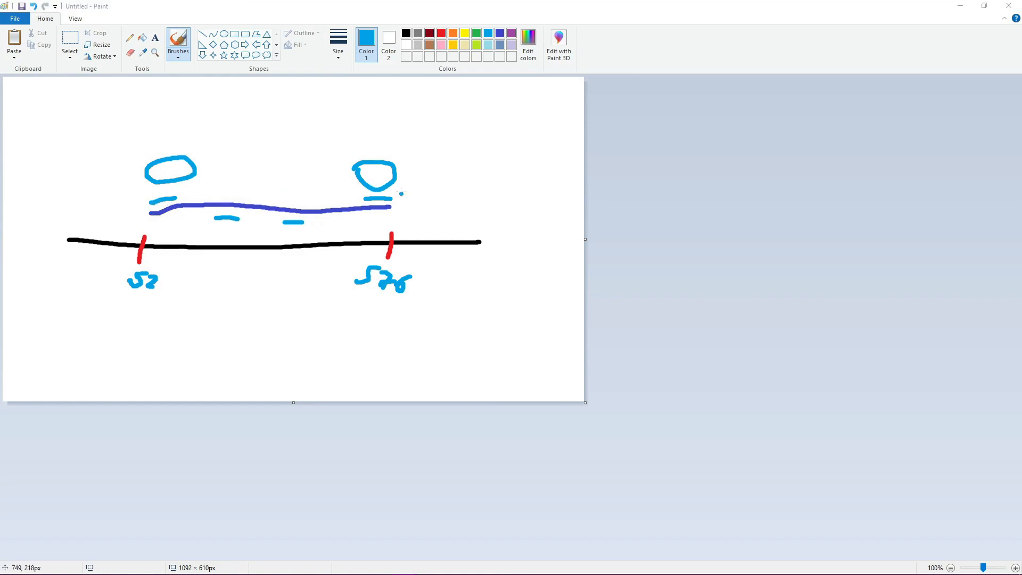
key("alt+Tab")
mouse_move(1019, 90)
left_mouse_down()
mouse_move(1019, 136)
mouse_move(1019, 90)
left_mouse_up()
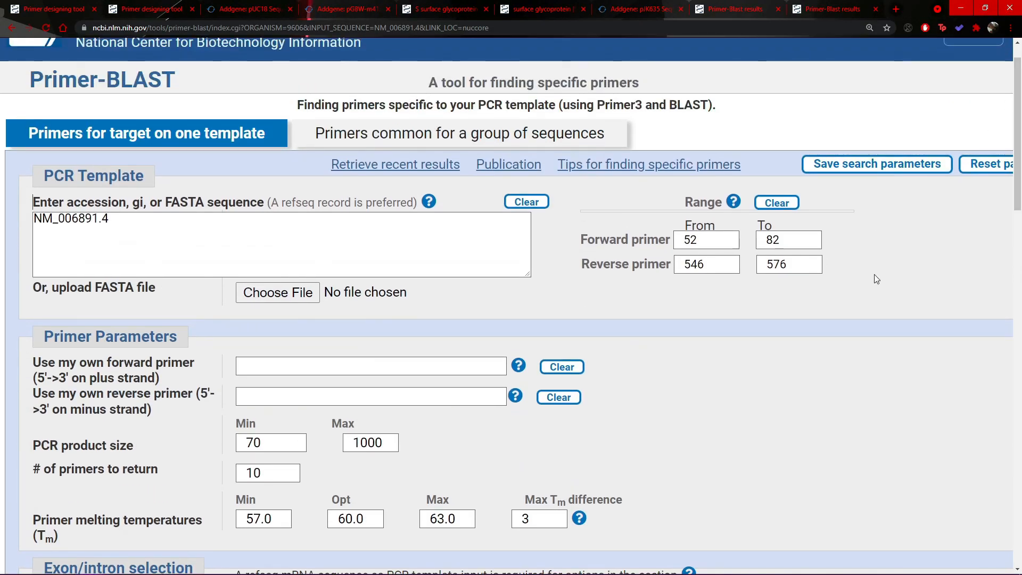
- Examine the forward primer's end and start values in Primer-BLAST and view the matching diagram in Paint
left_click_drag(783, 242, 772, 242)
left_click(766, 242)
left_click(703, 244)
key("alt+Tab")
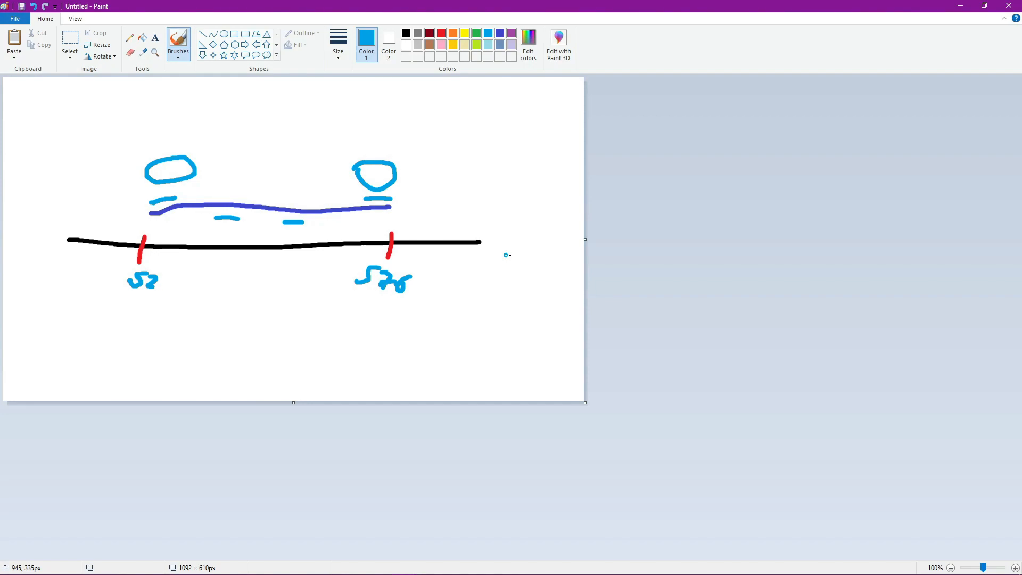
- Check the C-terminal 6xHis region of plasmid3.fasta in SnapGene and draw three short blue strokes beyond the 576 mark in Paint
key("alt+Tab")
key("alt+Tab")
key("alt+Tab")
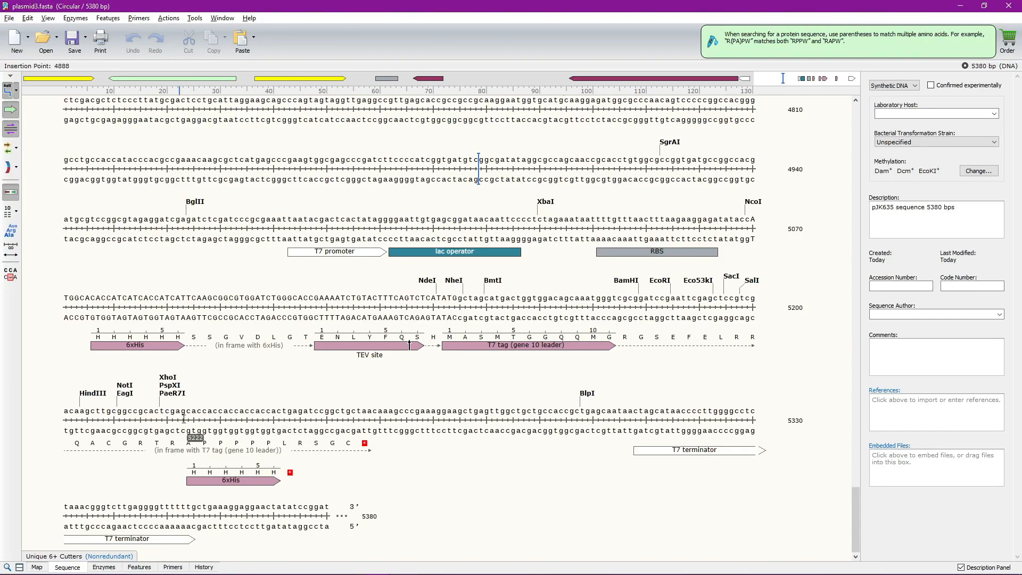
key("alt+Tab")
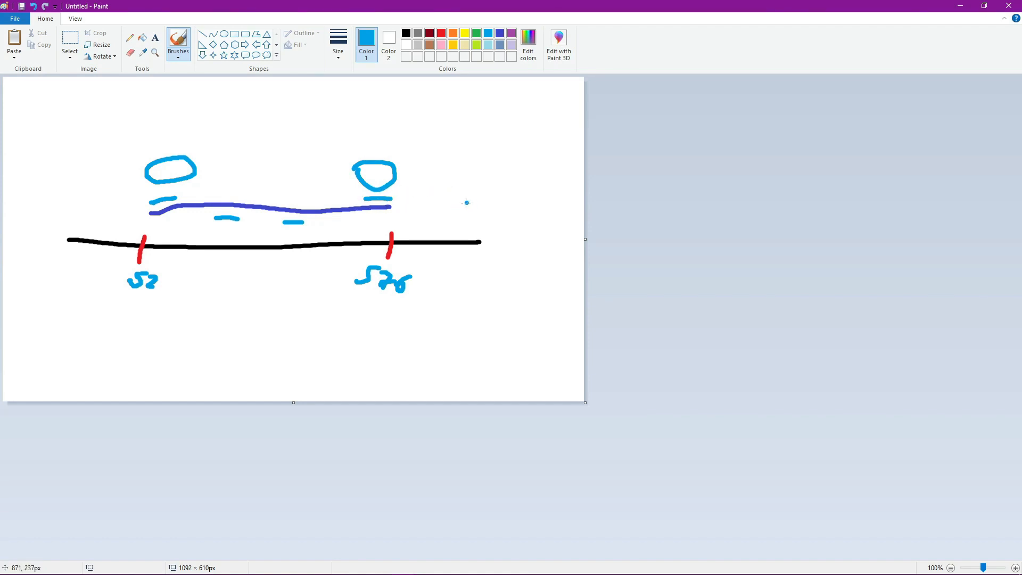
mouse_move(458, 213)
left_mouse_down()
mouse_move(484, 214)
mouse_move(442, 192)
left_mouse_up()
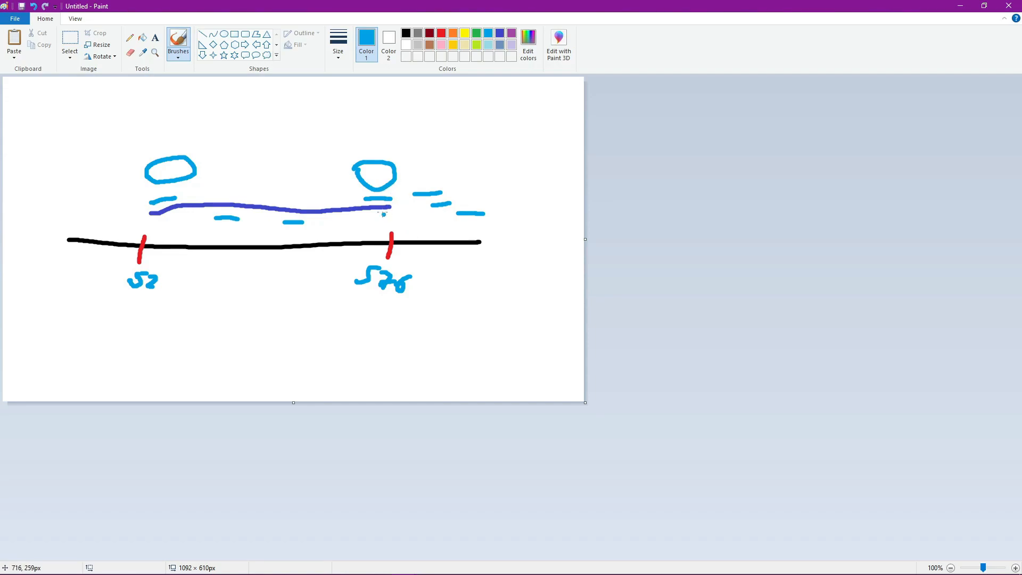
- Switch to plasmid3.fasta in SnapGene, highlight the sequence from just before XhoI past the 6xHis stop codon, and clear the selection
key("alt+Tab")
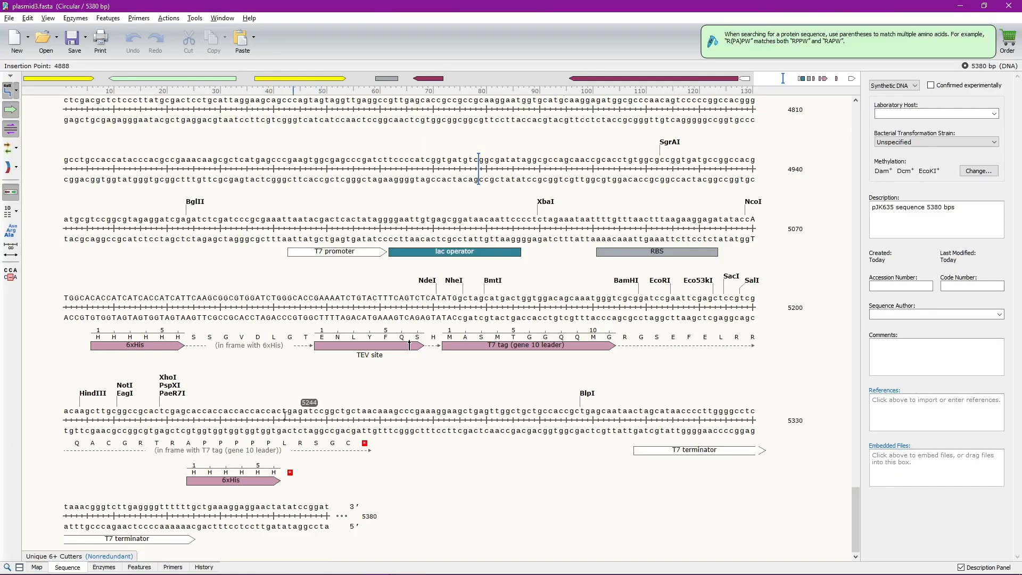
left_click(145, 412)
key("alt+Tab")
key("alt+Tab")
left_click_drag(145, 411, 377, 411)
left_click(377, 411)
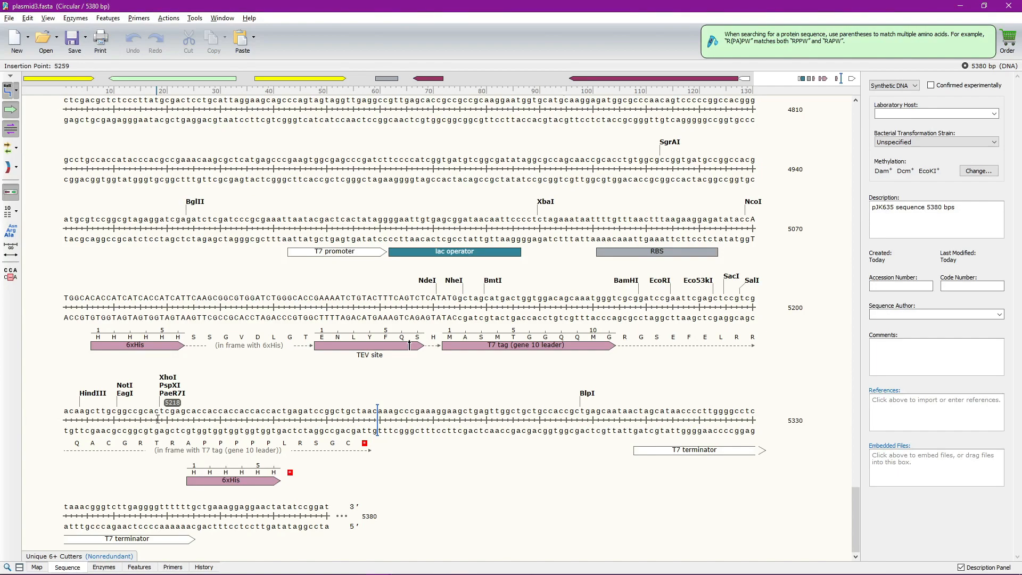
- Mark the position between the XhoI site and the C-terminal 6xHis tag in plasmid3.fasta and compare it with the Paint diagram
left_click(188, 424)
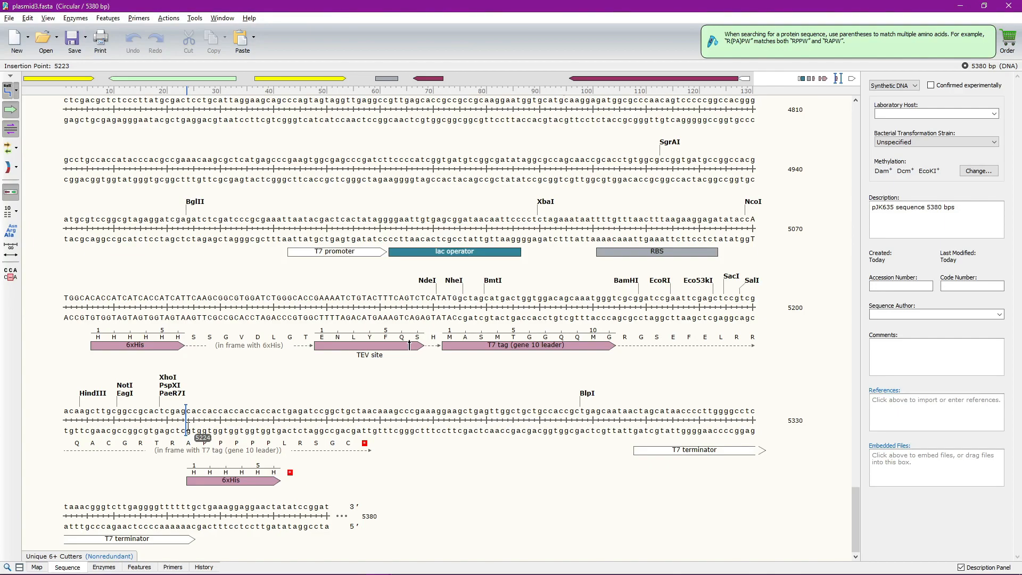
key("alt+Tab")
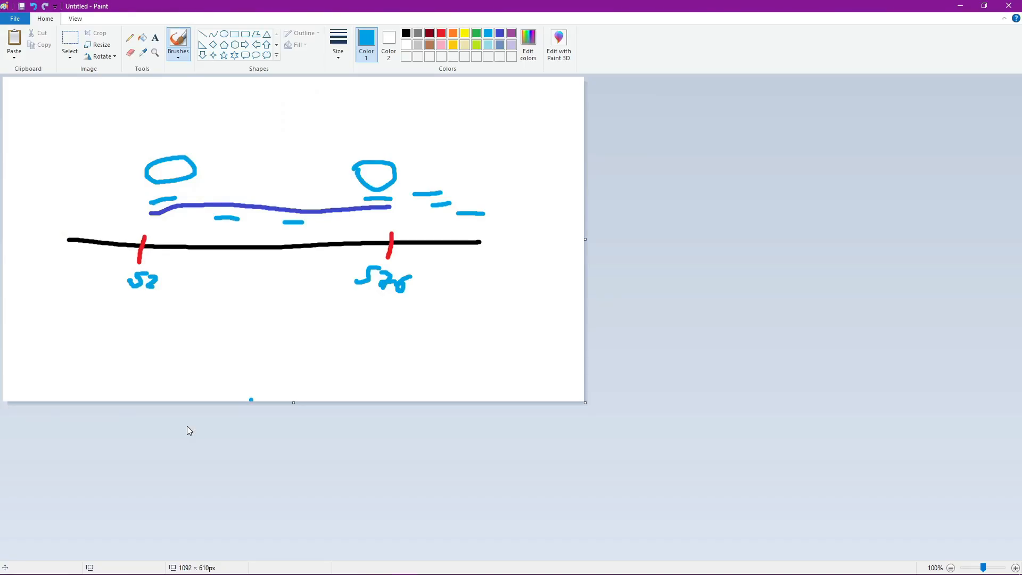
key("alt+Tab")
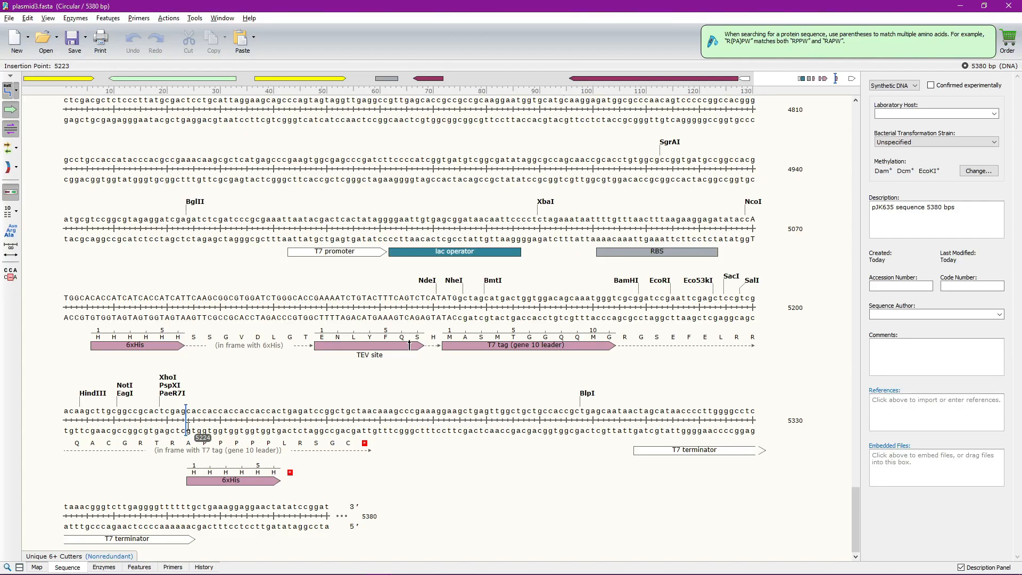
key("alt+Tab")
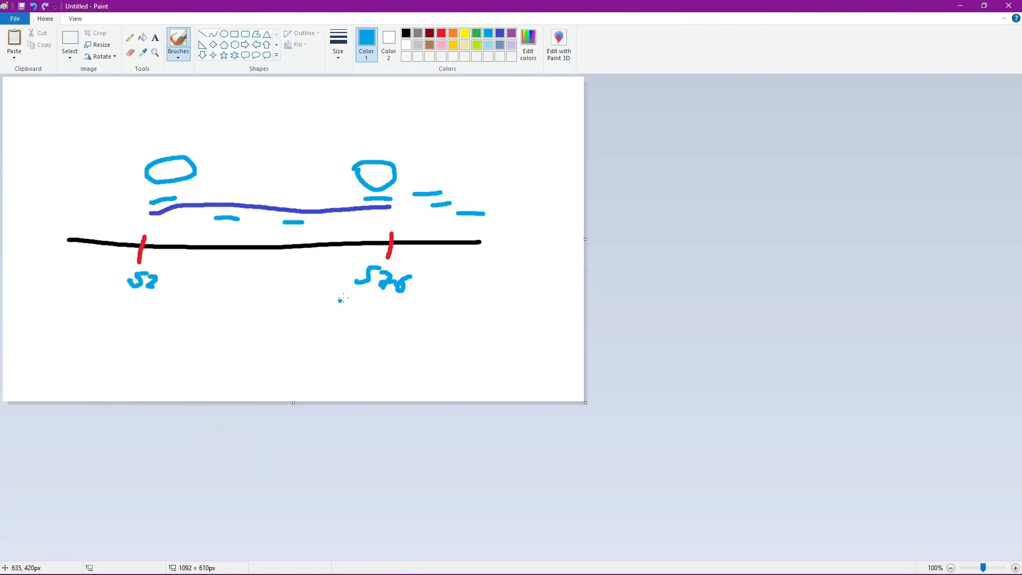
key("alt+Tab")
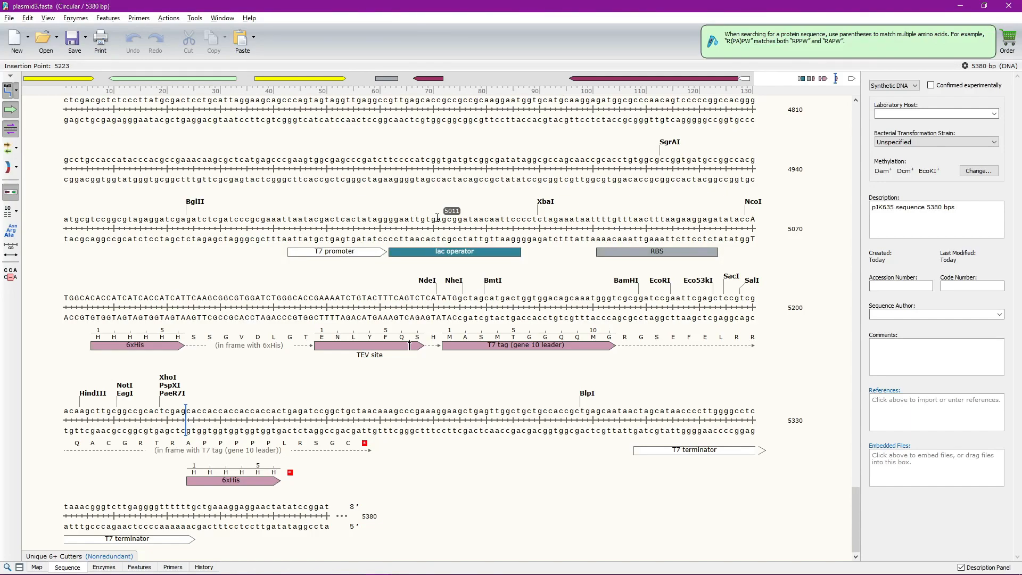
key("alt+Tab")
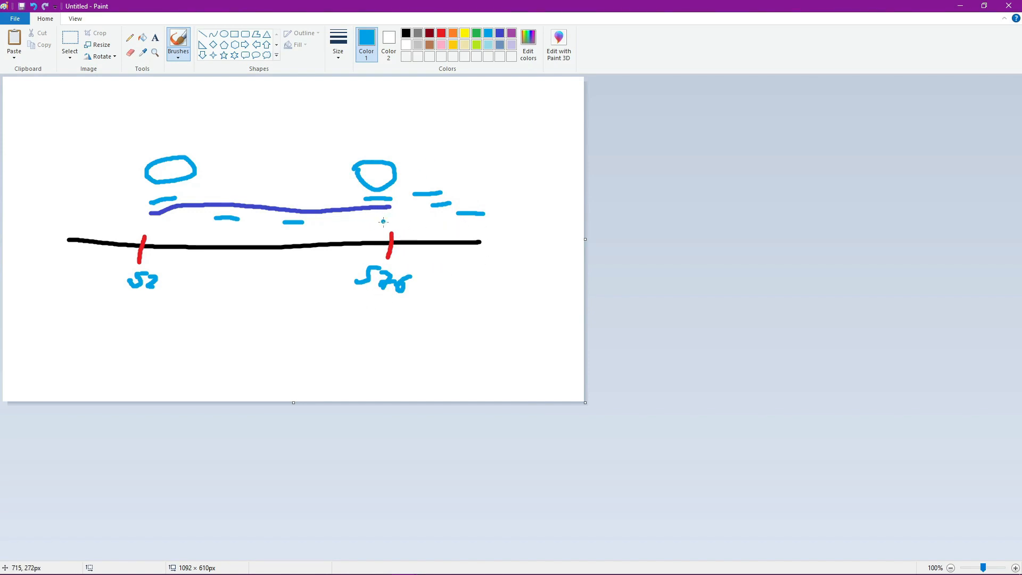
- Switch to the Primer-BLAST form in the browser, check the reverse primer range, and clear its end position
key("alt+Tab")
key("alt+Tab")
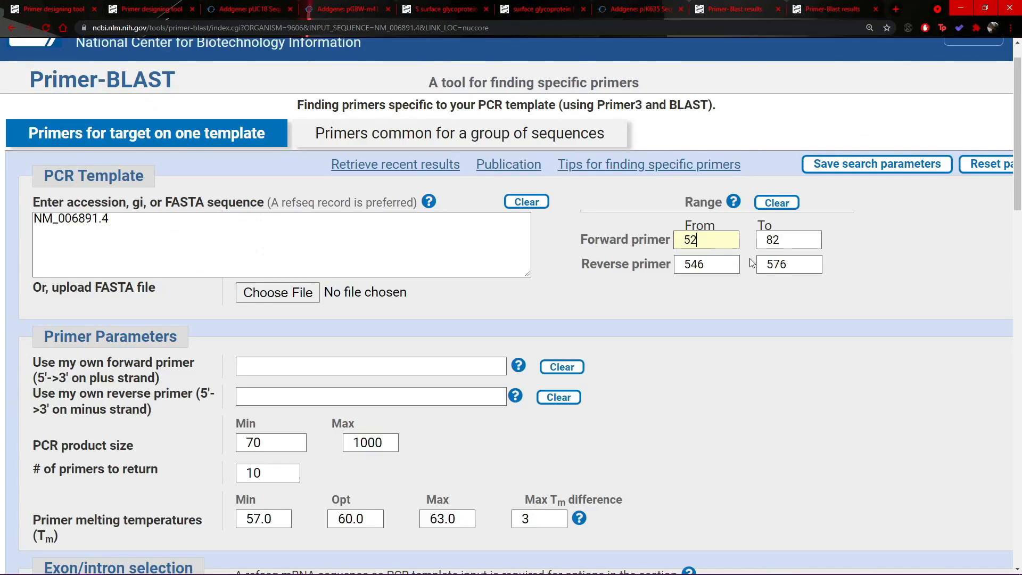
left_click_drag(716, 265, 660, 269)
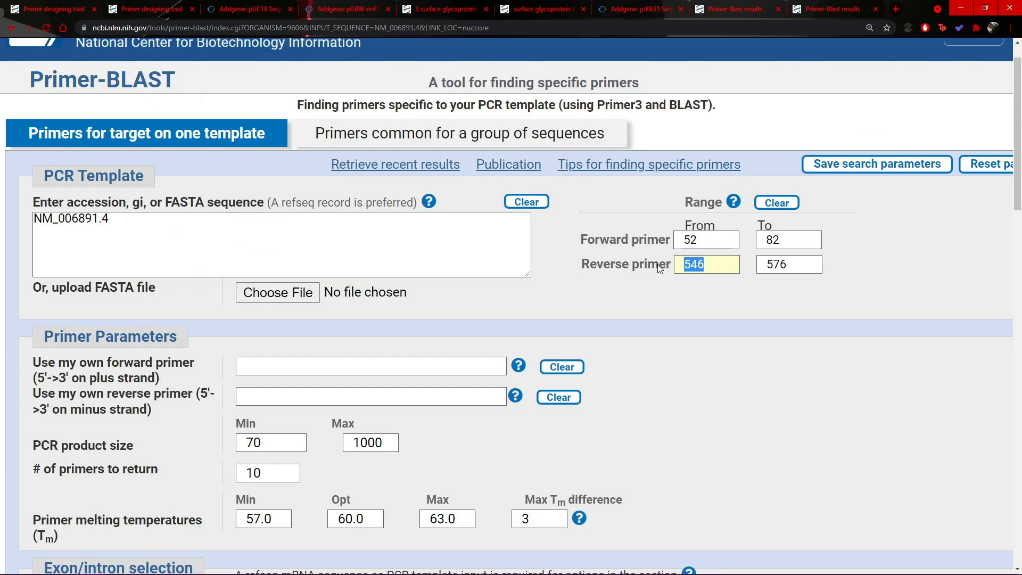
left_click(774, 263)
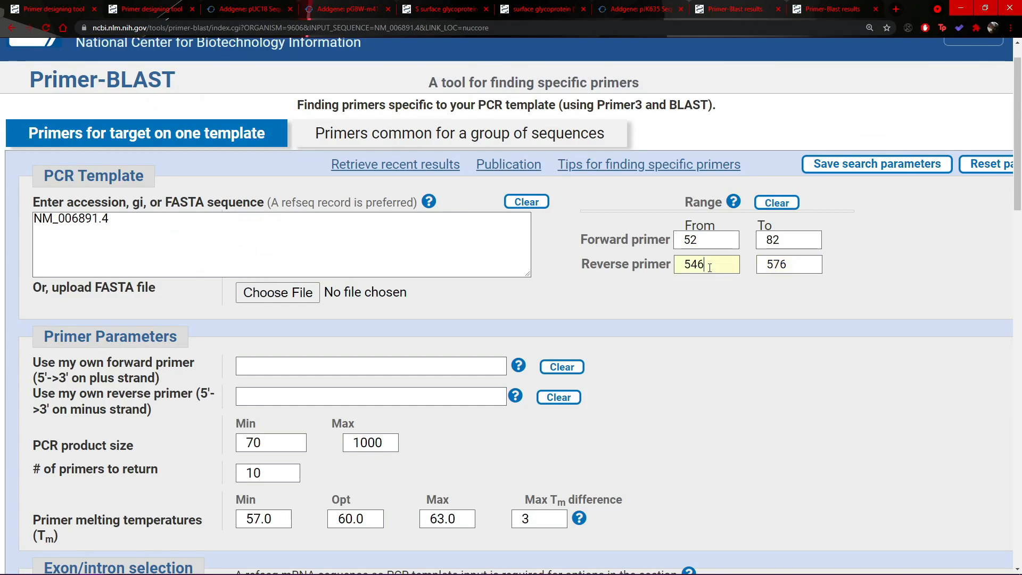
key("alt+Tab")
key("alt+Tab")
left_click_drag(787, 265, 760, 267)
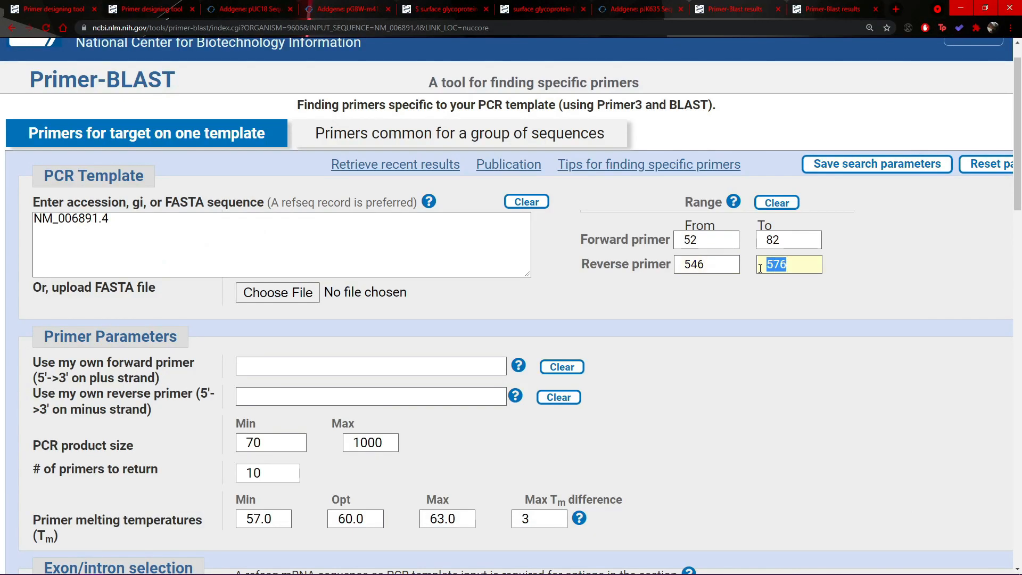
key("BackSpace")
- Expand the advanced parameters and set the primer GC content to a minimum of 35 and a maximum of 65 percent
left_click_drag(1017, 133, 1020, 173)
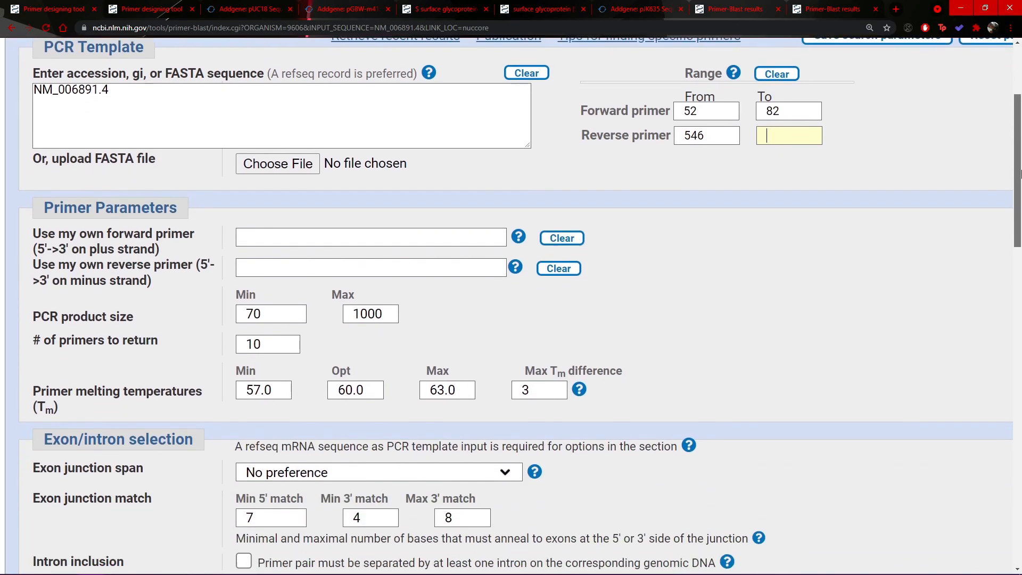
scroll(487, 266, "down", 15)
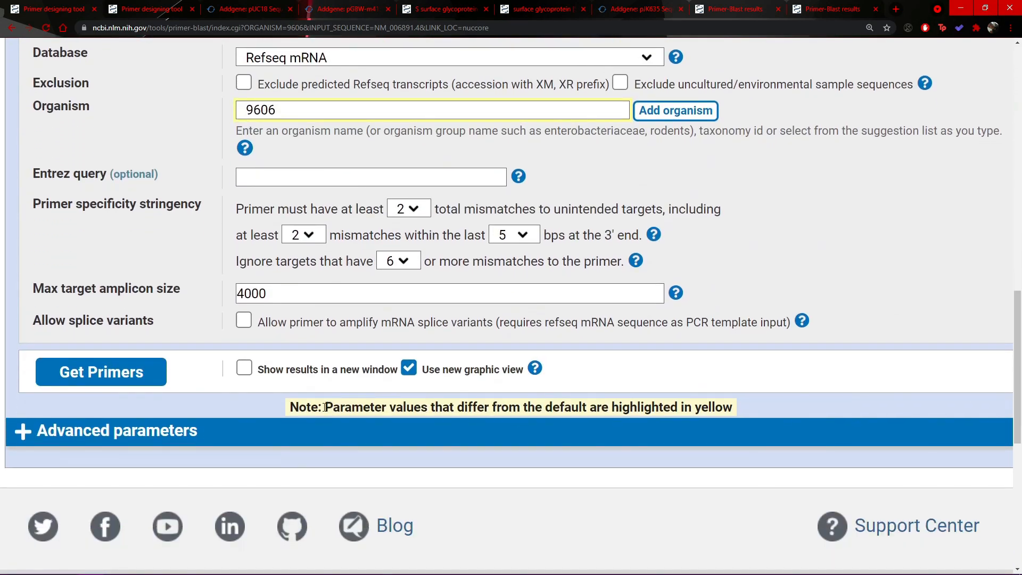
left_click(248, 430)
scroll(266, 399, "down", 10)
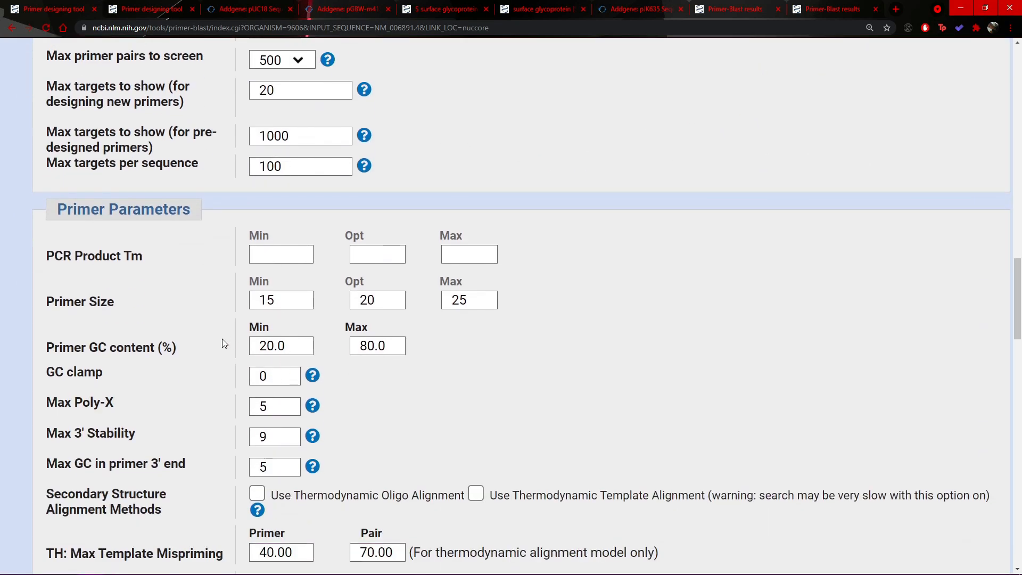
left_click_drag(285, 344, 256, 345)
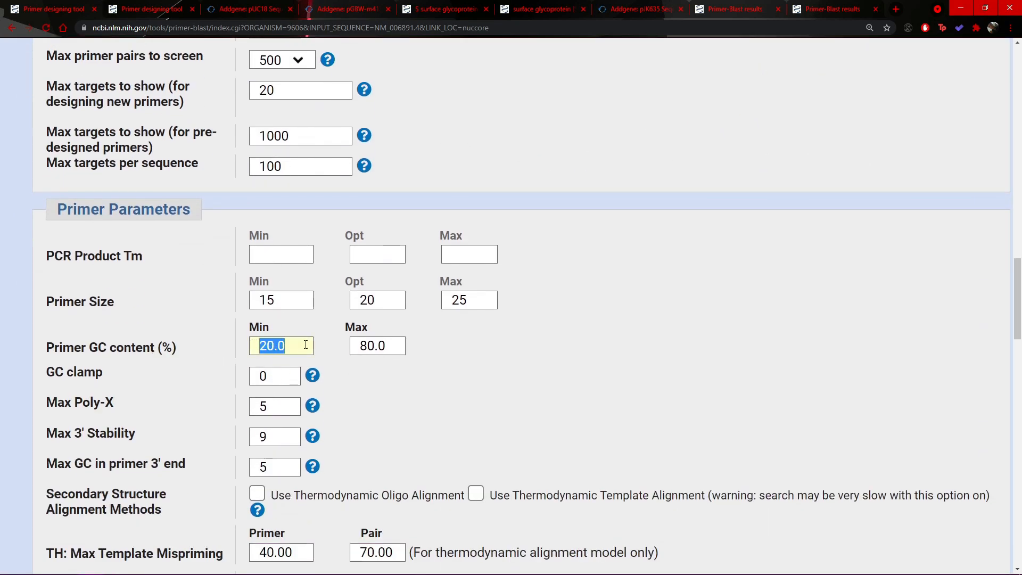
left_click_drag(396, 344, 174, 357)
type("35")
left_click_drag(396, 344, 347, 348)
type("65")
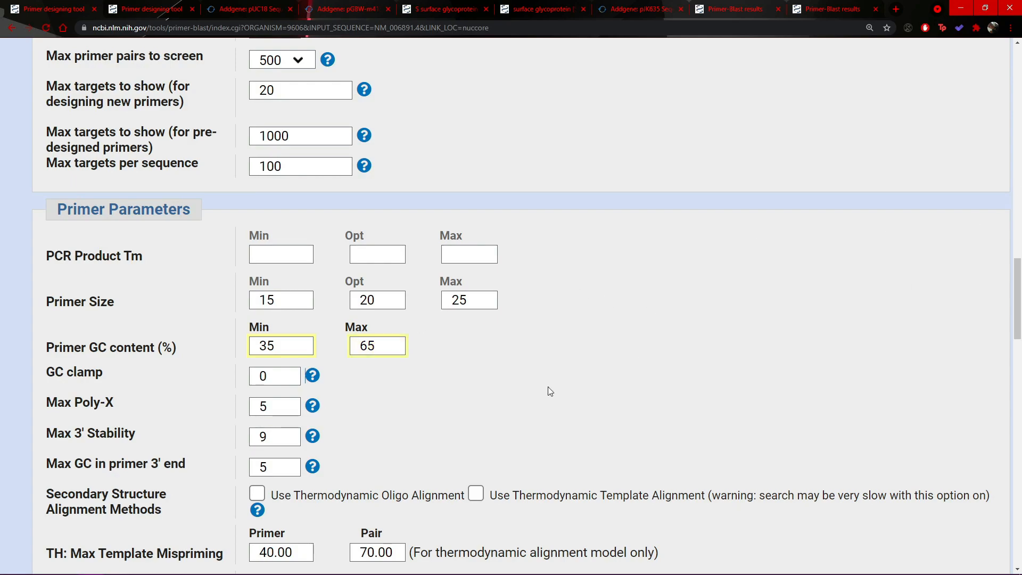
- Leave the GC clamp at 0, enable showing results in a new window, and submit the primer search
left_click_drag(1020, 309, 1020, 336)
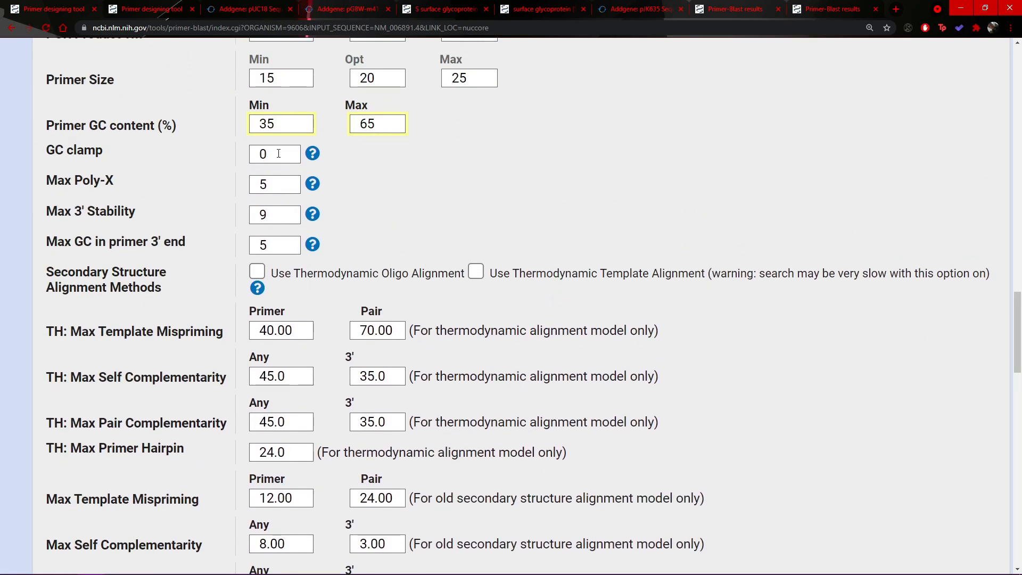
double_click(280, 155)
left_click(878, 204)
scroll(425, 348, "down", 15)
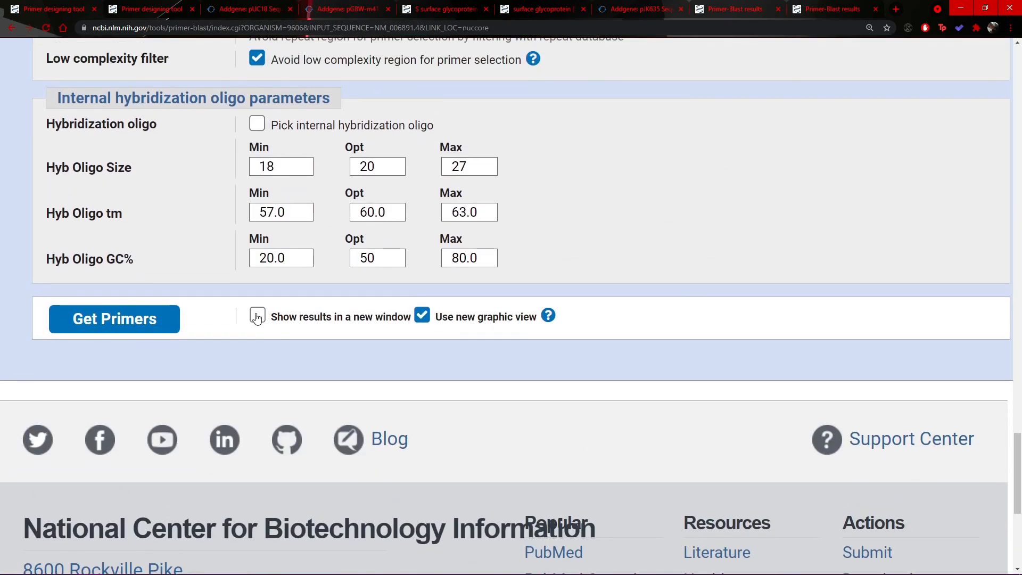
left_click(257, 318)
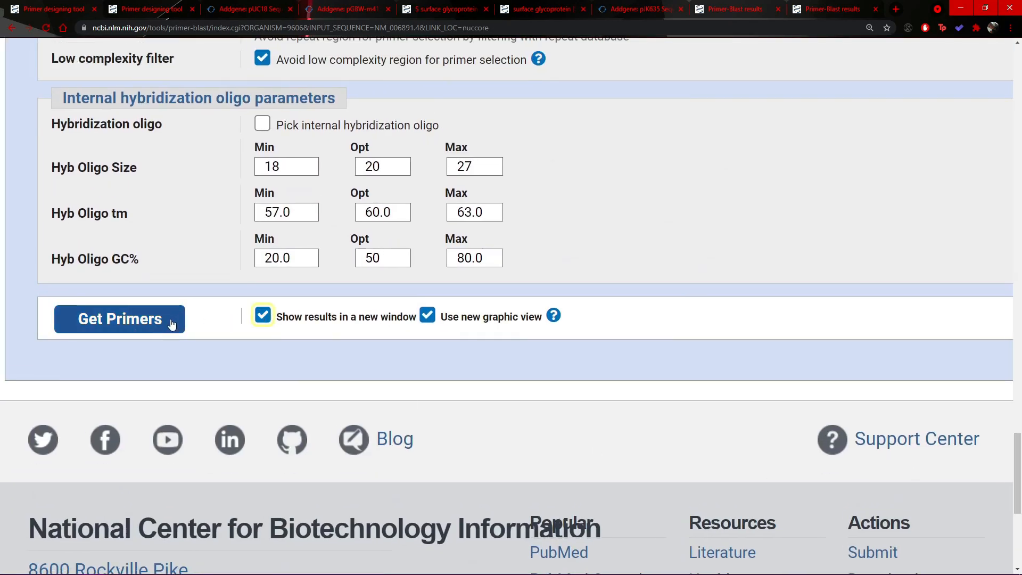
left_click(156, 324)
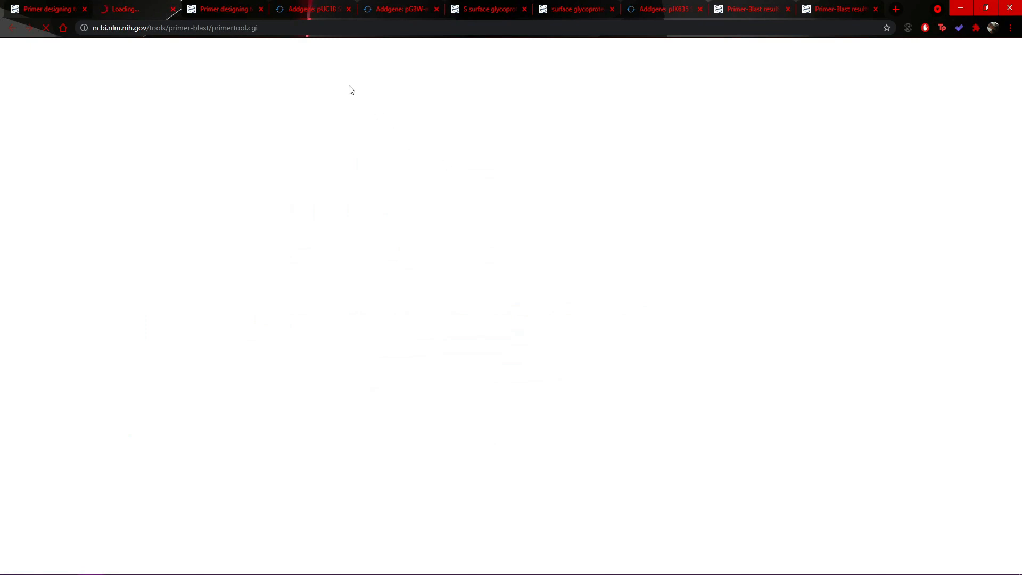
- Return to the Primer-BLAST form and review the primer ranges and the primer pair specificity settings, including database and organism
left_click(53, 4)
scroll(842, 283, "up", 20)
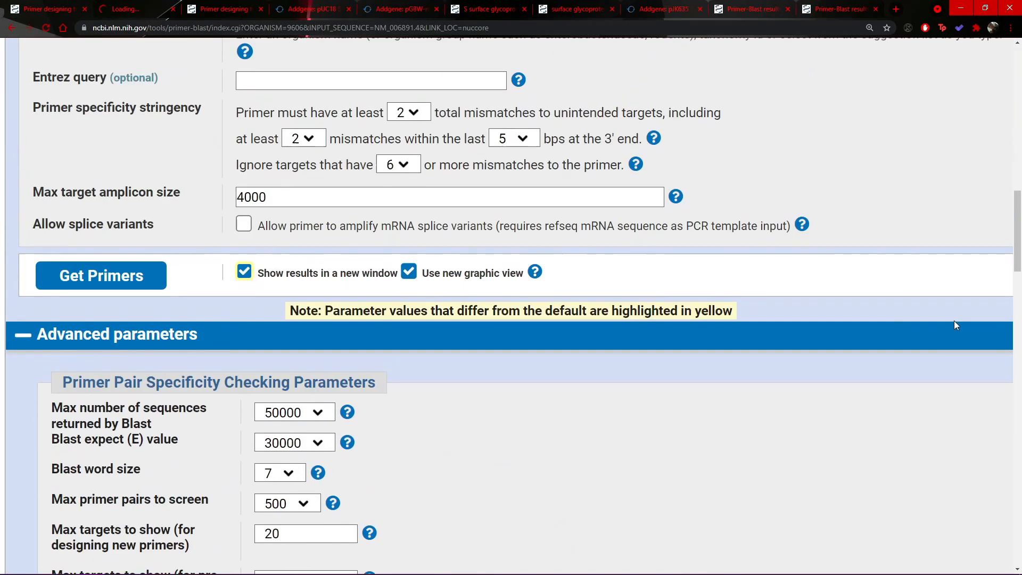
scroll(618, 299, "up", 5)
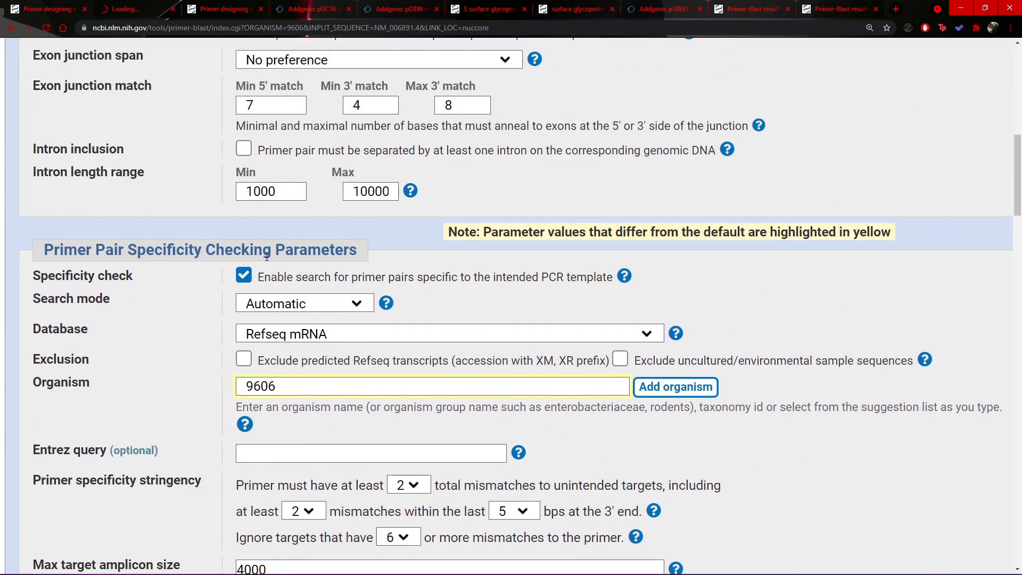
scroll(335, 272, "up", 10)
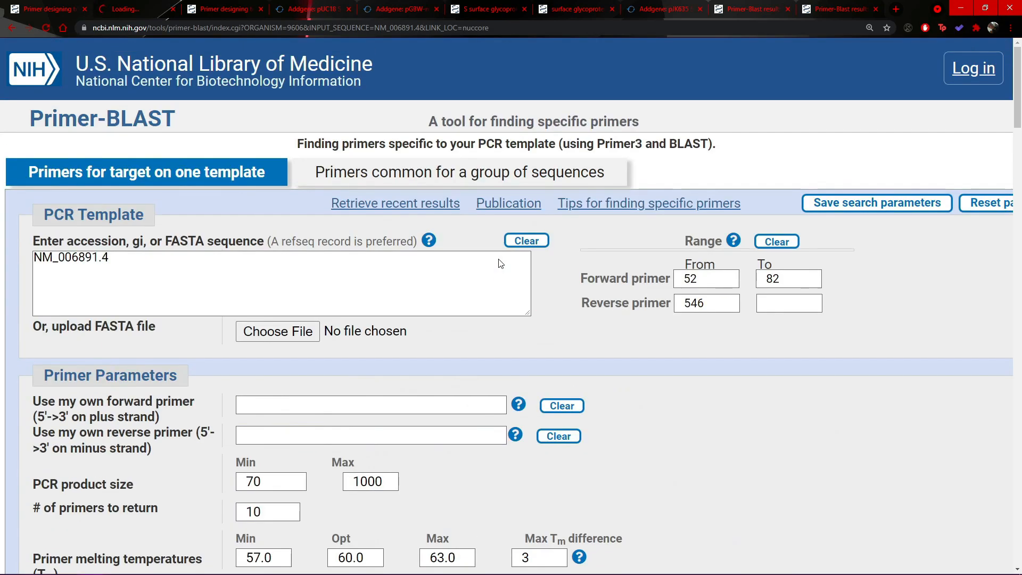
scroll(284, 415, "down", 11)
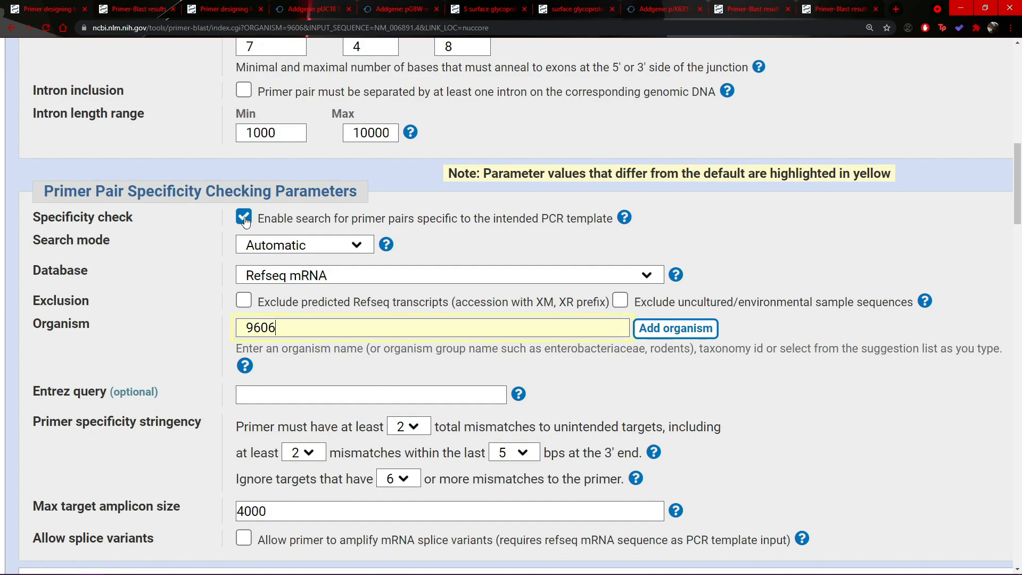
mouse_move(1018, 174)
left_mouse_down()
mouse_move(1020, 159)
mouse_move(1020, 180)
left_mouse_up()
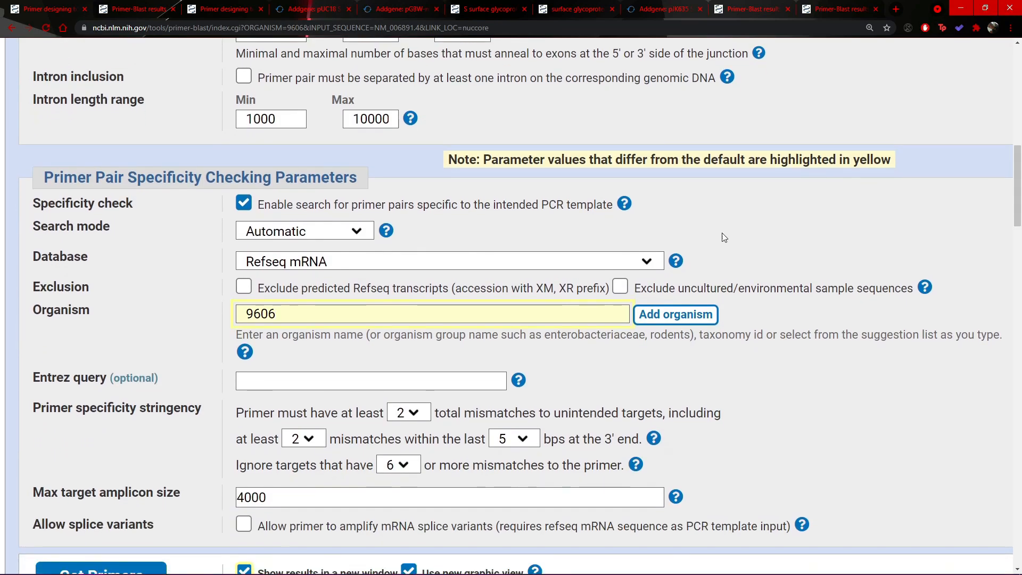
mouse_move(1018, 216)
left_mouse_down()
mouse_move(1020, 196)
mouse_move(1019, 230)
left_mouse_up()
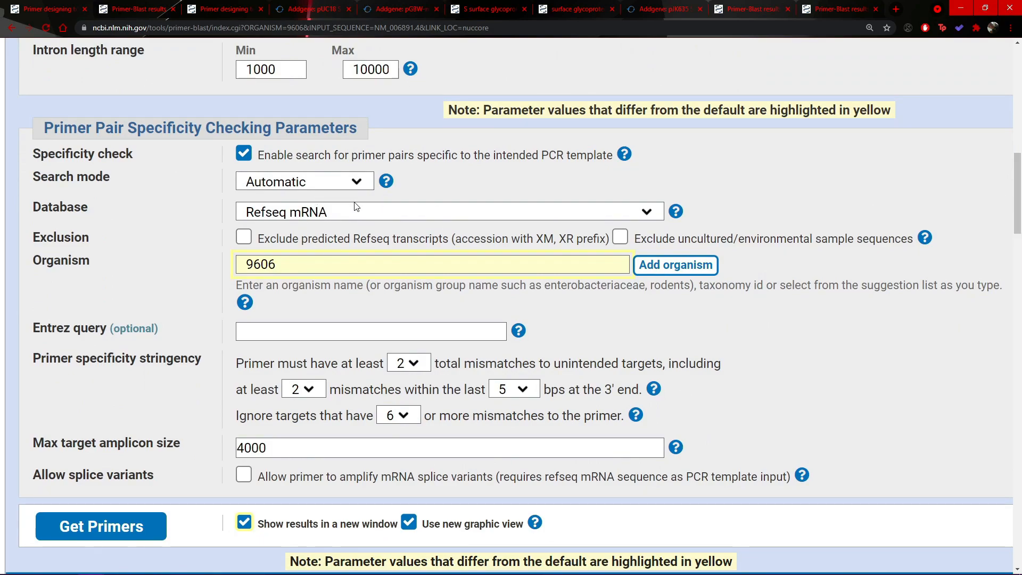
left_click_drag(1017, 182, 1020, 170)
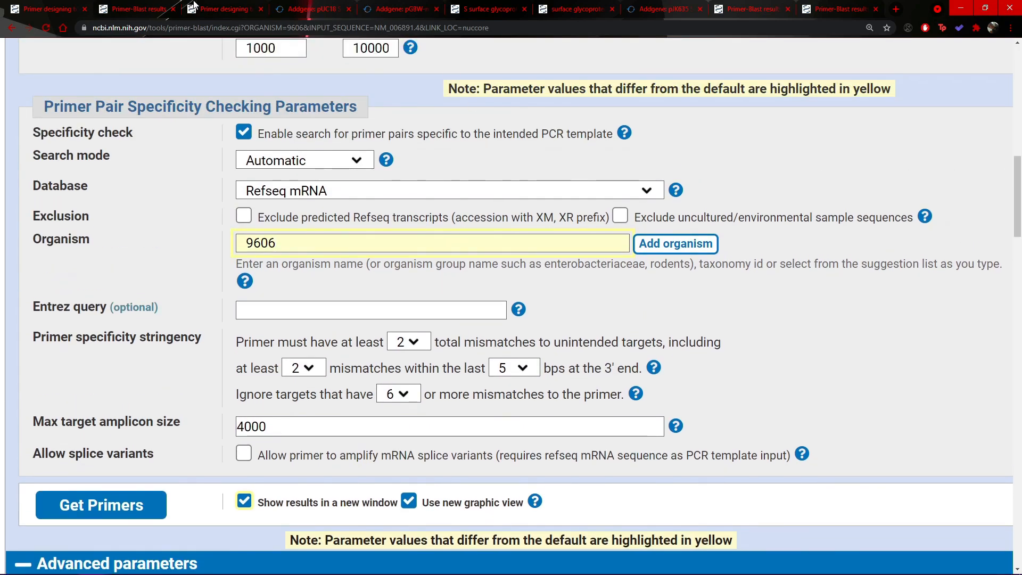
- Check the status of the submitted job and examine the earlier Primer-BLAST results for the range 52–576
left_click(150, 6)
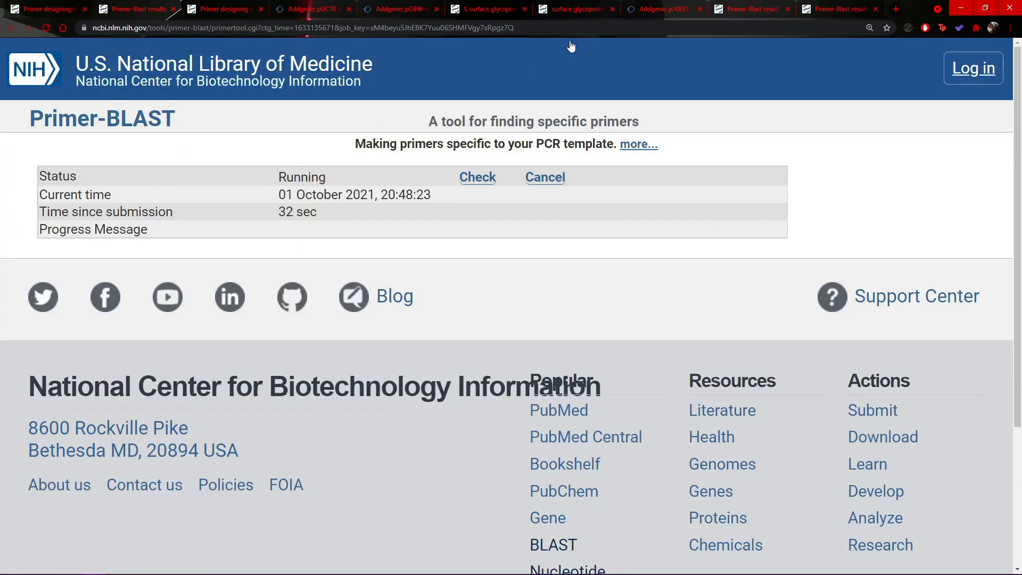
left_click(771, 4)
left_click(808, 8)
left_click(770, 6)
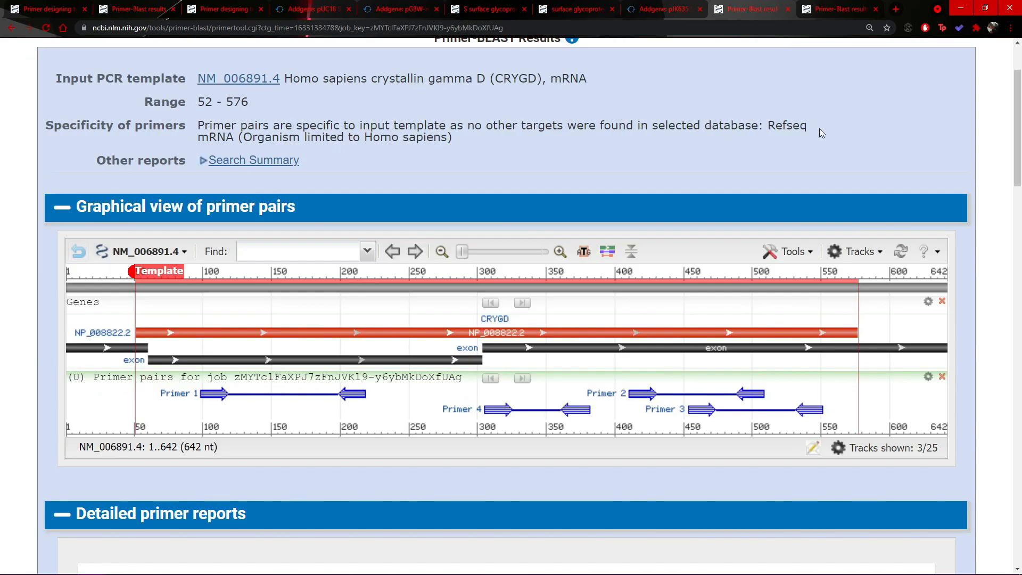
scroll(912, 330, "down", 8)
scroll(798, 308, "up", 3)
scroll(620, 271, "down", 4)
scroll(496, 250, "up", 6)
scroll(496, 251, "down", 1)
- View the other Primer-BLAST result set and examine its detailed primer reports and graphical view of primer pairs
left_click(832, 5)
scroll(846, 137, "up", 17)
scroll(863, 210, "down", 10)
scroll(838, 253, "up", 9)
scroll(838, 254, "down", 2)
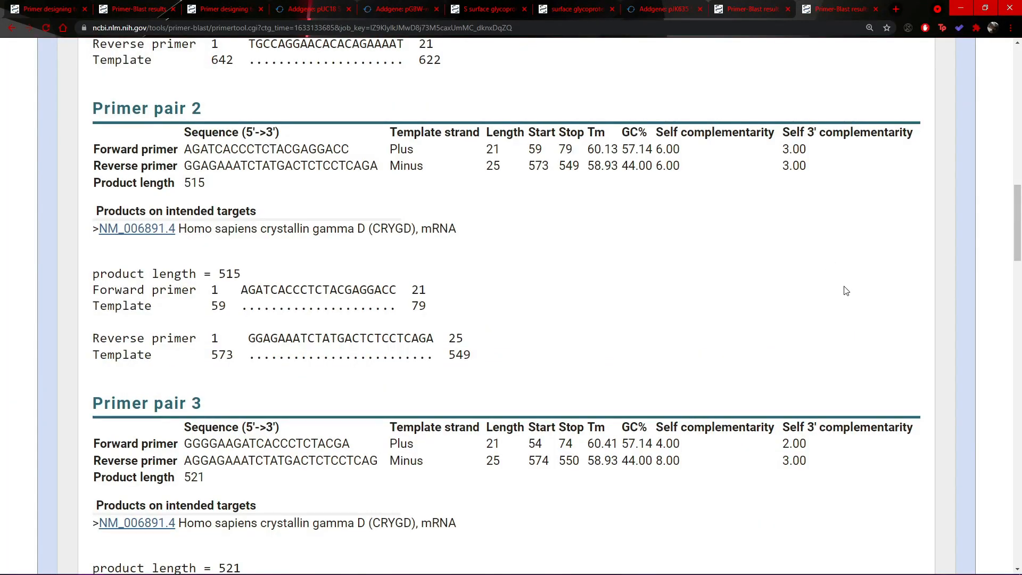
scroll(846, 290, "up", 8)
scroll(910, 205, "up", 4)
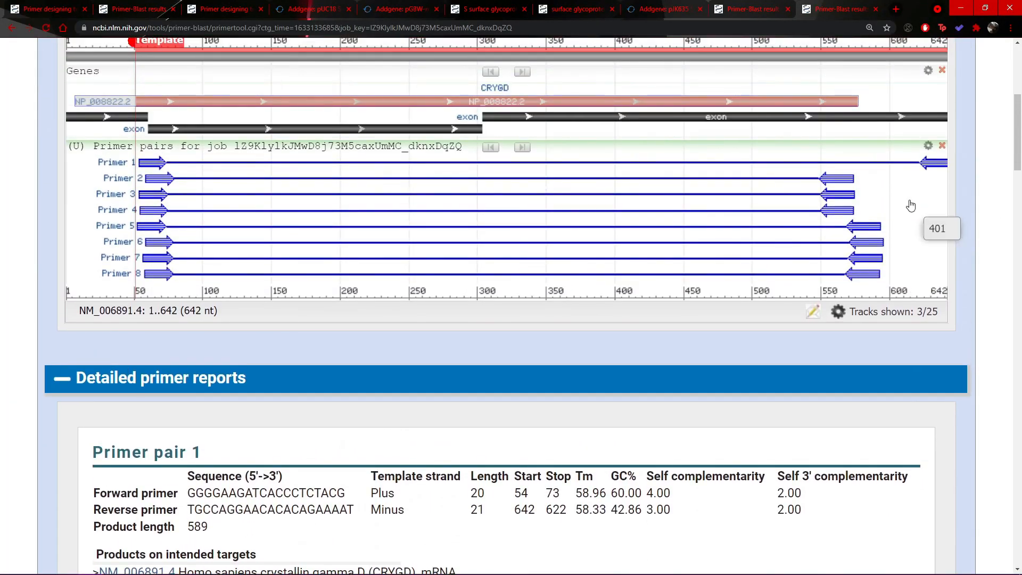
scroll(910, 206, "up", 1)
scroll(883, 258, "up", 2)
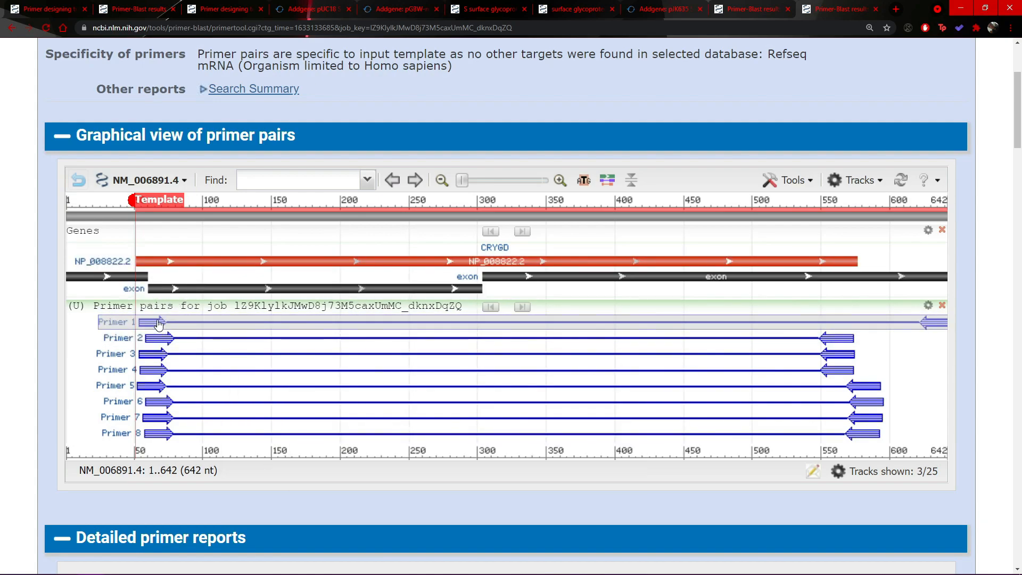
- Compare Primer 1's forward and reverse positions with the CRYGD coding region, and read the detailed reports for primer pairs 3 and 4
mouse_move(163, 323)
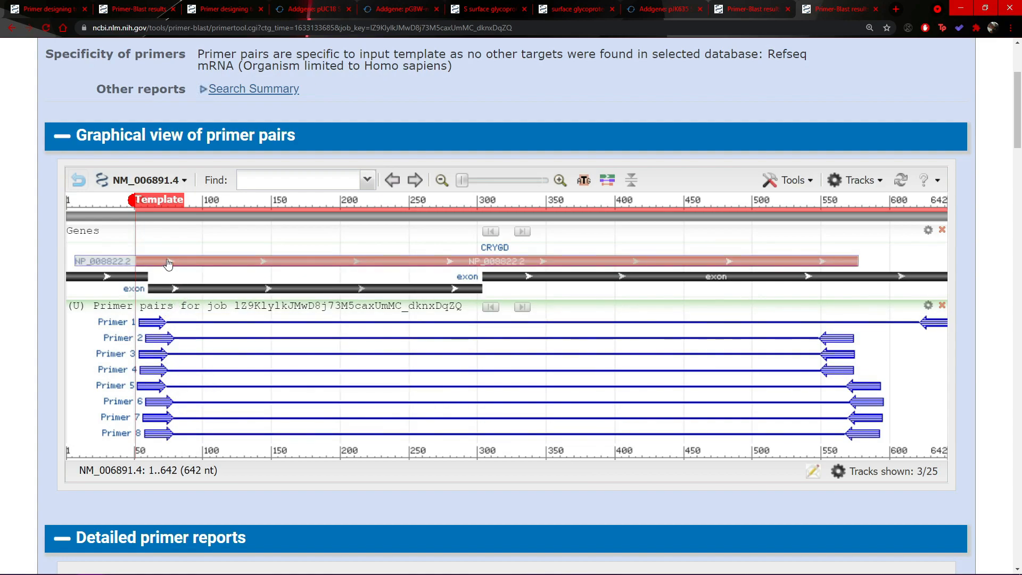
mouse_move(162, 263)
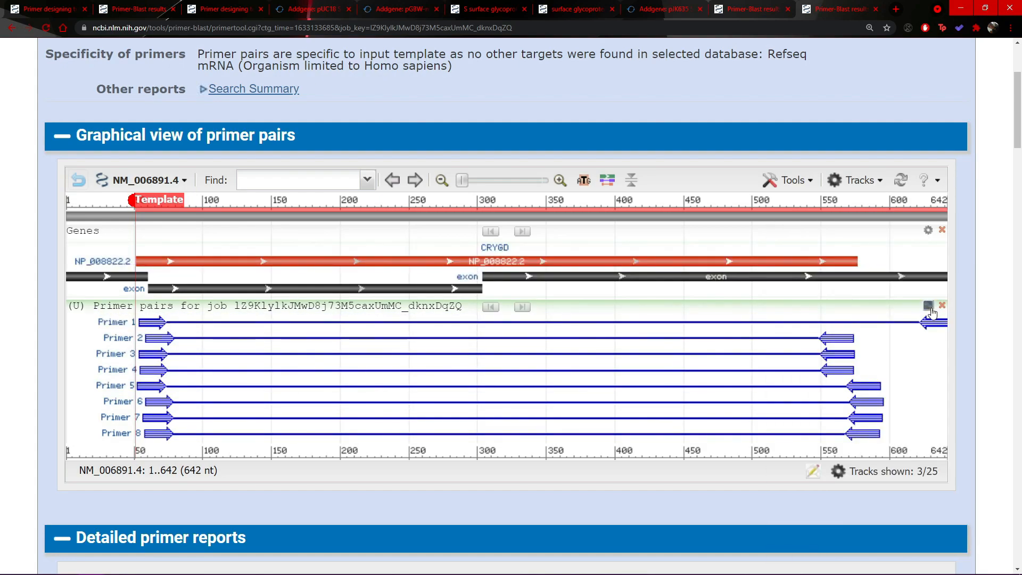
mouse_move(933, 323)
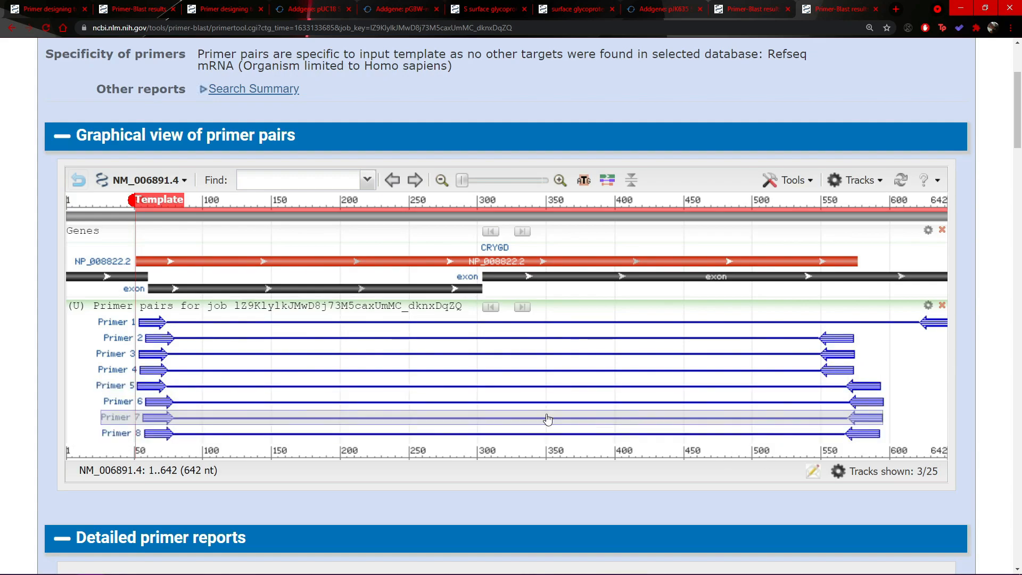
scroll(372, 393, "down", 3)
scroll(371, 393, "down", 17)
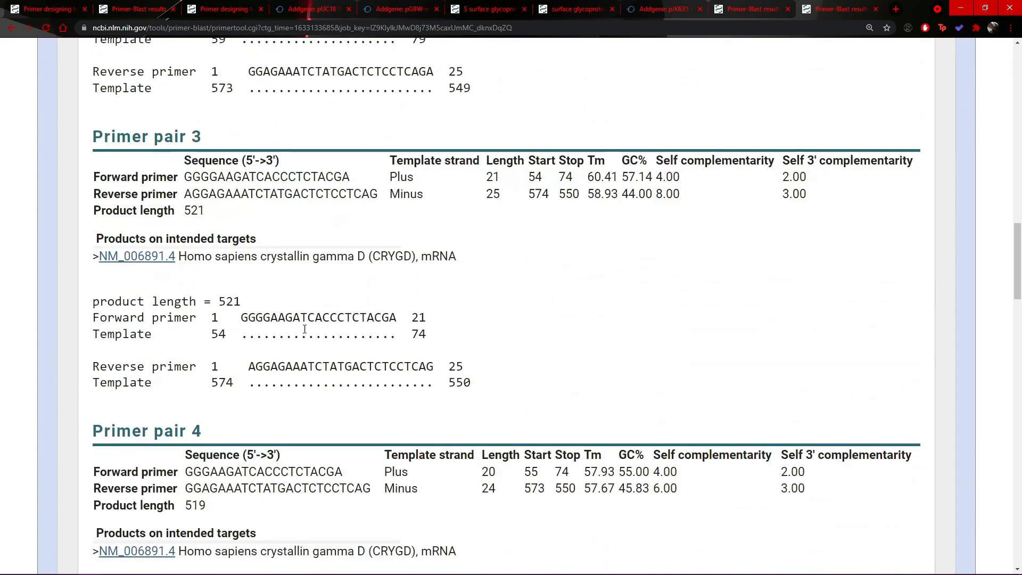
- Compare the template positions and product lengths of primer pairs 2, 3 and 4 in the detailed primer reports
scroll(328, 329, "down", 2)
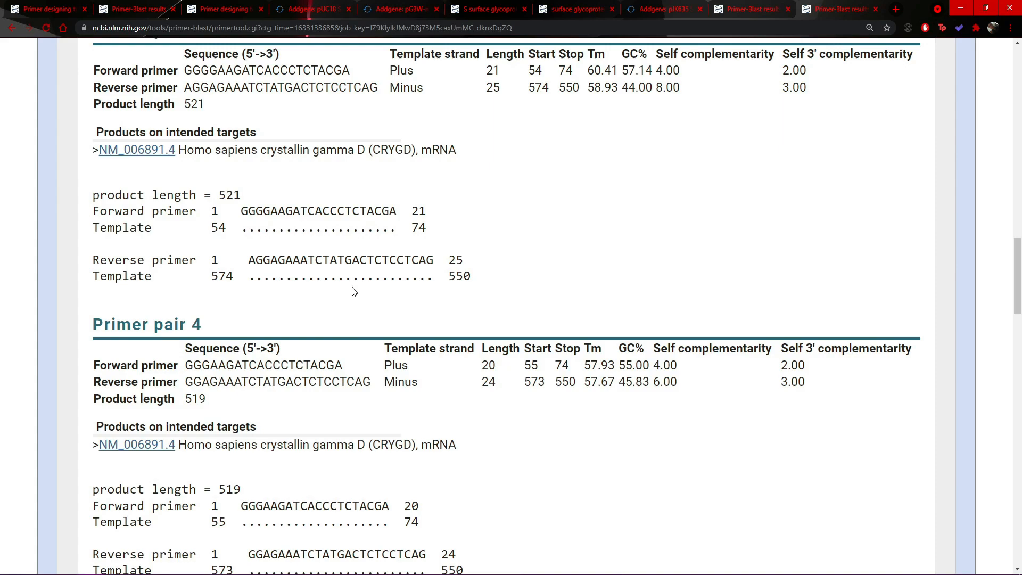
scroll(491, 336, "down", 2)
scroll(492, 332, "up", 3)
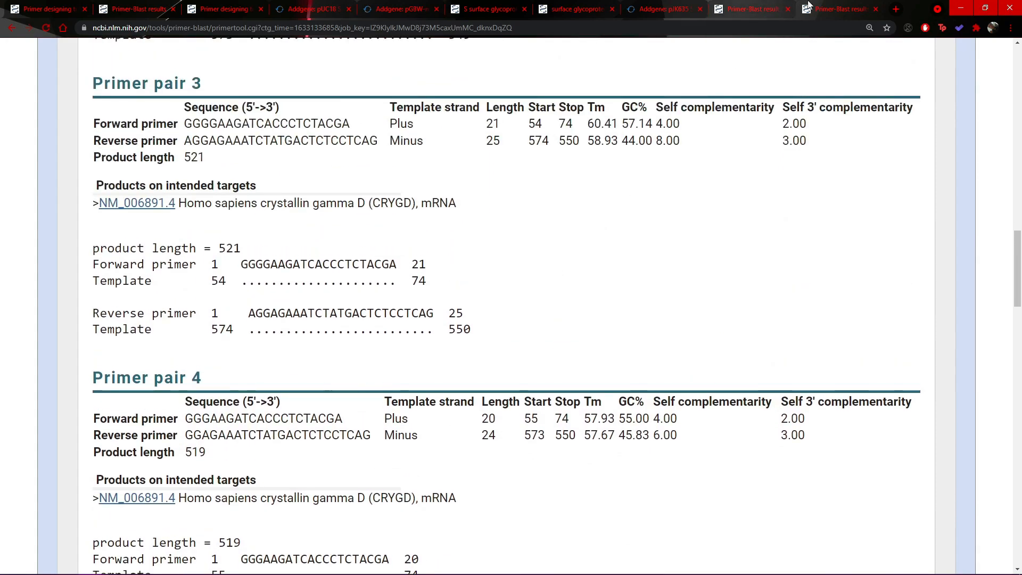
scroll(501, 183, "up", 3)
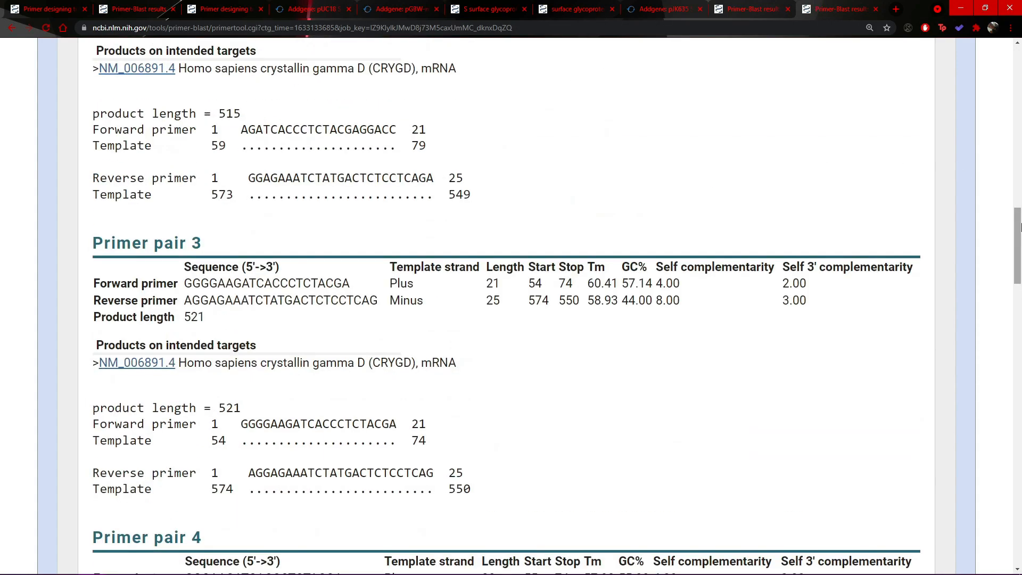
scroll(503, 183, "up", 6)
key("alt+Tab")
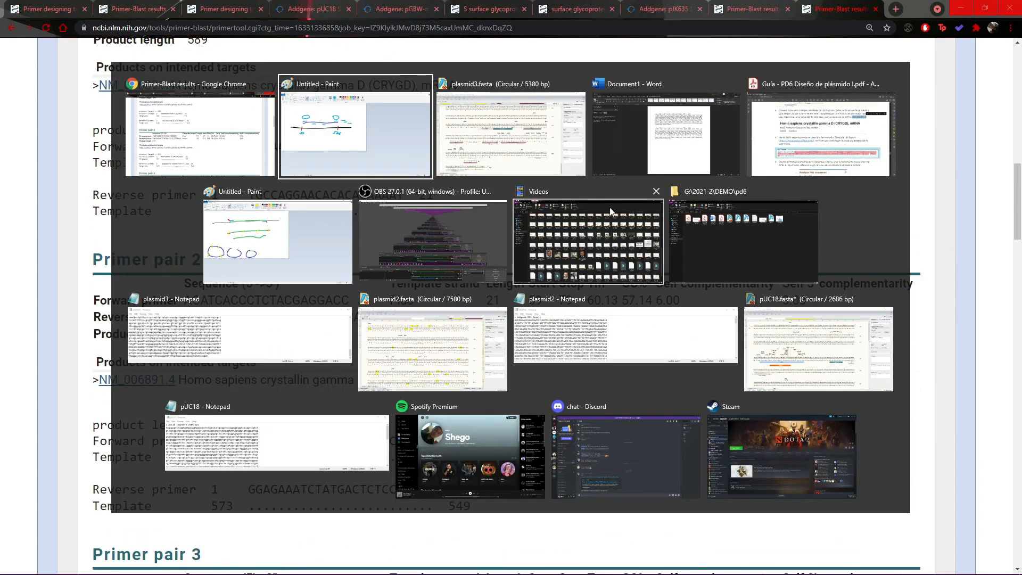
key("Escape")
- Find the Primer-BLAST results for range 52–642 and examine their graphical view and detailed reports through primer pair 5
left_click(747, 7)
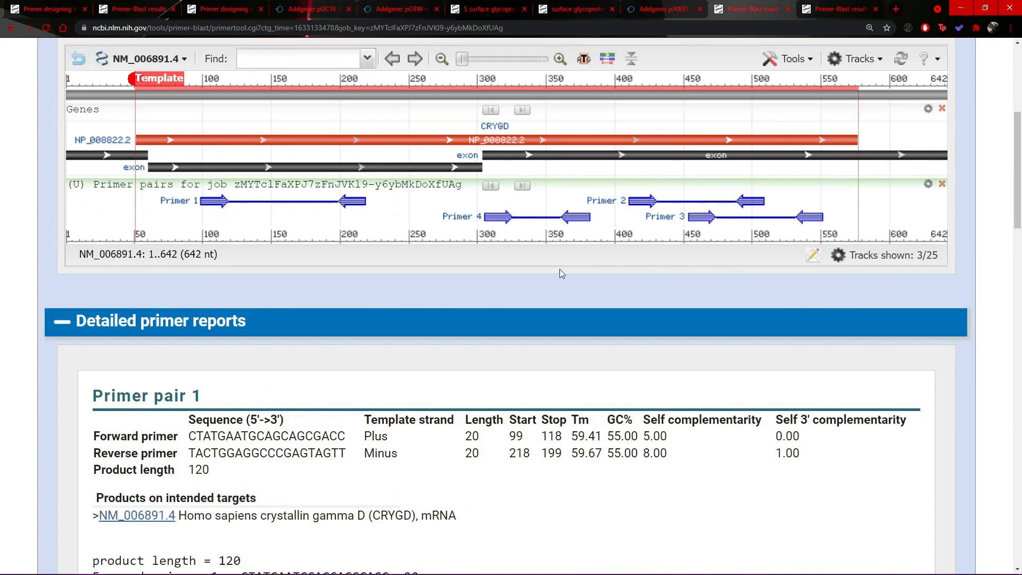
left_click(164, 4)
scroll(333, 176, "down", 4)
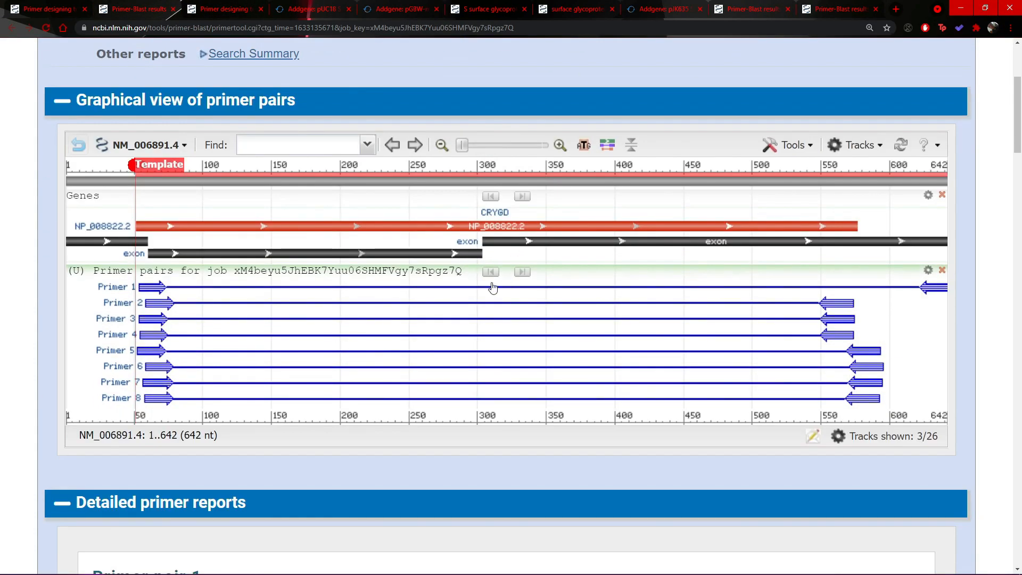
scroll(489, 263, "up", 1)
left_click(224, 8)
left_click(139, 9)
scroll(421, 231, "down", 10)
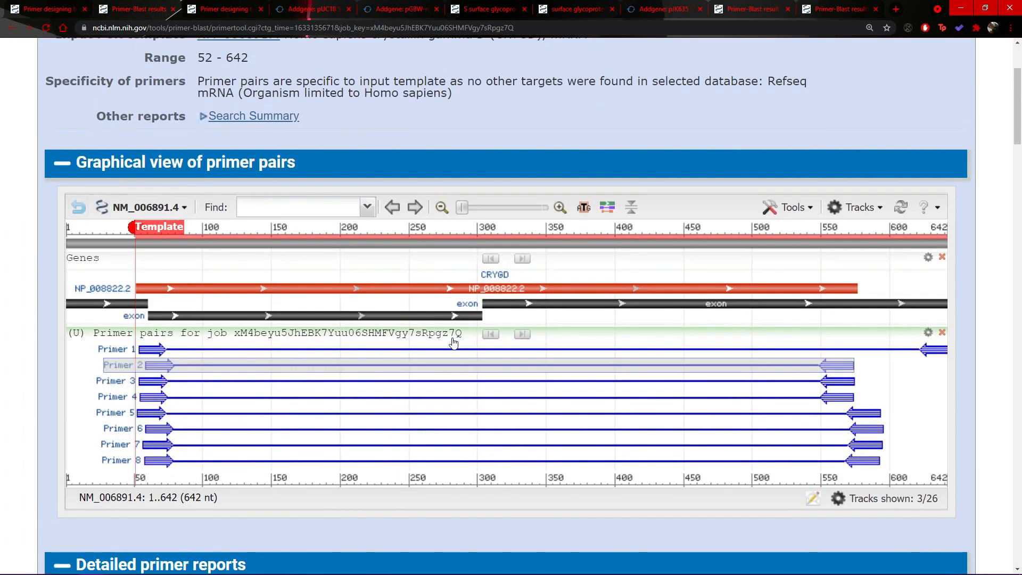
scroll(213, 344, "down", 20)
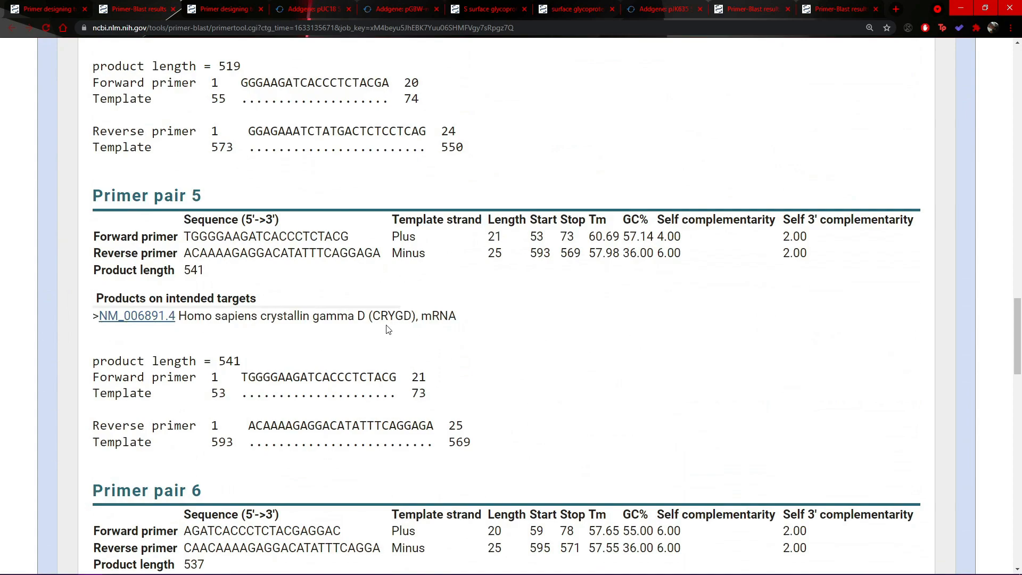
- Copy the forward primer sequence TGGGGAAGATCACCCTCTACG from primer pair 5
left_click_drag(349, 237, 183, 237)
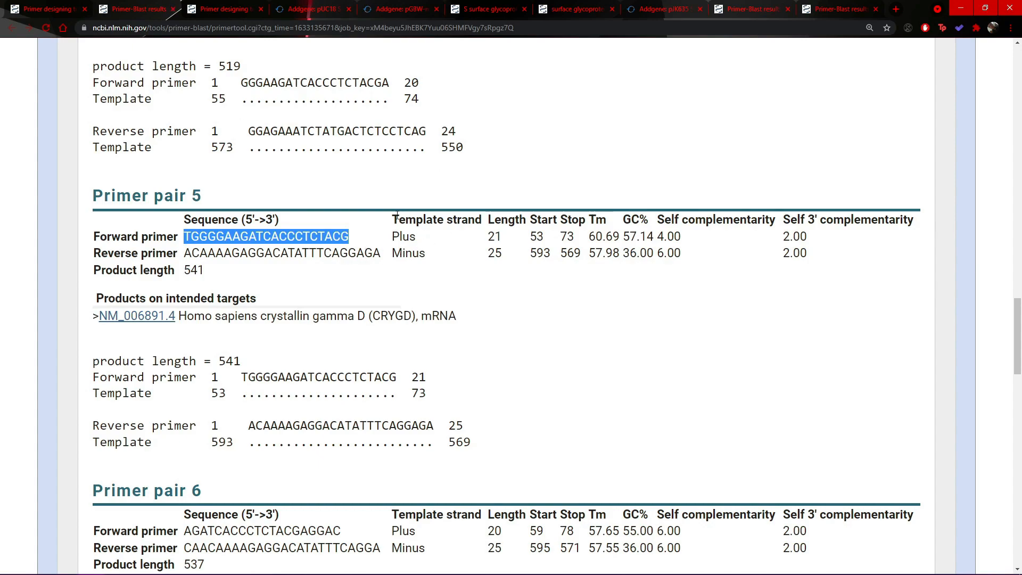
left_click_drag(350, 237, 181, 245)
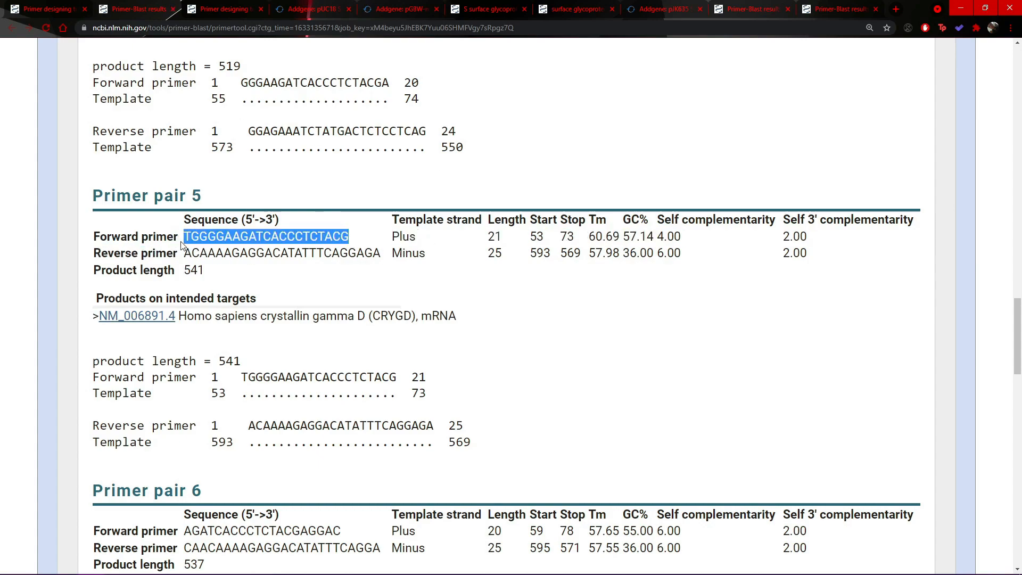
left_click(309, 229)
left_click_drag(350, 237, 183, 237)
key("ctrl+c")
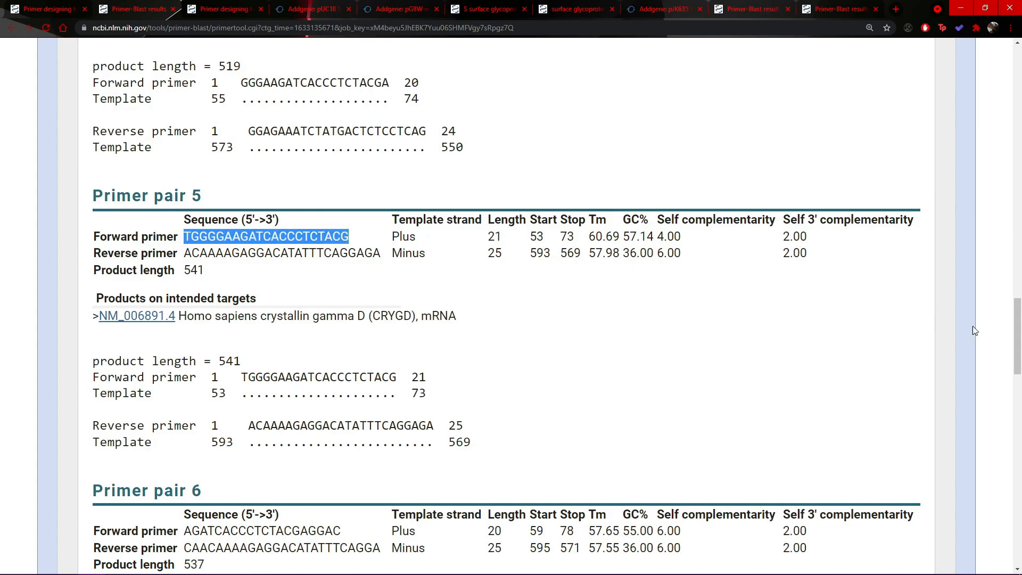
scroll(972, 331, "up", 1)
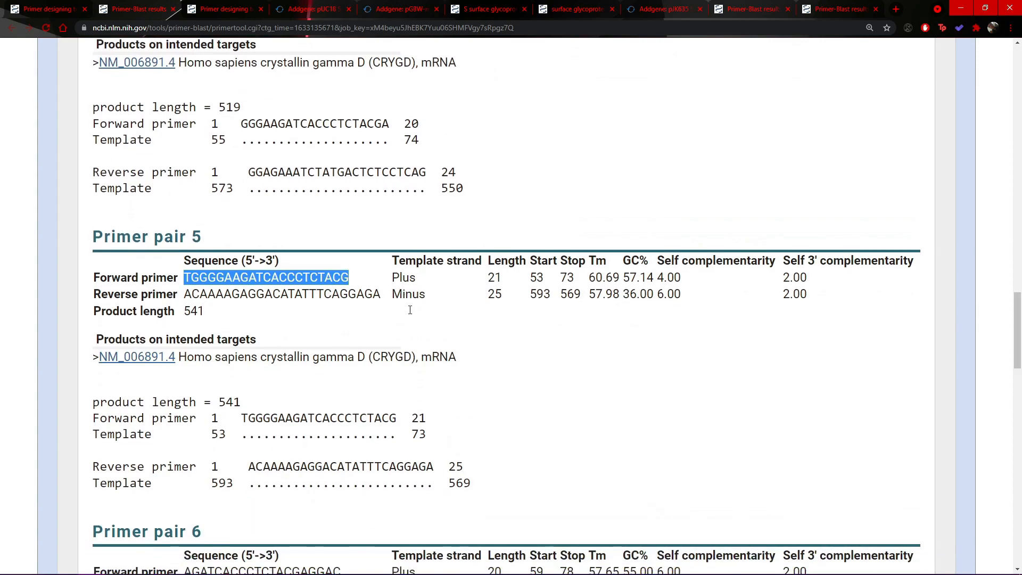
left_click_drag(352, 277, 189, 278)
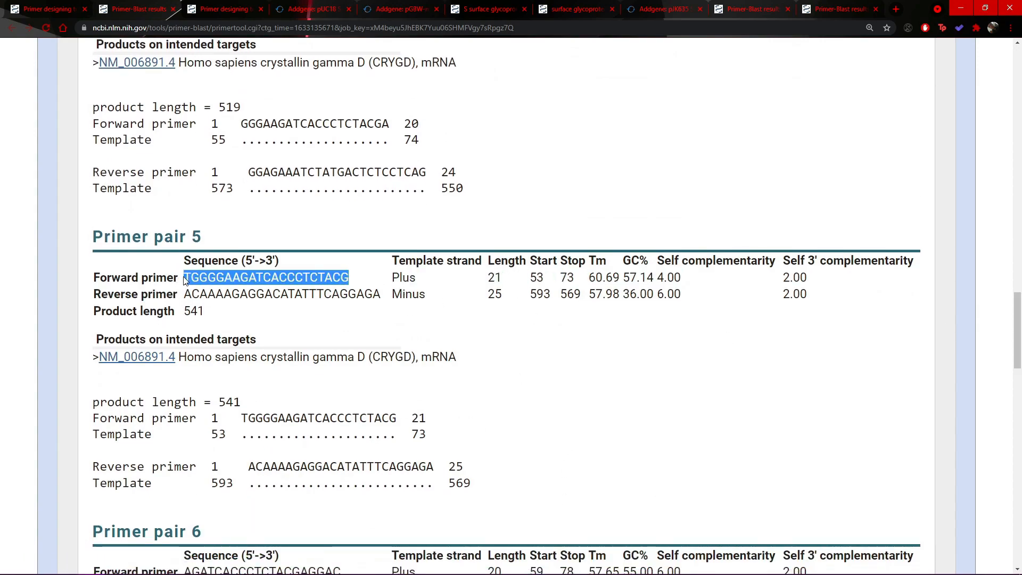
- Switch to the Word document and paste the forward primer a few blank lines below the second CRYGD sequence
key("alt+Tab")
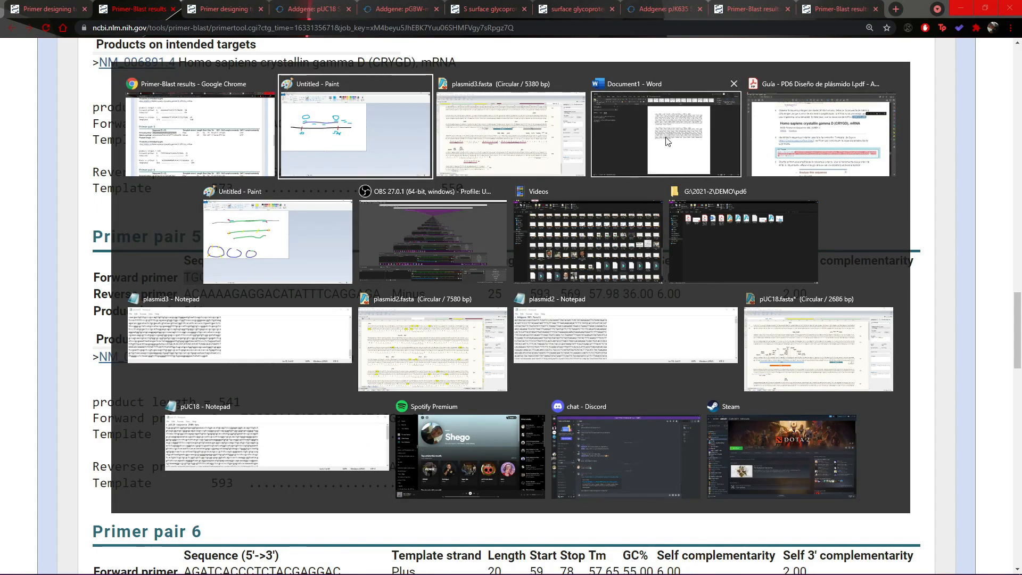
left_click(682, 148)
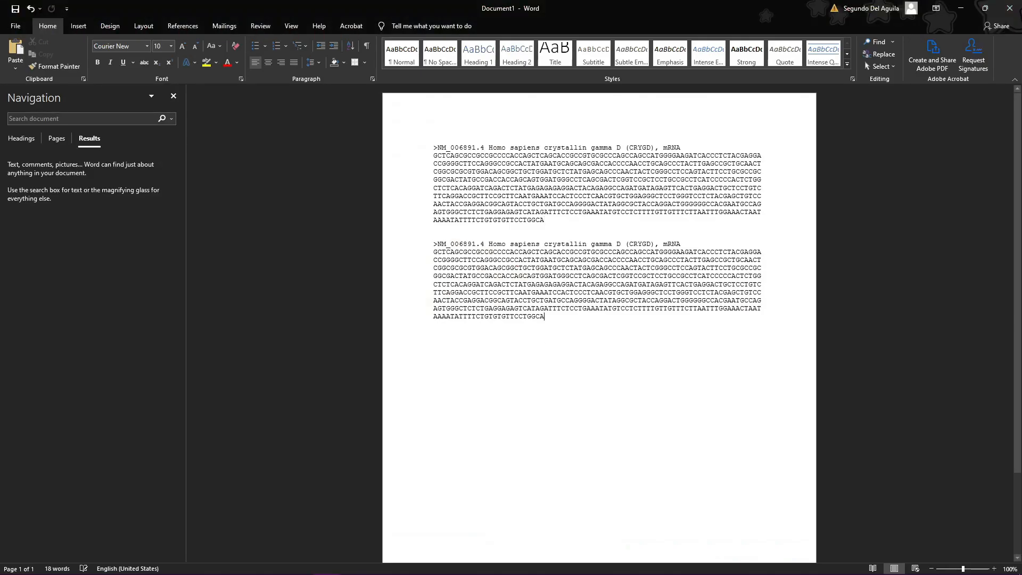
key("Return")
key("Return")
key("Return")
key("Return")
key("Return")
key("Return")
key("ctrl+v")
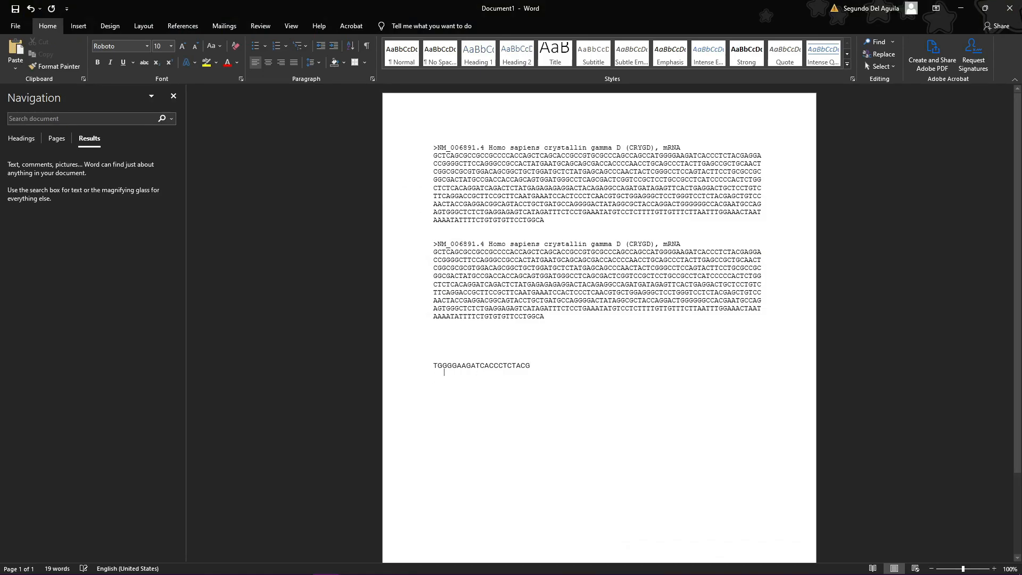
key("Return")
- Copy primer pair 5's reverse primer ACAAAAGAGGACATATTTCAGGAGA from the browser and paste it below the forward primer in Word
key("alt+Tab")
left_click_drag(384, 294, 184, 294)
key("ctrl+c")
key("alt+Tab")
key("ctrl+v")
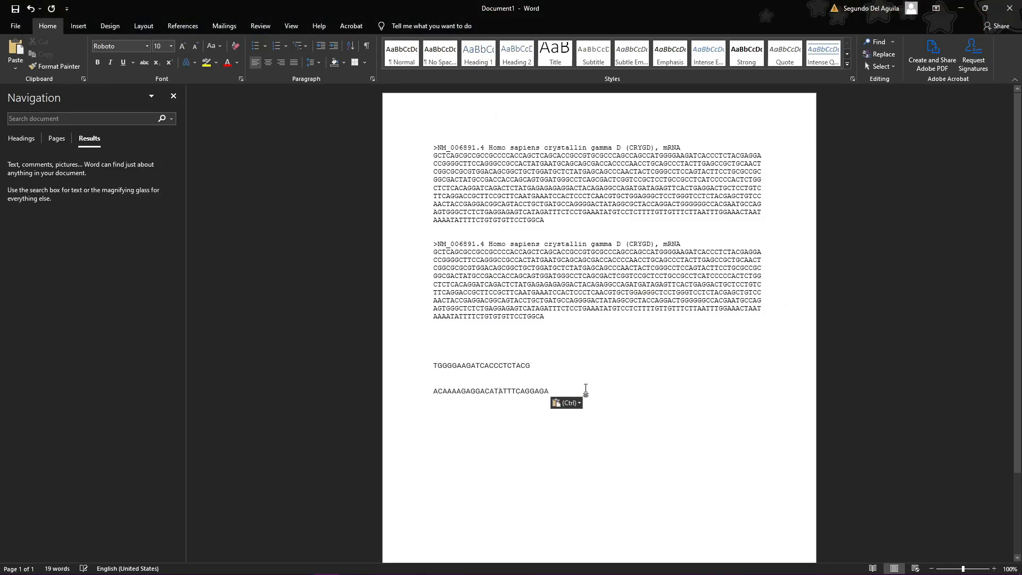
- Return to the Primer-BLAST results and review the primer pair 5 report against the sequences pasted in Word
key("alt+Tab")
left_click(274, 317)
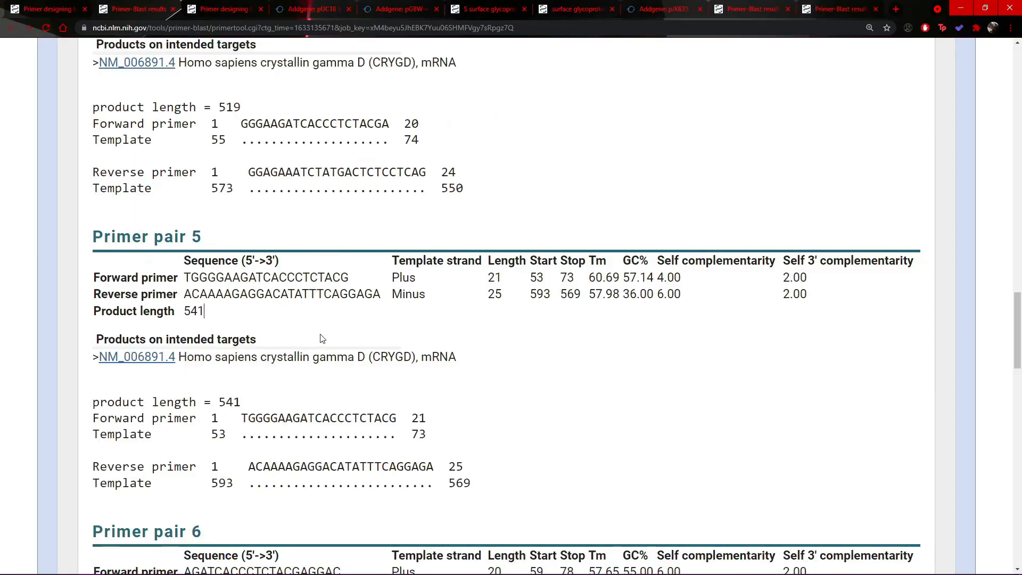
scroll(272, 291, "down", 1)
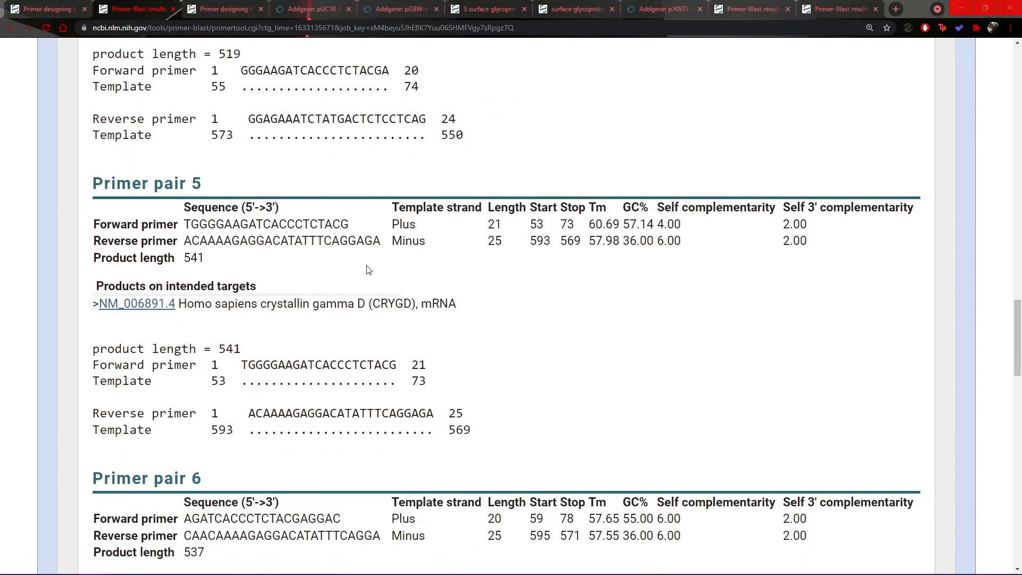
key("alt+Tab")
key("alt+Tab")
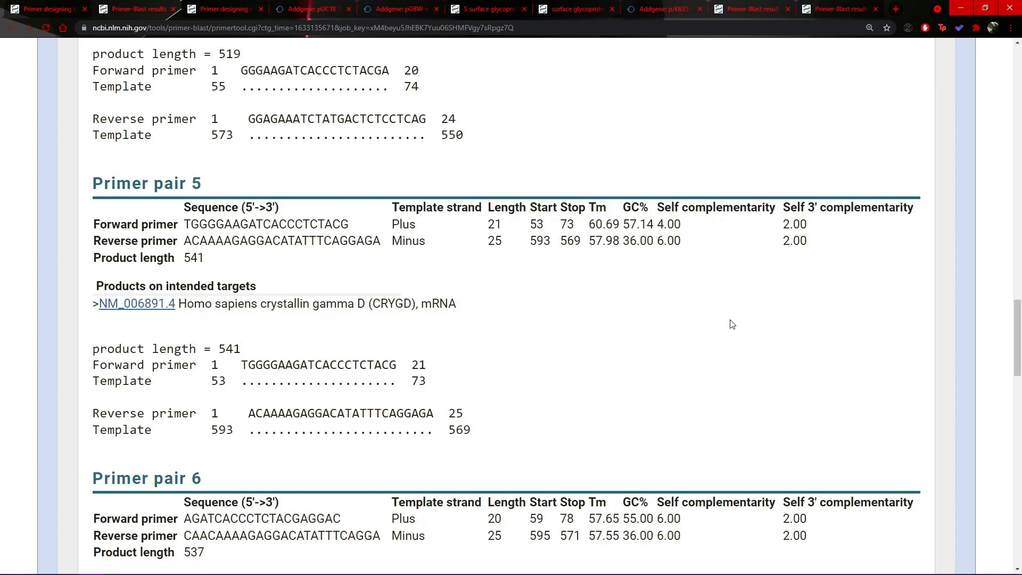
key("alt+Tab")
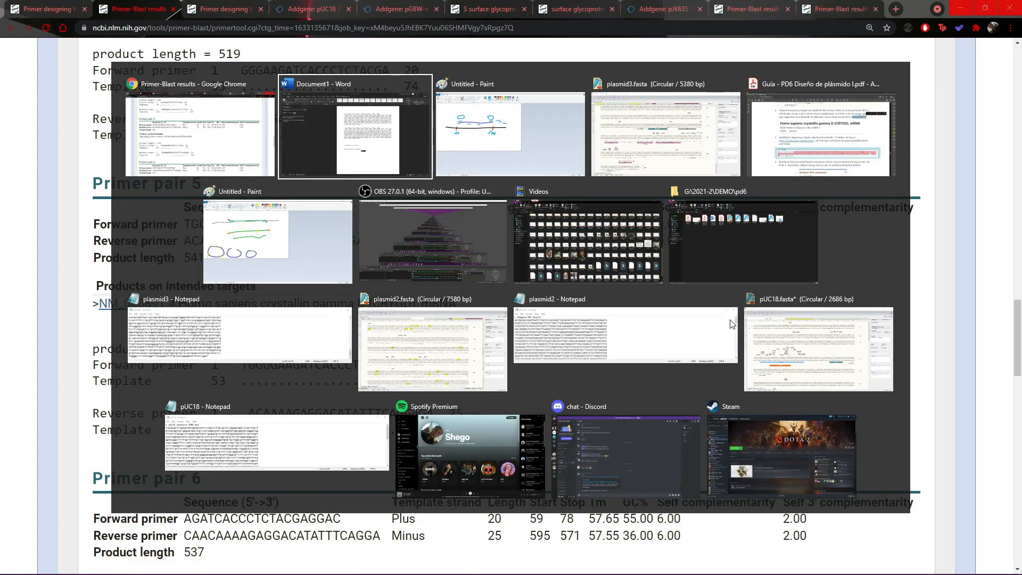
- Search the Word document for the forward primer sequence TGGGGAAGATCACCCTCTACG
left_click(356, 129)
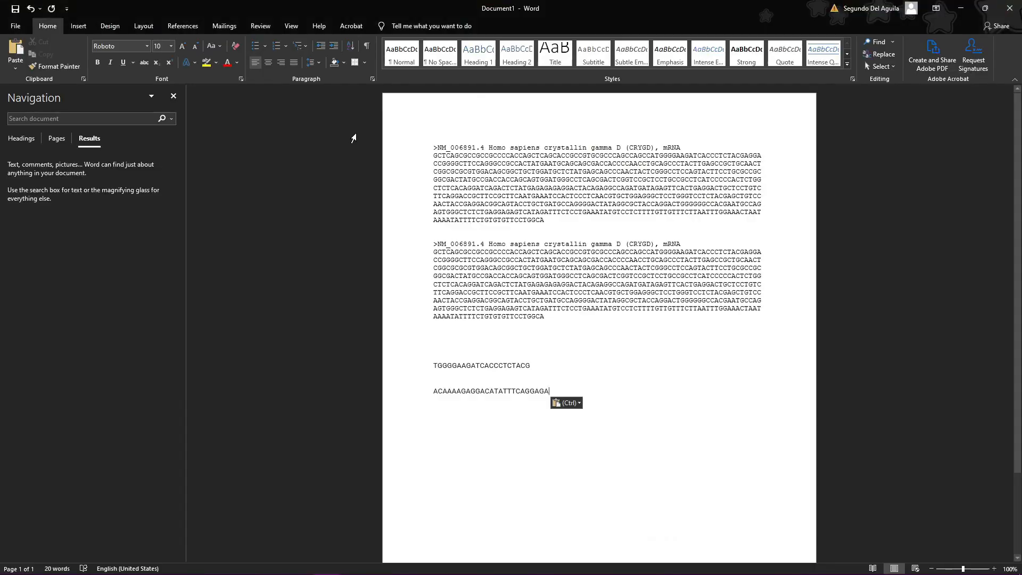
left_click_drag(532, 366, 434, 366)
left_click(96, 119)
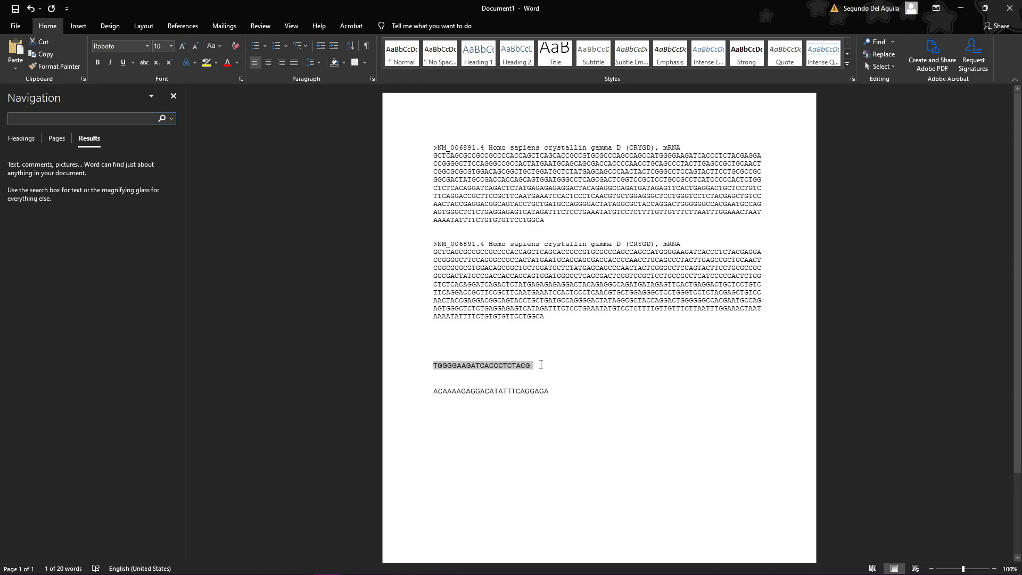
left_click(440, 364)
left_click_drag(436, 366, 527, 366)
key("ctrl+c")
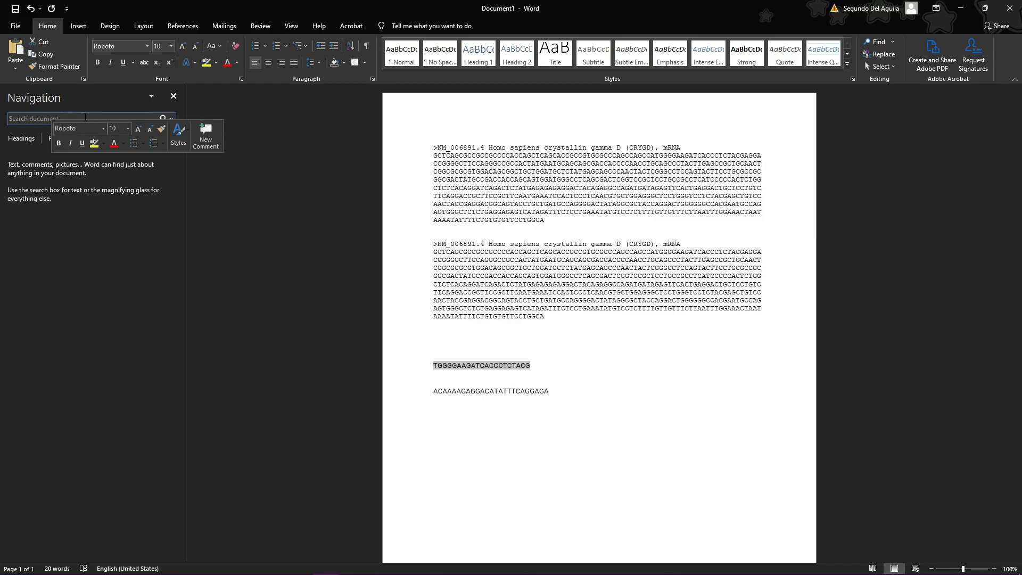
left_click(107, 115)
key("ctrl+v")
scroll(717, 173, "up", 3)
- Highlight the forward primer match in the second CRYGD sequence in bright green
left_click(693, 228)
left_click_drag(655, 227, 746, 228)
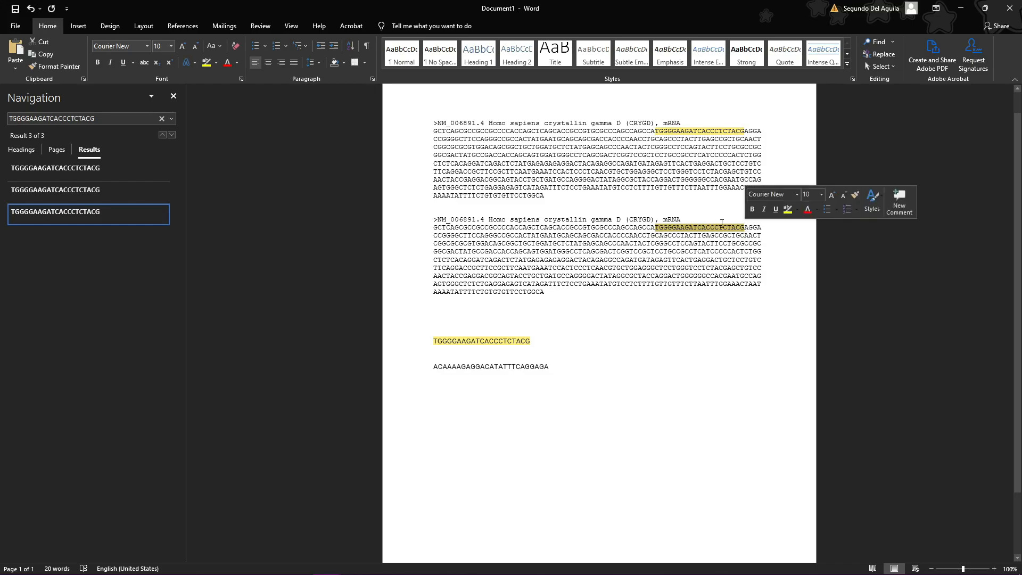
left_click(216, 63)
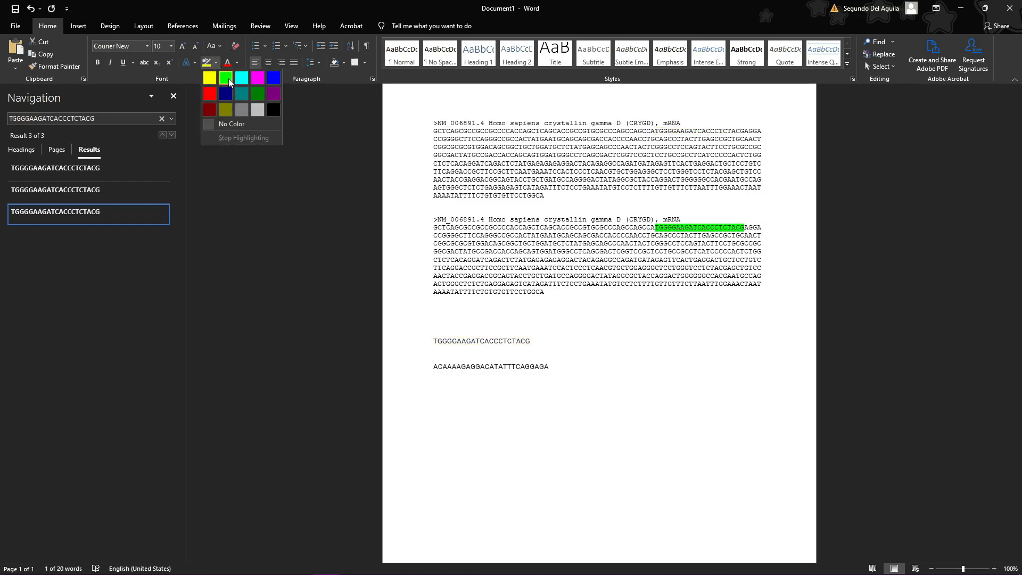
left_click(225, 79)
- Copy the reverse primer from the Word document and open the bioinformatics.org Reverse Complement tool in a new browser tab
left_click(549, 366)
left_click_drag(548, 367, 433, 370)
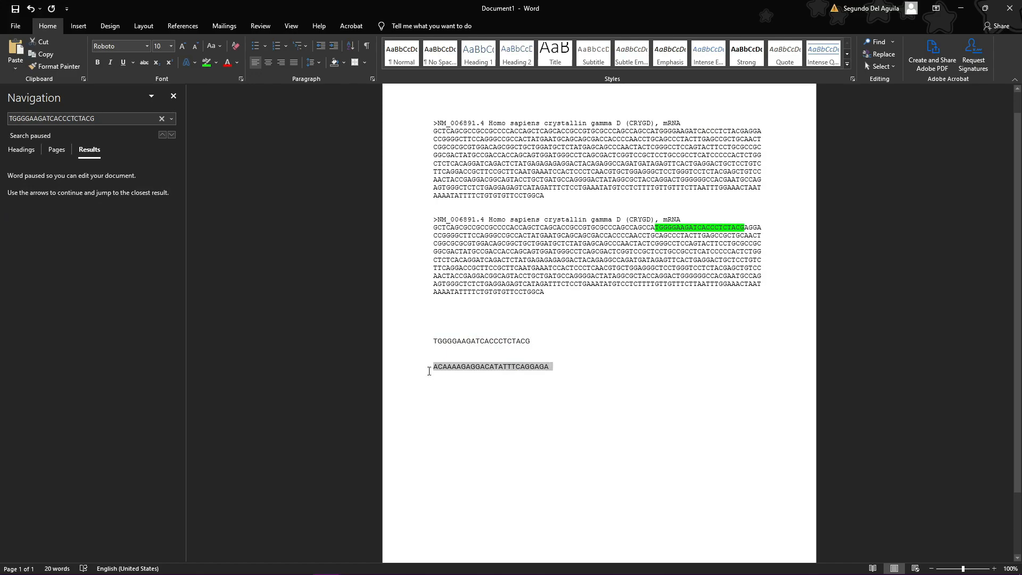
left_click(554, 366)
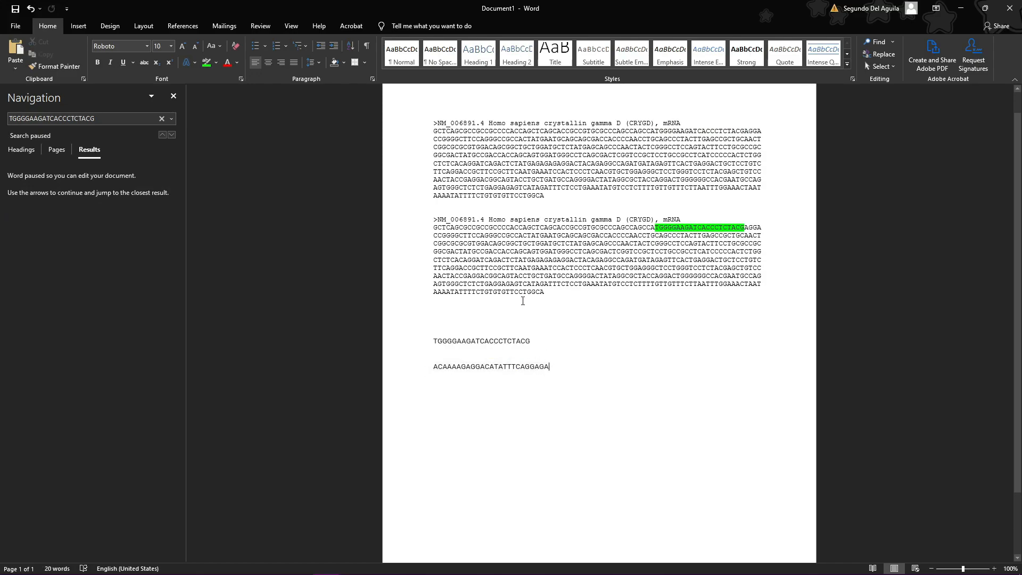
key("alt+Tab")
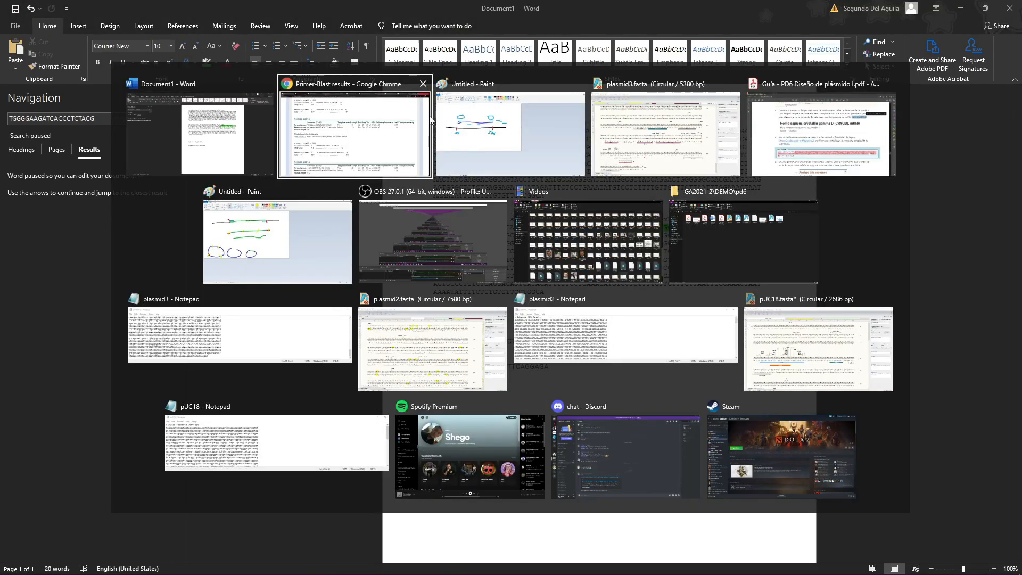
left_click(386, 131)
left_click(896, 8)
type("reverse")
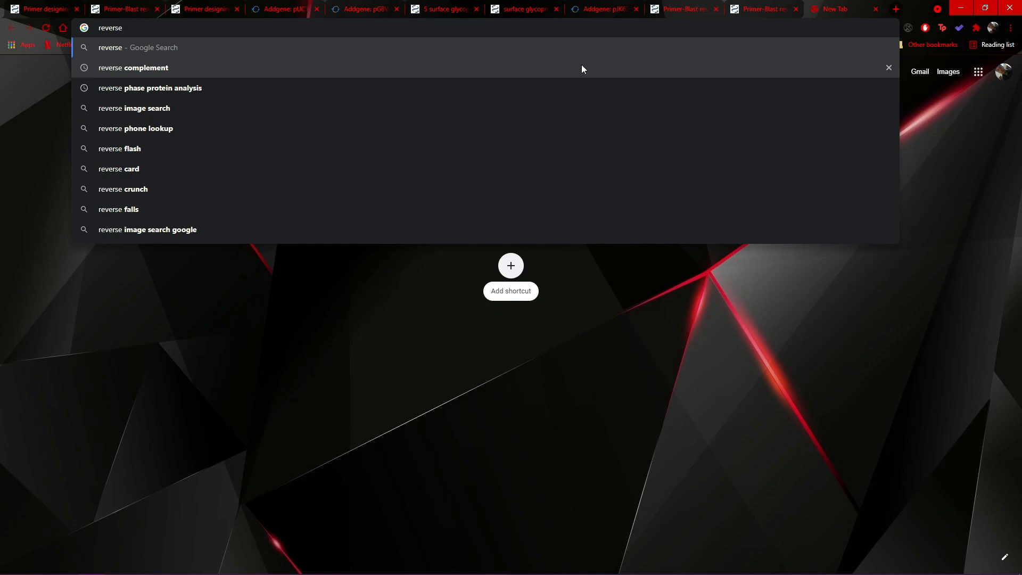
left_click(581, 66)
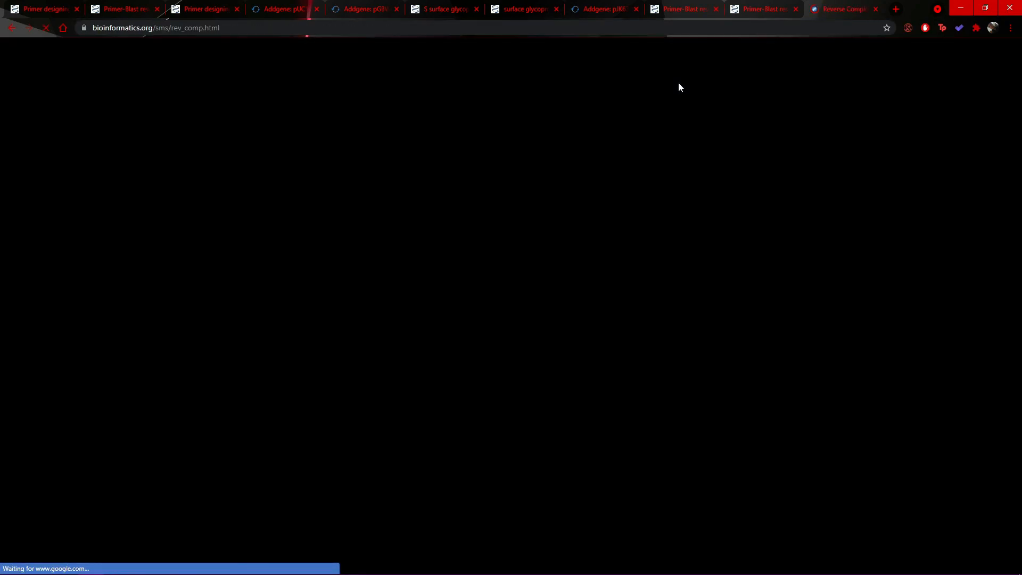
- Convert the reverse primer ACAAAAGAGGACATATTTCAGGAGA to its reverse complement and copy the resulting sequence
left_click_drag(97, 174, 2, 151)
key("ctrl+v")
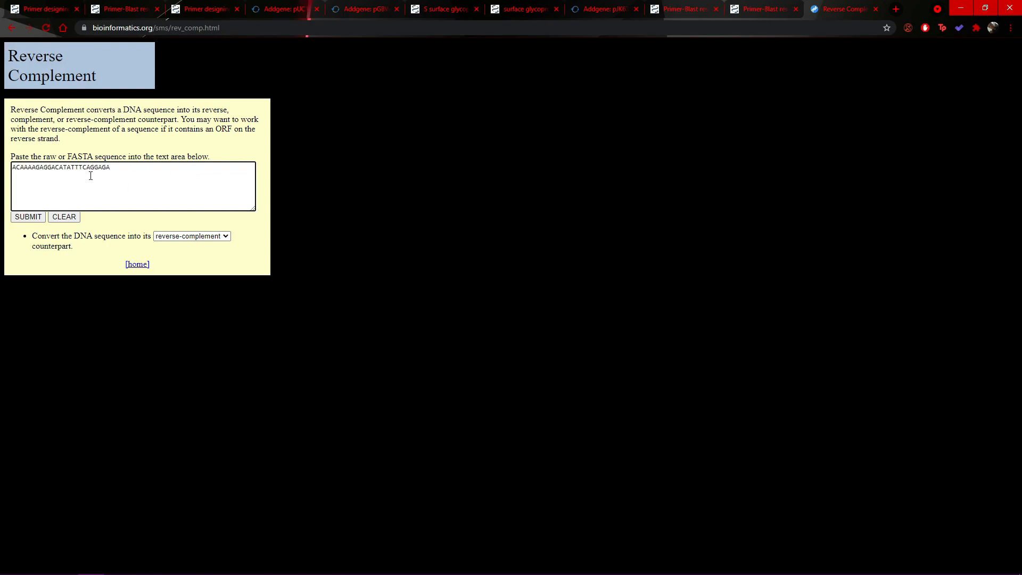
left_click(32, 221)
left_click_drag(146, 87, 248, 64)
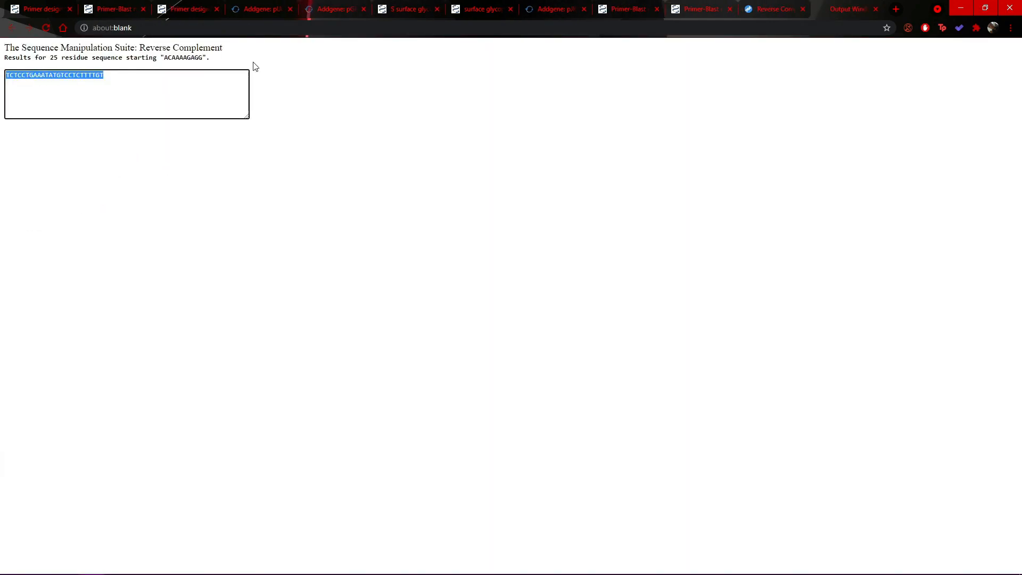
- Search the Word document for the reverse complement TCTCCTGAAATATGTCCTCTTTTGT and go to its match in the second CRYGD sequence
key("alt+Tab")
left_click(26, 118)
key("ctrl+a")
key("ctrl+v")
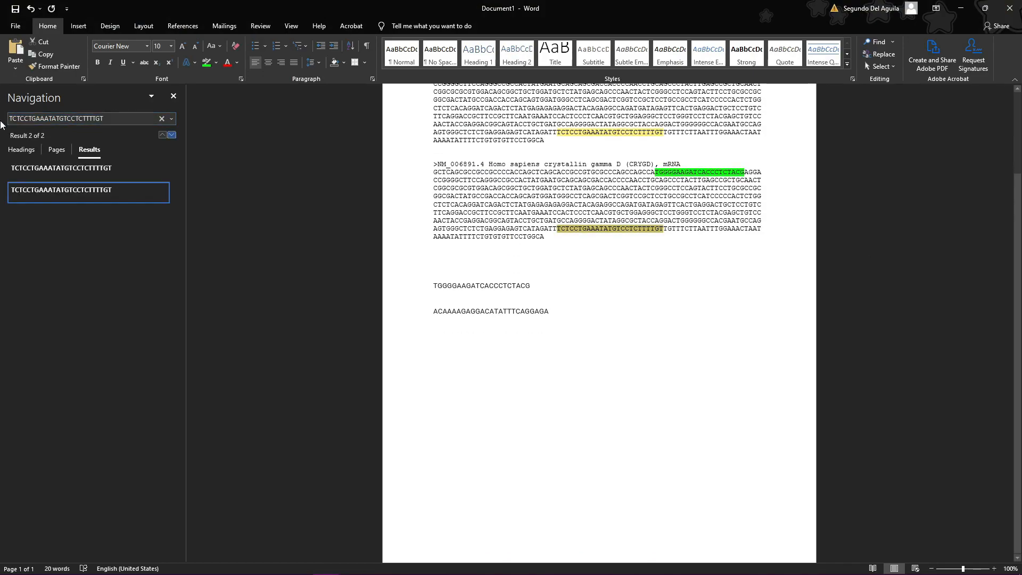
scroll(760, 144, "up", 2)
left_click(660, 309)
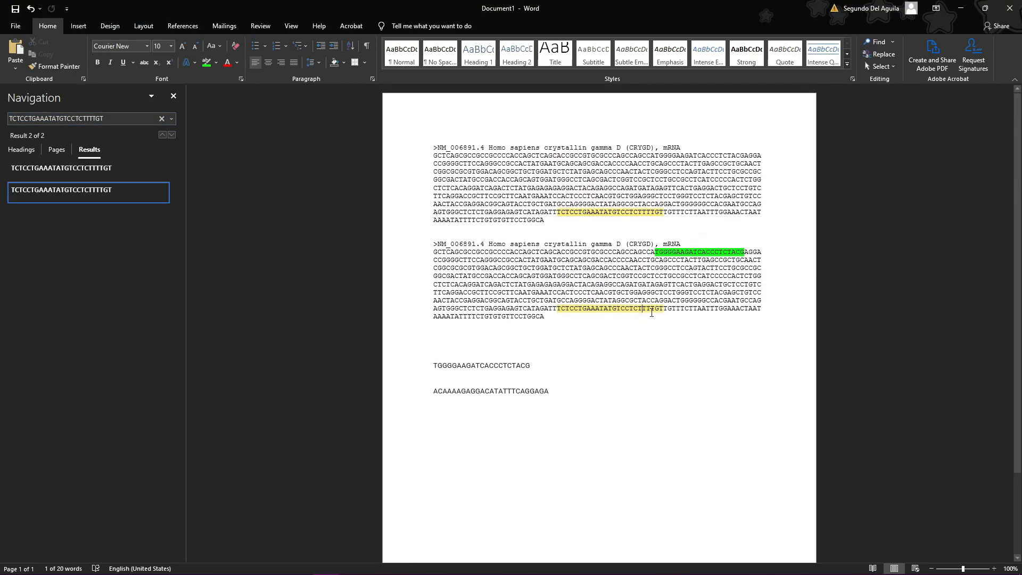
- Highlight the TCTCCTGAAATATGTCCTCTTTTGT match in the second CRYGD sequence in bright green
left_click_drag(662, 309, 557, 309)
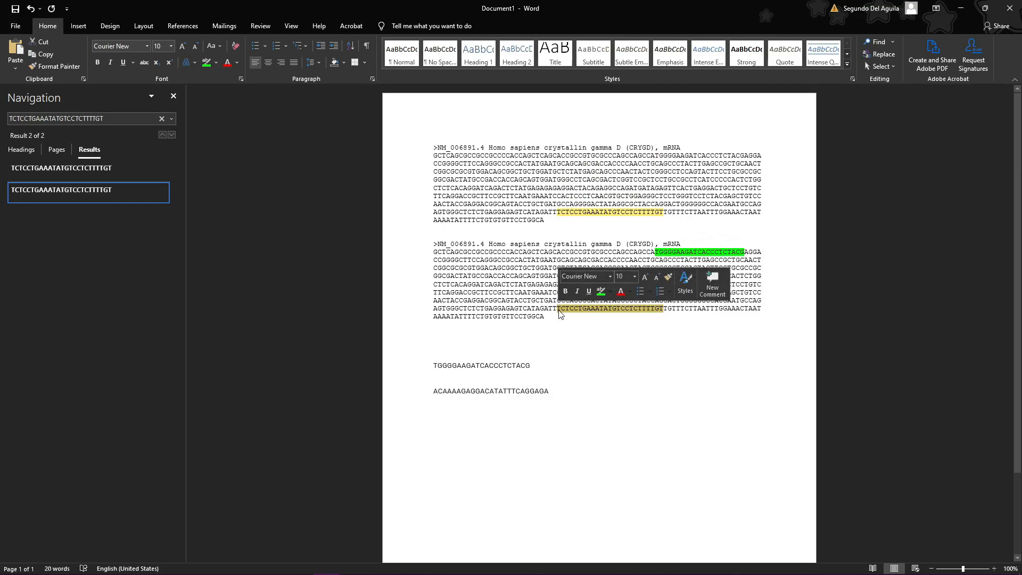
left_click(206, 62)
left_click(676, 308)
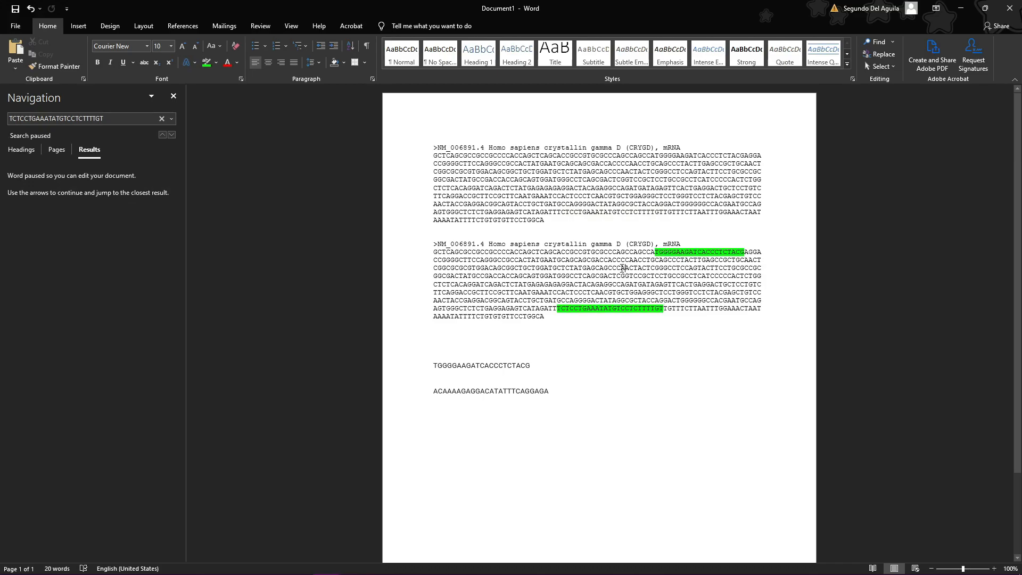
- Examine the ATG start codon where the forward primer begins in the second CRYGD sequence
left_click_drag(665, 251, 653, 252)
left_click(664, 252)
scroll(663, 248, "up", 11, "ctrl")
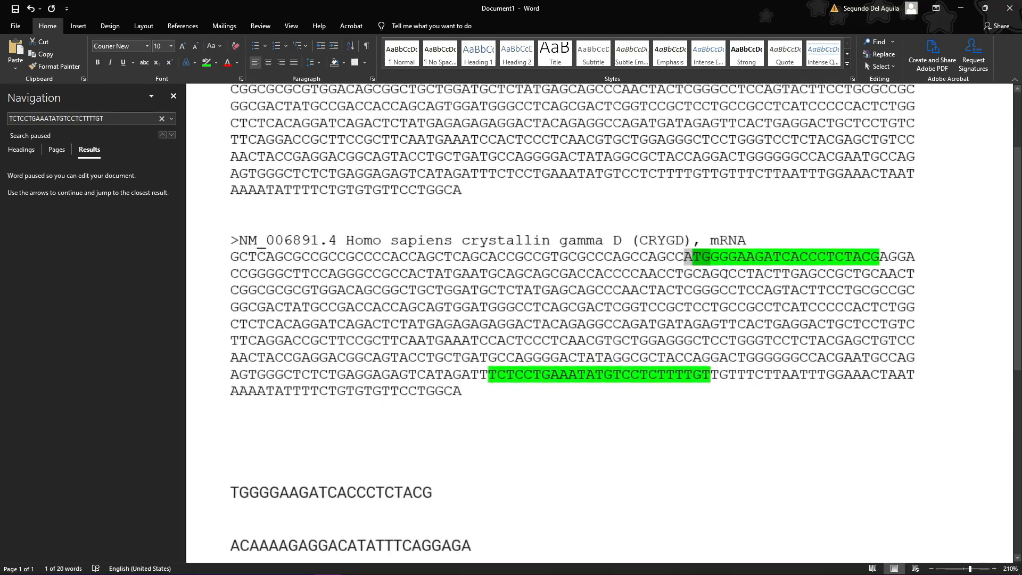
left_click(685, 257)
left_click_drag(684, 257, 711, 256)
left_click(712, 256)
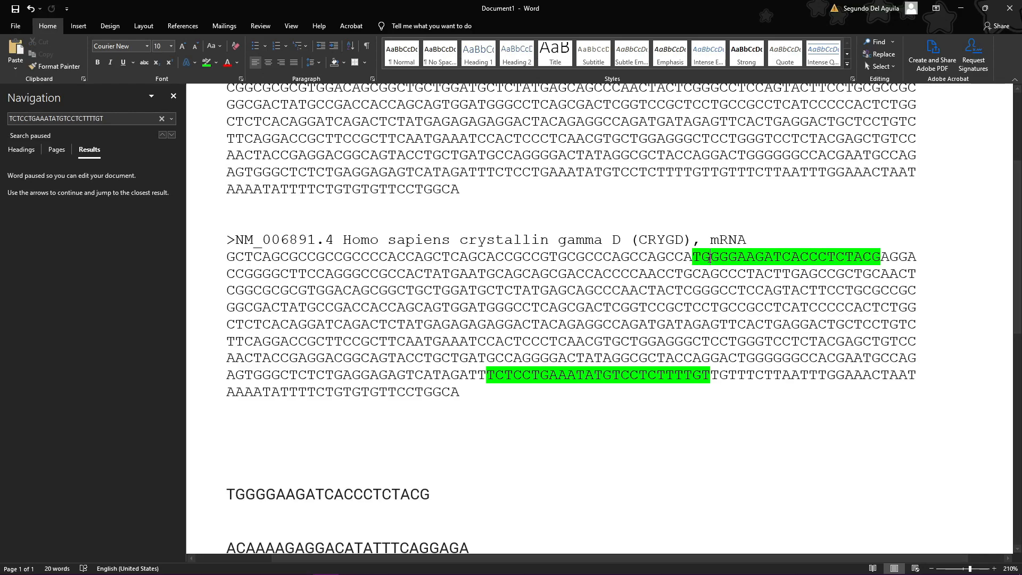
key("alt+Tab")
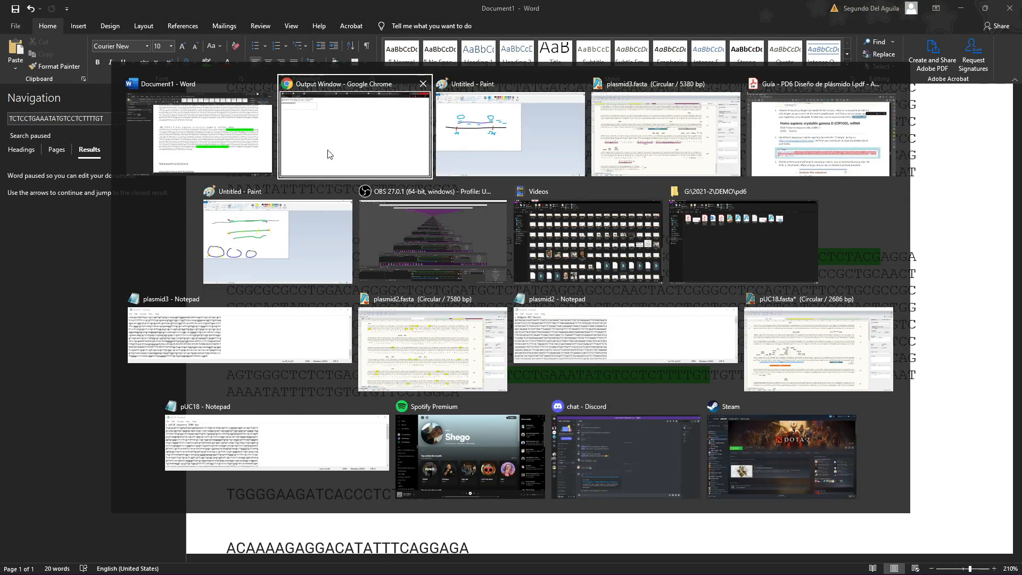
left_click(250, 146)
left_click(692, 256)
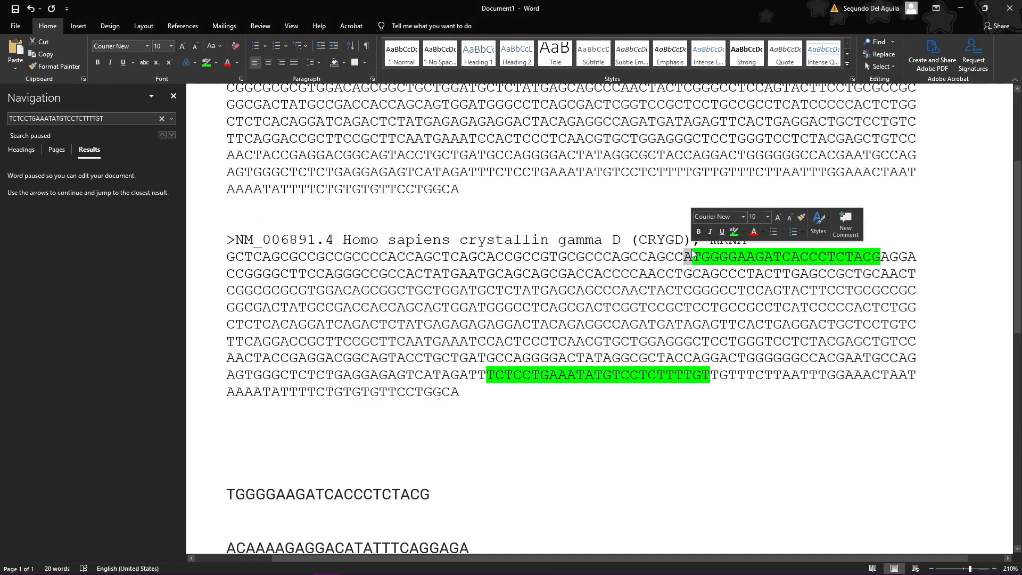
left_click_drag(692, 257, 684, 256)
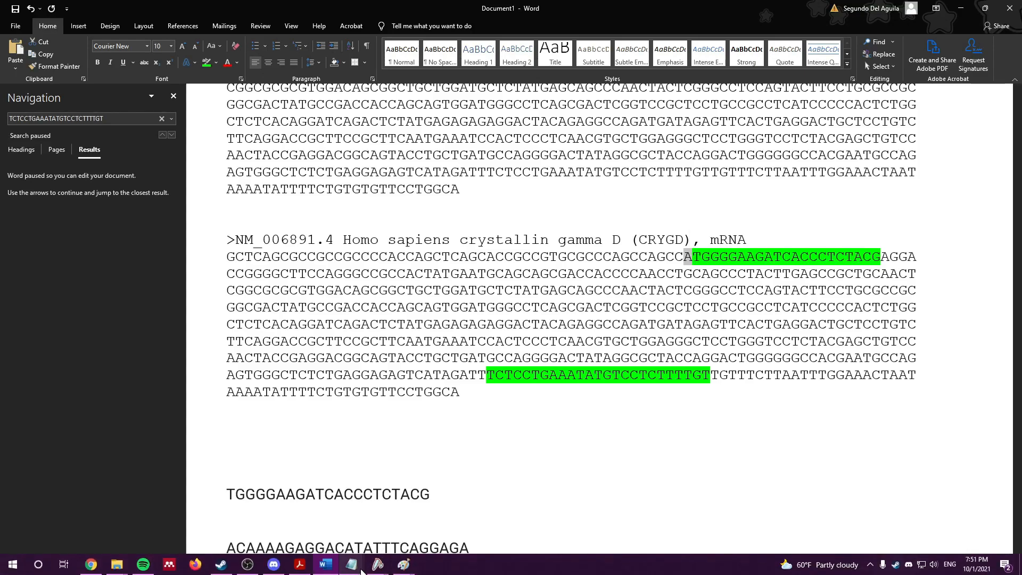
- Switch to plasmid3.fasta in SnapGene and examine the 6xHis tag and the stretch from the NcoI start codon to the NdeI site
mouse_move(377, 569)
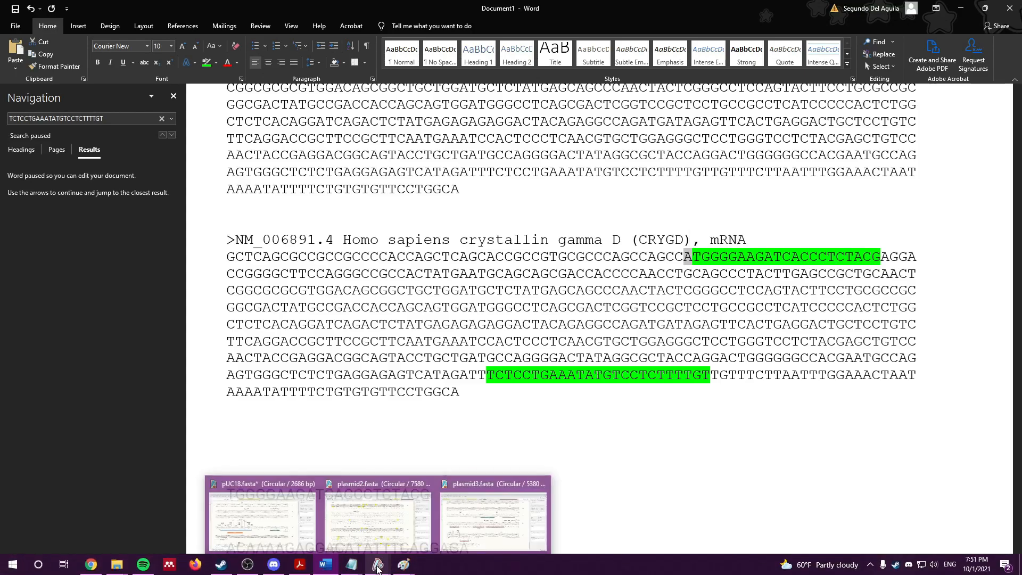
left_click(461, 535)
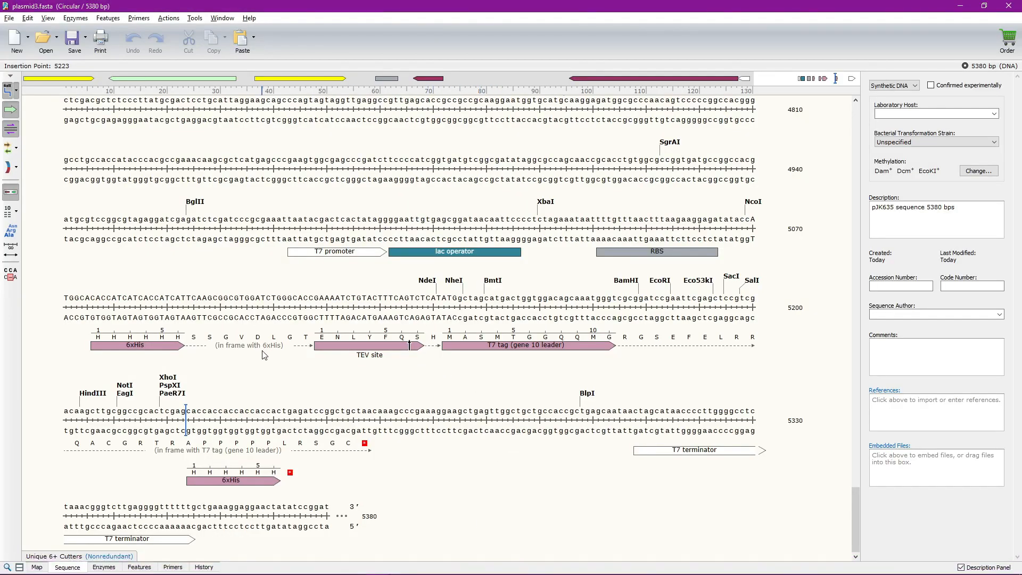
left_click(352, 390)
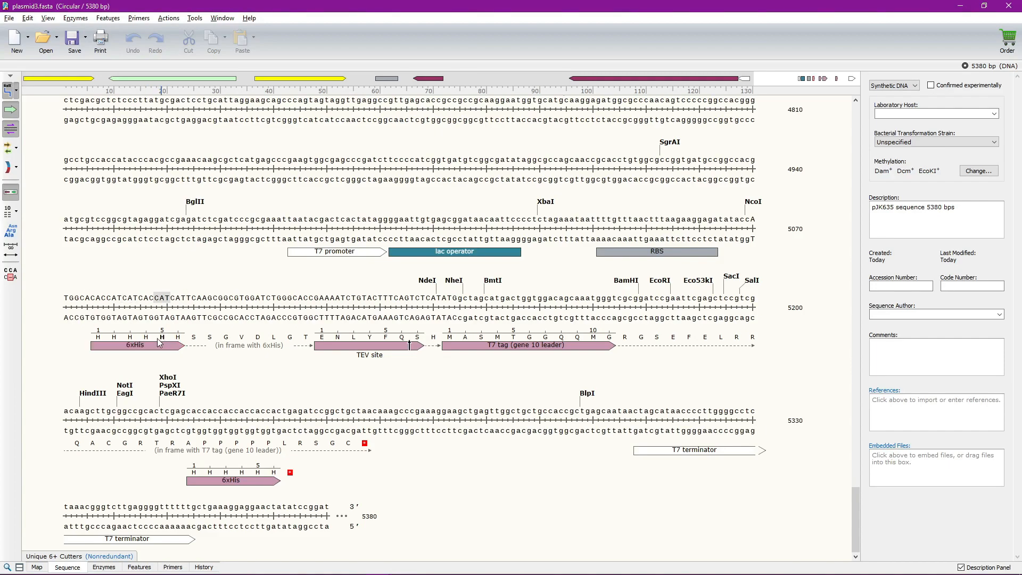
left_click_drag(91, 299, 180, 307)
left_click(180, 308)
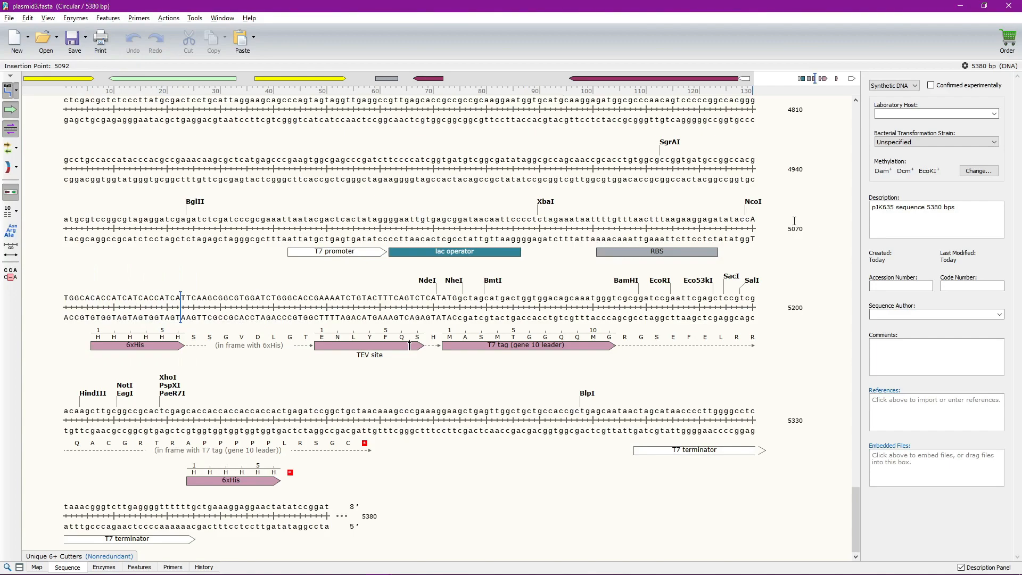
left_click(750, 219)
left_click_drag(750, 219, 415, 293)
left_click(425, 296)
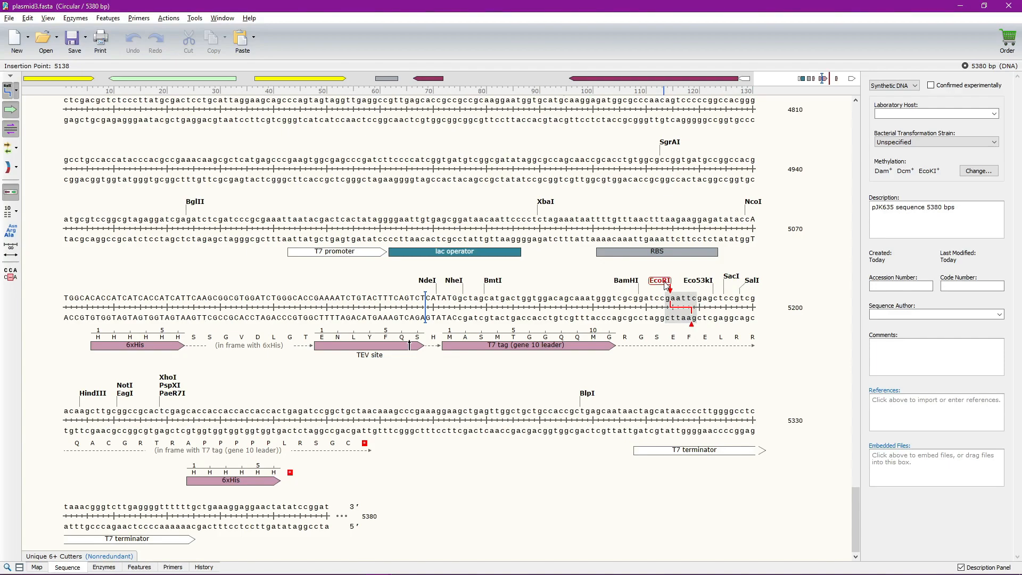
- Compare the plasmid's NcoI and EcoRI sites with the forward primer region in the Word document
left_click(573, 331)
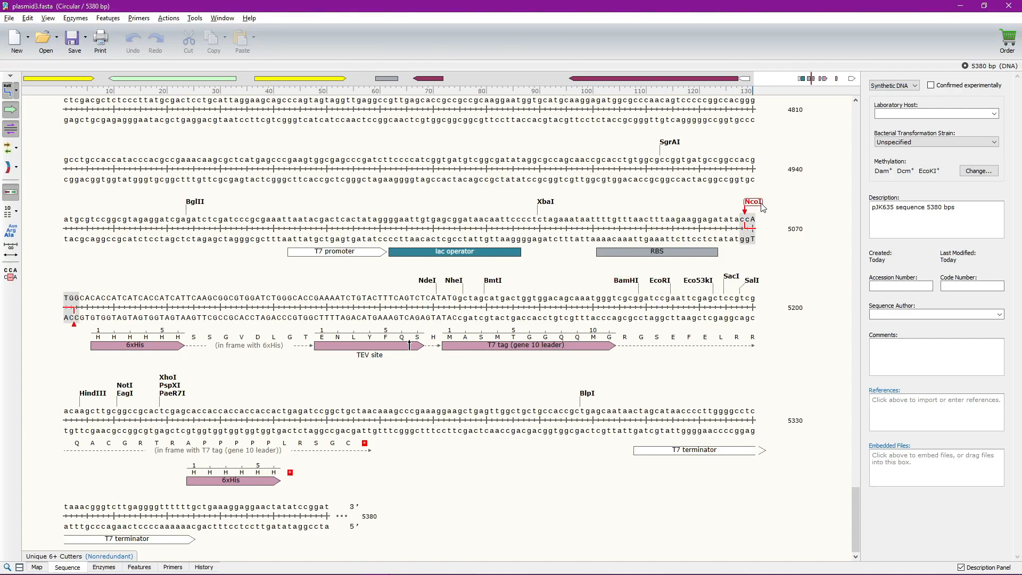
key("alt+Tab")
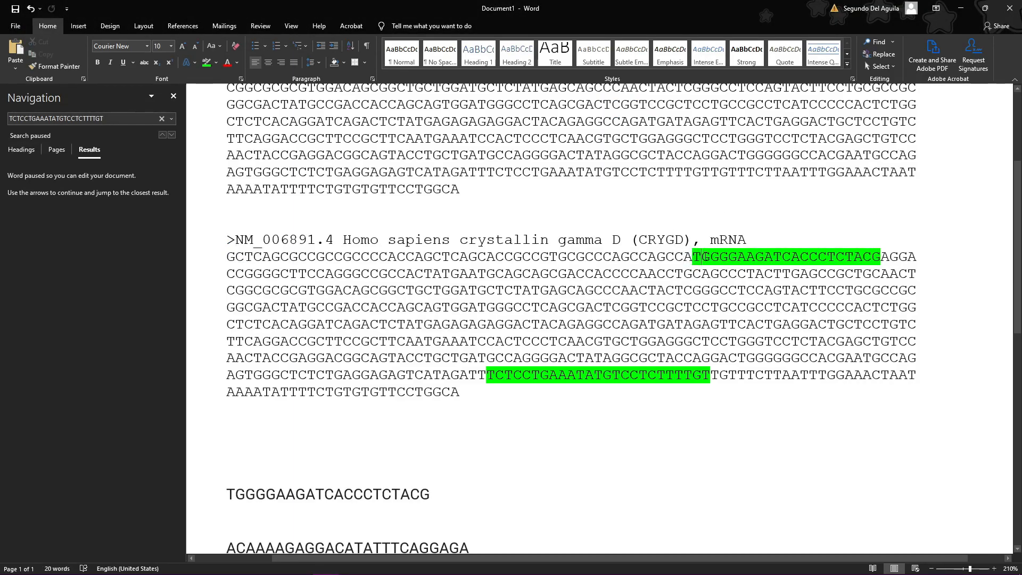
key("alt+Tab")
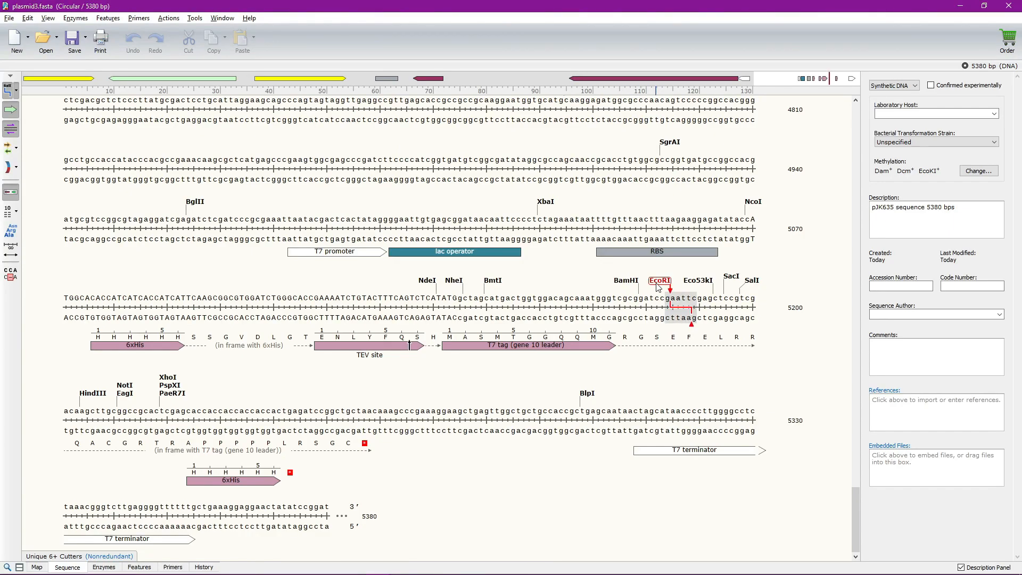
mouse_move(658, 288)
key("alt+Tab")
key("alt+Tab")
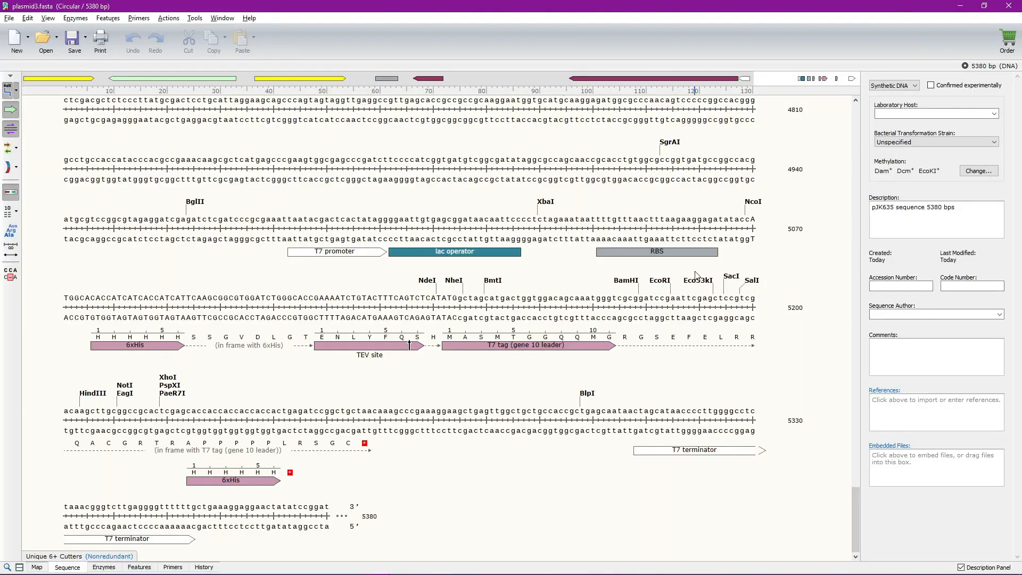
- Review the plasmid's coding region downstream of NcoI and its second 6xHis tag, and compare with the reverse primer match in Word
left_click_drag(594, 298, 79, 298)
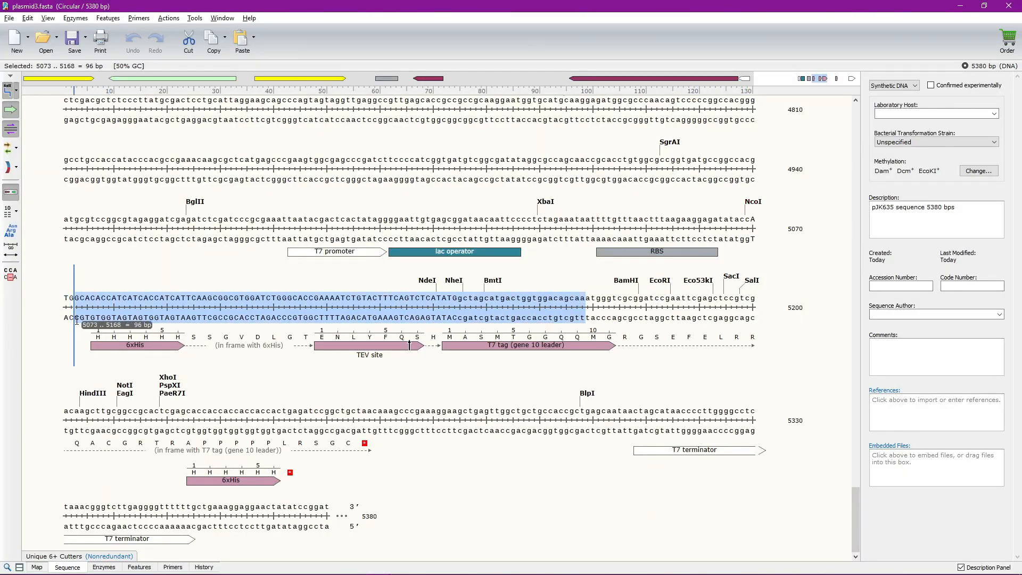
left_click(79, 298)
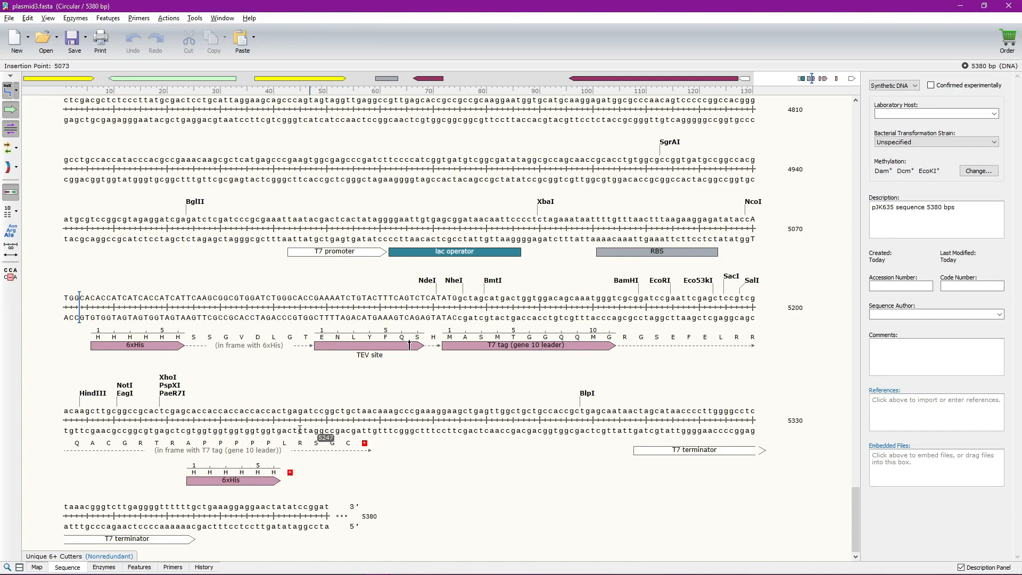
left_click(721, 289)
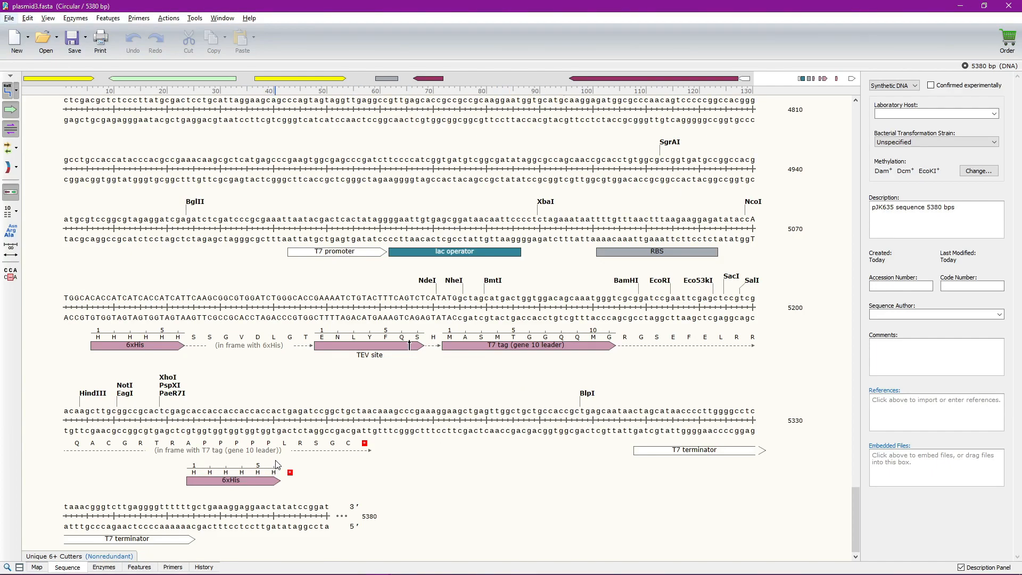
key("alt+Tab")
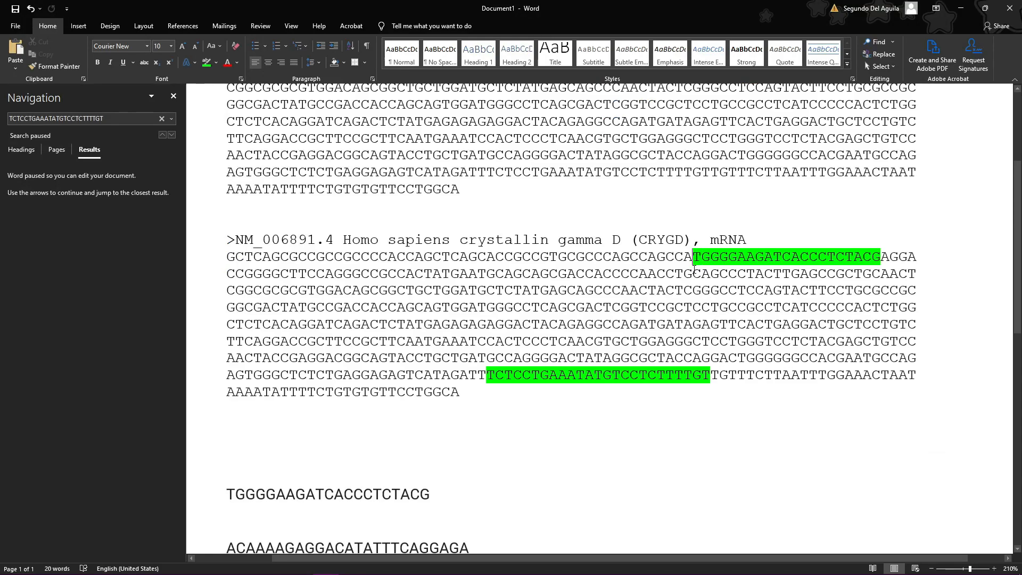
key("alt+Tab")
key("alt+Tab")
left_click_drag(711, 375, 491, 368)
left_click(491, 367)
- Switch to Chrome and return to the NCBI nucleotide record NM_006891.4 to check where the highlighted CDS ends
key("alt+Tab")
left_click(450, 149)
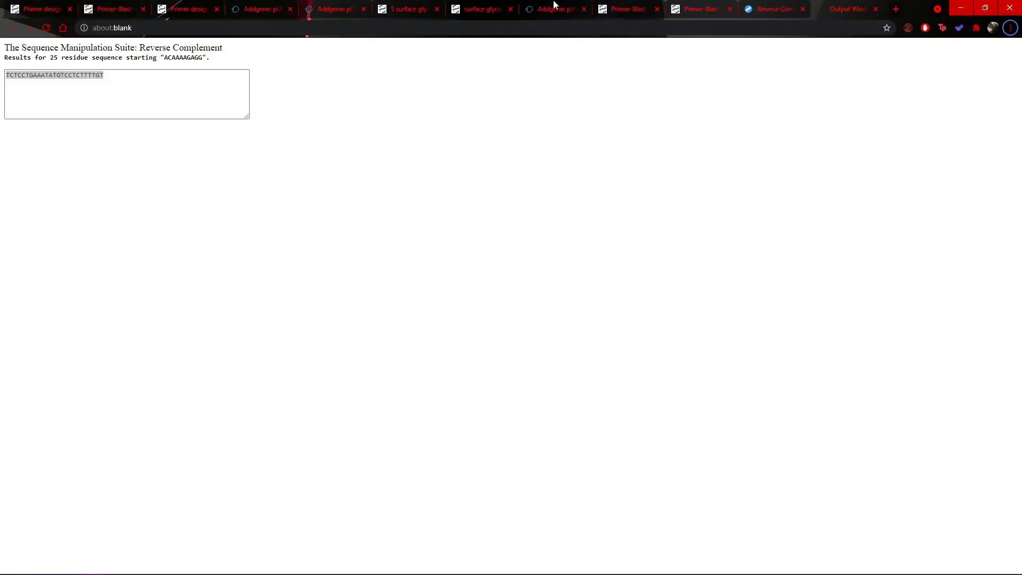
left_click(756, 6)
left_click(90, 6)
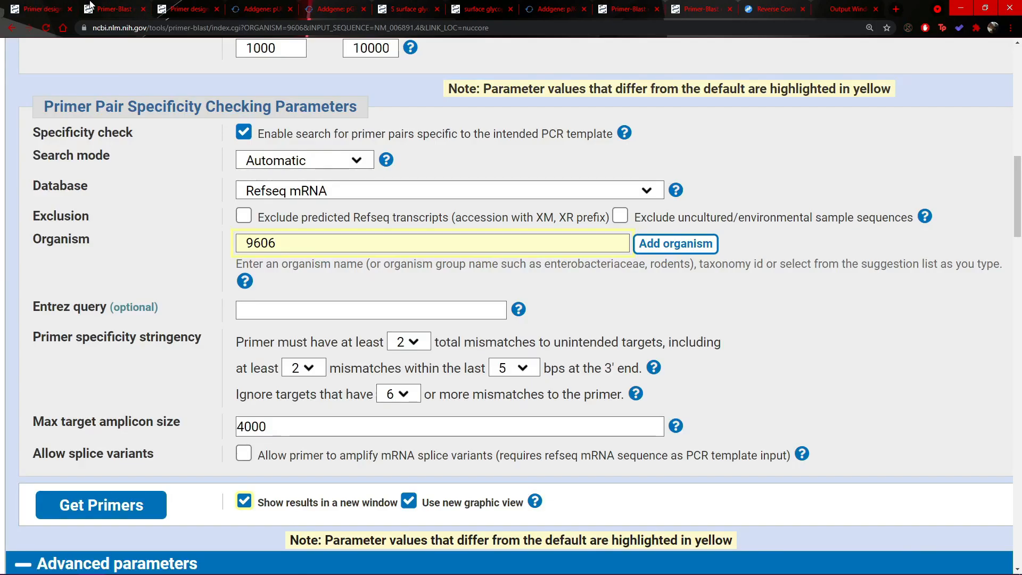
left_click(91, 6)
left_click(181, 7)
left_click(50, 6)
scroll(314, 176, "up", 12)
left_click(12, 28)
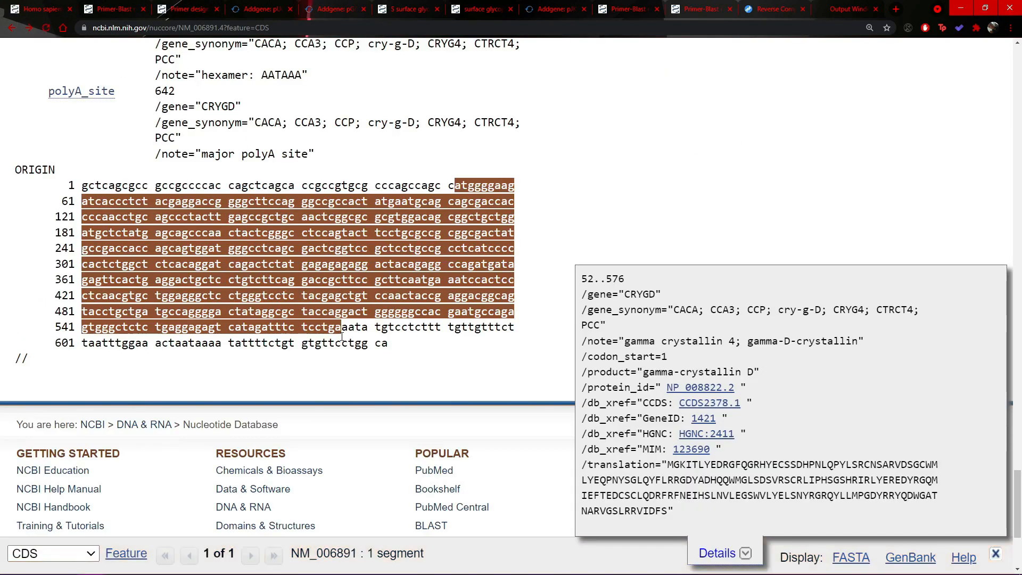
- Search the Word document for the stop codon tga and examine the match inside the green reverse primer region
key("alt+Tab")
key("ctrl+f")
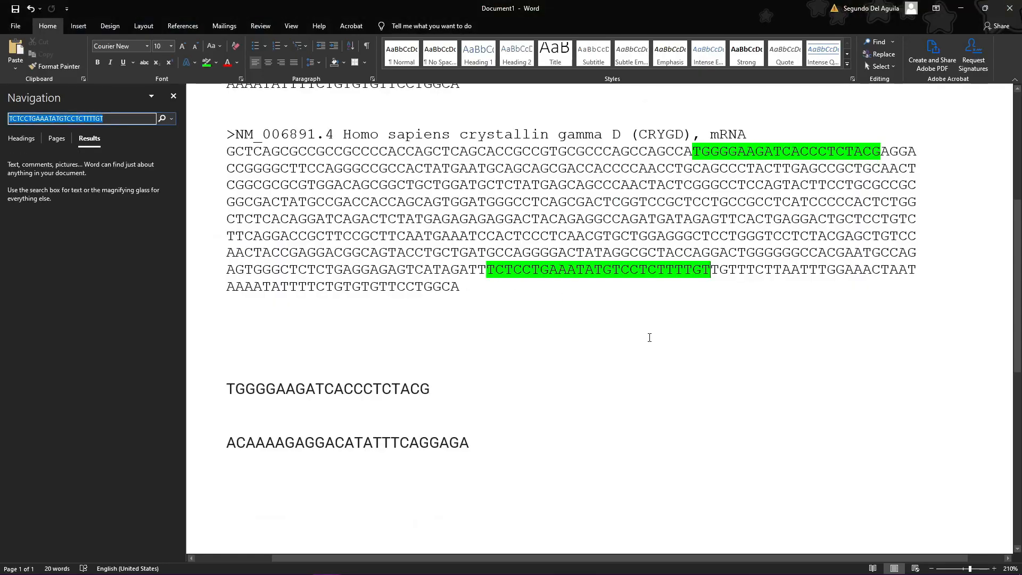
type("tga")
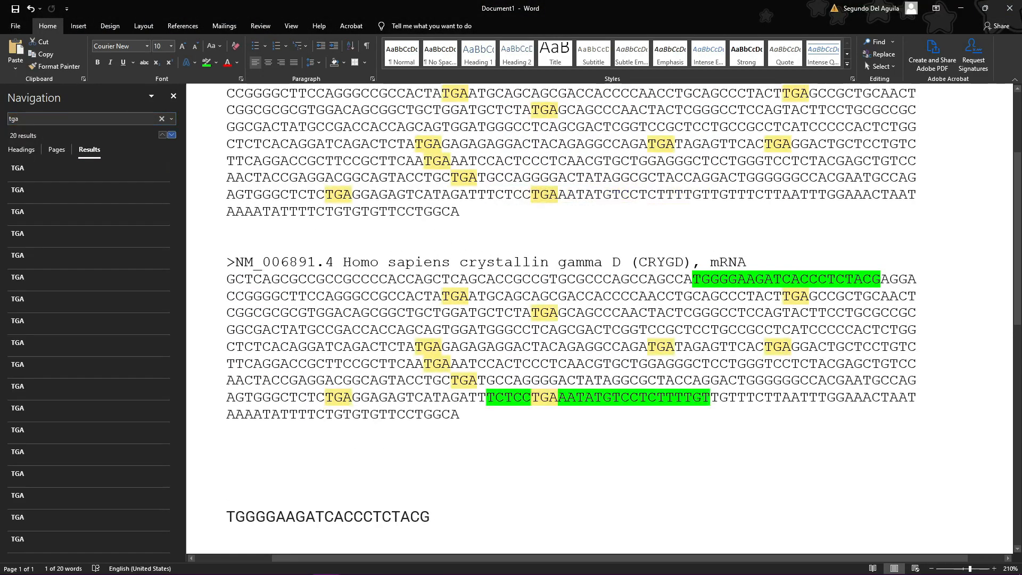
scroll(863, 464, "down", 1)
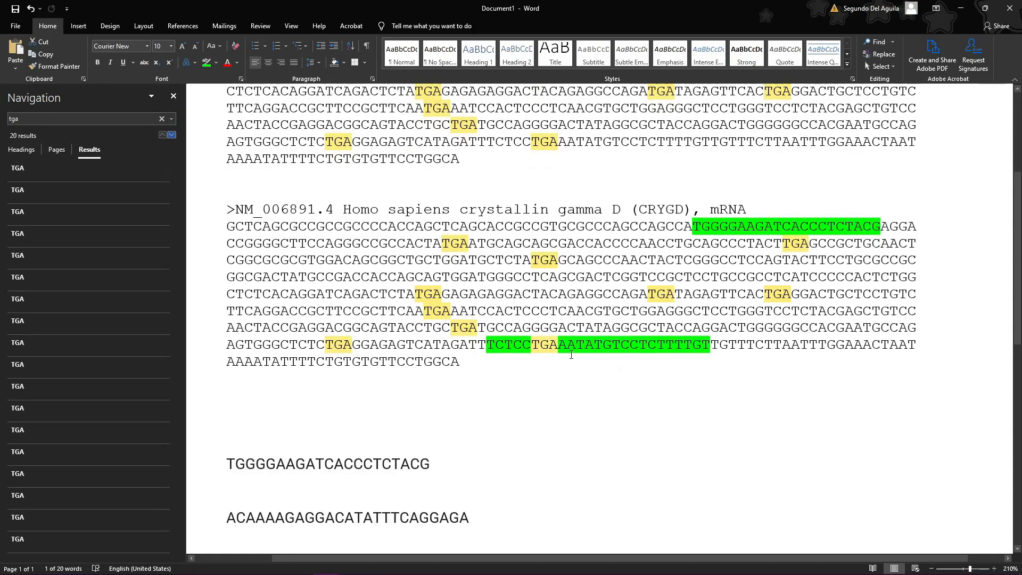
left_click(558, 345)
- Check the bases at the CDS end in the NCBI record and narrow the Word search to cctga
key("alt+Tab")
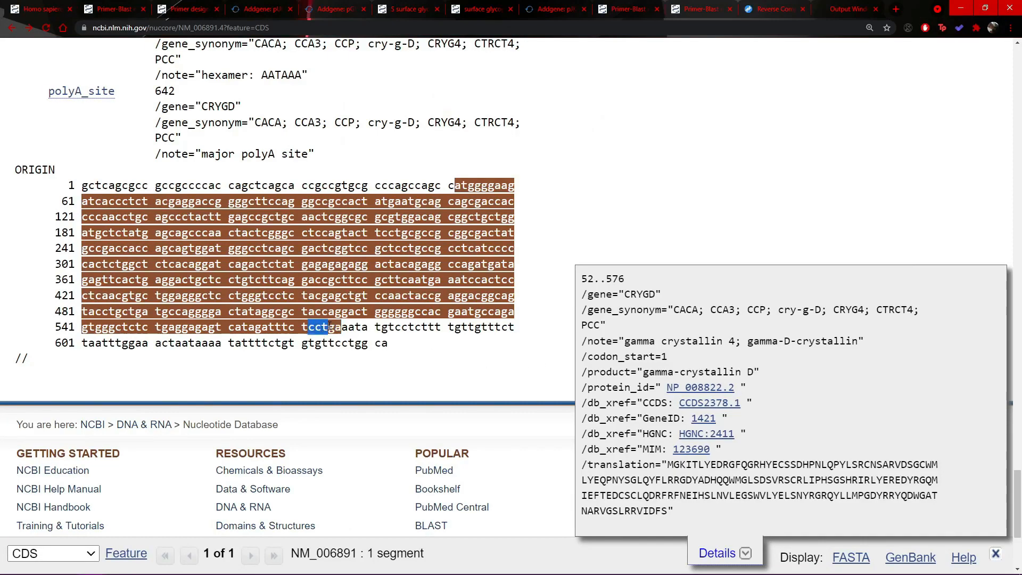
key("alt+Tab")
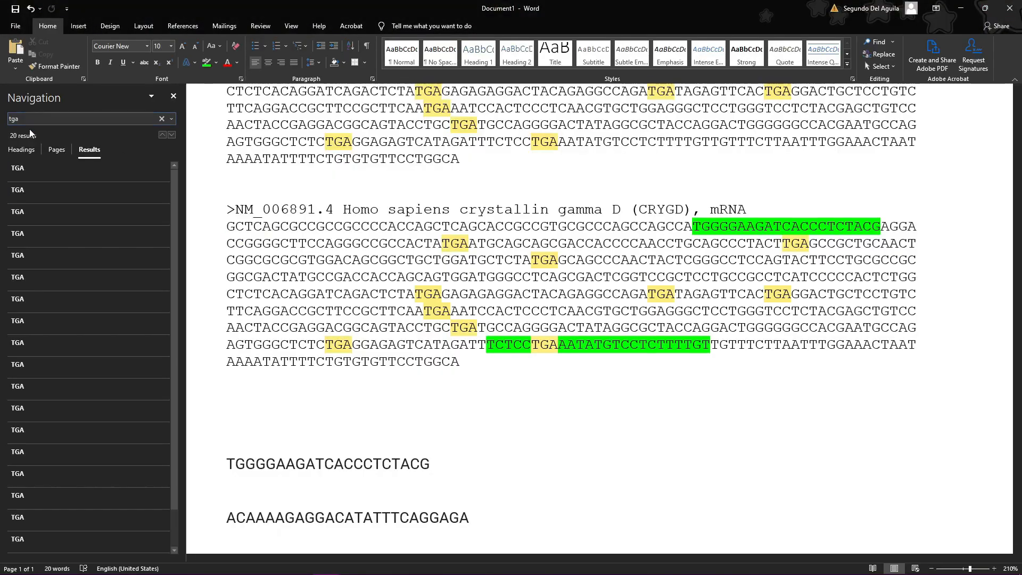
left_click(10, 118)
type("cc")
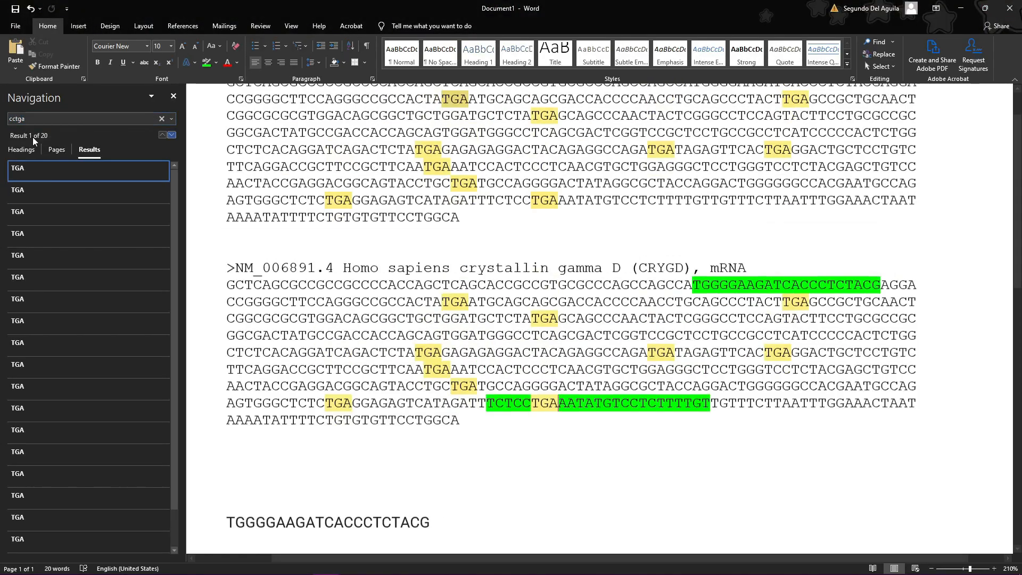
- Highlight the TGA stop codon within the green reverse primer match of the second CRYGD sequence in red
left_click_drag(557, 404, 532, 400)
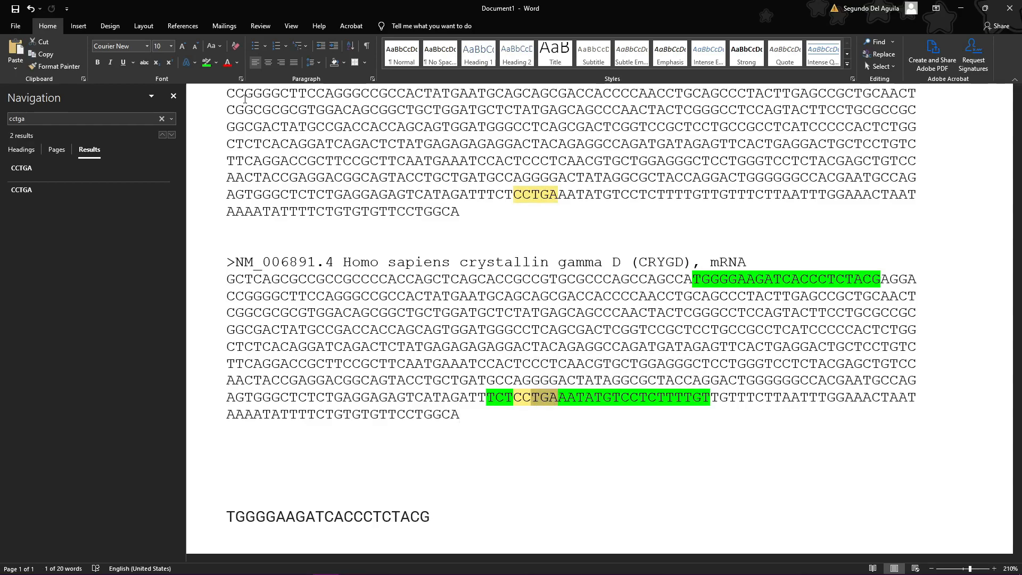
left_click(216, 65)
left_click(205, 101)
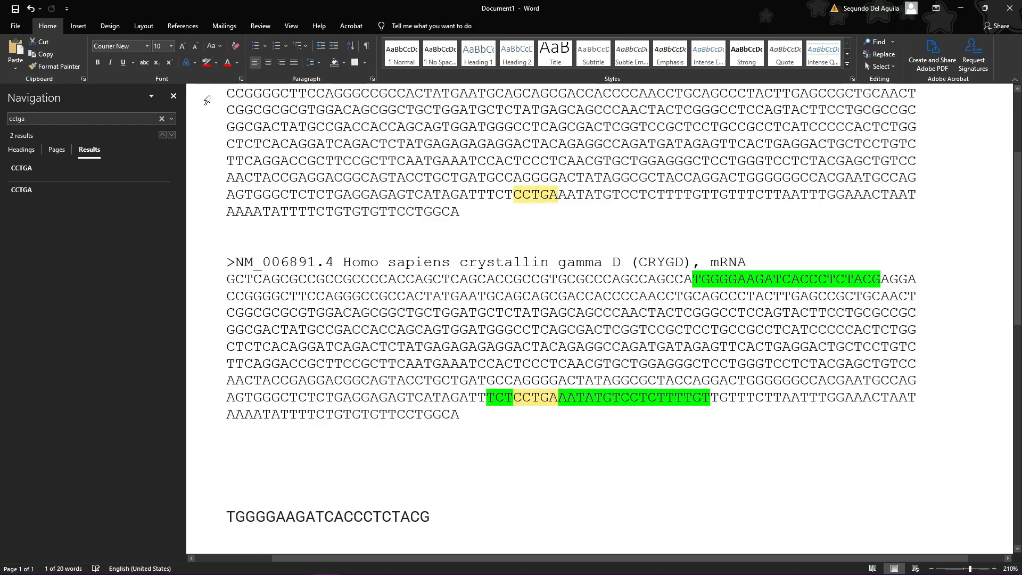
left_click(665, 330)
- Highlight the ATG start codon at the forward primer match of the second CRYGD sequence in red
left_click_drag(684, 279, 711, 279)
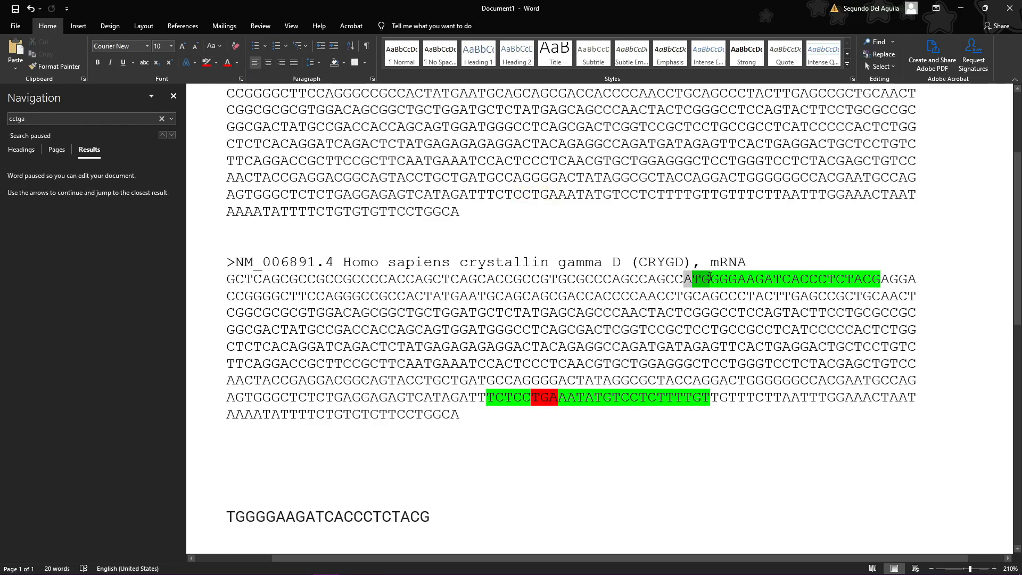
left_click(208, 64)
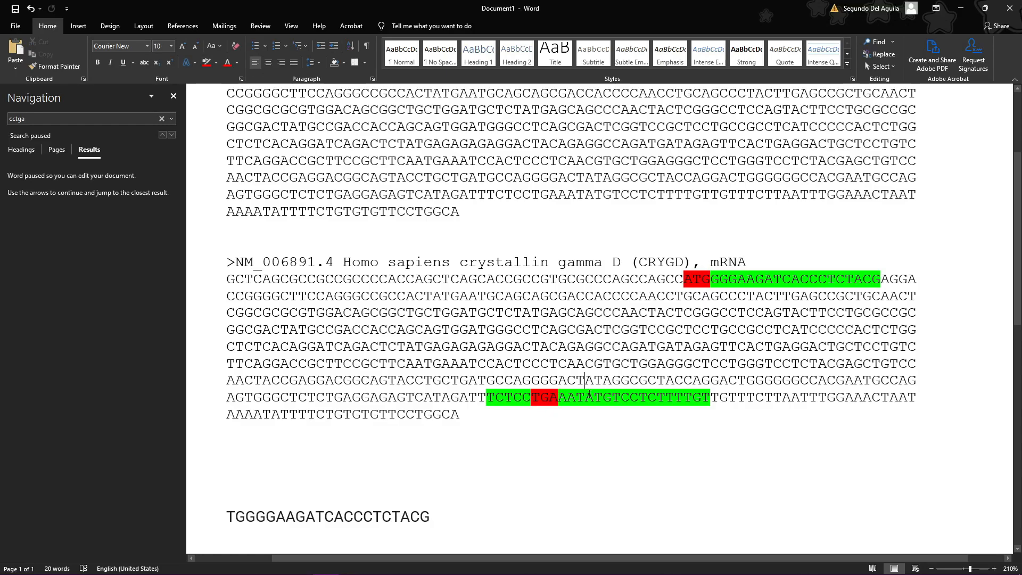
scroll(592, 382, "down", 1)
- Undo the red highlight on the ATG start codon and set its font color to red instead
left_click(595, 368)
key("ctrl+z")
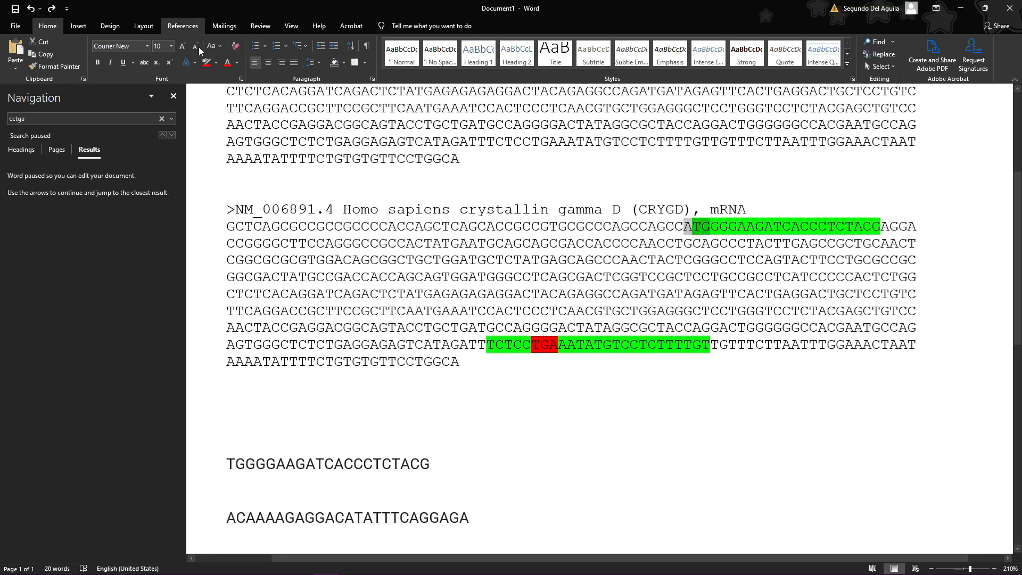
left_click(548, 335)
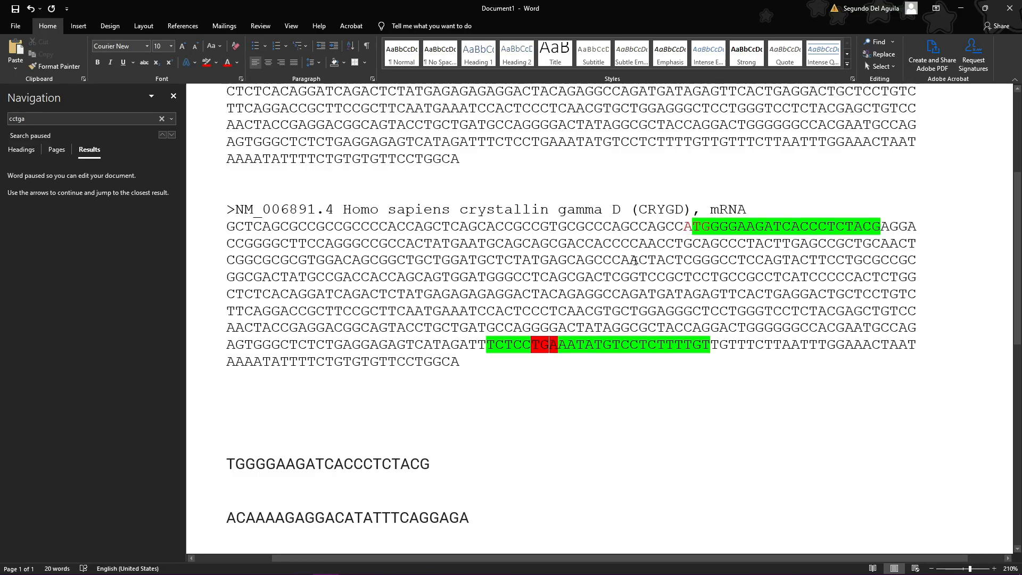
- Give the TGA stop codon in the second CRYGD sequence red text on a bright green highlight
left_click_drag(531, 345, 558, 344)
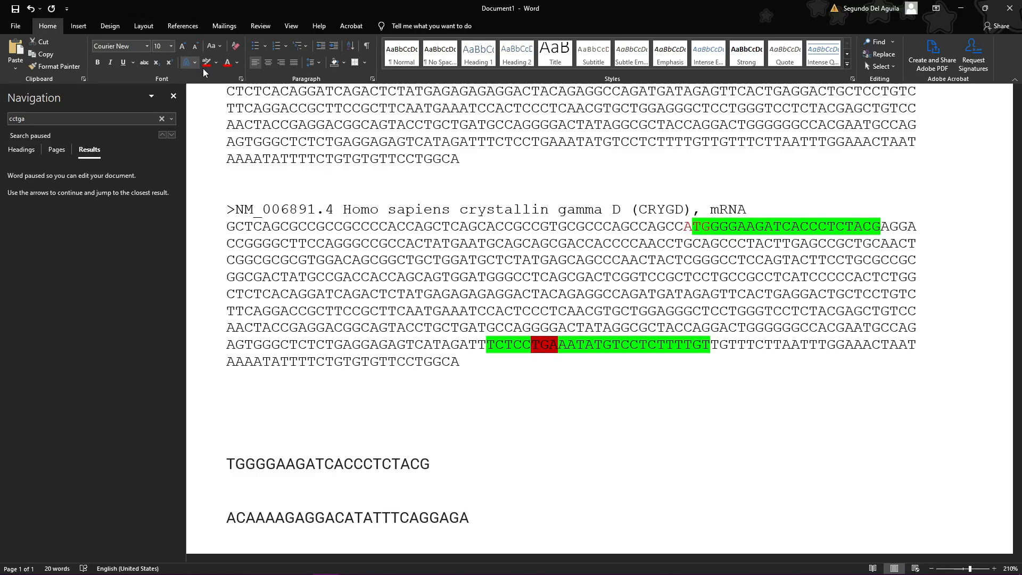
left_click(216, 62)
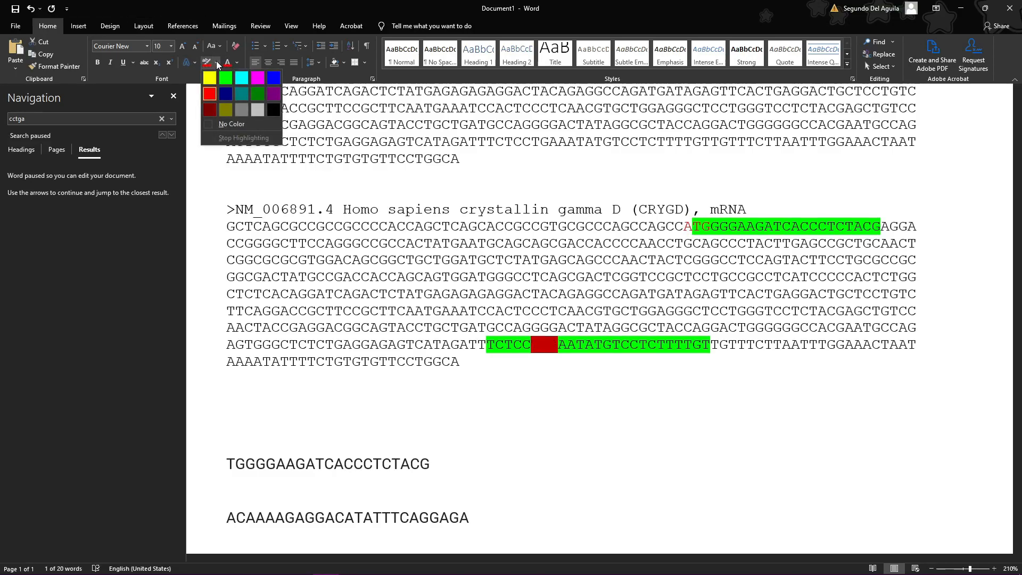
left_click(223, 69)
key("Left")
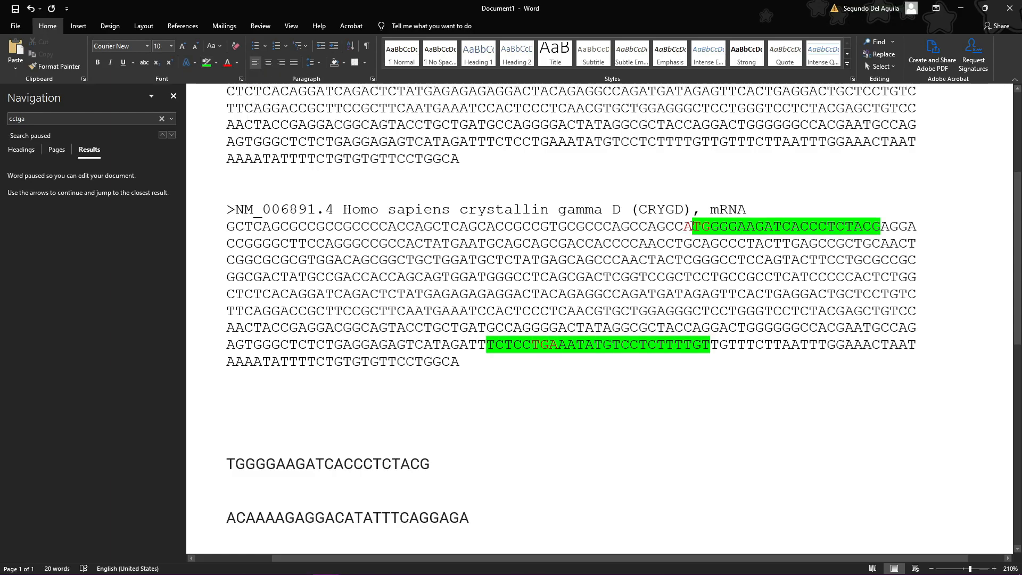
- Examine the TGA stop codon and its neighbouring bases within the green reverse primer match
mouse_move(557, 345)
left_mouse_down()
mouse_move(524, 345)
mouse_move(536, 294)
mouse_move(536, 345)
mouse_move(564, 343)
mouse_move(524, 343)
left_mouse_up()
left_click(532, 345)
left_click(550, 345)
left_click(558, 344)
left_click(523, 343)
key("alt+Tab")
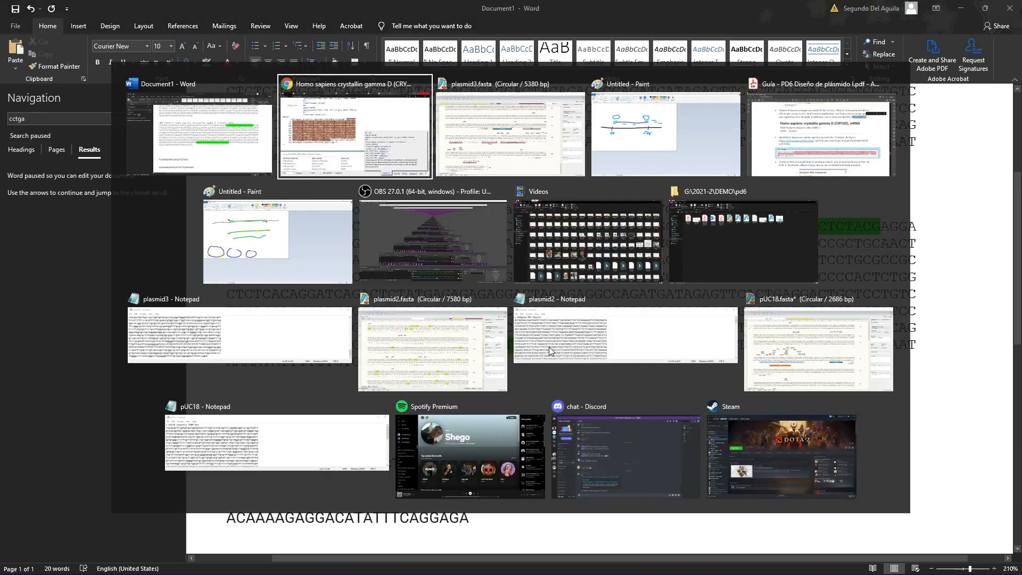
left_click(247, 145)
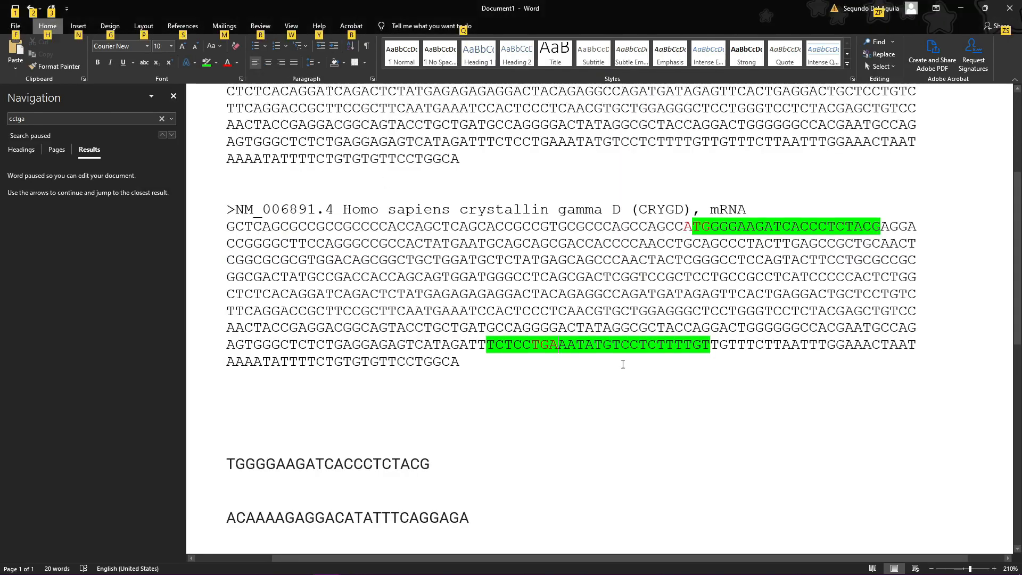
left_click_drag(574, 339, 539, 345)
left_click(530, 347)
left_click(560, 345)
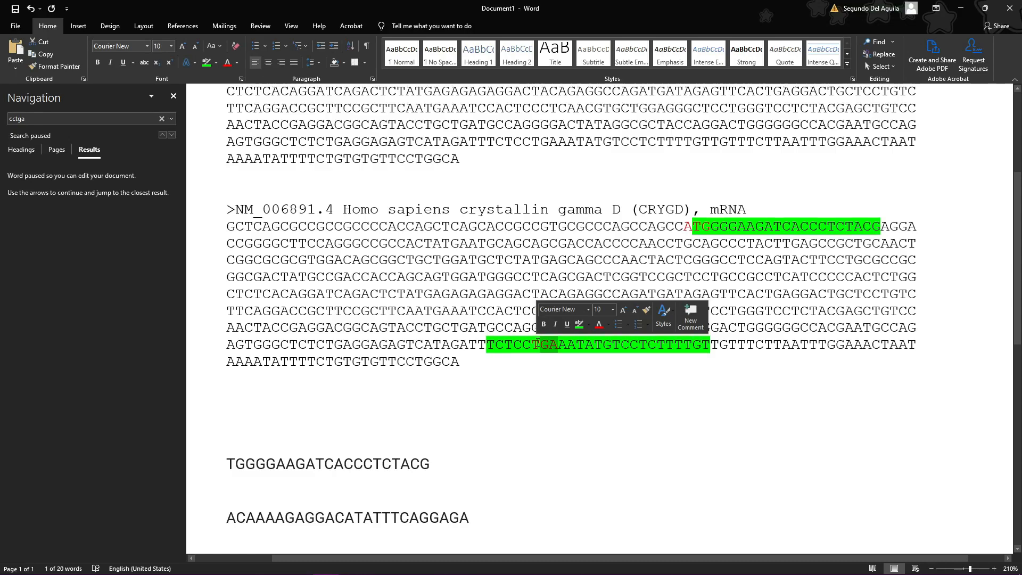
left_click(523, 345)
left_click_drag(524, 345, 550, 342)
left_click(552, 341)
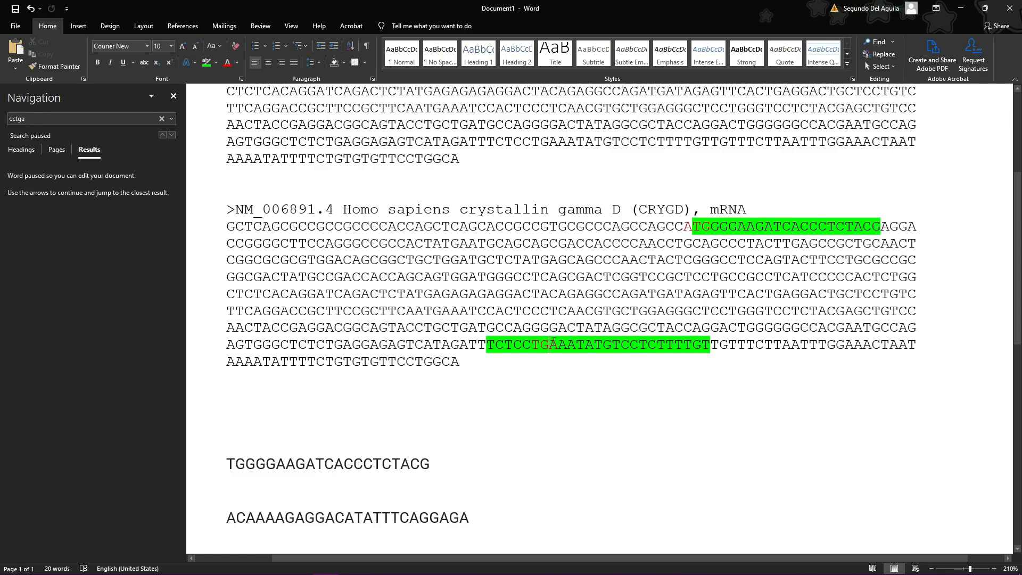
- Switch to the plasmid3.fasta sequence and examine both 6xHis tags and the NdeI recognition site
key("alt+Tab")
key("alt+Tab")
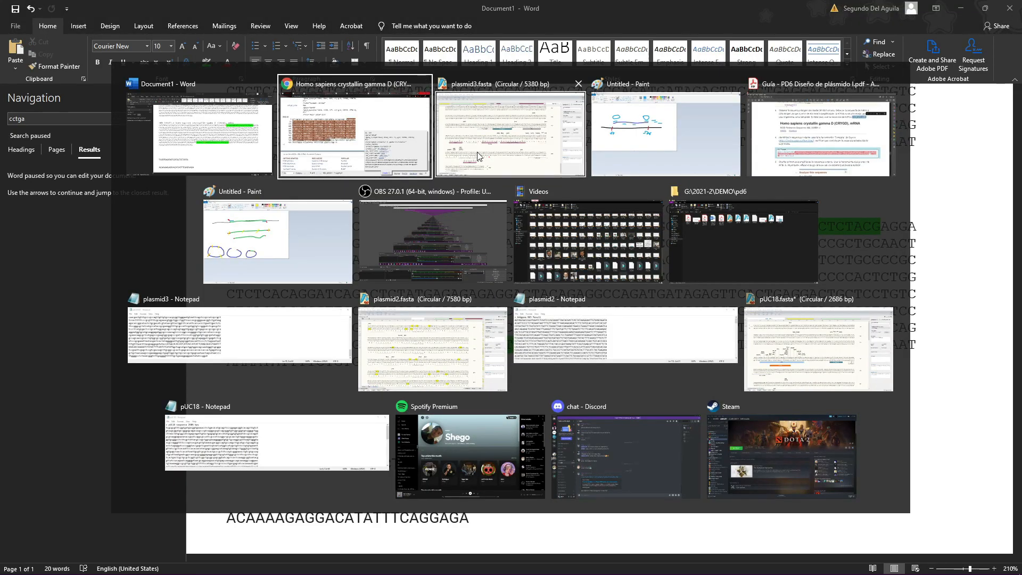
left_click(247, 482)
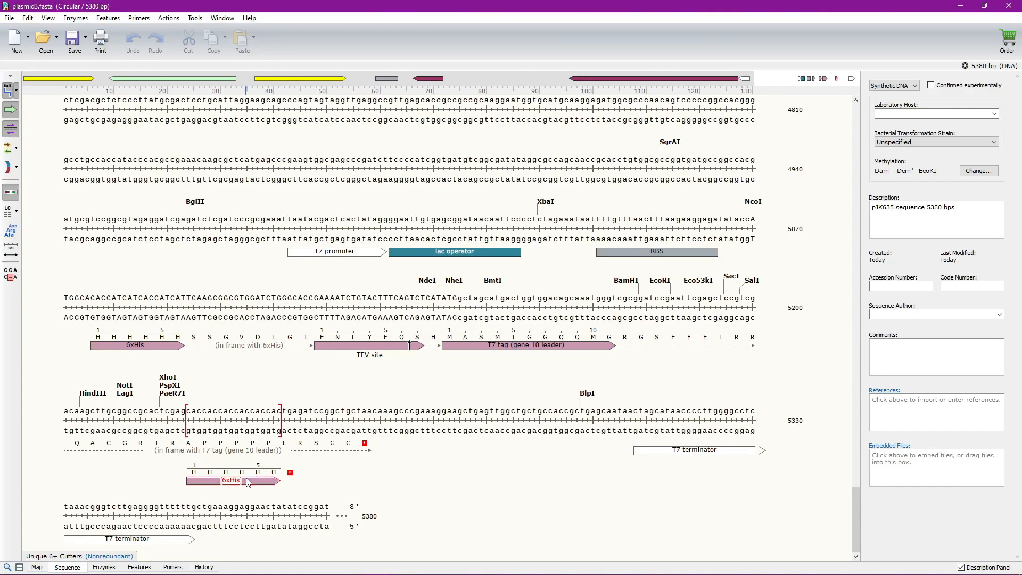
left_click(283, 443)
left_click_drag(96, 298, 185, 296)
left_click(184, 295)
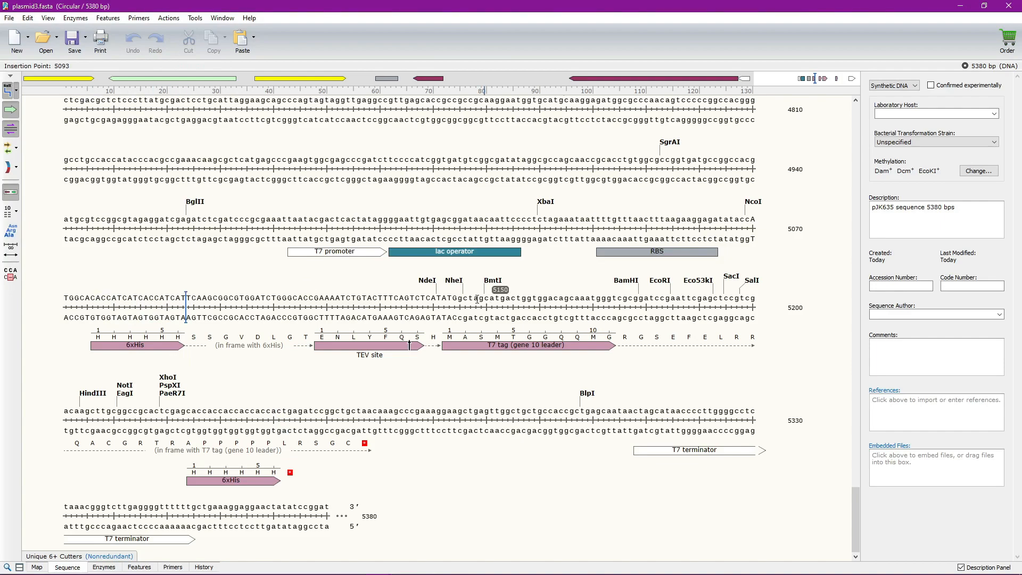
left_click_drag(96, 298, 171, 297)
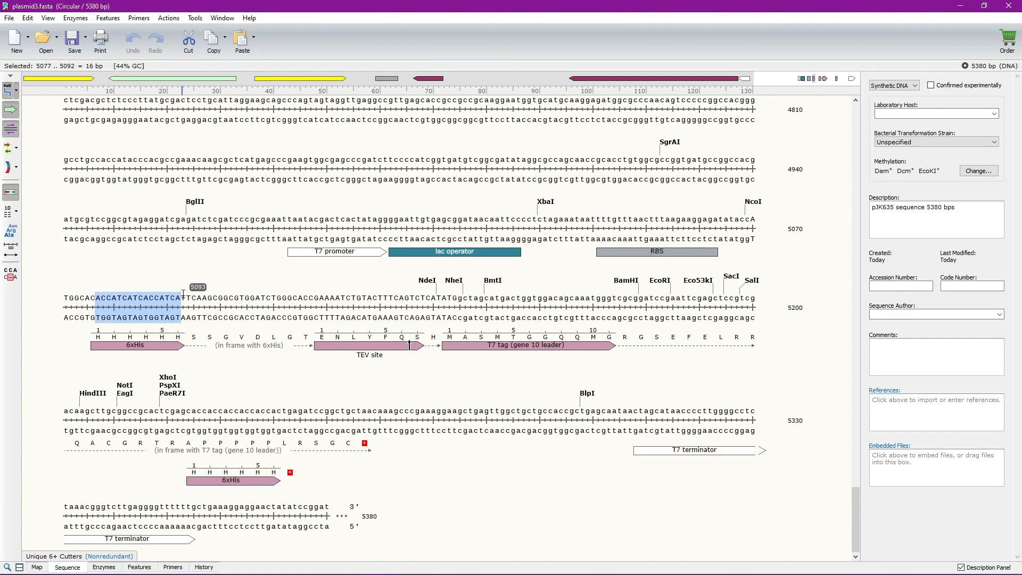
left_click(181, 297)
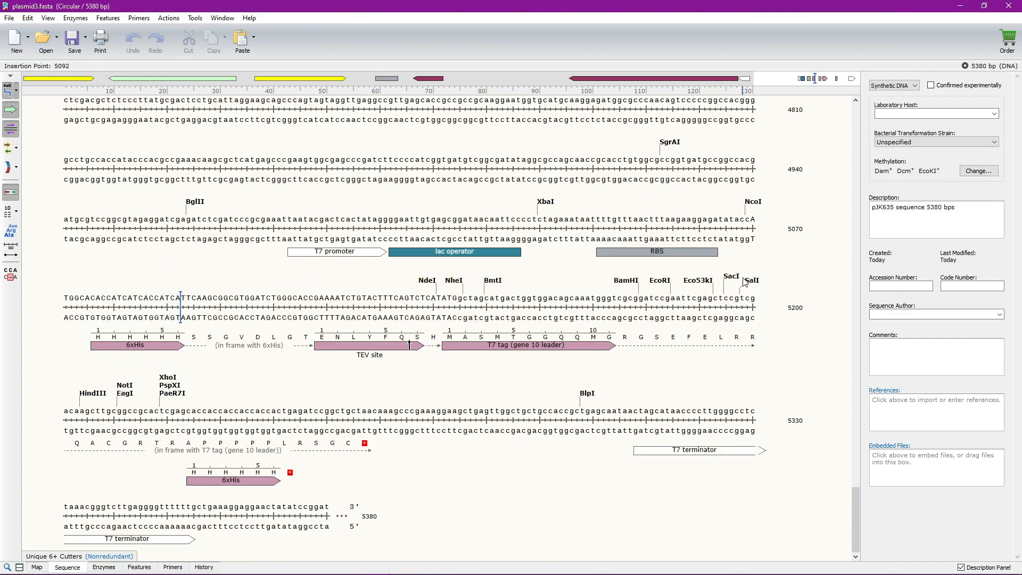
mouse_move(436, 284)
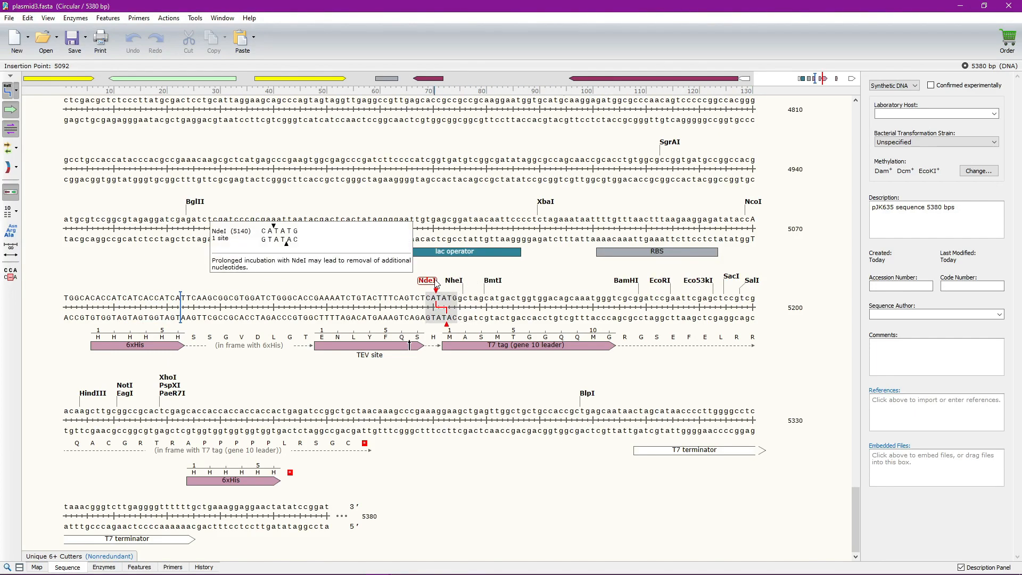
- Compare the ATG start codon of the CRYGD sequence in Word with the NdeI region of plasmid3.fasta
key("alt+Tab")
left_click(398, 143)
scroll(468, 372, "down", 2)
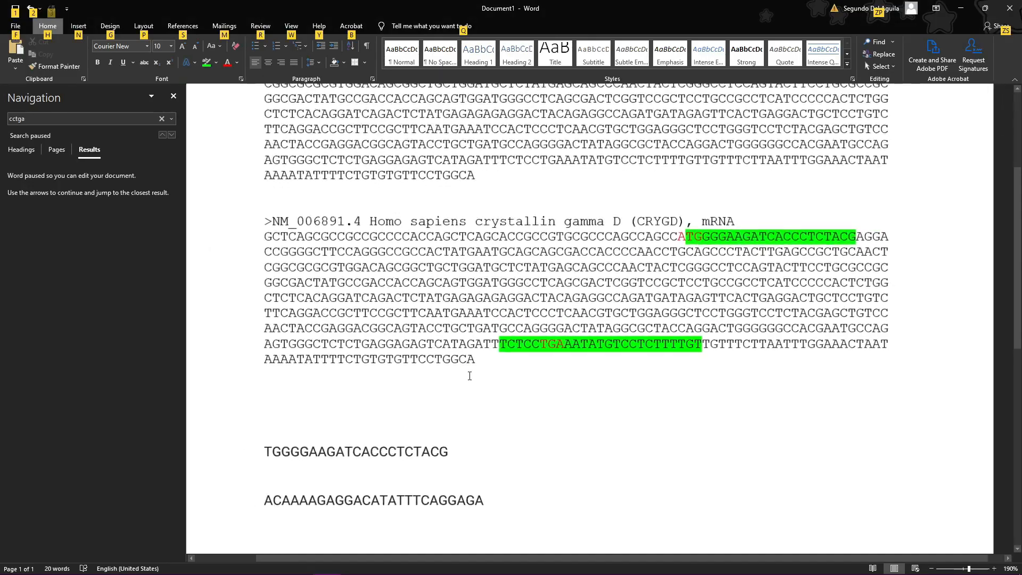
key("alt+Tab")
left_click(387, 384)
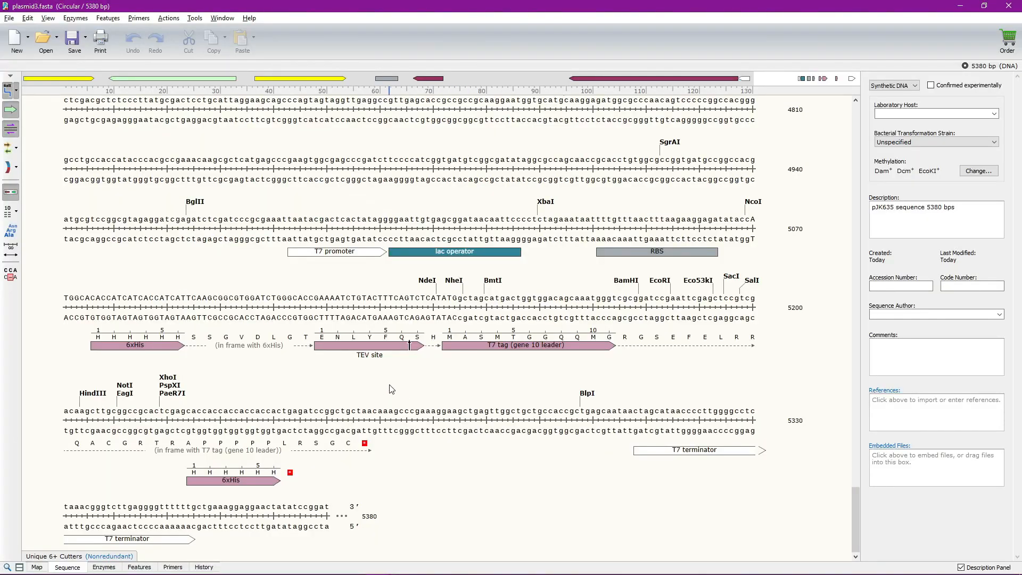
key("alt+Tab")
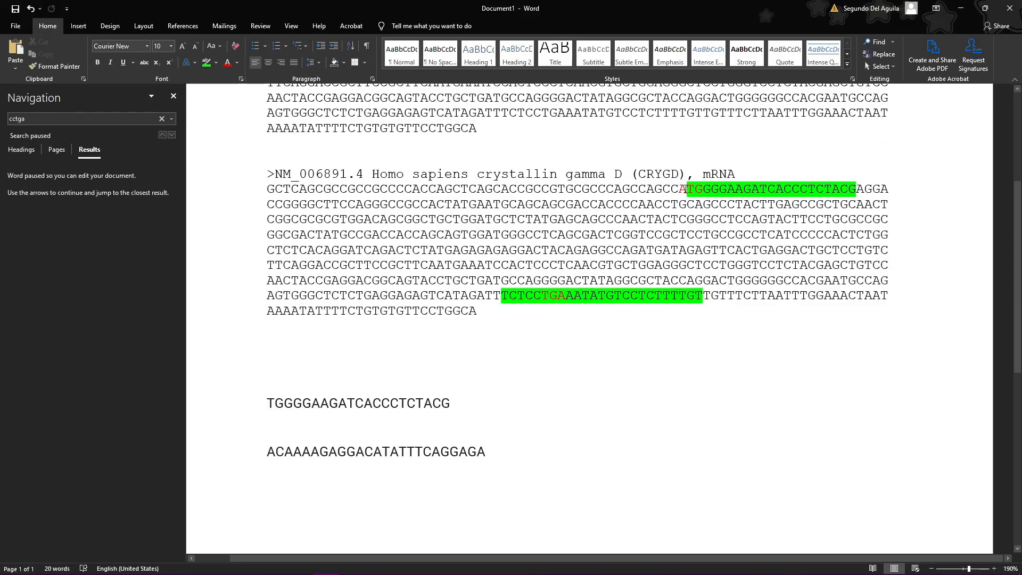
left_click_drag(679, 188, 702, 190)
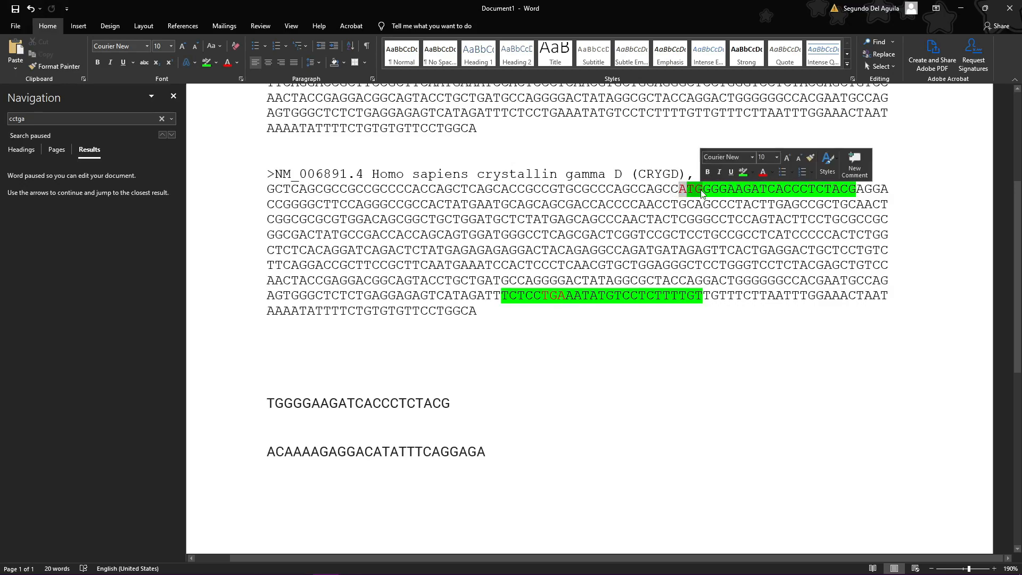
key("alt+Tab")
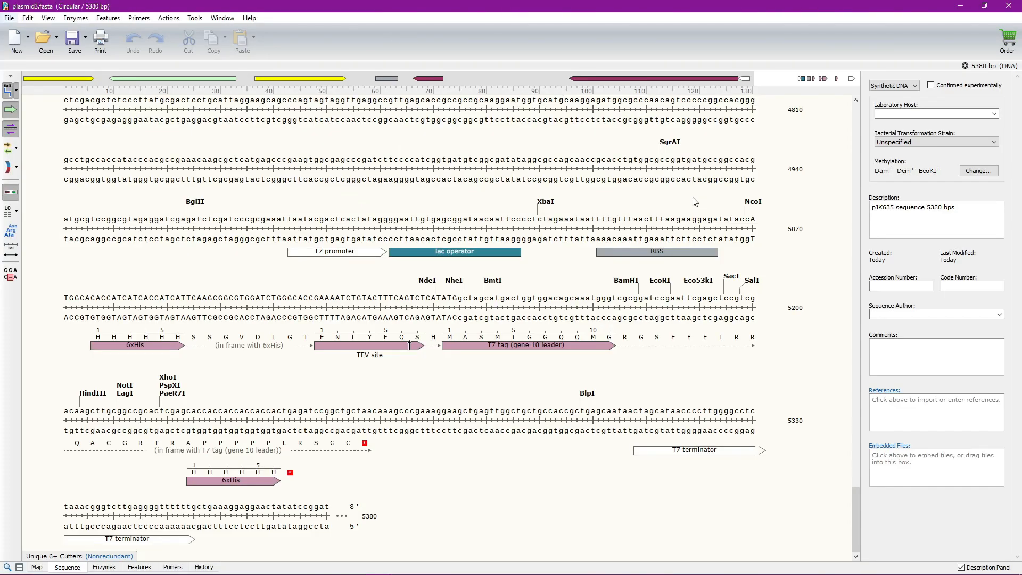
- Switch to the NCBI record and examine the start of the CRYGD protein translation in the CDS feature
key("alt+Tab")
key("alt+Tab")
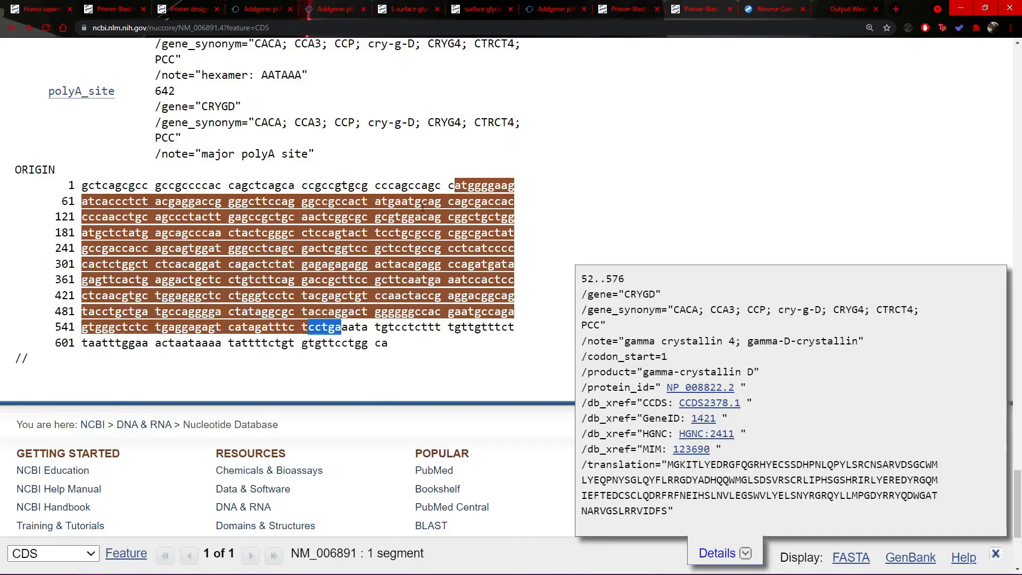
scroll(217, 195, "up", 5)
scroll(354, 272, "down", 3)
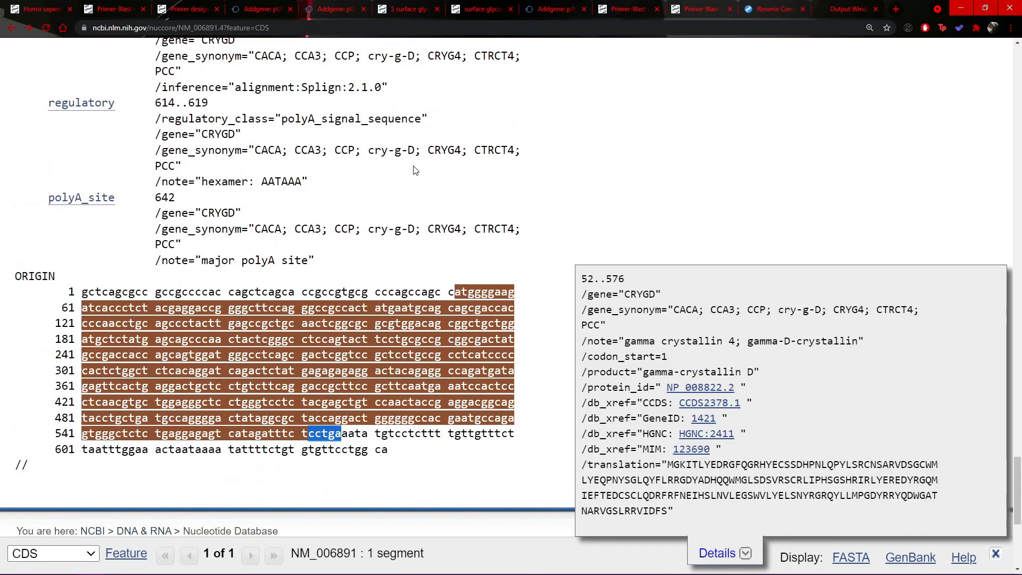
left_click(679, 471)
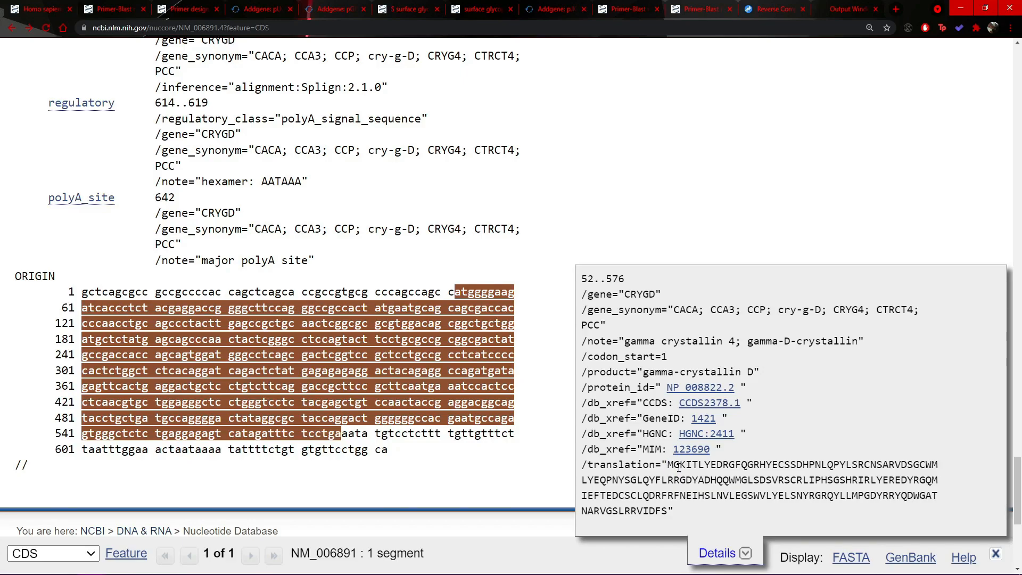
scroll(482, 248, "up", 15)
scroll(482, 249, "down", 3)
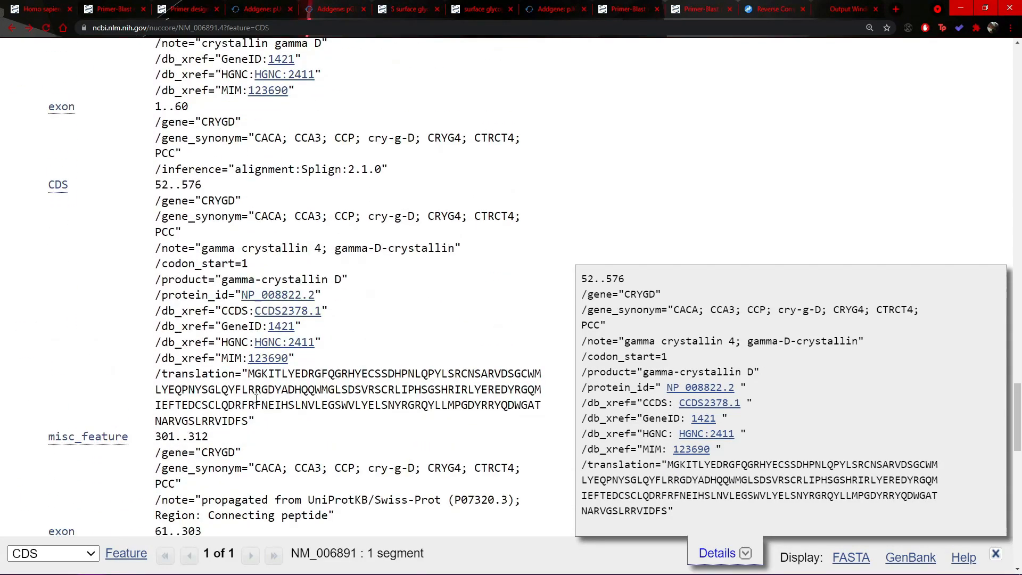
mouse_move(250, 374)
left_mouse_down()
mouse_move(251, 420)
mouse_move(249, 379)
left_mouse_up()
- Return to the Word document and examine the A of the ATG codon just before the forward primer match
key("alt+Tab")
key("alt+Tab")
key("alt+Tab")
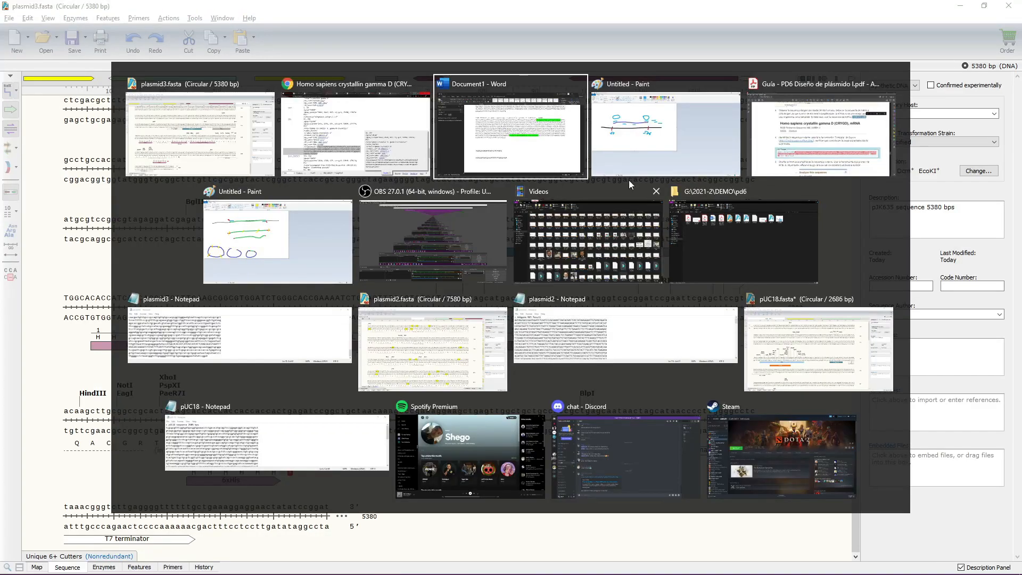
mouse_move(680, 189)
left_mouse_down()
mouse_move(701, 189)
mouse_move(686, 189)
left_mouse_up()
left_click(701, 189)
left_click(700, 189)
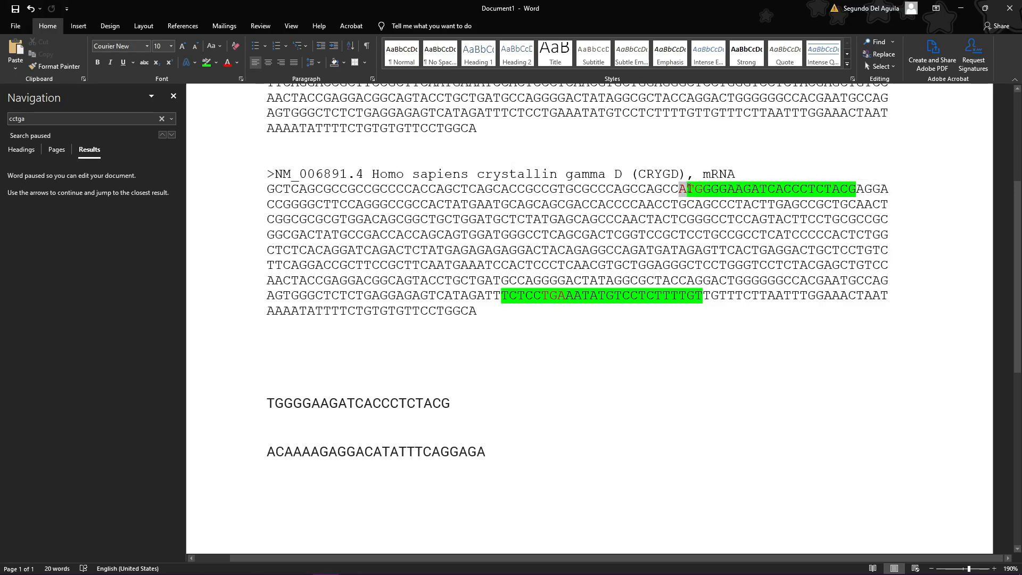
left_click(687, 189)
- Highlight the forward and reverse primer sequences below the CRYGD mRNA in bright green
left_click(263, 402)
left_click_drag(267, 402, 455, 403)
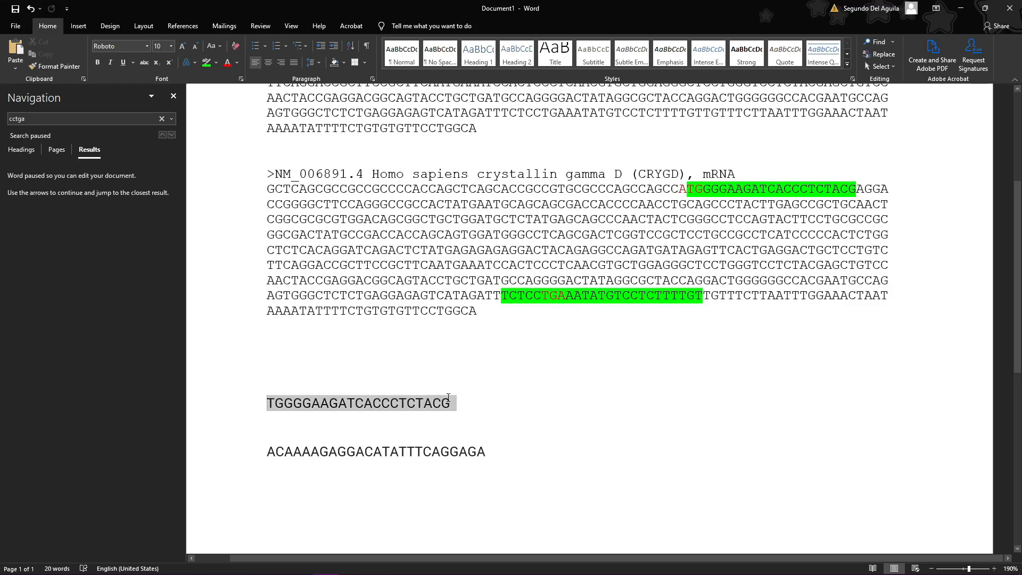
left_click(216, 62)
left_click(222, 79)
left_click_drag(486, 451, 245, 422)
left_click(207, 62)
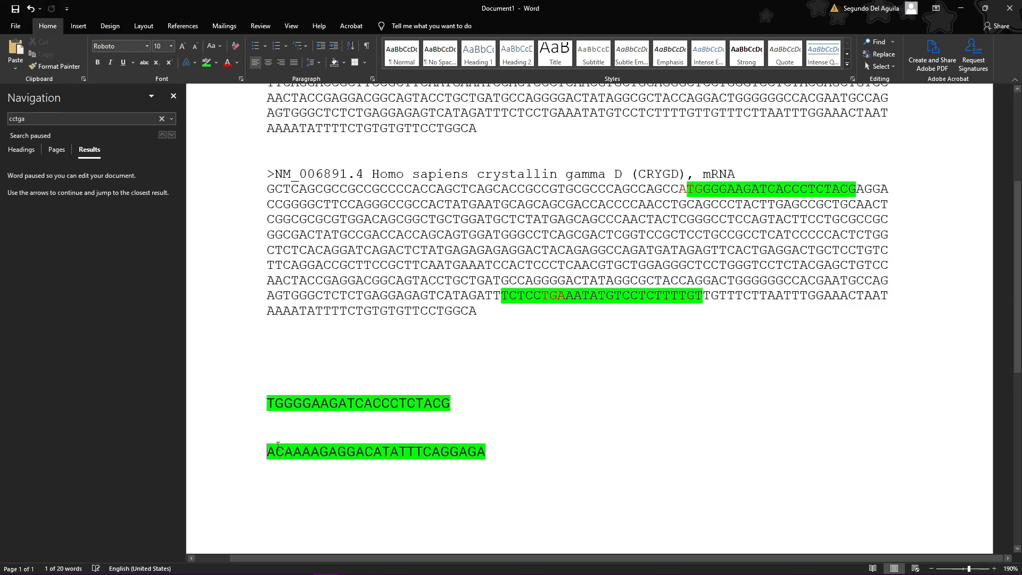
- Add a lowercase a before the forward primer to complete its ATG codon, and locate the stop codon in the reverse primer
type("a")
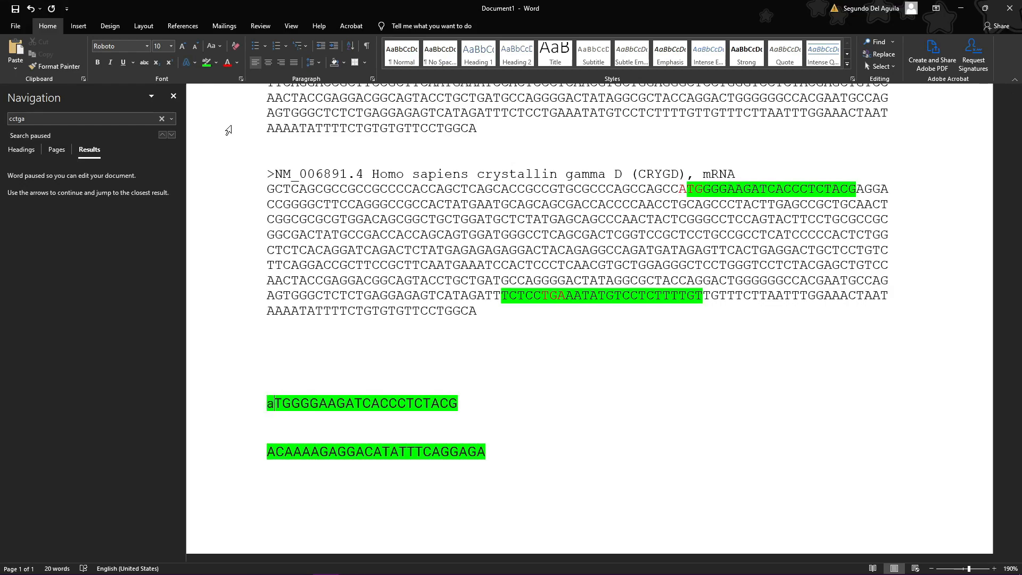
key("shift+Right")
key("shift+Right")
key("shift+Right")
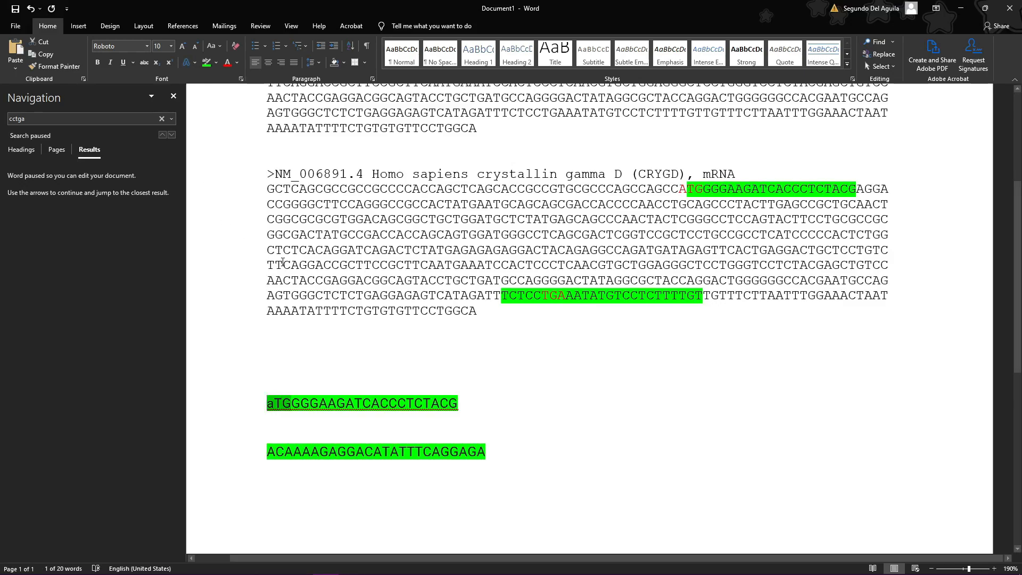
left_click(556, 294)
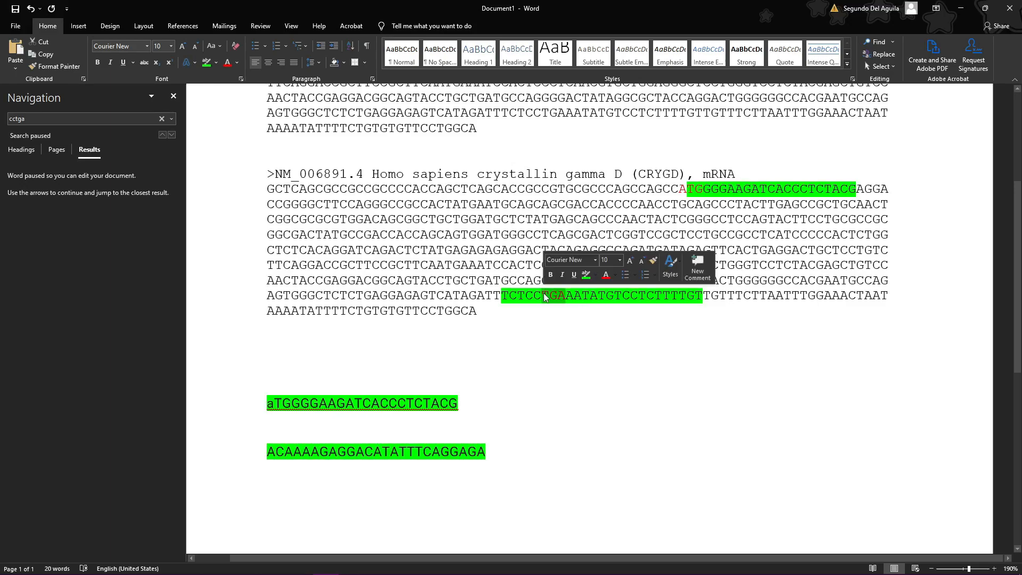
left_click(445, 452)
key("Up")
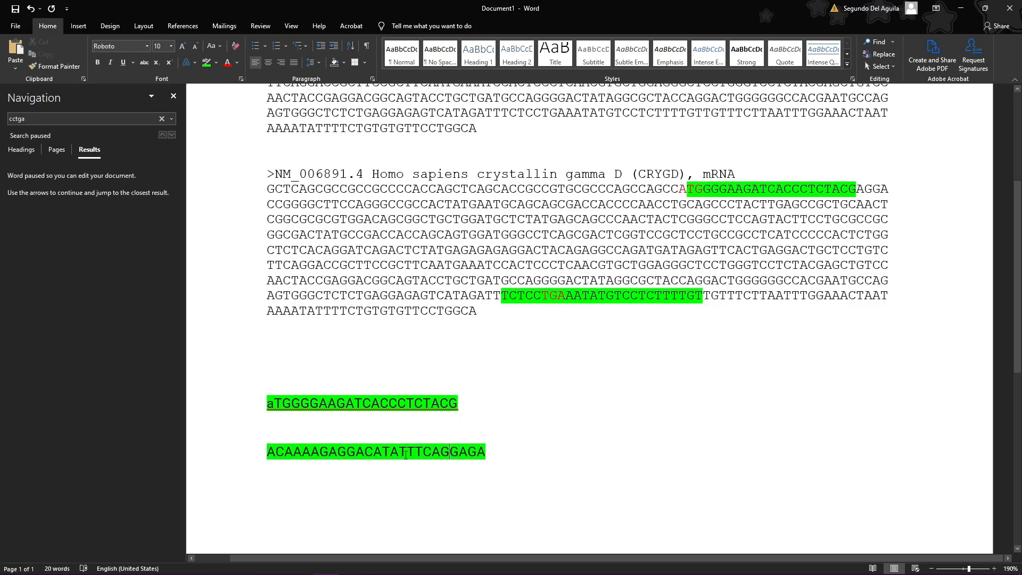
- Switch to plasmid3.fasta and review the NdeI enzyme details and its recognition sequence and cut site
key("alt+Tab")
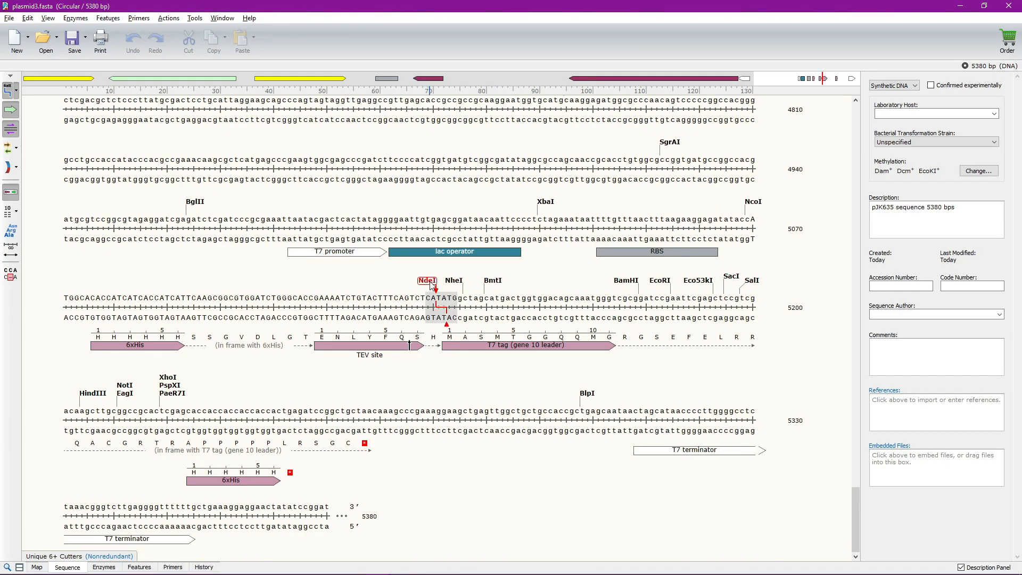
left_click(428, 282)
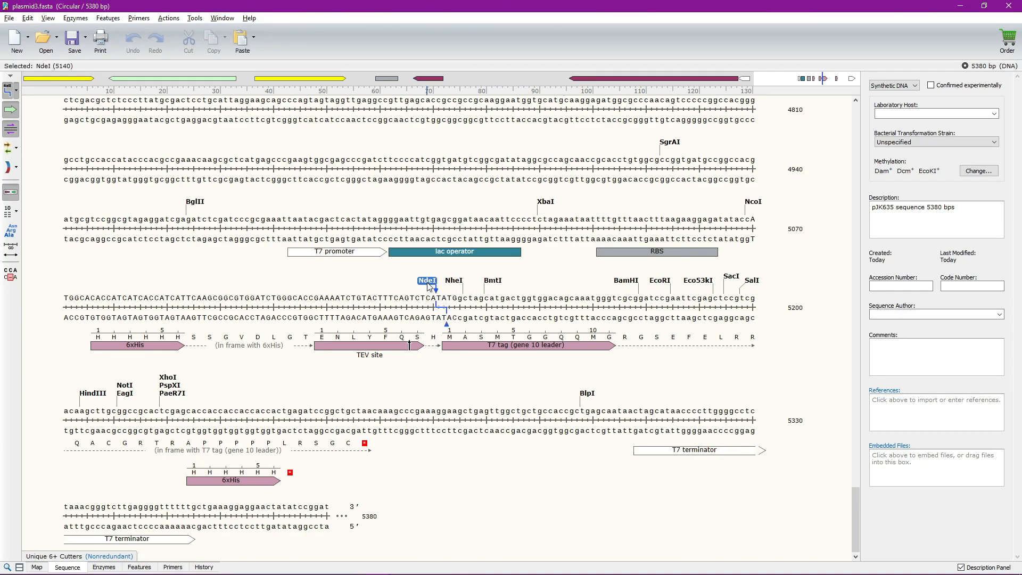
left_click(432, 282)
left_click(432, 280)
left_click(432, 280)
left_click(427, 282)
double_click(426, 286)
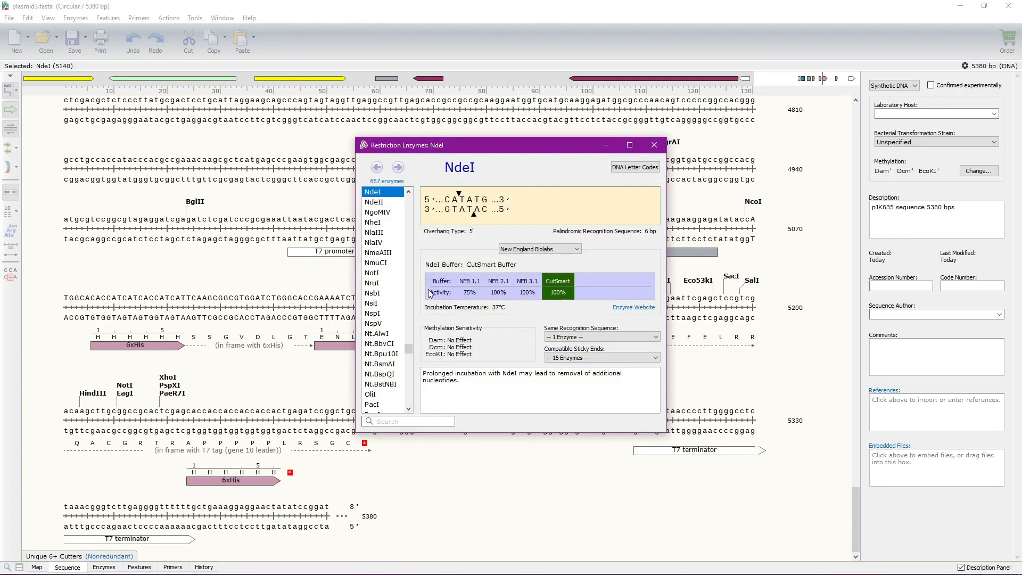
left_click(653, 146)
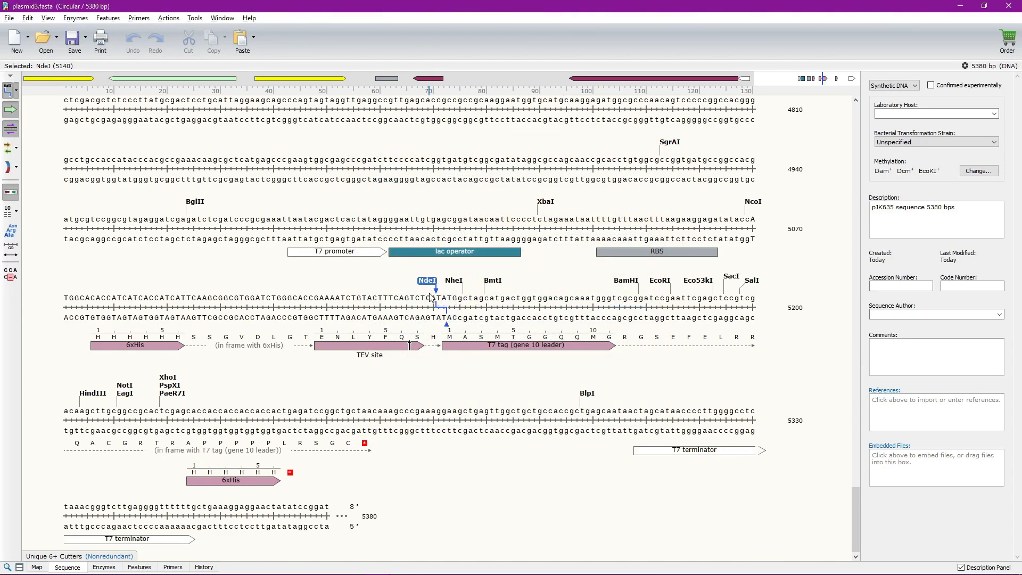
mouse_move(430, 283)
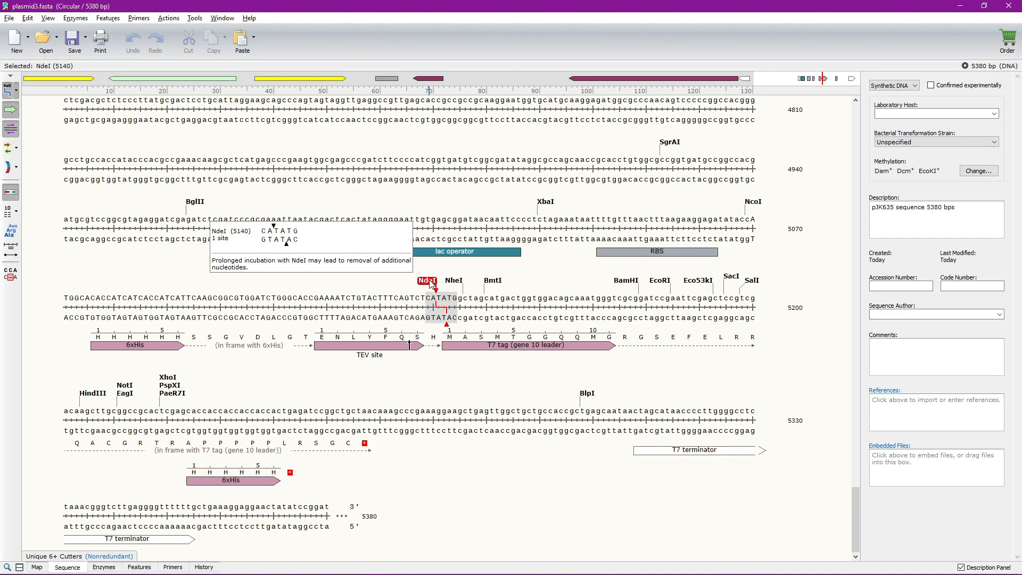
- Select the NdeI recognition sequence CATATG in plasmid3.fasta and compare it with the start of the forward primer in the Word document
left_click_drag(426, 298, 458, 298)
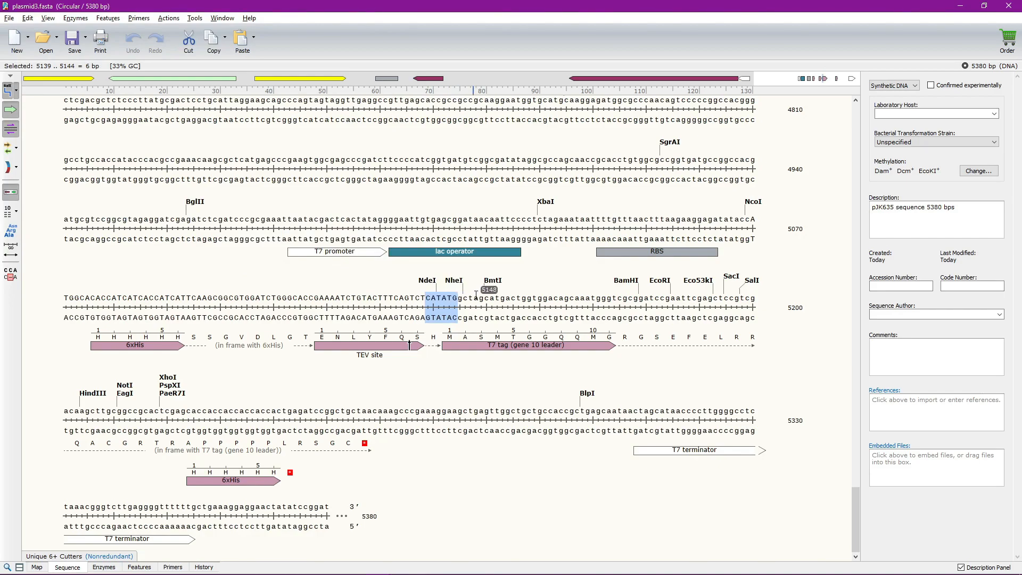
key("alt+Tab")
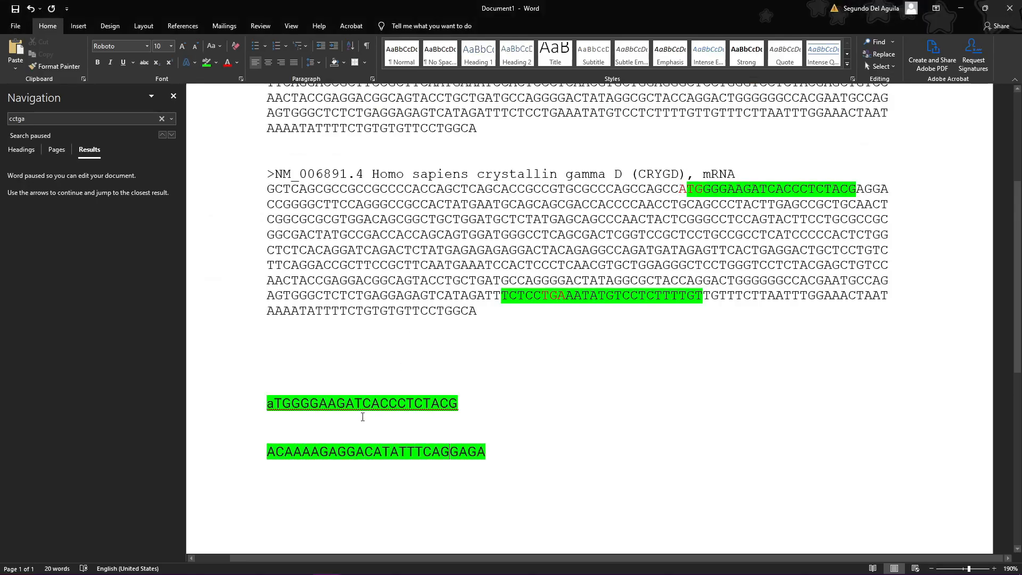
key("alt+Tab")
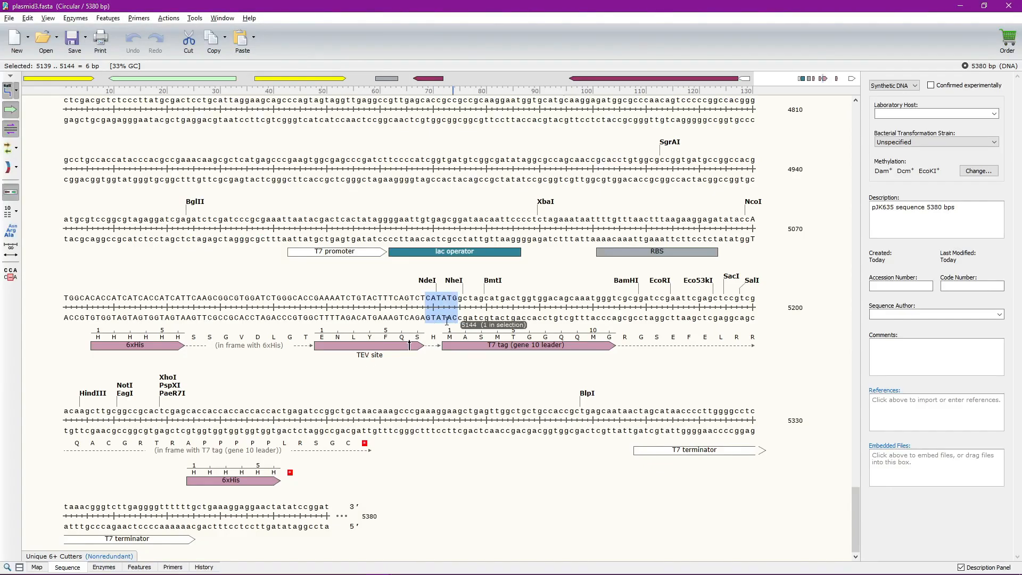
mouse_move(433, 282)
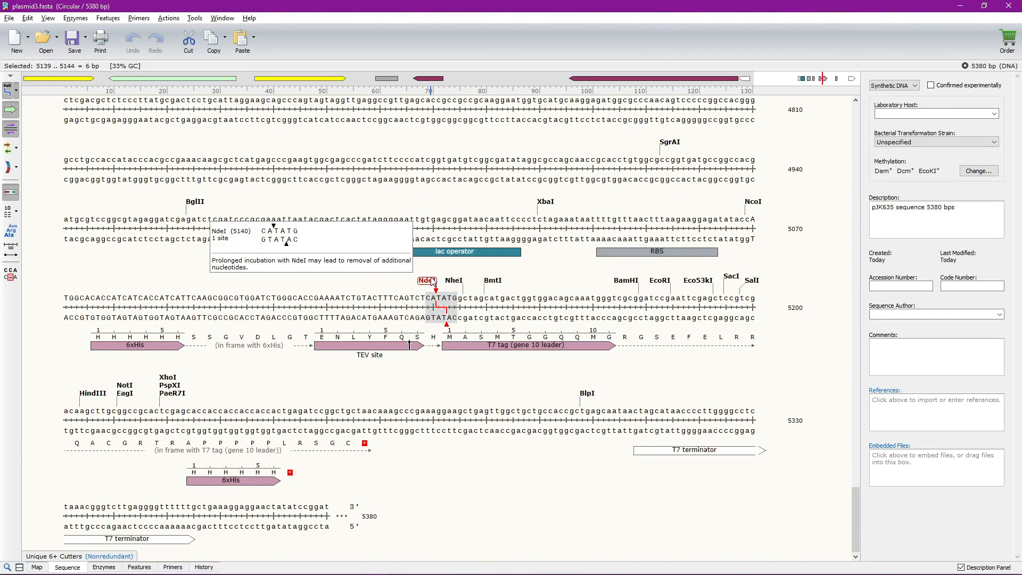
mouse_move(442, 298)
left_mouse_down()
mouse_move(458, 299)
mouse_move(425, 298)
left_mouse_up()
left_click(425, 298)
- Select the CAT bases of the NdeI site in plasmid3.fasta for reference, and add lowercase cat before the forward primer in Word
key("alt+Tab")
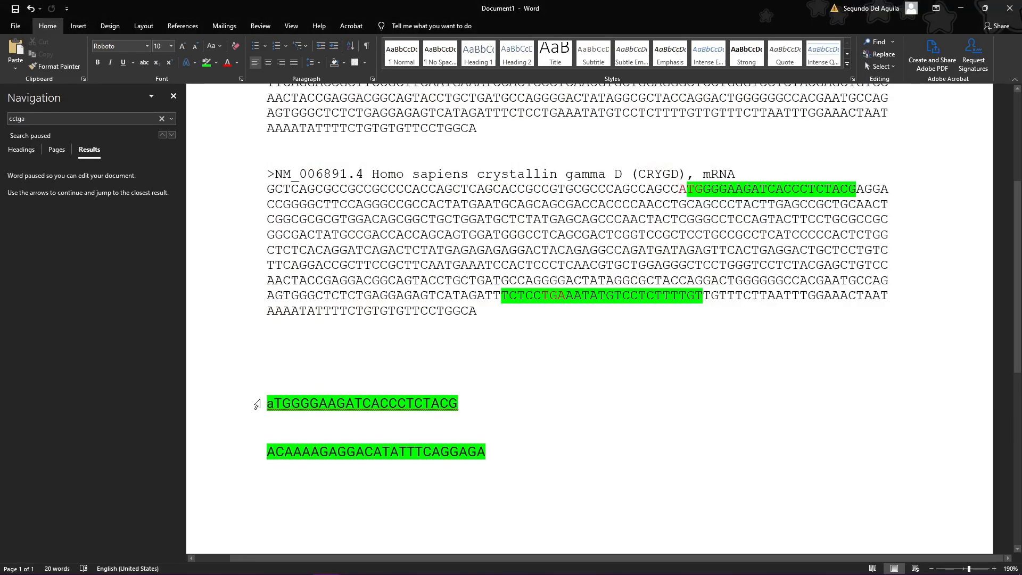
key("alt+Tab")
left_click(438, 298)
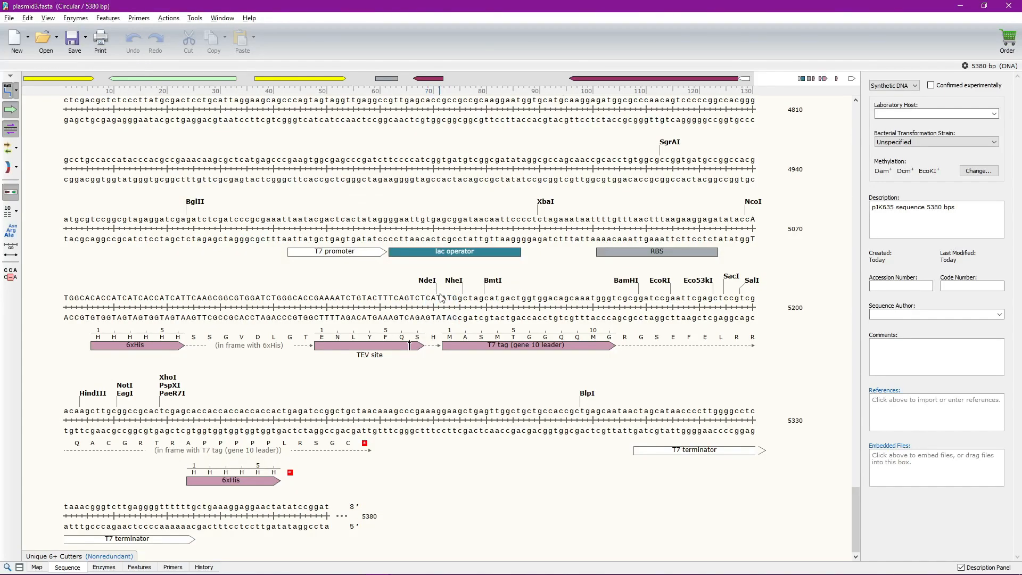
left_click_drag(438, 298, 426, 299)
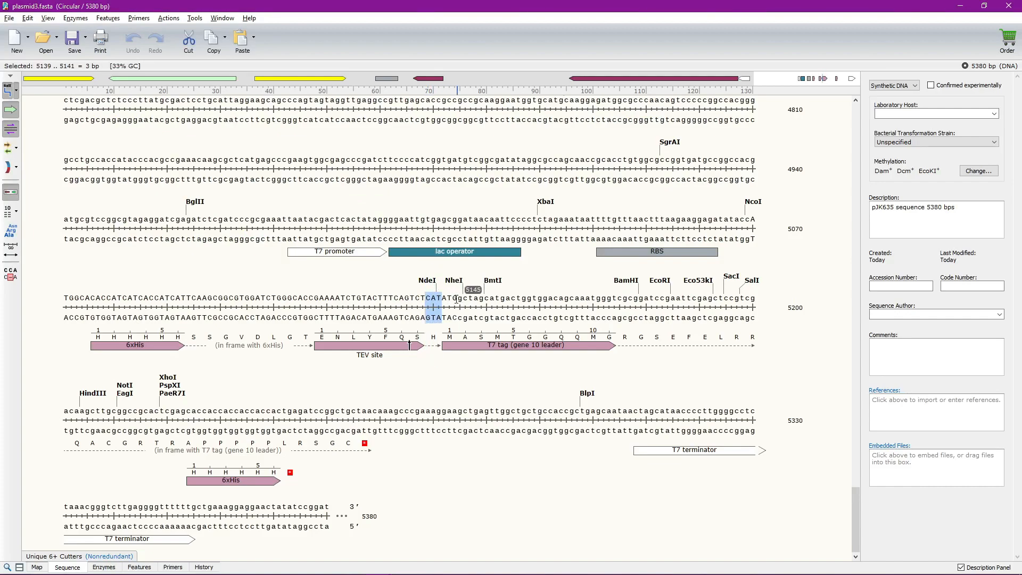
key("alt+Tab")
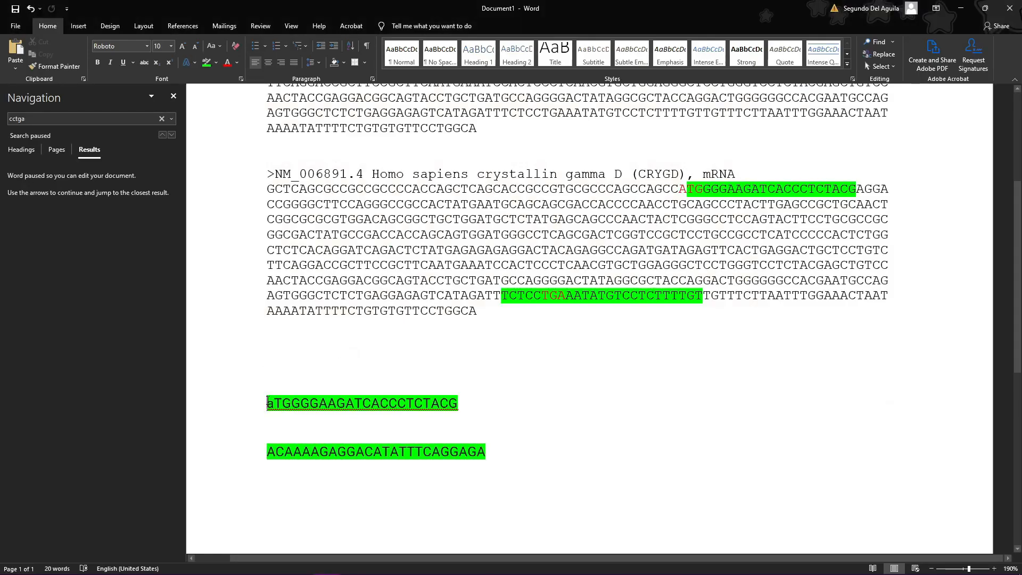
key("alt+Tab")
key("alt+Tab")
type("cat")
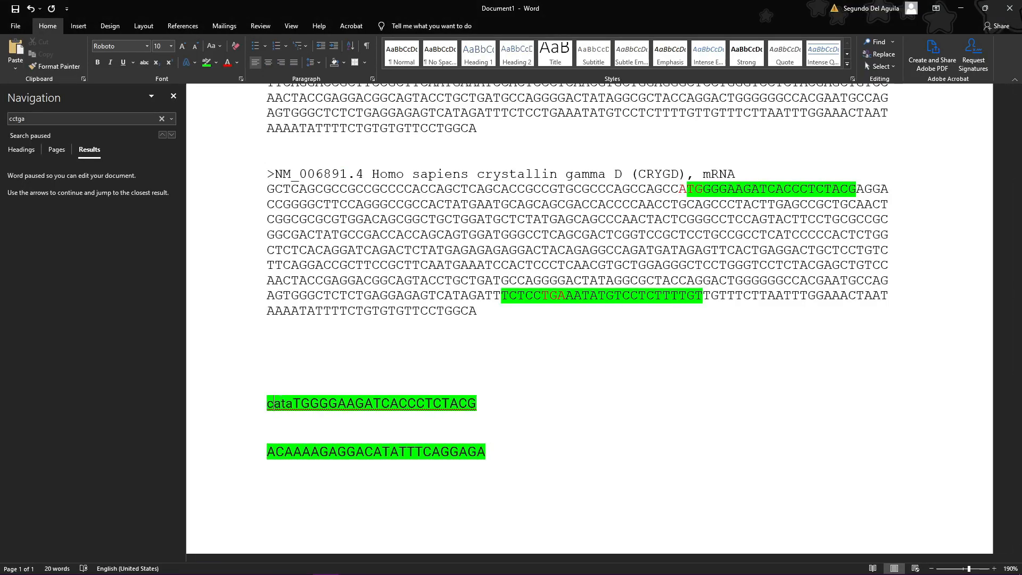
- Color the cataTG bases at the start of the forward primer red
left_click_drag(267, 403, 310, 410)
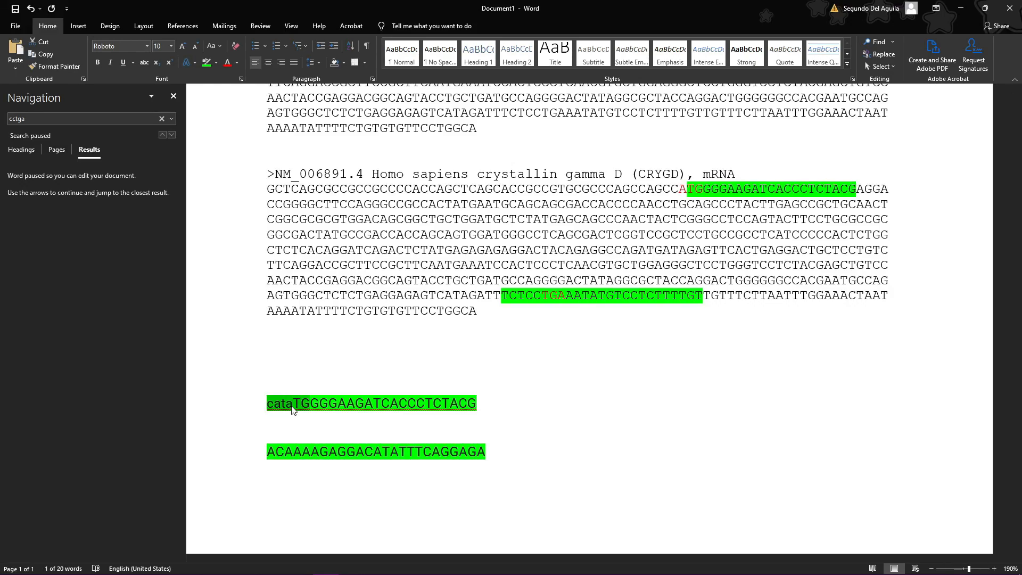
left_click(228, 63)
left_click(422, 458)
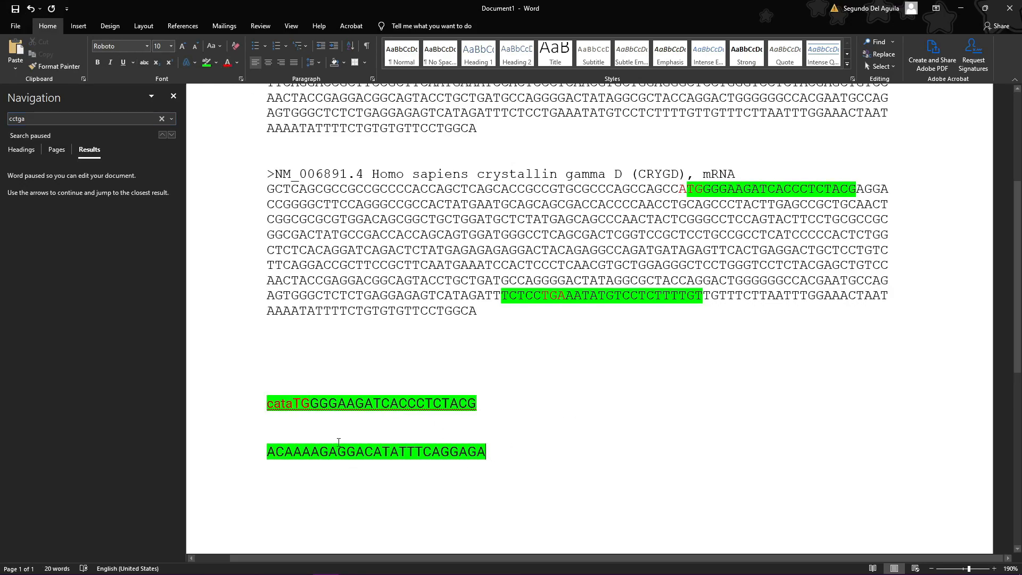
- Switch back to plasmid3.fasta, clear the base selection and examine the NdeI cut site relative to the T7 tag
scroll(337, 442, "down", 1)
key("alt+Tab")
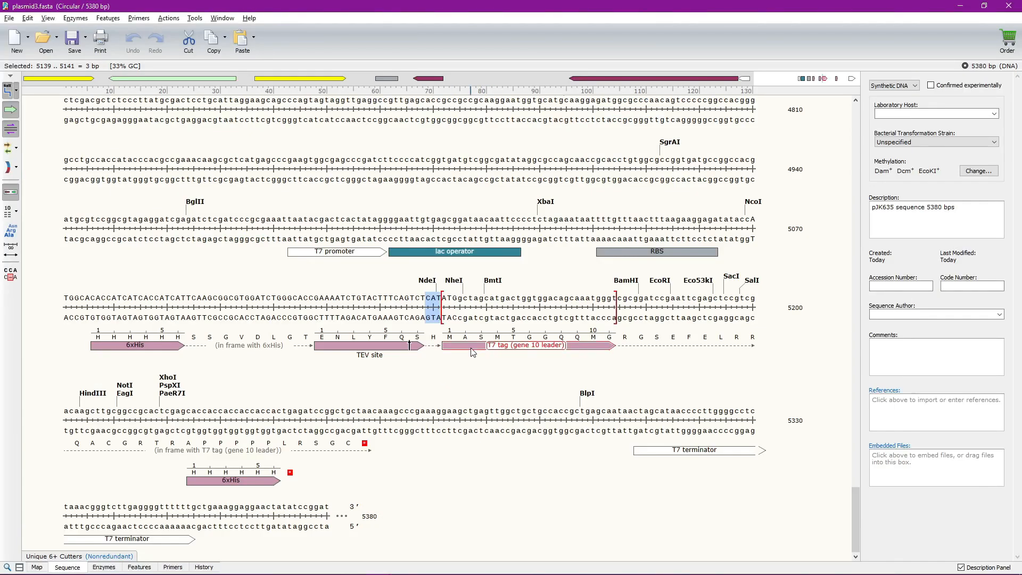
left_click(453, 391)
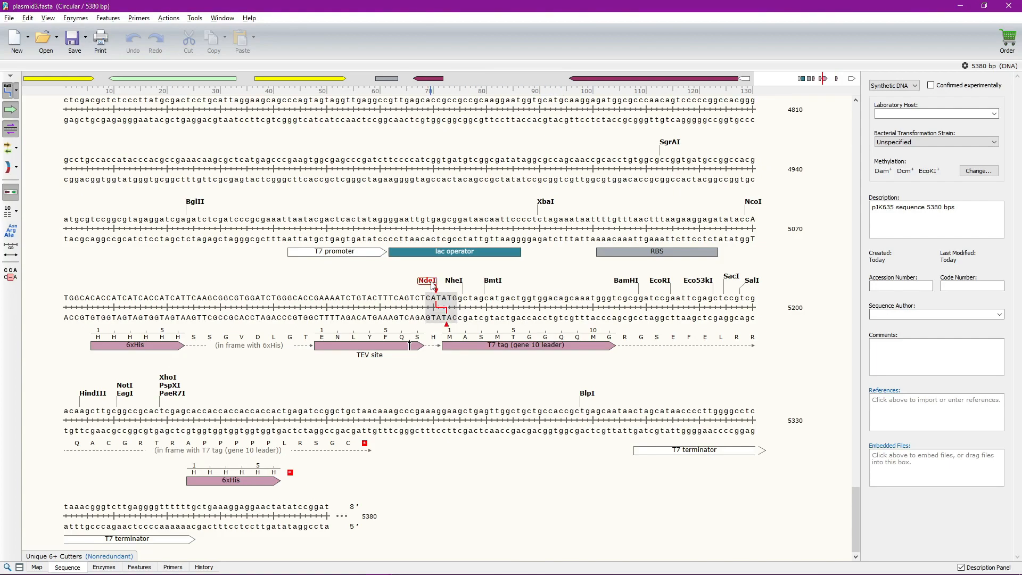
- Check the NdeI recognition site in the plasmid, and select the cataTG start of the forward primer in the Word document
mouse_move(433, 285)
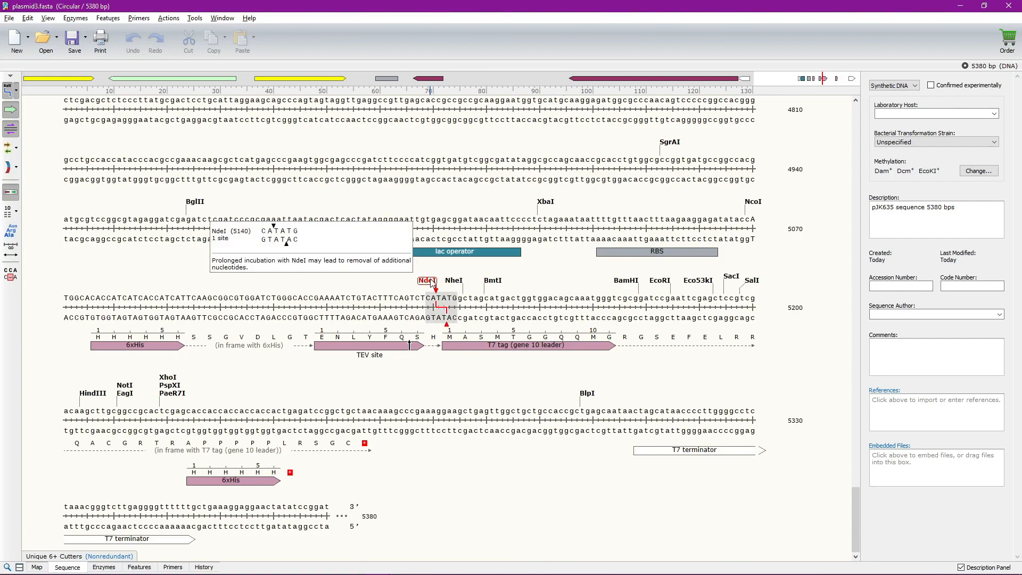
key("alt+Tab")
scroll(479, 294, "up", 4)
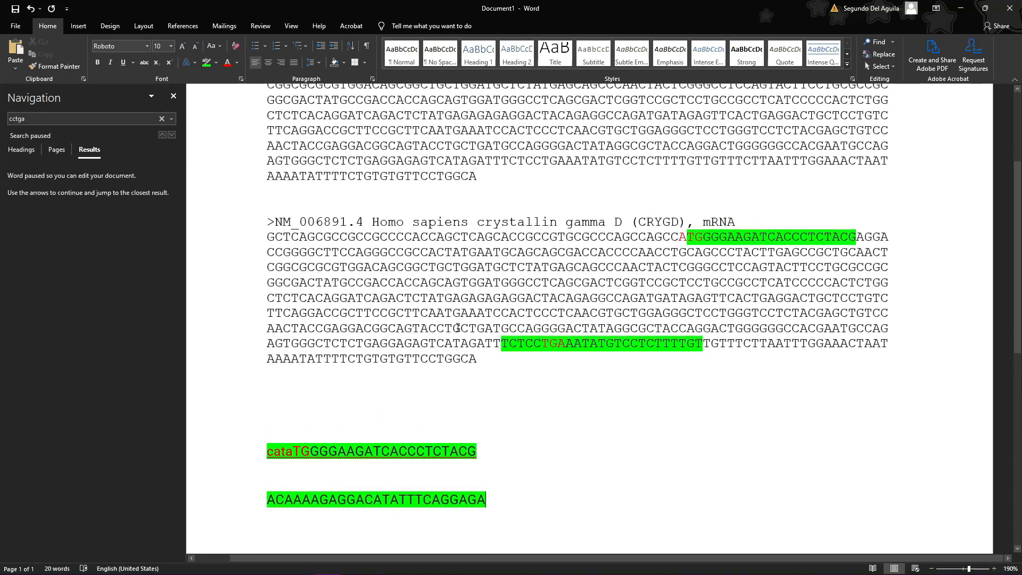
scroll(288, 437, "down", 1)
left_click_drag(268, 426, 310, 426)
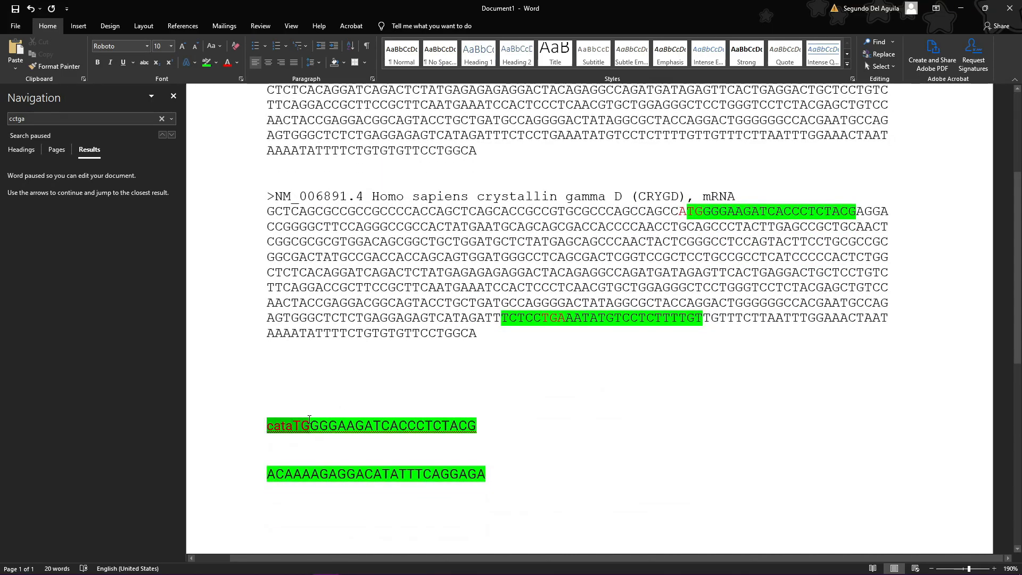
left_click(110, 120)
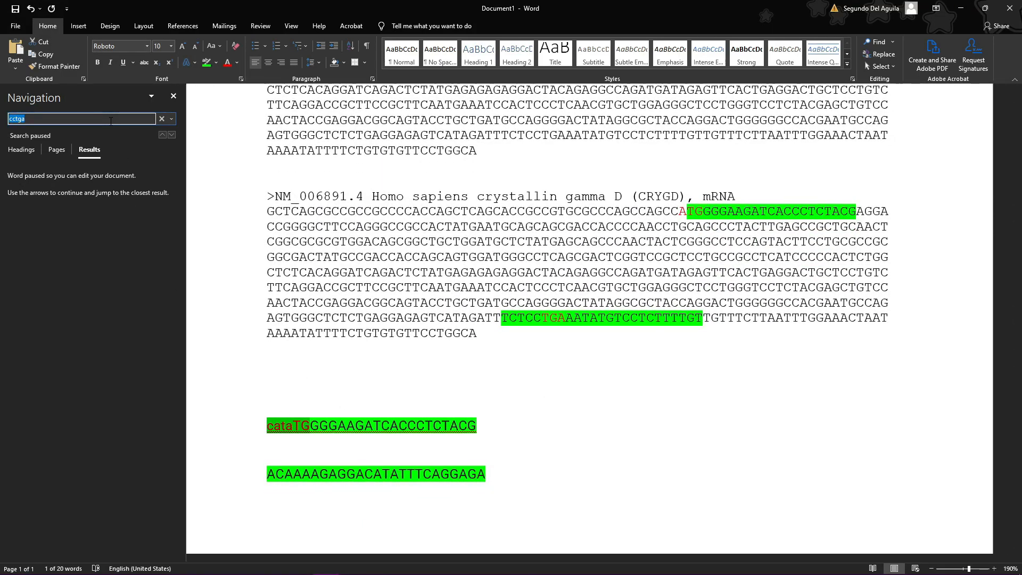
- Delete the duplicate sequence block and an extra blank line above the CRYGD mRNA entry
scroll(466, 156, "up", 3)
left_click_drag(478, 293, 221, 99)
key("Delete")
left_click(307, 162)
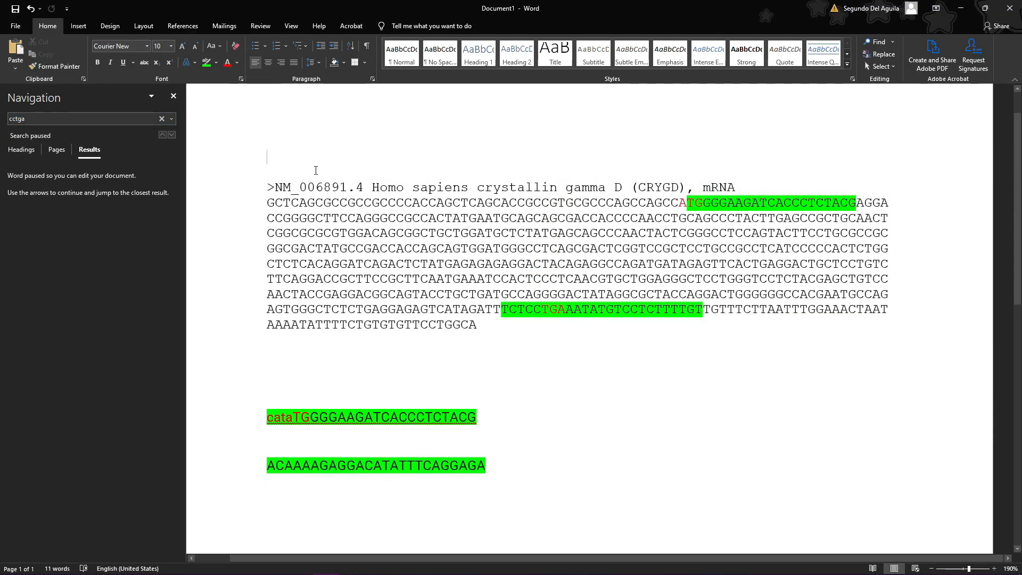
key("Delete")
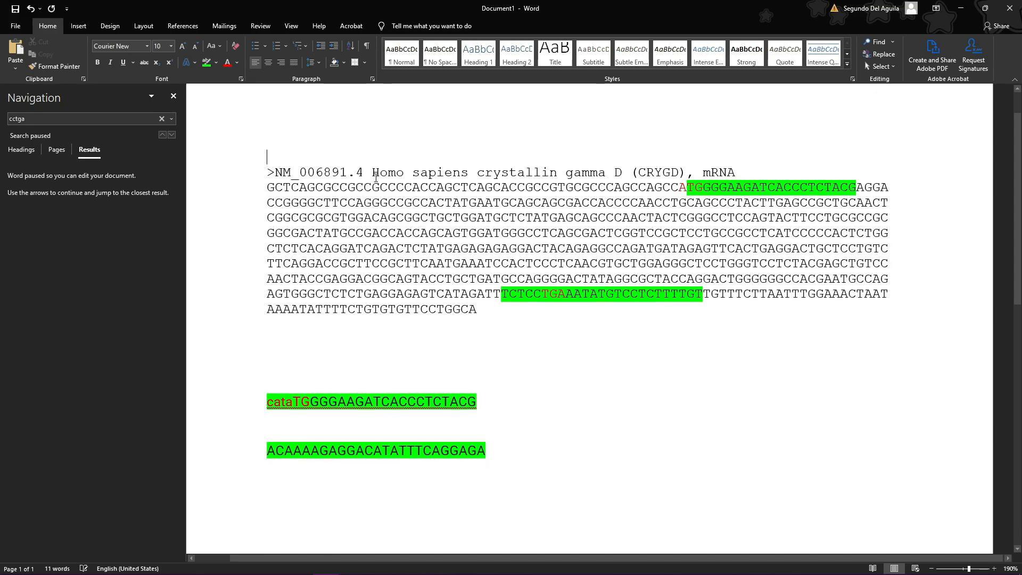
- Search the document for cataTG
left_click(53, 119)
type("cataTG")
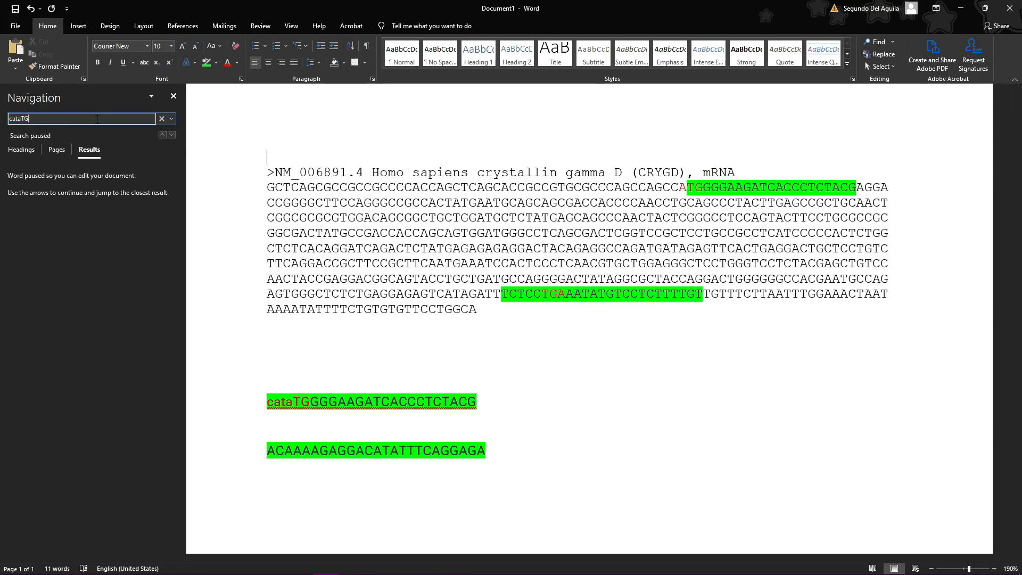
key("Return")
scroll(552, 357, "up", 5)
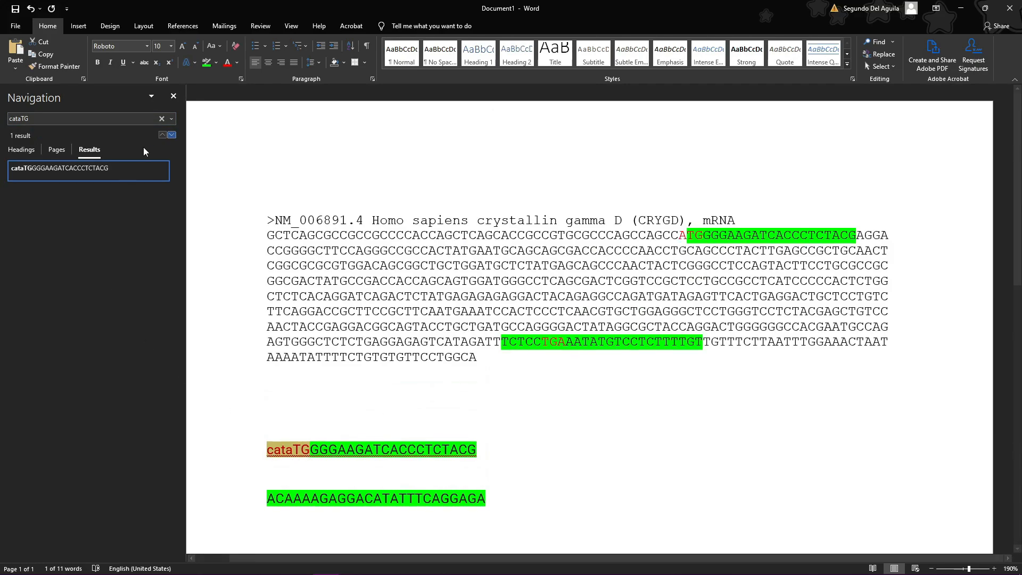
- Examine the mRNA region spanning the two green primer sites and compare it with the cataTG start of the forward primer
left_click(271, 450)
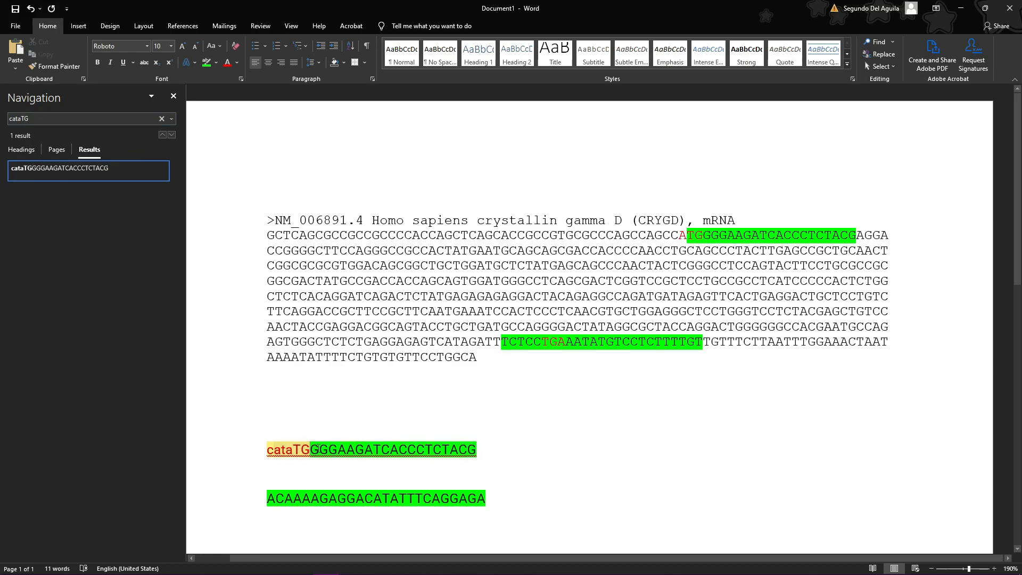
left_click_drag(476, 356, 517, 266)
left_click(557, 265)
left_click_drag(688, 232, 702, 342)
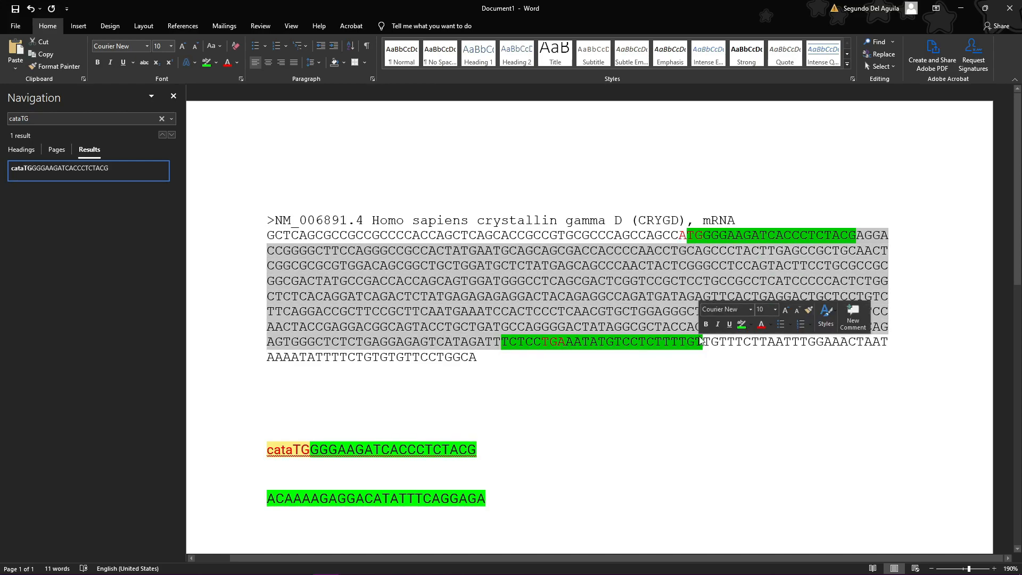
left_click(695, 326)
mouse_move(687, 235)
left_mouse_down()
mouse_move(704, 345)
mouse_move(688, 235)
left_mouse_up()
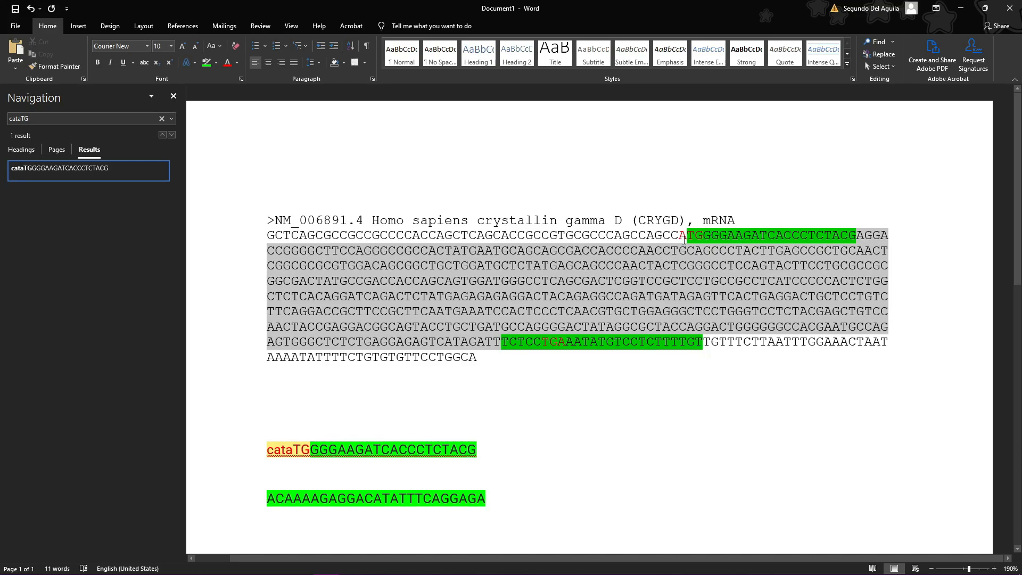
left_click(251, 451)
left_click(270, 452)
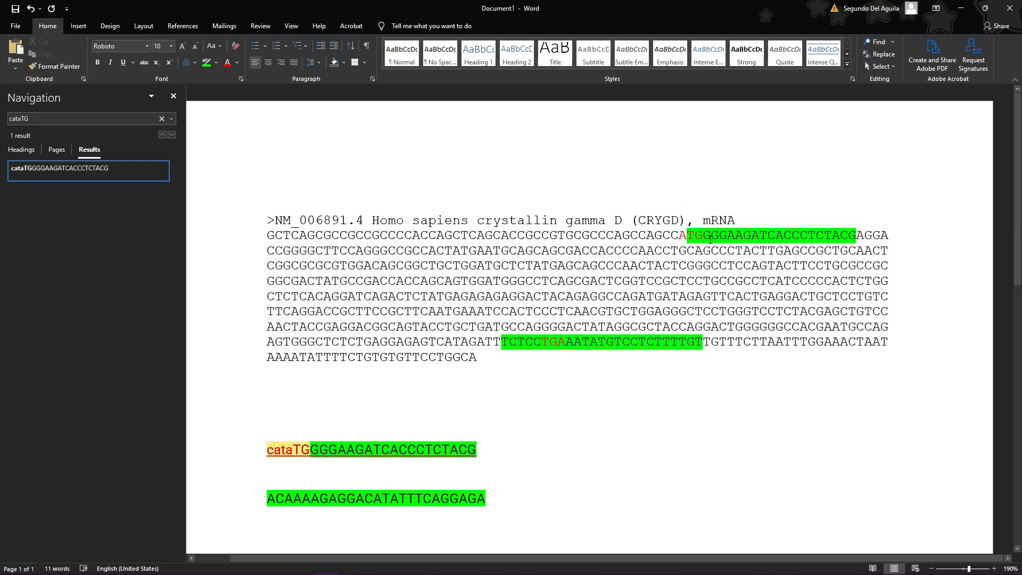
left_click_drag(703, 341, 687, 236)
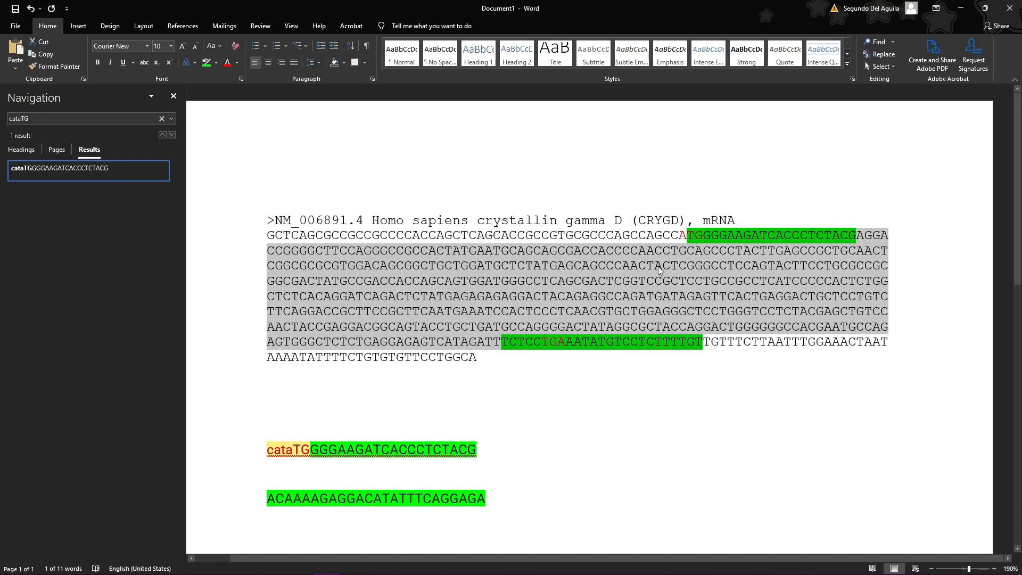
left_click(652, 267)
left_click_drag(671, 234, 291, 235)
left_click(767, 251)
left_click_drag(686, 234, 702, 341)
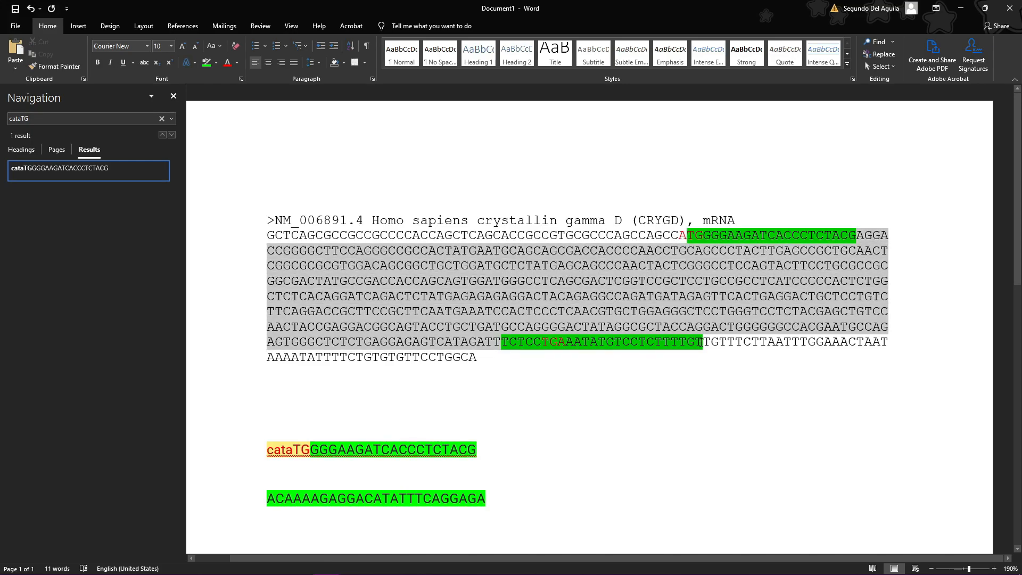
left_click(679, 265)
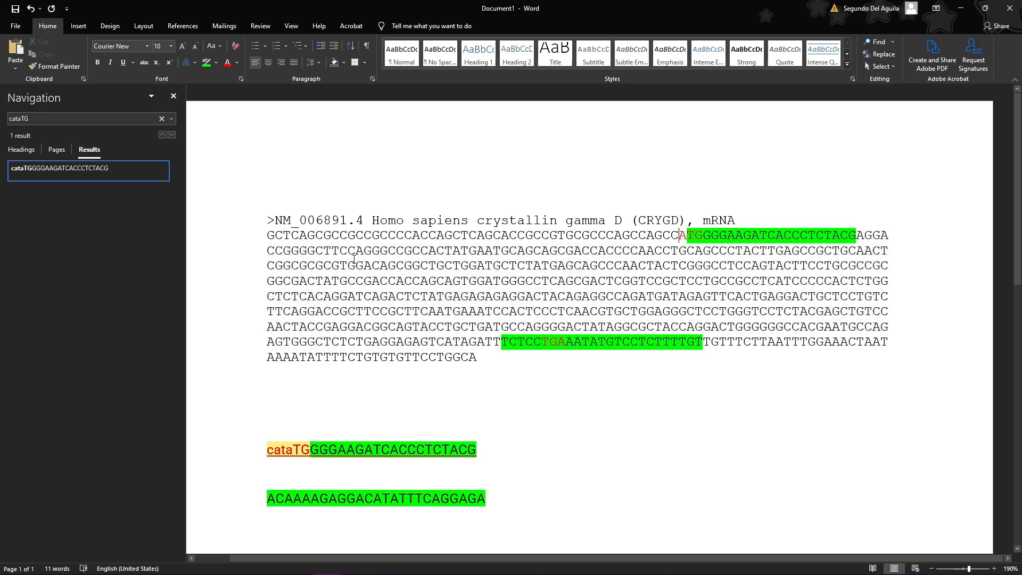
left_click(293, 450)
- Check the XhoI site in the plasmid sequence, and add ctcgag in front of the reverse primer in the Word document
key("alt+Tab")
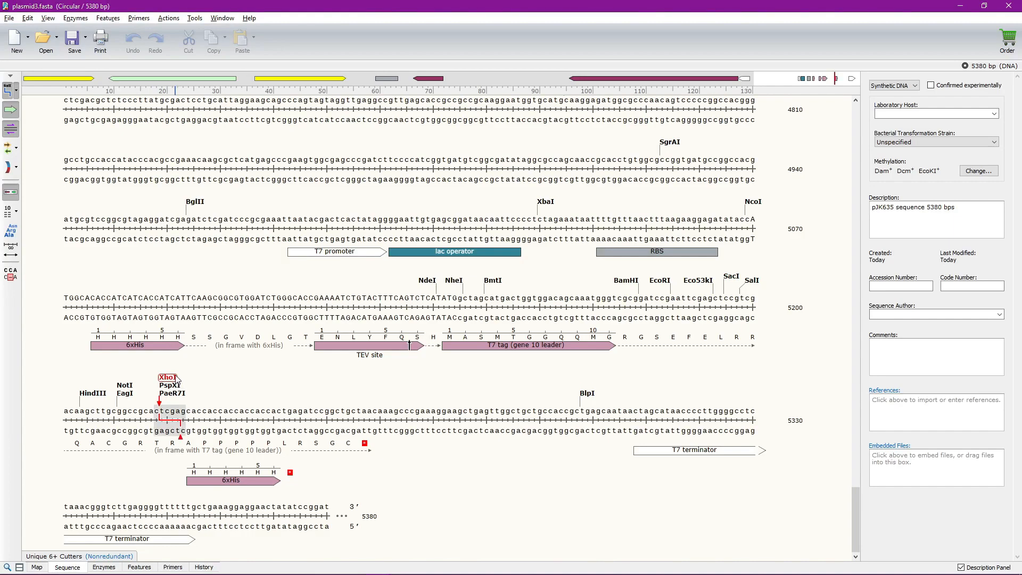
mouse_move(176, 379)
left_click_drag(154, 411, 187, 411)
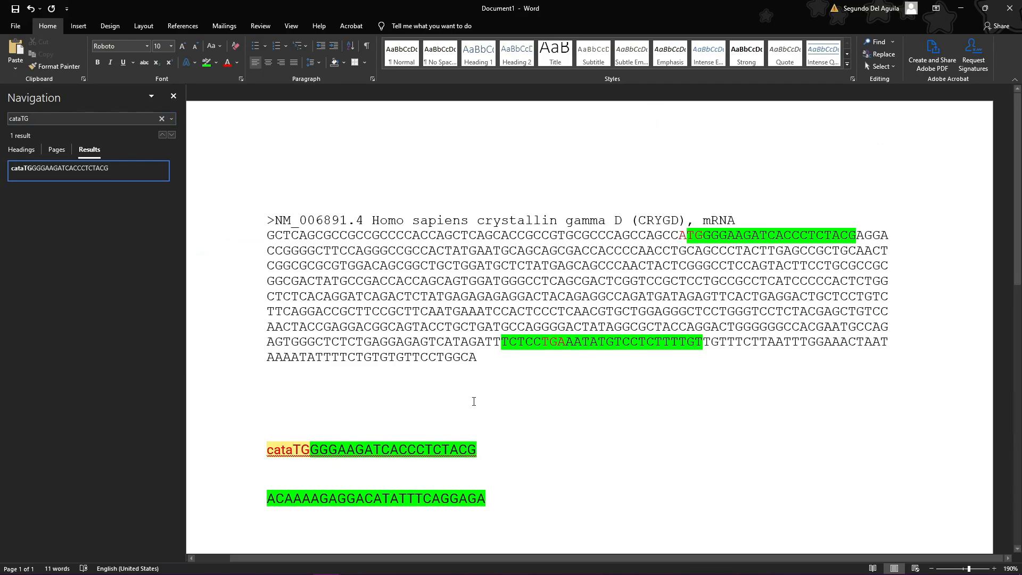
scroll(314, 400, "up", 10, "ctrl")
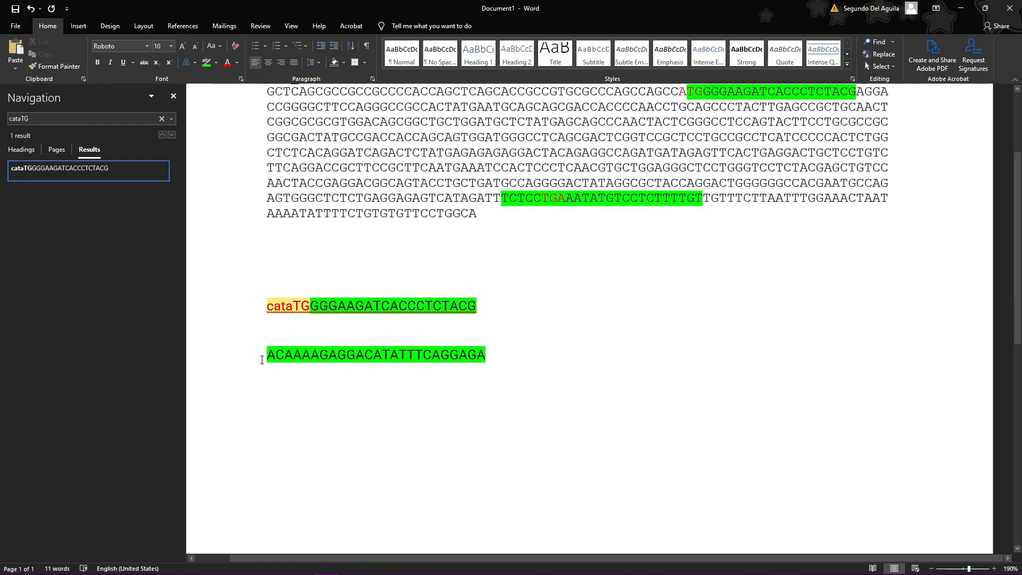
type("ctcgag")
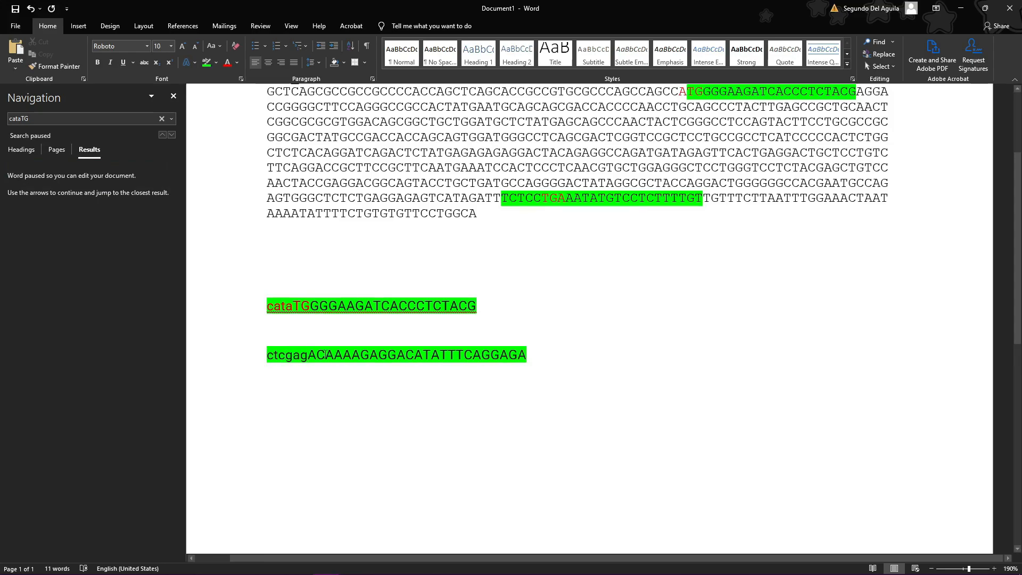
- Copy the ctcgag site at the start of the reverse primer and colour it red
scroll(322, 406, "up", 3)
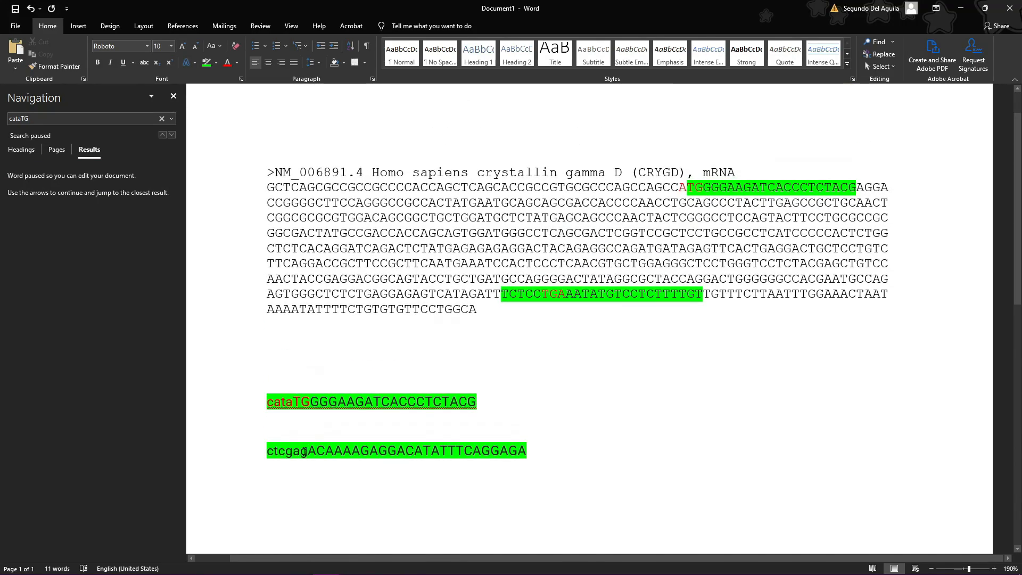
left_click_drag(304, 450, 267, 450)
key("ctrl+c")
left_click(227, 62)
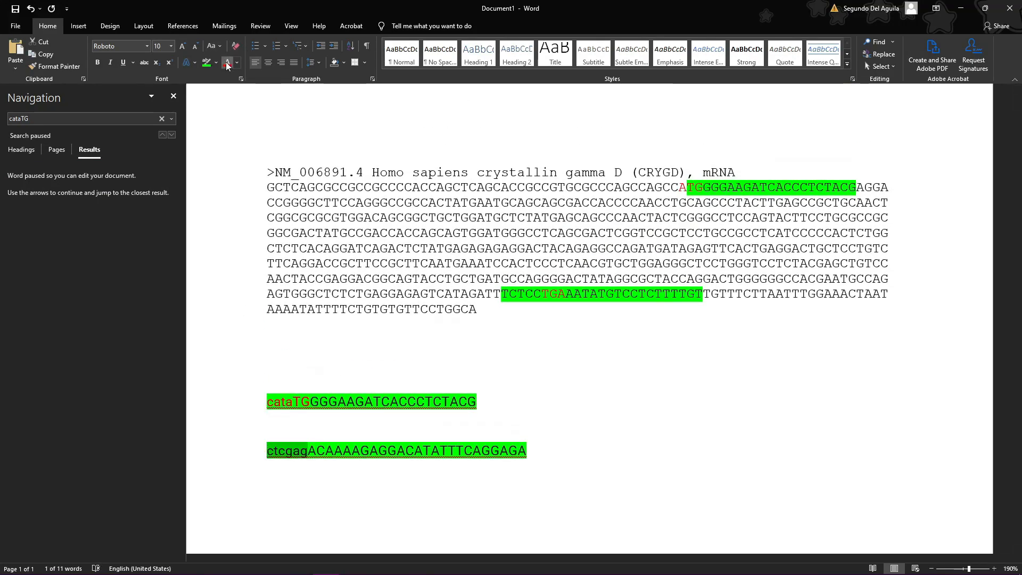
- Search the document for ctcgag
left_click(97, 122)
key("ctrl+v")
key("Return")
scroll(543, 239, "up", 6)
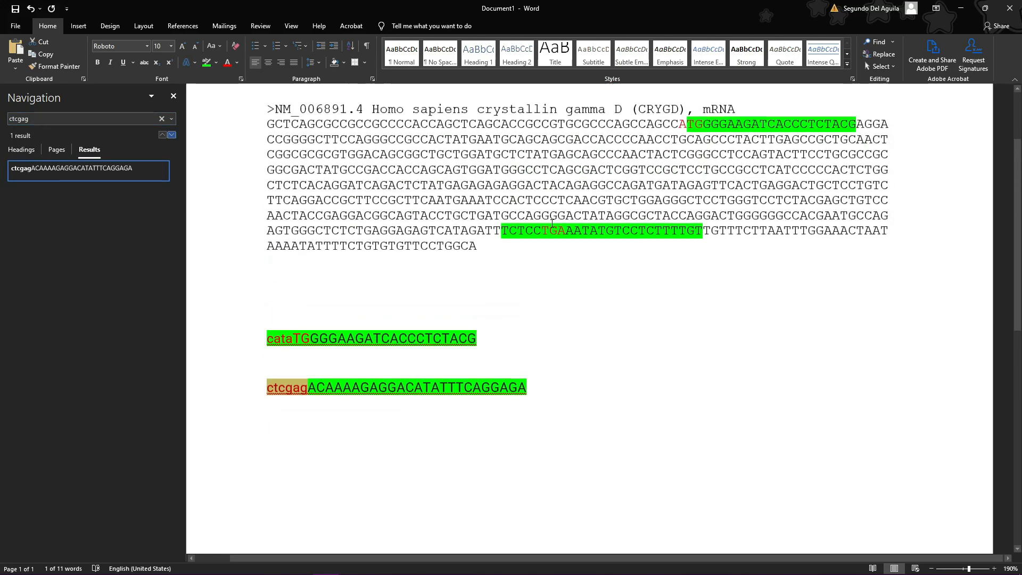
- Examine the restriction-site ends of both primers against the region they amplify in the mRNA sequence
scroll(511, 298, "down", 2)
left_click_drag(268, 406, 299, 403)
left_click(308, 405)
left_click(722, 124)
left_click_drag(686, 139, 701, 249)
left_click(701, 249)
left_click(488, 378)
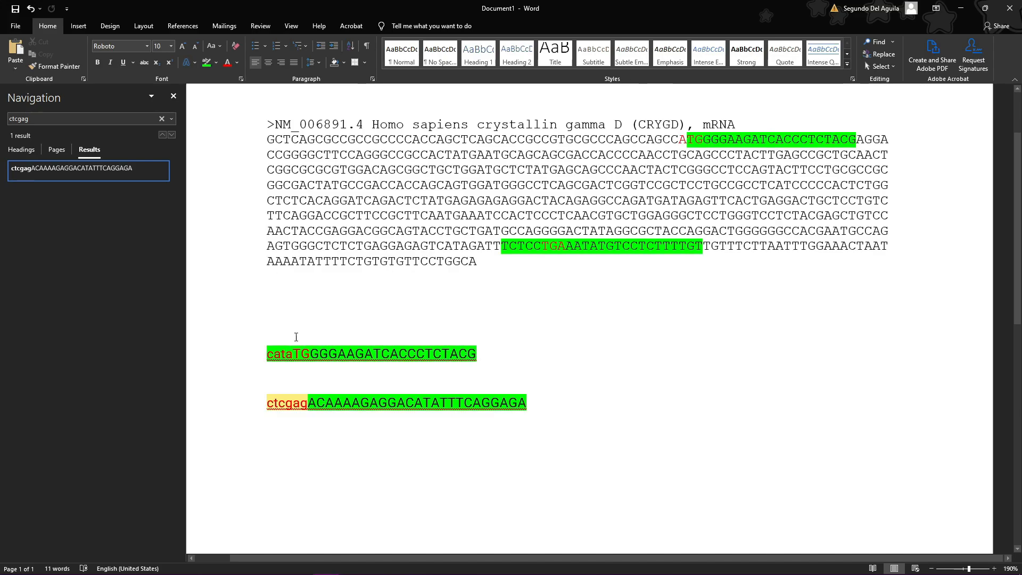
left_click_drag(265, 350, 312, 352)
left_click(312, 353)
left_click_drag(481, 354, 221, 354)
- Copy the mRNA region from the start of the first green primer site through the end of the second and paste it below the reverse primer
left_click_drag(855, 140, 702, 245)
left_click(696, 145)
left_click_drag(690, 140, 703, 246)
key("ctrl+c")
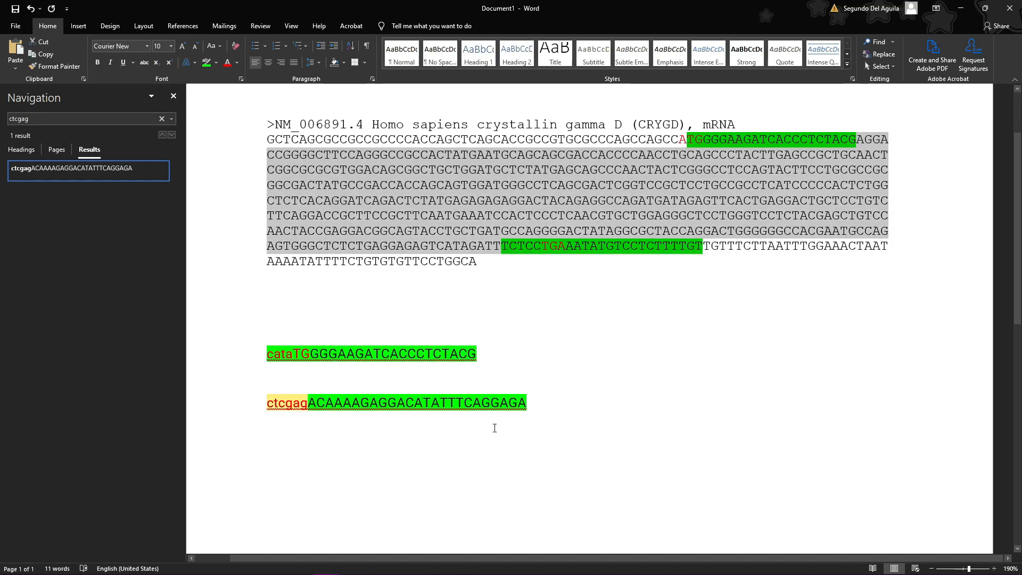
left_click(563, 427)
key("Return")
key("ctrl+v")
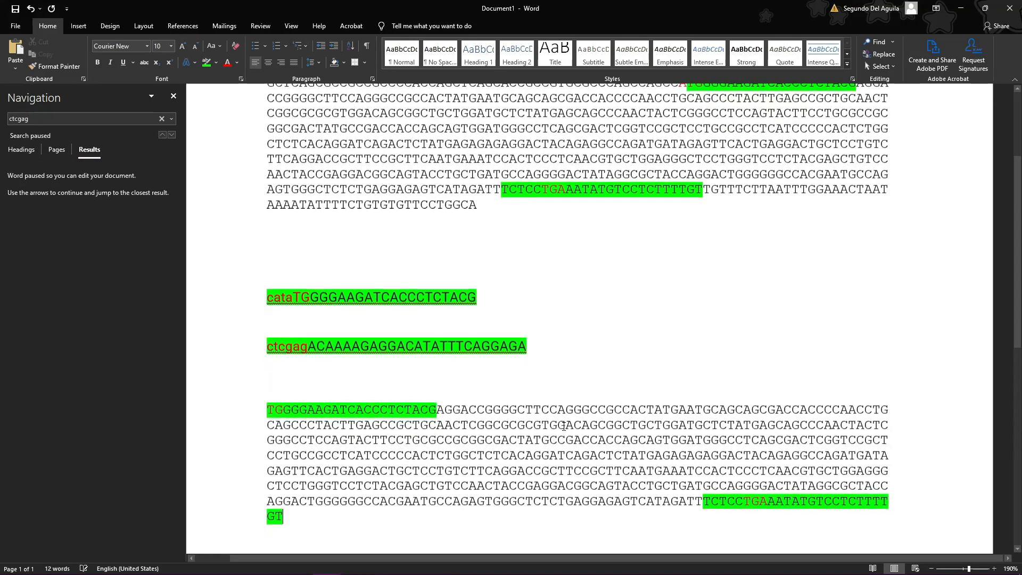
- Copy cata from the forward primer and insert it at the start of the pasted amplicon sequence
scroll(618, 136, "up", 3)
scroll(618, 136, "down", 3)
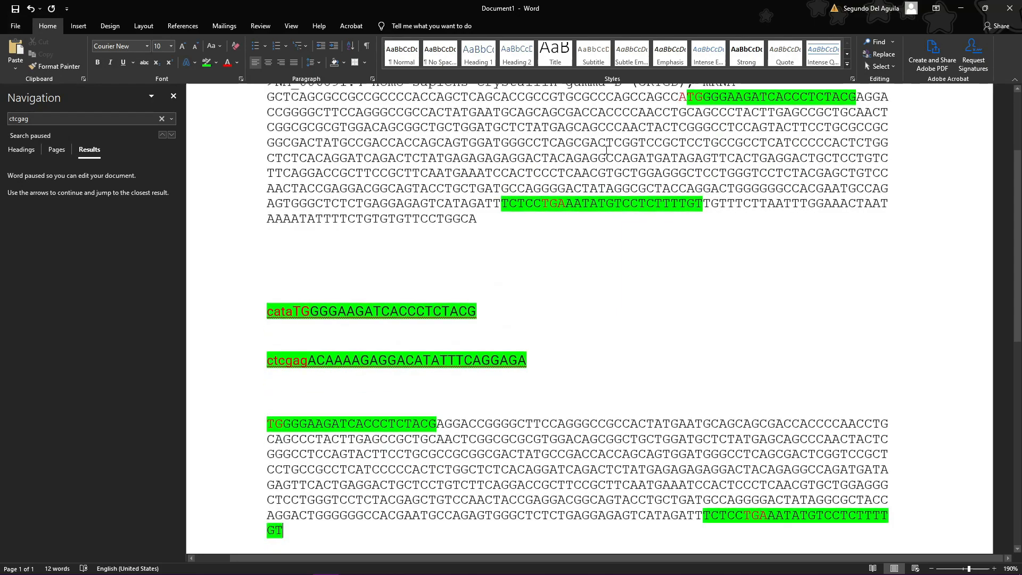
left_click_drag(268, 297, 309, 296)
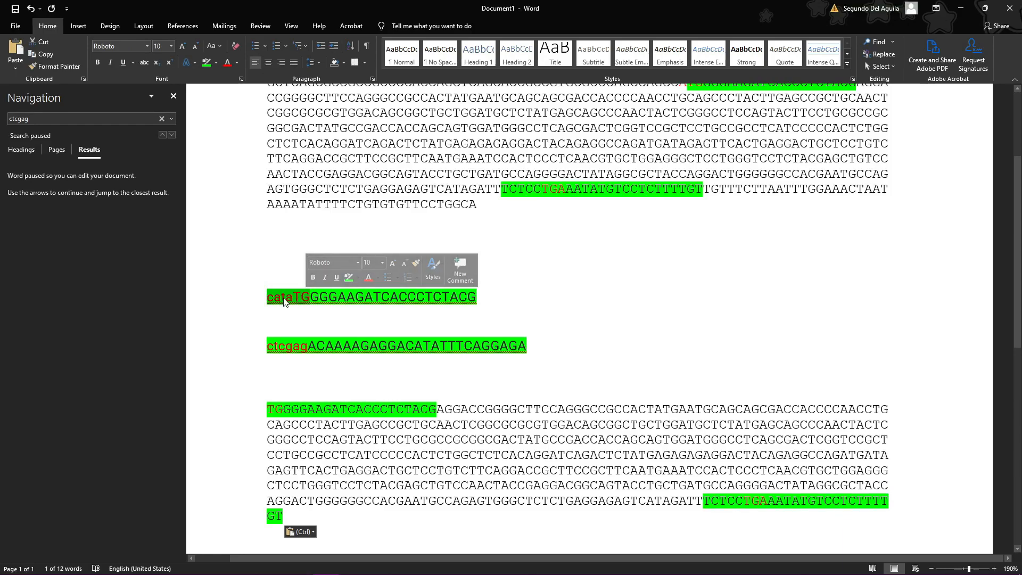
left_click(293, 297)
left_click_drag(293, 296, 268, 297)
key("ctrl+c")
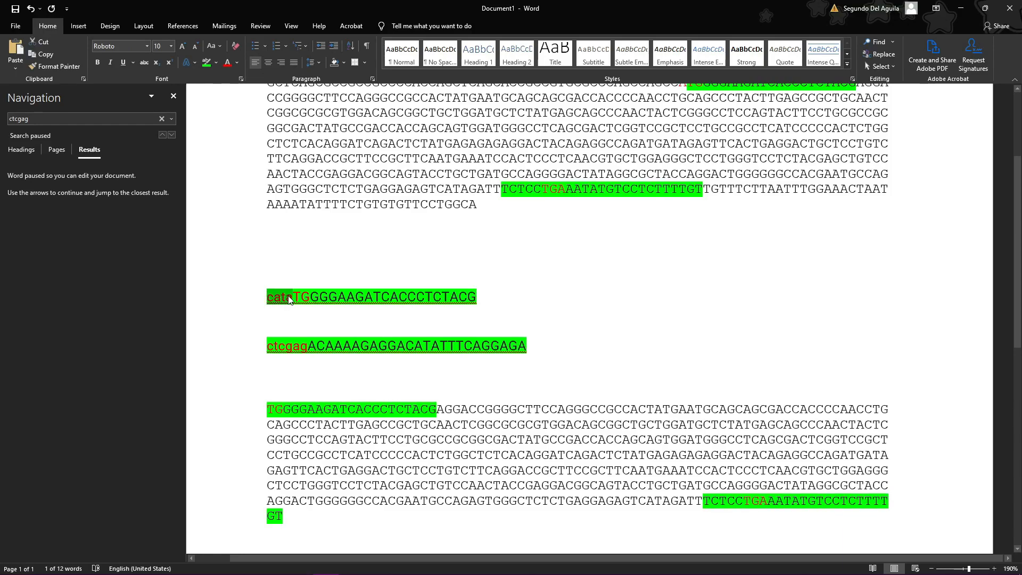
left_click(269, 399)
key("ctrl+v")
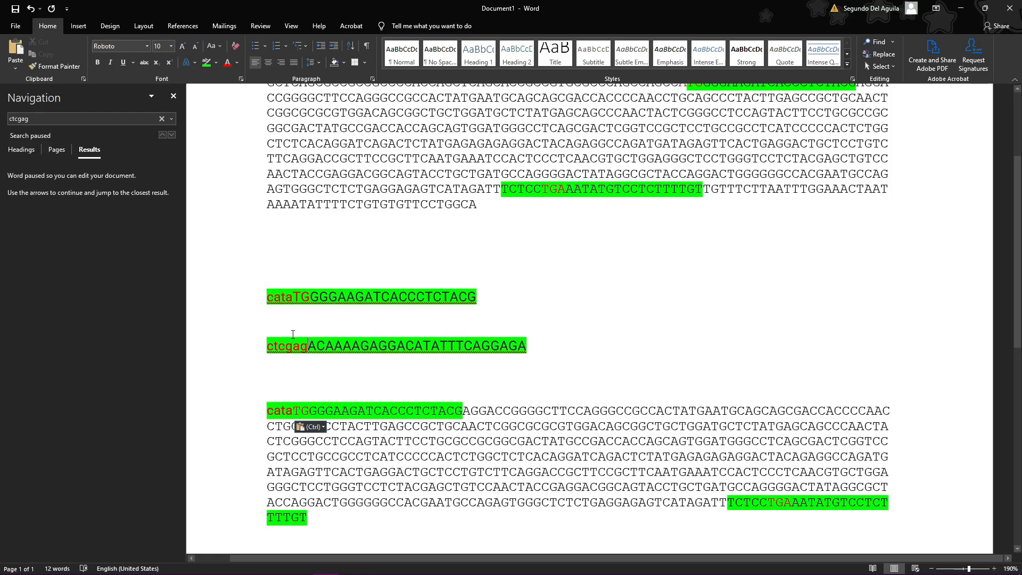
- Copy the full reverse primer, ctcgagACAAAAGAGGACATATTTCAGGAGA
left_click(311, 515)
left_click_drag(307, 346, 268, 346)
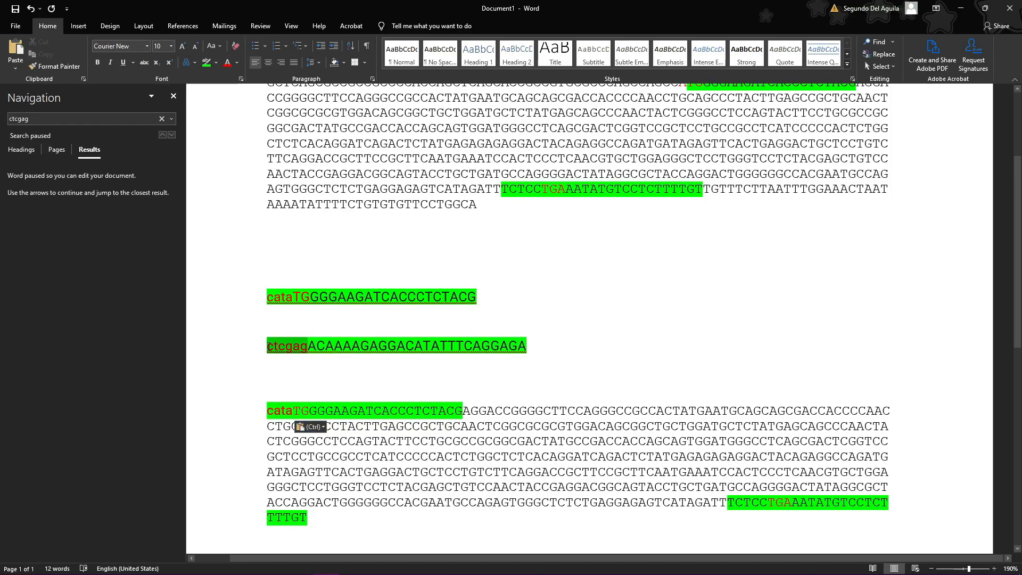
left_click(292, 348)
left_click_drag(267, 346, 541, 347)
key("ctrl+c")
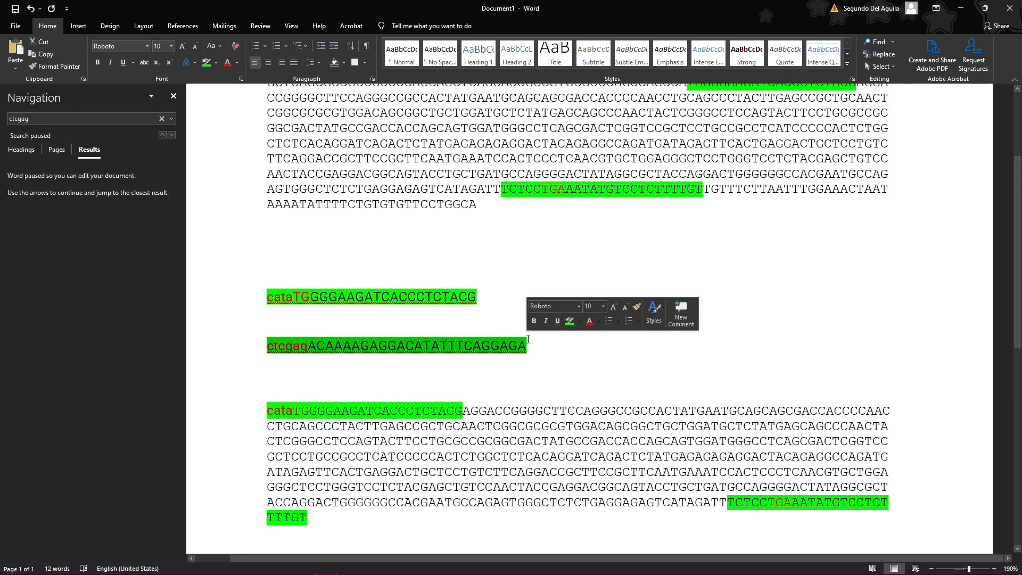
left_click(342, 520)
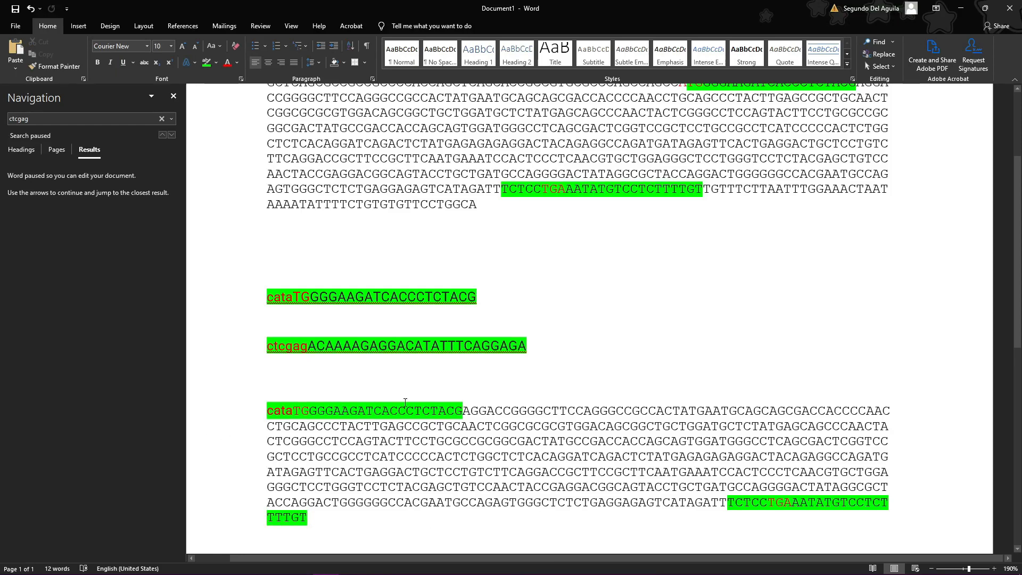
- Switch to the Reverse Complement tool in Chrome, replace its input with the copied reverse primer and generate the reverse complement
left_click_drag(532, 346, 293, 344)
key("alt+Tab")
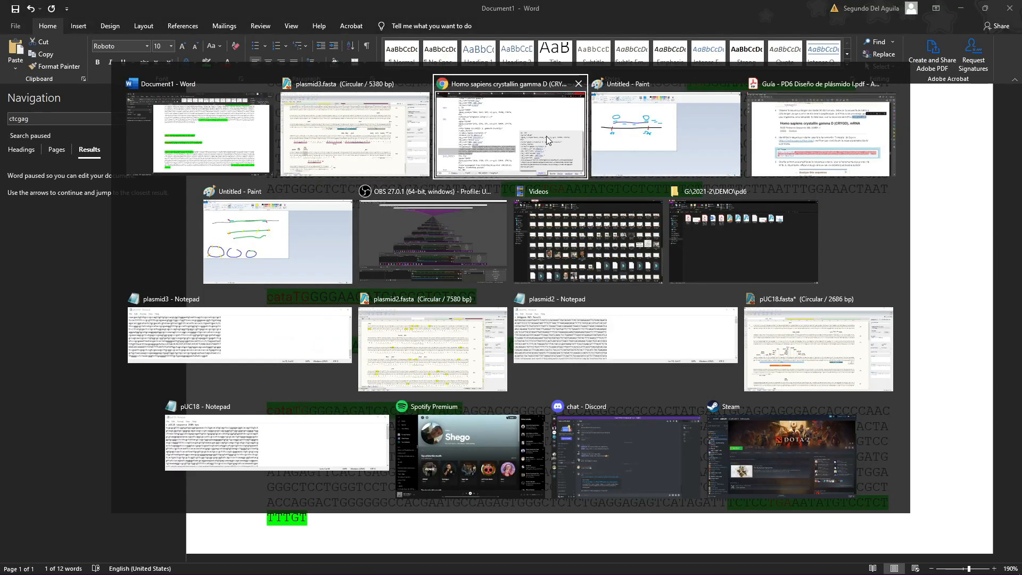
left_click(458, 126)
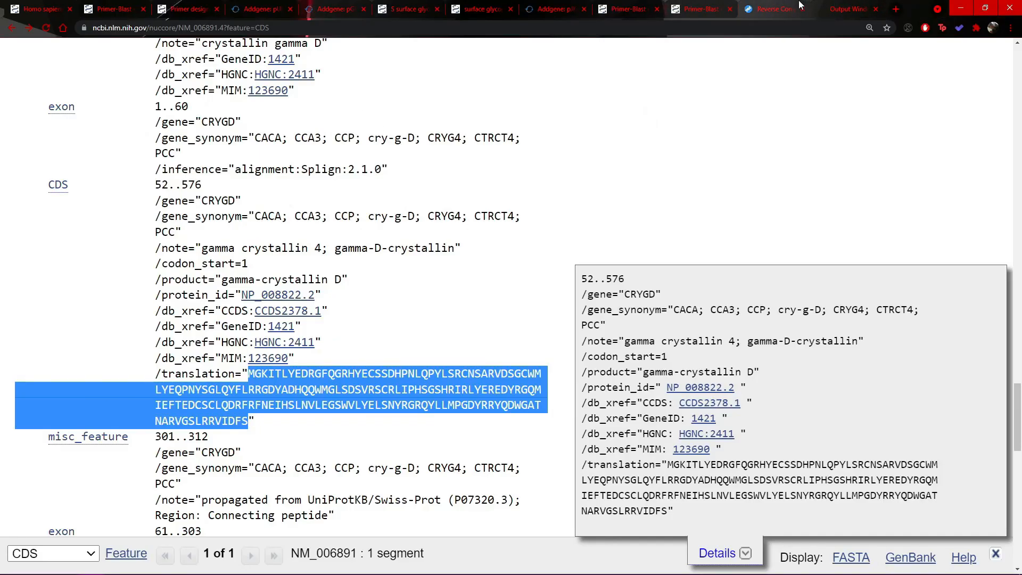
left_click(774, 9)
left_click(137, 184)
key("ctrl+a")
key("ctrl+v")
left_click(28, 217)
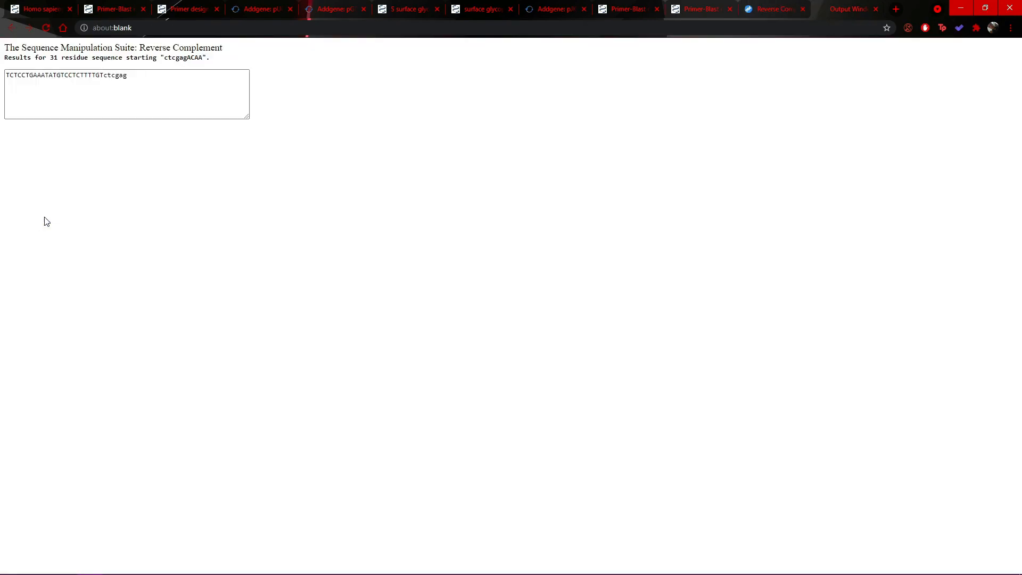
- Copy the generated reverse complement, return to the Word document and paste it on the line below the reverse primer
left_click_drag(137, 87, 6, 75)
key("ctrl+c")
key("alt+Tab")
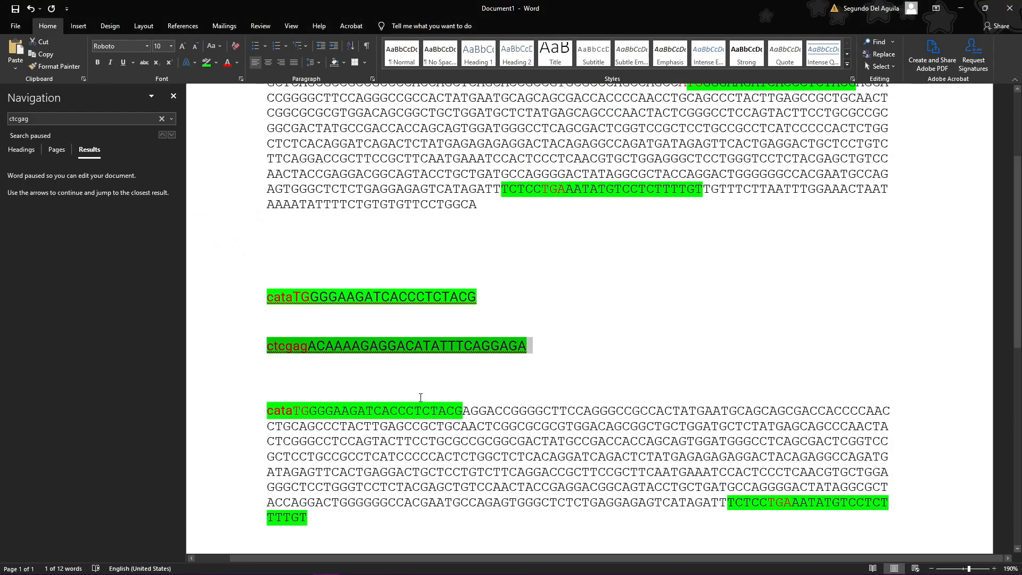
left_click(393, 368)
key("ctrl+v")
type("ctcgag")
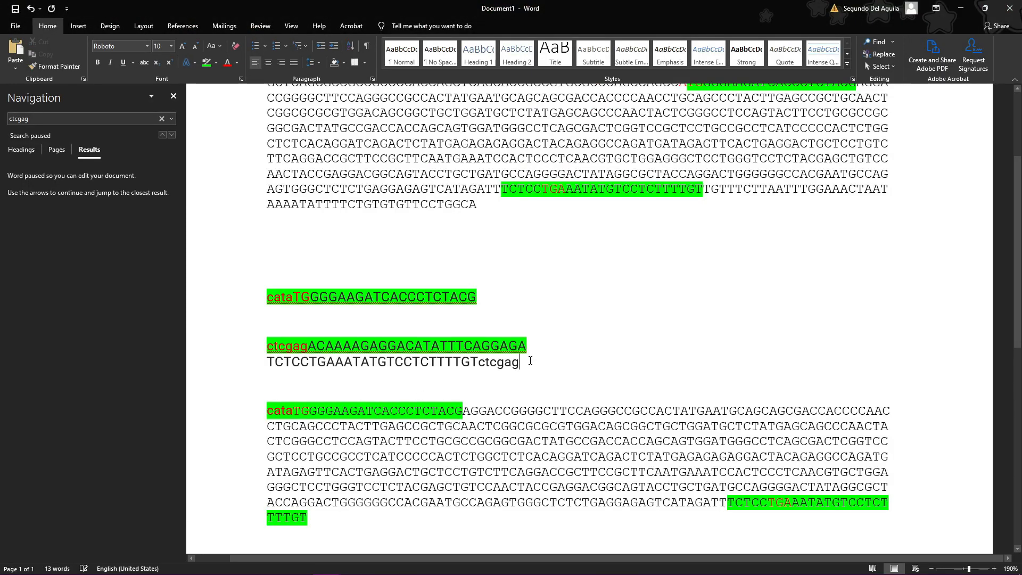
- Copy ctcgag from the end of the reverse-complement line and append it to the end of the amplicon sequence
scroll(516, 363, "down", 3)
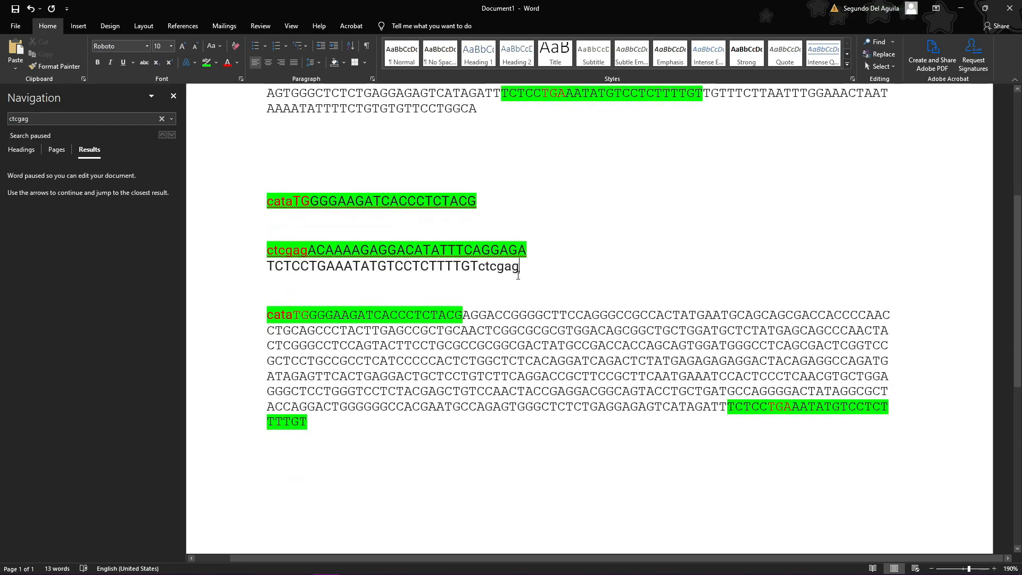
left_click(484, 266)
left_click_drag(477, 265, 519, 266)
key("ctrl+c")
left_click(346, 423)
key("ctrl+v")
- Format the ctcgag at the end of the amplicon with green highlighting and red text
left_click_drag(347, 423, 311, 422)
scroll(309, 415, "up", 2)
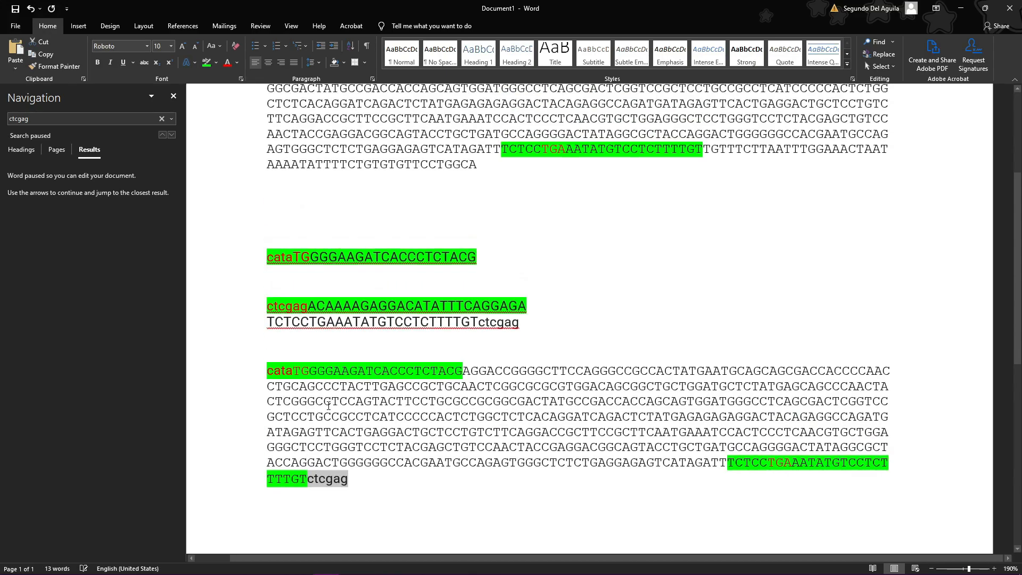
left_click(308, 411)
left_click_drag(350, 515, 308, 519)
left_click(206, 63)
left_click(227, 62)
key("ctrl+z")
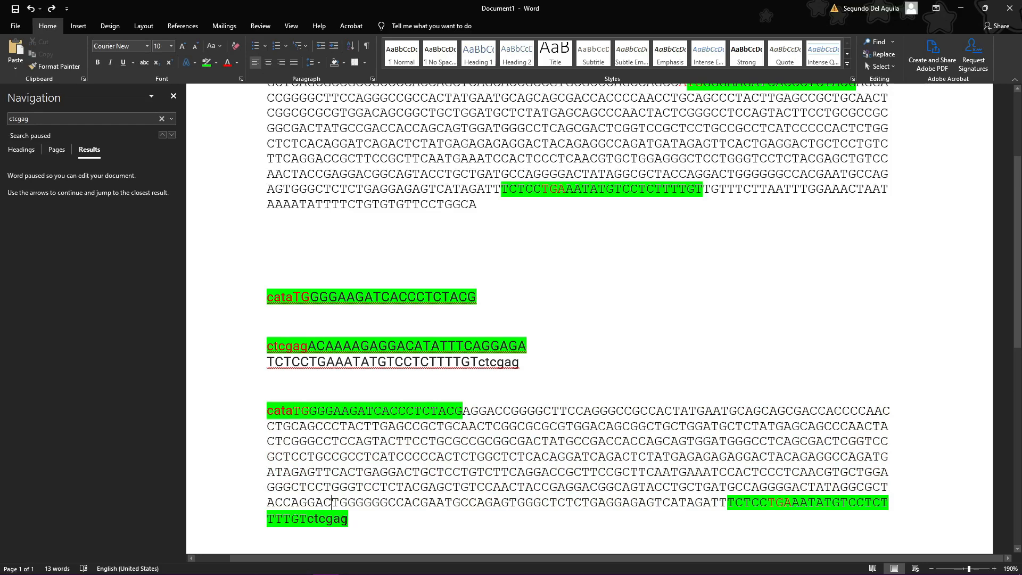
left_click_drag(349, 519, 308, 524)
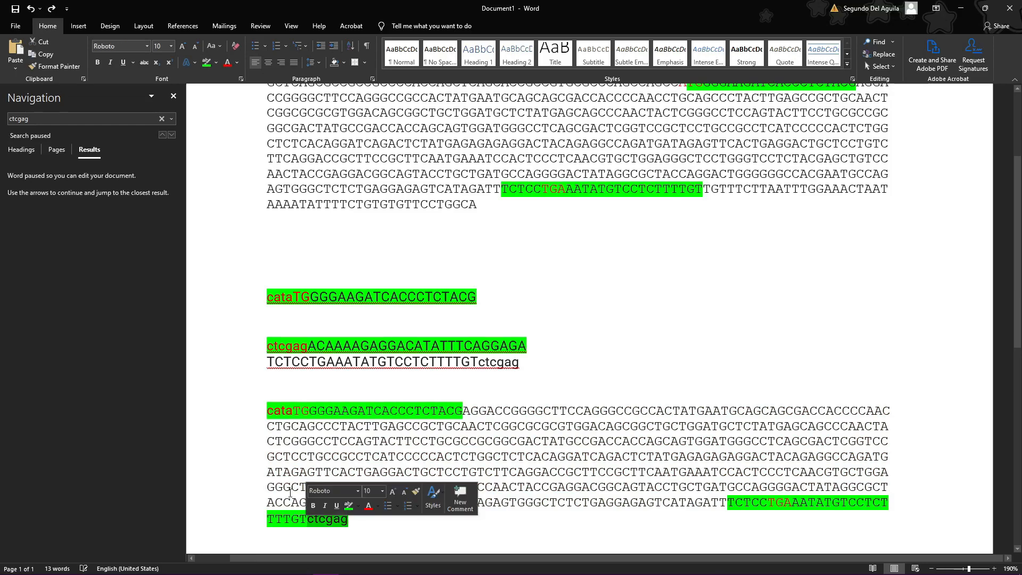
left_click(227, 62)
- Review the assembled amplicon, examining the cataTG site at its start and the ctcgag site at its end
scroll(346, 420, "down", 2)
scroll(349, 415, "up", 1)
left_click_drag(349, 470, 265, 363)
left_click(264, 360)
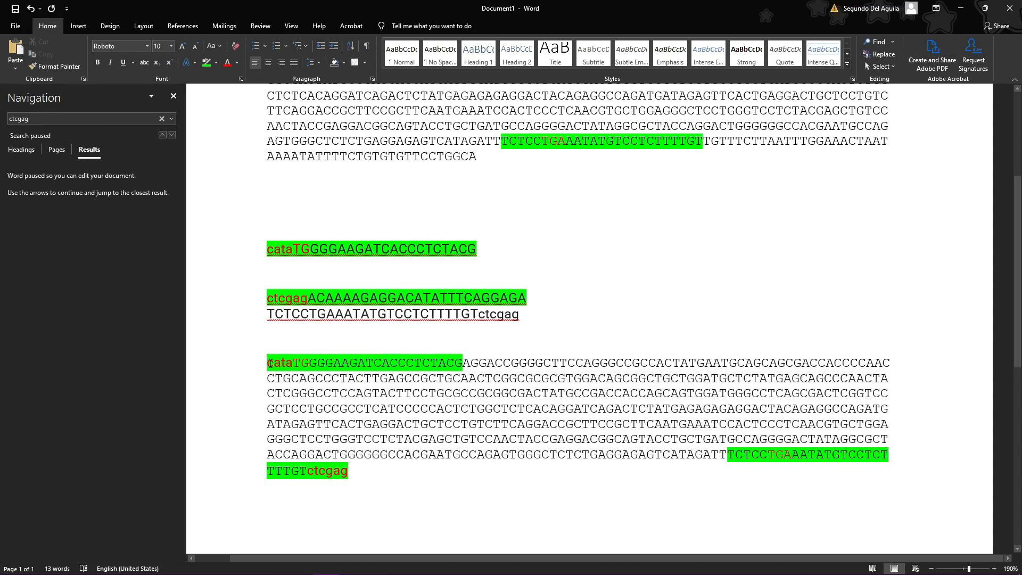
left_click(316, 369, "shift")
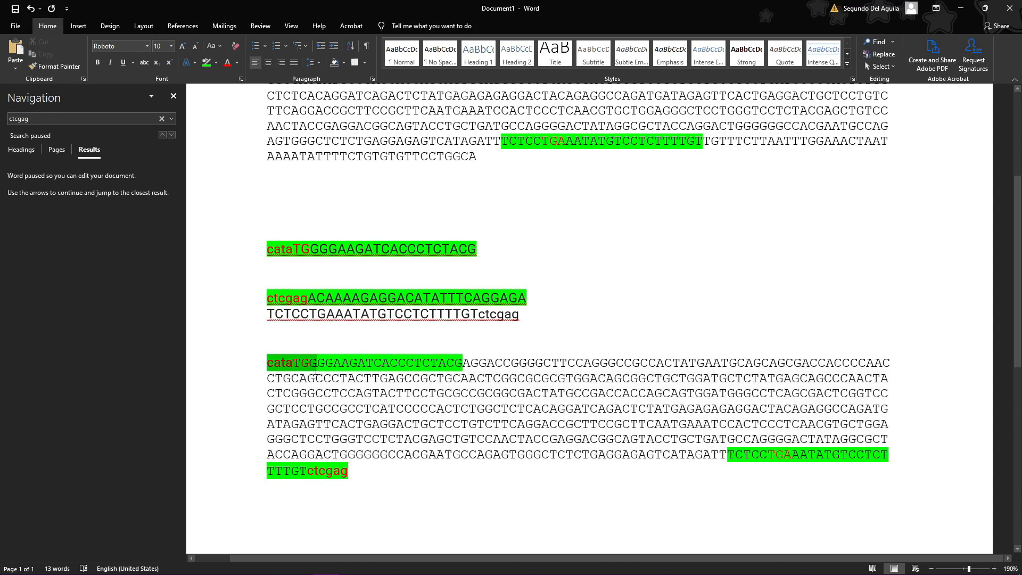
left_click(308, 366, "shift")
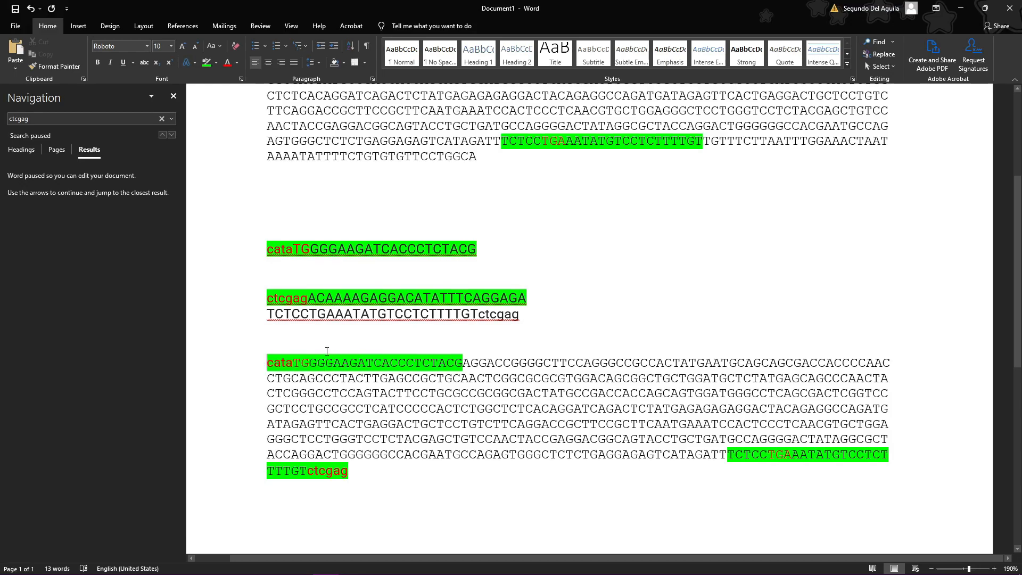
left_click_drag(348, 471, 307, 468)
left_click(307, 468)
mouse_move(268, 365)
left_mouse_down()
mouse_move(351, 471)
mouse_move(267, 363)
left_mouse_up()
left_click(349, 471)
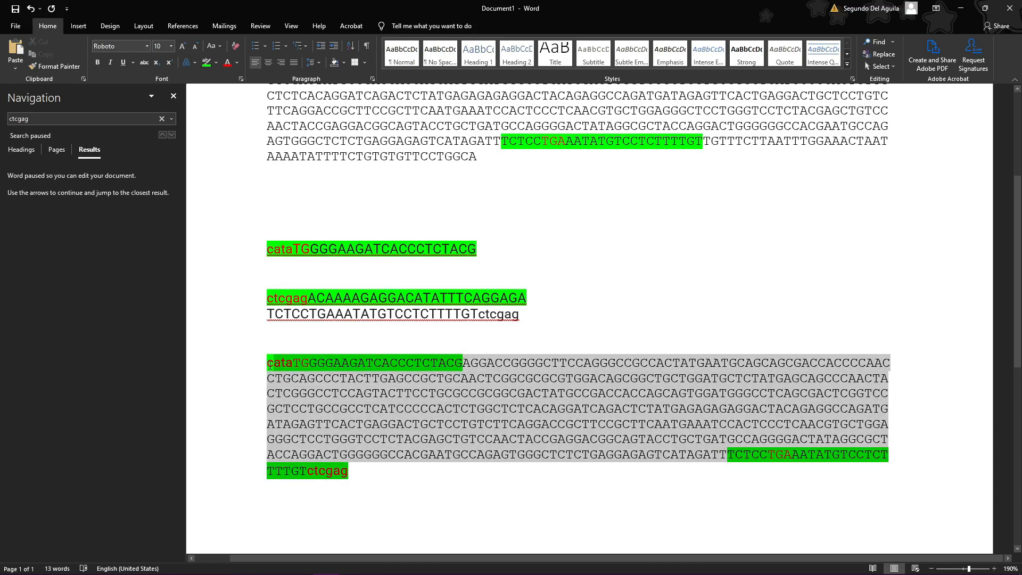
- Check the cloning sketch in Paint, then return to Word and examine the cataTG site at the start of the amplicon
key("super+Tab")
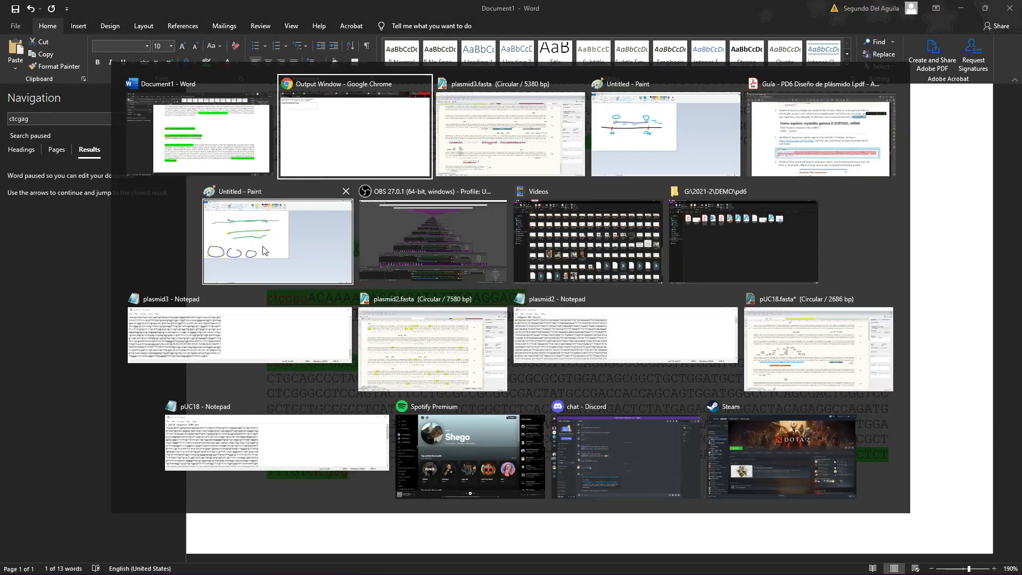
left_click(291, 244)
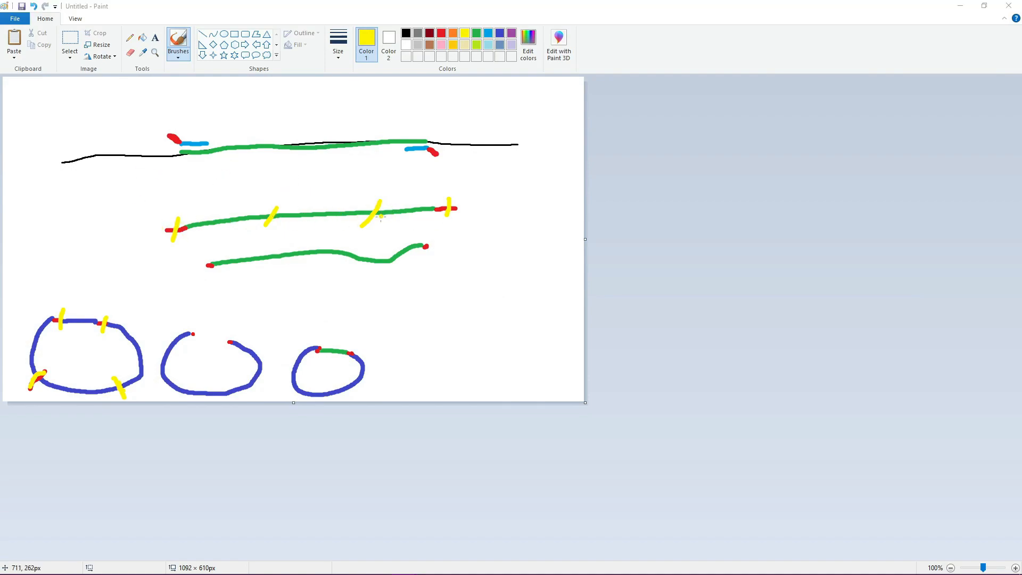
key("alt+Tab")
left_click(395, 468)
scroll(396, 468, "down", 2)
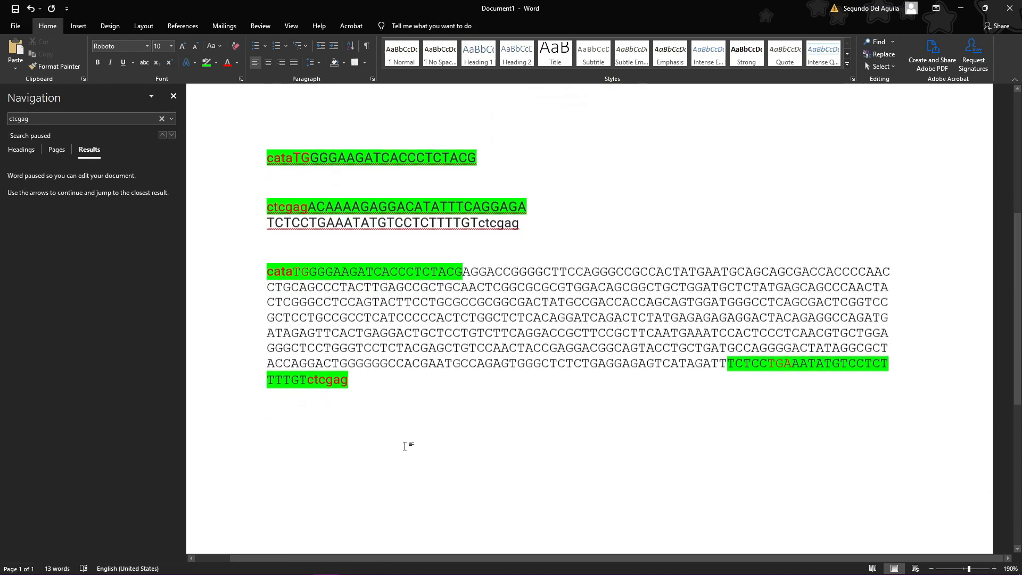
scroll(395, 397, "up", 3)
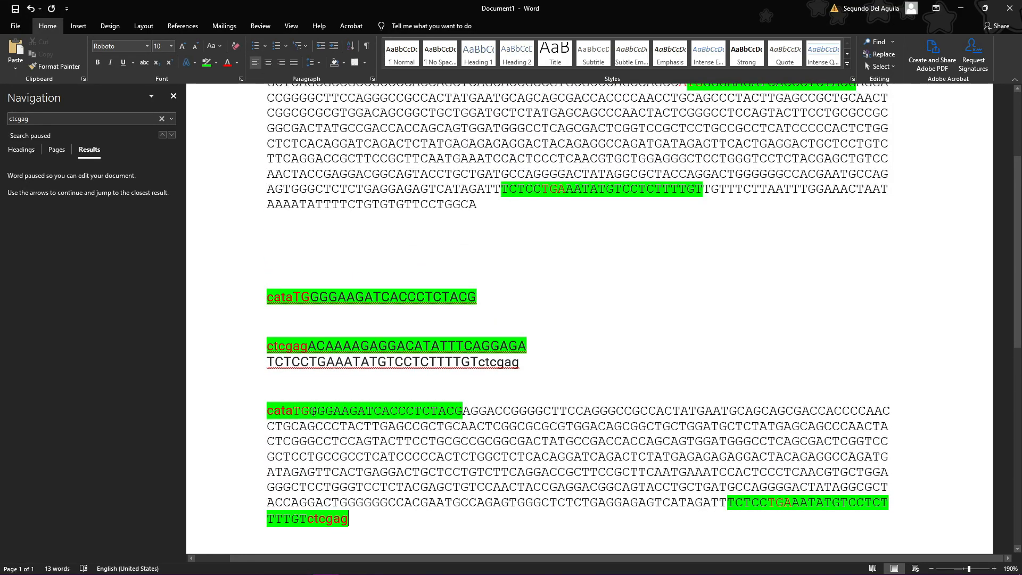
scroll(317, 407, "down", 1)
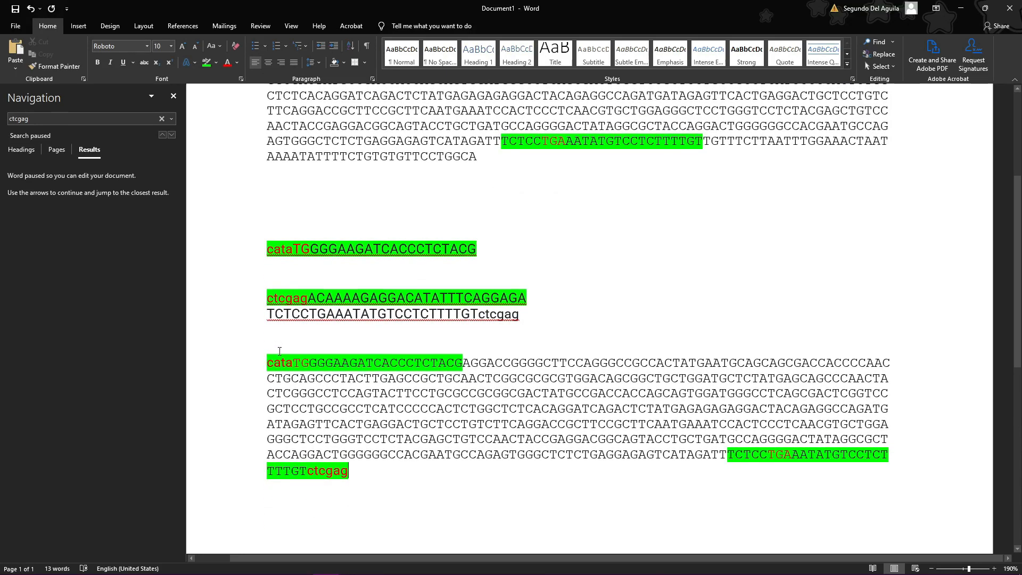
left_click_drag(268, 361, 310, 362)
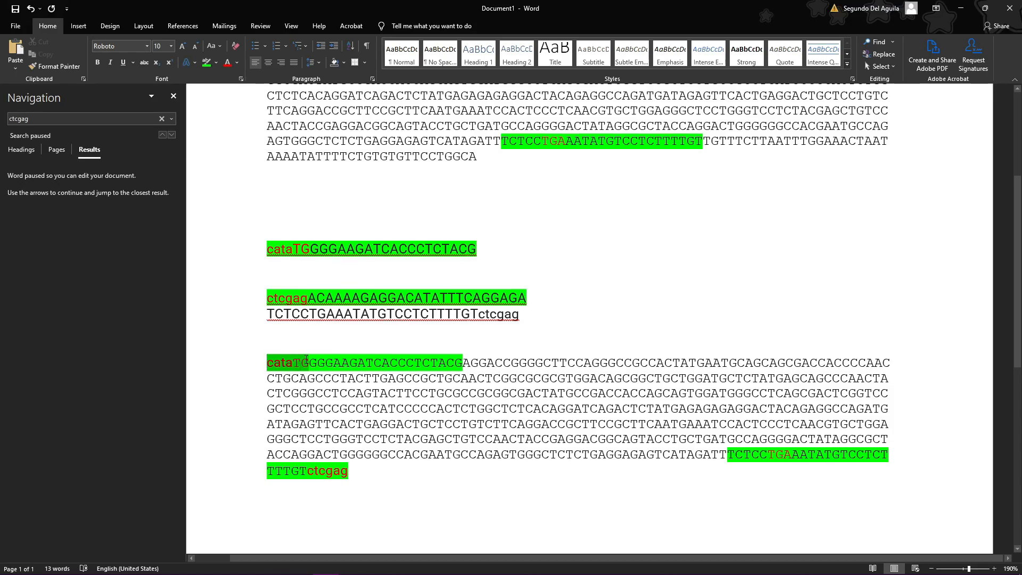
left_click(288, 359)
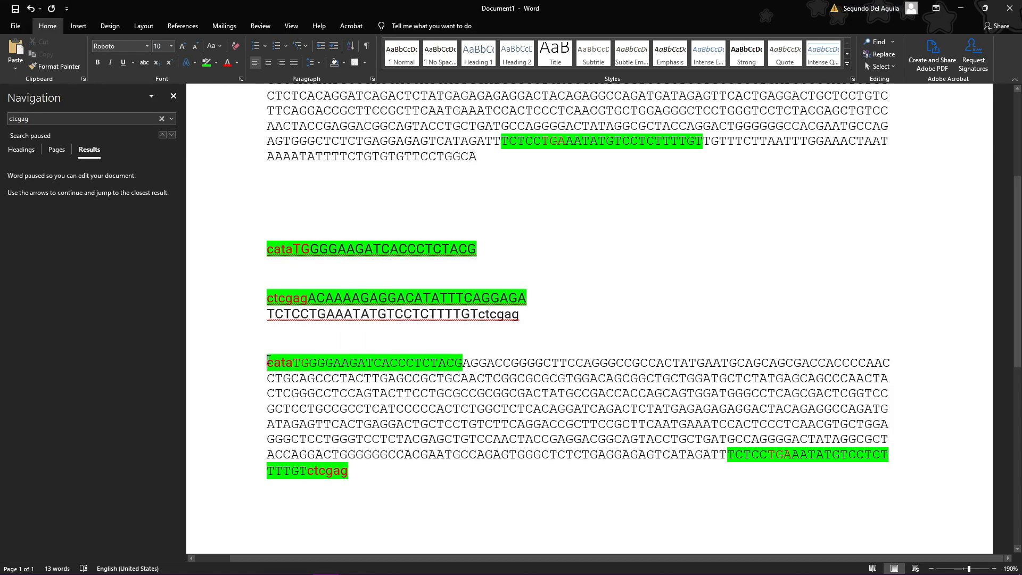
left_click_drag(268, 360, 311, 362)
left_click(270, 364)
type("AAT")
key("BackSpace")
key("BackSpace")
key("BackSpace")
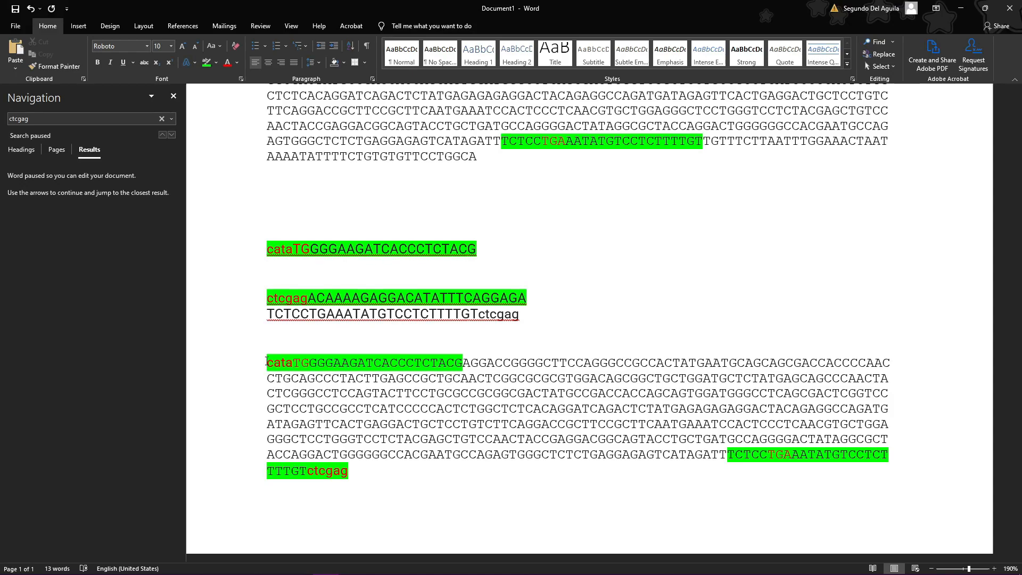
- Insert AATA before cata at the start of the amplicon and copy it to the start of the forward primer
type("AAT")
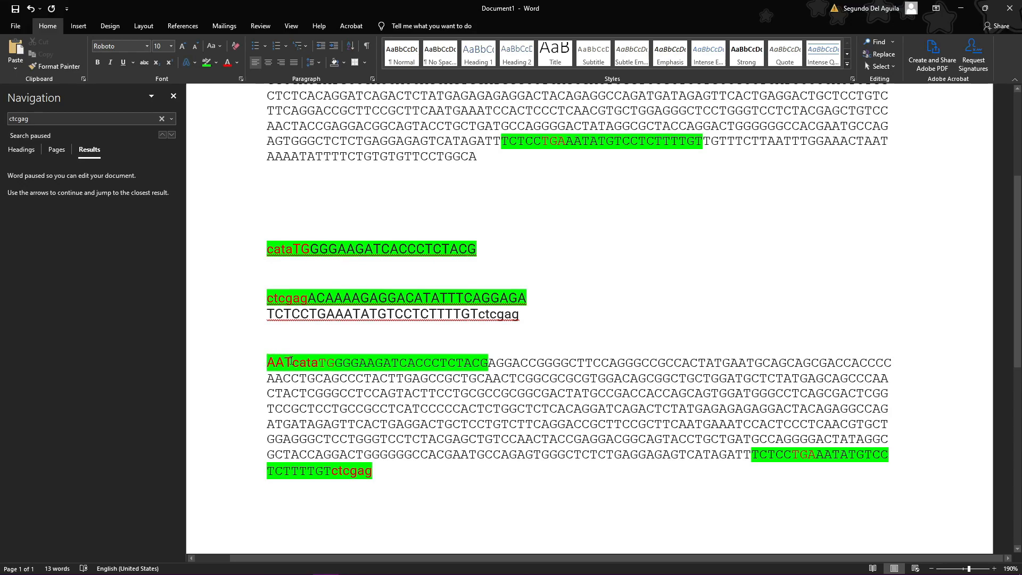
type("A")
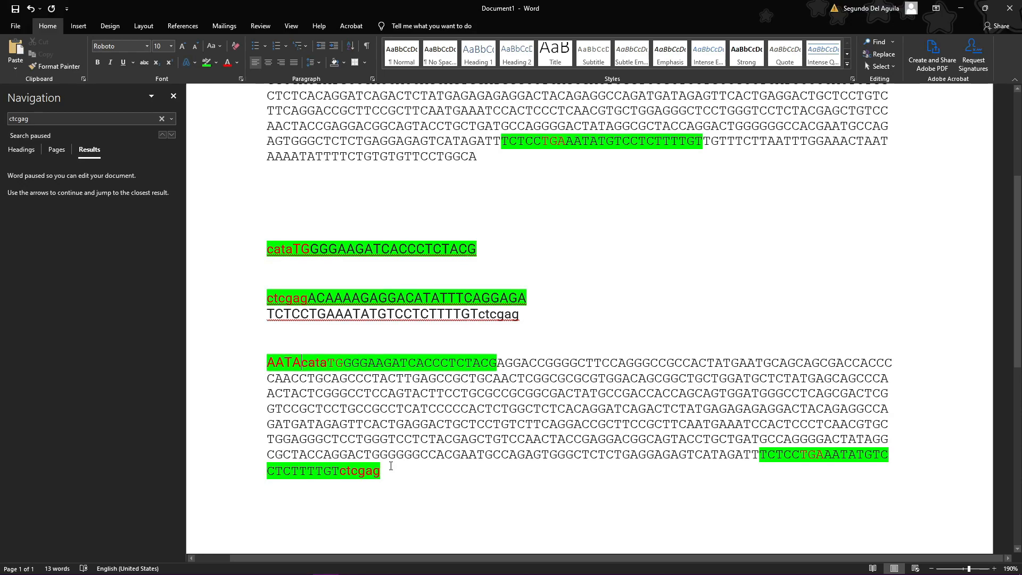
left_click_drag(267, 362, 301, 363)
key("ctrl+c")
left_click(269, 250)
key("ctrl+v")
left_click_drag(268, 249, 509, 256)
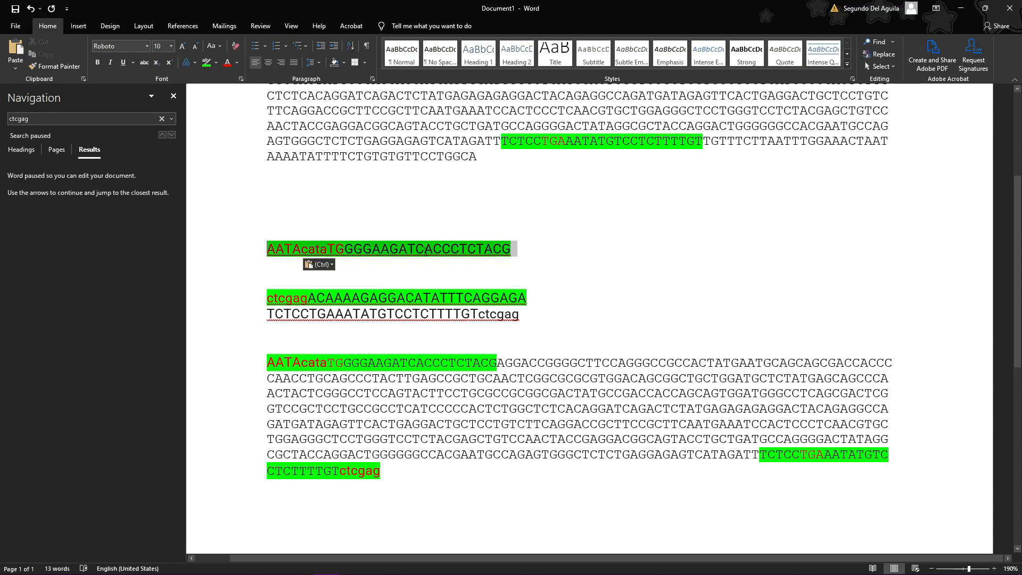
left_click(512, 250)
- Insert AATA before ctcgag at the start of the reverse primer
left_click(268, 299)
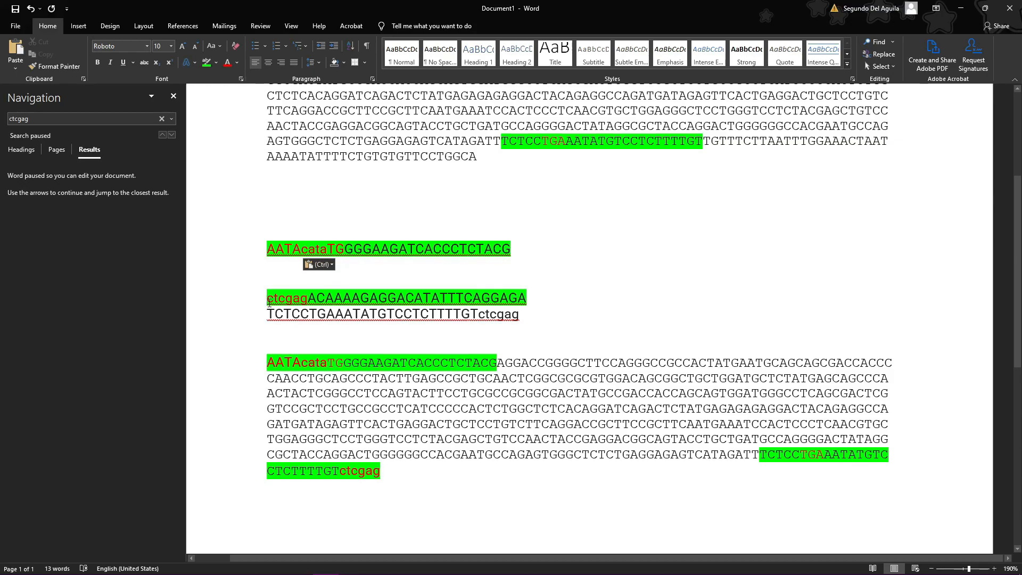
type("AA")
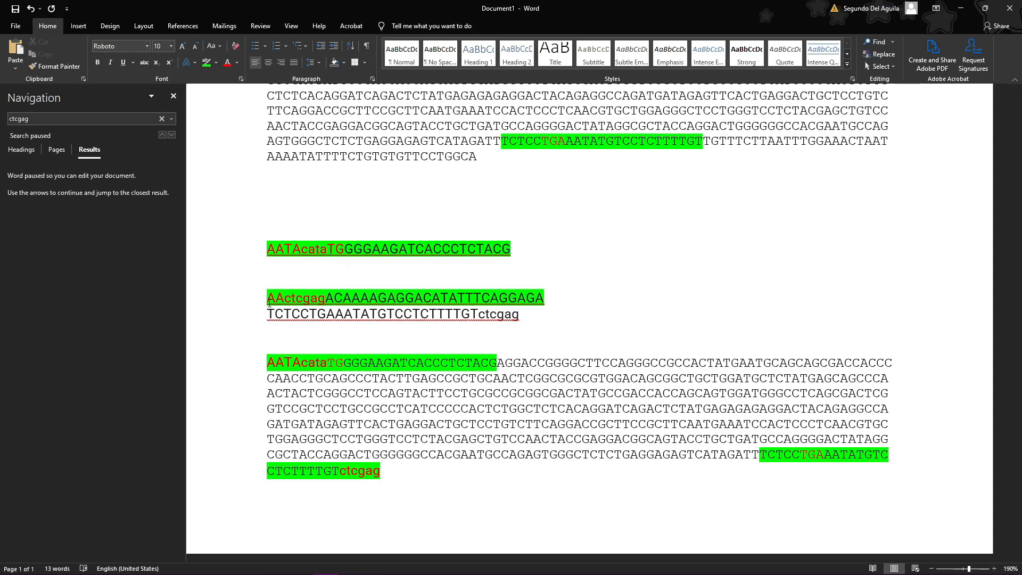
key("BackSpace")
key("BackSpace")
type("AAT")
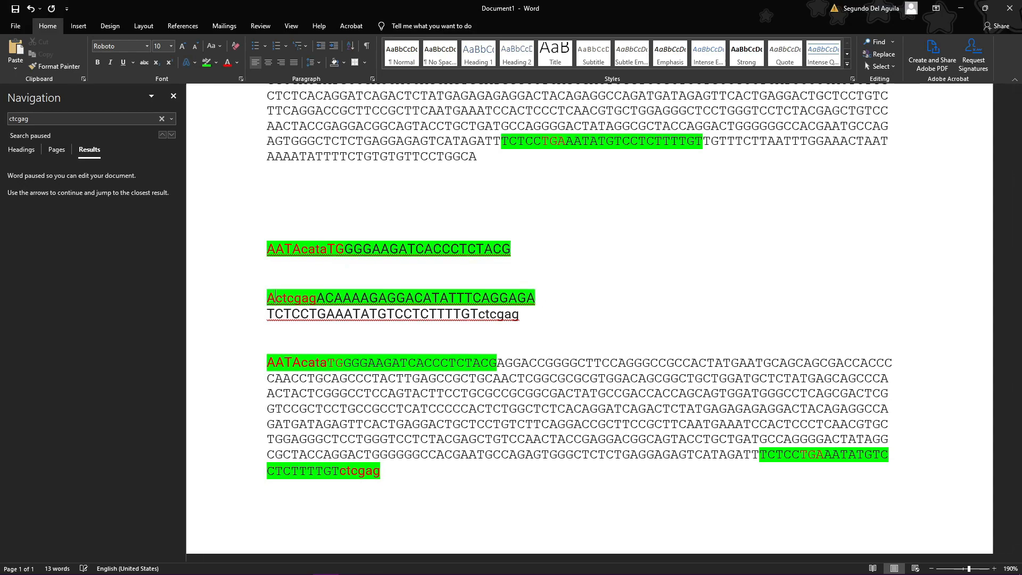
type("A")
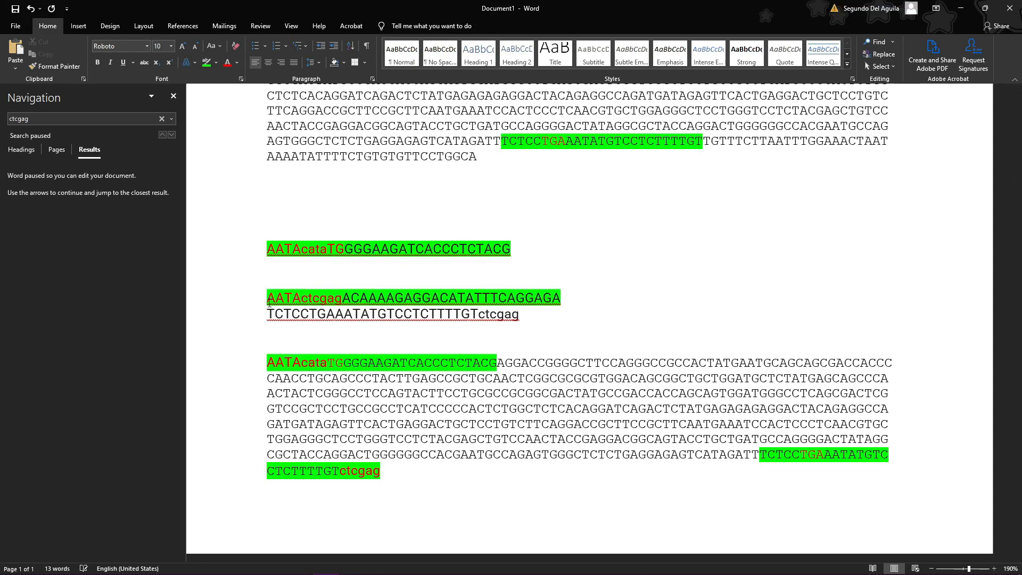
left_click(246, 280)
left_click_drag(265, 298, 297, 298)
left_click(299, 298)
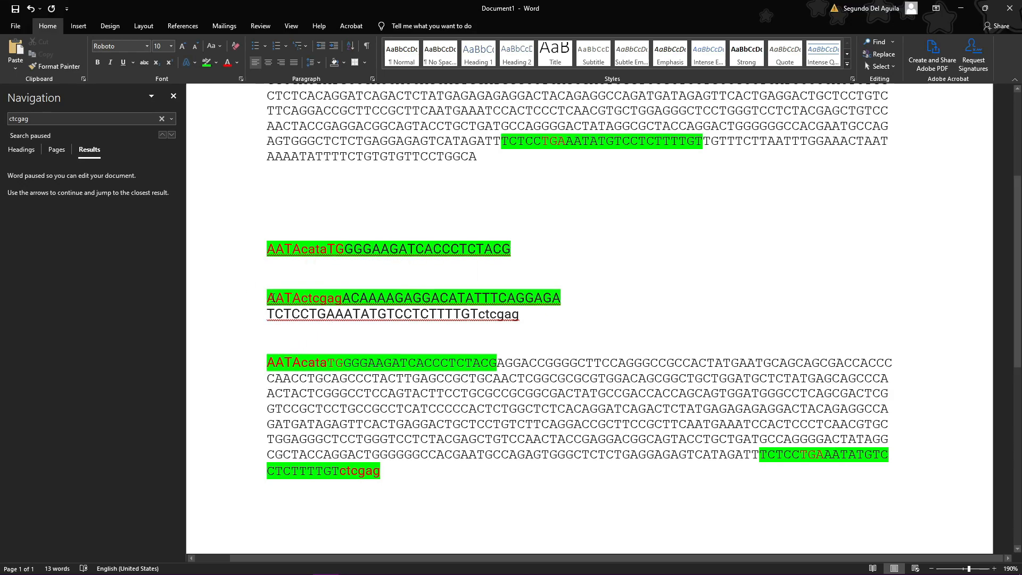
left_click_drag(300, 298, 266, 299)
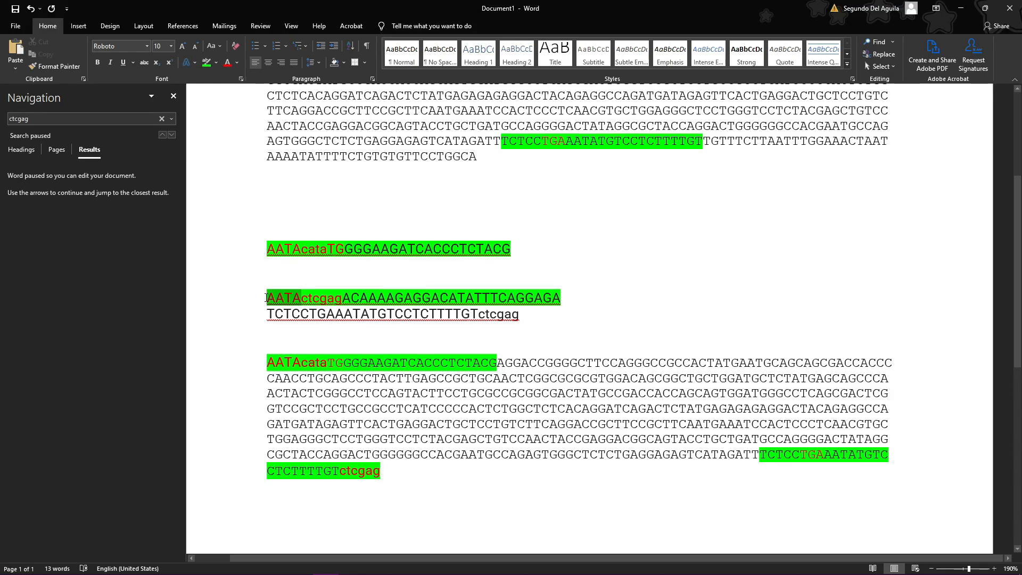
left_click(395, 478)
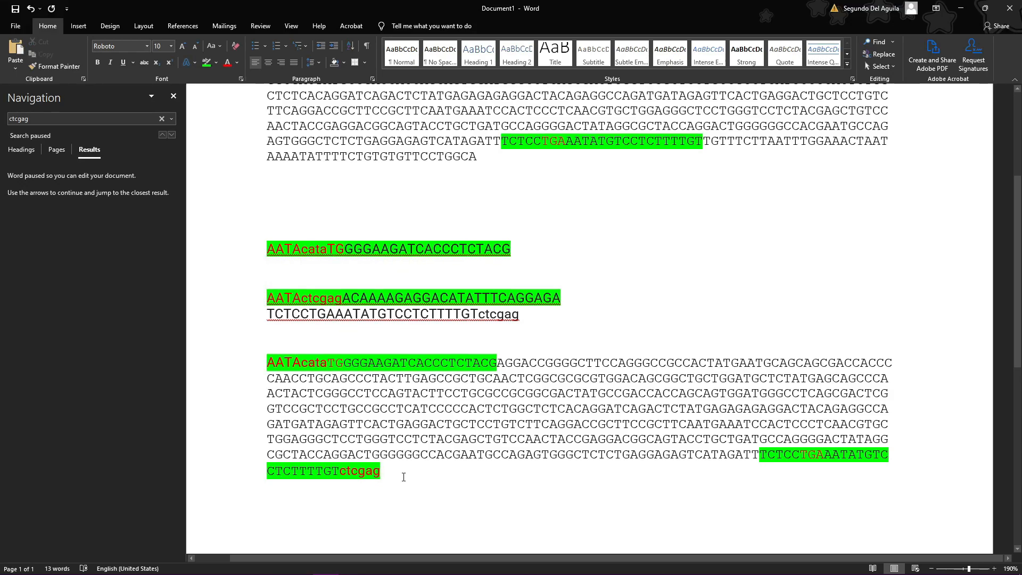
- Copy the extended reverse primer, replace the Reverse Complement tool's input in Chrome with it and generate the reverse complement
left_click_drag(266, 292, 624, 301)
key("ctrl+c")
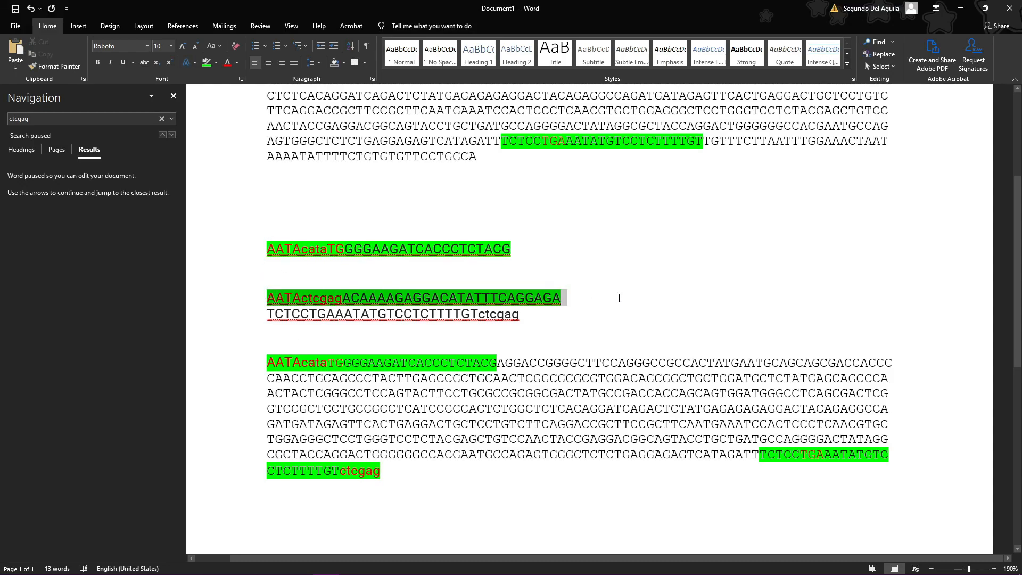
key("alt+Tab")
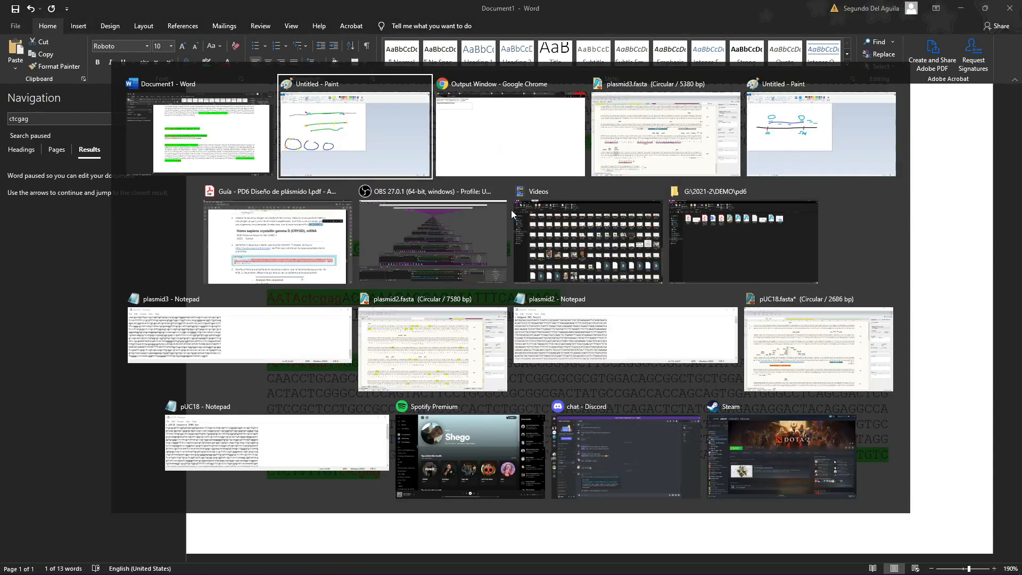
left_click(491, 146)
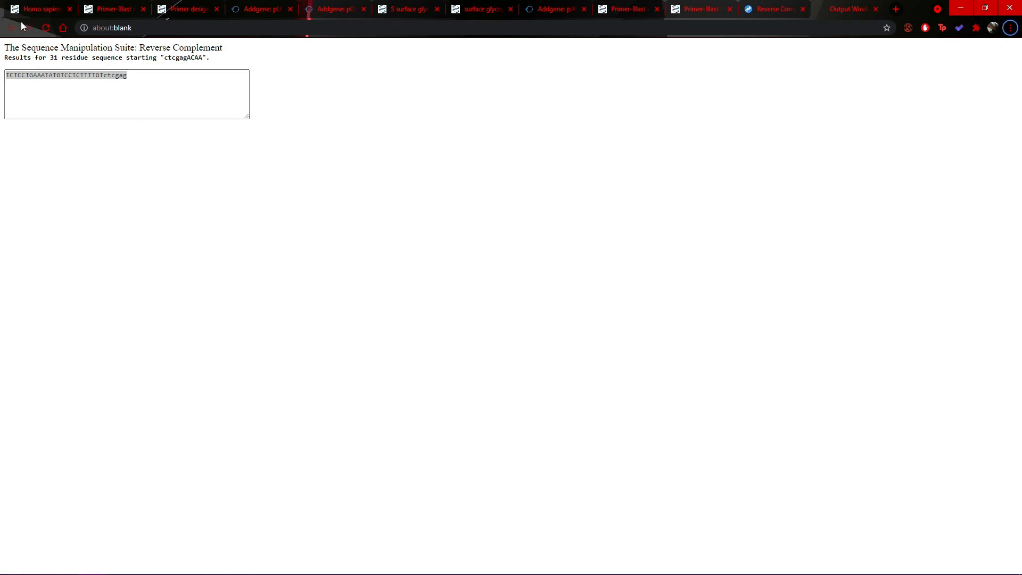
left_click(773, 9)
left_click_drag(160, 181, 1, 180)
key("ctrl+v")
left_click(41, 218)
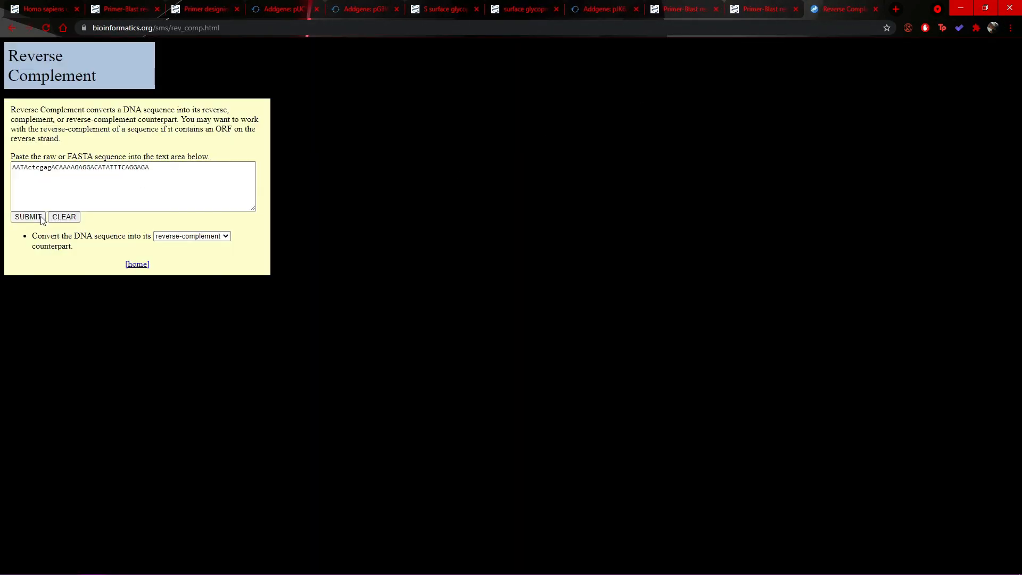
- Copy the new reverse complement and paste it in Word over the previous one below the reverse primer
left_click_drag(159, 80, 2, 64)
key("ctrl+c")
key("alt+Tab")
left_click_drag(523, 315, 272, 313)
key("BackSpace")
key("ctrl+v")
- Copy TATT from the end of the reverse-complement line and append it after ctcgag at the end of the amplicon
left_click_drag(552, 314, 518, 316)
key("ctrl+c")
left_click(394, 468)
key("ctrl+v")
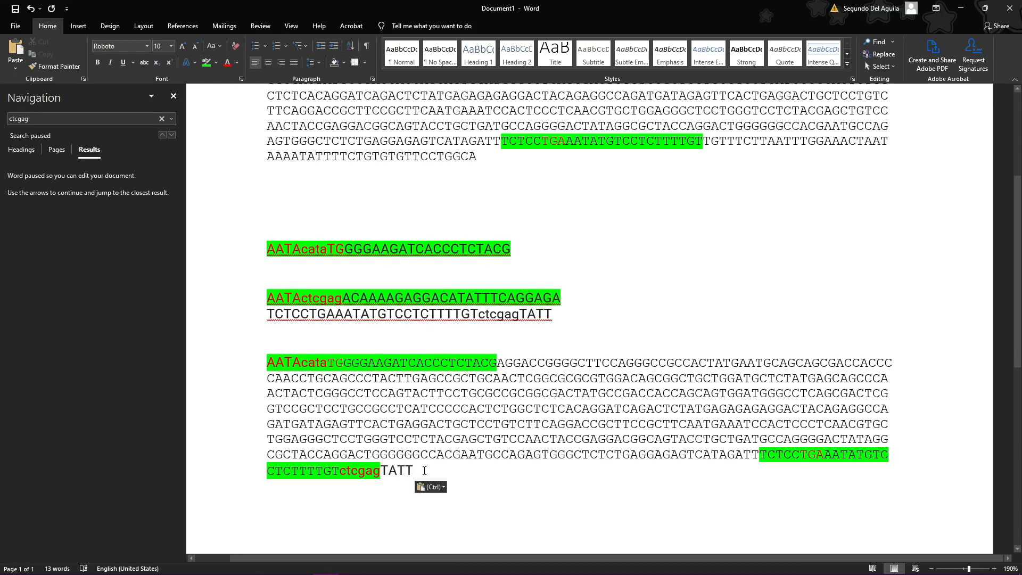
left_click_drag(415, 471, 390, 457)
left_click(388, 456)
- Review the complete forward and reverse primers and the source CRYGD mRNA above them
left_click_drag(570, 292, 264, 291)
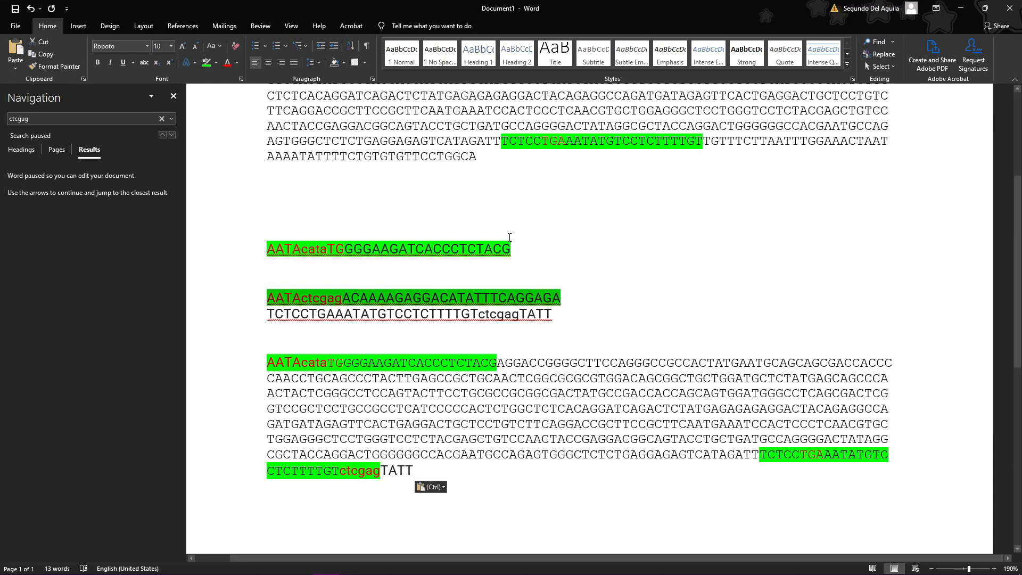
left_click(510, 236)
left_click_drag(516, 246, 237, 243)
left_click_drag(565, 298, 286, 295)
double_click(286, 296)
scroll(323, 334, "up", 3)
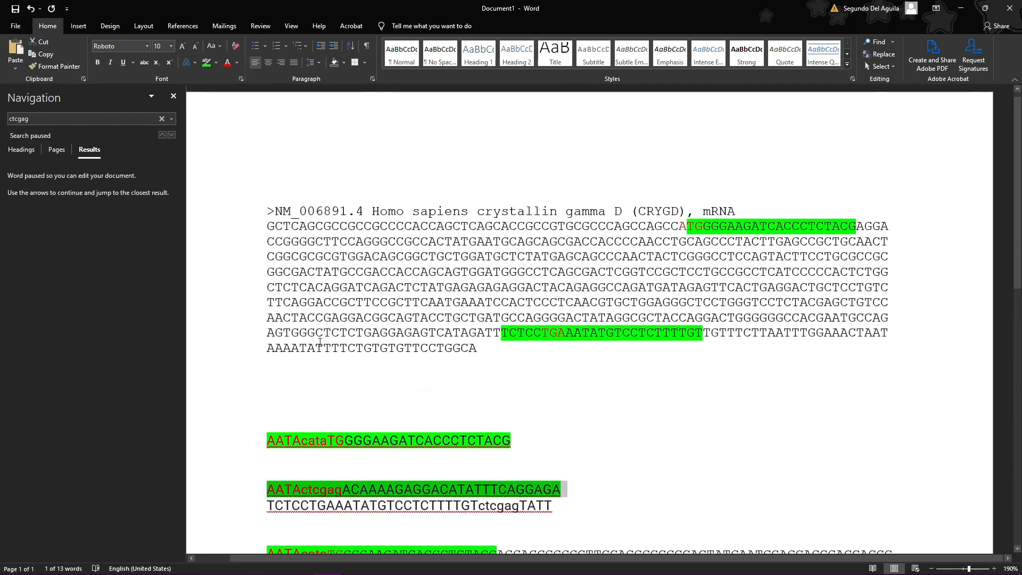
- Select the complete amplicon sequence in Word and check it against the cloning sketch in Paint
left_click(281, 443)
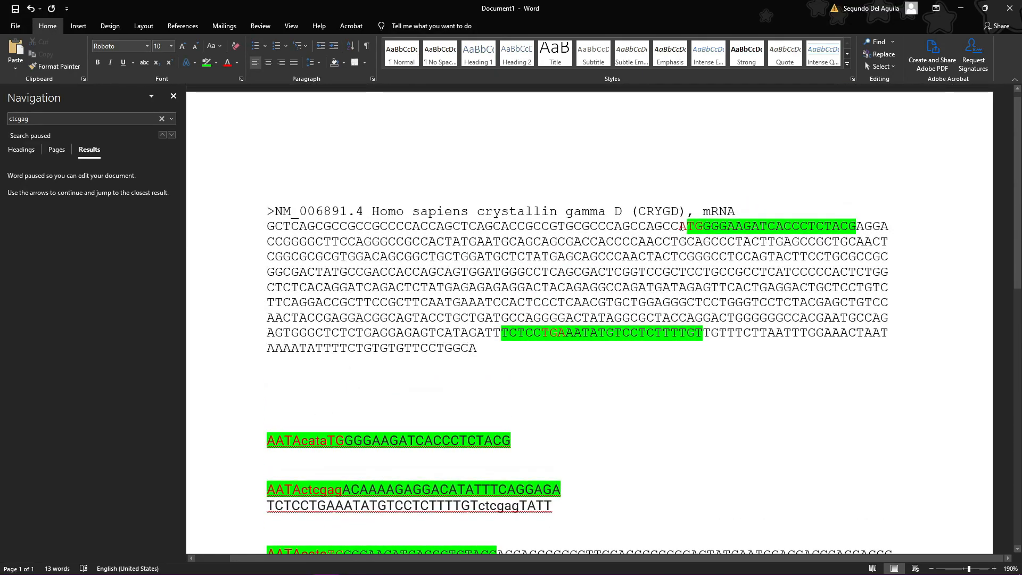
scroll(669, 273, "down", 4)
left_click(424, 371)
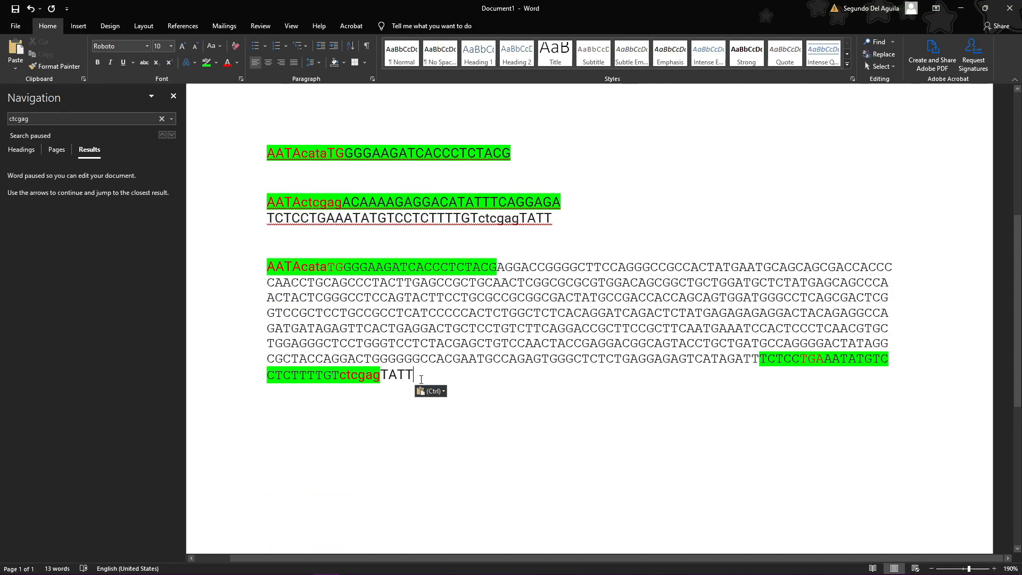
left_click_drag(421, 379, 254, 269)
key("alt+Tab")
key("alt+Tab")
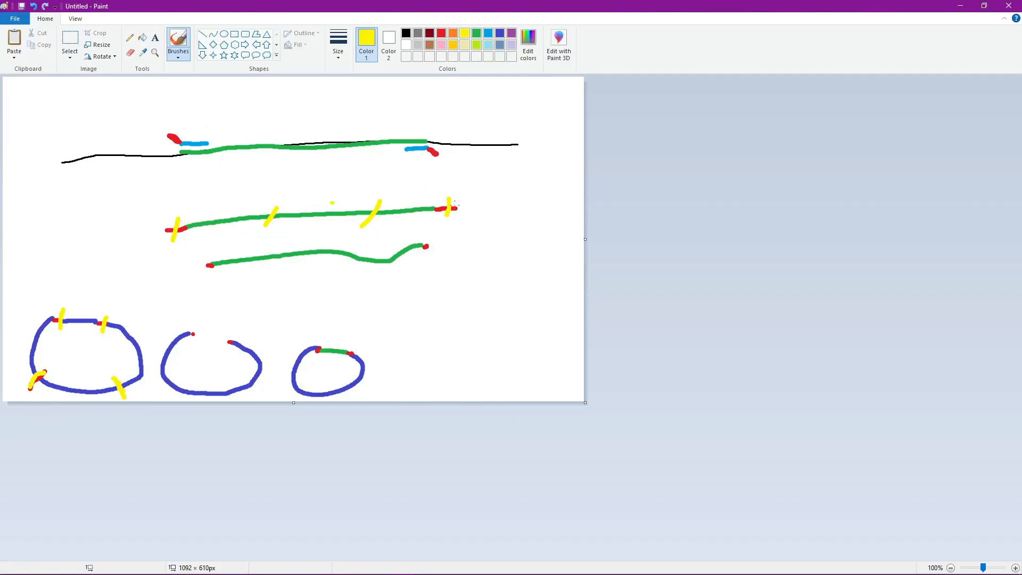
key("alt+Tab")
- Examine the amplicon's two end regions in Word, focusing on the cata and ctcgag restriction sites and the AATA and TATT overhangs
left_click(412, 374)
mouse_move(413, 373)
left_mouse_down()
mouse_move(333, 327)
mouse_move(303, 266)
mouse_move(343, 266)
left_mouse_up()
left_click(307, 267)
left_click(335, 266)
left_click_drag(340, 375, 380, 375)
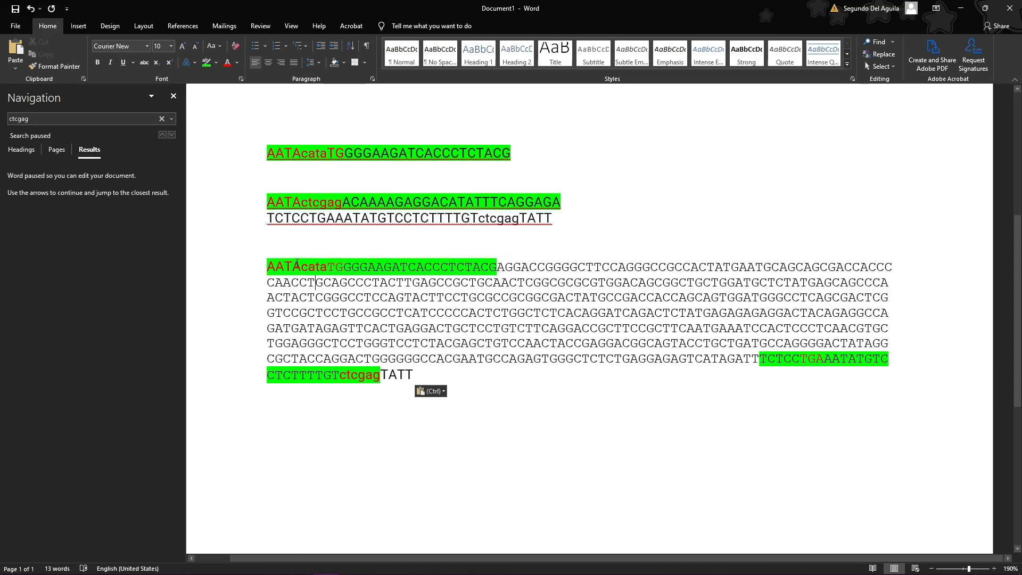
left_click_drag(267, 266, 296, 267)
left_click(296, 269)
scroll(442, 370, "down", 3)
scroll(491, 330, "up", 3)
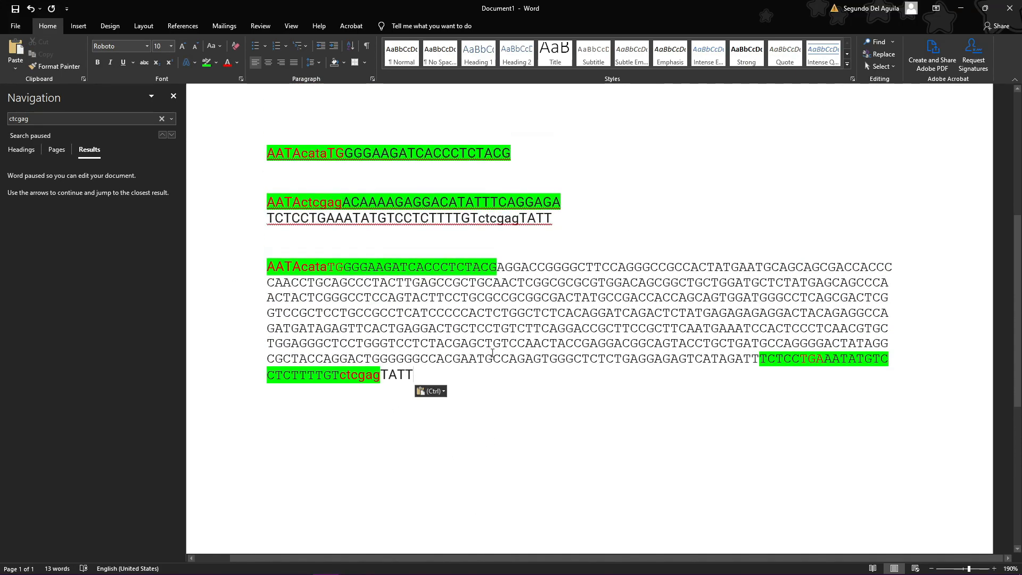
- Switch to plasmid3.fasta in SnapGene and annotate the CATATG NdeI site at 5139..5144 as a magenta feature named "primer corte"
key("alt+Tab")
key("alt+Tab")
key("alt+Tab")
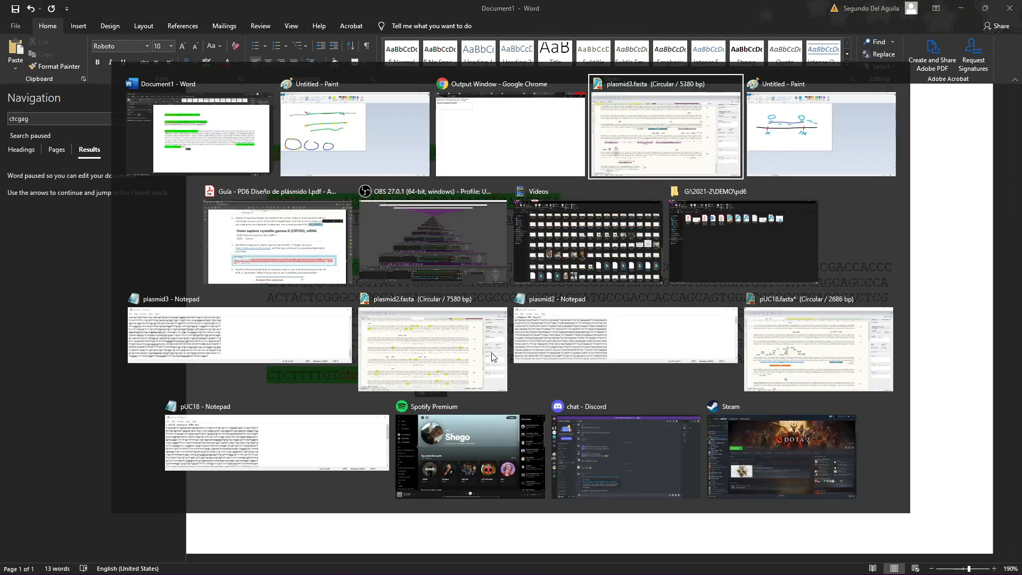
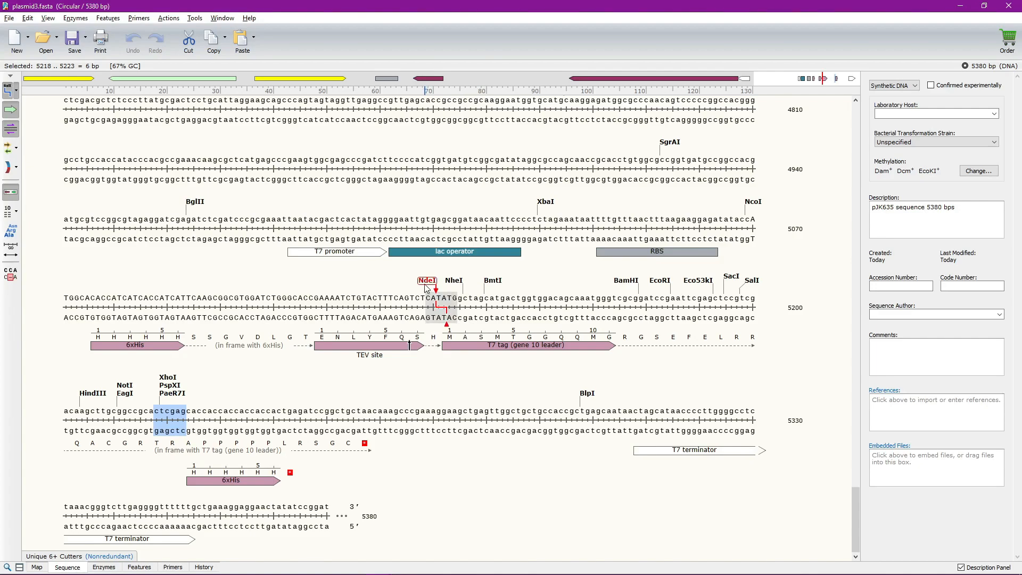
left_click_drag(425, 298, 456, 299)
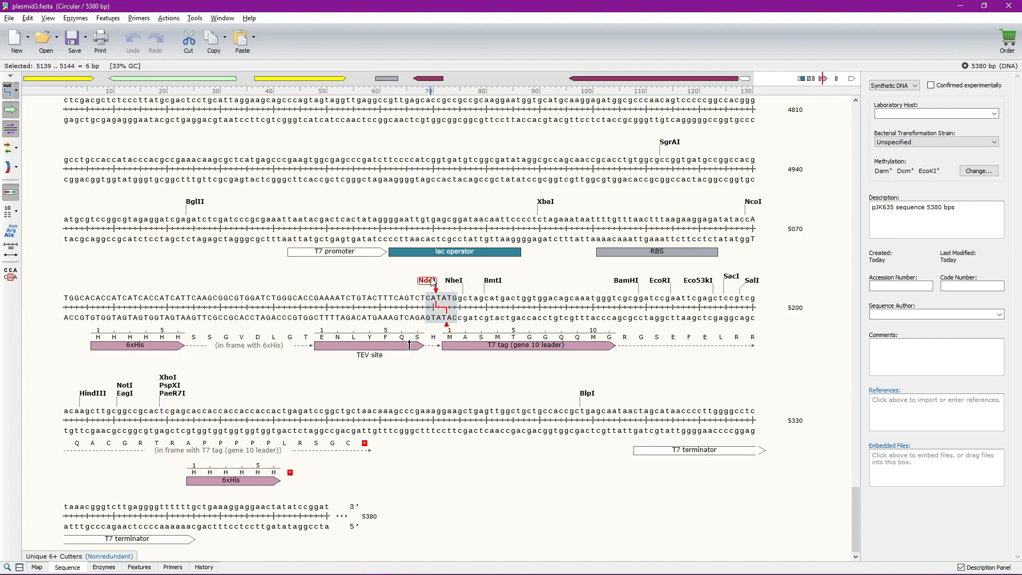
left_click(108, 19)
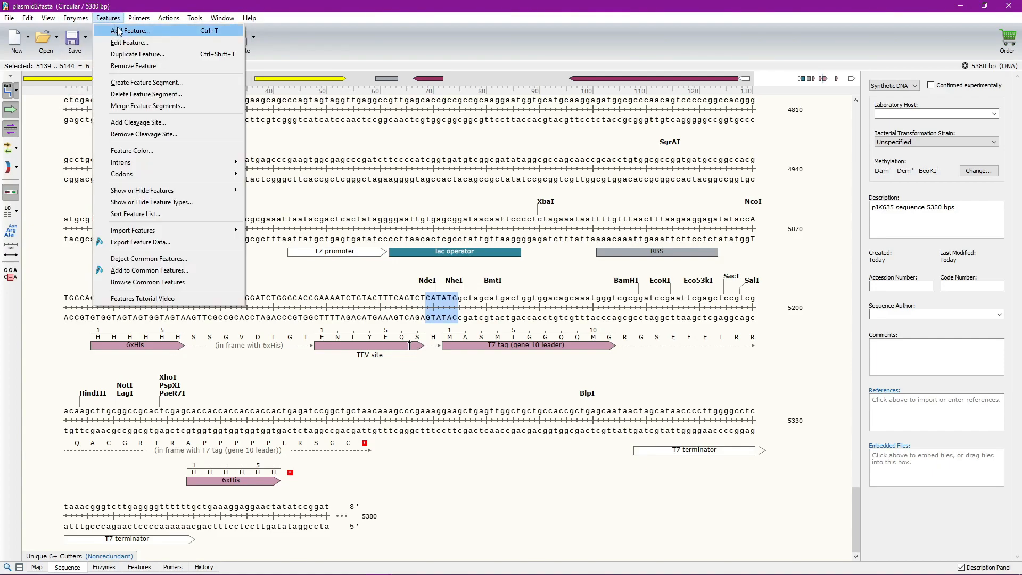
left_click(119, 31)
key("BackSpace")
type("primer corte")
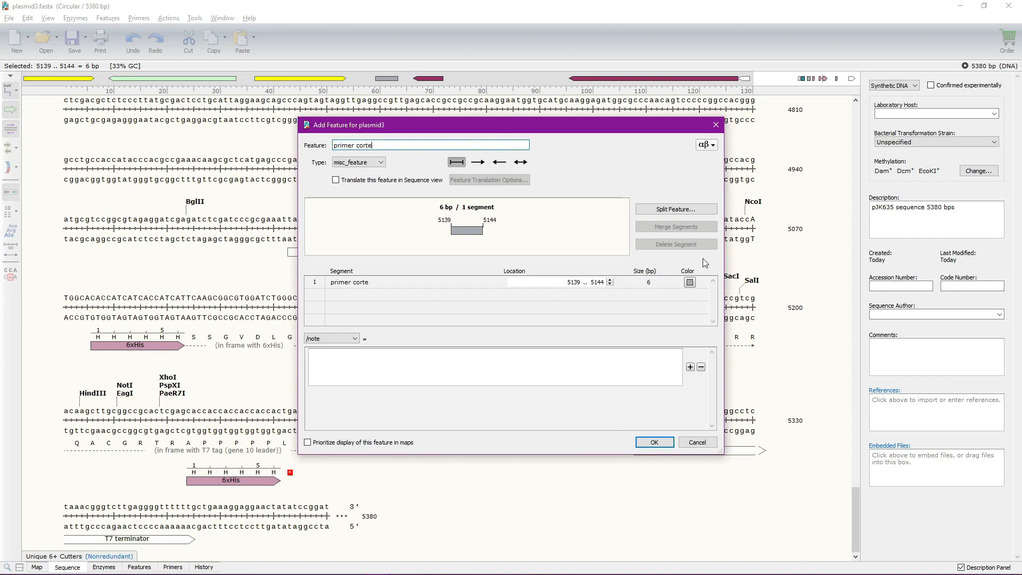
left_click(690, 282)
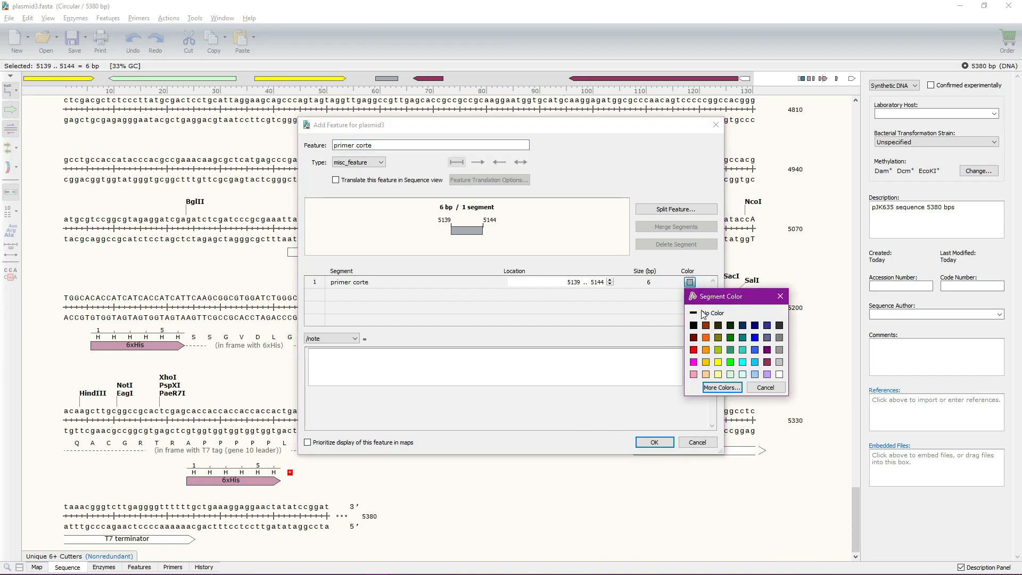
left_click(694, 362)
left_click(645, 445)
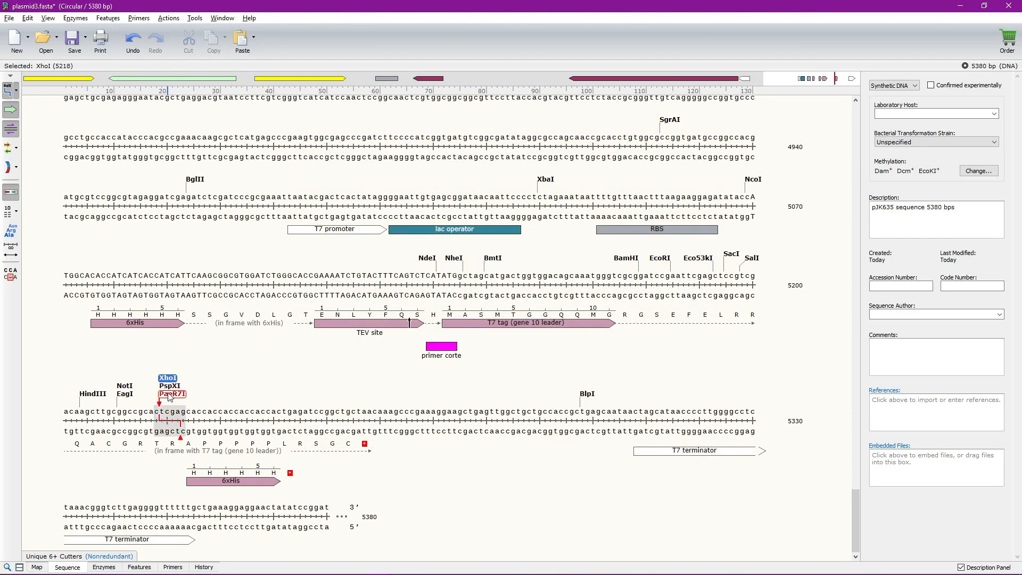
- Annotate the ctcgag XhoI site at 5218..5223 as a magenta feature named "segundo corte"
left_click_drag(155, 411, 188, 412)
left_click(108, 18)
left_click(120, 30)
type("segundo corte")
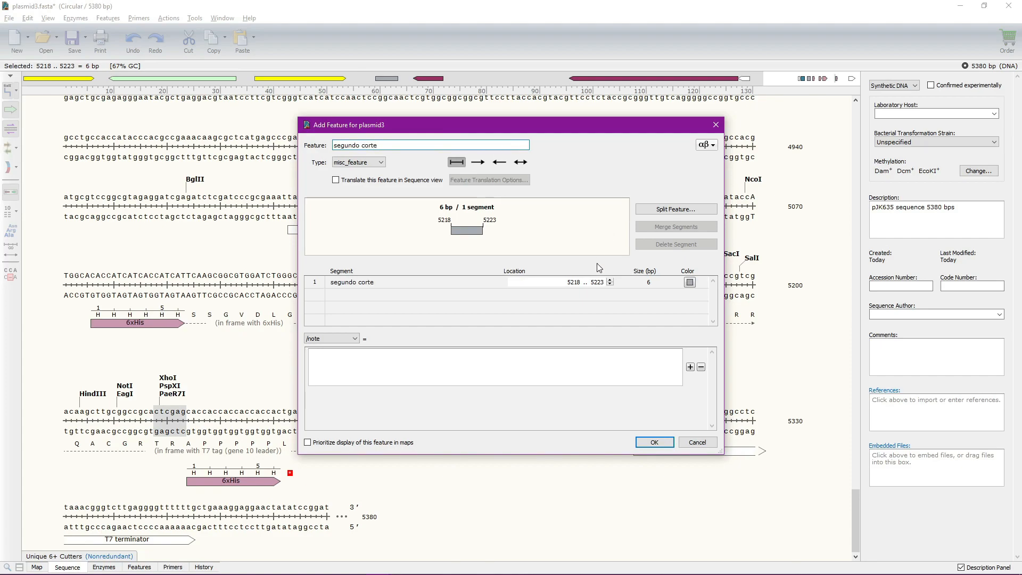
left_click(690, 282)
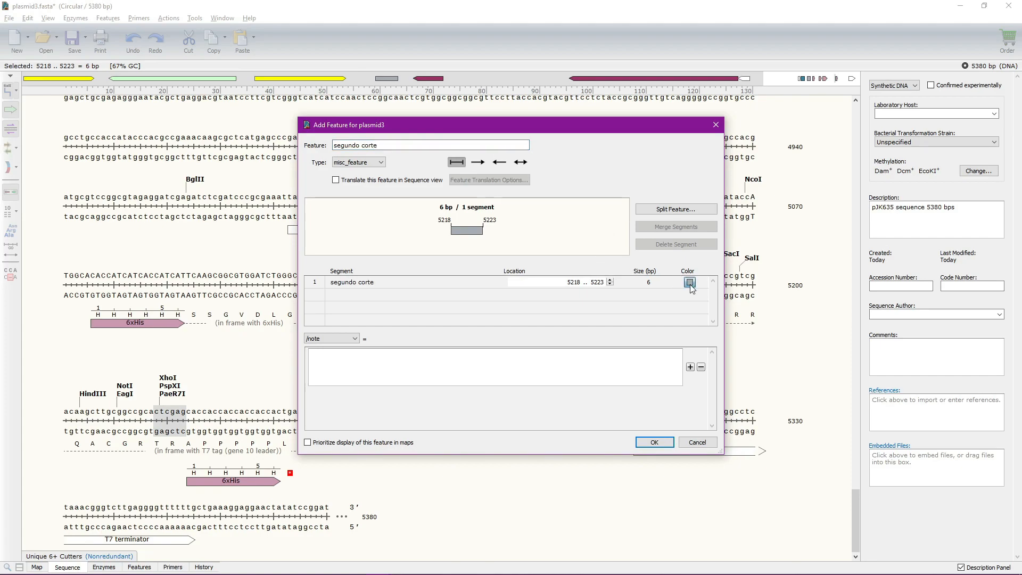
left_click(693, 362)
left_click(654, 441)
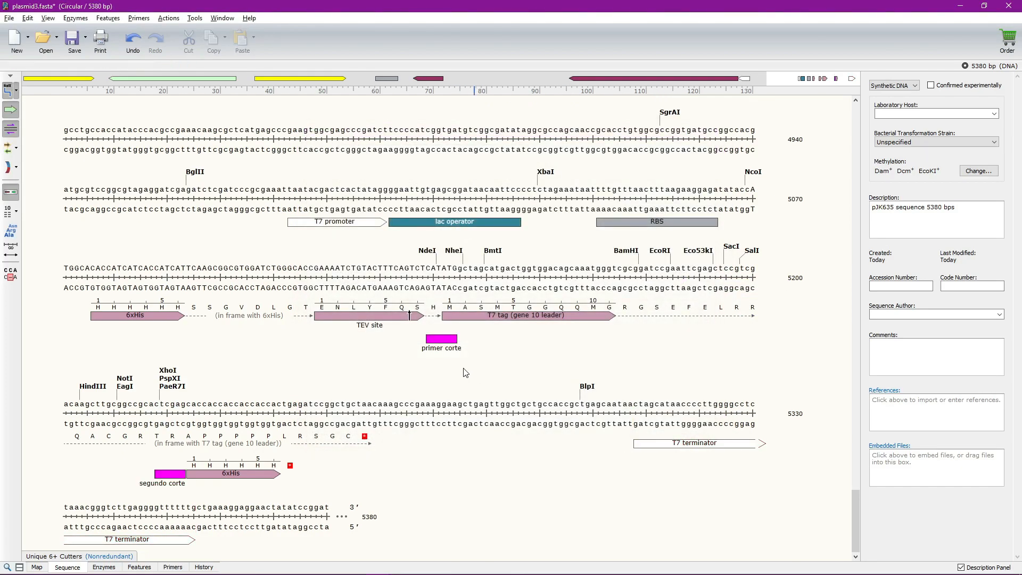
left_click(171, 479)
- Compare the plasmid's two cut sites with the amplicon in Word, highlighting the insert from cata through ctcgag
key("alt+Tab")
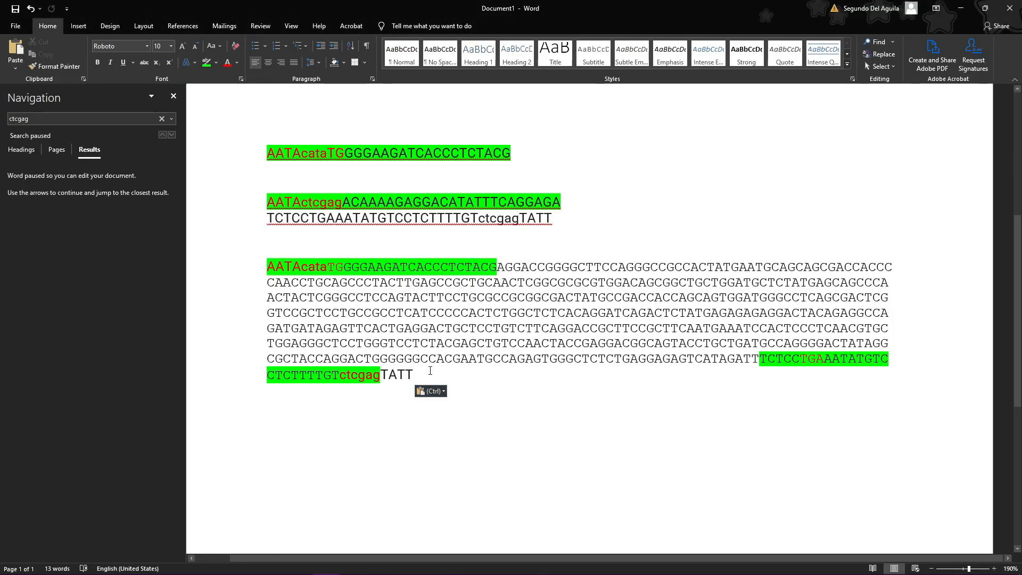
key("alt+Tab")
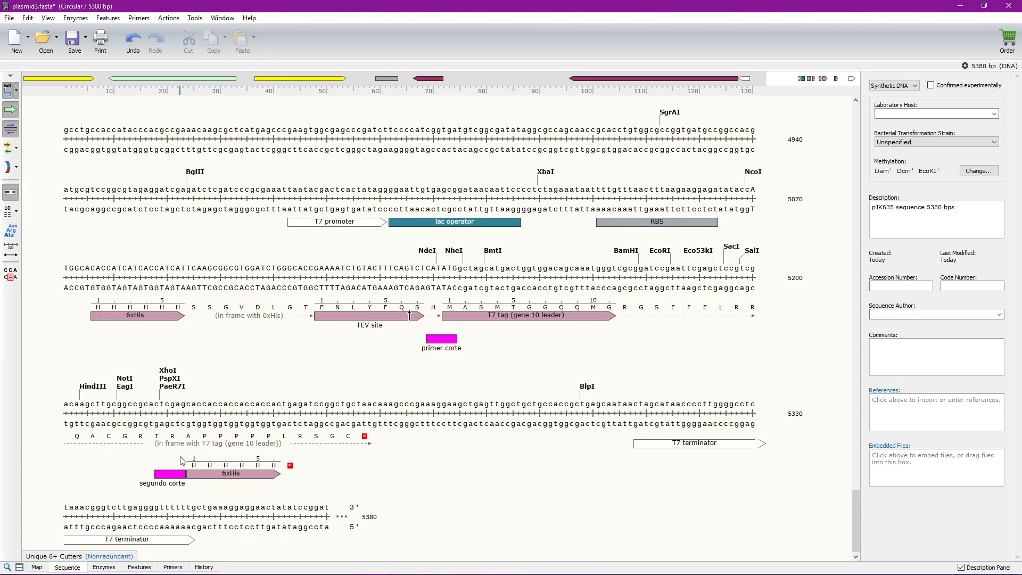
key("alt+Tab")
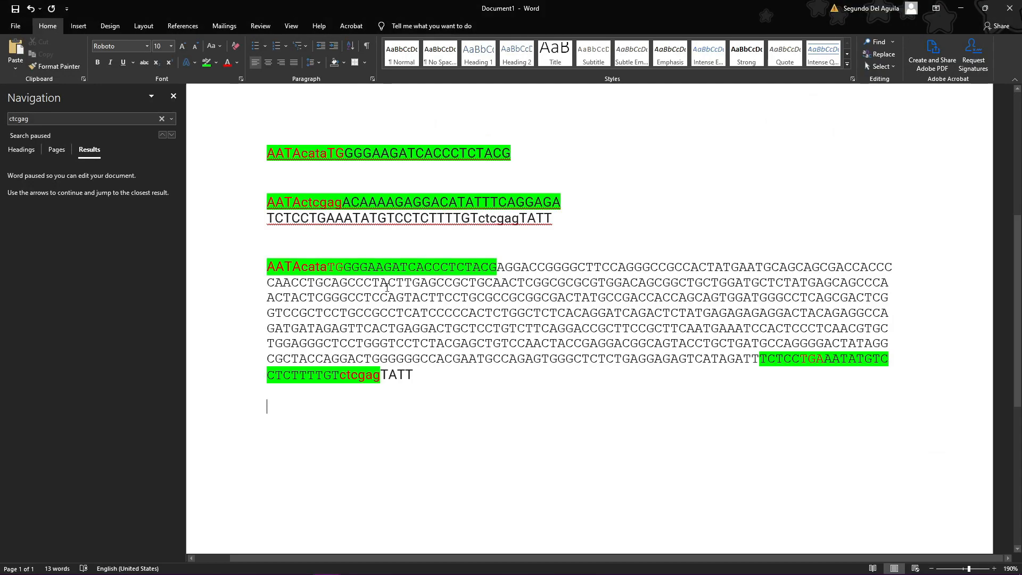
mouse_move(387, 368)
left_mouse_down()
mouse_move(407, 368)
mouse_move(379, 369)
left_mouse_up()
left_click(379, 369)
triple_click(310, 265)
left_click_drag(310, 265, 398, 375)
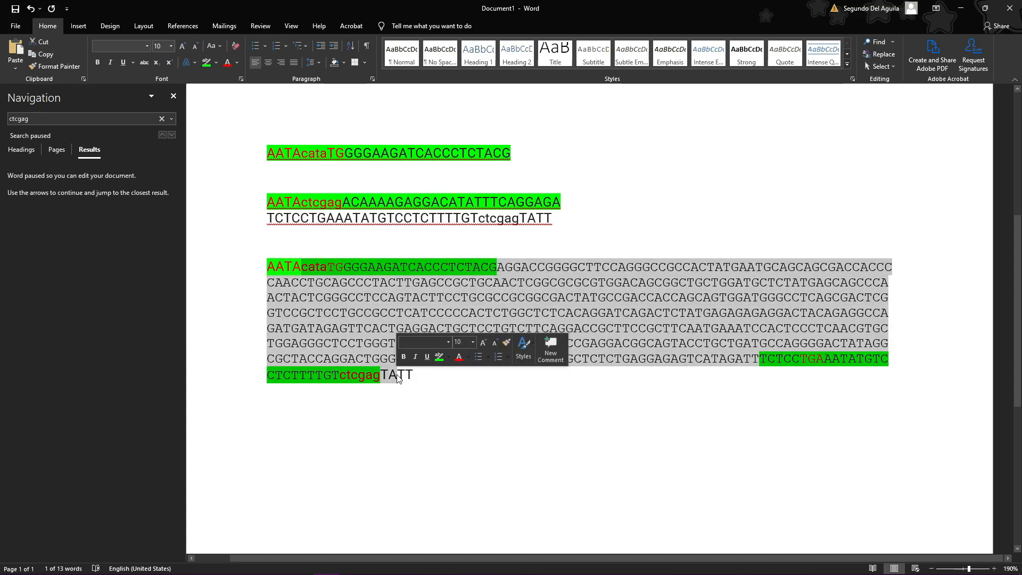
left_click(398, 374)
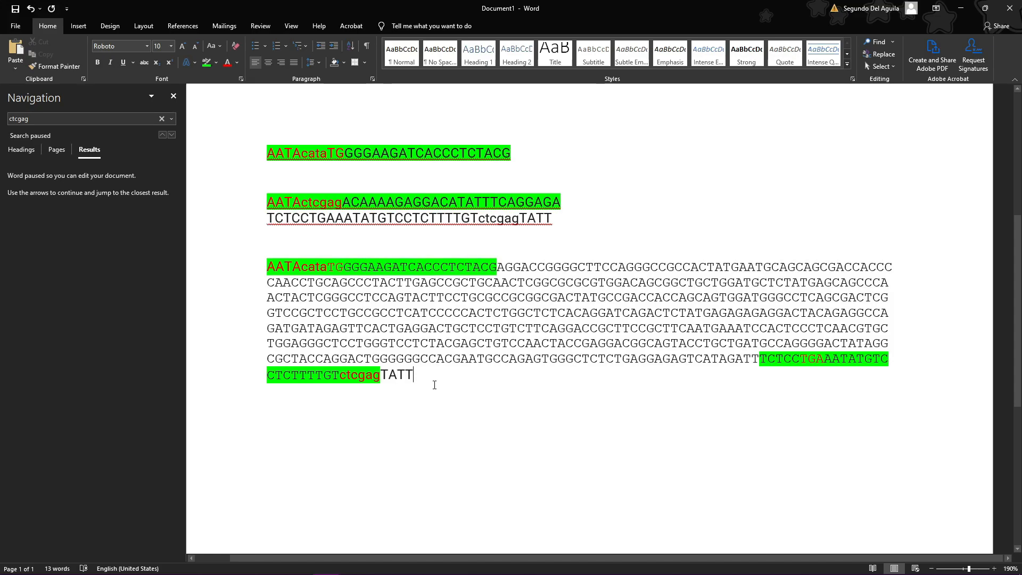
- Add blank lines after the TATT end of the amplicon to make room below it
key("Return")
key("Return")
scroll(522, 335, "down", 3)
scroll(479, 320, "up", 2)
scroll(458, 340, "down", 3)
- Open the Addgene pJK635 sequence page in Chrome and copy the full depositor sequence including its header
mouse_move(331, 571)
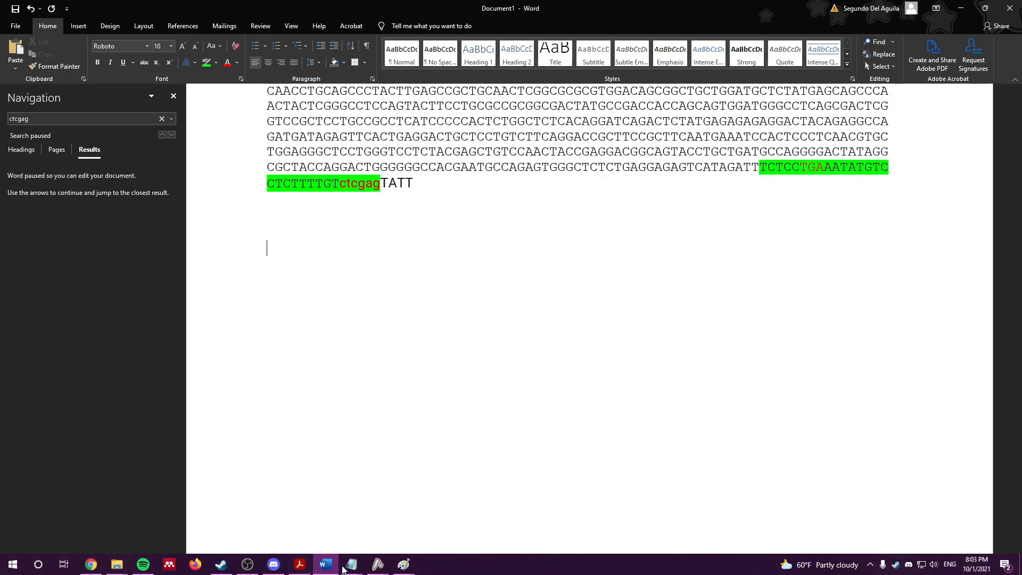
mouse_move(372, 571)
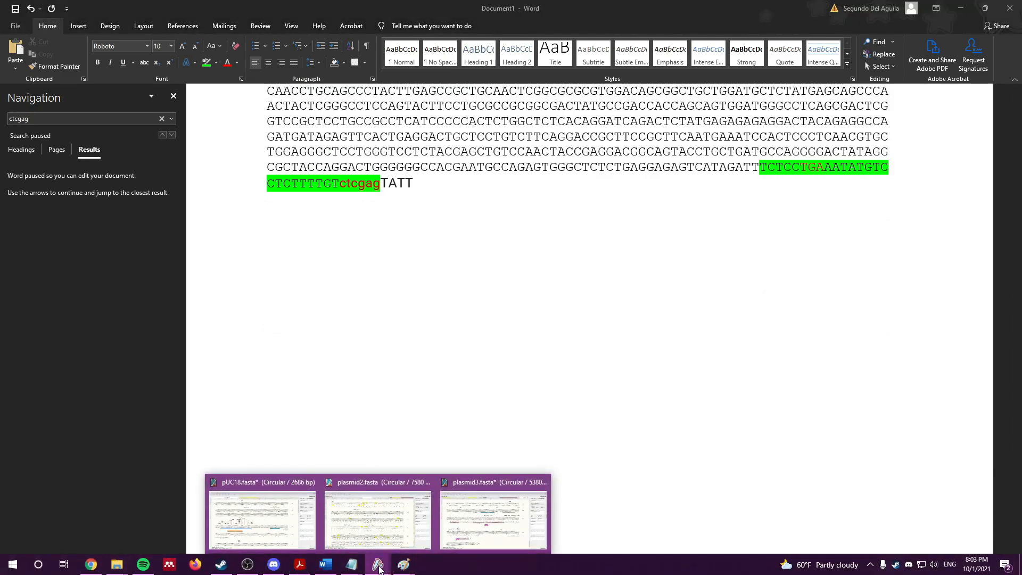
left_click(91, 565)
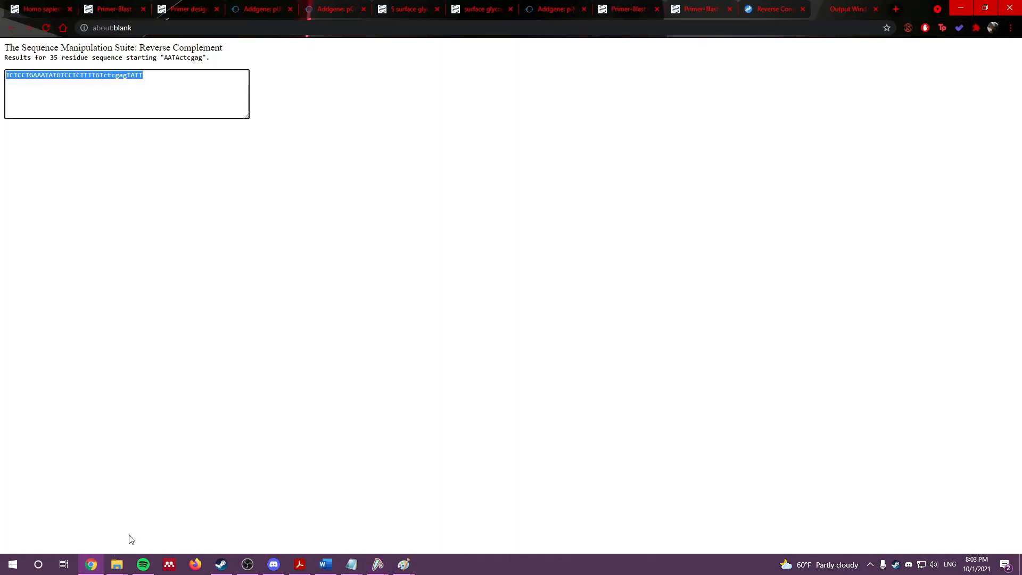
left_click(260, 9)
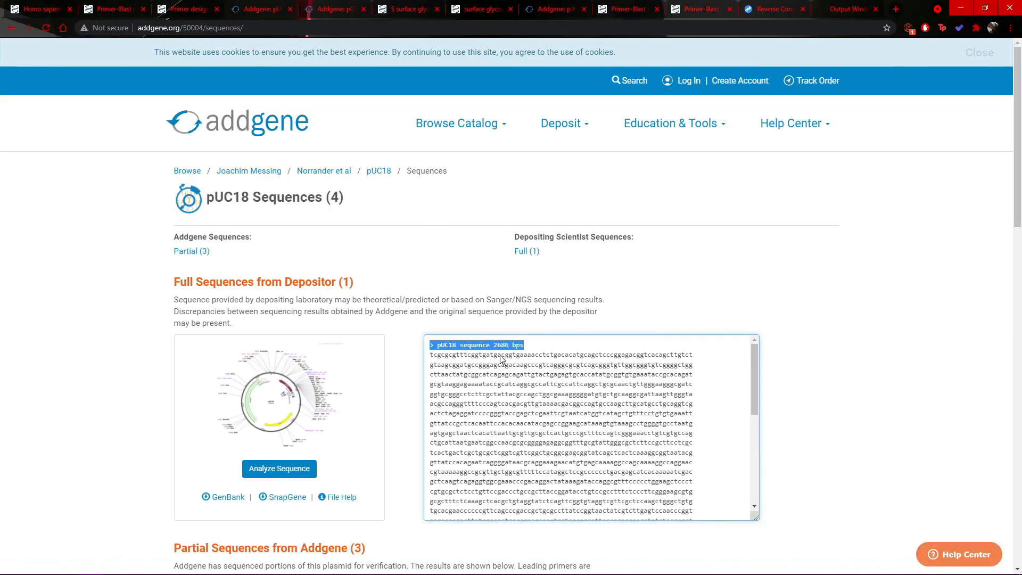
left_click(557, 6)
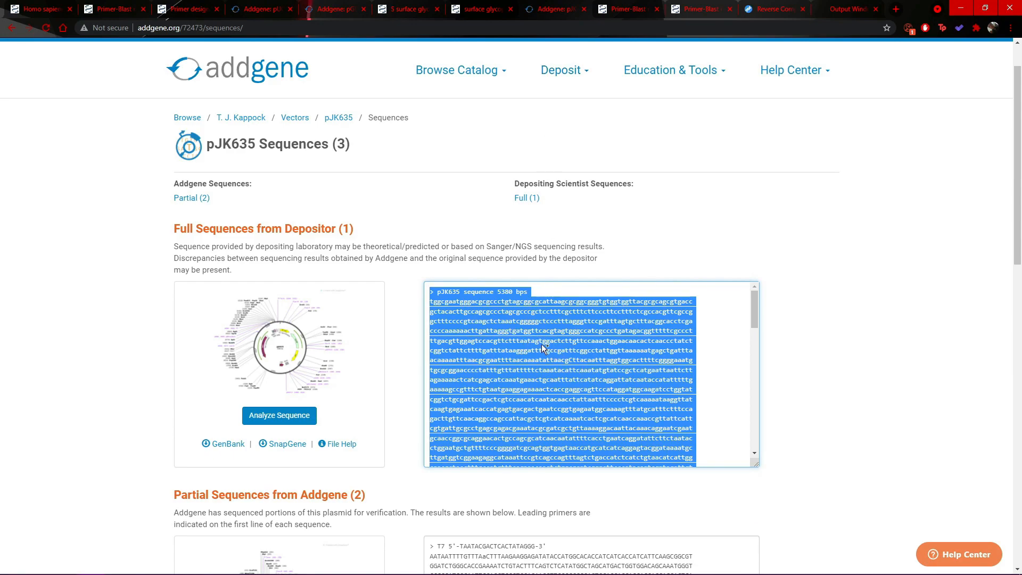
left_click(605, 324)
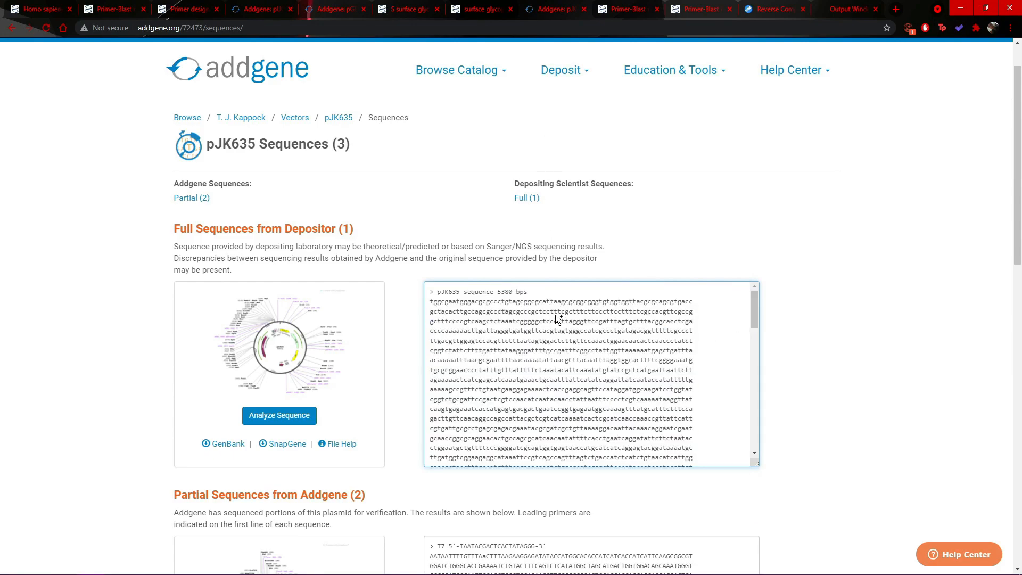
left_click_drag(432, 296, 657, 456)
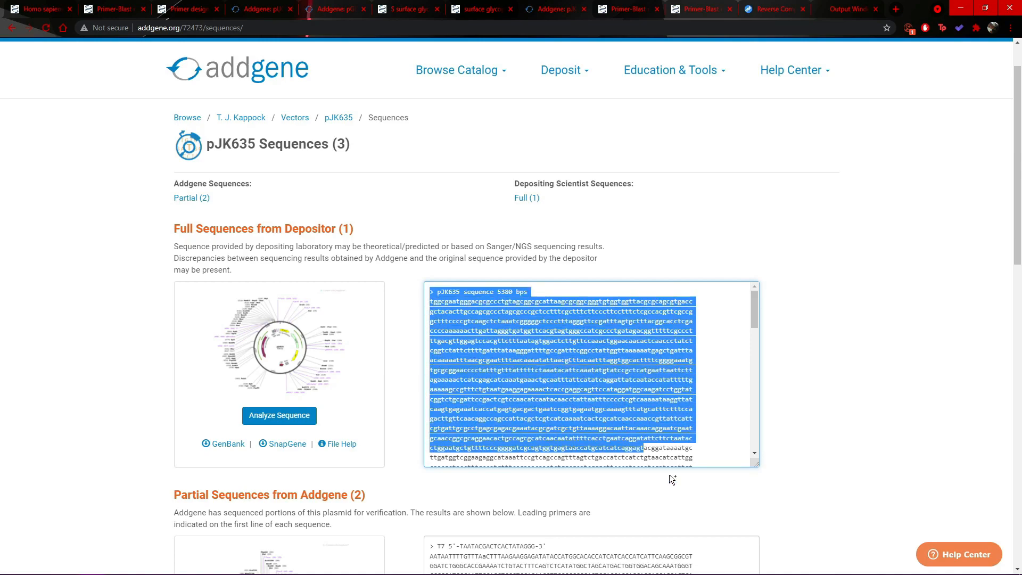
scroll(627, 415, "down", 3)
left_click_drag(542, 276, 654, 261)
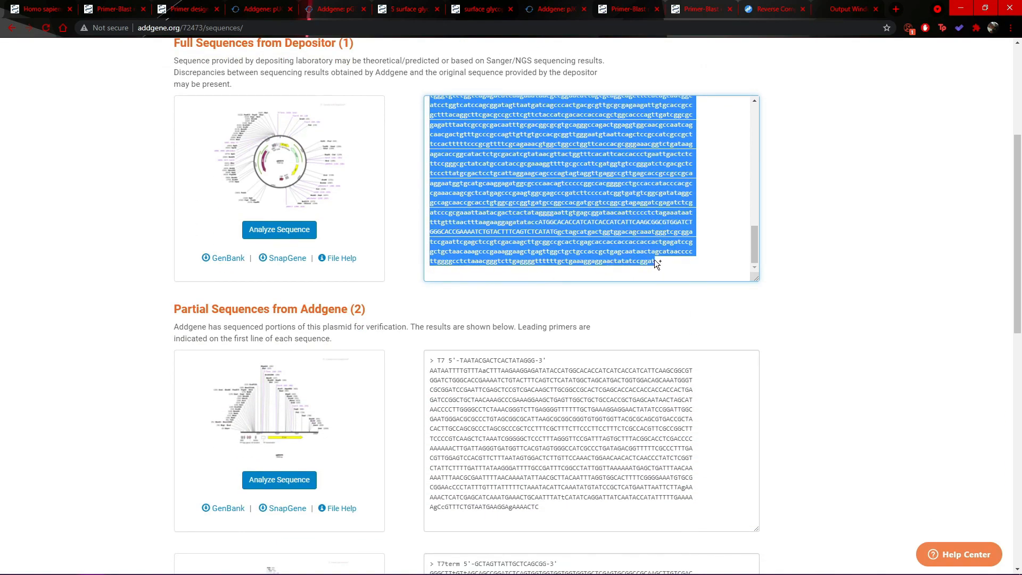
- Try pasting the copied pJK635 sequence below the amplicon in Word, then undo the paste
key("alt+Tab")
scroll(710, 308, "up", 3)
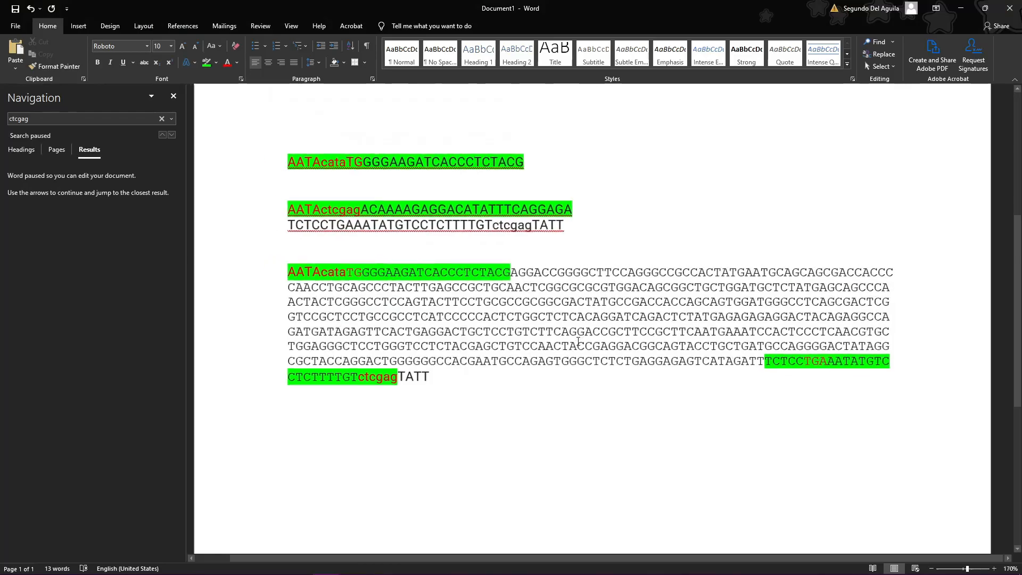
scroll(579, 339, "down", 4)
left_click(459, 431)
key("ctrl+Return")
key("ctrl+v")
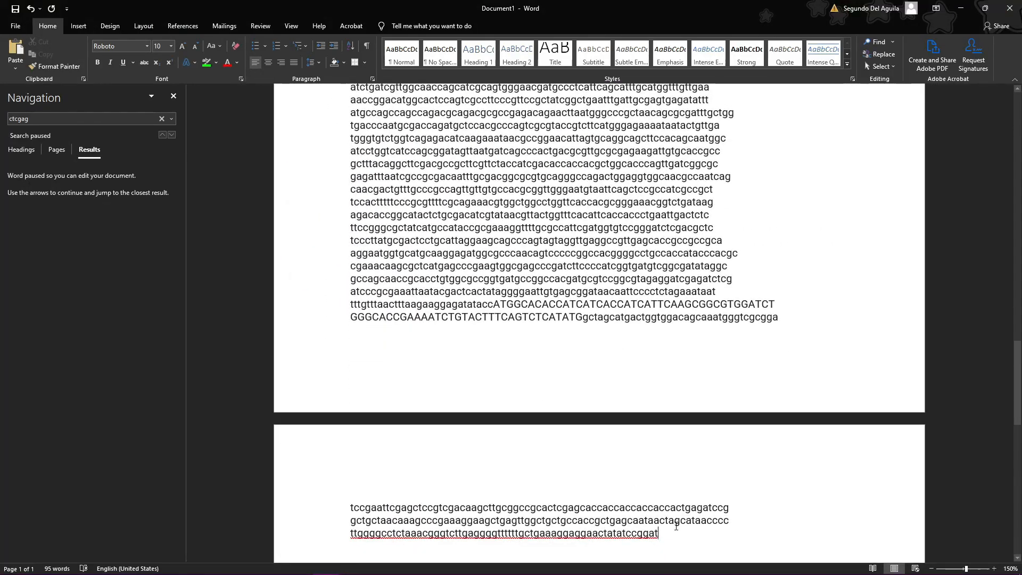
scroll(755, 468, "up", 20)
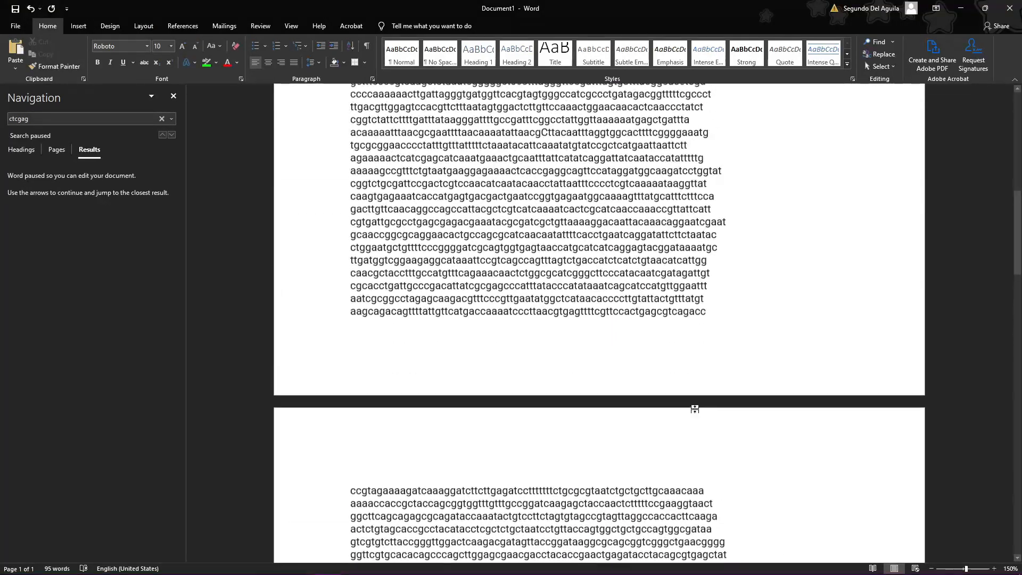
key("ctrl+z")
- Copy the entire plasmid3 sequence (1..5380) from SnapGene and paste it below the amplicon in the Word document
key("alt+Tab")
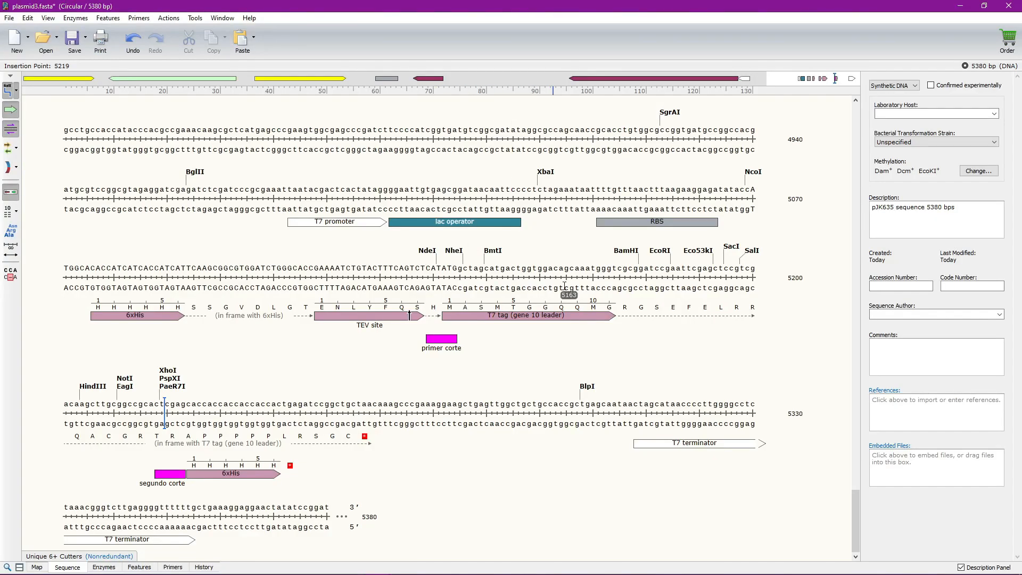
left_click(558, 241)
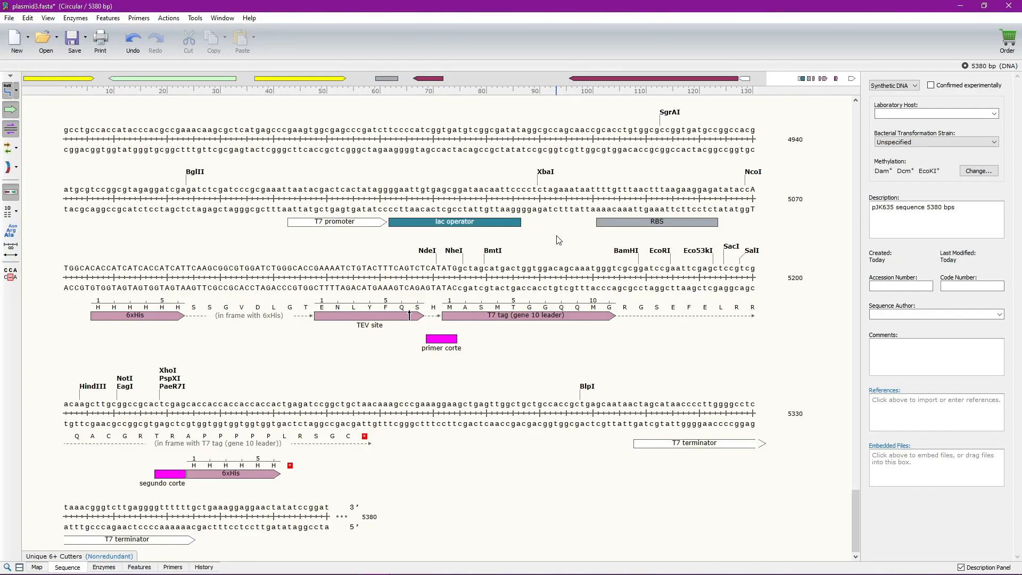
left_click_drag(859, 522, 837, 533)
left_click(628, 508)
key("ctrl+a")
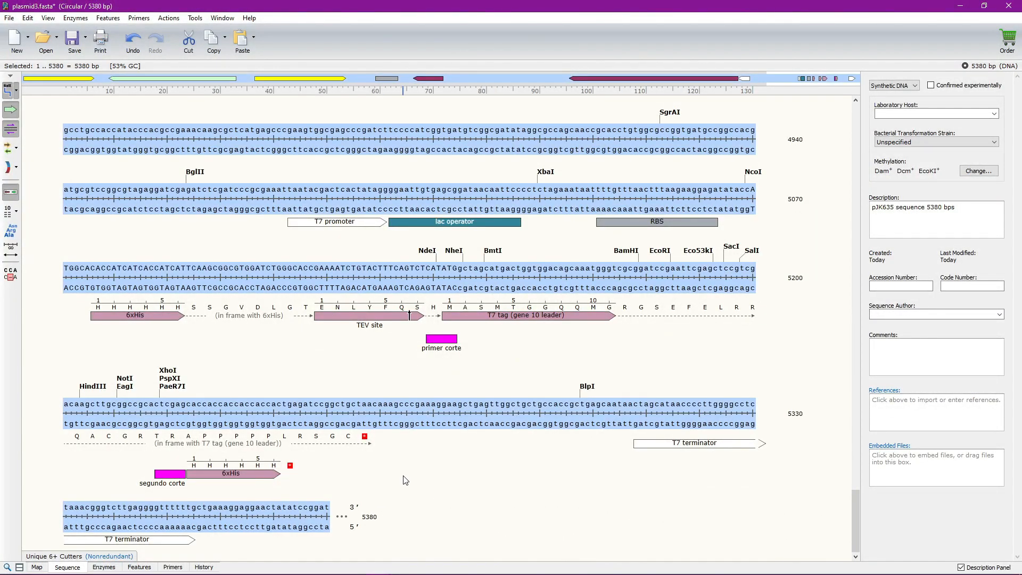
key("ctrl+c")
key("alt+Tab")
key("ctrl+v")
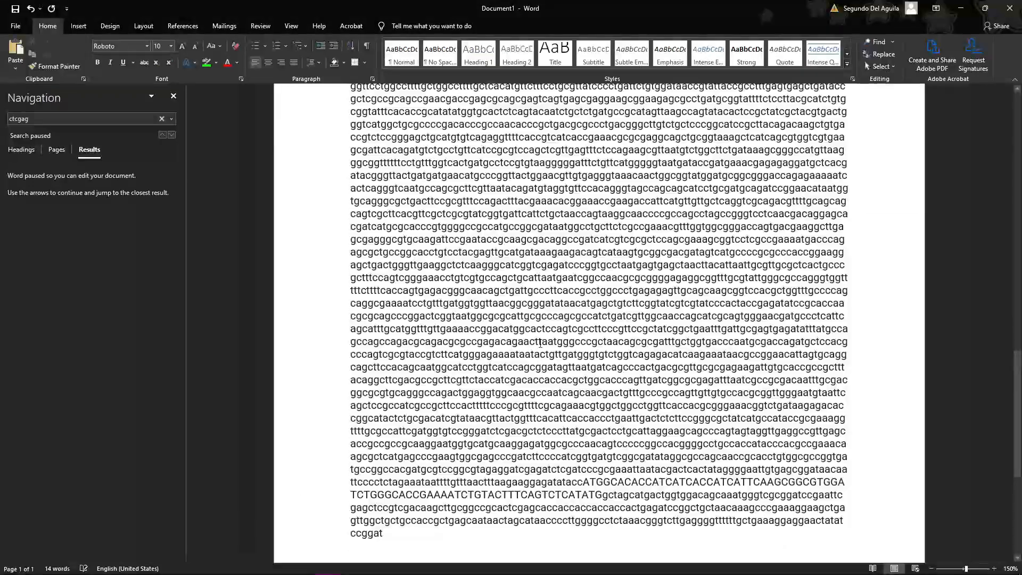
- Search the document for the amplicon's cataTG site and locate its match near the end of the pasted plasmid sequence
scroll(535, 343, "up", 20)
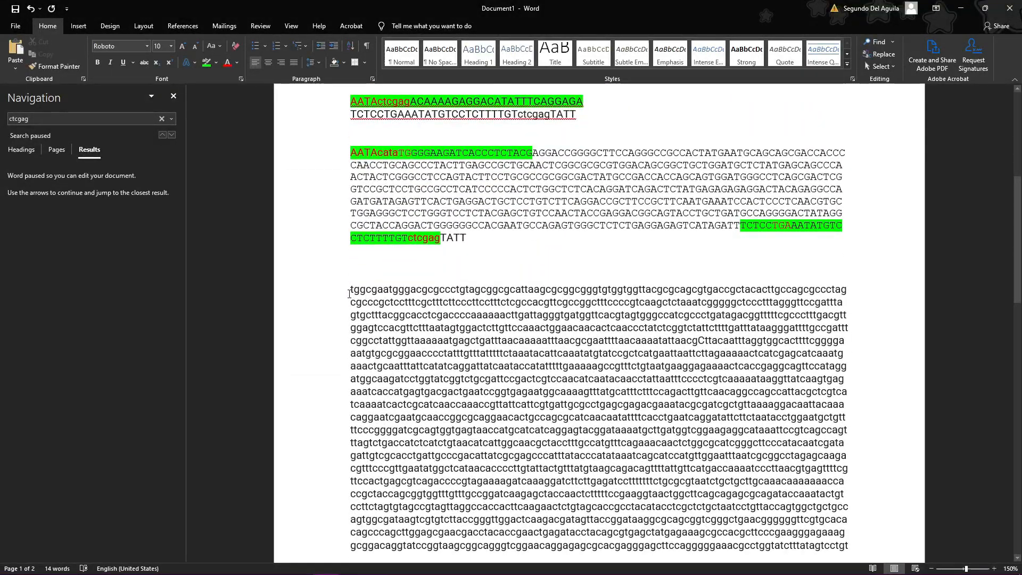
mouse_move(1017, 240)
left_mouse_down()
mouse_move(1017, 447)
mouse_move(1017, 222)
mouse_move(1017, 244)
left_mouse_up()
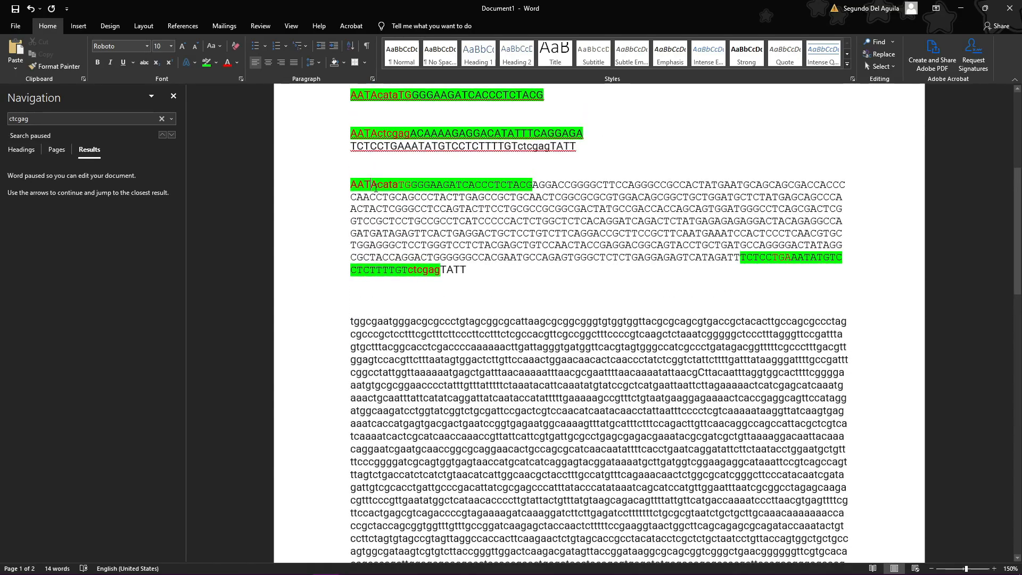
left_click_drag(377, 184, 413, 183)
key("ctrl+c")
left_click(116, 120)
key("ctrl+v")
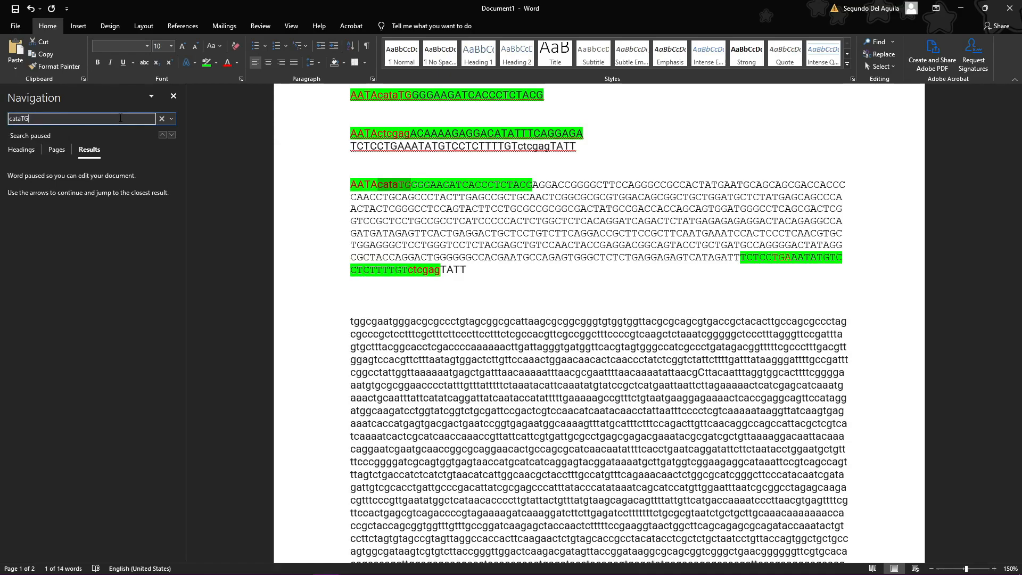
scroll(696, 352, "up", 7)
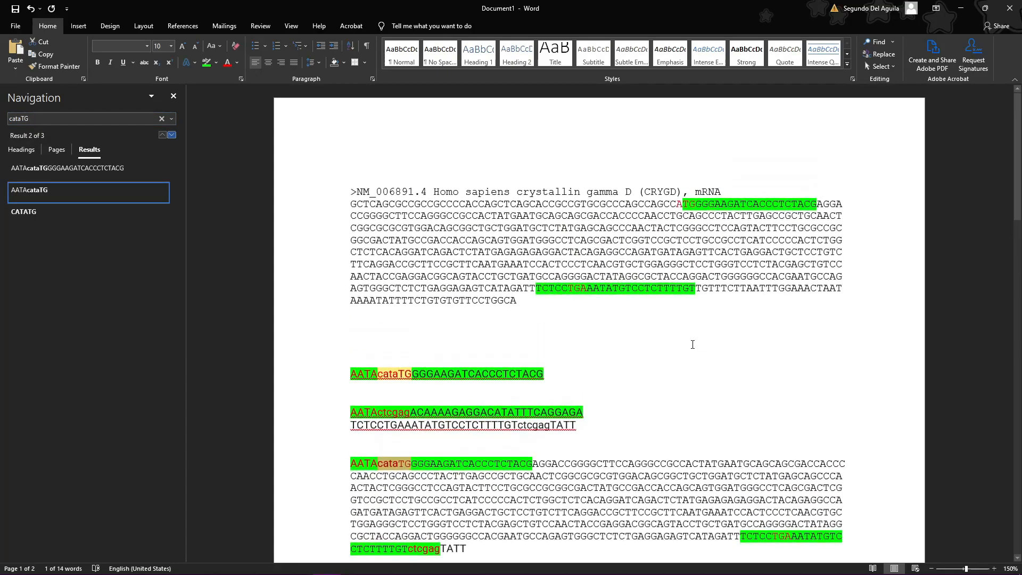
scroll(695, 344, "down", 3)
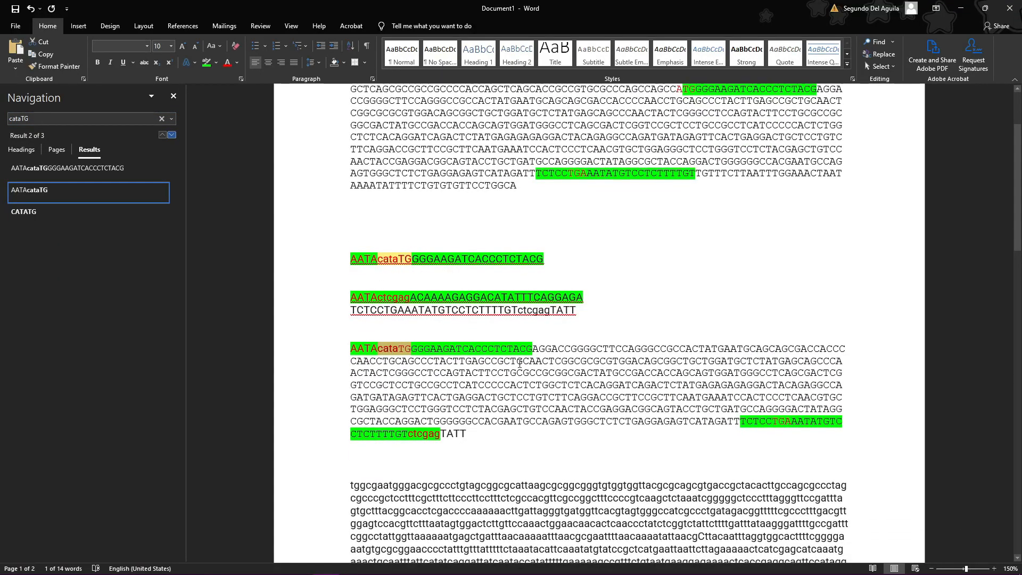
scroll(518, 362, "down", 9)
scroll(380, 244, "up", 6)
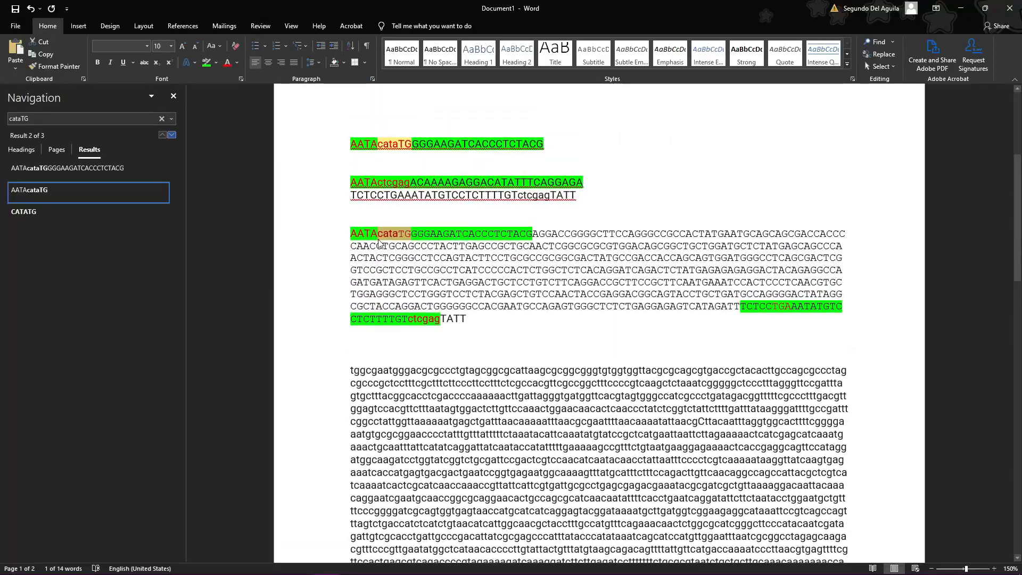
scroll(478, 328, "down", 18)
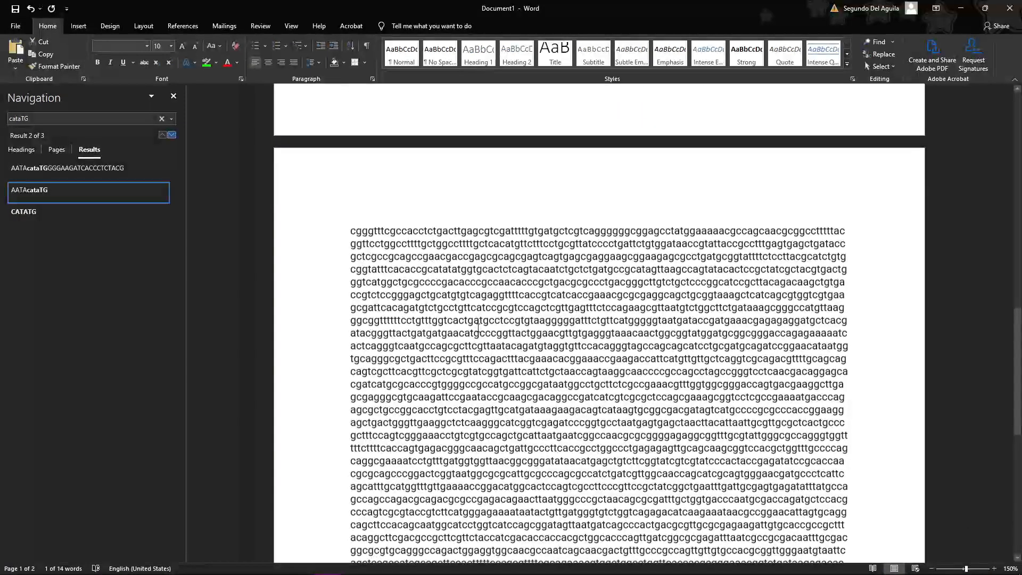
scroll(478, 328, "down", 8)
- Highlight the CATATG site in the plasmid sequence in magenta
left_click_drag(564, 347, 603, 346)
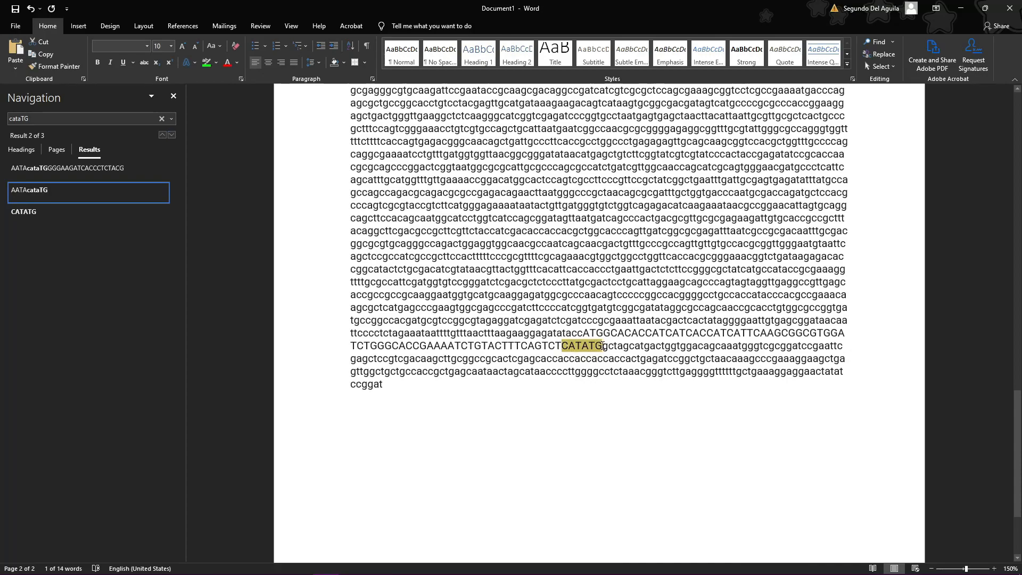
left_click(237, 62)
left_click(238, 65)
left_click(216, 63)
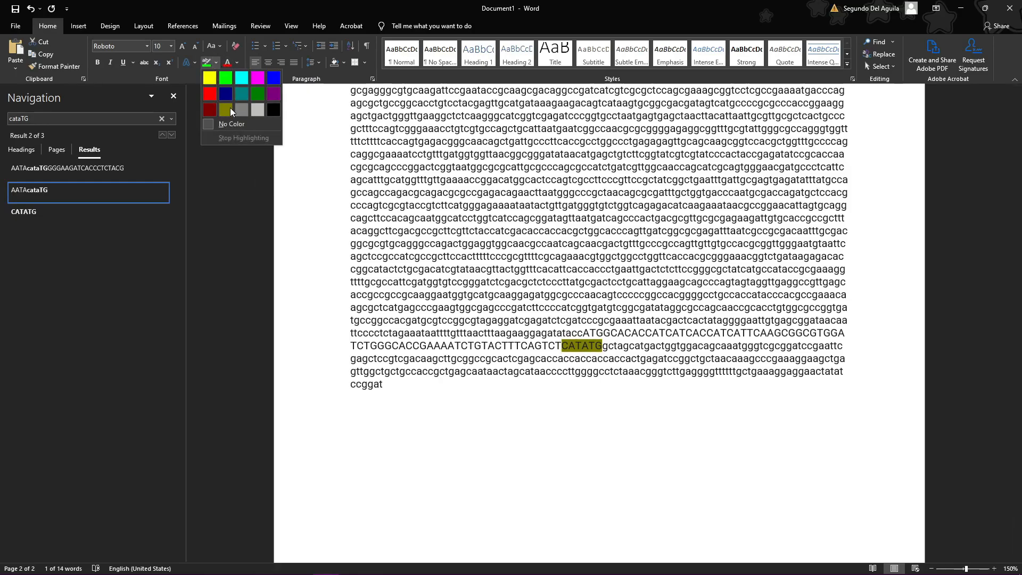
left_click(258, 81)
- Search the document for the amplicon's ctcgag site and locate its match near the end of the plasmid sequence
scroll(528, 292, "up", 7)
scroll(414, 322, "up", 5)
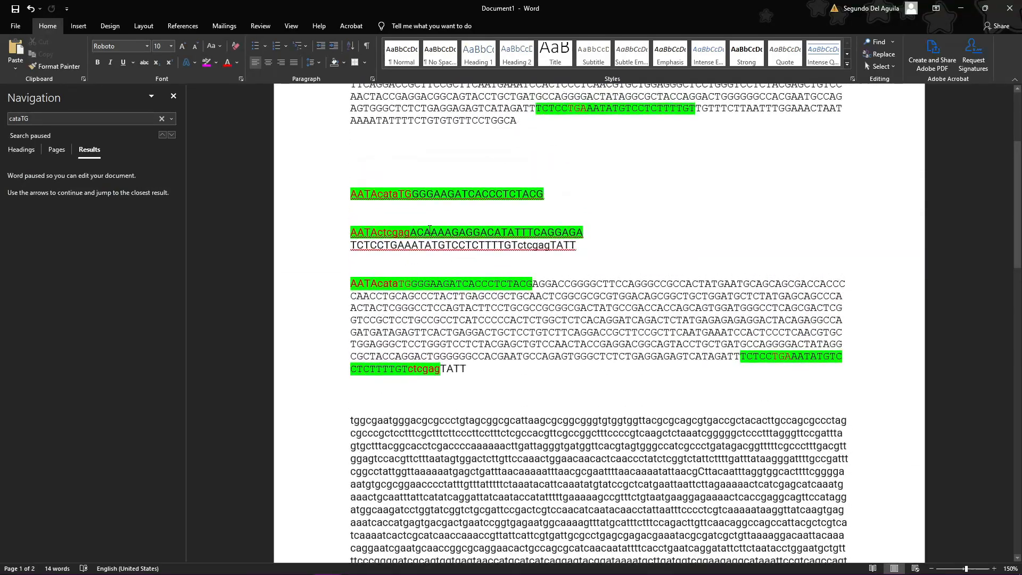
left_click_drag(440, 373, 415, 370)
left_click(92, 119)
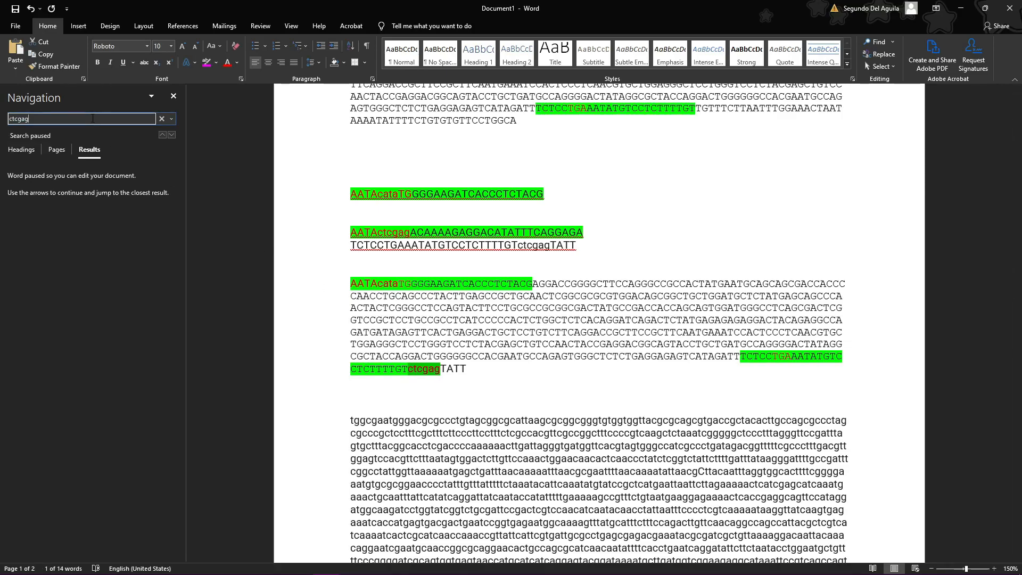
key("Return")
scroll(305, 209, "up", 1)
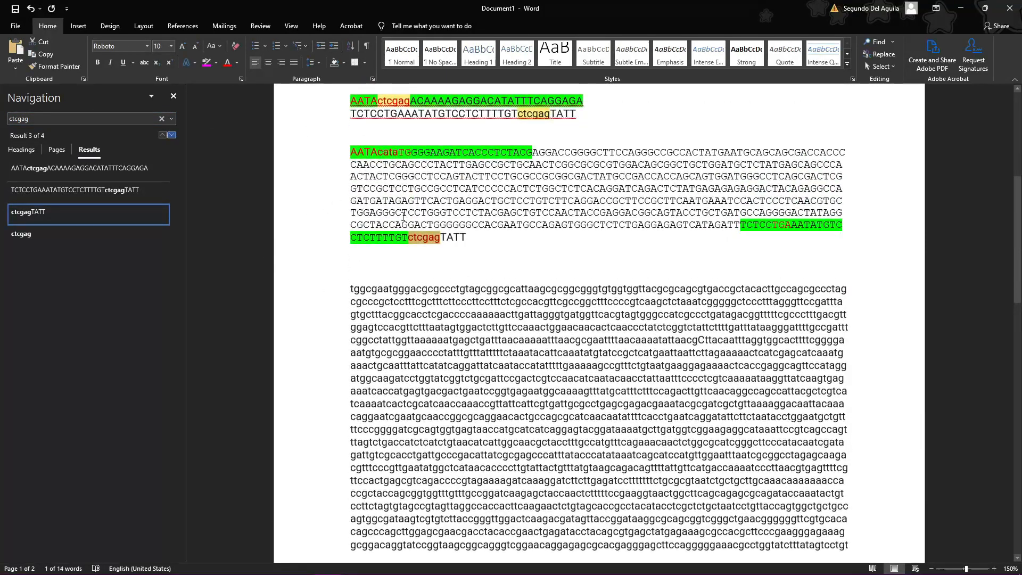
scroll(401, 216, "up", 2)
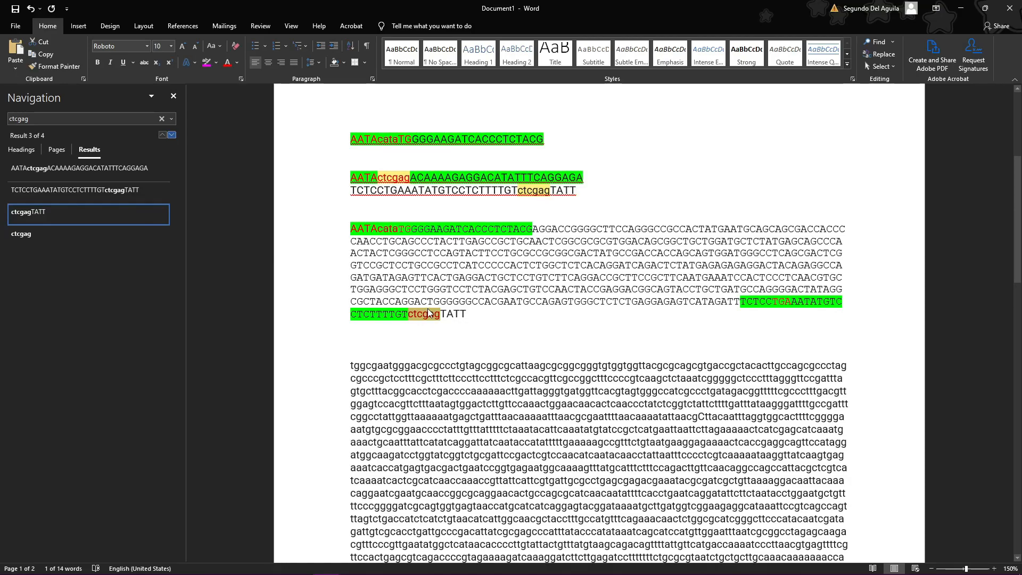
scroll(479, 330, "down", 15)
- Highlight the ctcgag site in the plasmid sequence in the same magenta as CATATG
left_click(537, 340)
left_click_drag(533, 340, 502, 339)
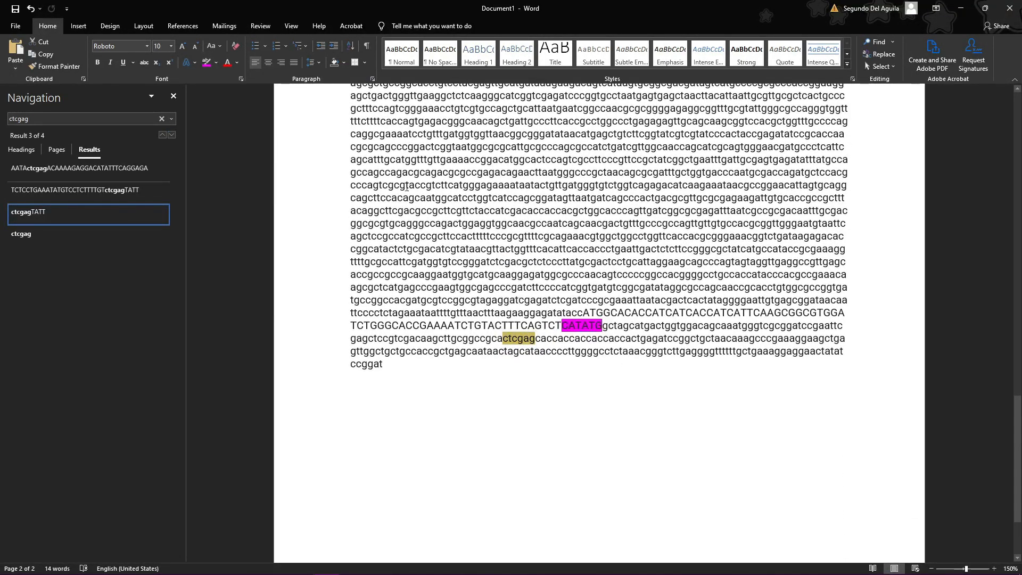
left_click(206, 62)
left_click(374, 293)
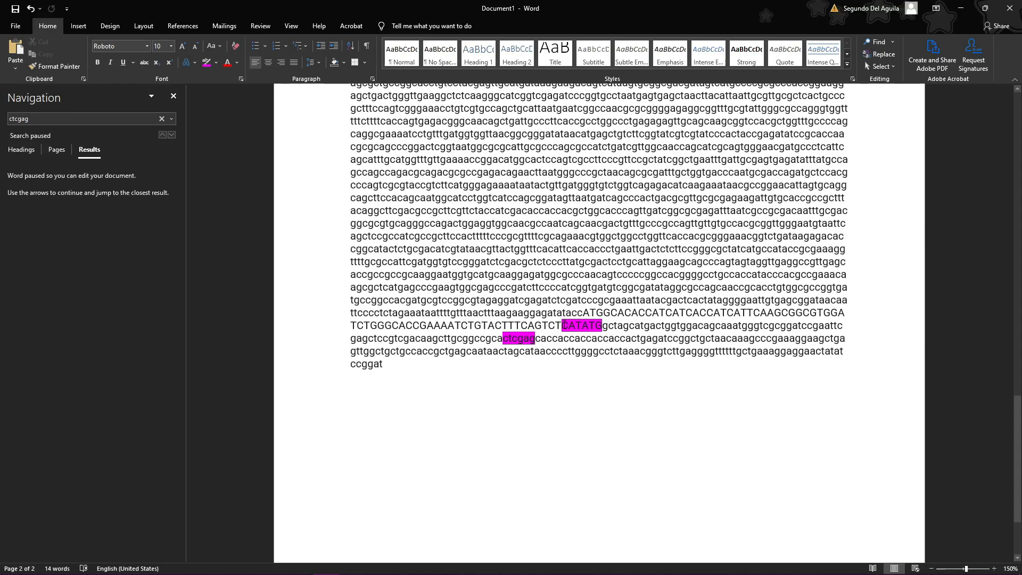
- Examine the plasmid stretch from CATATG to ctcgag and compare it with the matching restriction sites at the amplicon's ends
left_click_drag(561, 327, 534, 337)
left_click(530, 345)
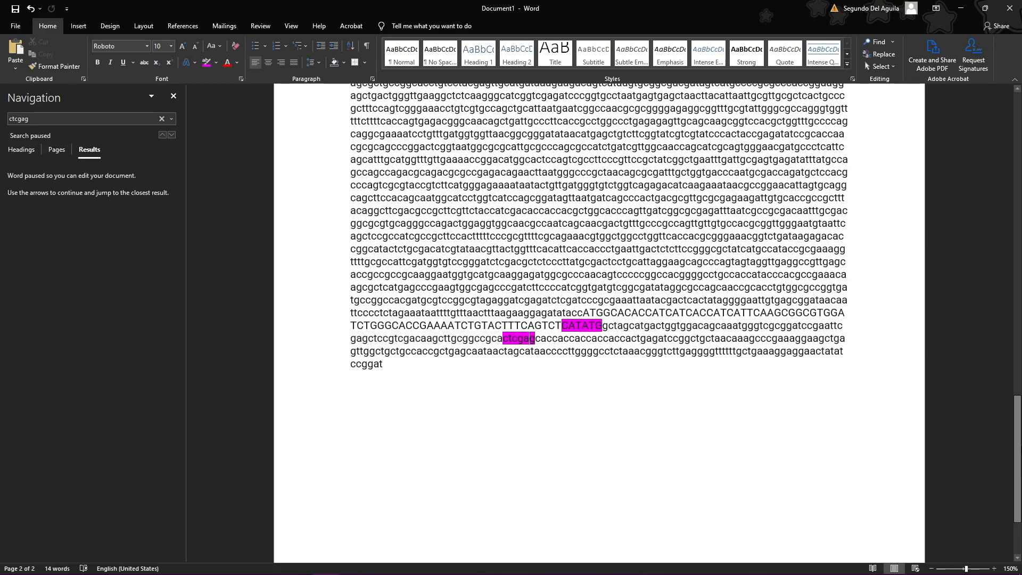
left_click_drag(1017, 469, 1017, 446)
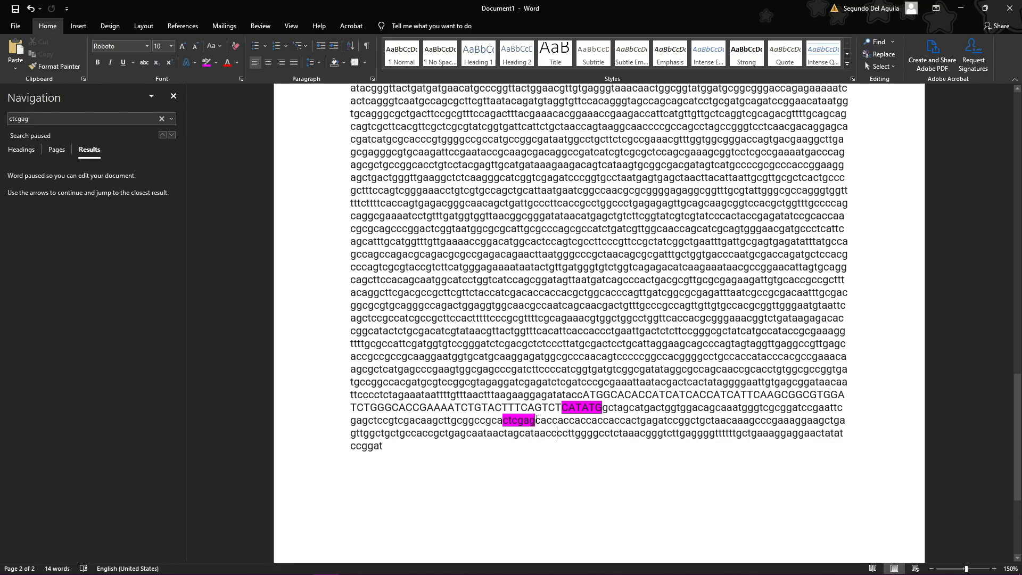
left_click_drag(536, 420, 563, 407)
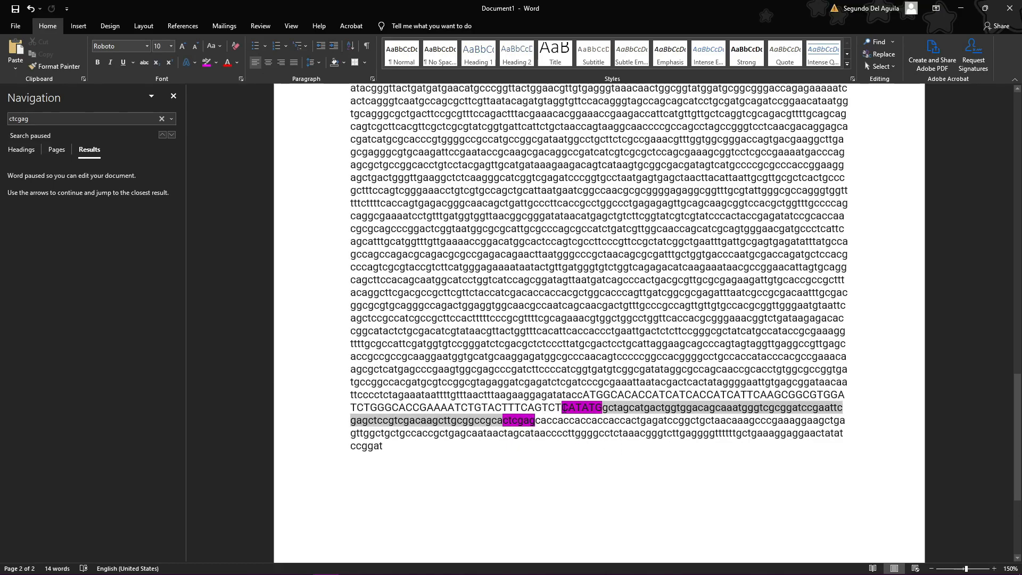
scroll(513, 320, "up", 15)
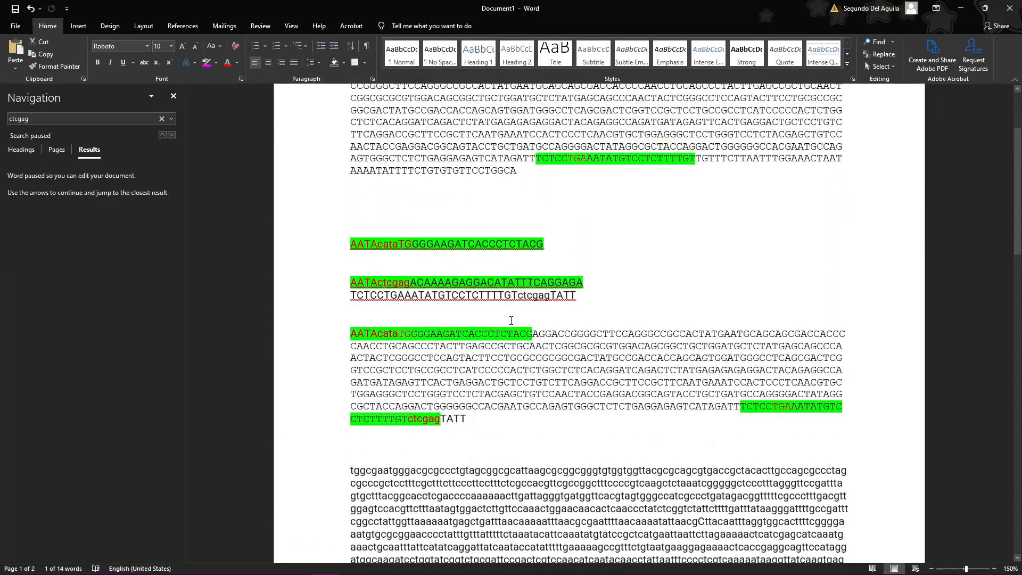
scroll(371, 300, "down", 1)
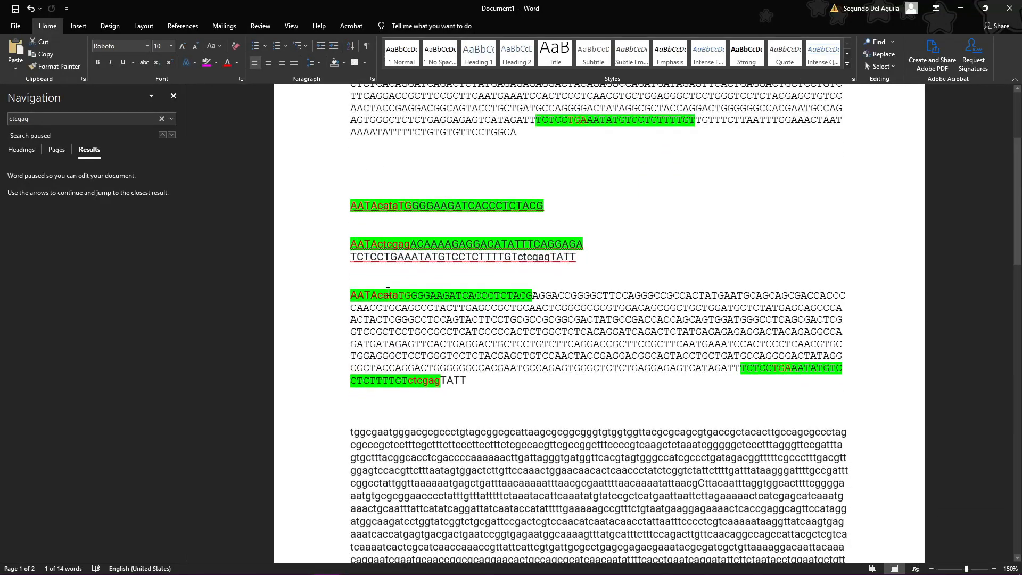
left_click_drag(429, 381, 462, 378)
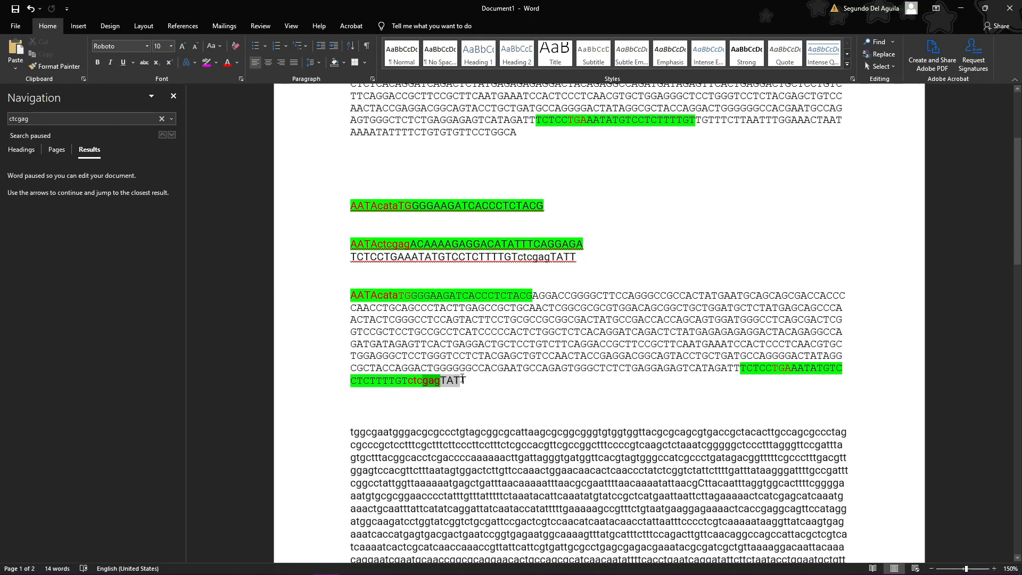
left_click(467, 380)
left_click_drag(1017, 235, 1017, 477)
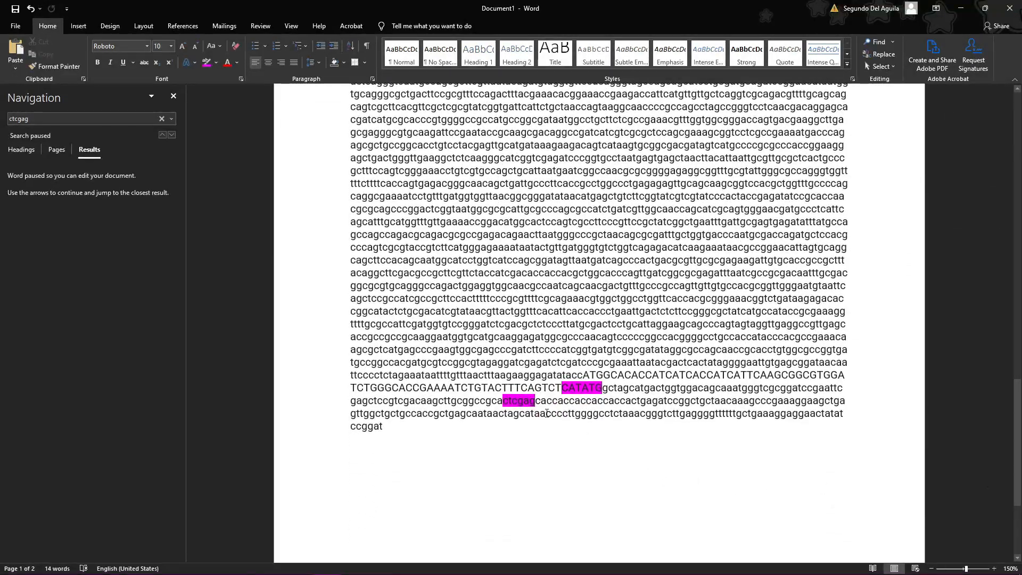
left_click_drag(579, 388, 639, 413)
left_click(563, 400)
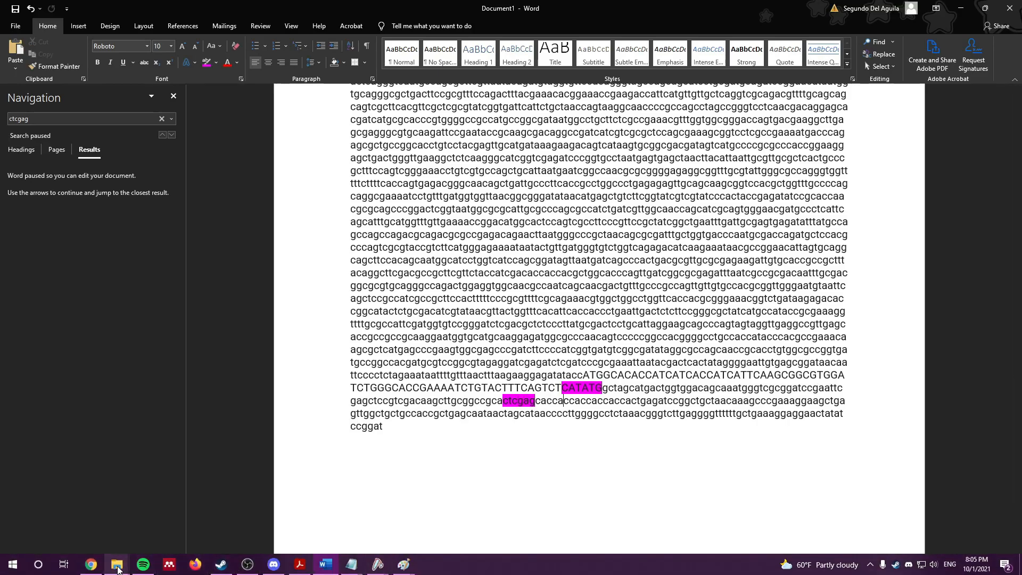
- Open the presentation Diseño de primers I from the pd6 folder in PowerPoint and show the slide on restriction-enzyme and ligase-independent cloning
left_click(117, 564)
left_click(77, 514)
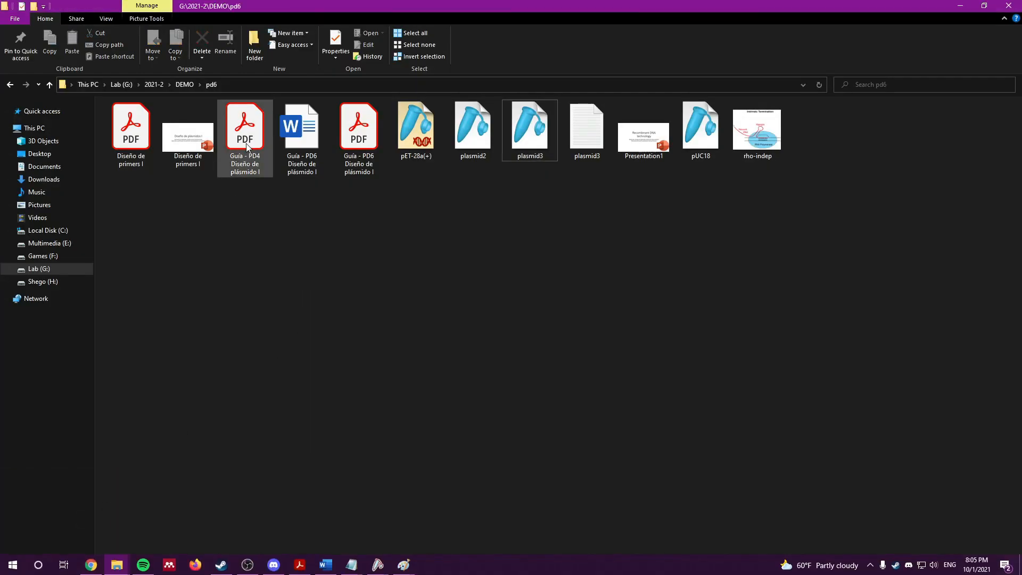
double_click(186, 138)
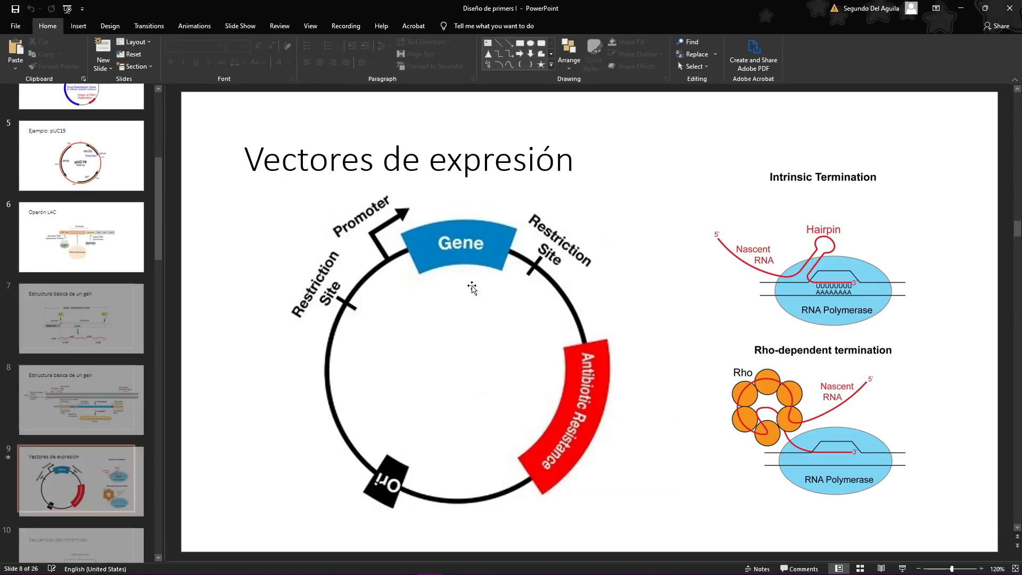
scroll(470, 283, "down", 4)
scroll(62, 334, "down", 10)
scroll(77, 329, "up", 5)
scroll(83, 325, "down", 4)
left_click(76, 166)
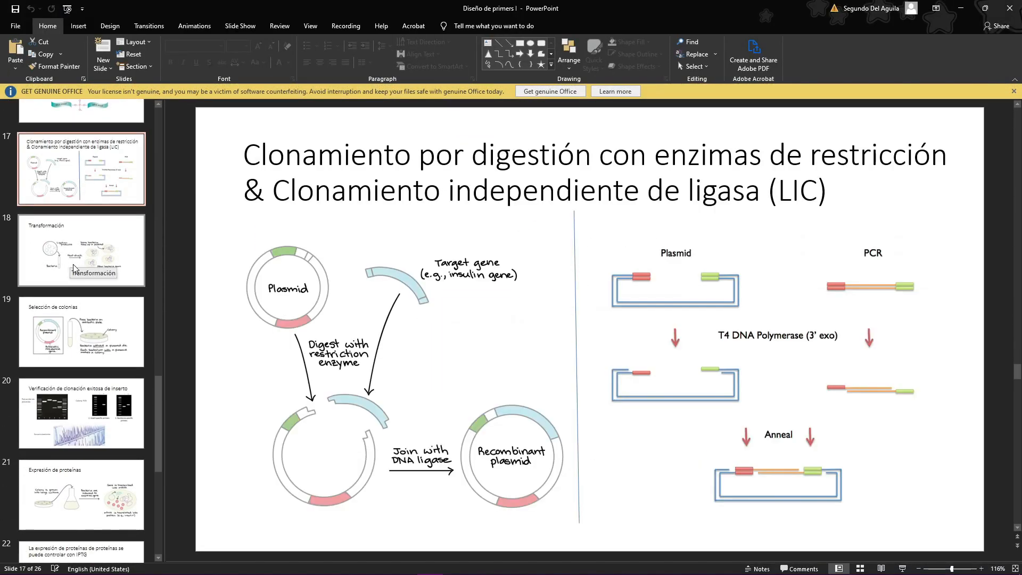
- Review the slide on La ADN ligasa and the one on using sticky ends to insert a sequence into a vector
scroll(93, 296, "up", 1)
scroll(92, 296, "up", 3)
left_click(95, 309)
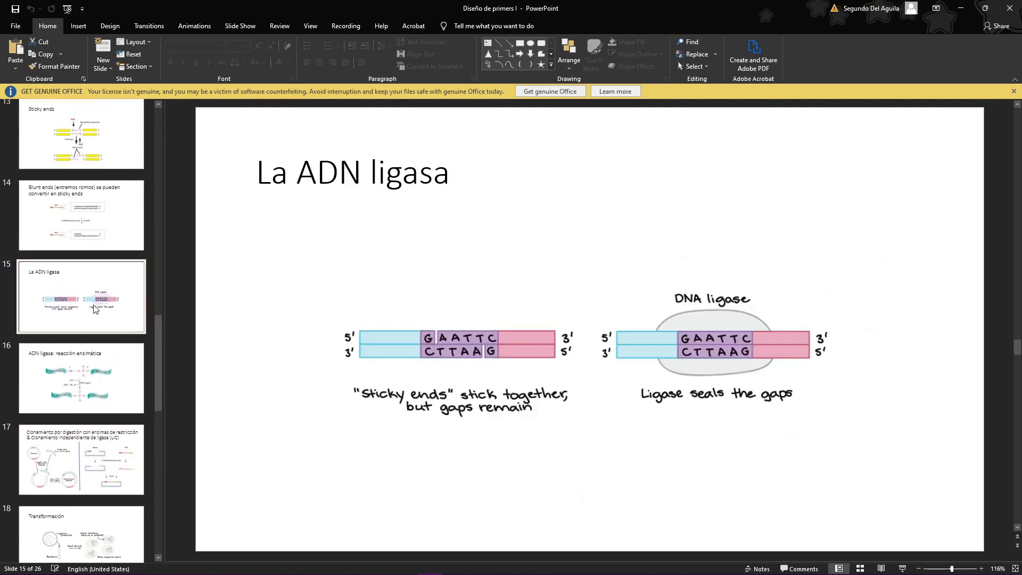
scroll(95, 304, "up", 3)
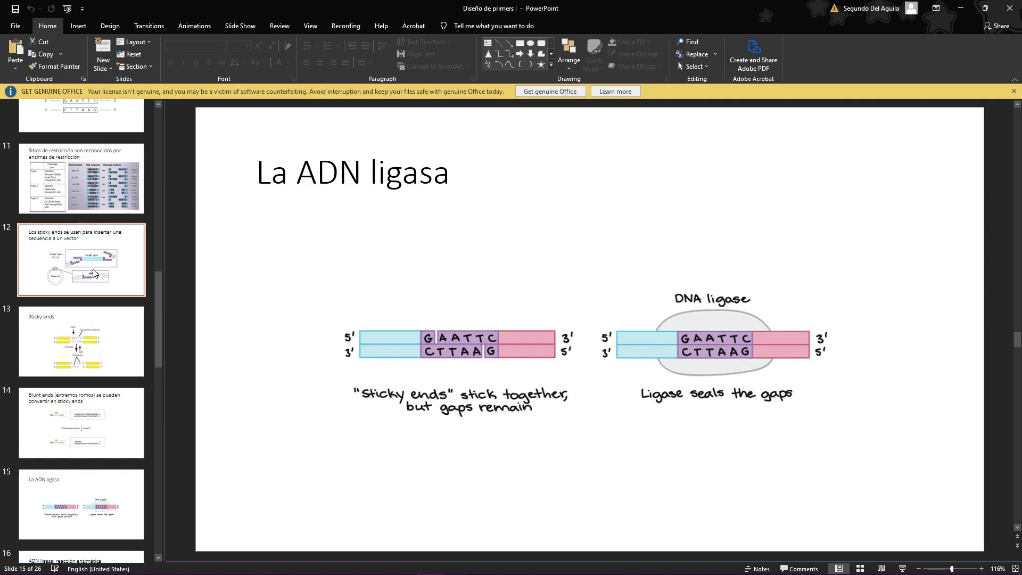
left_click(93, 273)
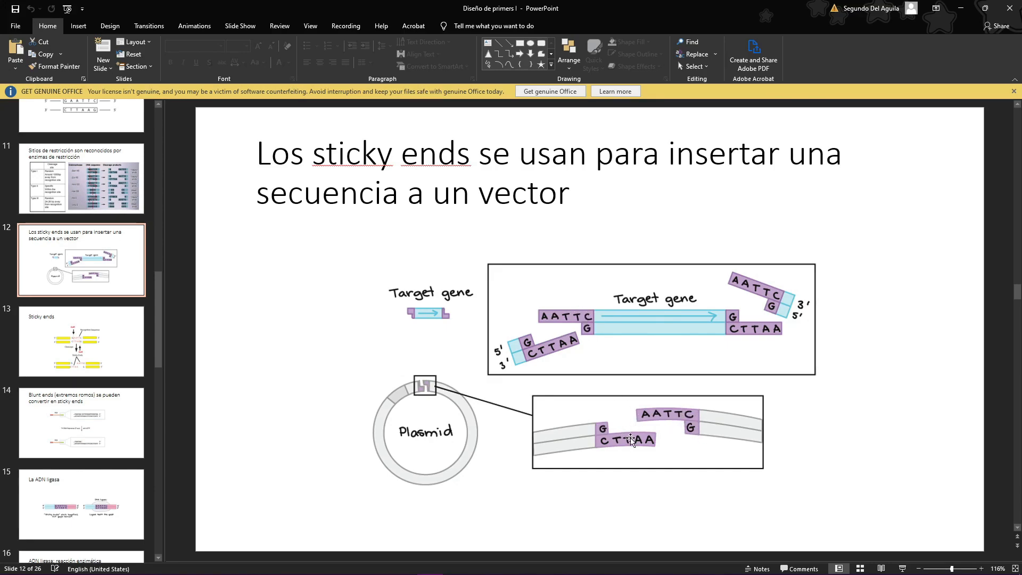
- Switch back to Word and paste a copy of the full plasmid sequence, including its highlighted sites, below the original
key("alt+Tab")
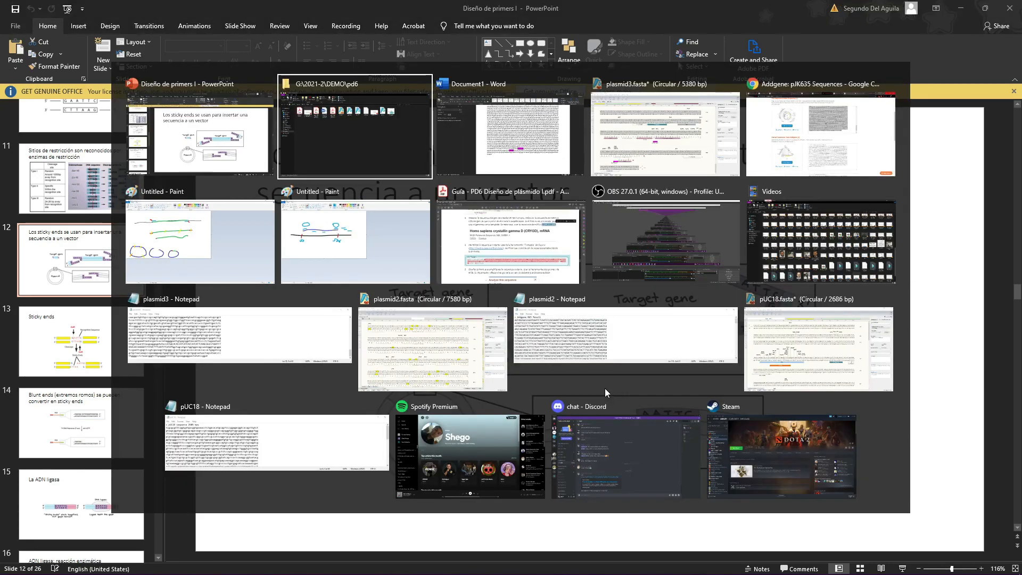
left_click(493, 157)
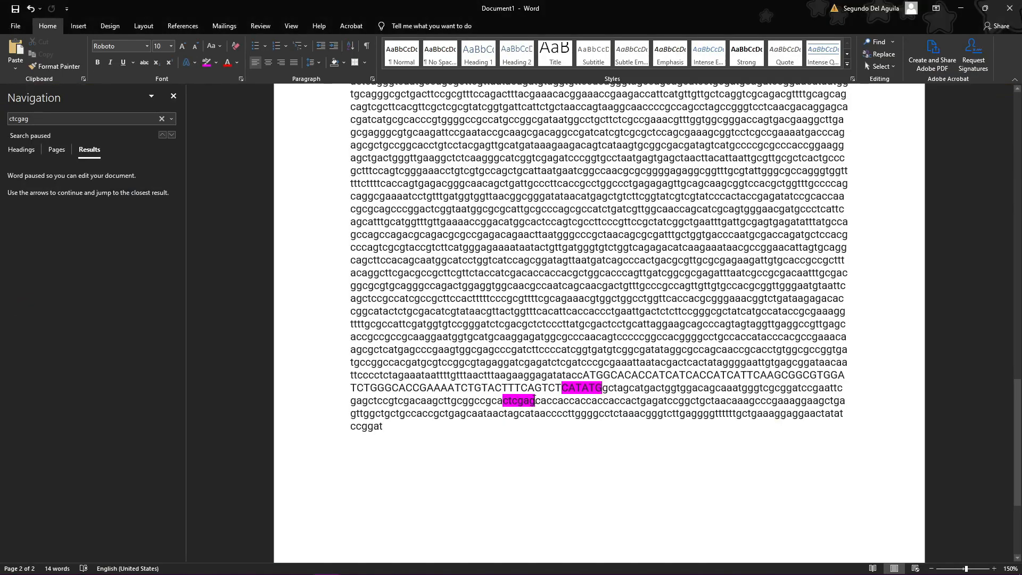
mouse_move(1017, 416)
left_mouse_down()
mouse_move(1020, 208)
mouse_move(1016, 416)
left_mouse_up()
left_click_drag(438, 449, 352, 229)
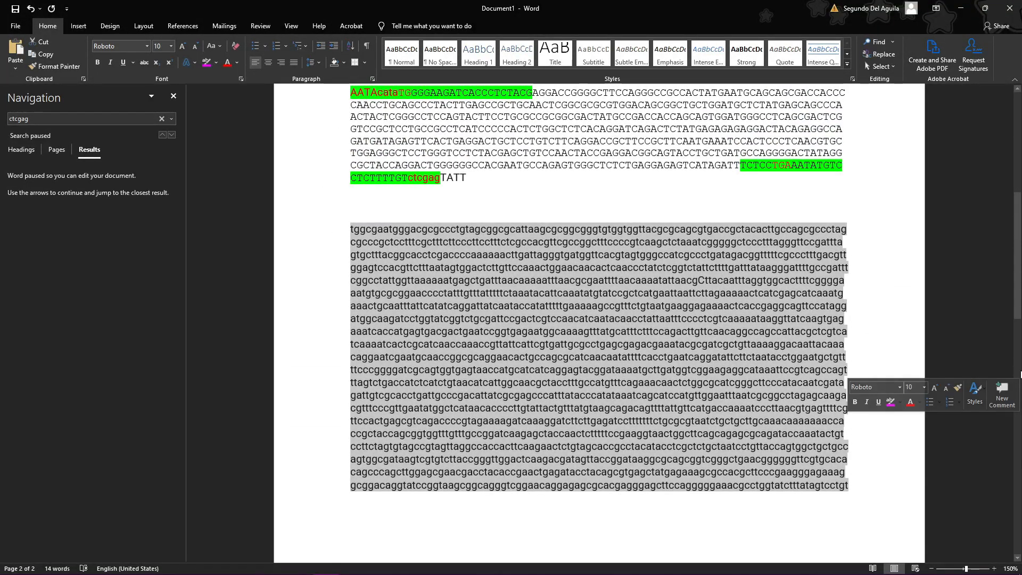
left_click_drag(1017, 280, 1018, 533)
left_click(821, 480)
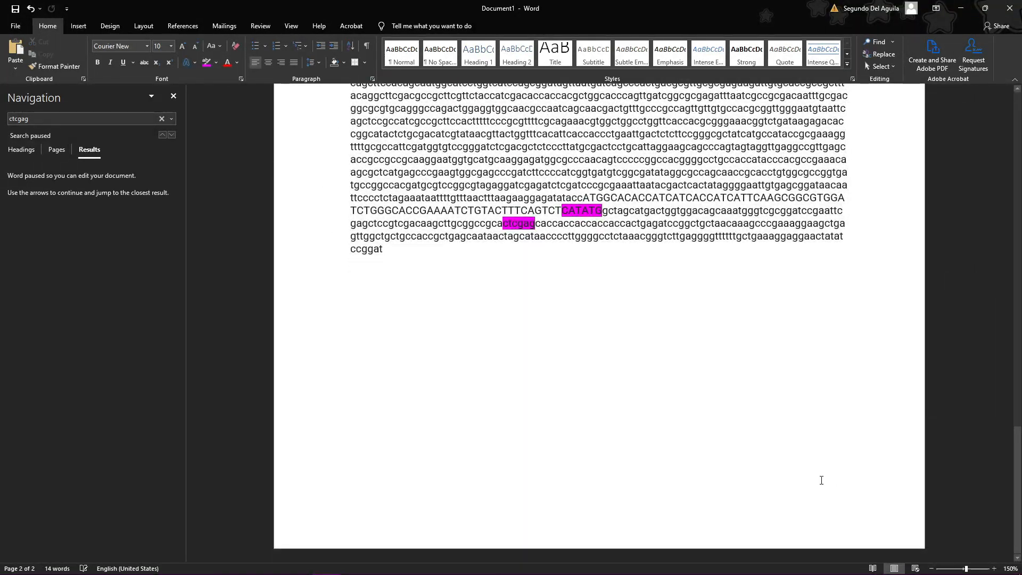
key("ctrl+v")
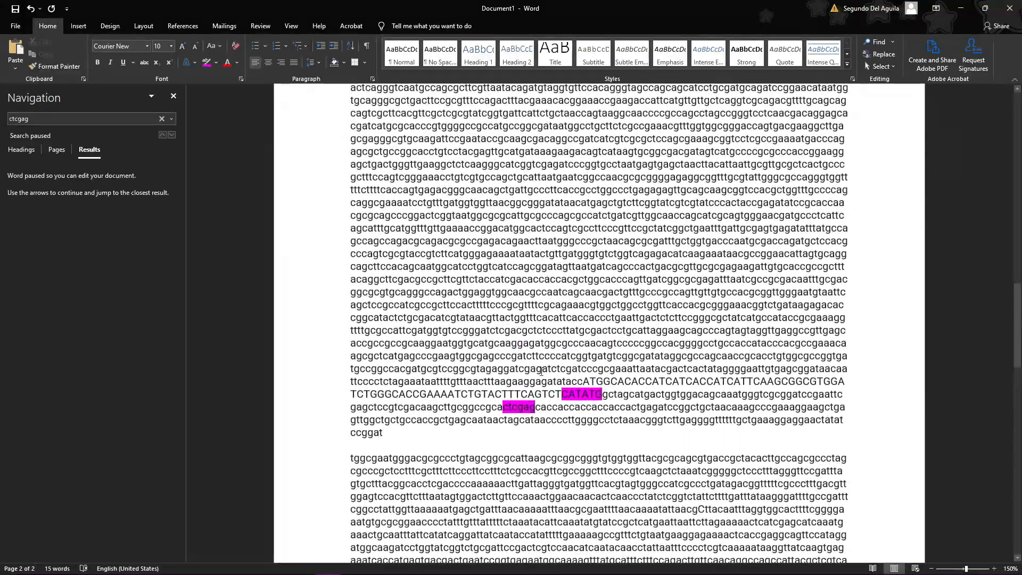
key("ctrl+z")
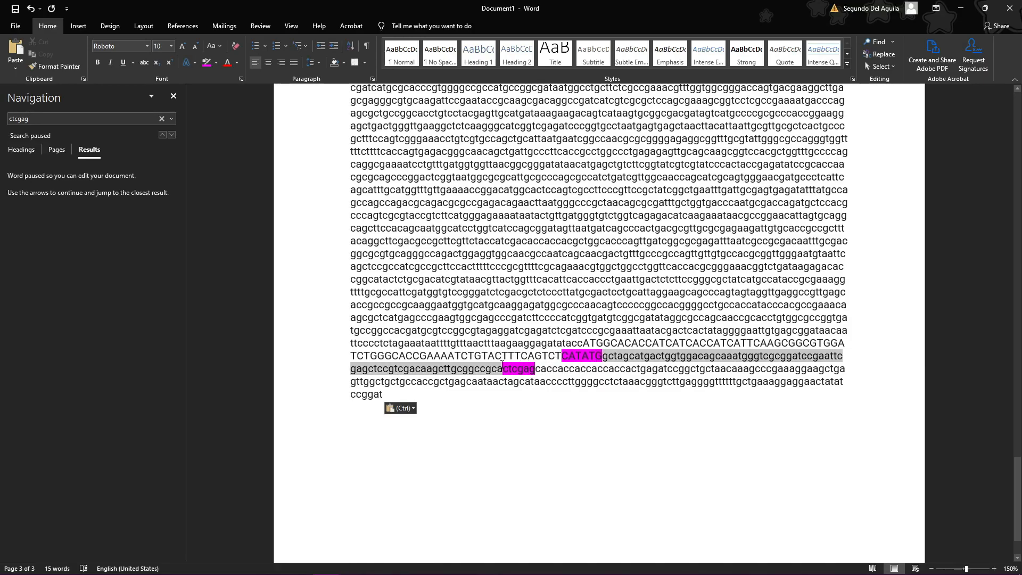
- Examine the plasmid copy's ctcgag site and the amplicon stretch lying between its cataTG and ctcgag sites
left_click_drag(502, 365, 537, 367)
scroll(521, 330, "up", 15)
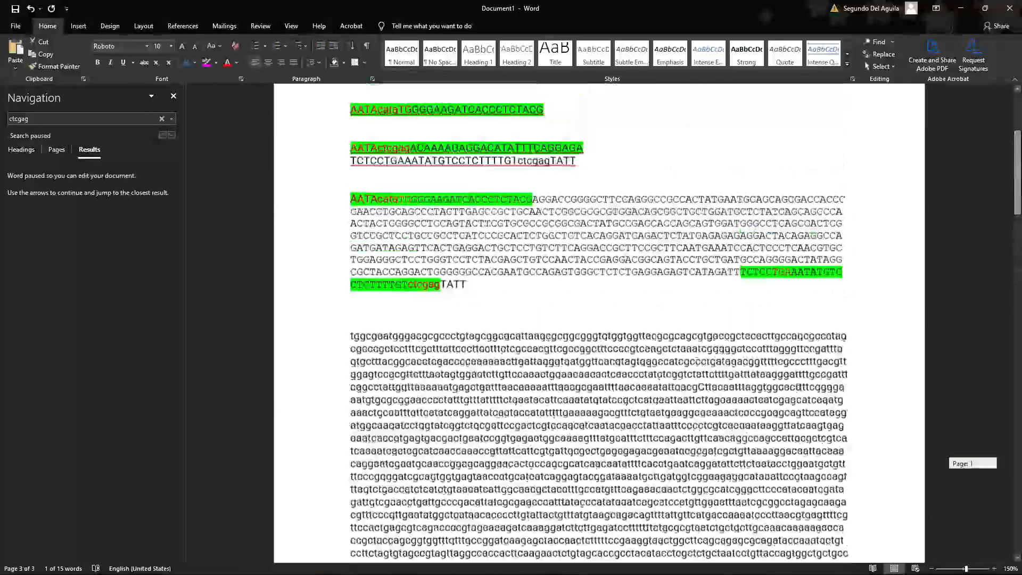
left_click(380, 329)
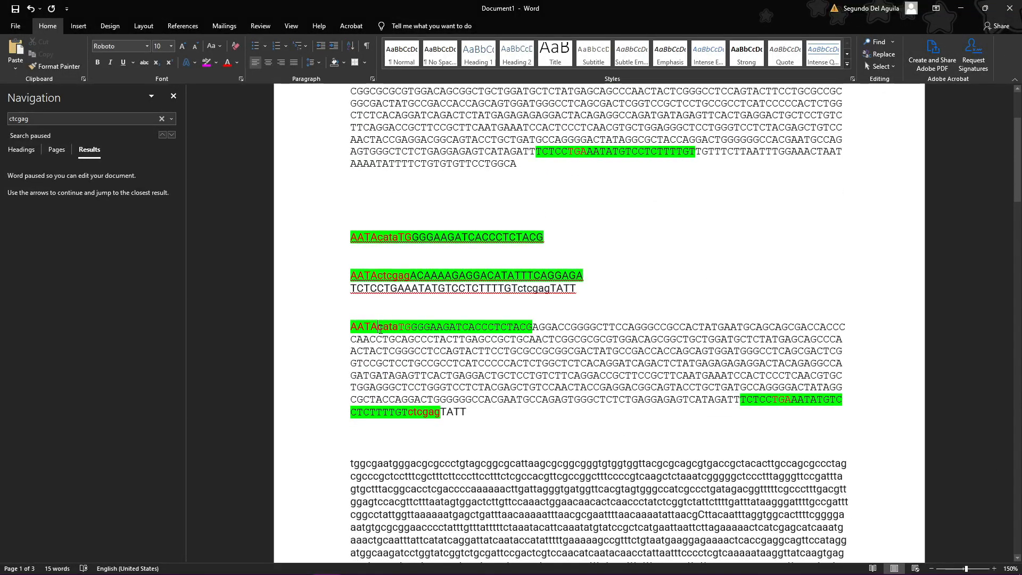
mouse_move(412, 326)
left_mouse_down()
mouse_move(434, 389)
mouse_move(432, 411)
mouse_move(409, 416)
mouse_move(409, 328)
left_mouse_up()
left_click(408, 339)
left_click_drag(409, 326, 410, 413)
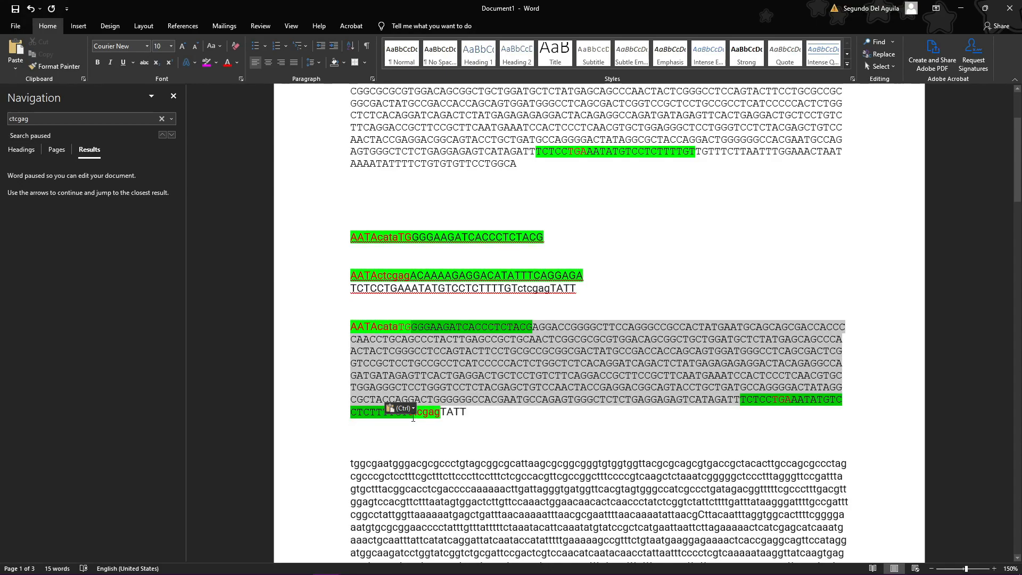
left_click(414, 339)
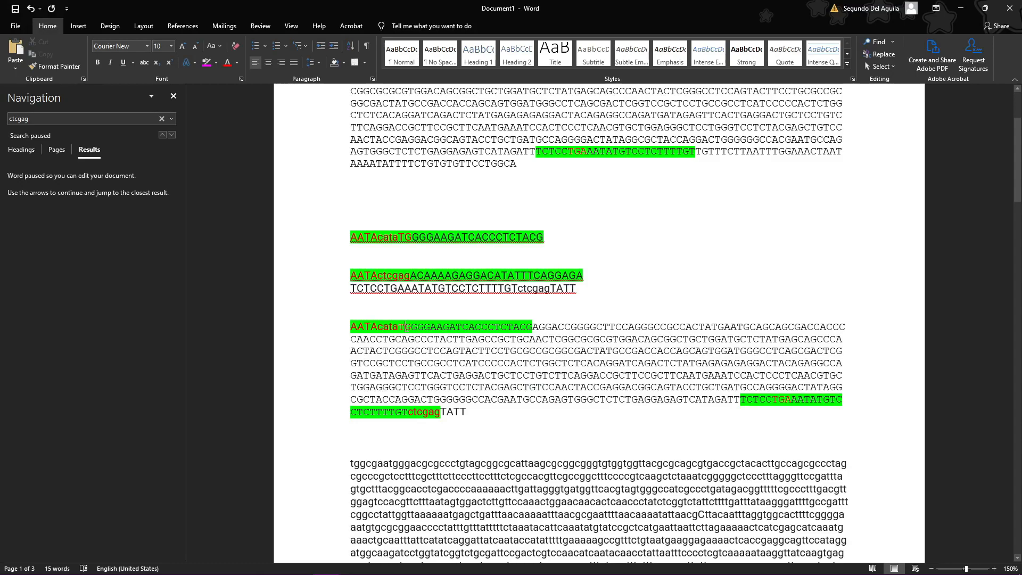
- Compare the amplicon's cataTG site with the highlighted CATATG and ctcgag sites in the plasmid copy
left_click_drag(379, 328, 412, 327)
left_click(413, 327)
left_click_drag(379, 328, 410, 330)
left_click(412, 327)
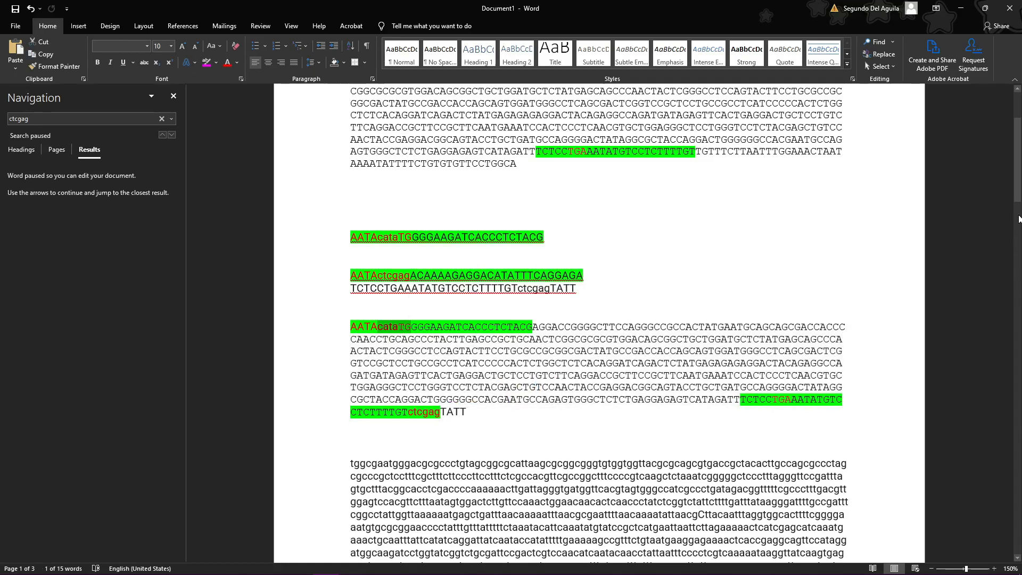
scroll(664, 294, "down", 20)
scroll(664, 294, "down", 18)
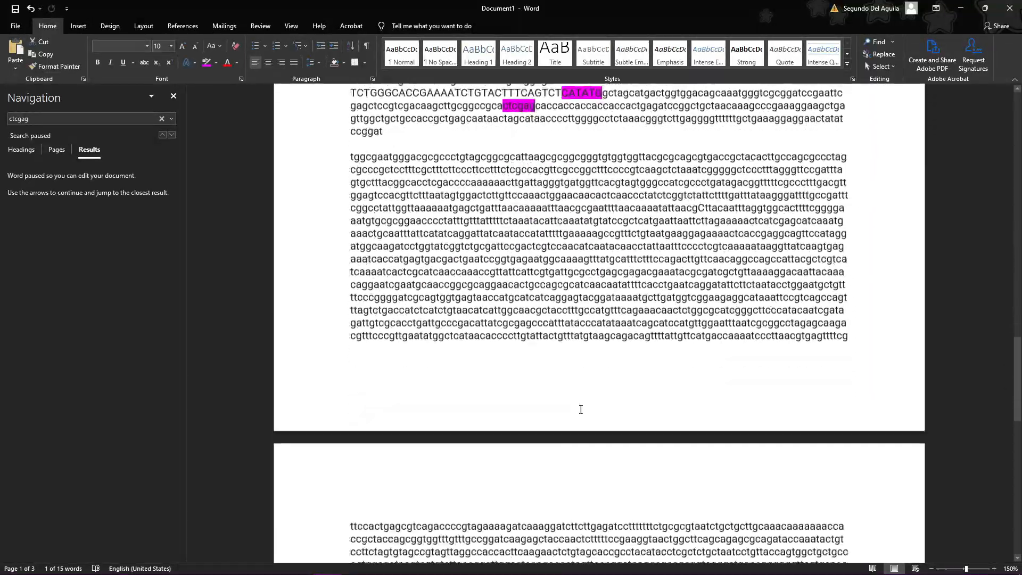
scroll(598, 319, "up", 20)
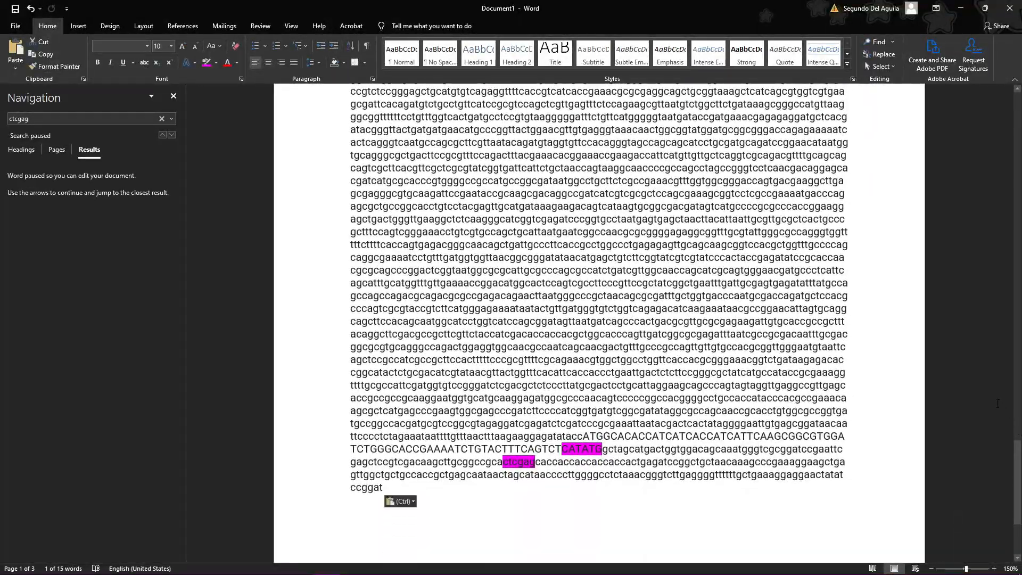
left_click(459, 331)
scroll(449, 417, "down", 1)
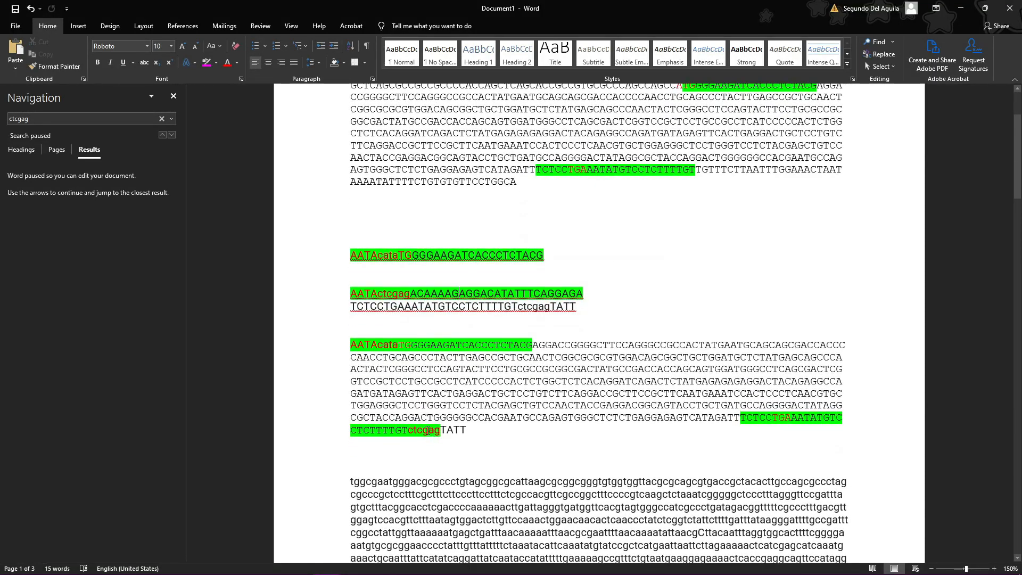
- Duplicate the full amplicon sequence, from AATAcataTG to ctcgagTATT, directly below the original
left_click_drag(468, 430, 358, 343)
left_click(478, 435)
key("Return")
key("Return")
type("AATAcataTGGGGAAGATCACCCTCTACGAGGACCGGGGCTTCCAGGGCCGCCACTATGAATGCAGCAGCGACCACCCCAACCTGCAGCCCTACTTGAGCCGCTGCAACTCGGCGCGCGTGGACAGCGGCTGCTGGATGCTCTATGAGCAGCCCAACTACTCGGGCCTCCAGTACTTCCTGCGCCGCGGCGACTATGCCGACCACCAGCAGTGGATGGGCCTCAGCGACTCGGTCCGCTCCTGCCGCCTCATCCCCCACTCTGGCTCTCACAGGATCAGACTCTATGAGAGAGAGGACTACAGAGGCCAGATGATAGAGTTCACTGAGGACTGCTCCTGTCTTCAGGACCGCTTCCGCTTCAATGAAATCCACTCCCTCAACGTGCTGGAGGGCTCCTGGGTCCTCTACGAGCTGTCCAACTACCGAGGACGGCAGTACCTGCTGATGCCAGGGGACTATAGGCGCTACCAGGACTGGGGGCCACGAATGCCAGAGTGGGCTCTCTGAGGAGAGTCATAGATTTCTCCTGAAATATGTCCTCTTTTGTctcgagTATT")
scroll(478, 436, "down", 3)
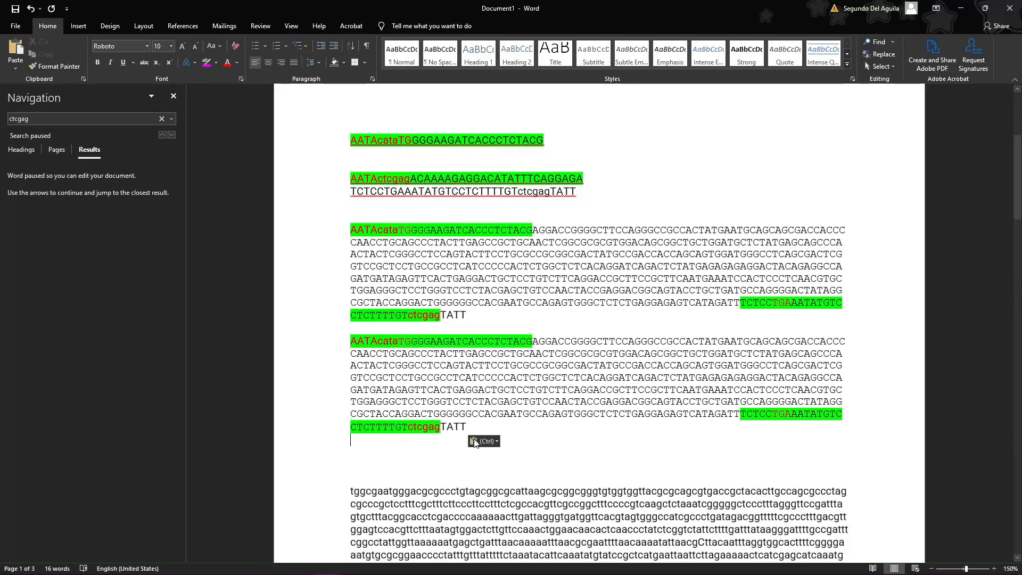
- Trim the amplicon copy by removing ctcgagTATT from its end and AATAcataTG from its start
left_click_drag(467, 426, 406, 424)
key("BackSpace")
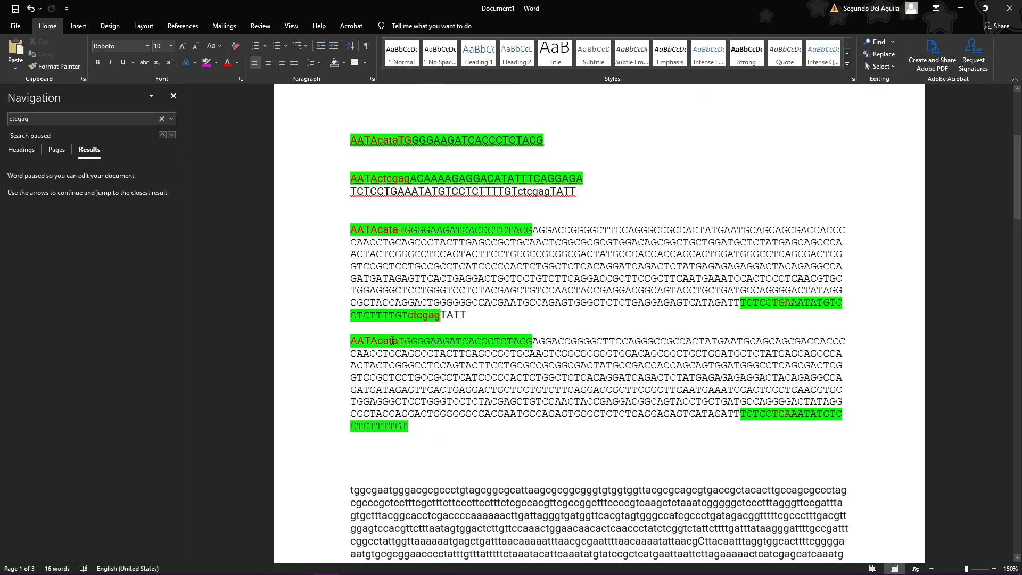
mouse_move(394, 336)
left_mouse_down()
mouse_move(345, 333)
mouse_move(411, 339)
left_mouse_up()
left_click(349, 340)
key("BackSpace")
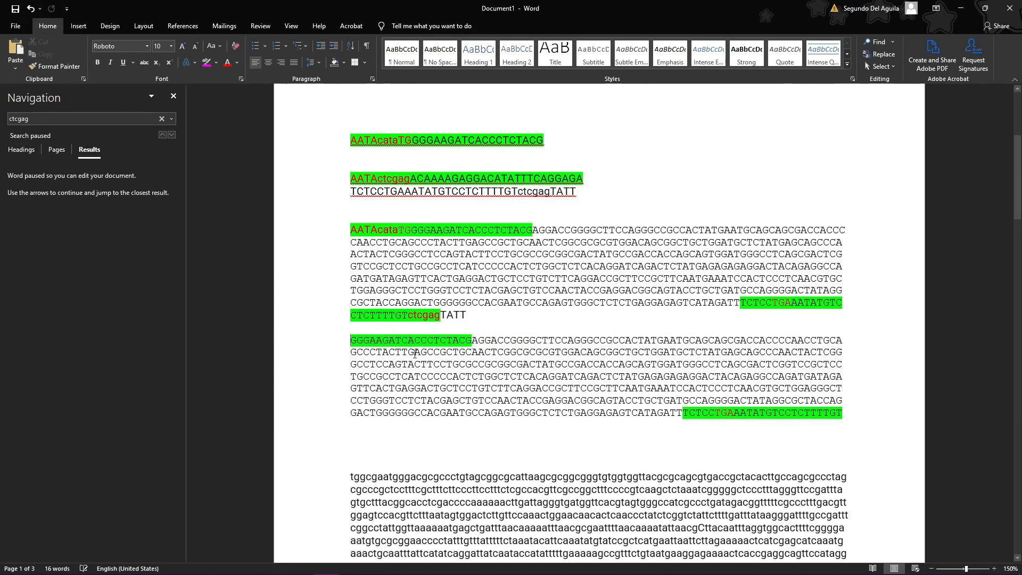
- Copy the trimmed amplicon and delete the stretch between CATATG and ctcgag in the plasmid copy
left_click_drag(347, 337, 849, 413)
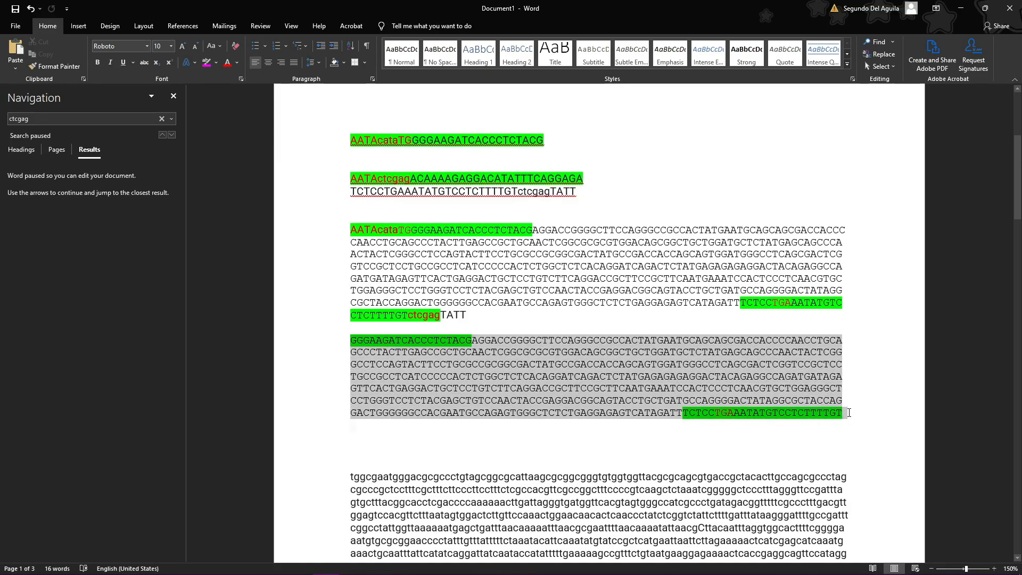
left_click_drag(1016, 176, 1020, 510)
left_click(613, 437)
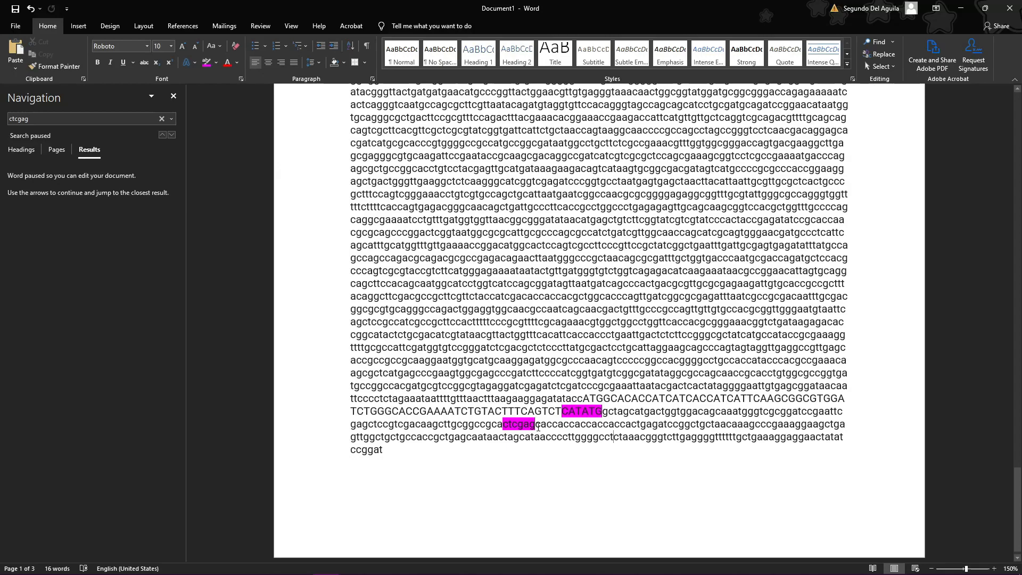
left_click_drag(503, 418, 350, 425)
key("BackSpace")
left_click_drag(605, 411, 840, 413)
key("BackSpace")
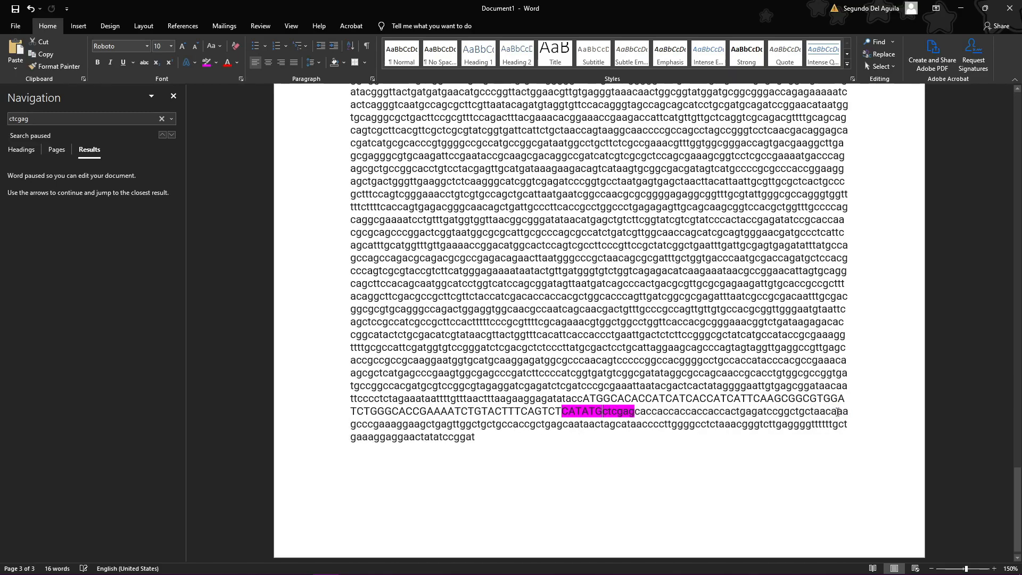
- Paste the trimmed amplicon between CATATG and ctcgag, and remove the line breaks before and after it
key("ctrl+v")
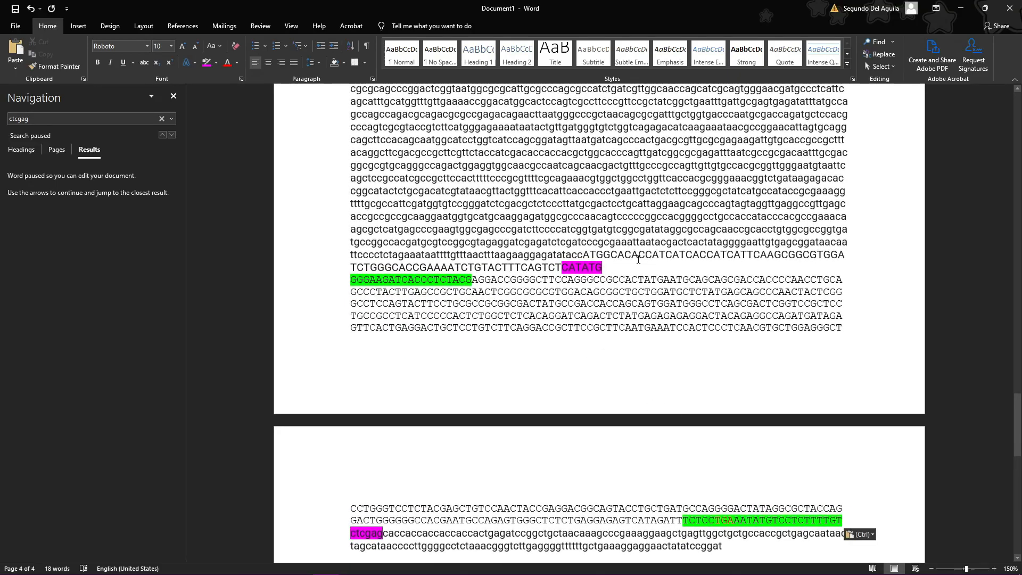
key("BackSpace")
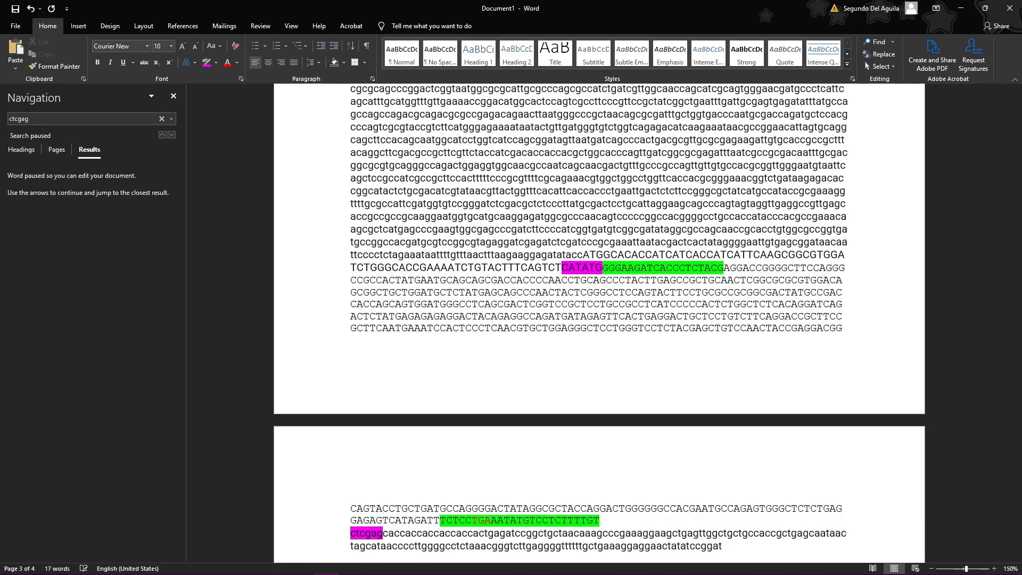
scroll(618, 319, "down", 2)
left_click(618, 453)
left_click(613, 440)
key("Delete")
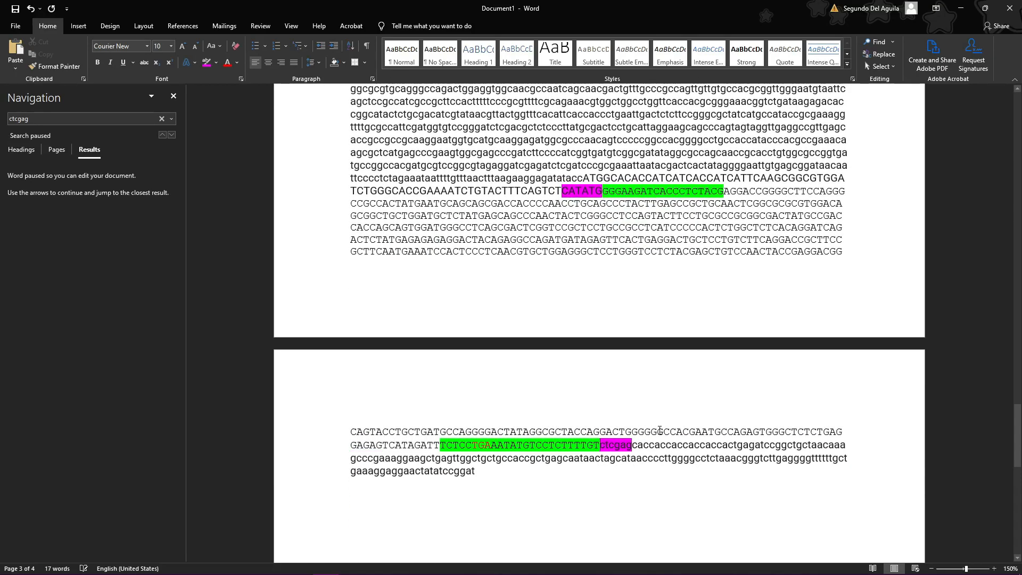
- Examine the assembled plasmid from the CATATG site through the insert to the ctcgag site and the sequence's end
left_click_drag(476, 472, 369, 400)
scroll(568, 335, "down", 15)
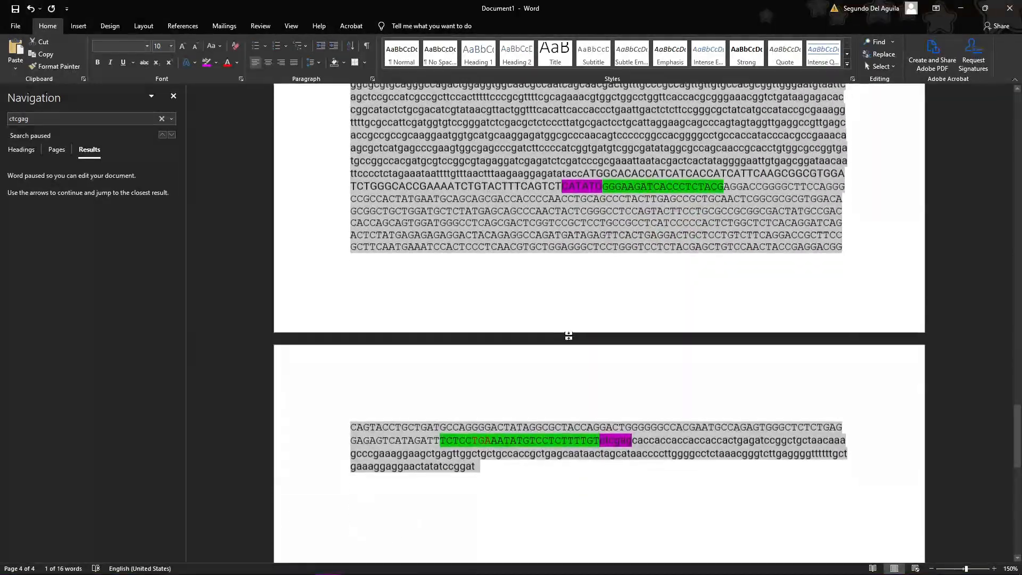
left_click_drag(1017, 437, 1019, 418)
left_click(724, 260)
left_click(651, 498, "shift")
left_click_drag(651, 495, 637, 514)
left_click(637, 514)
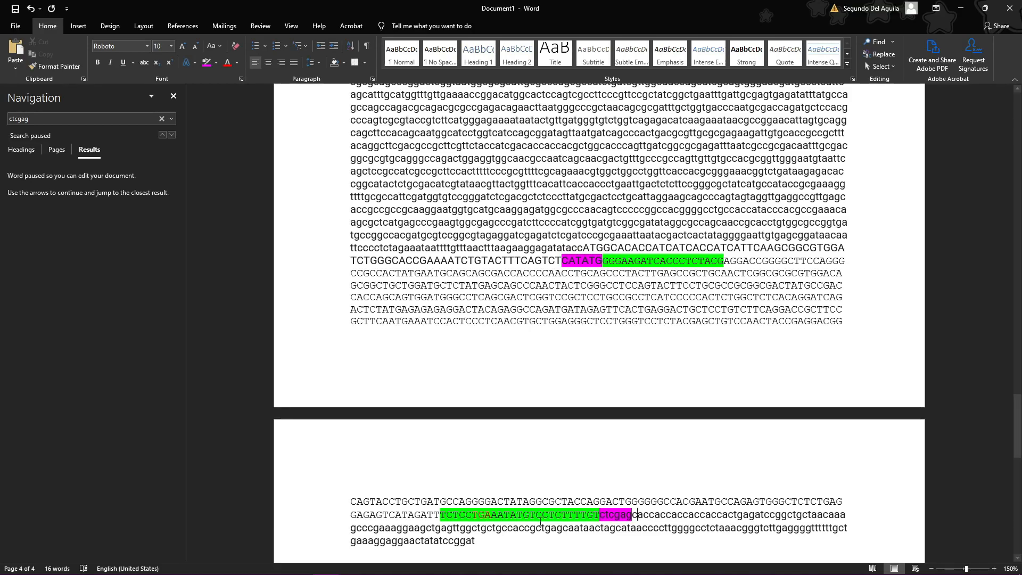
scroll(746, 423, "down", 2)
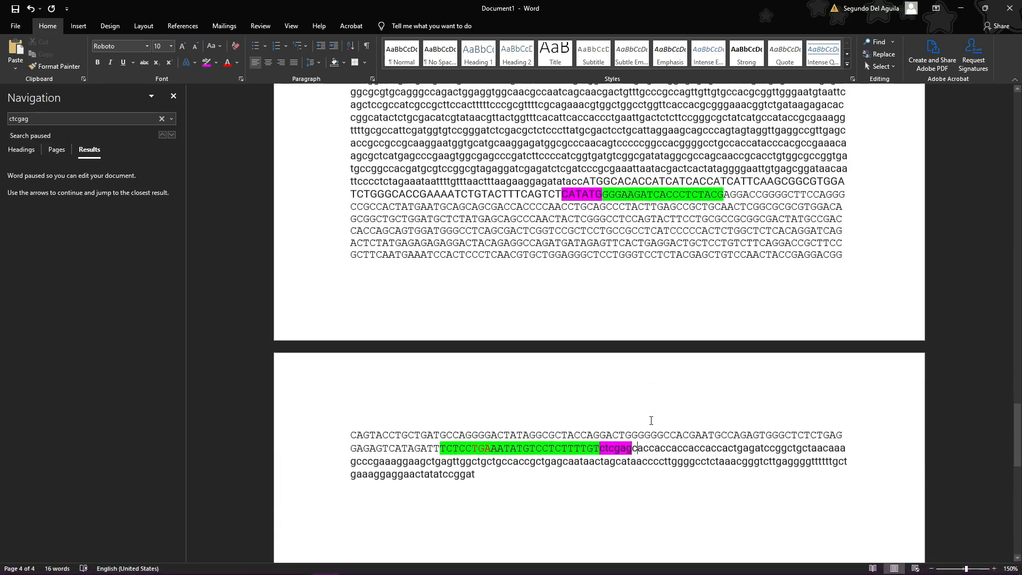
- Copy the complete plasmid sequence with the insert and paste it into a new Notepad document
left_click_drag(511, 485, 336, 440)
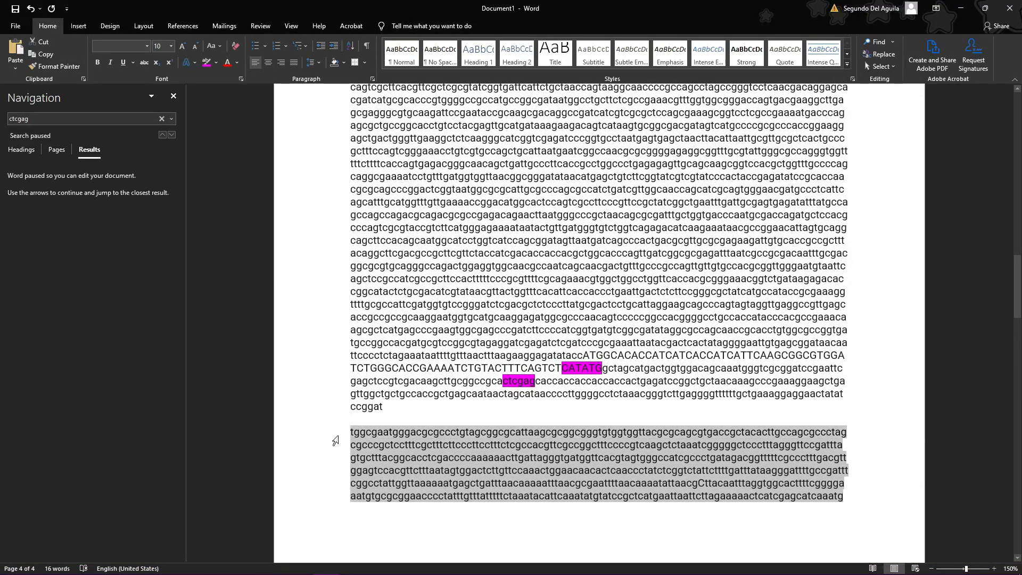
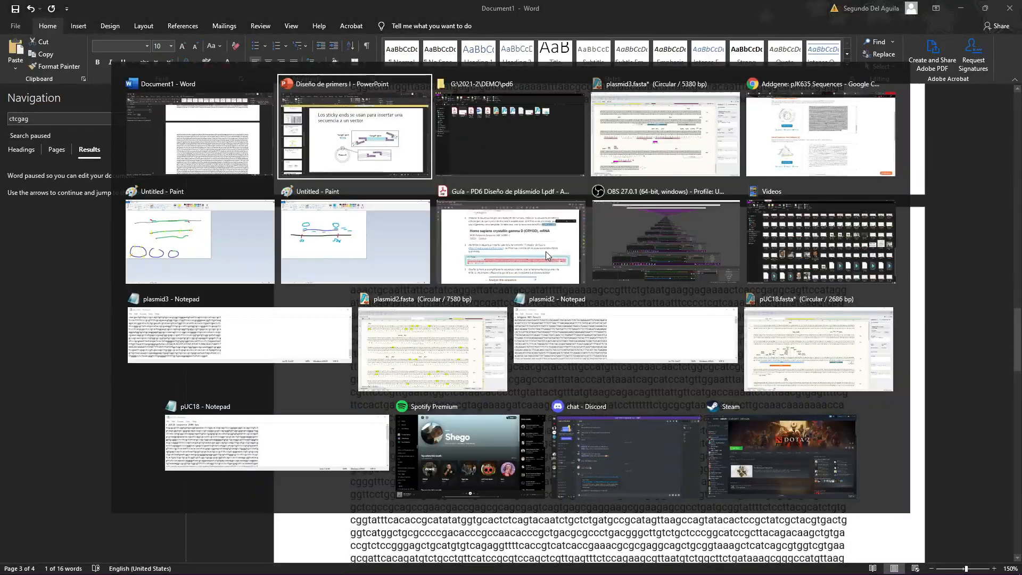
left_click(238, 151)
left_click(353, 565)
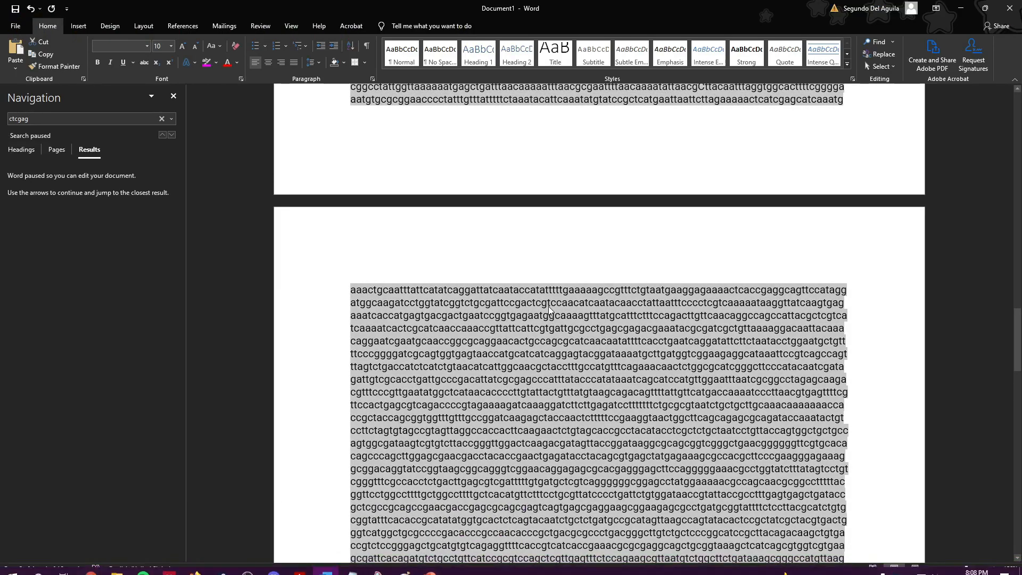
key("super+r")
type("notepoa")
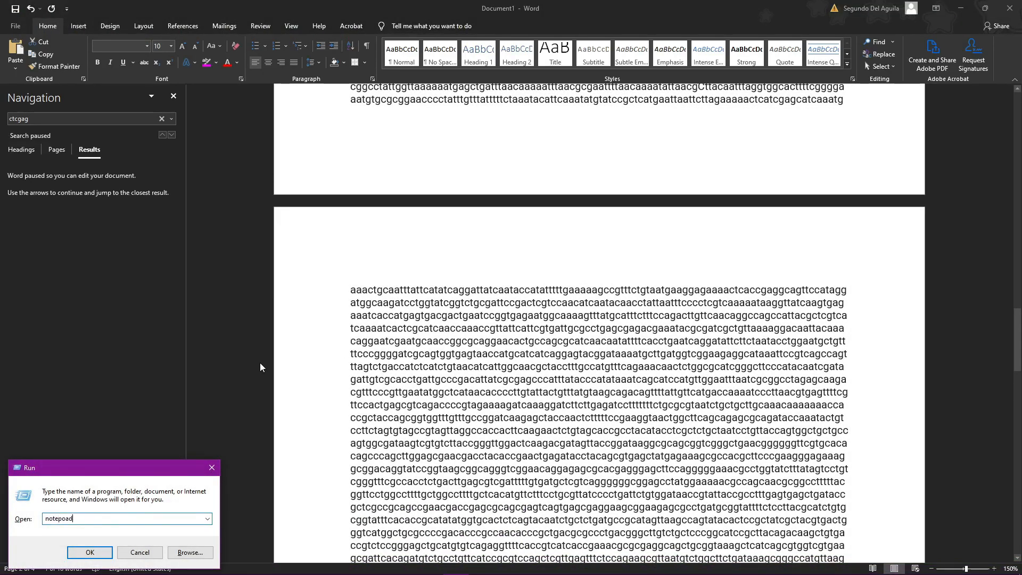
key("BackSpace")
type("ad")
key("Return")
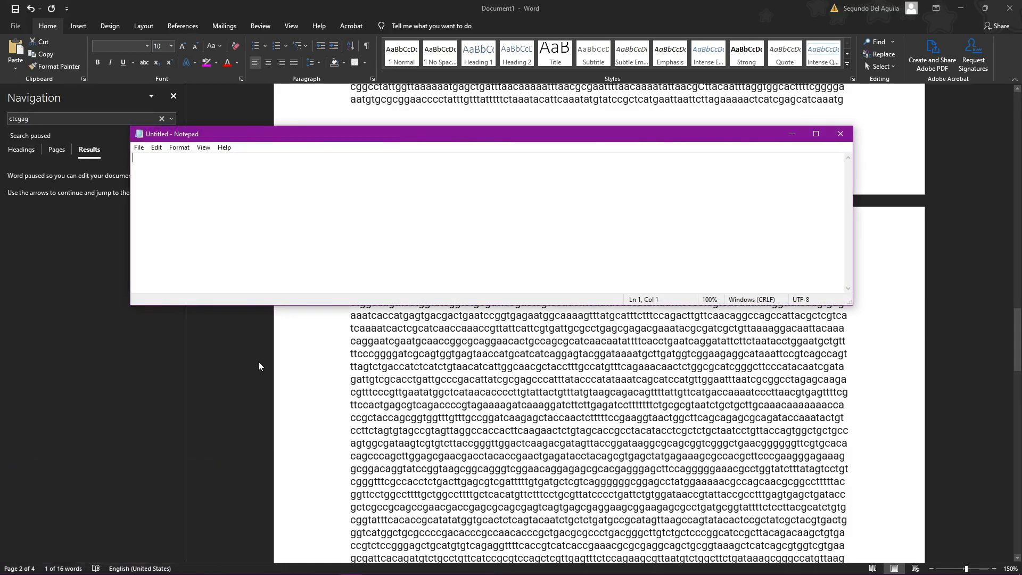
key("ctrl+v")
- Add the FASTA header line >plasmid+insert above the pasted sequence
left_click_drag(850, 253, 847, 170)
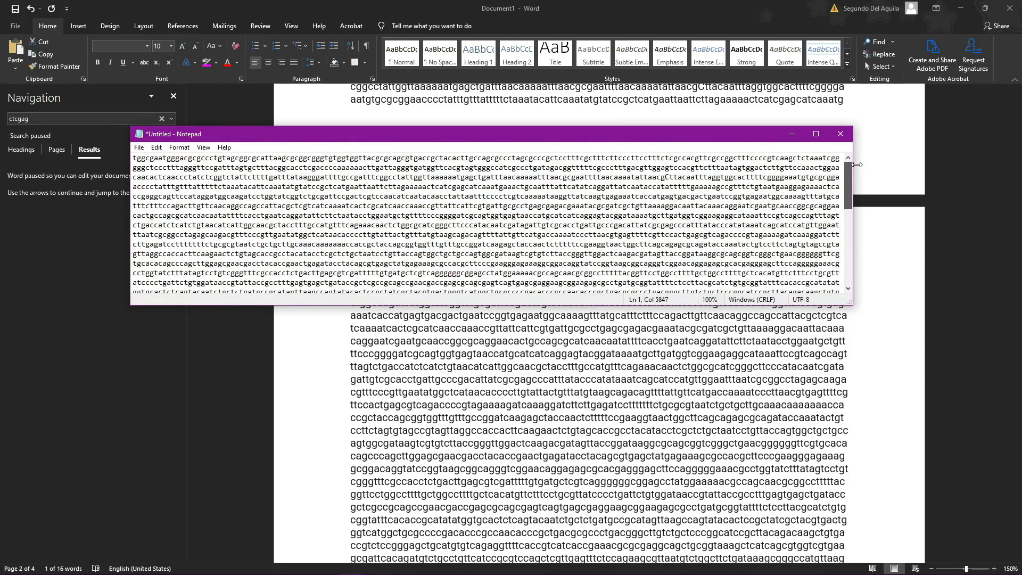
scroll(314, 212, "down", 8)
scroll(317, 213, "up", 8)
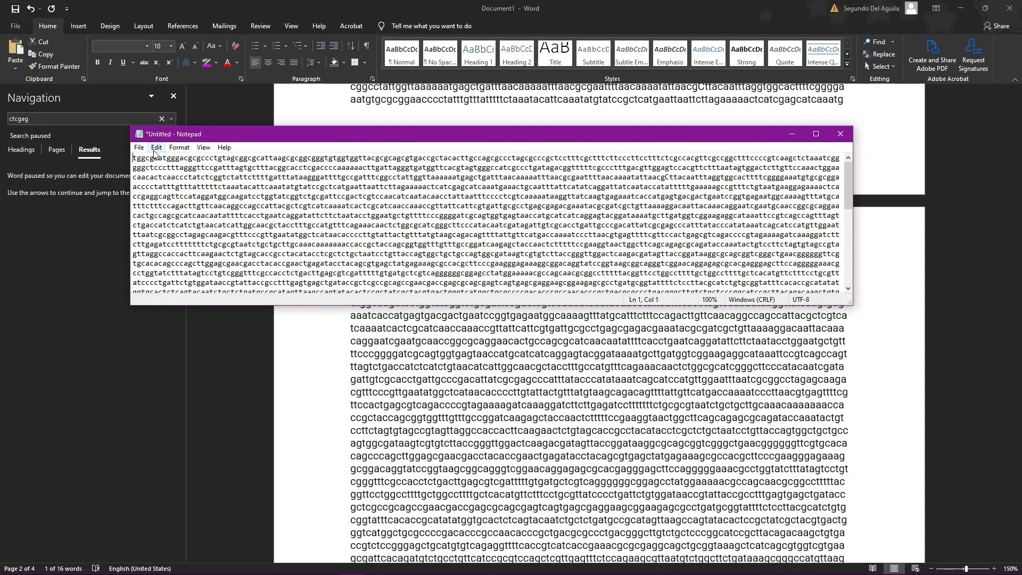
key("Return")
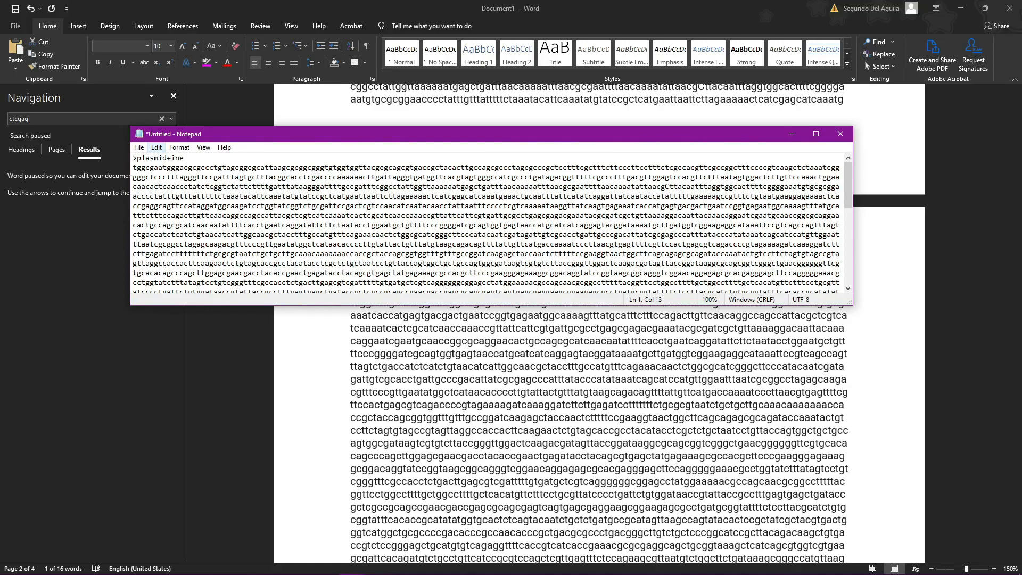
- Save the sequence as a text file named plasmid3_insert in the pd6 folder
left_click(139, 147)
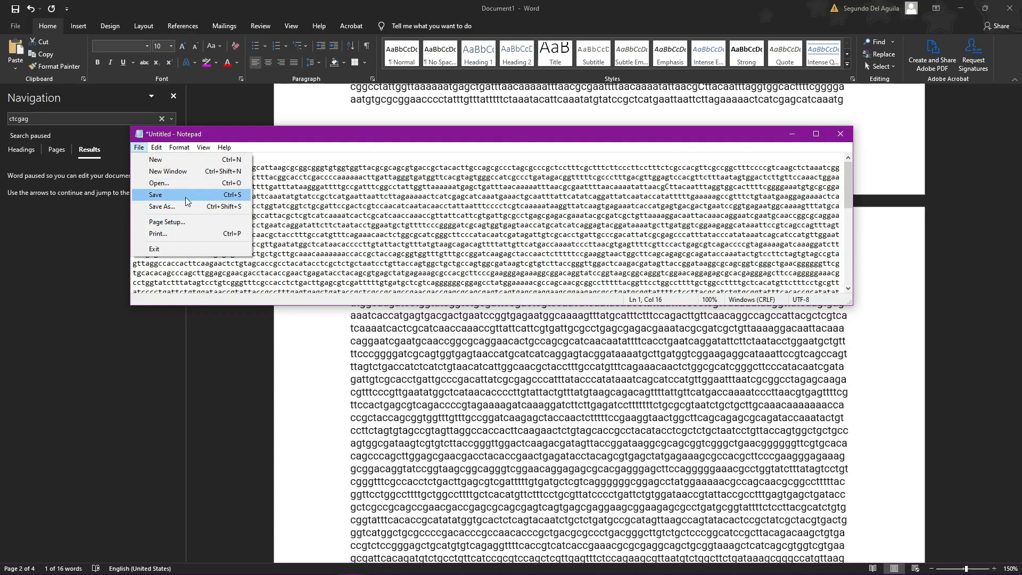
left_click(186, 206)
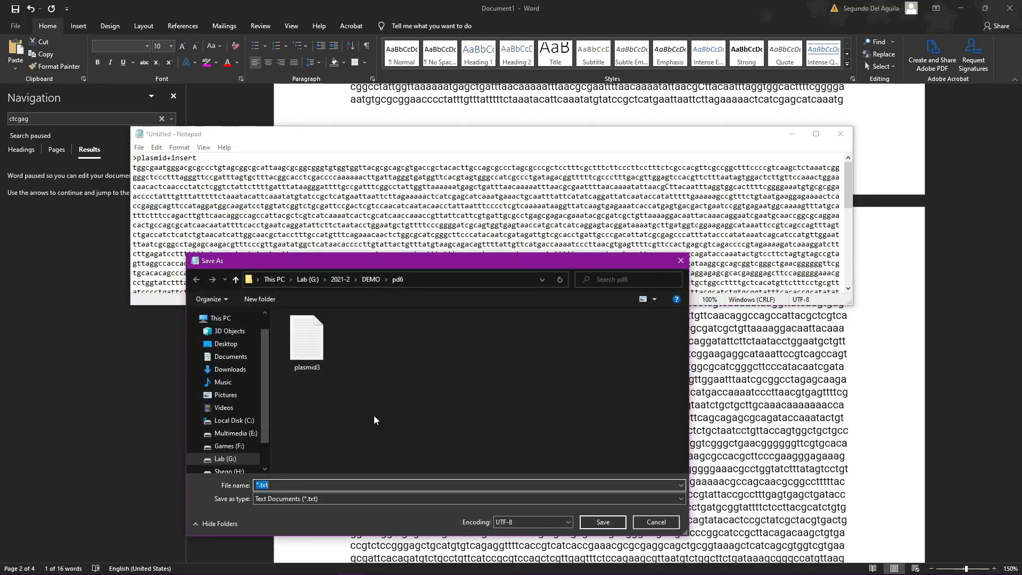
type("plasmid")
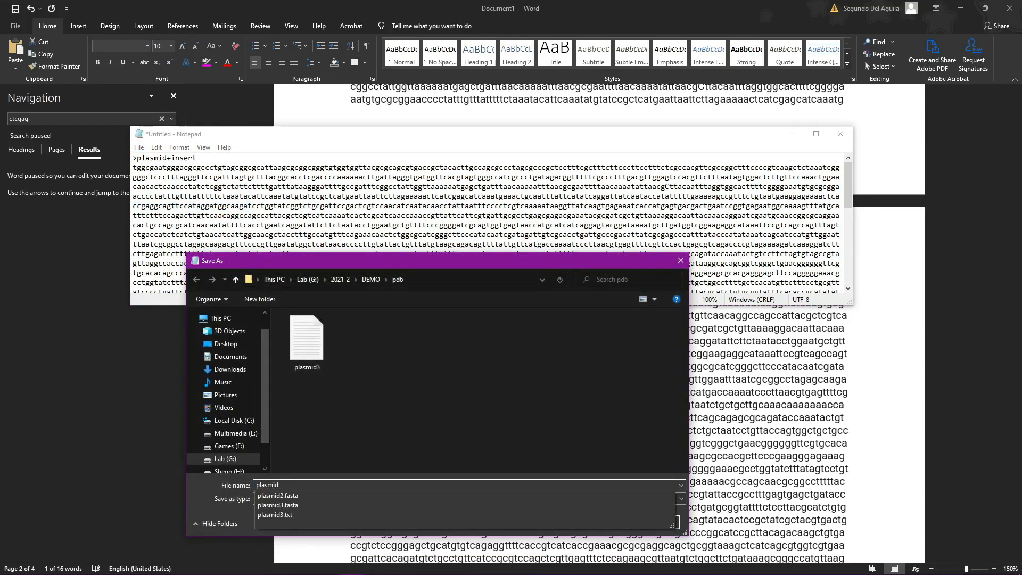
type("67")
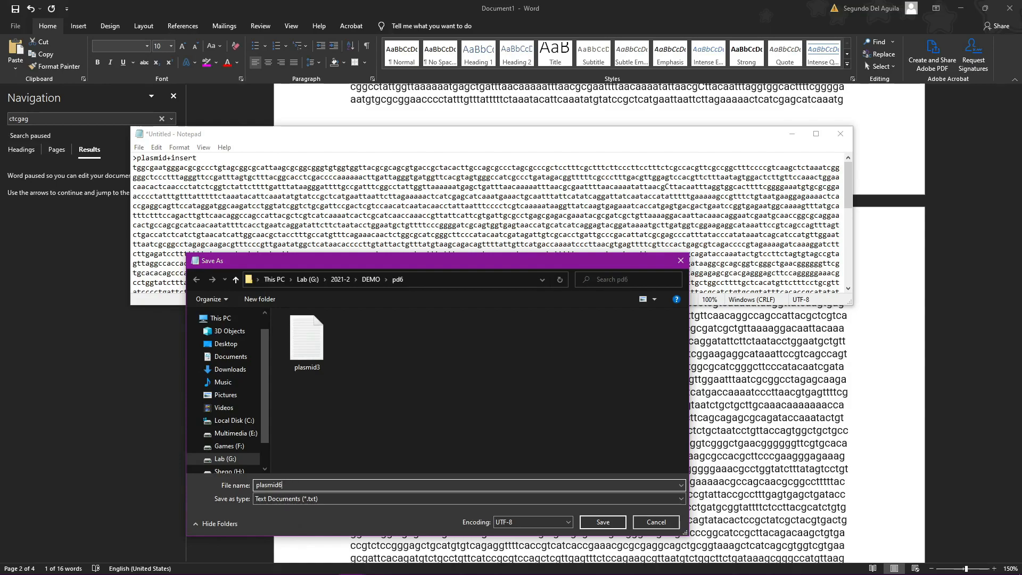
key("BackSpace")
type("3_insert")
key("Return")
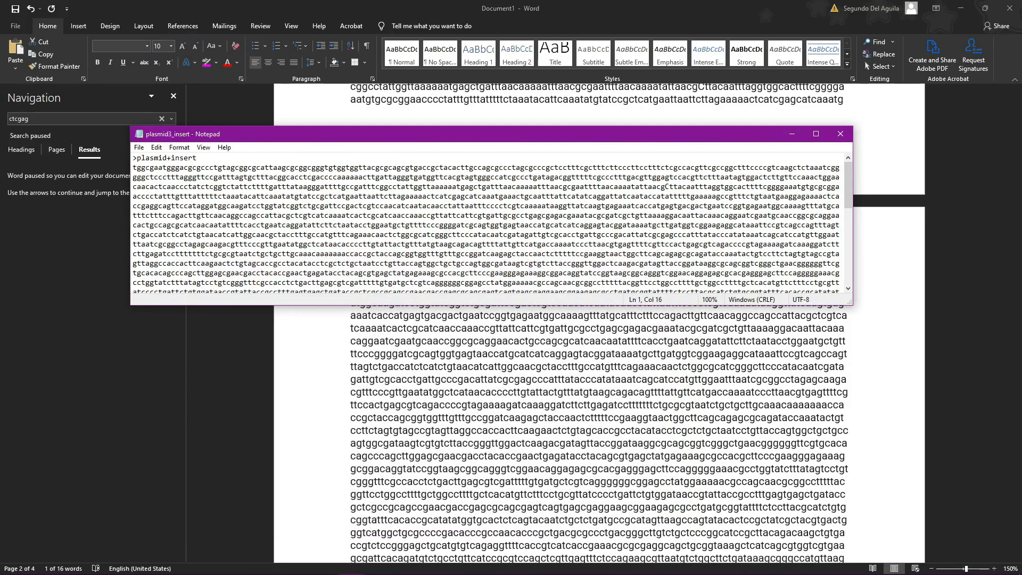
left_click(141, 147)
left_click(169, 206)
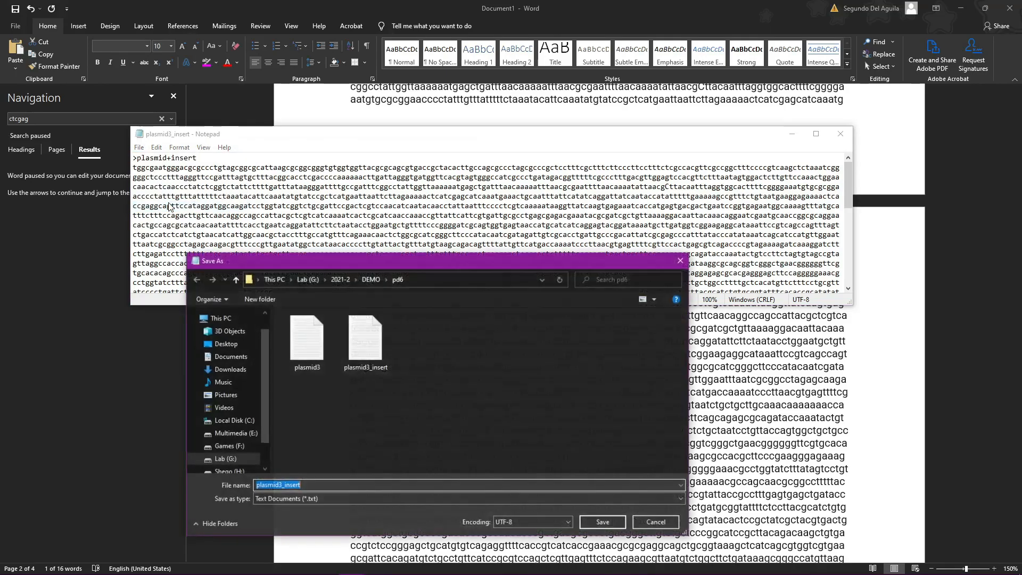
left_click(649, 521)
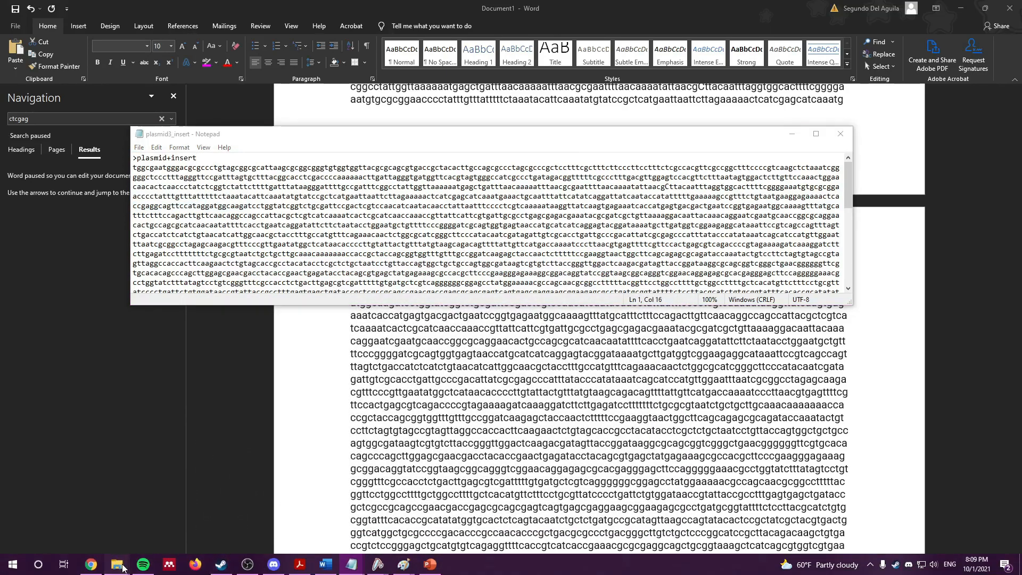
- Open the plasmid3_insert text file from the pd6 folder in File Explorer
mouse_move(122, 567)
left_click(68, 507)
left_click_drag(561, 334, 571, 310)
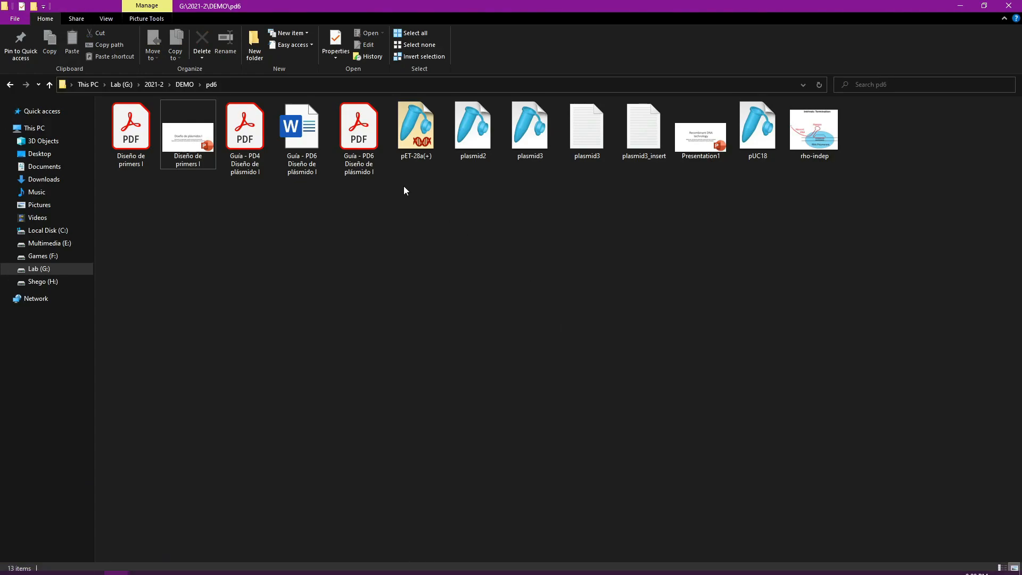
double_click(646, 137)
- Save a copy of the sequence in the pd6 folder as plasmid3_insert.fasta, using the All Files type
left_click(138, 147)
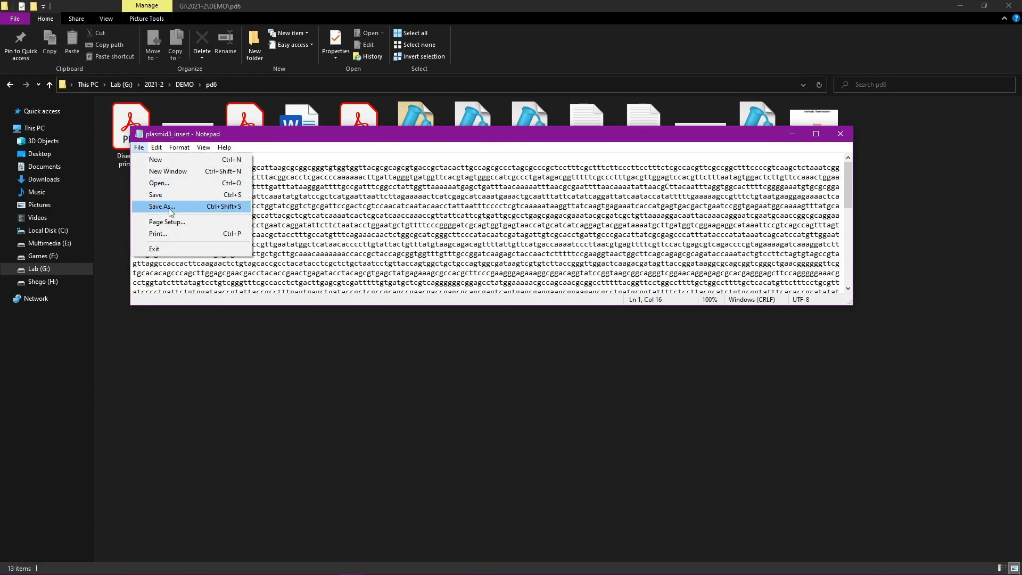
left_click(160, 208)
left_click(345, 485)
left_click(346, 499)
left_click(346, 521)
double_click(326, 485)
left_click(326, 485)
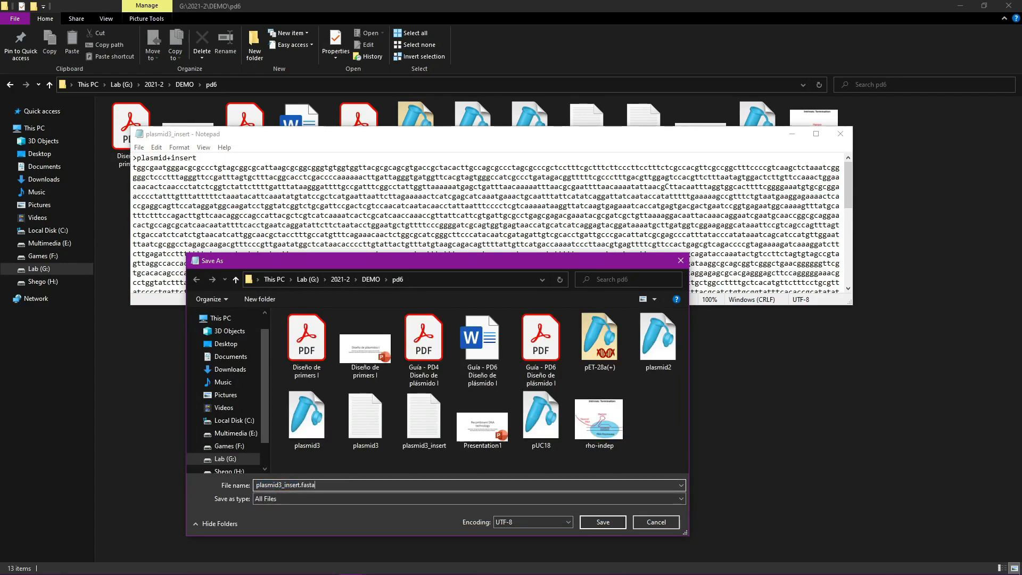
left_click(611, 521)
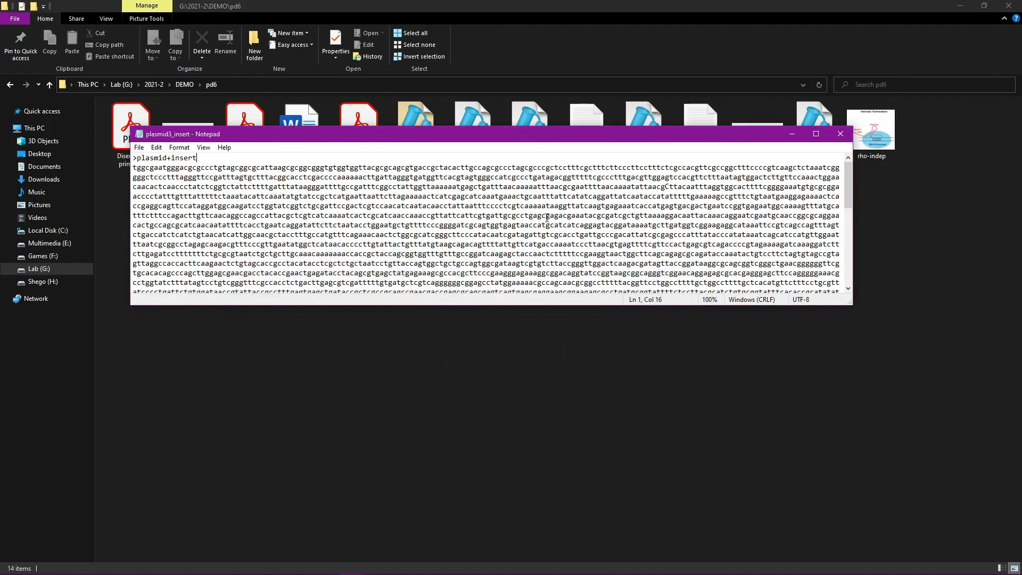
- Open plasmid3_insert.fasta in SnapGene as a double-stranded circular sequence with common features annotated automatically
left_click(352, 564)
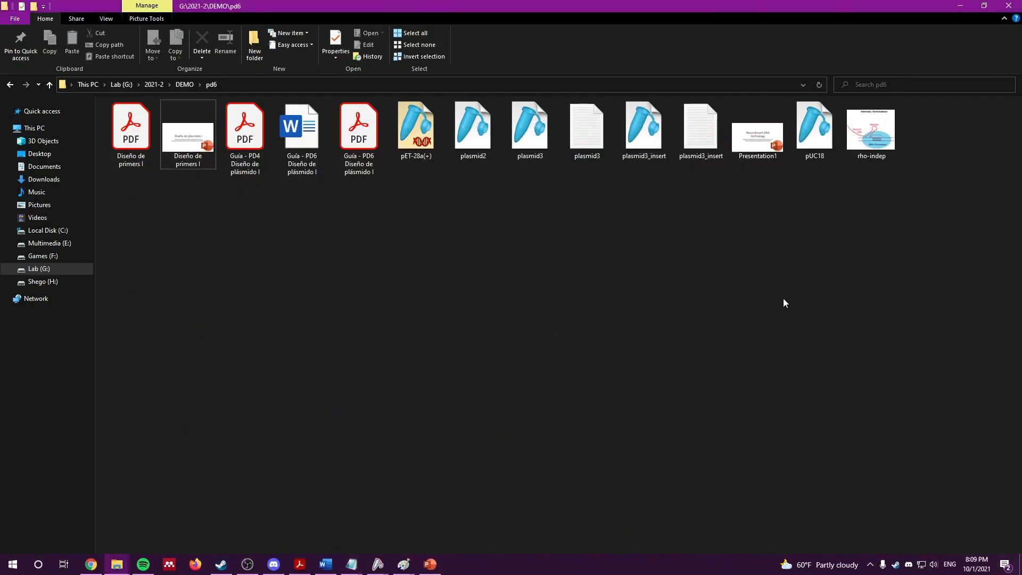
left_click(658, 138)
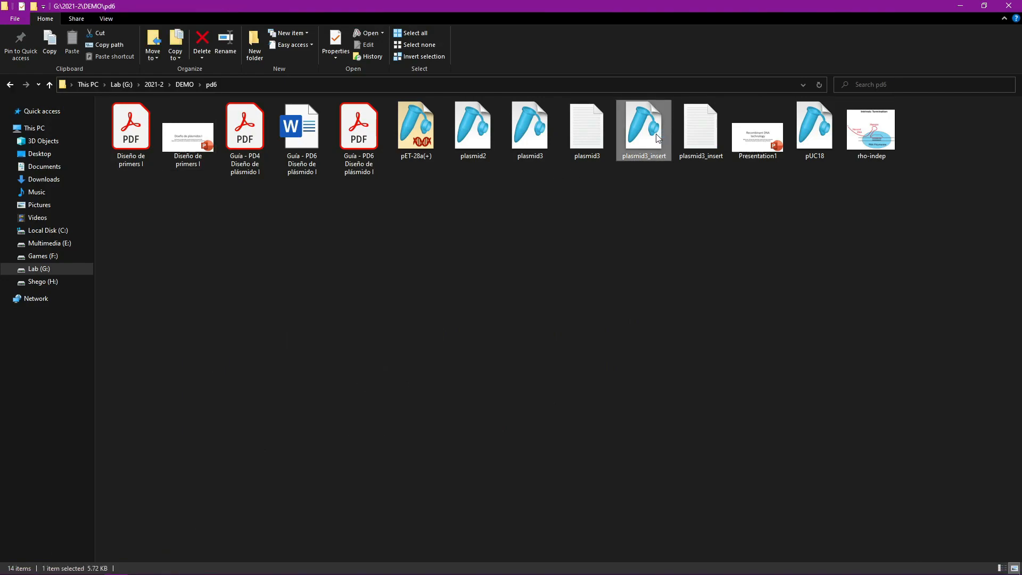
mouse_move(379, 564)
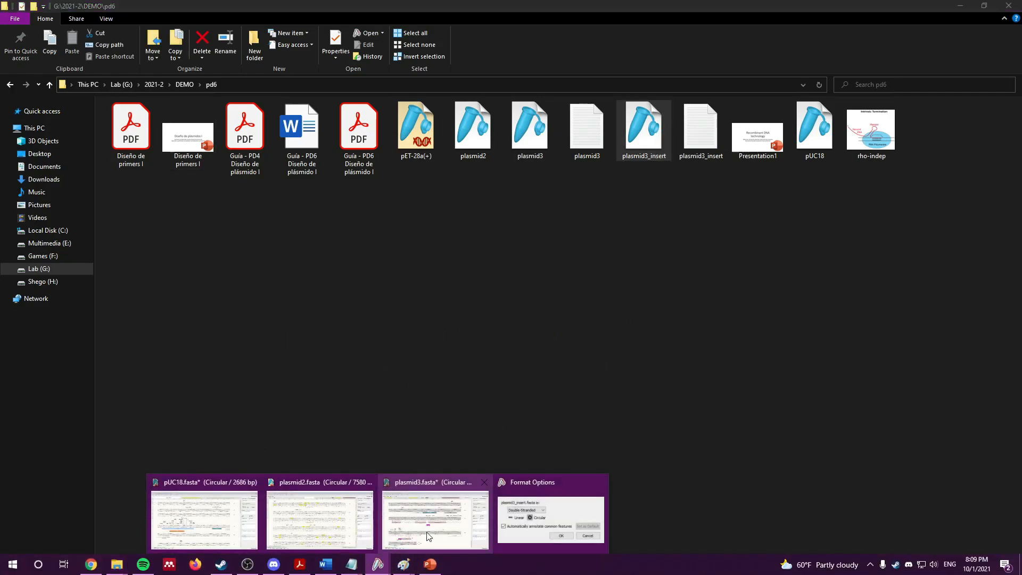
left_click(506, 511)
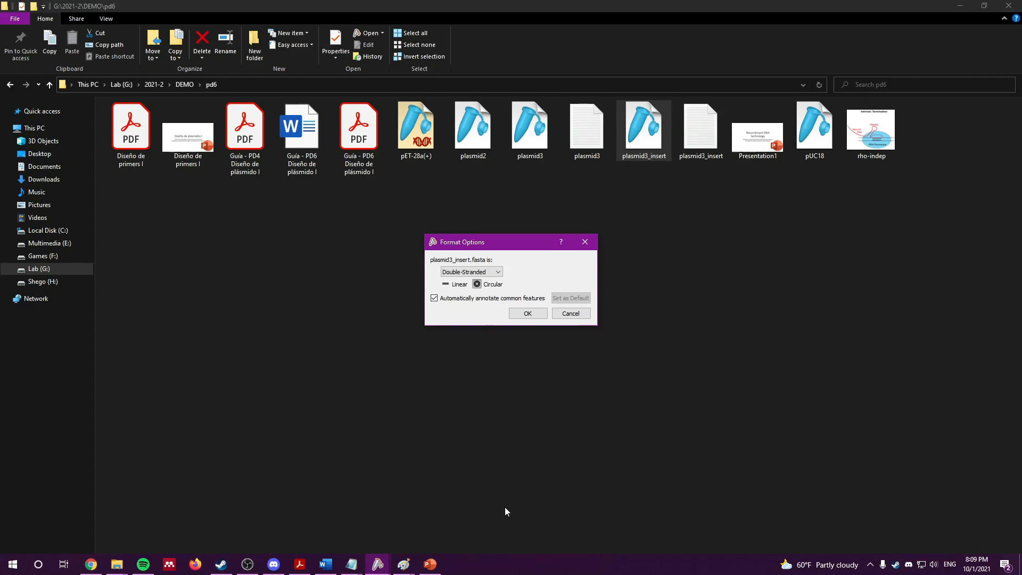
left_click(526, 313)
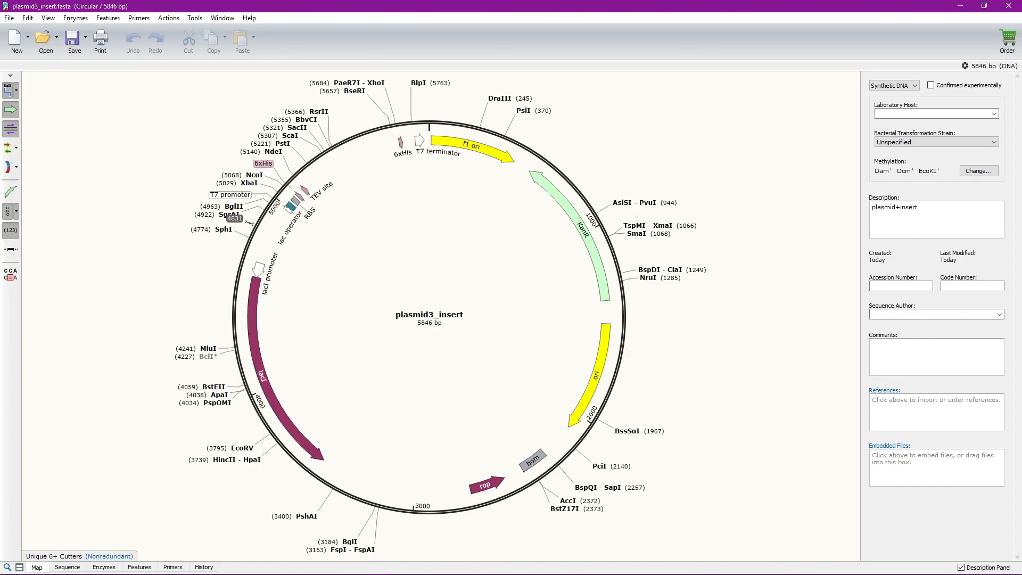
- Compare the NdeI to XhoI region on the circular maps of plasmid3_insert and the original plasmid3
left_click_drag(277, 192, 305, 166)
left_click(312, 163)
left_click(392, 129)
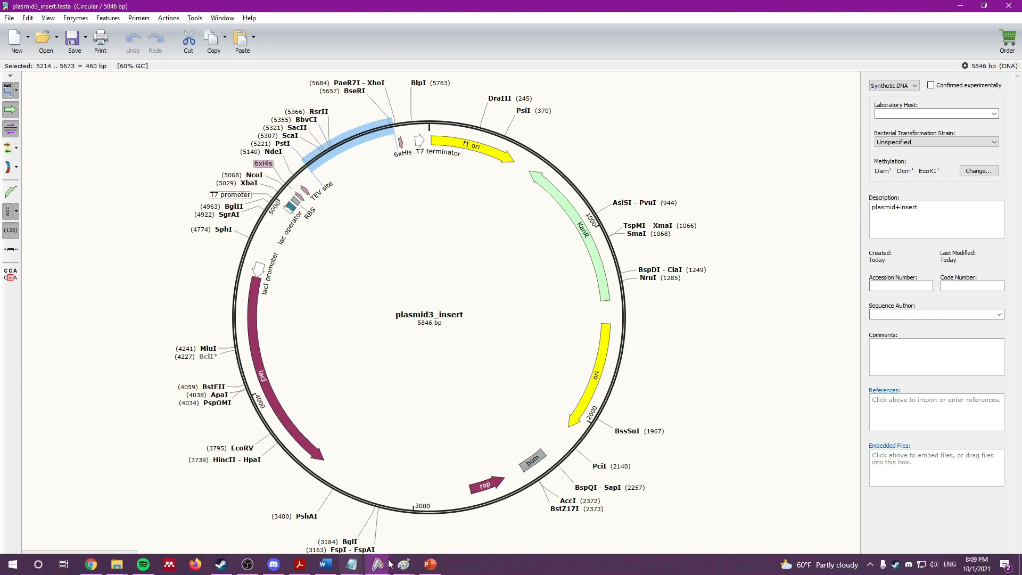
left_click(377, 564)
left_click(397, 547)
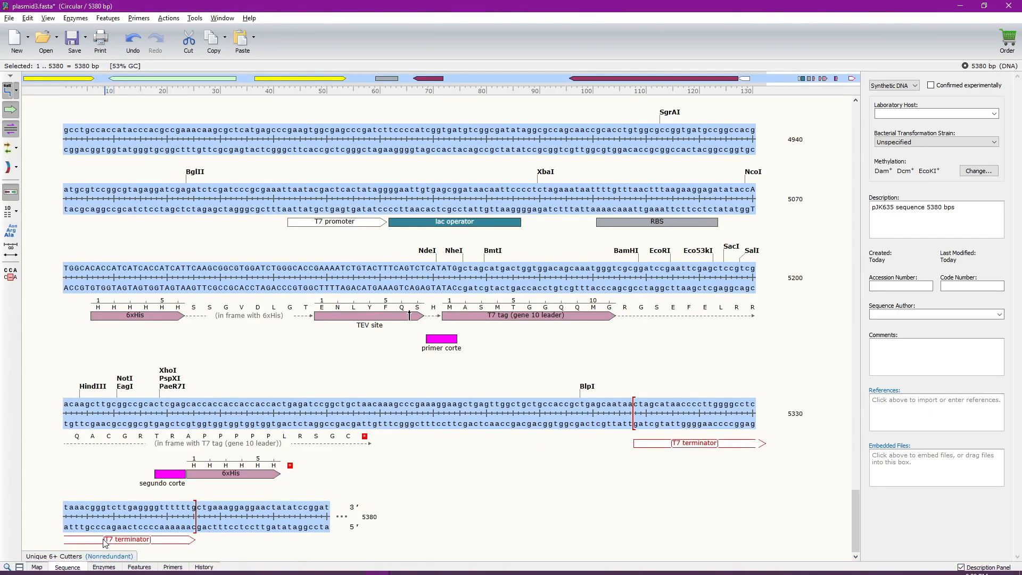
left_click(38, 567)
left_click(410, 218)
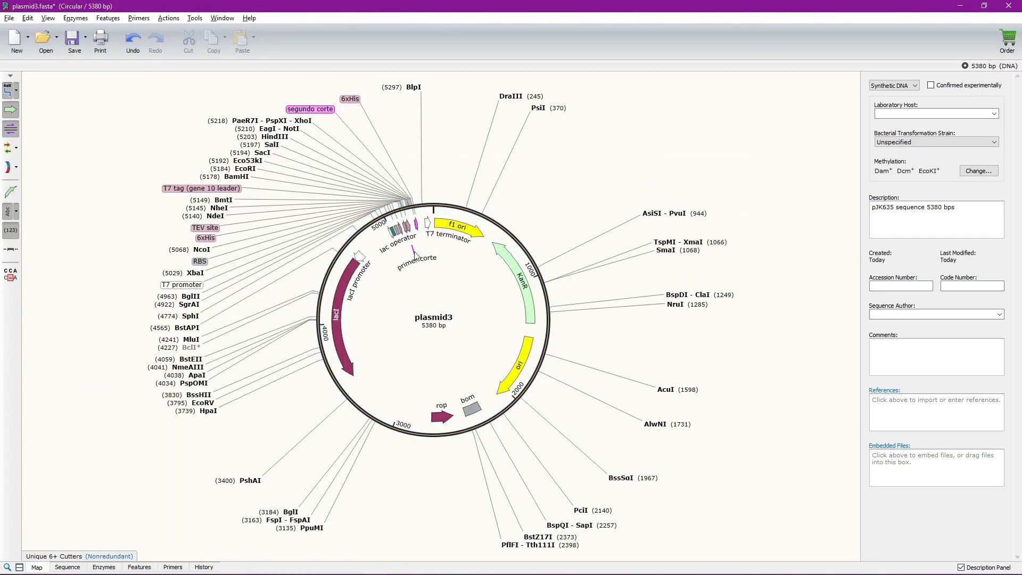
key("alt+Tab")
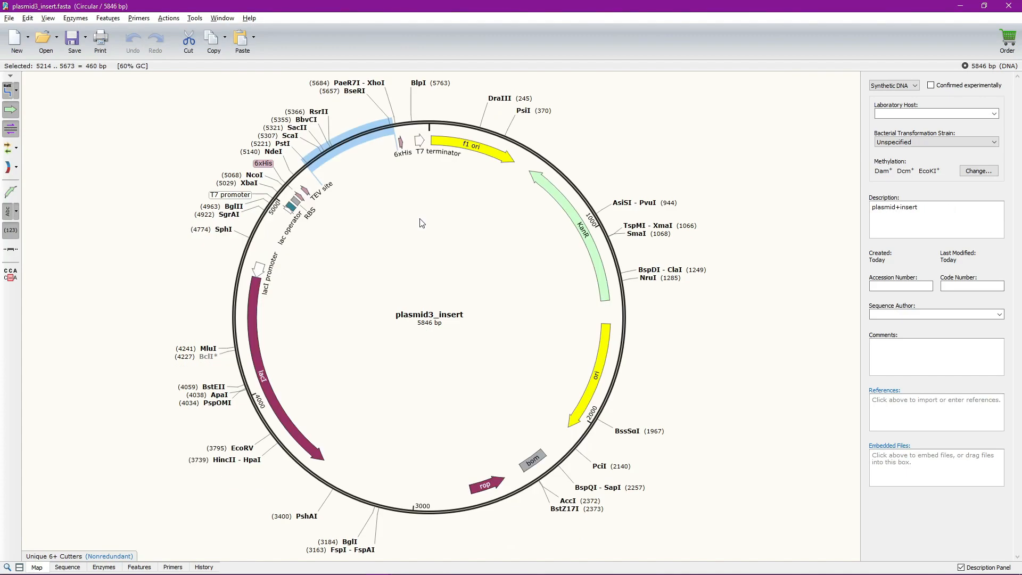
left_click(371, 143)
mouse_move(387, 126)
left_mouse_down()
mouse_move(295, 170)
mouse_move(391, 121)
left_mouse_up()
left_click(296, 170)
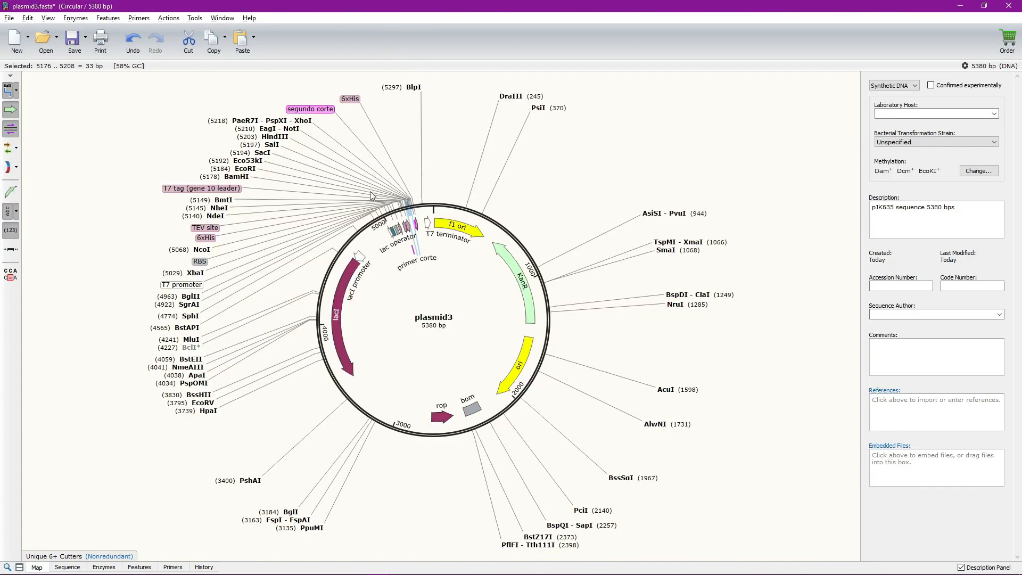
- Examine the inserted region between the NdeI and XhoI sites in the plasmid3_insert sequence view
left_click(70, 567)
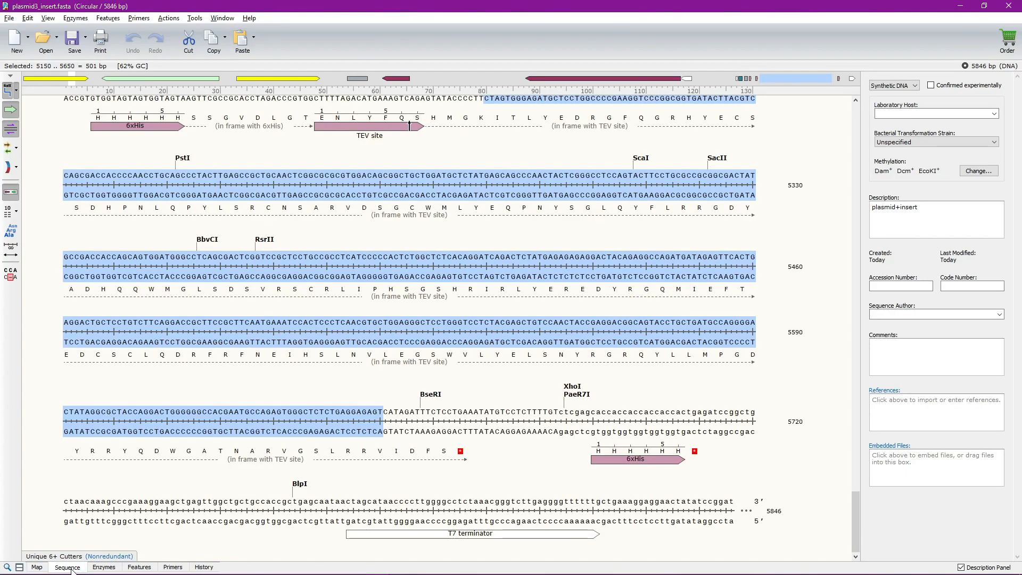
left_click(452, 266)
scroll(452, 256, "up", 4)
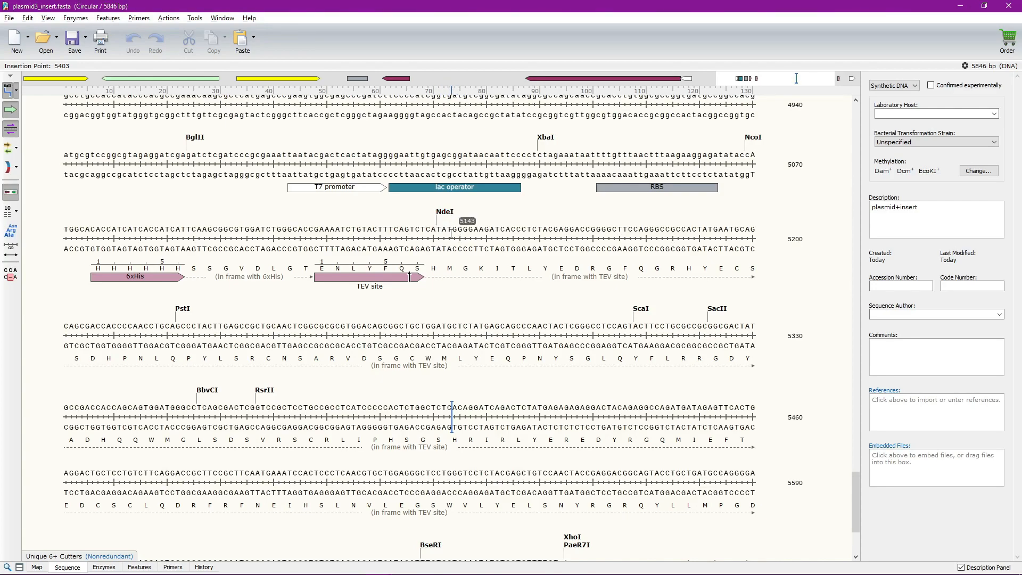
left_click_drag(441, 230, 589, 458)
left_click(567, 467)
scroll(565, 469, "down", 1)
left_click(559, 440)
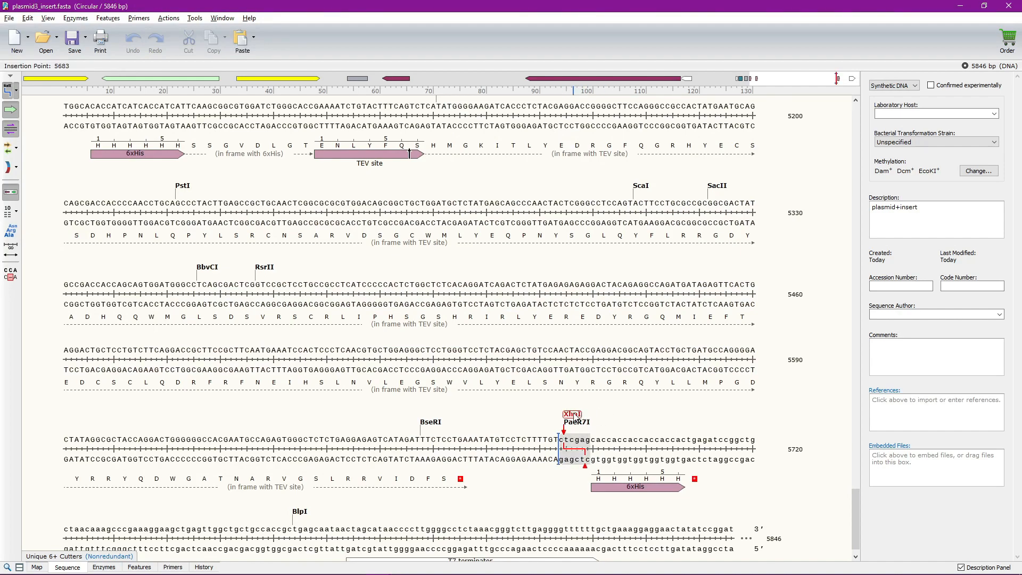
scroll(577, 418, "up", 1)
- Switch to the Word document and copy the sequence from the highlighted CATATG site through the ctcgag site
key("alt+Tab")
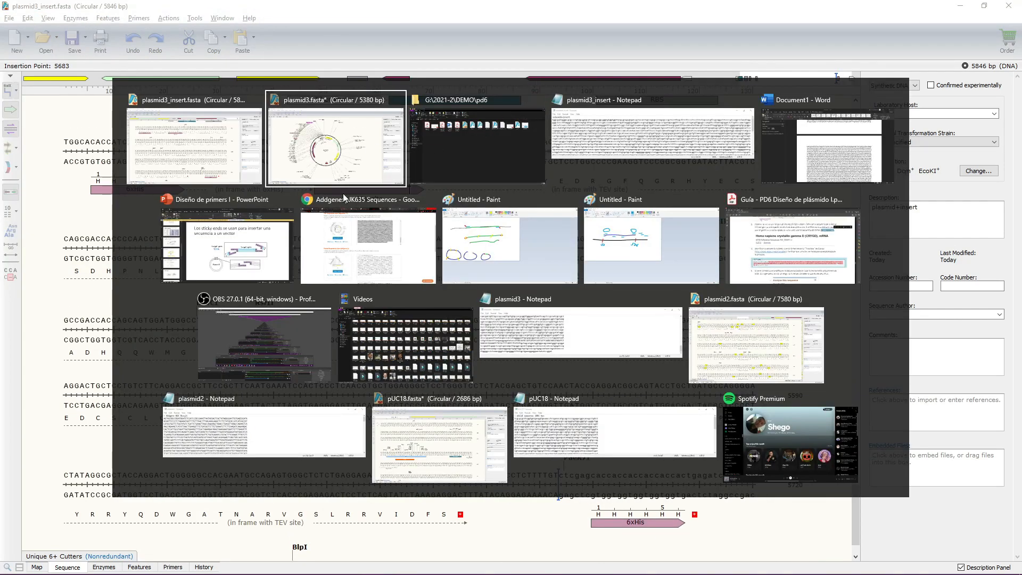
left_click(822, 163)
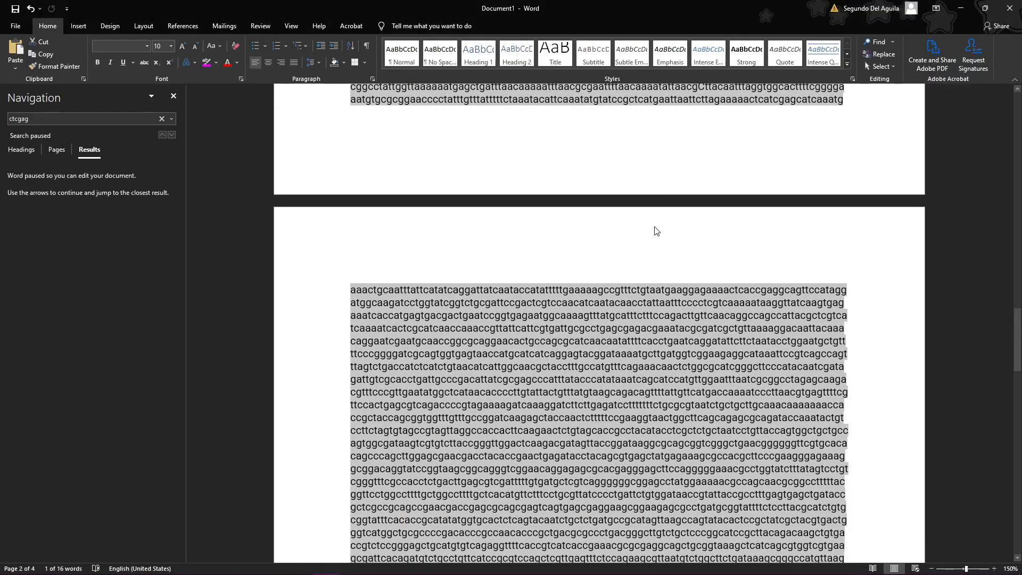
scroll(714, 300, "up", 3)
scroll(710, 308, "down", 6)
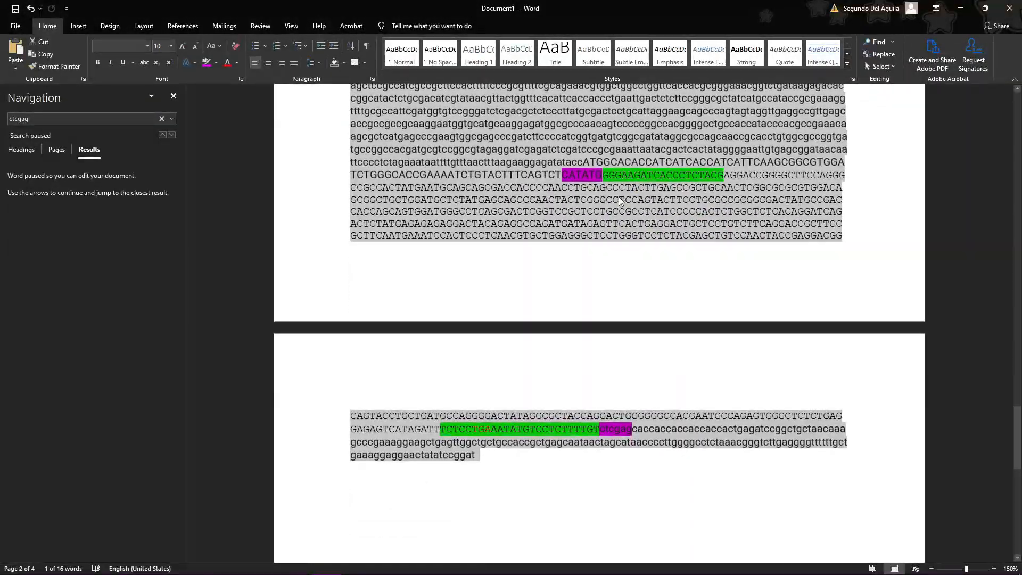
left_click(613, 189)
left_click_drag(563, 178, 631, 432)
key("ctrl+c")
- Return to plasmid3_insert in SnapGene and search its DNA for the copied CATATG-to-ctcgag sequence
key("alt+Tab")
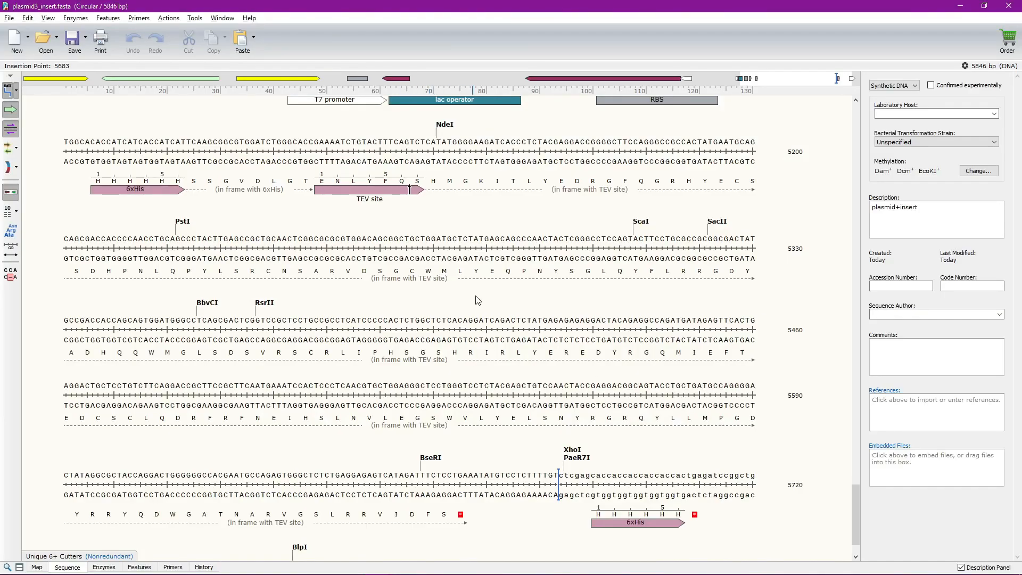
key("ctrl+f")
key("ctrl+v")
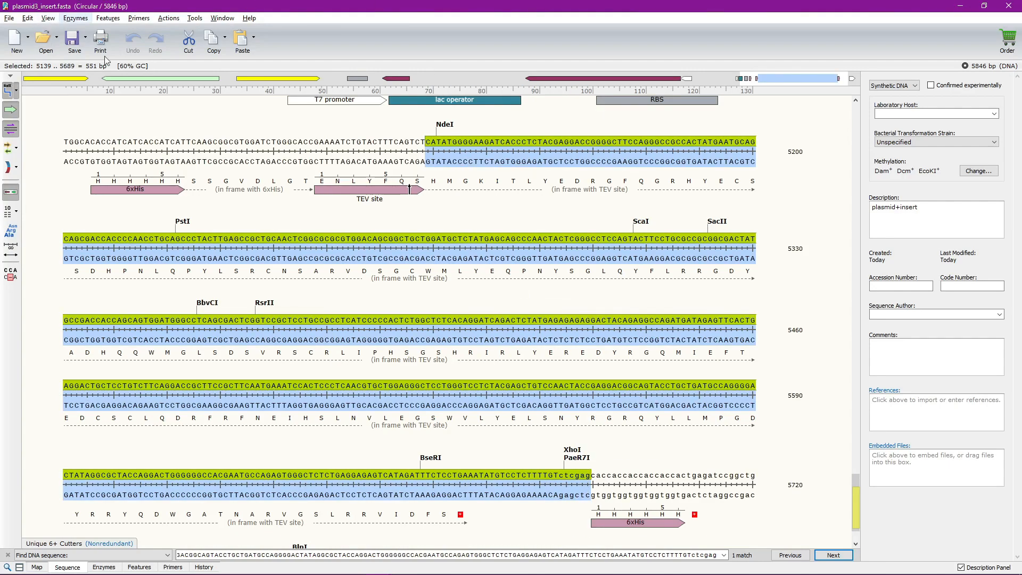
- Add a red feature named insert over bases 5145 to 5683, from just after the NdeI site to just before XhoI
left_click(452, 152)
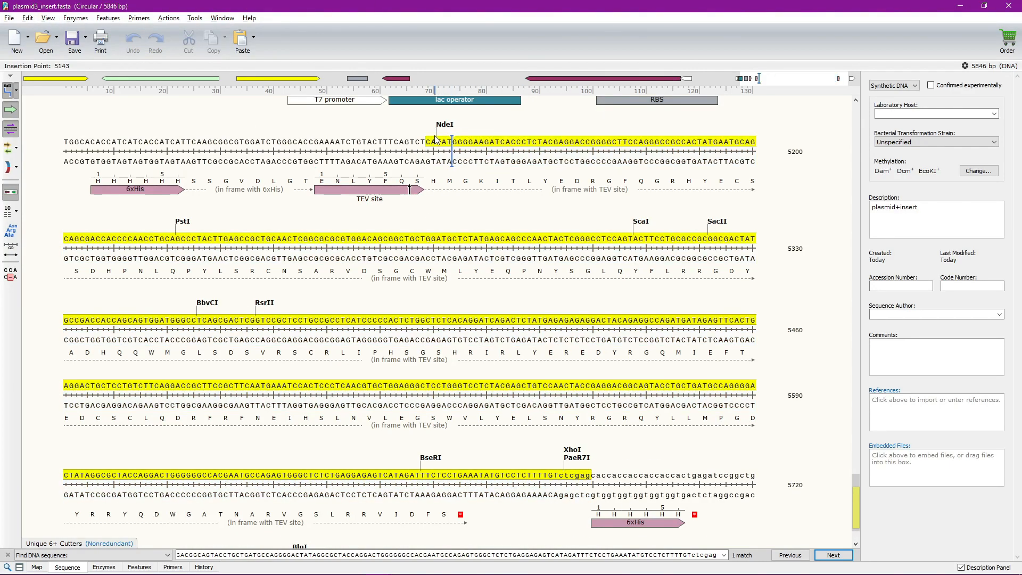
left_click(457, 144)
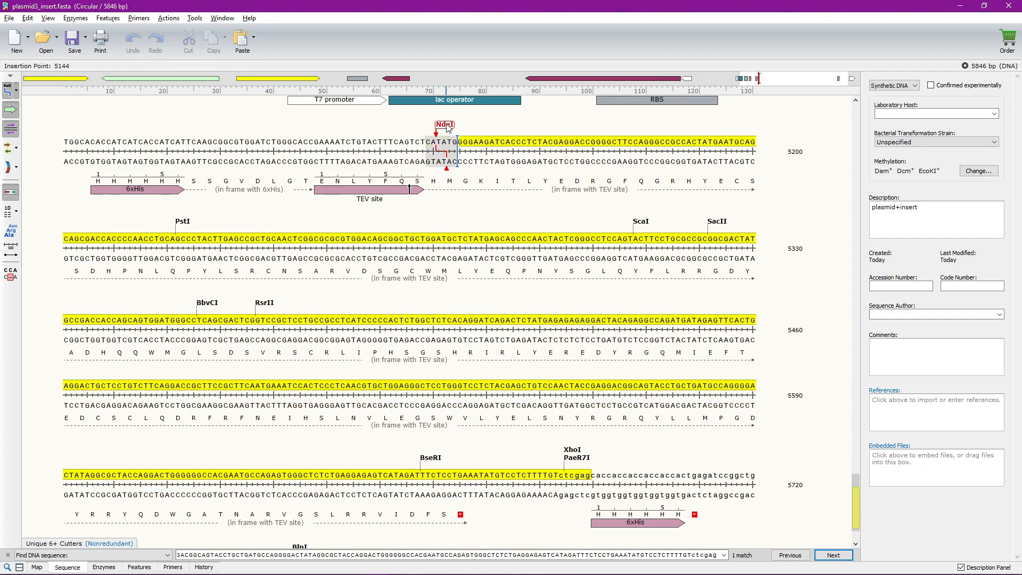
left_click_drag(459, 142, 558, 475)
left_click(108, 18)
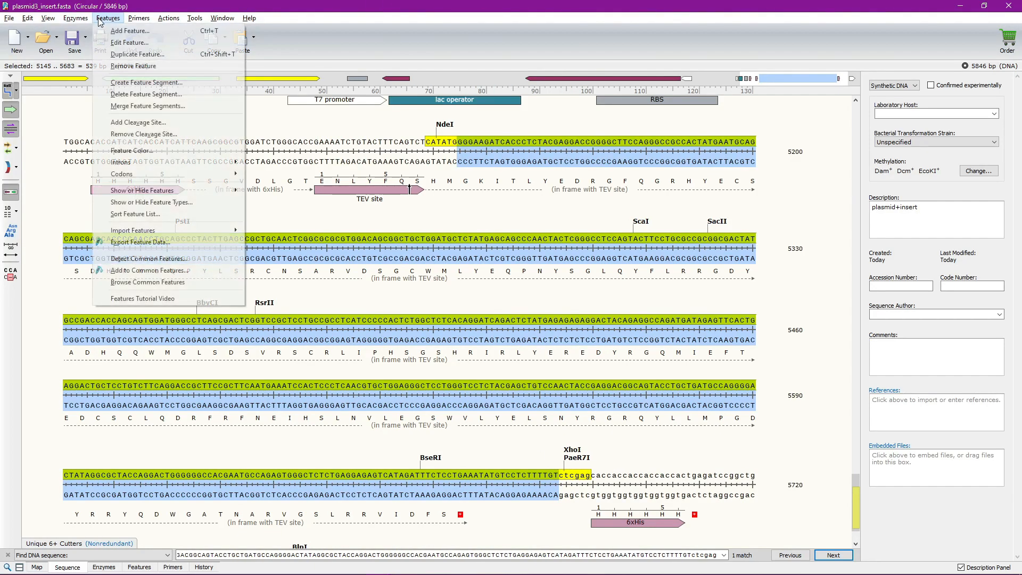
left_click(128, 190)
type("insert")
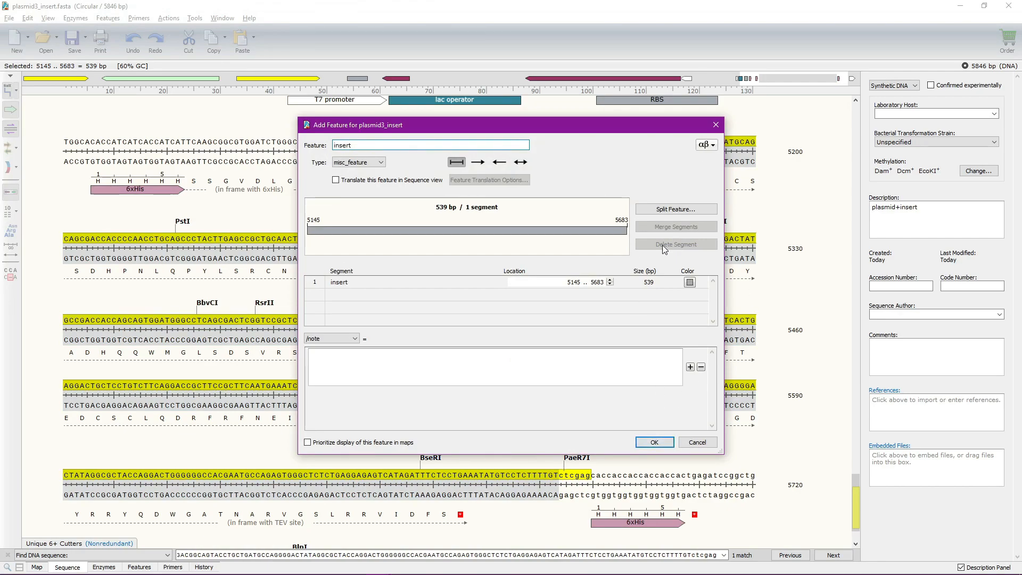
left_click(692, 283)
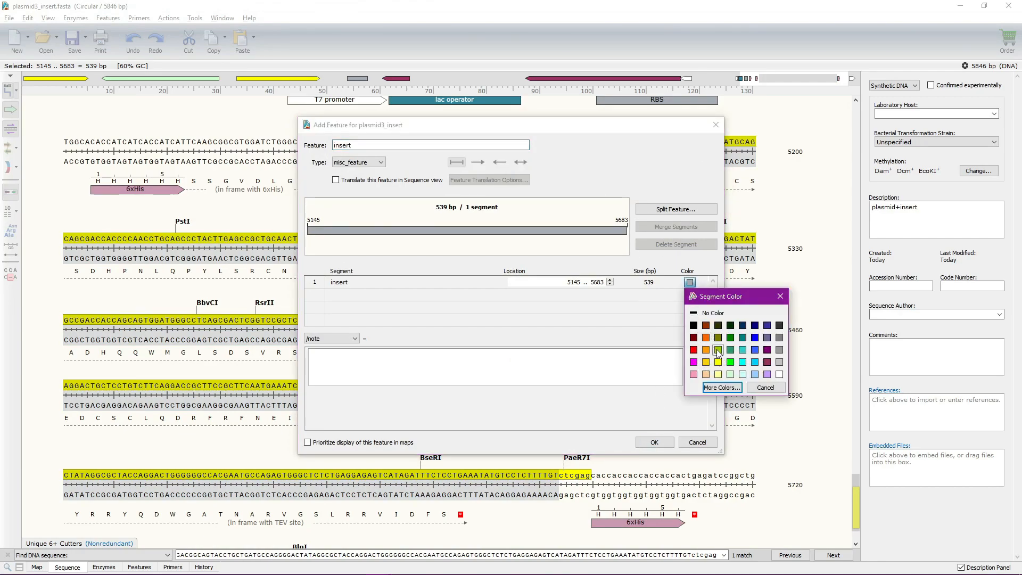
left_click(693, 349)
left_click(649, 445)
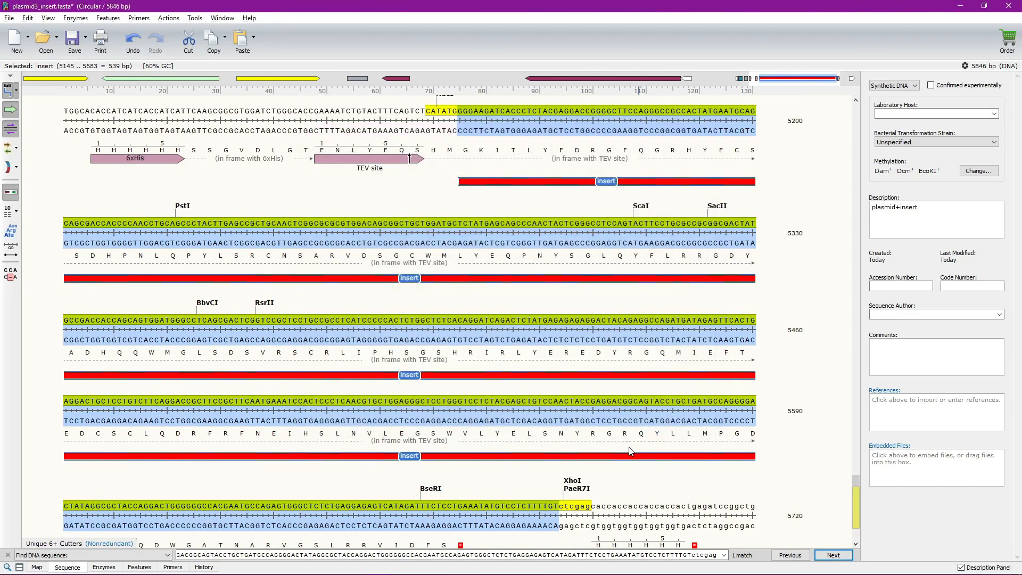
- Clear the DNA search text and review the insert annotation between the NdeI and XhoI sites
left_click(508, 480)
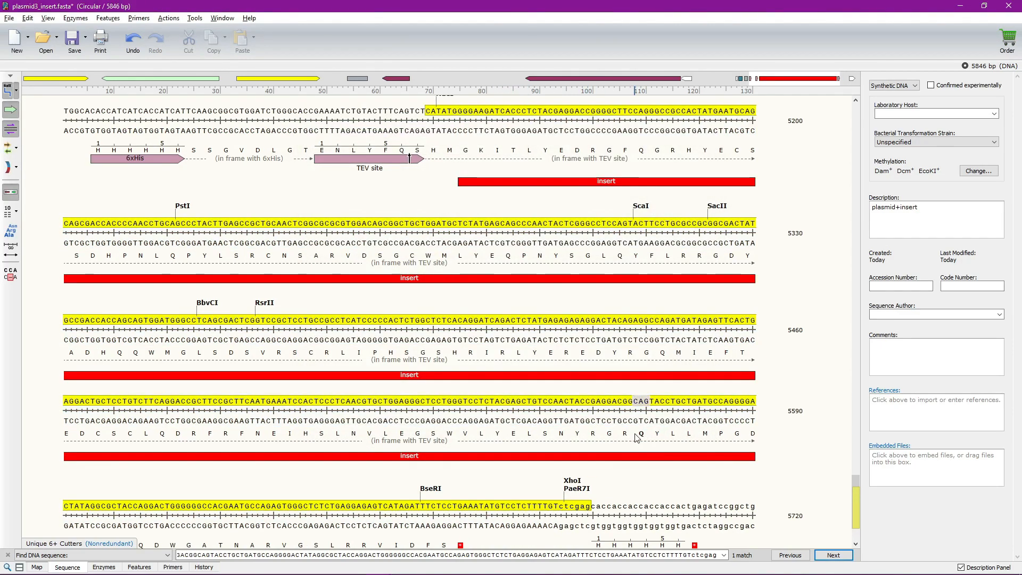
scroll(527, 373, "down", 2)
scroll(462, 237, "down", 1)
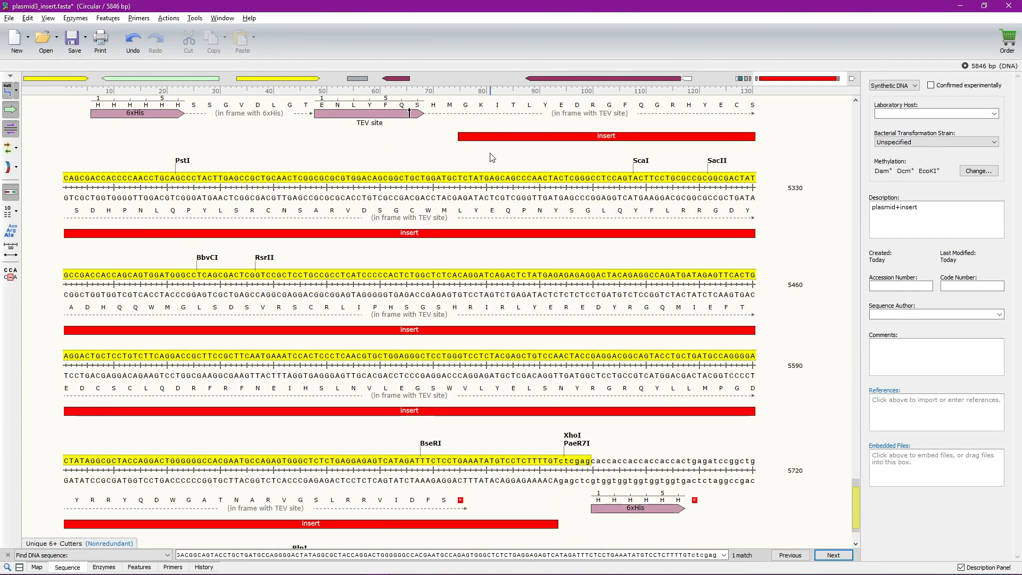
mouse_move(741, 560)
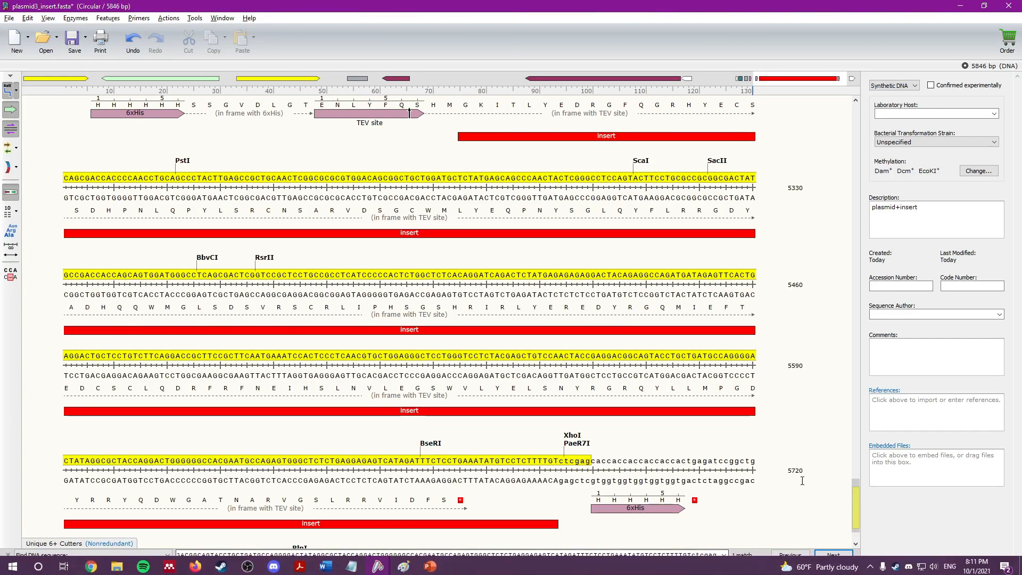
double_click(327, 555)
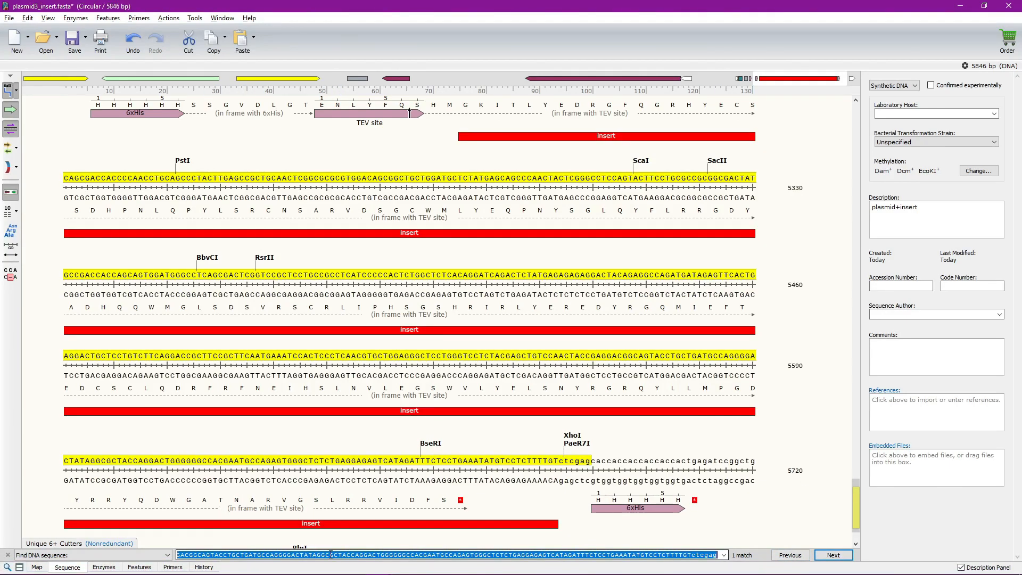
key("BackSpace")
scroll(593, 304, "up", 1)
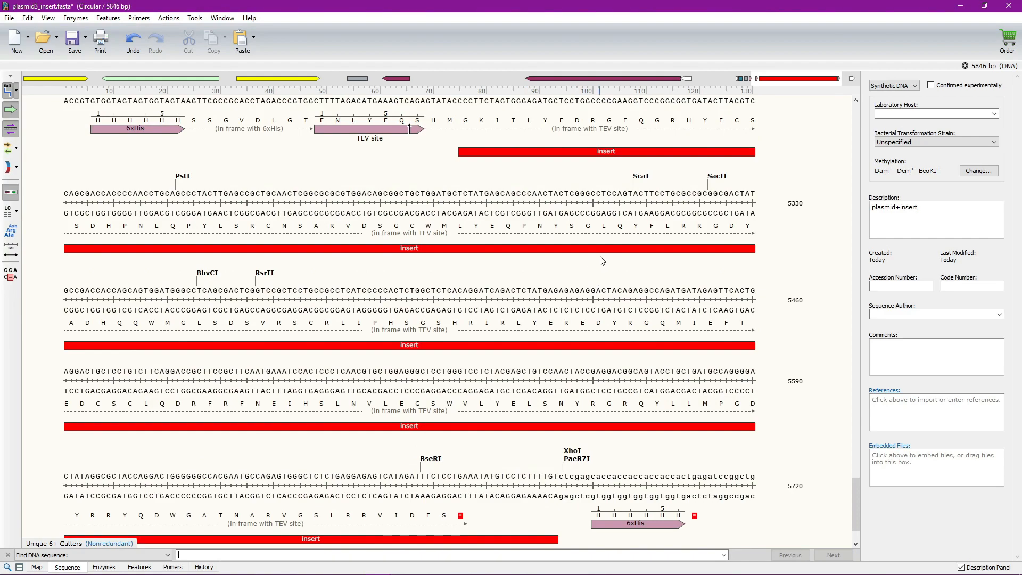
scroll(578, 220, "up", 1)
scroll(519, 181, "up", 2)
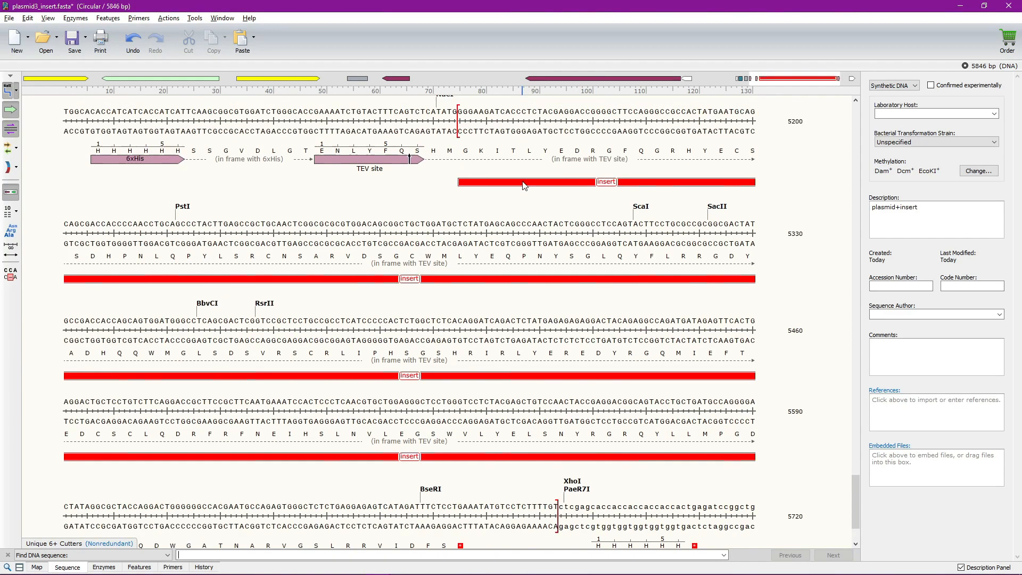
scroll(506, 186, "up", 3)
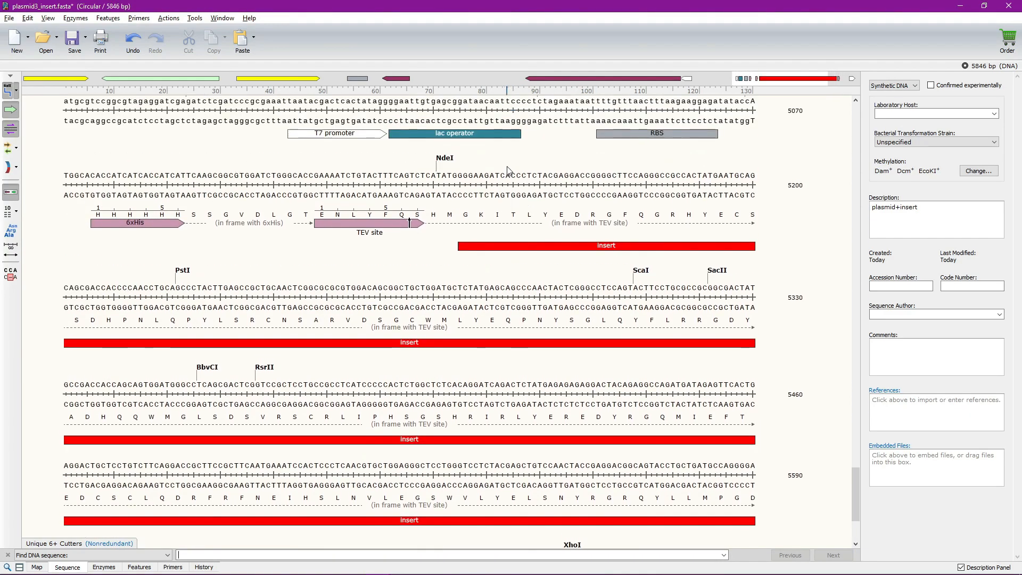
- Switch to the NCBI record for CRYGD in the browser and highlight MGKI at the start of the CDS translation
left_click(452, 200)
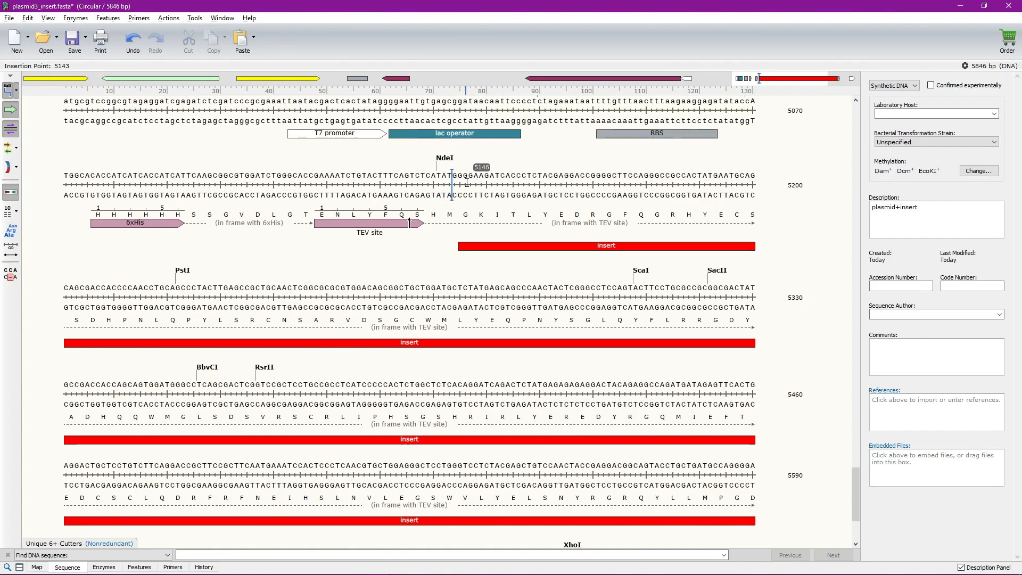
key("alt+Tab")
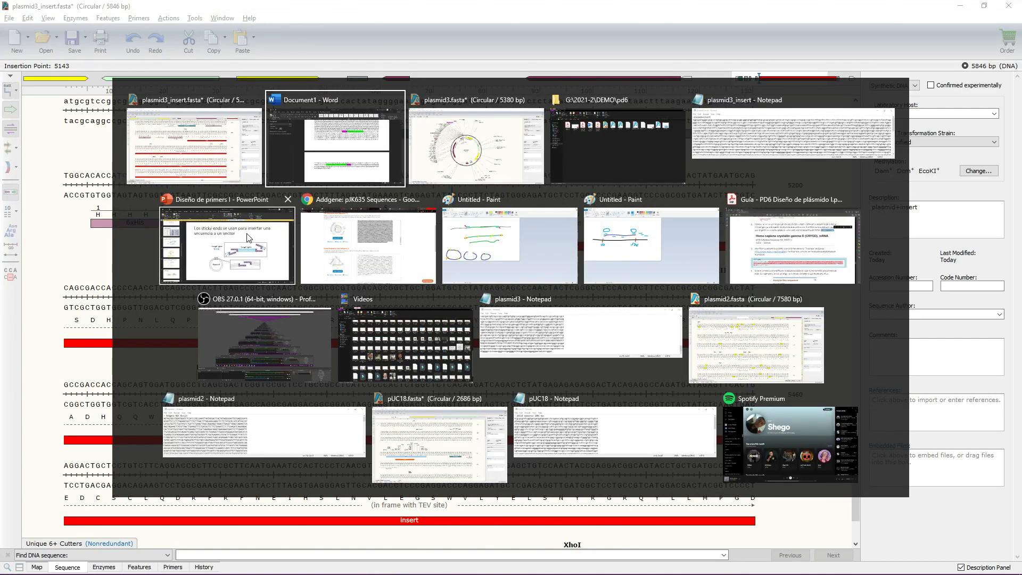
left_click(338, 237)
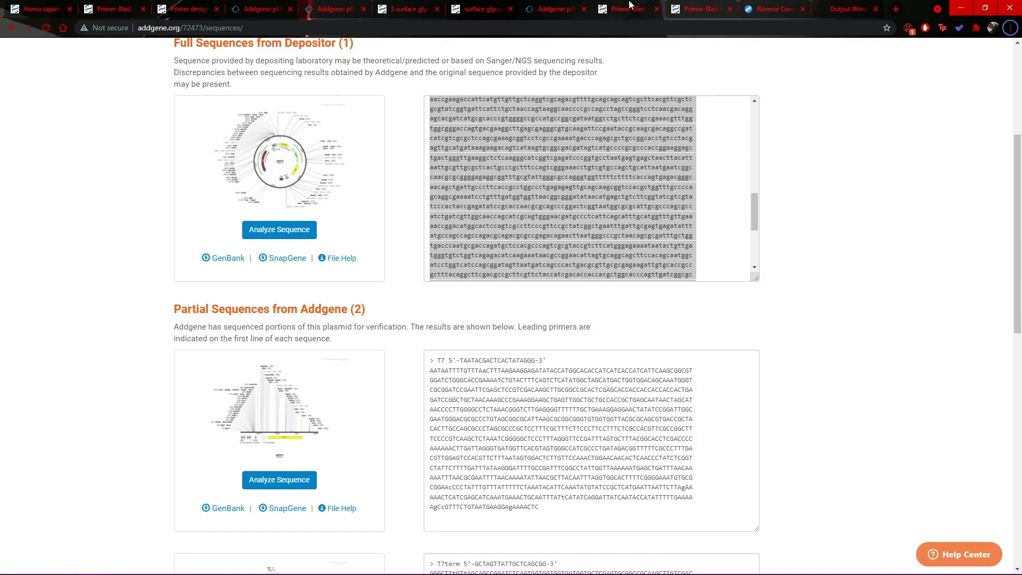
left_click(75, 5)
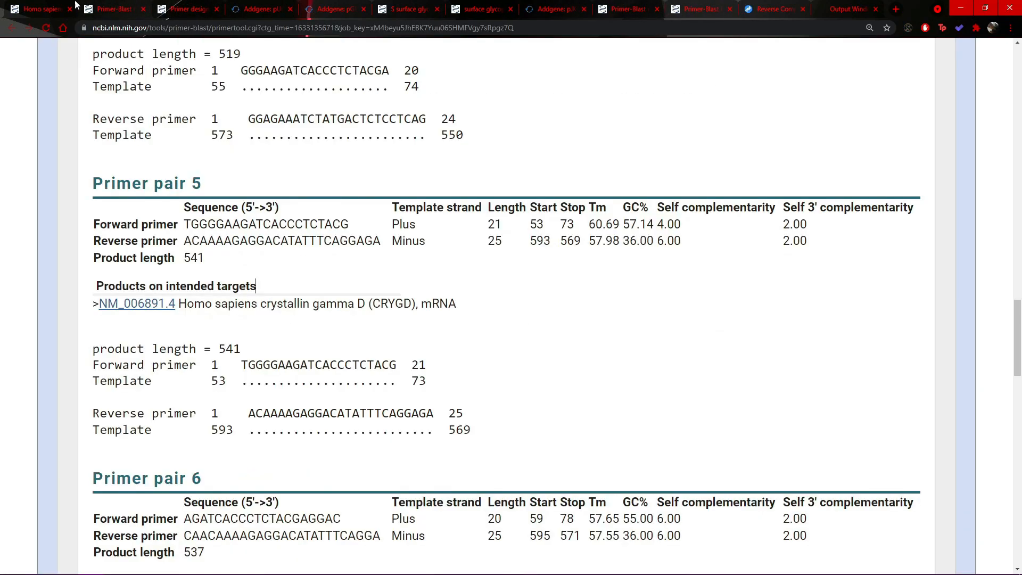
left_click(45, 5)
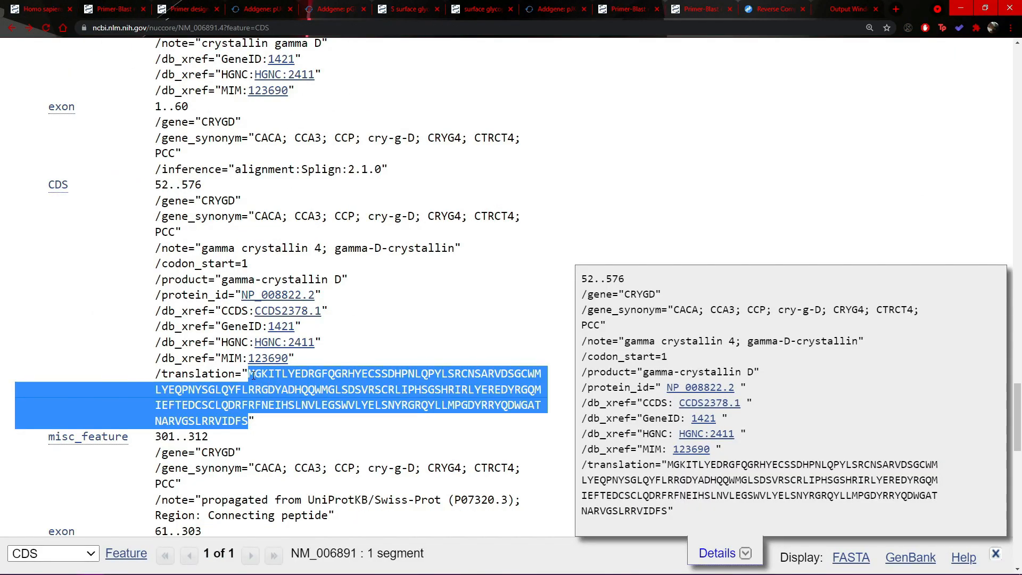
left_click_drag(250, 374, 261, 376)
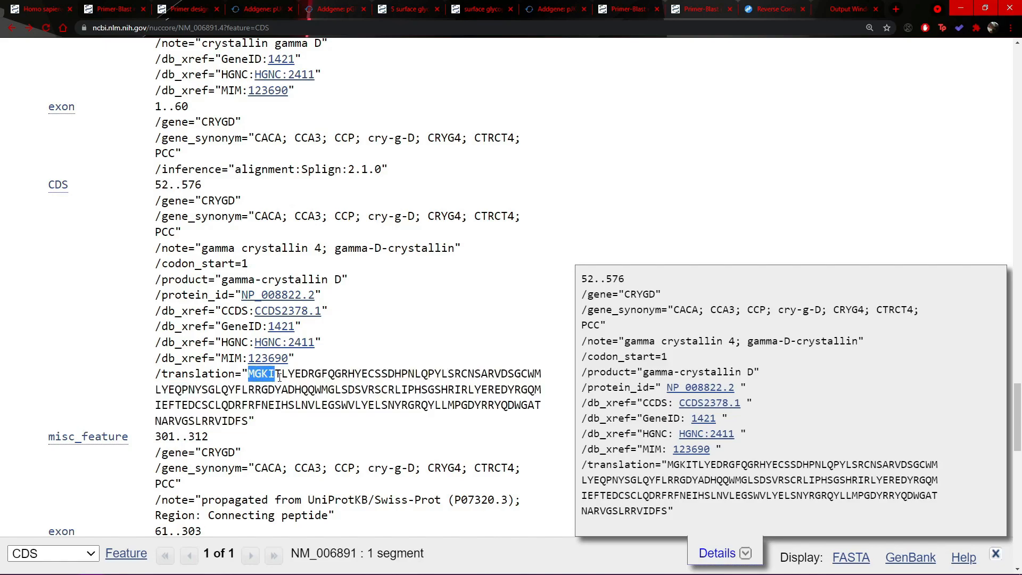
- Return to plasmid3_insert in SnapGene and select bases 5142 to 5159 to check the start of the translated insert
key("alt+Tab")
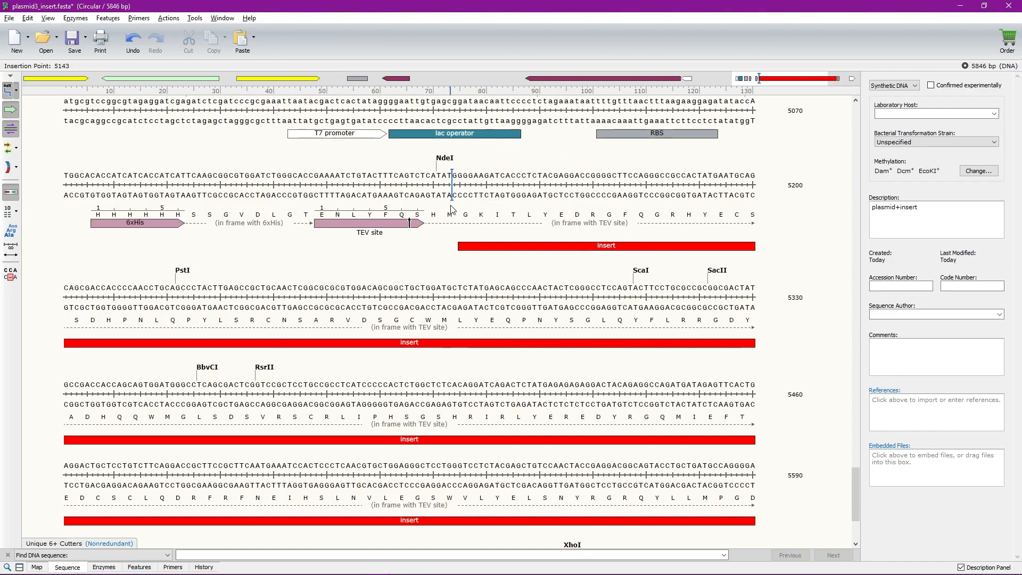
left_click_drag(442, 193, 537, 195)
scroll(525, 307, "down", 2)
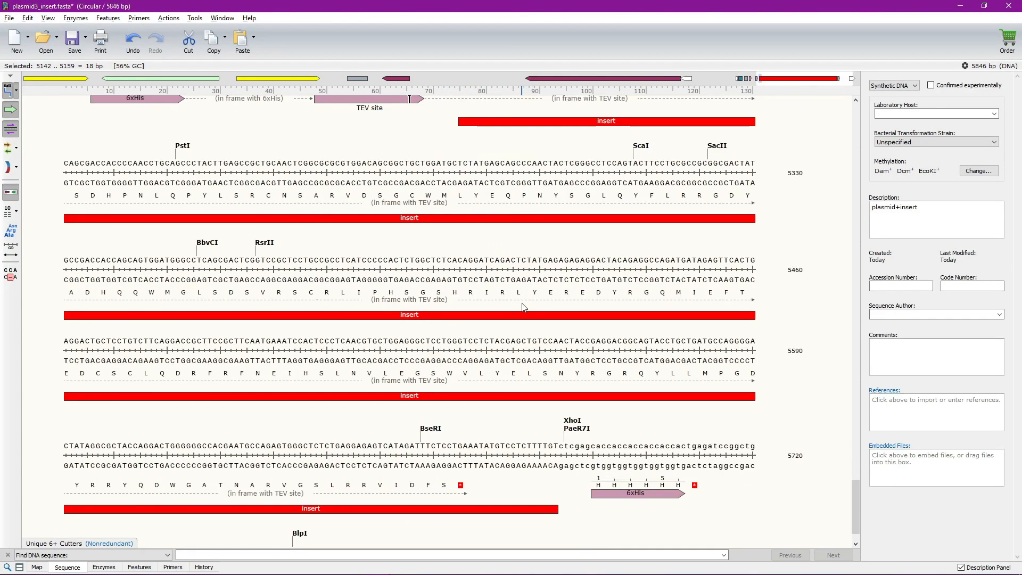
scroll(524, 307, "down", 1)
- Highlight IDFS at the end of the NCBI translation and compare it with the last residues and stop codon of the insert in SnapGene
key("alt+Tab")
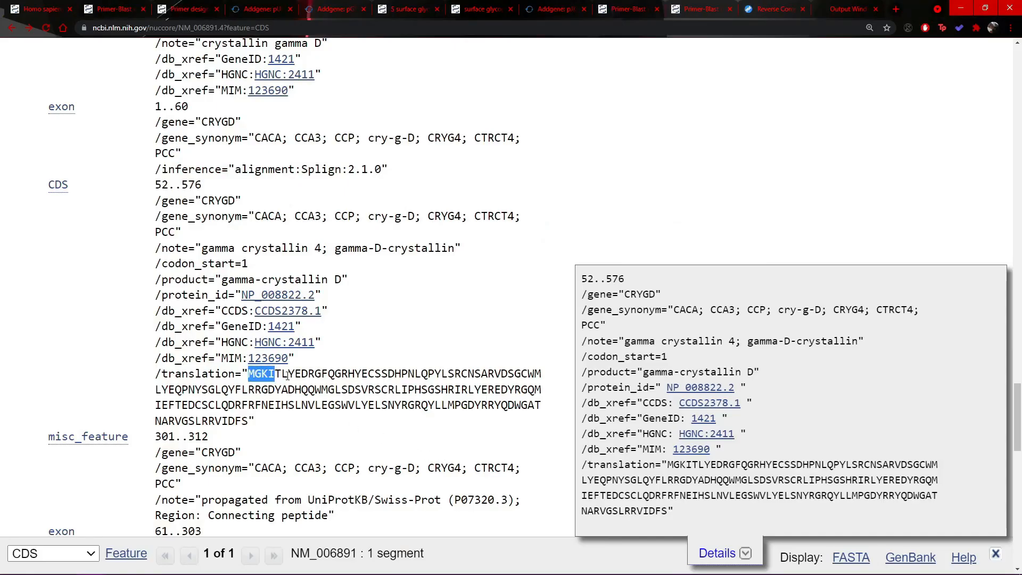
left_click_drag(250, 421, 223, 421)
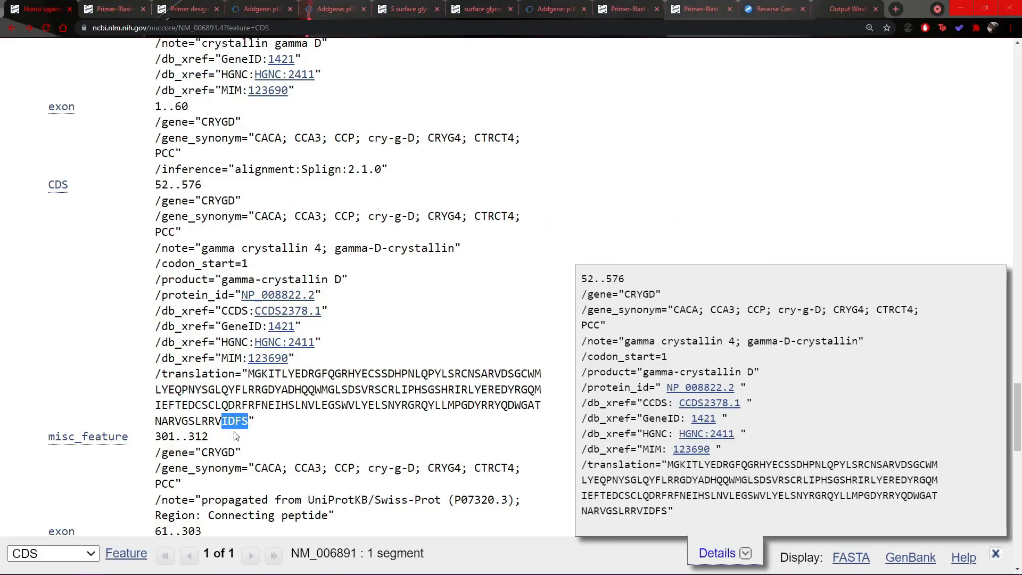
key("alt+Tab")
left_click(456, 421)
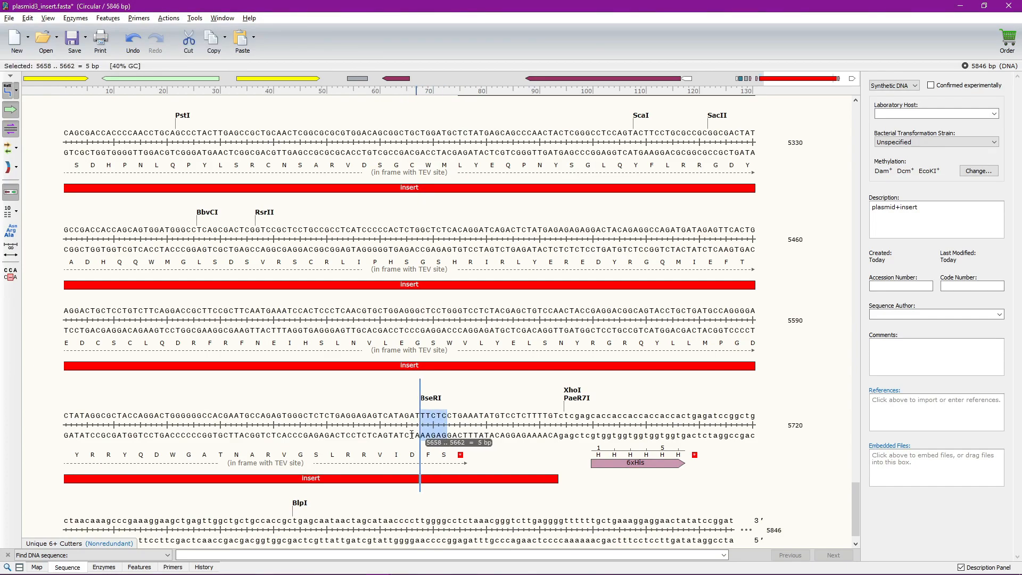
left_click_drag(452, 422, 468, 422)
left_click(468, 422)
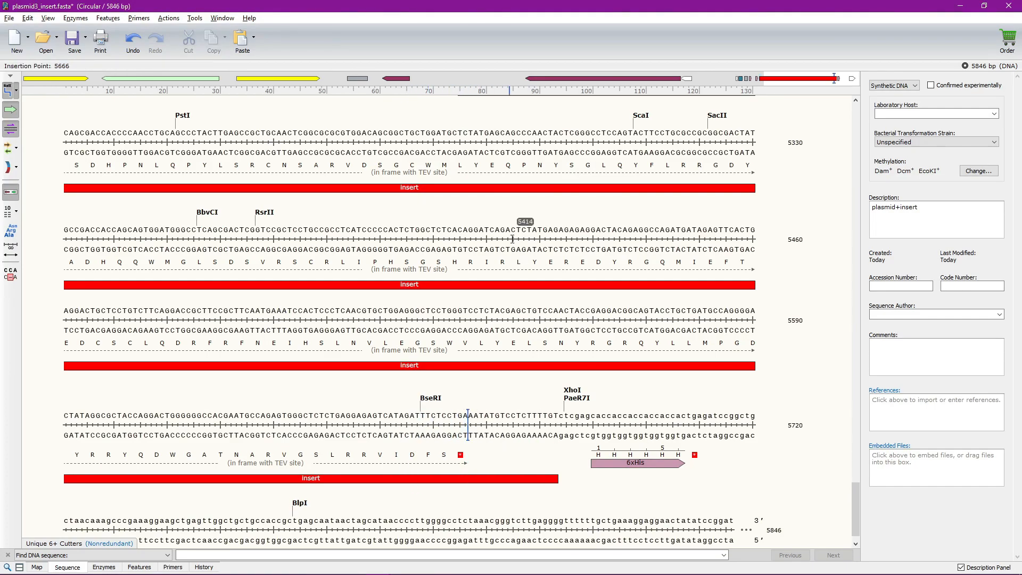
- Review the insert's full reading frame and return to its first codons just after the NdeI site
scroll(574, 302, "up", 3)
scroll(547, 213, "down", 4)
scroll(546, 211, "up", 4)
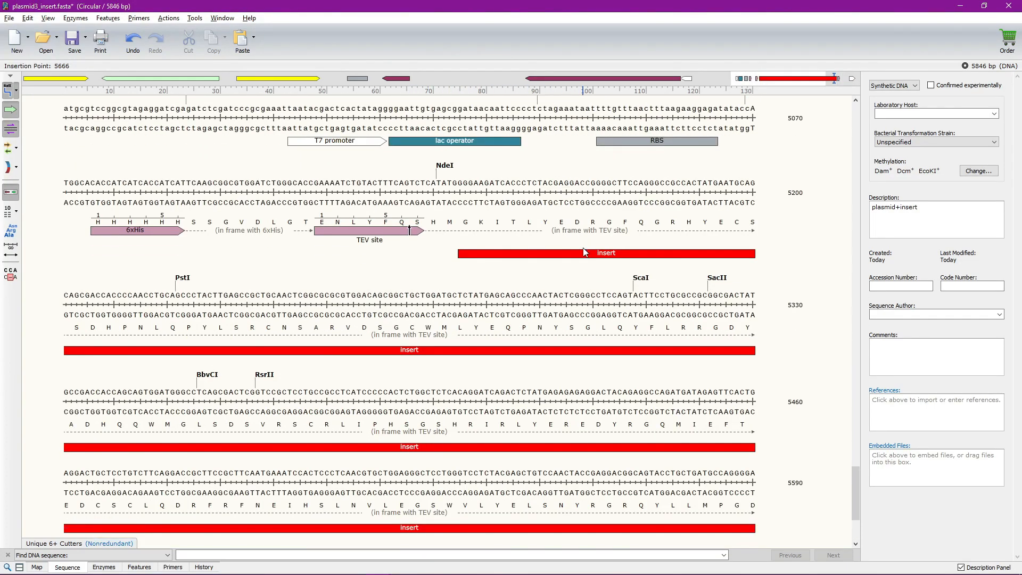
left_click(483, 183)
left_click(470, 181)
- Switch to the Word document and locate the AATA overhang of the forward primer below the CRYGD mRNA sequence
key("alt+Tab")
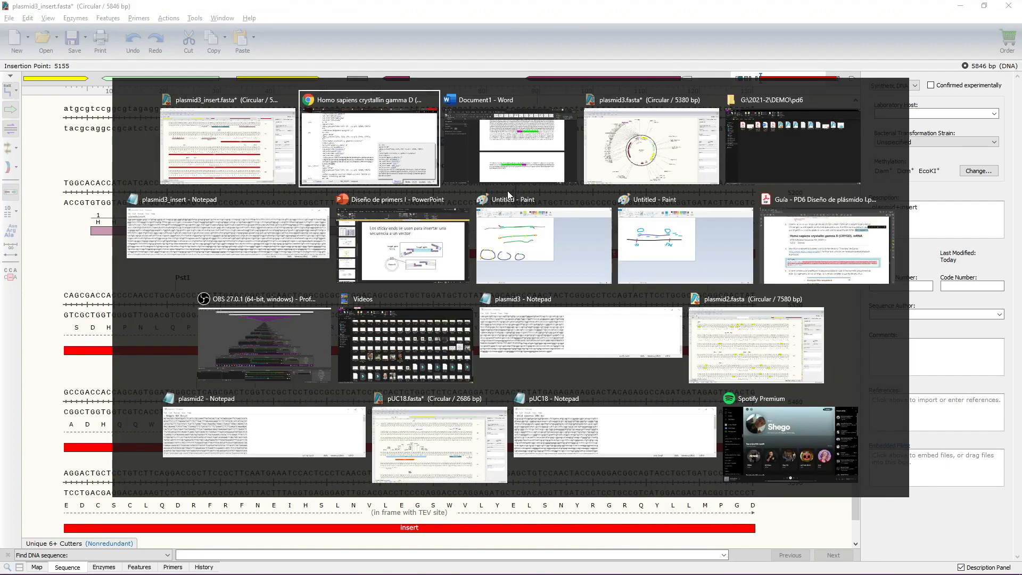
type("gctagcatgactggtggacagcaaatgggtcgcggatccgaattcgagctccgtcgacaagcttgcggccgca")
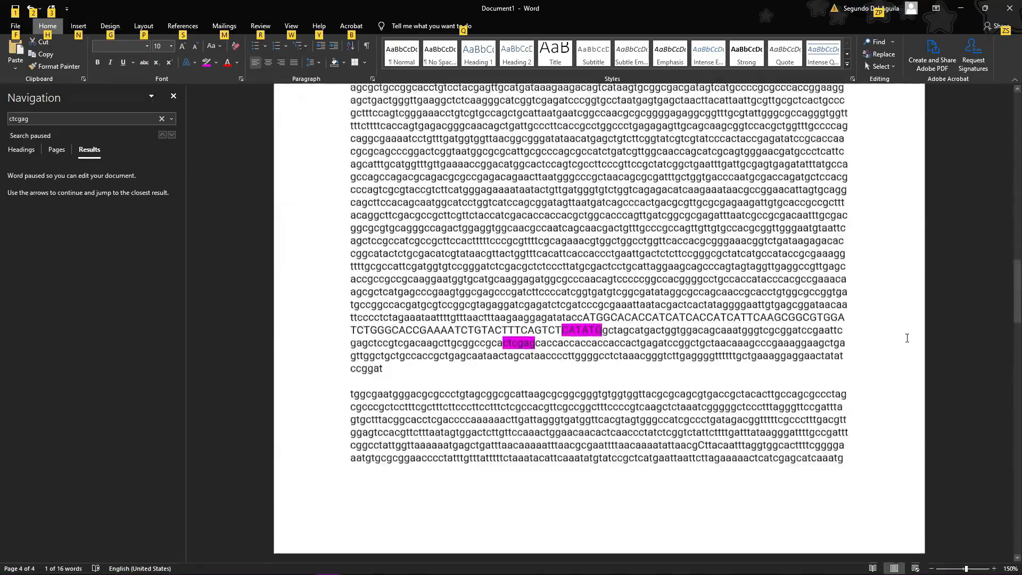
left_click_drag(1016, 290, 1016, 134)
left_click(384, 292)
left_click_drag(350, 303, 379, 302)
left_click(378, 302)
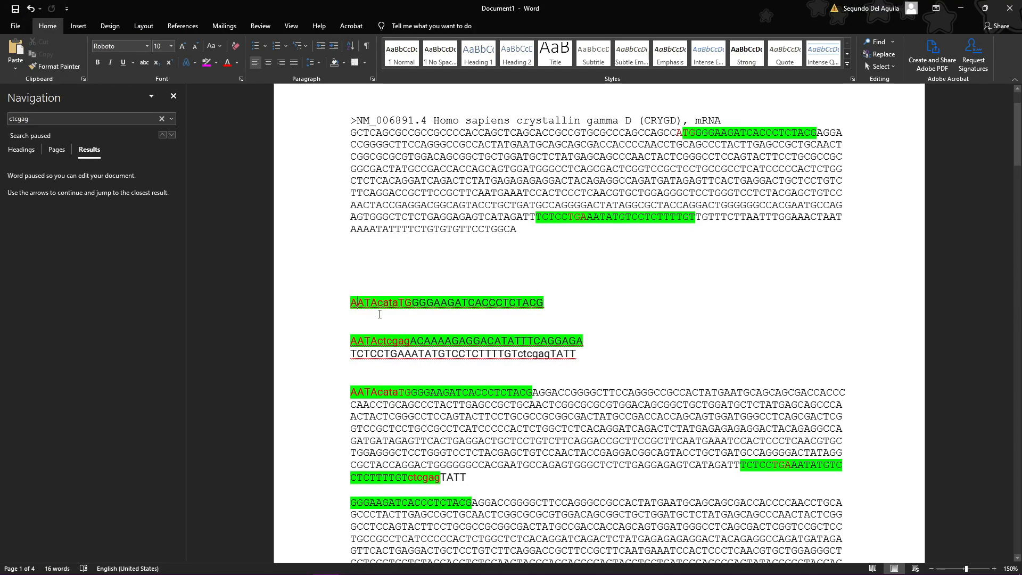
- Try deleting one A from the forward primer's AATA overhang, undo it, and check the NdeI region in SnapGene
key("BackSpace")
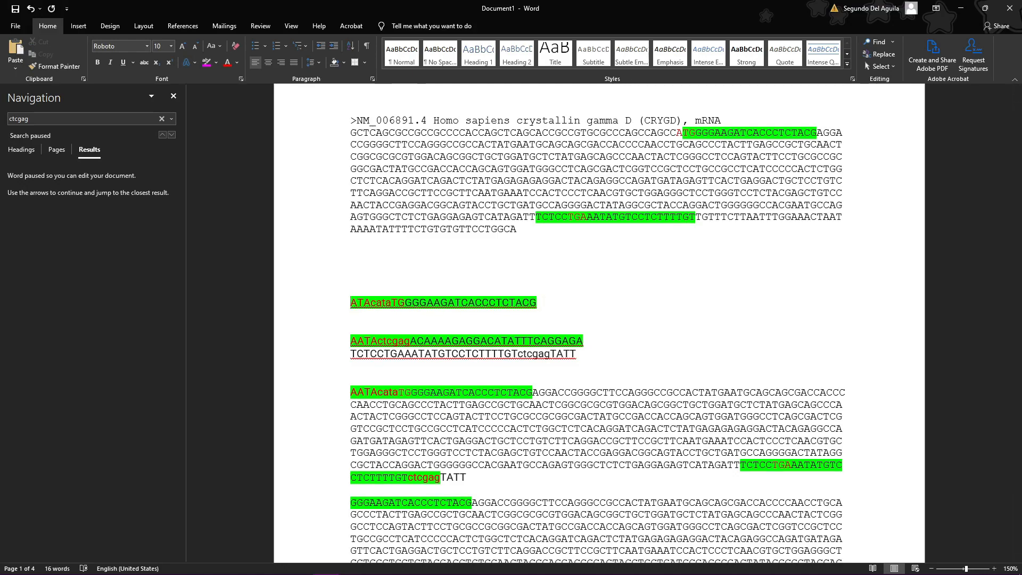
key("ctrl+z")
key("alt+Tab")
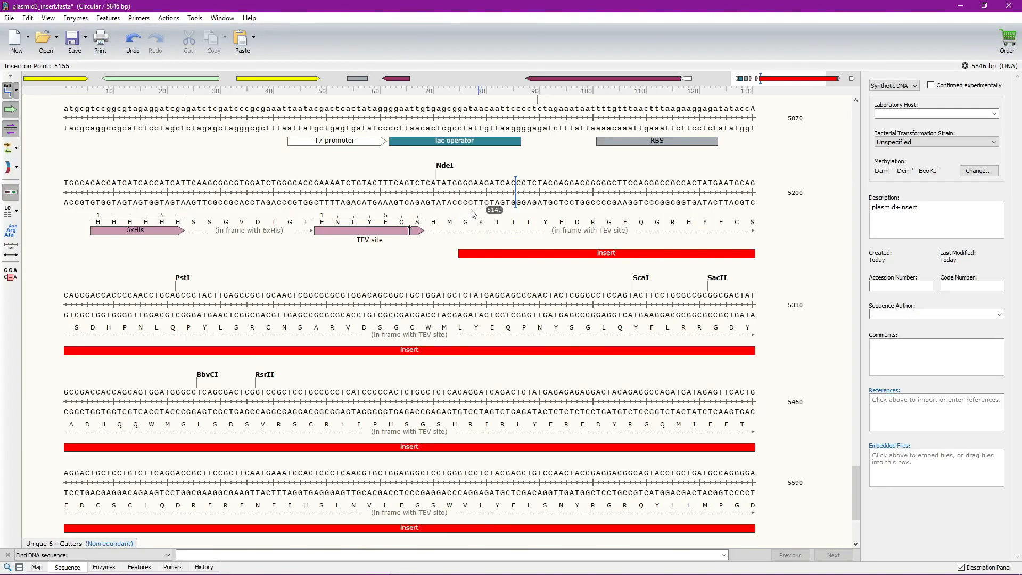
key("alt+Tab")
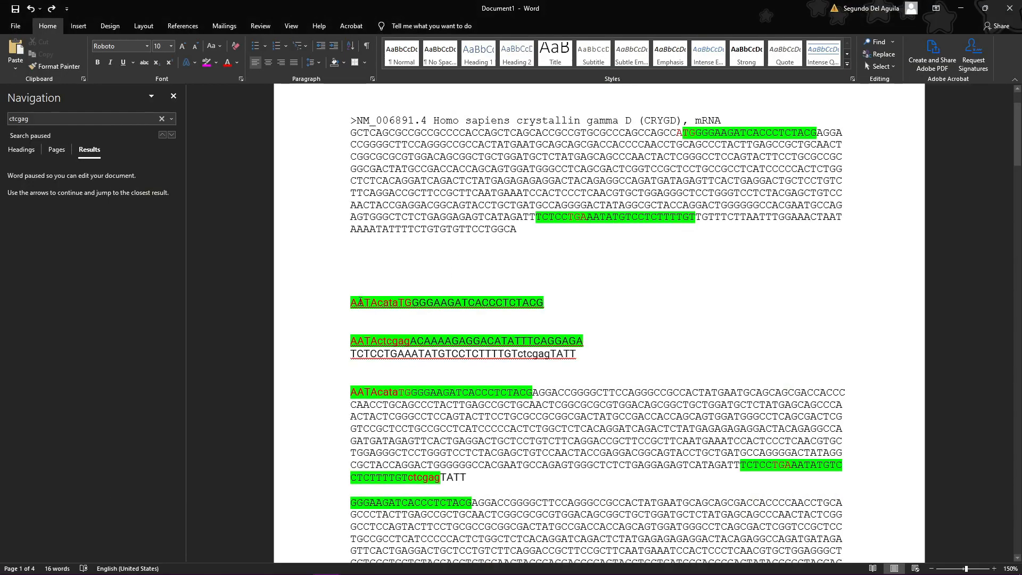
- Insert an extra a before the TG of the forward primer to separate the ATG start codon from the NdeI site
left_click_drag(379, 301, 419, 302)
left_click(384, 303)
key("Right")
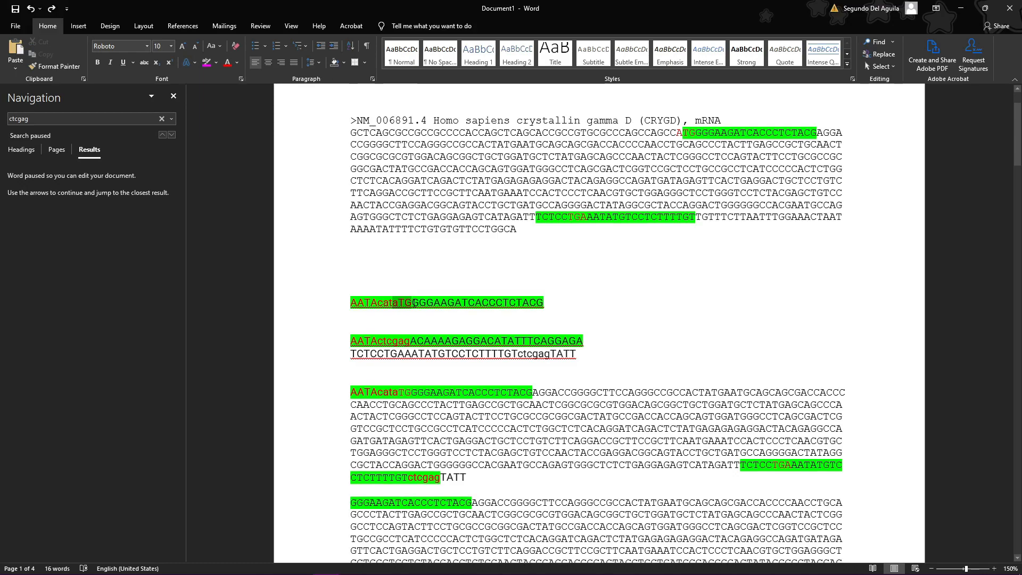
key("Right")
key("Right")
left_click_drag(399, 303, 403, 302)
left_click(402, 302)
type("a")
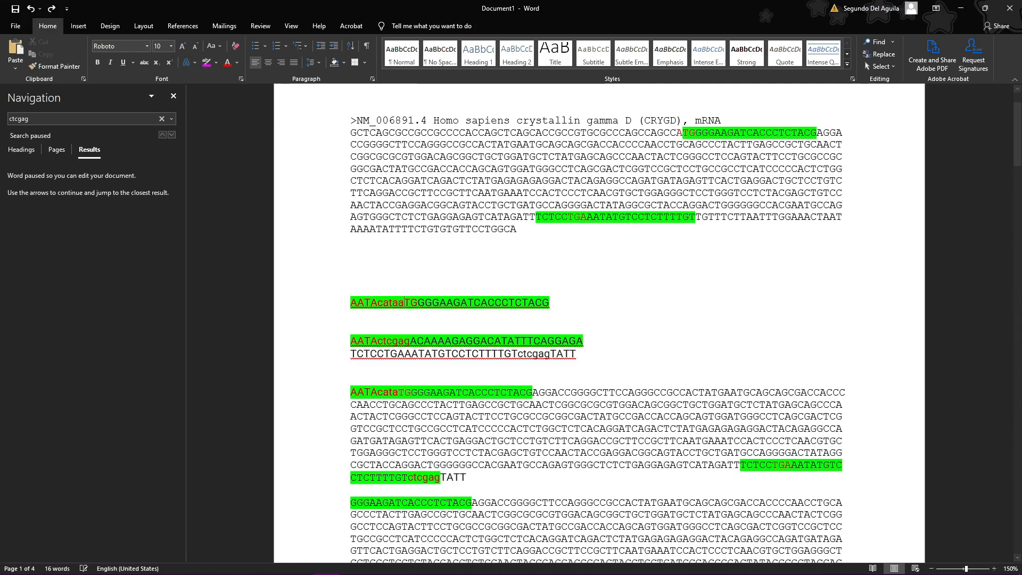
- Insert tg after cata in the forward primer to complete the catatg site ahead of the start codon
key("shift+Right")
key("shift+Right")
key("shift+Right")
key("Left")
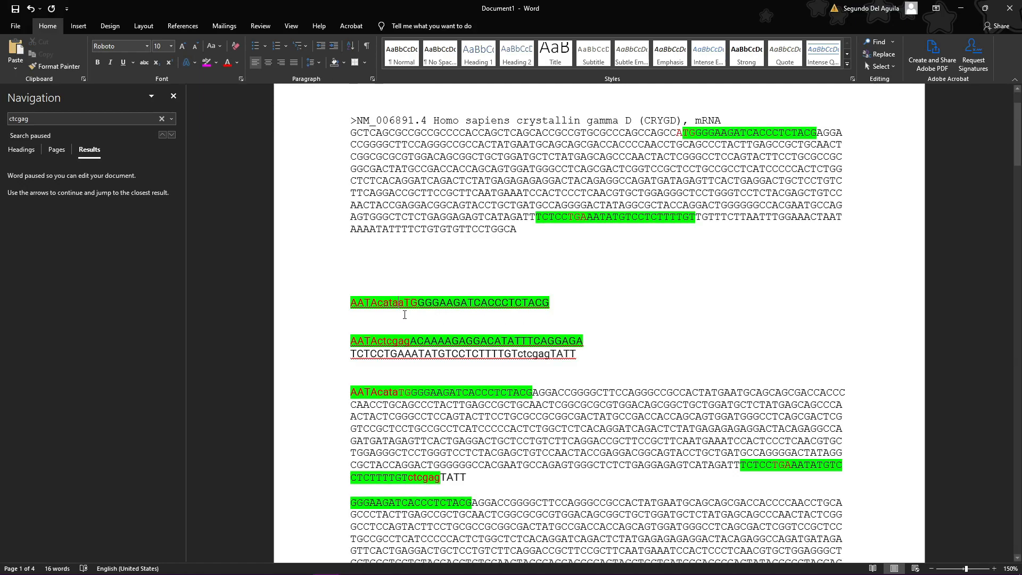
type("tg")
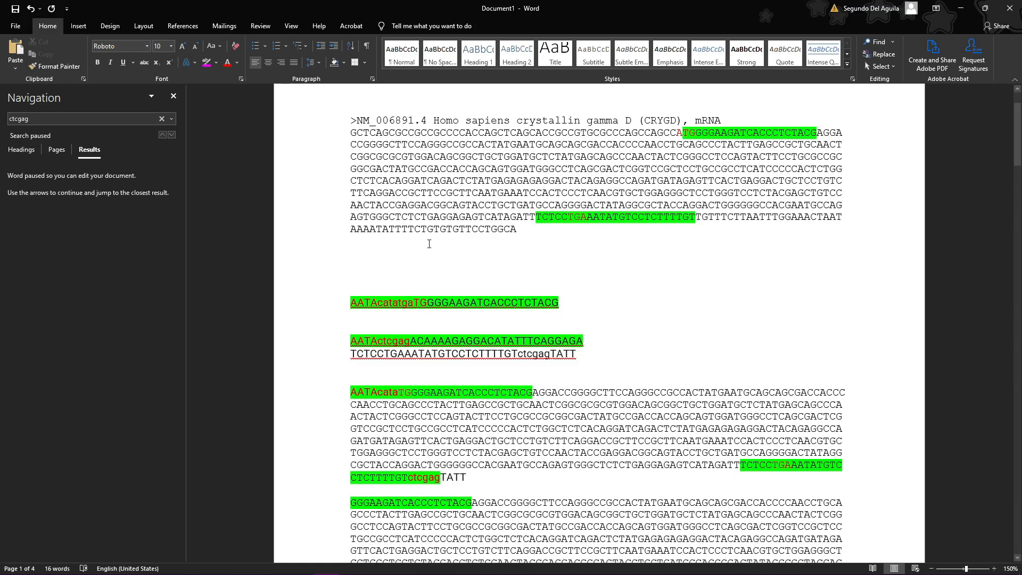
- Add a spacer G after catatg and capitalize the start codon's A, making the forward primer begin AATAcatatgGATG
left_click_drag(379, 302, 414, 303)
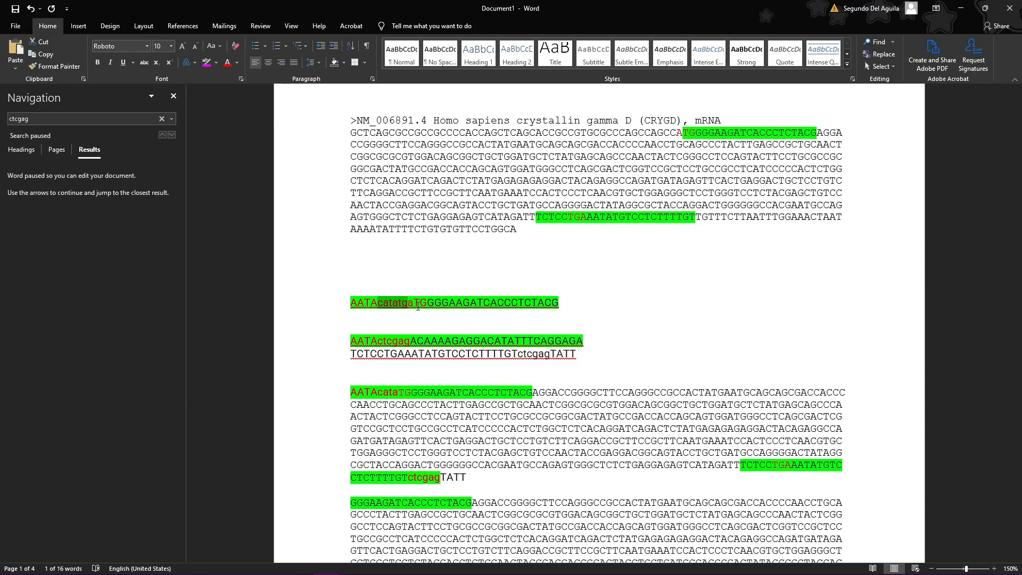
left_click(418, 306)
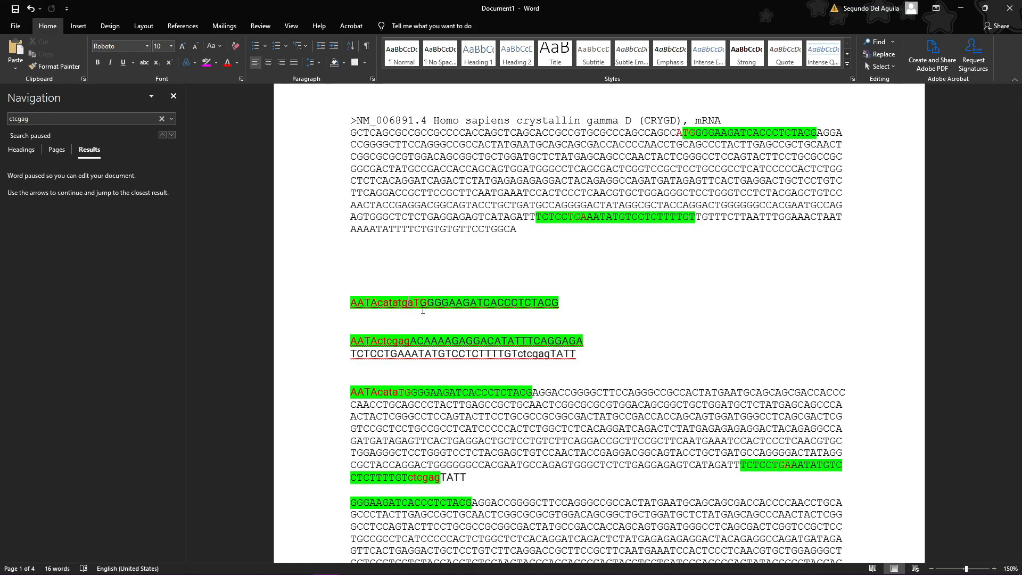
type("g")
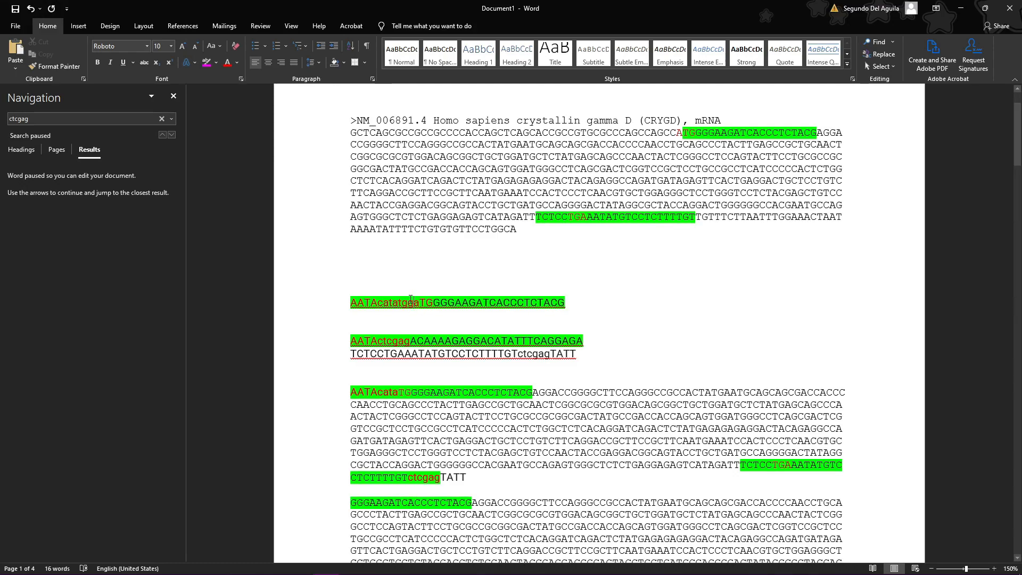
type("GA")
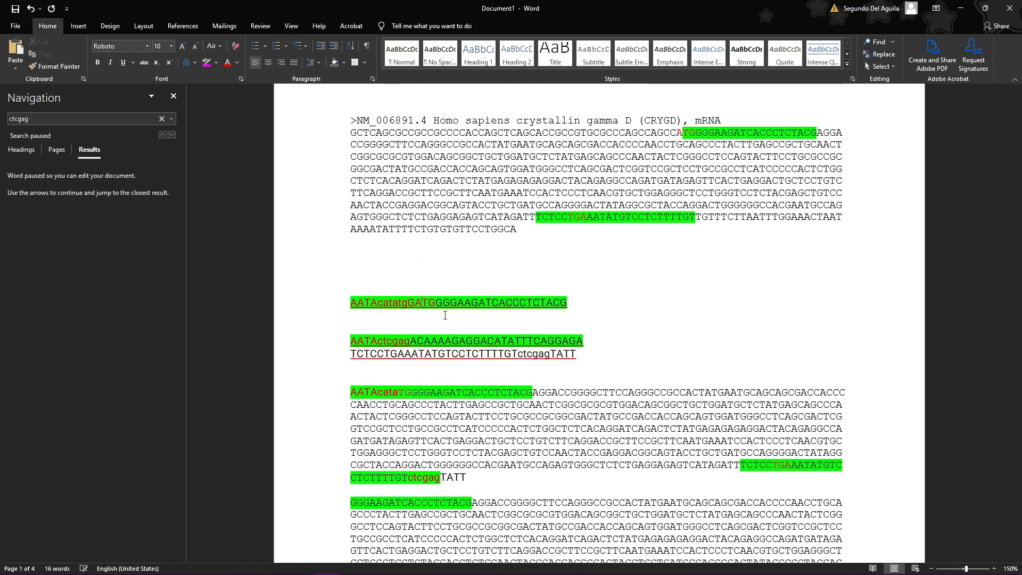
mouse_move(409, 302)
left_mouse_down()
mouse_move(375, 303)
mouse_move(429, 301)
mouse_move(385, 302)
mouse_move(406, 302)
left_mouse_up()
left_click(407, 300)
left_click(435, 301)
left_click(408, 304)
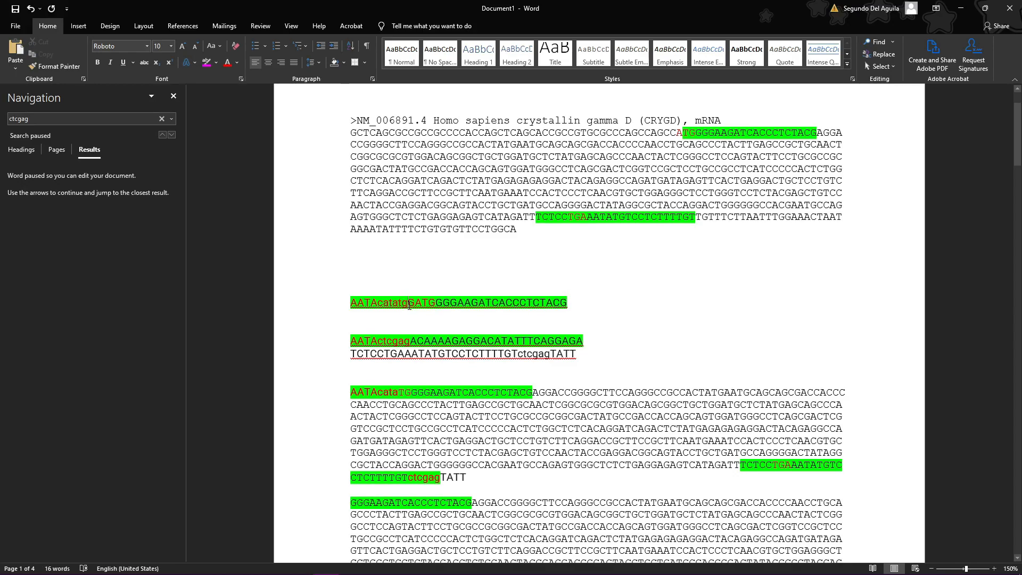
- Copy the original forward primer AATAcataTGGGGAAGATCACCCTCTACG from the amplicon and paste it below the modified primer, separated by a blank line
scroll(592, 288, "down", 8)
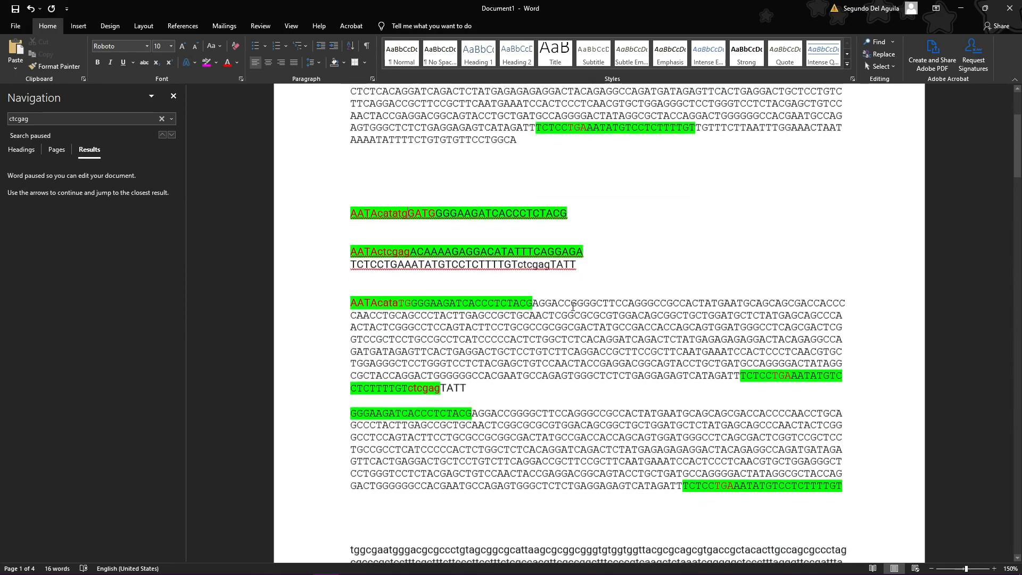
scroll(597, 240, "down", 4)
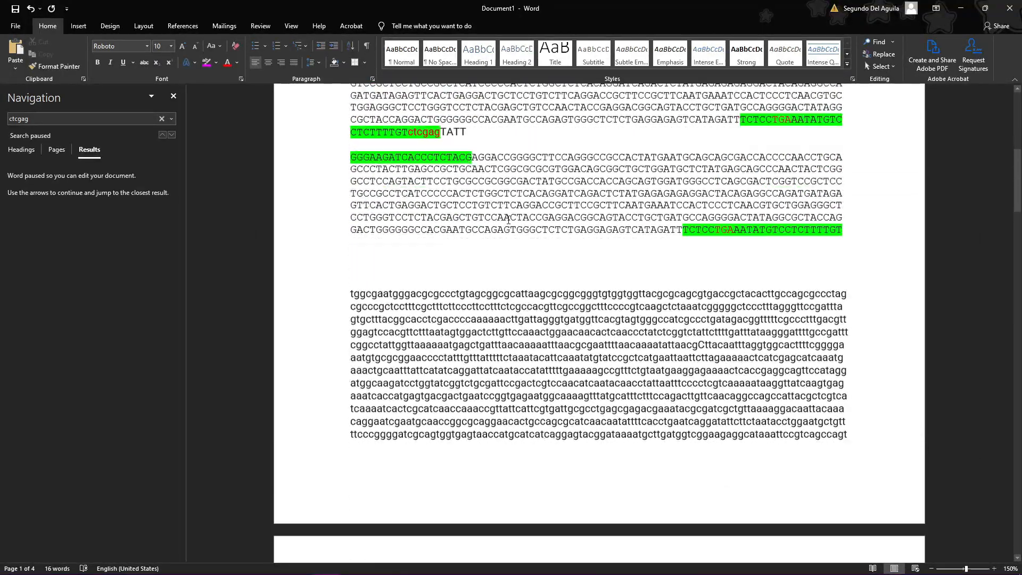
scroll(358, 190, "up", 6)
left_click_drag(350, 200, 536, 203)
key("ctrl+c")
left_click(469, 125)
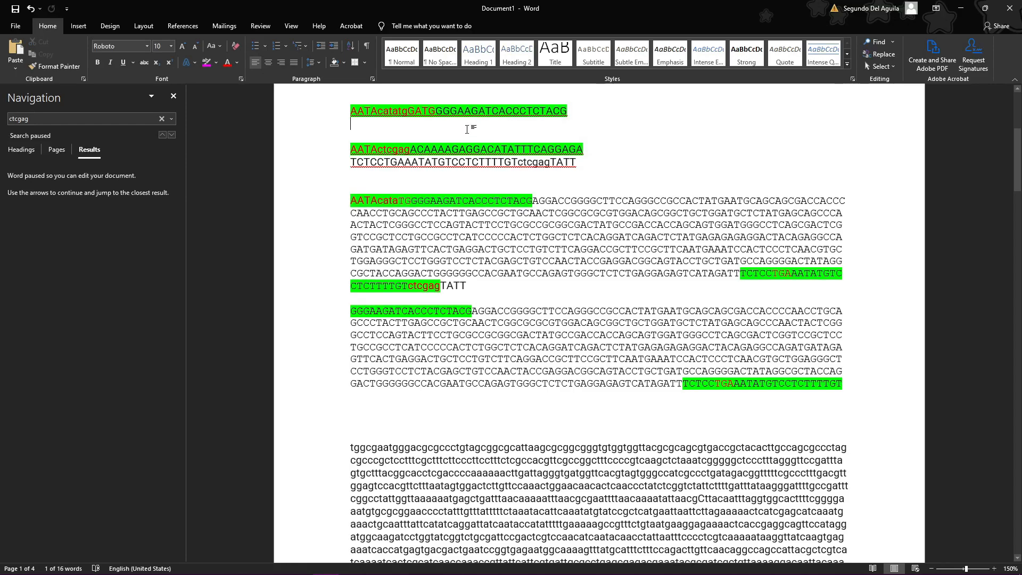
key("ctrl+v")
left_click(570, 116)
key("Return")
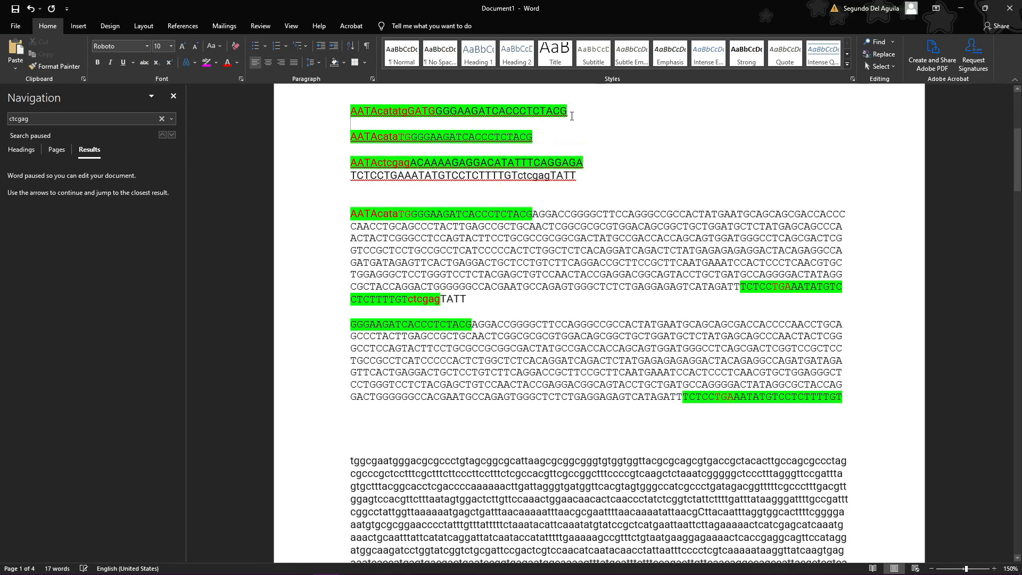
- Compare the NdeI site and start codon positions in the original and modified forward primers
scroll(524, 132, "up", 3)
left_click(403, 213)
mouse_move(393, 213)
left_mouse_down()
mouse_move(411, 213)
mouse_move(378, 213)
mouse_move(413, 210)
mouse_move(378, 217)
left_mouse_up()
left_click(411, 212)
left_click(378, 213)
left_click(410, 212)
left_click(378, 181)
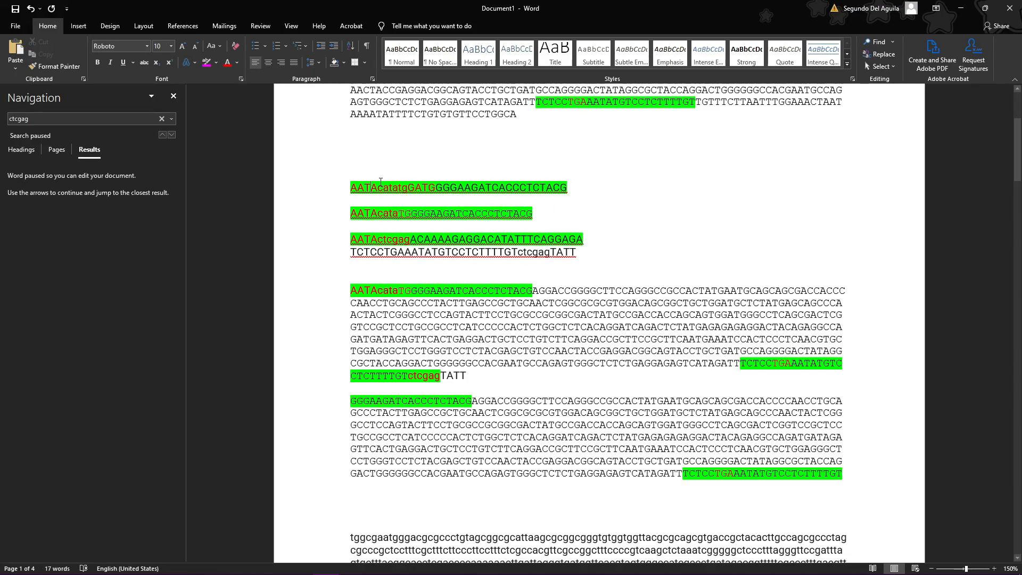
left_click_drag(378, 187, 406, 185)
left_click(408, 188)
mouse_move(435, 187)
left_mouse_down()
mouse_move(381, 190)
mouse_move(445, 186)
left_mouse_up()
left_click(407, 187)
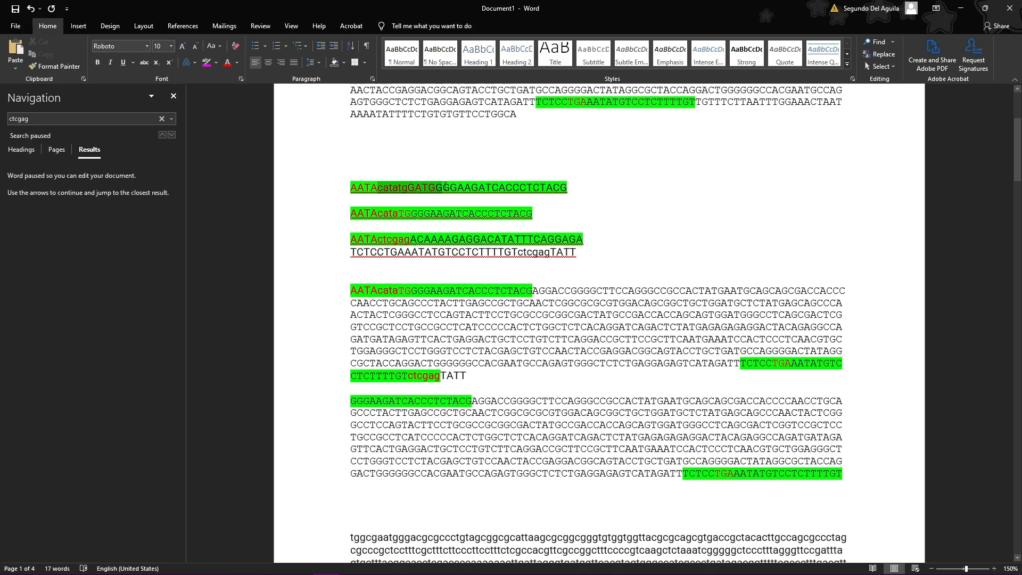
left_click(434, 191)
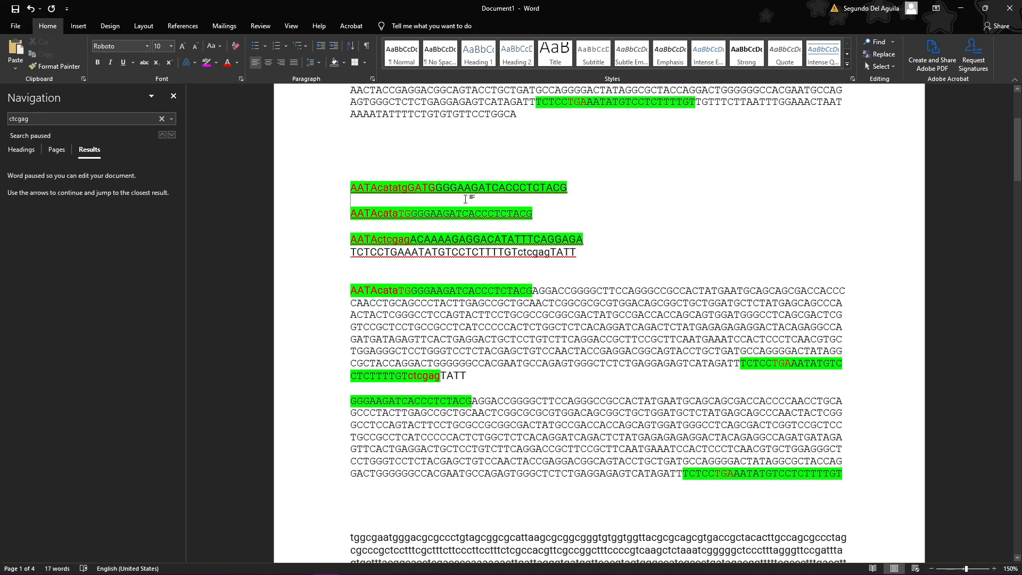
- Annotate the base groupings with 1333 beneath the modified forward primer and 33 beneath the original, checking the sequence in SnapGene
left_click(483, 202)
type("33")
type("33")
left_click(363, 199)
key("Home")
type("1")
key("alt+Tab")
left_click(496, 216)
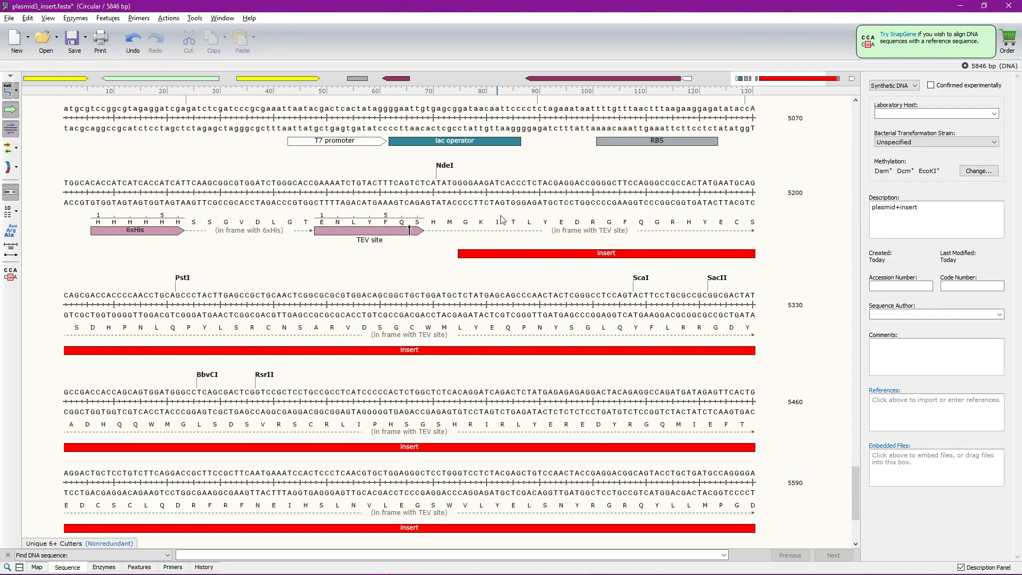
key("alt+Tab")
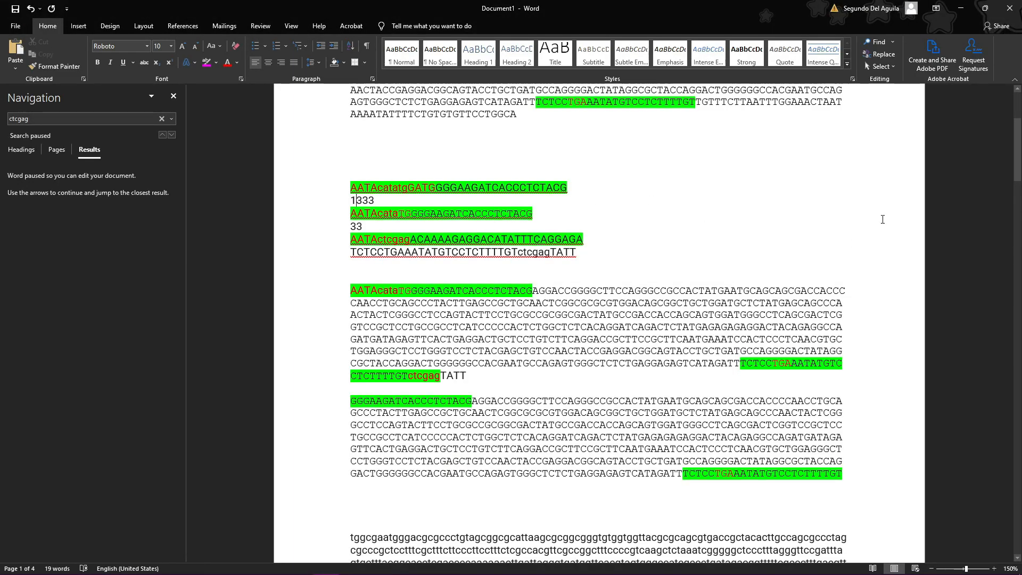
- Copy the GATG bases that follow the NdeI site in the modified forward primer
mouse_move(1016, 146)
left_mouse_down()
mouse_move(1016, 456)
mouse_move(1017, 137)
left_mouse_up()
left_click(339, 272)
left_click(352, 271)
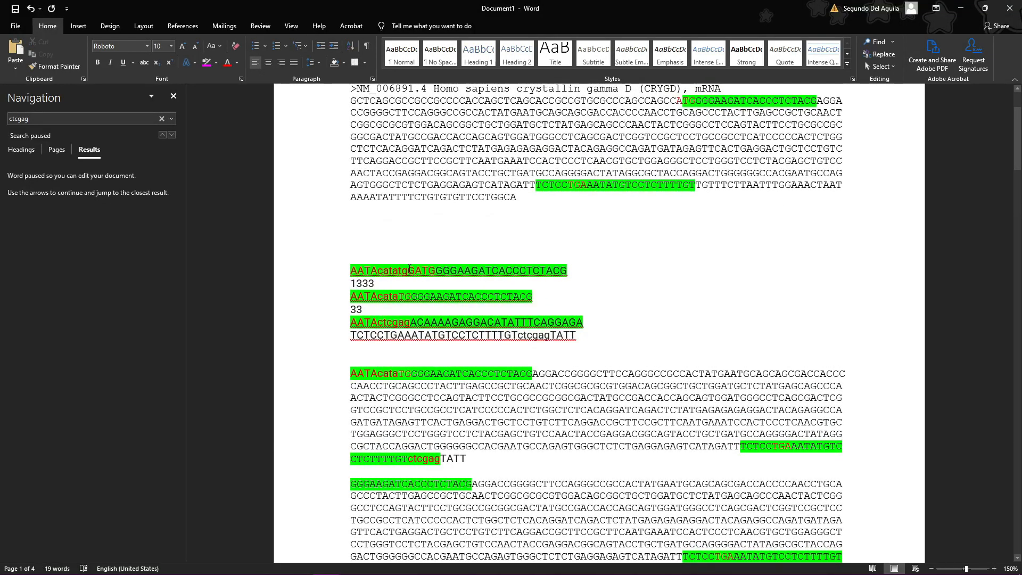
left_click_drag(420, 270, 420, 271)
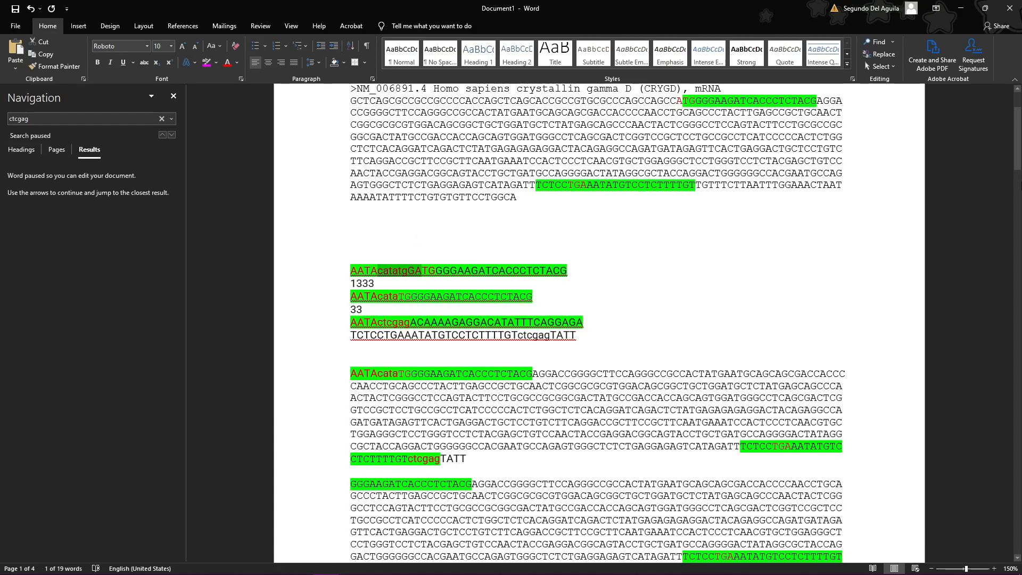
left_click(450, 278)
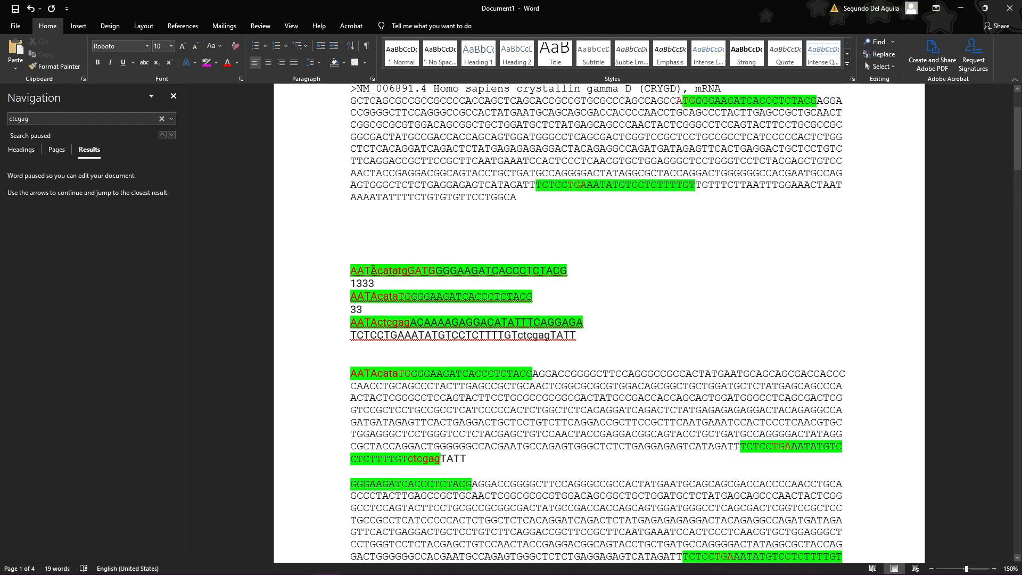
left_click_drag(377, 270, 435, 267)
left_click(411, 270)
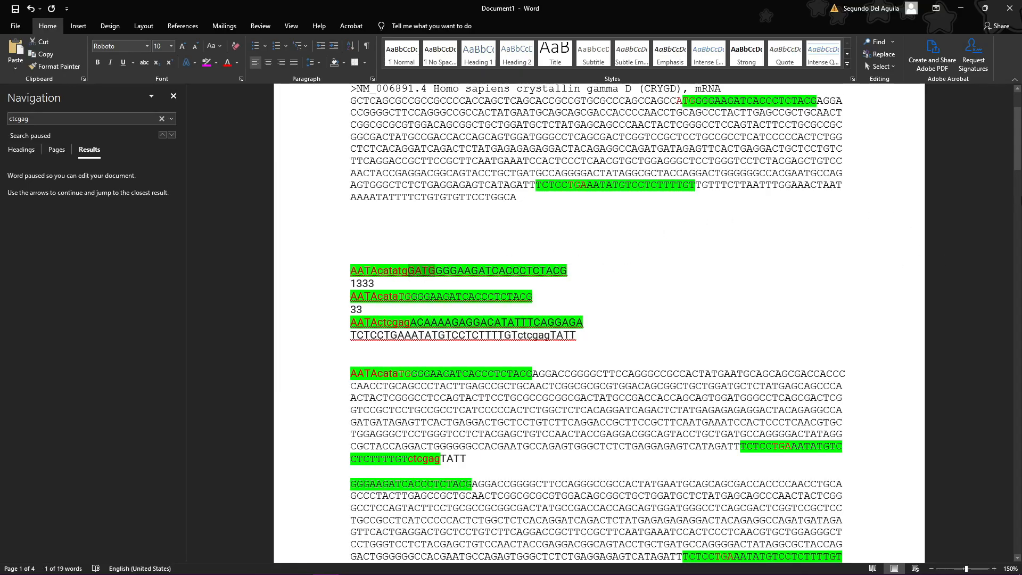
- Insert the copied GATG between the CATATG site and the green GGGAAGATCACCCTCTACG sequence in the recombinant plasmid
mouse_move(1017, 138)
left_mouse_down()
mouse_move(1019, 349)
mouse_move(1017, 136)
mouse_move(1017, 149)
left_mouse_up()
left_click(409, 249)
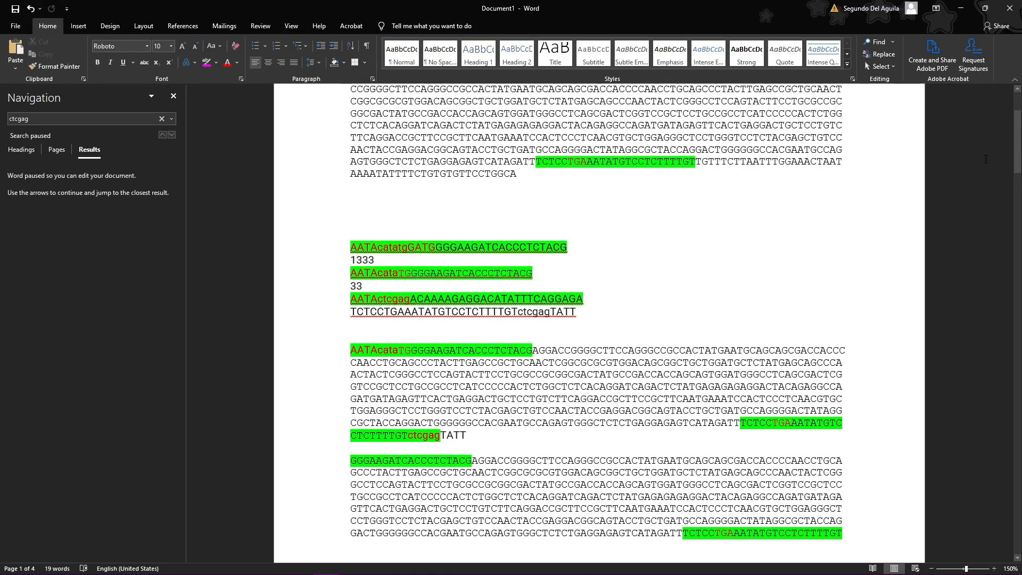
left_click_drag(1017, 154, 1016, 448)
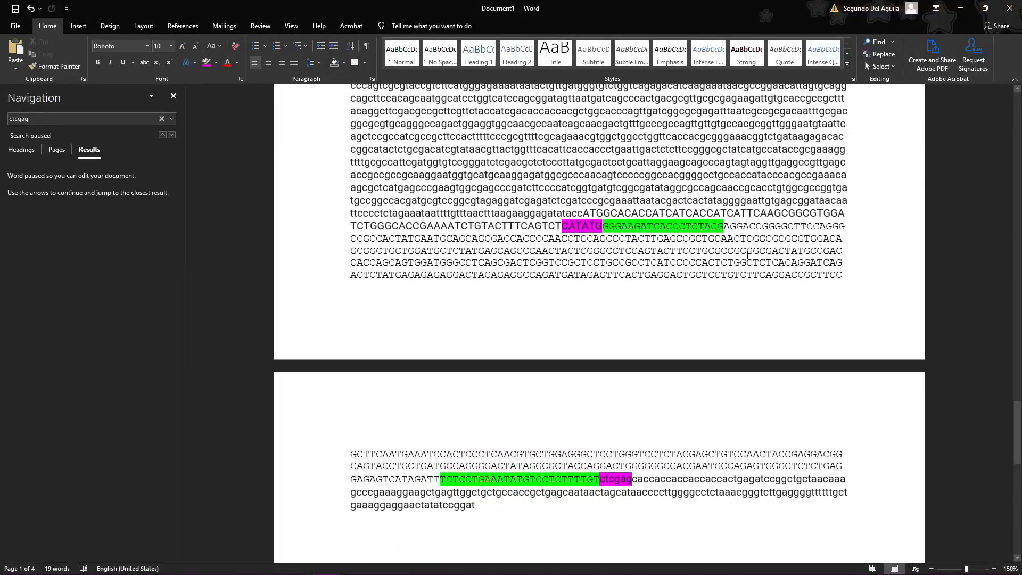
left_click(679, 227)
left_click(606, 226)
left_click_drag(596, 228, 603, 228)
key("ctrl+v")
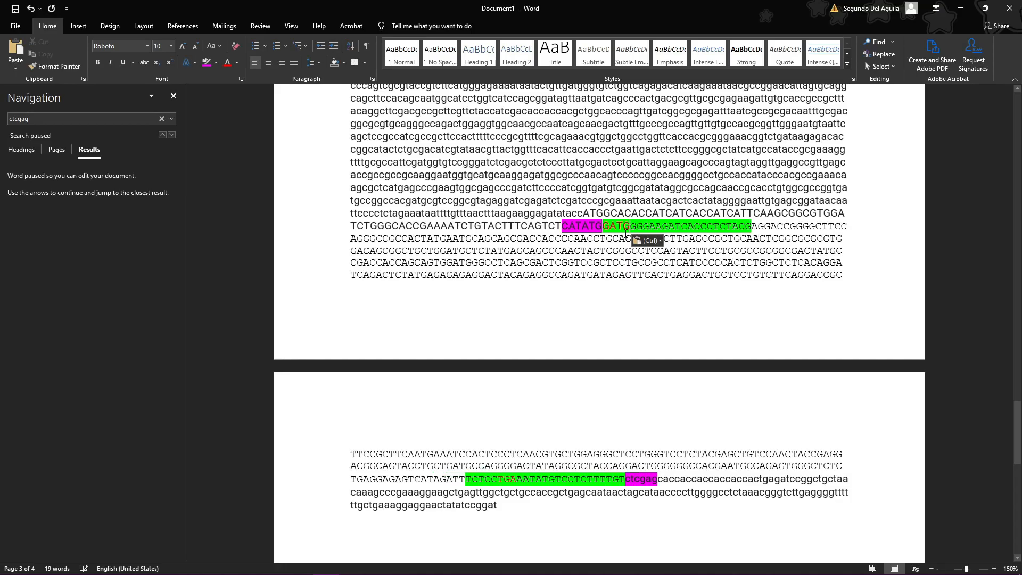
- Transfer the modified recombinant plasmid sequence from Word into a new Notepad document
key("ctrl+z")
key("ctrl+z")
key("ctrl+z")
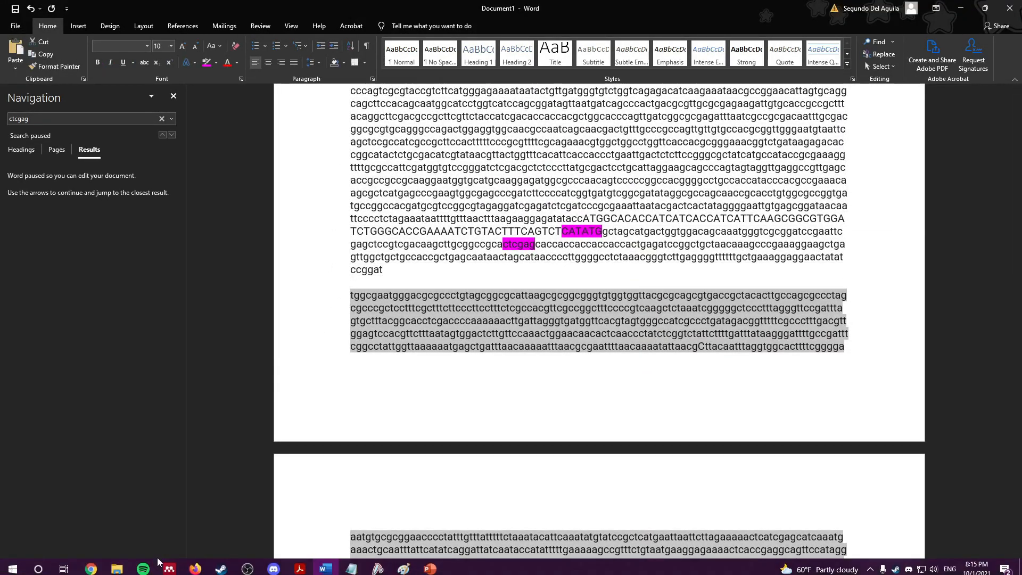
key("super+r")
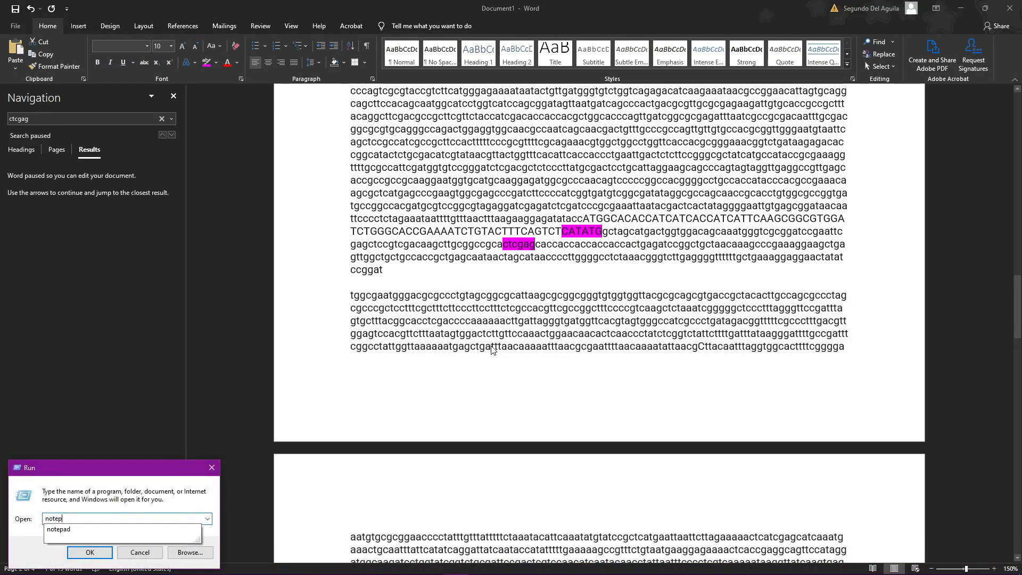
key("Return")
key("ctrl+v")
- Save the Notepad sequence as plasmid4.dna in the pd6 folder, using the All Files type
left_click(138, 147)
left_click(240, 202)
type("plasd")
key("BackSpace")
type("mid")
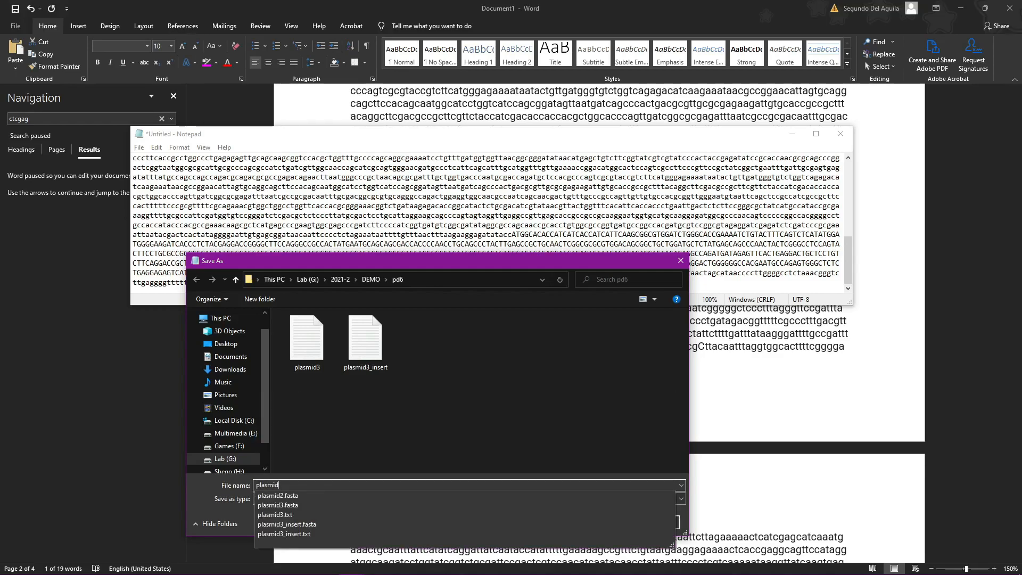
type("4")
left_click(533, 500)
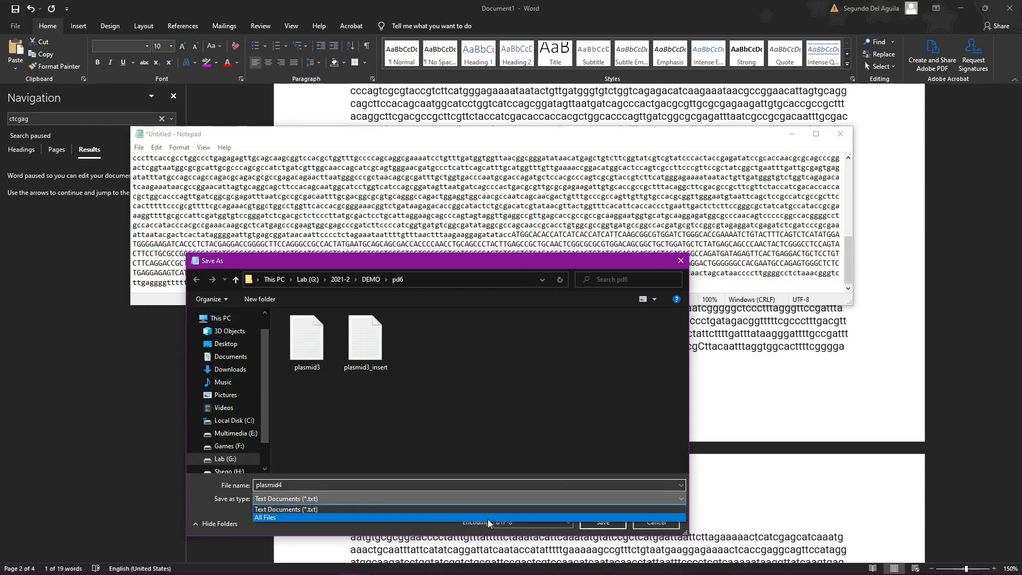
left_click(487, 519)
double_click(488, 486)
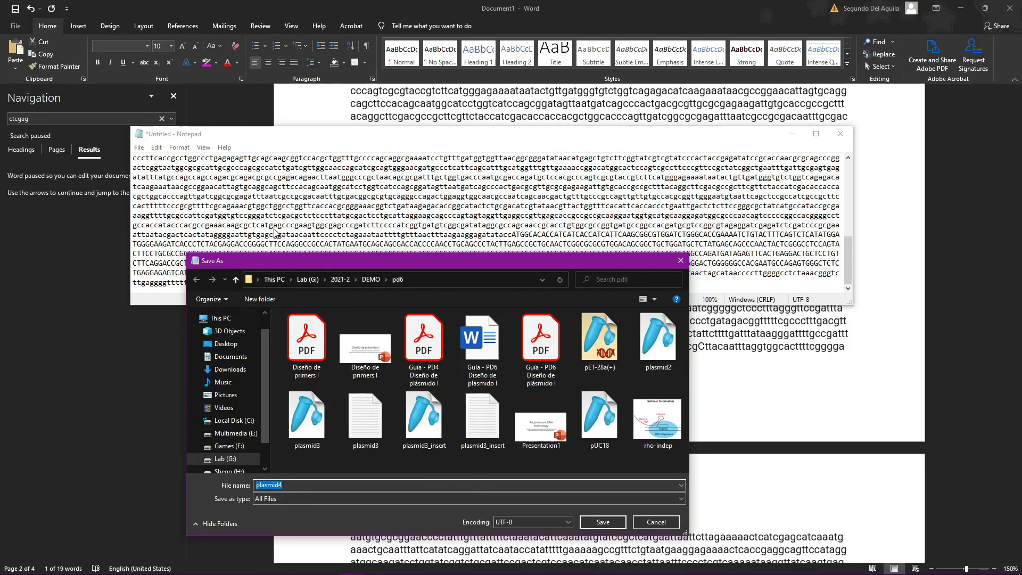
key("End")
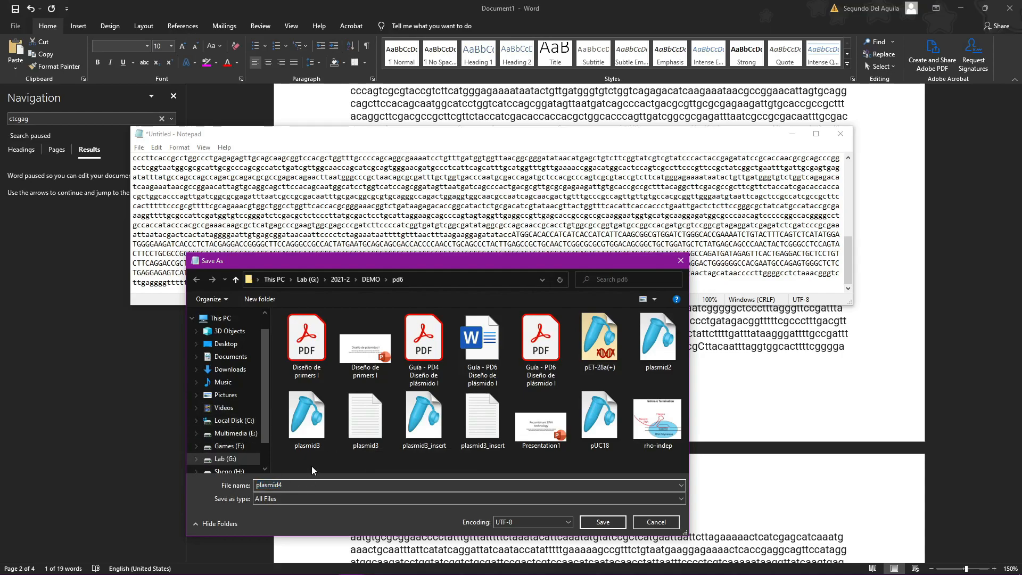
type(".dna")
left_click(612, 524)
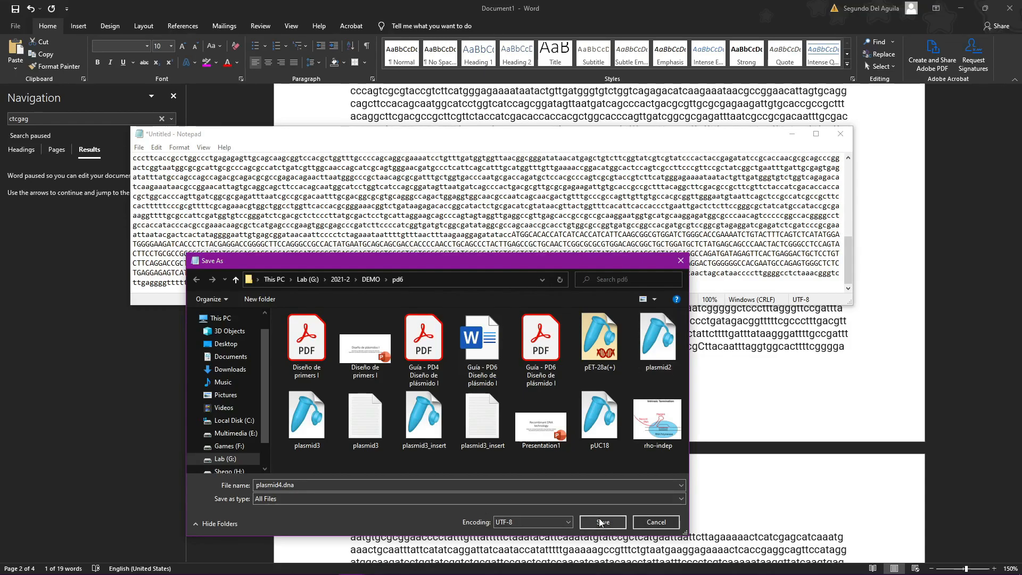
left_click(599, 517)
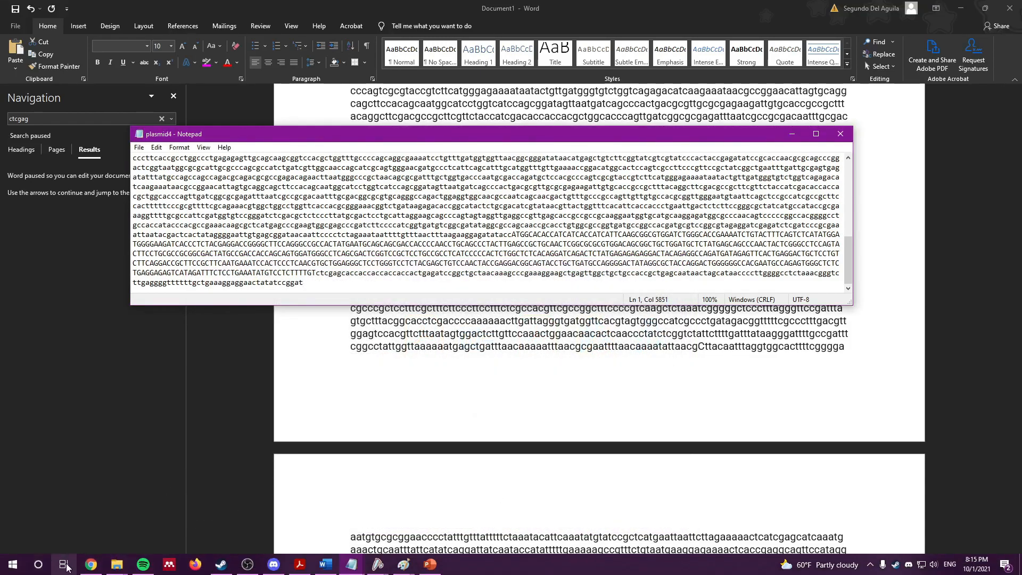
- Open plasmid4 from the pd6 folder in SnapGene as double-stranded, circular DNA with common features annotated automatically
mouse_move(115, 565)
left_click(131, 509)
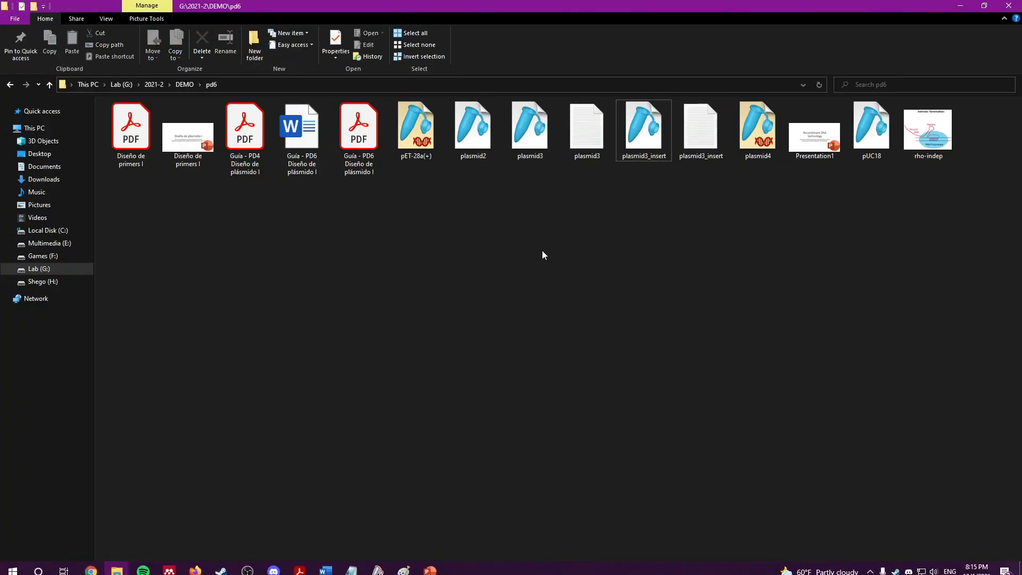
left_click(754, 133)
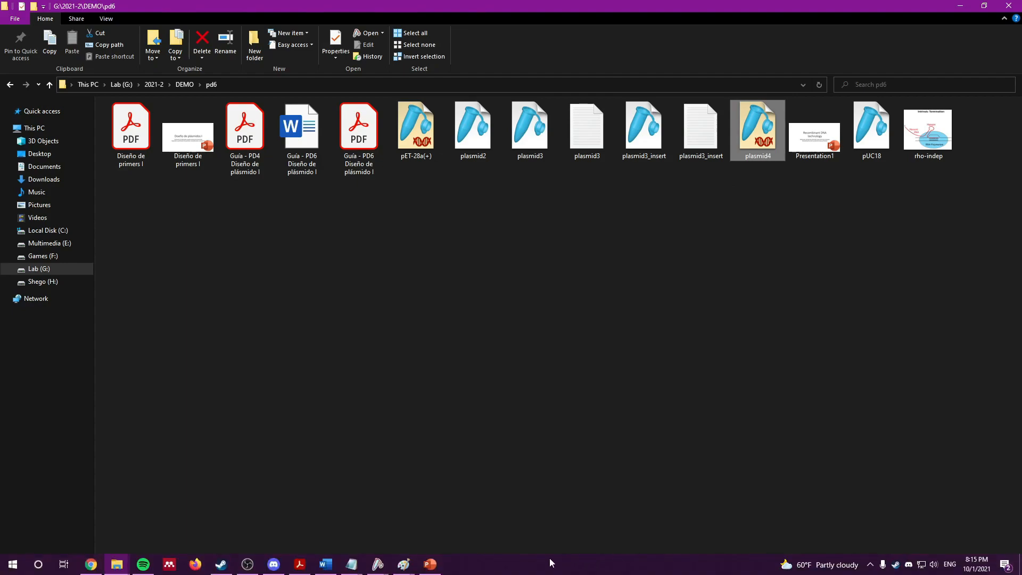
mouse_move(378, 564)
left_click(562, 506)
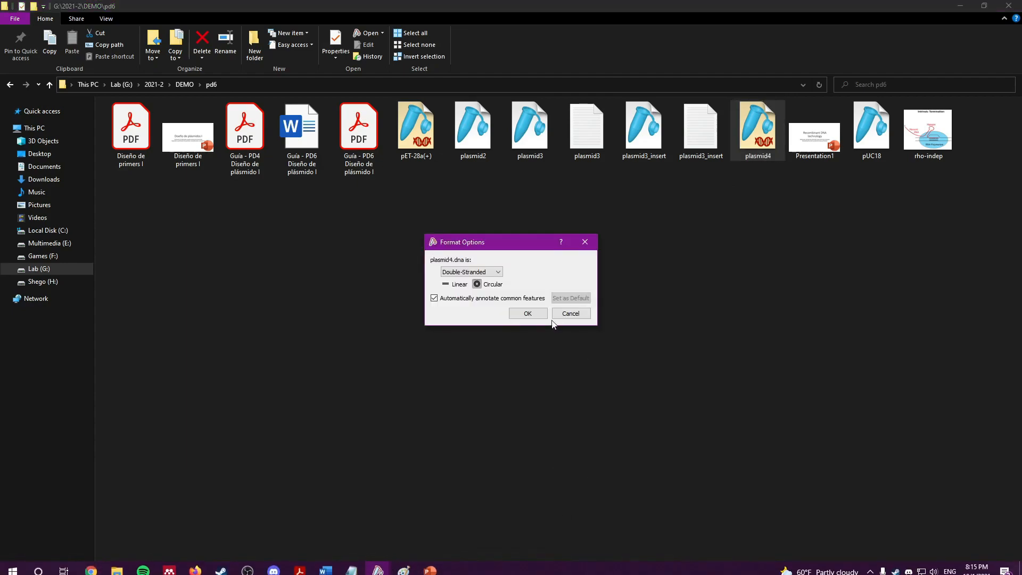
left_click(519, 313)
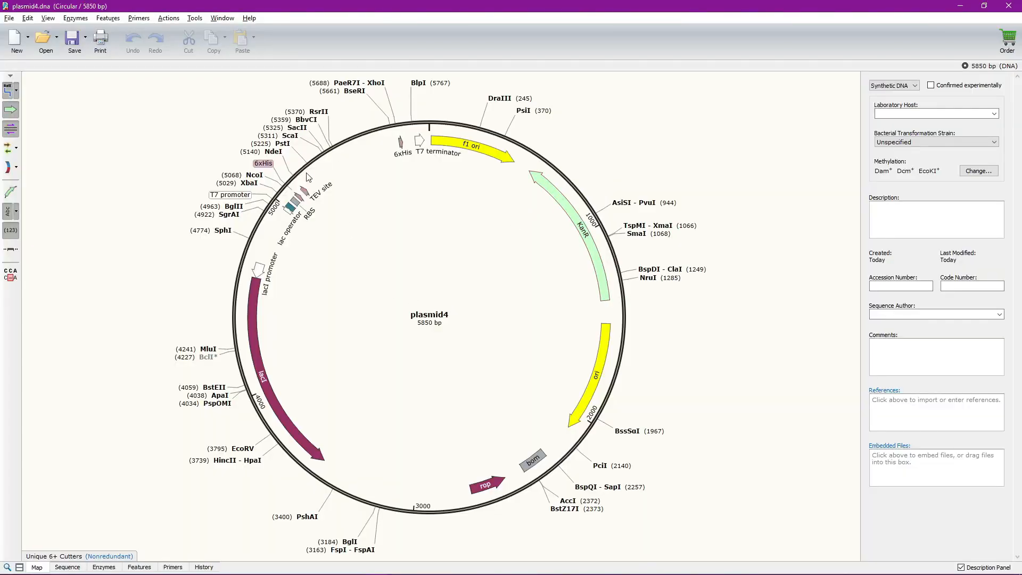
- Select the NdeI-to-XhoI region on the plasmid4 map and examine its sequence and translation around the NdeI site
left_click_drag(287, 172, 396, 118)
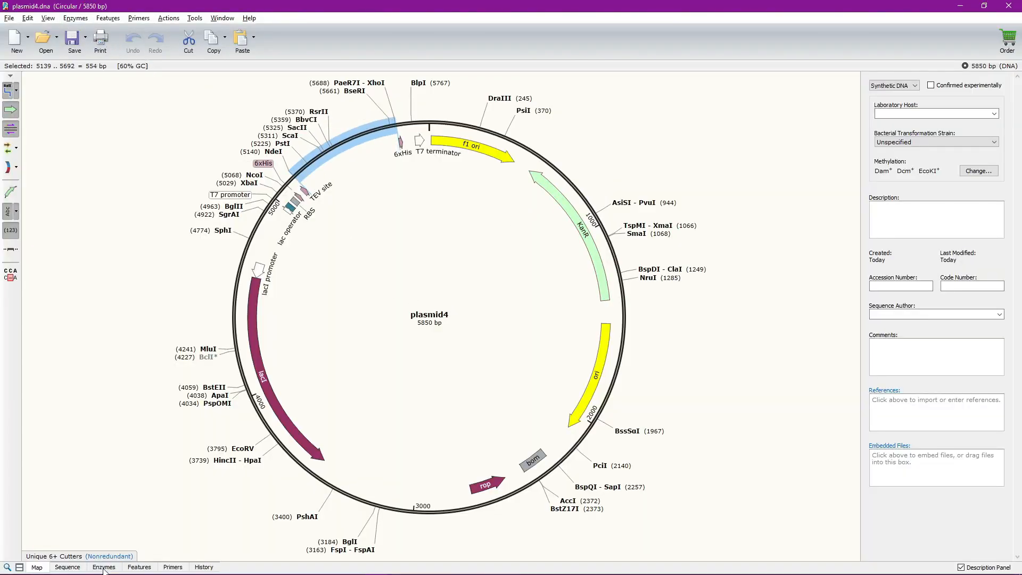
left_click(67, 567)
left_click(577, 147)
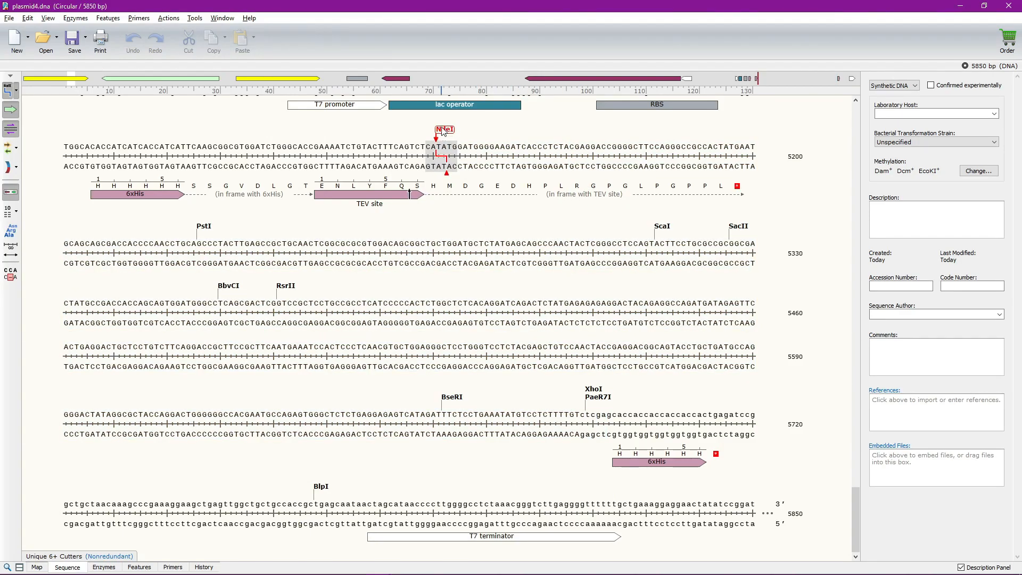
mouse_move(453, 132)
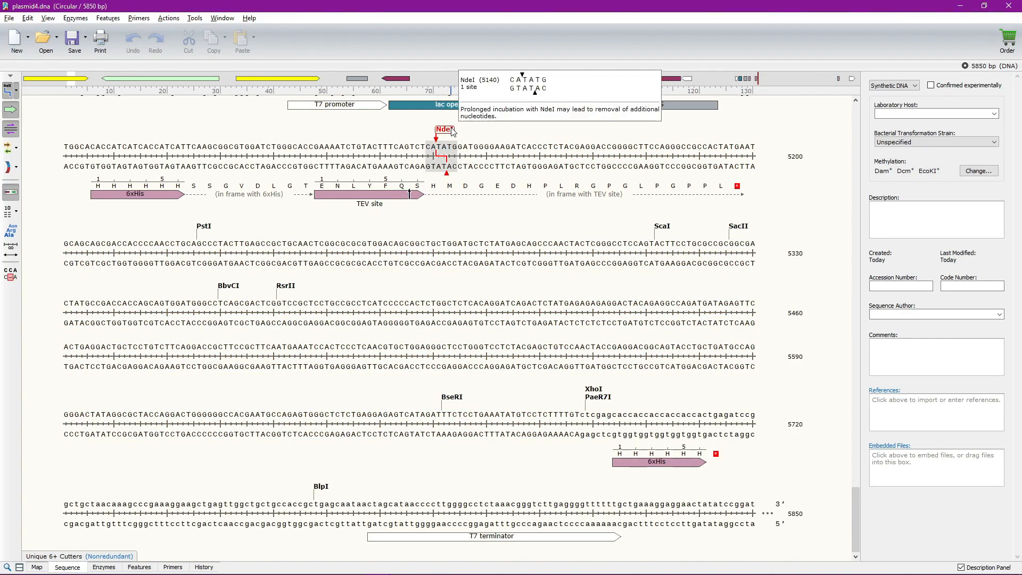
- Compare the reading frame downstream of the NdeI site in plasmid3_insert with that in plasmid4
key("alt+Tab")
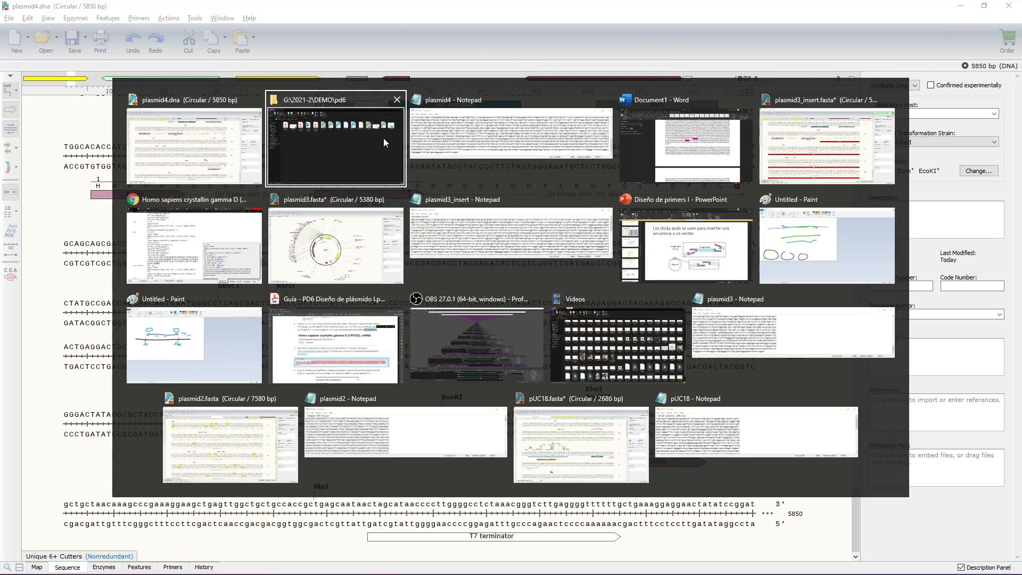
left_click(827, 143)
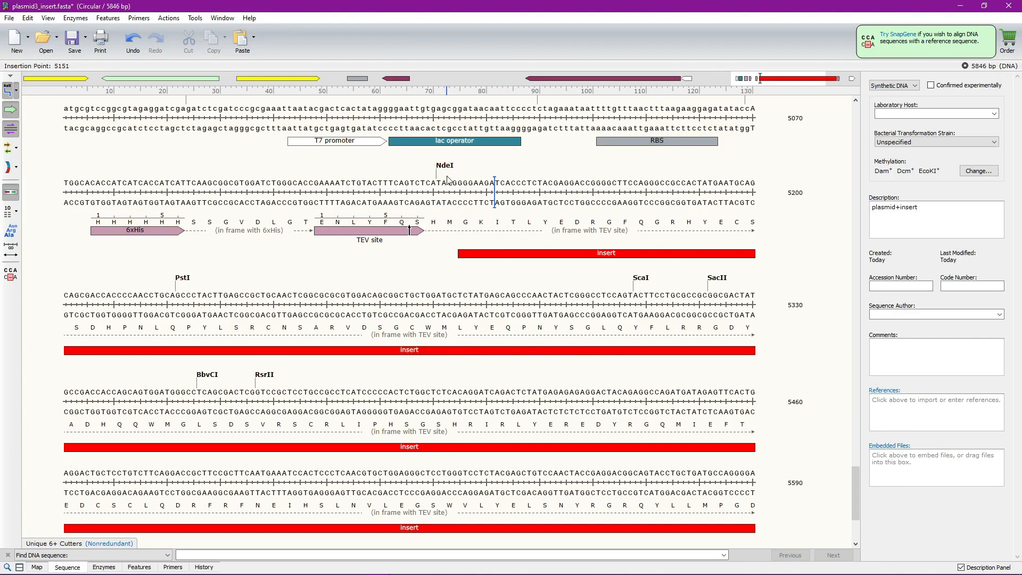
left_click(445, 209)
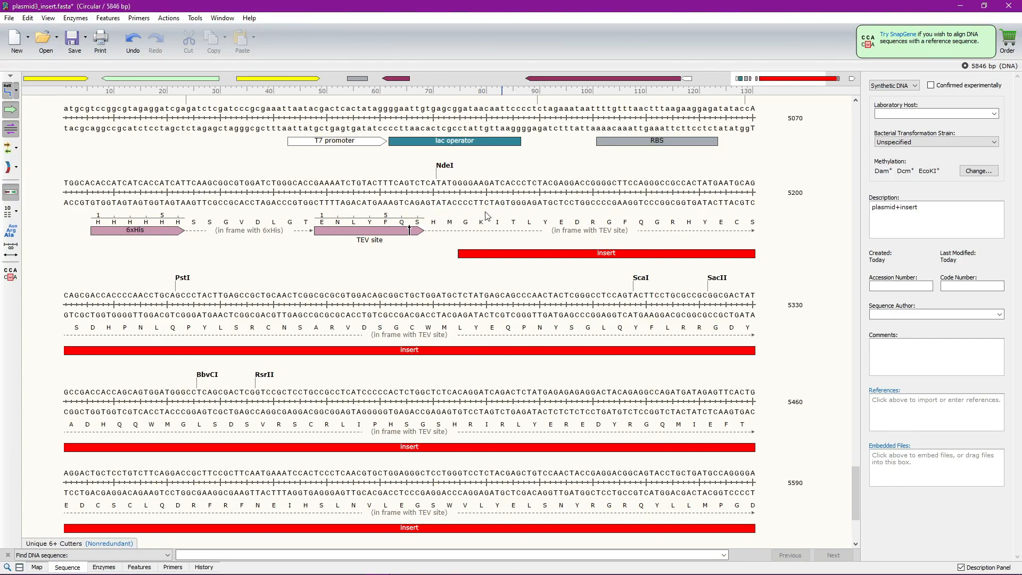
key("alt+Tab")
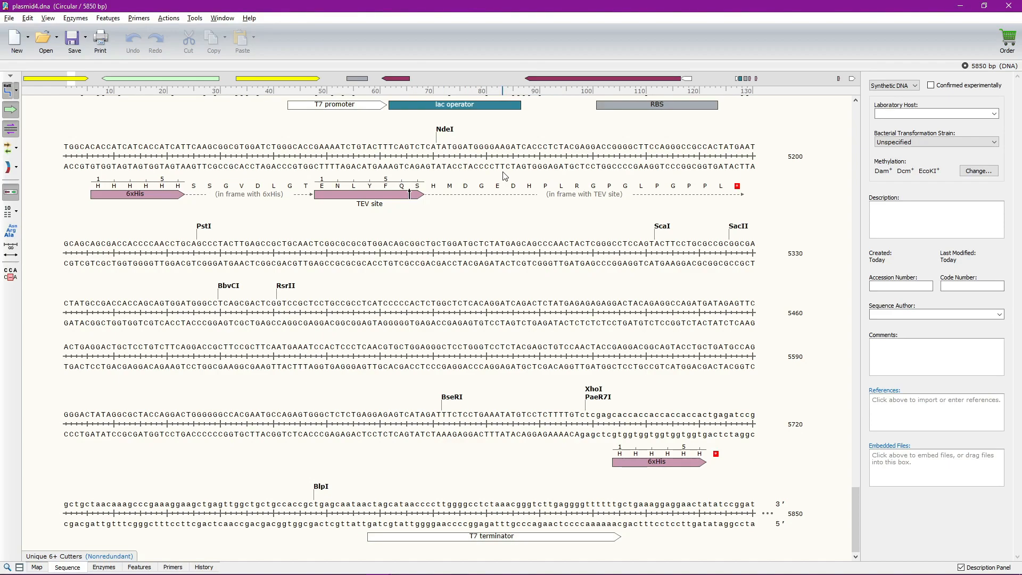
left_click_drag(449, 167, 484, 164)
left_click(483, 164)
left_click(468, 164)
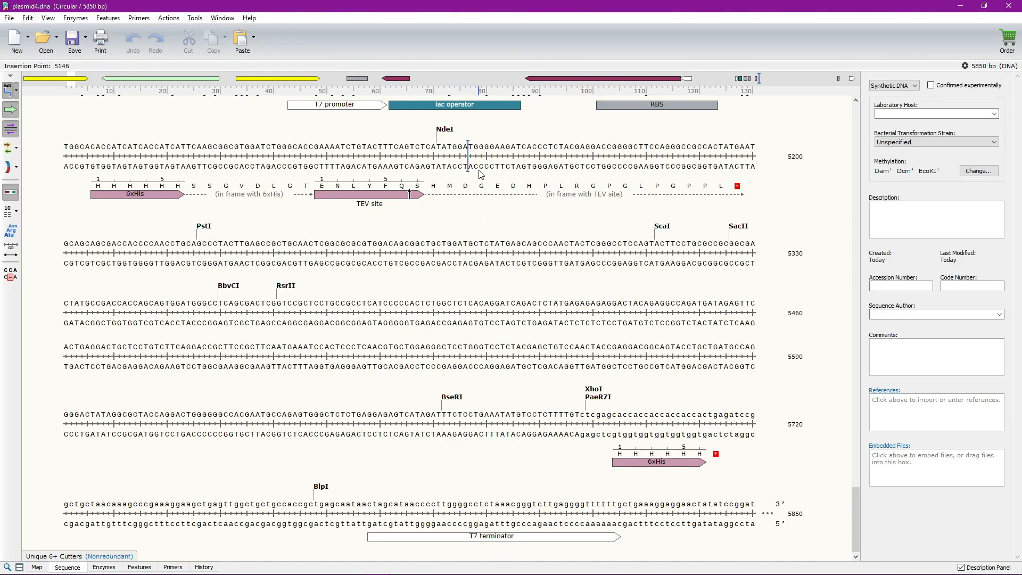
- Return to the modified forward primer in Word and examine the AATA overhang, the catatg site and the bases before the start codon
key("alt+Tab")
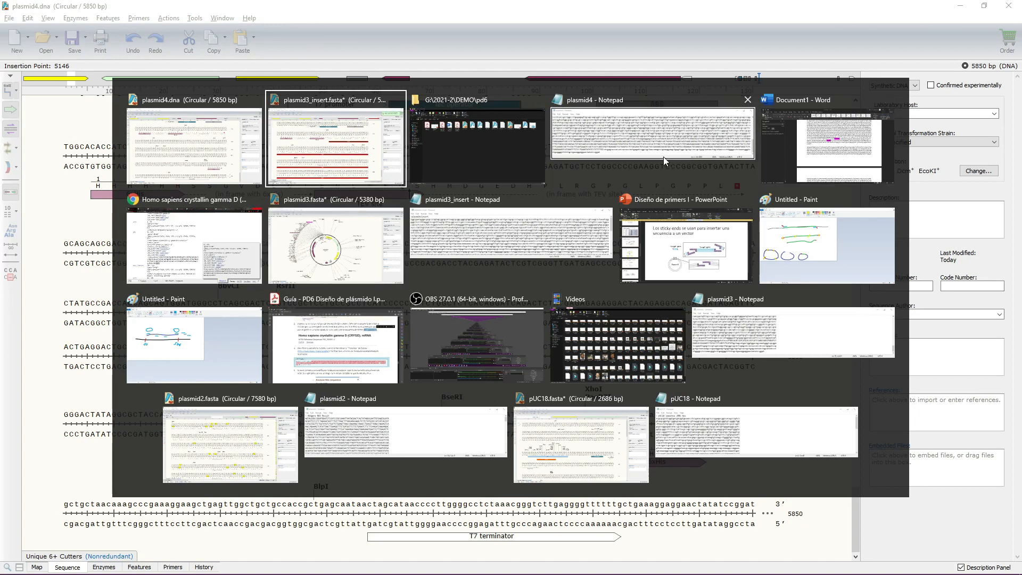
left_click(828, 141)
scroll(654, 309, "up", 15)
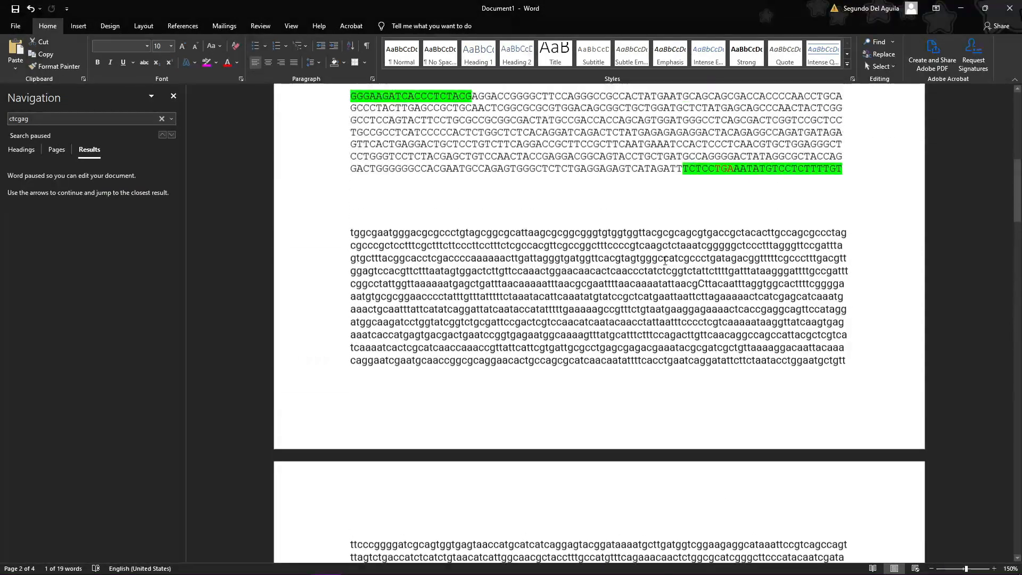
left_click(394, 284)
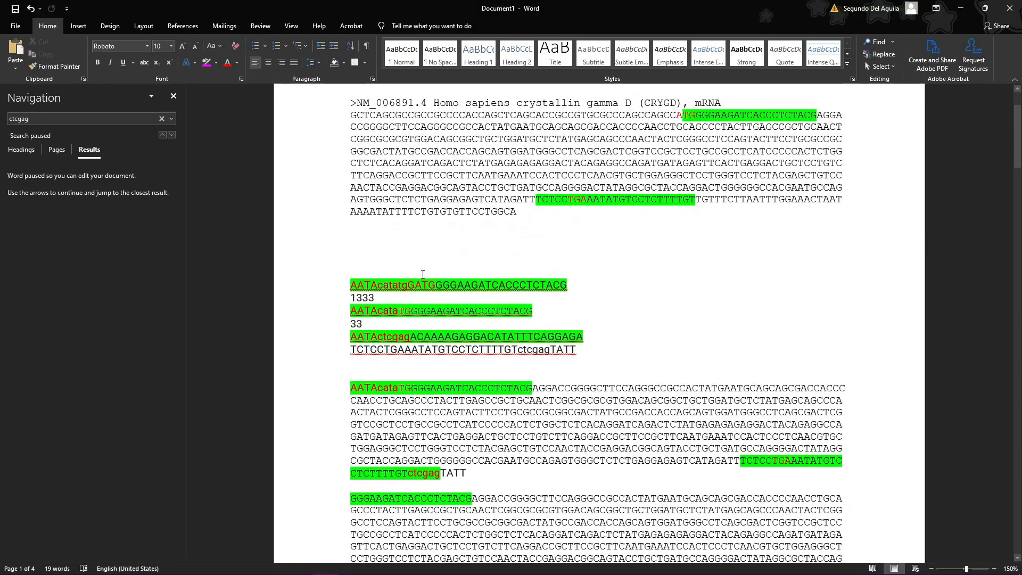
left_click_drag(373, 283, 347, 283)
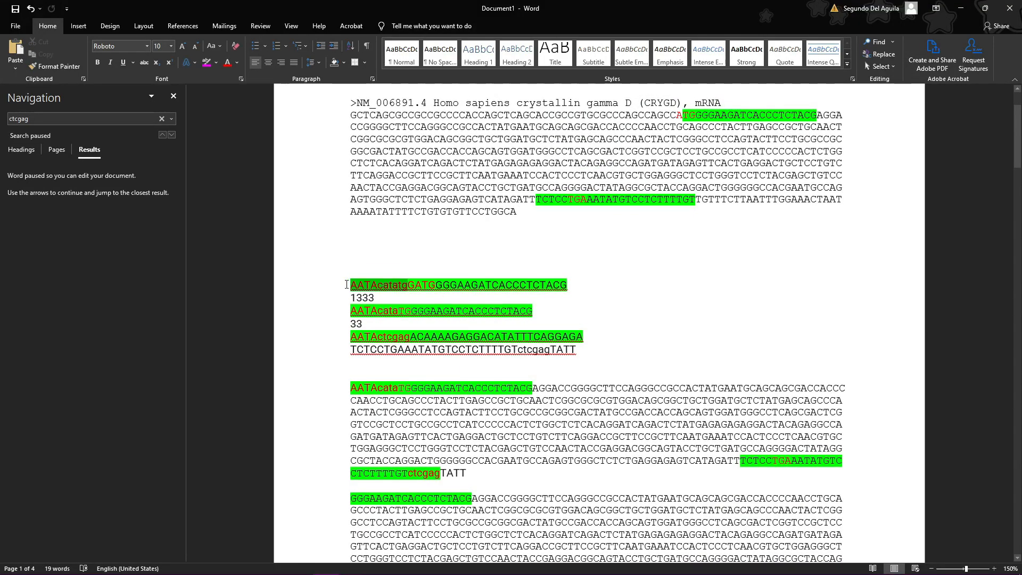
left_click_drag(408, 286, 327, 288)
left_click(407, 286)
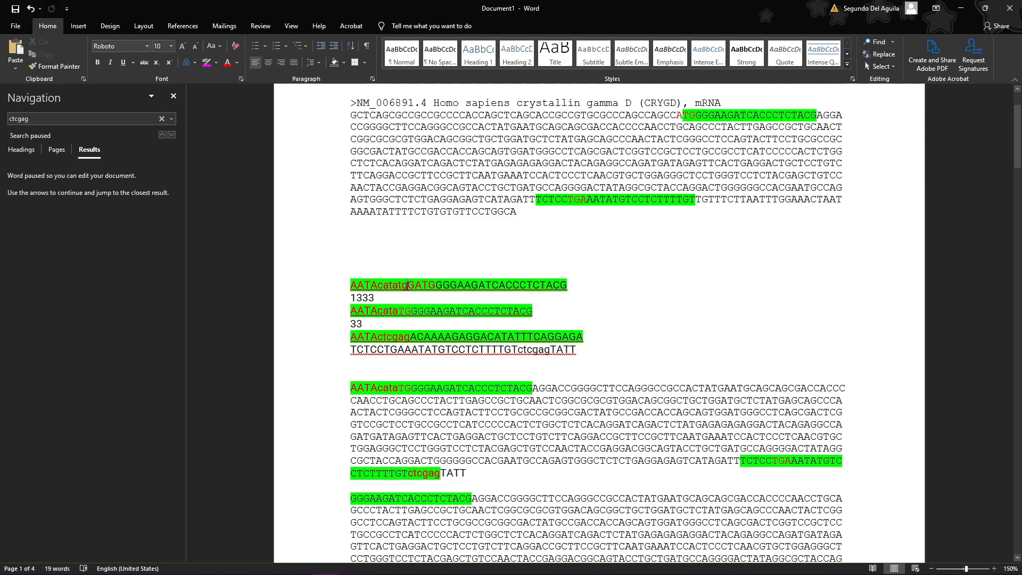
mouse_move(350, 283)
left_mouse_down()
mouse_move(391, 285)
mouse_move(336, 288)
left_mouse_up()
left_click(378, 286)
left_click(392, 284)
left_click_drag(406, 285, 408, 285)
left_click_drag(393, 286, 407, 289)
- Insert ct after catatg in the modified forward primer, making it begin AATAcatatgctGATG
left_click(409, 289)
left_click_drag(351, 297, 356, 297)
left_click(418, 293)
type("ct")
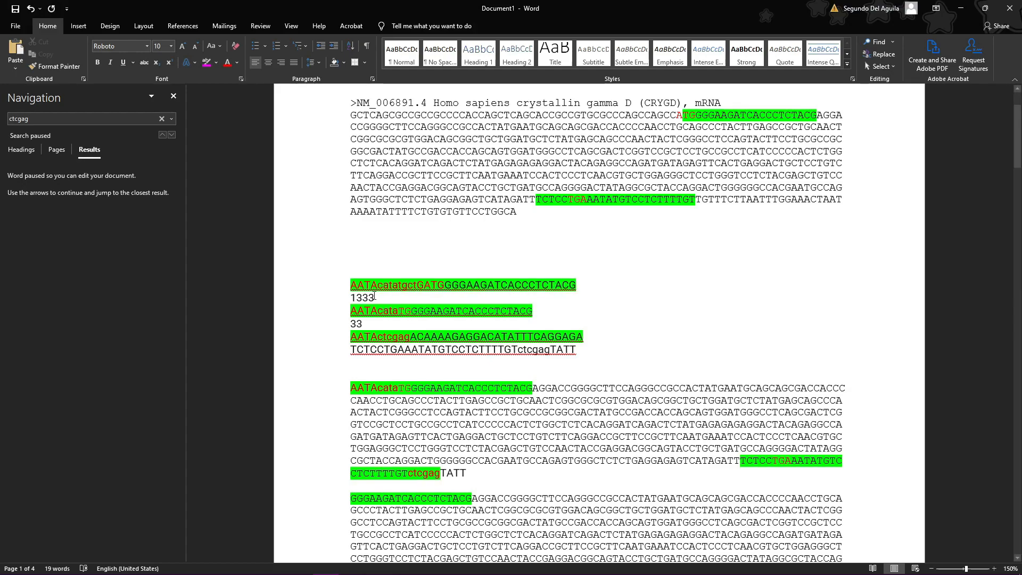
- Change the number note beneath the modified forward primer so that it reads 3333
key("BackSpace")
type("3")
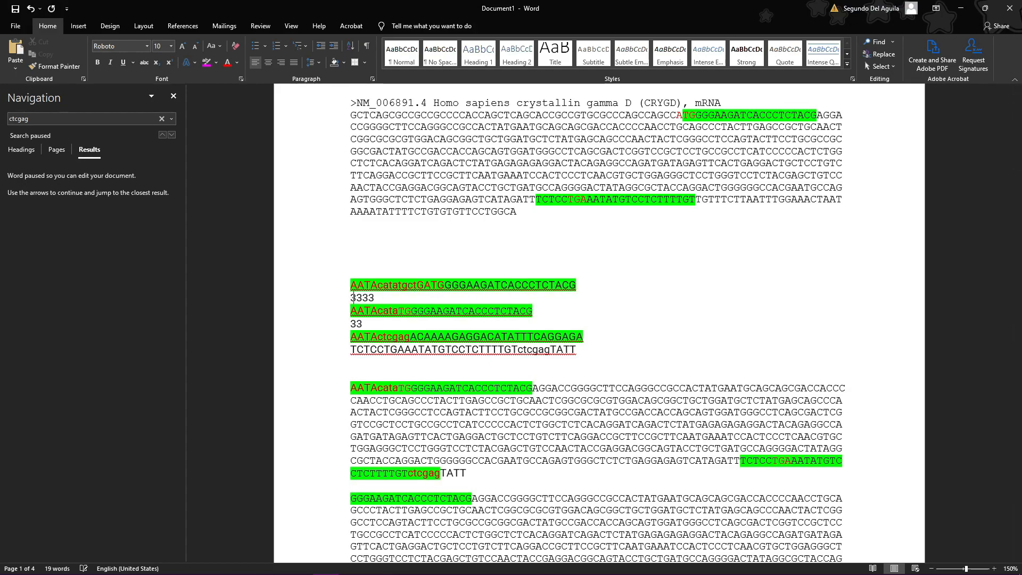
left_click(349, 298)
- Switch to plasmid4 in SnapGene and examine the bases and translated residues from the NdeI site to the stop codon
key("alt+Tab")
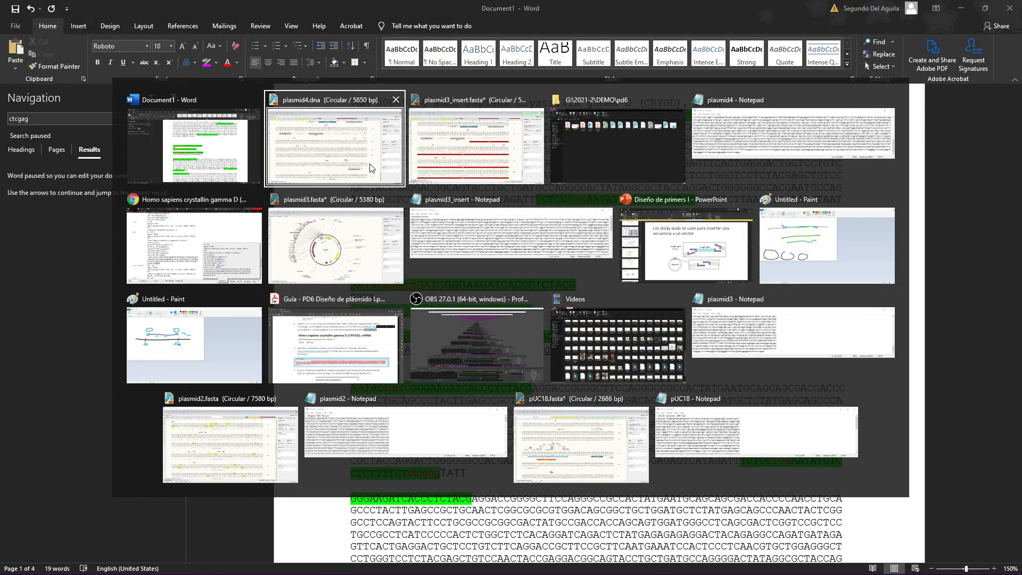
scroll(443, 358, "up", 4)
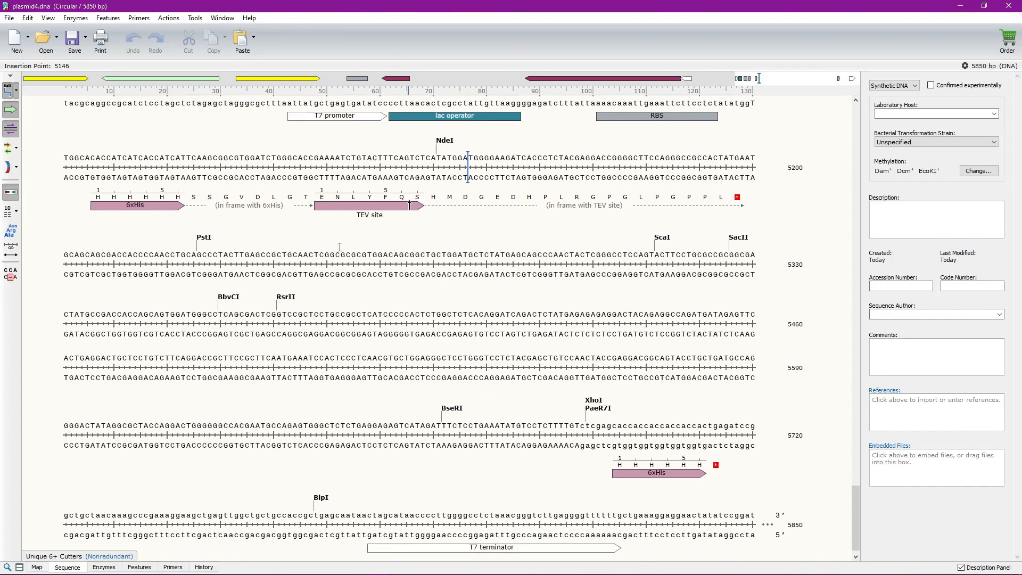
scroll(528, 324, "up", 1)
key("alt+Tab")
key("alt+Tab")
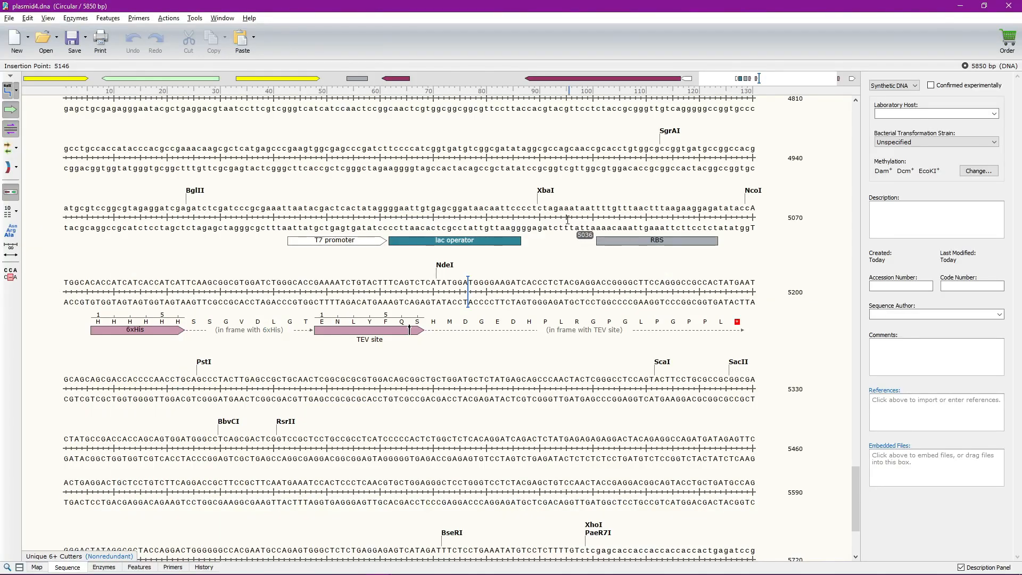
scroll(474, 334, "down", 1)
left_click_drag(456, 265, 681, 265)
left_click(682, 265)
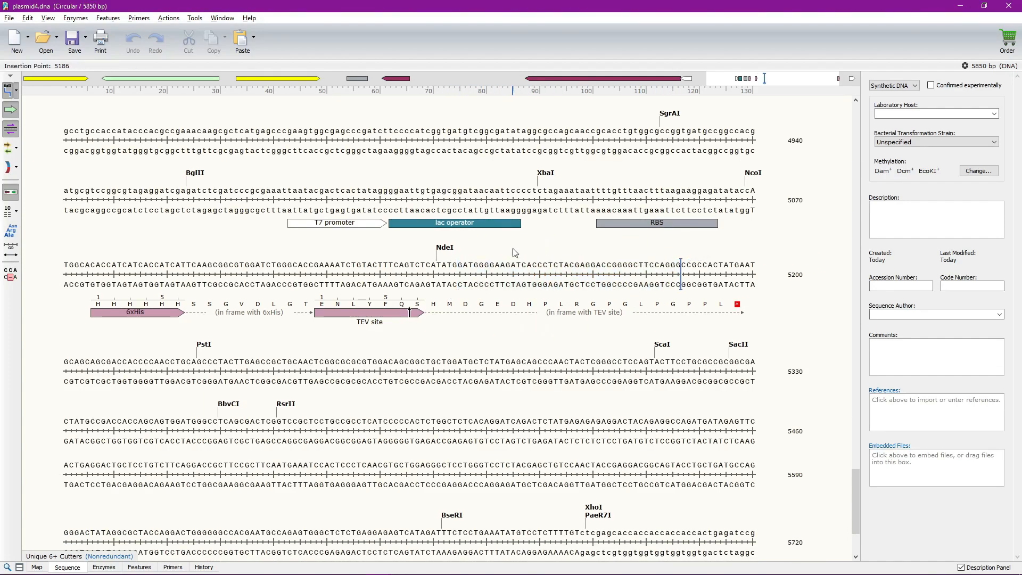
left_click_drag(473, 265, 743, 265)
left_click(735, 264)
left_click_drag(458, 265, 650, 308)
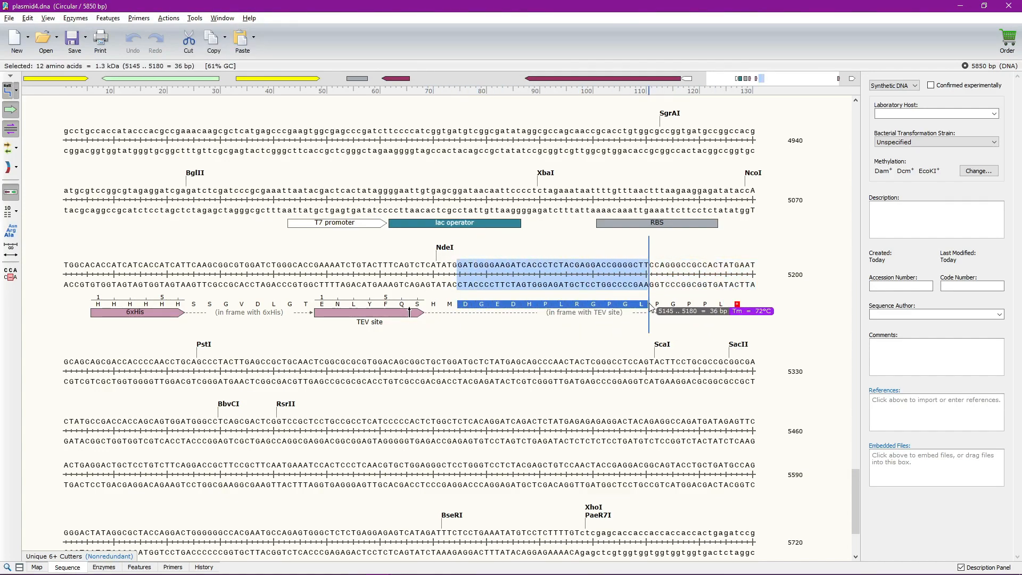
left_click(670, 305)
- Copy the CRYGD coding sequence from ATG to TGA in the Word document and search for it in plasmid4
key("alt+Tab")
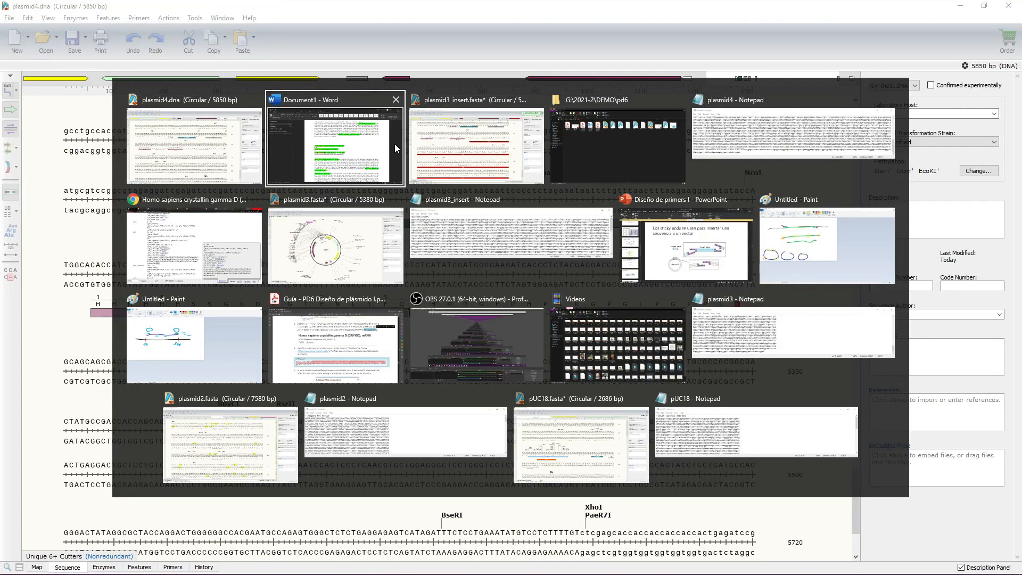
left_click(352, 143)
scroll(543, 405, "down", 4)
scroll(564, 380, "up", 5)
scroll(571, 374, "down", 3)
scroll(571, 374, "up", 4)
left_click_drag(681, 204, 584, 291)
key("alt+Tab")
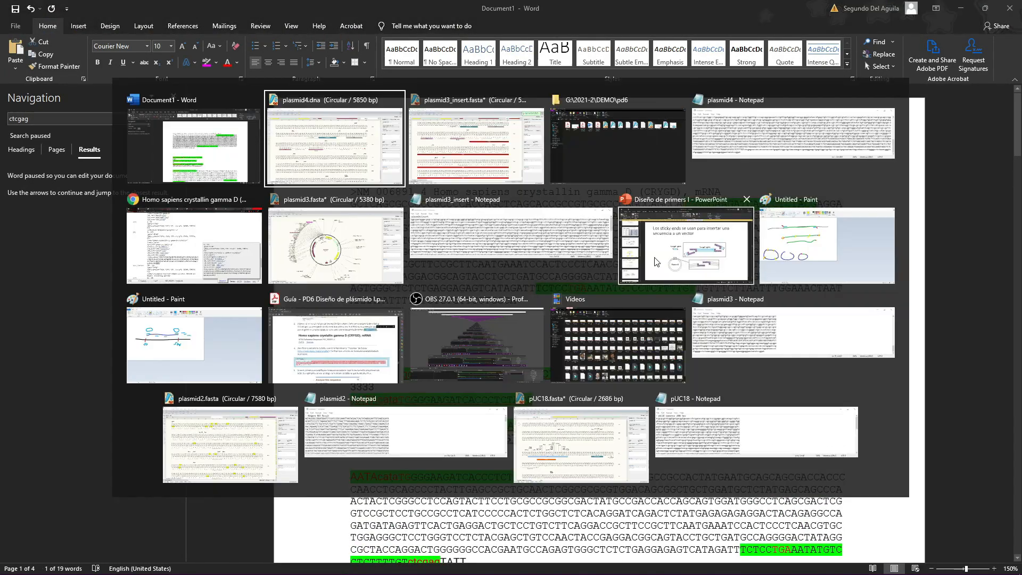
type("ATGGGGAAGATCACCCTCTACGAGGACCGGGGCTTCCAGGGCCGCCACTATGAATGCAGCAGCGACCACCCCAACCTGCAGCCCTACTTGAGCCGCTGCAACTCGGCGCGCGTGGACAGCGGCTGCTGGATGCTCTATGAGCAGCCCAACTACTCGGGCCTCCAGTACTTCCTGCGCCGCGGCGACTATGCCGACCACCAGCAGTGGATGGGCCTCAGCGACTCGGTCCGCTCCTGCCGCCTCATCCCCCACTCTGGCTCTCACAGGATCAGACTCTATGAGAGAGAGGACTACAGAGGCCAGATGATAGAGTTCACTGAGGACTGCTCCTGTCTTCAGGACCGCTTCCGCTTCAATGAAATCCACTCCCTCAACGTGCTGGAGGGCTCCTGGGTCCTCTACGAGCTGTCCAACTACCGAGGACGGCAGTACCTGCTGATGCCAGGGACTATAGGCGCTACCAGGACTGGGGGGCCACGAATGCCAGAGTGGGCTCTCTGAGGAGAGTCATAGATTTCTCCTGA")
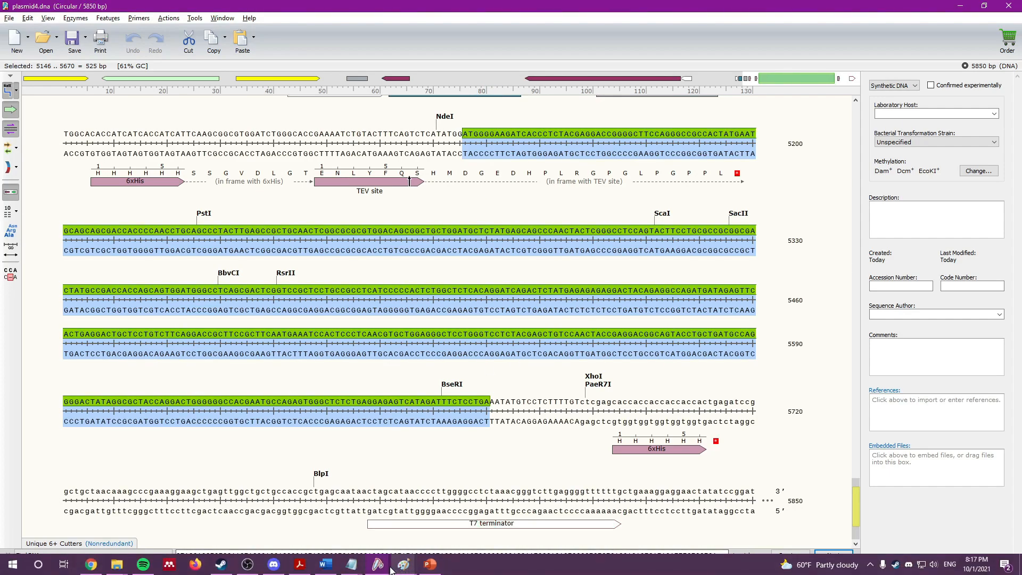
- Open plasmid3_insert and examine the insert's translation from the NdeI site through to its stop codon and the XhoI site
mouse_move(390, 570)
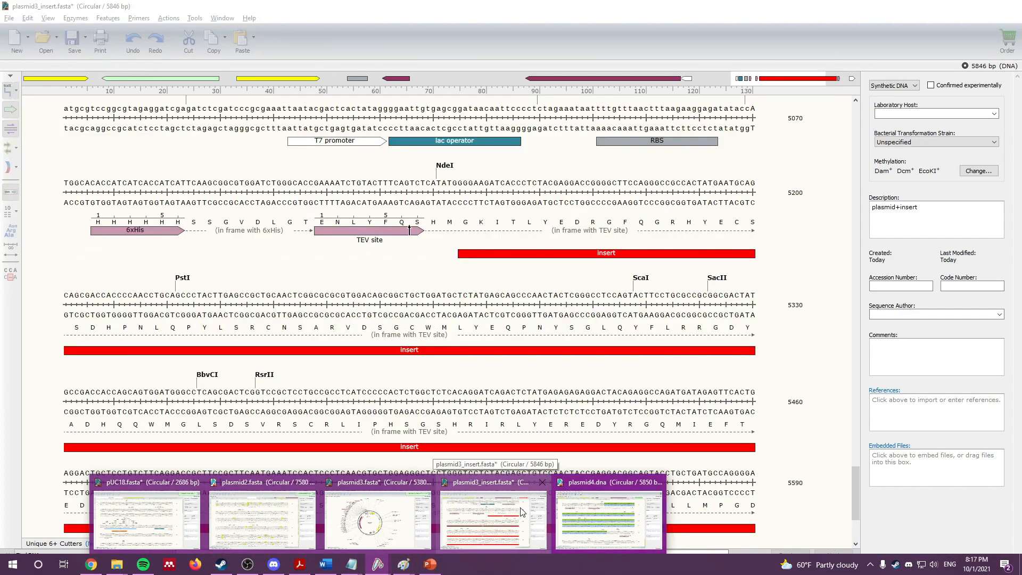
left_click(522, 512)
scroll(749, 339, "up", 2)
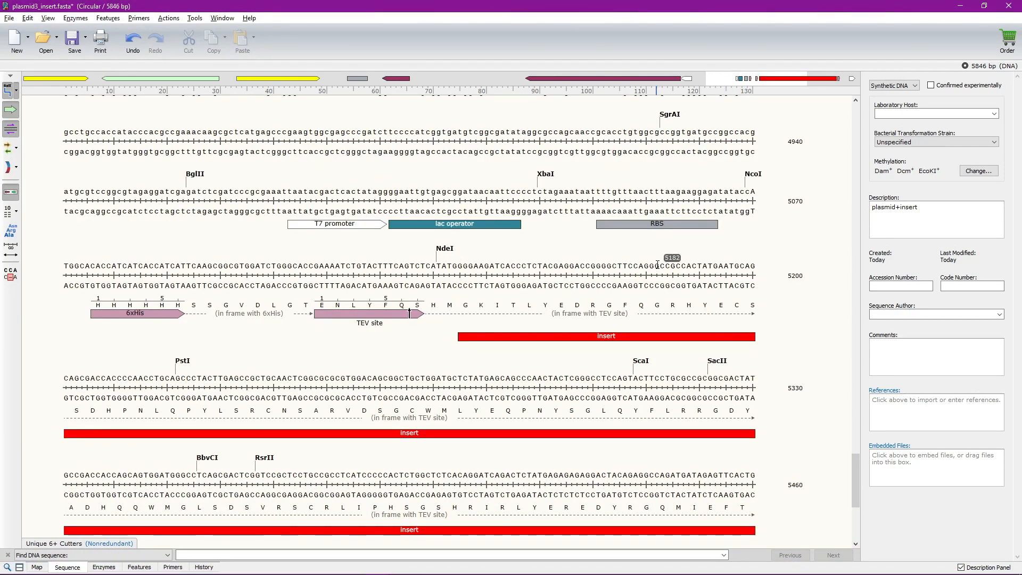
key("alt+Tab")
key("alt+shift+Tab")
scroll(728, 378, "down", 1)
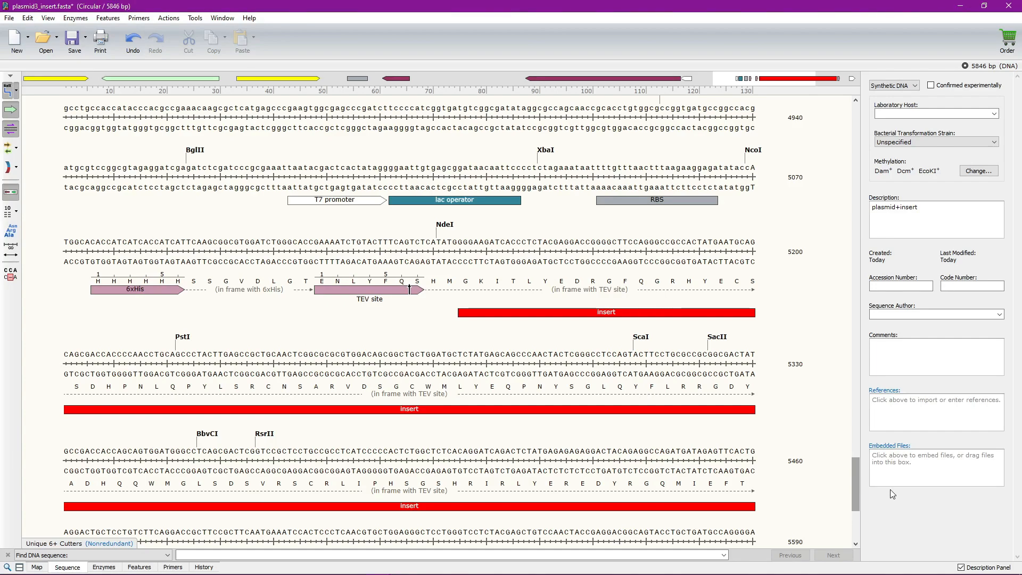
scroll(855, 470, "down", 3)
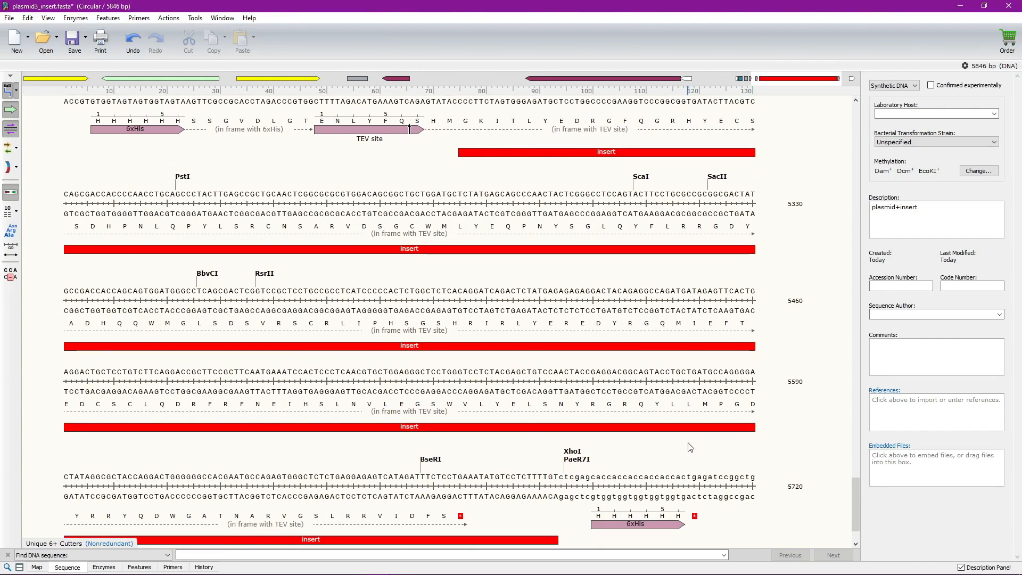
scroll(349, 475, "down", 1)
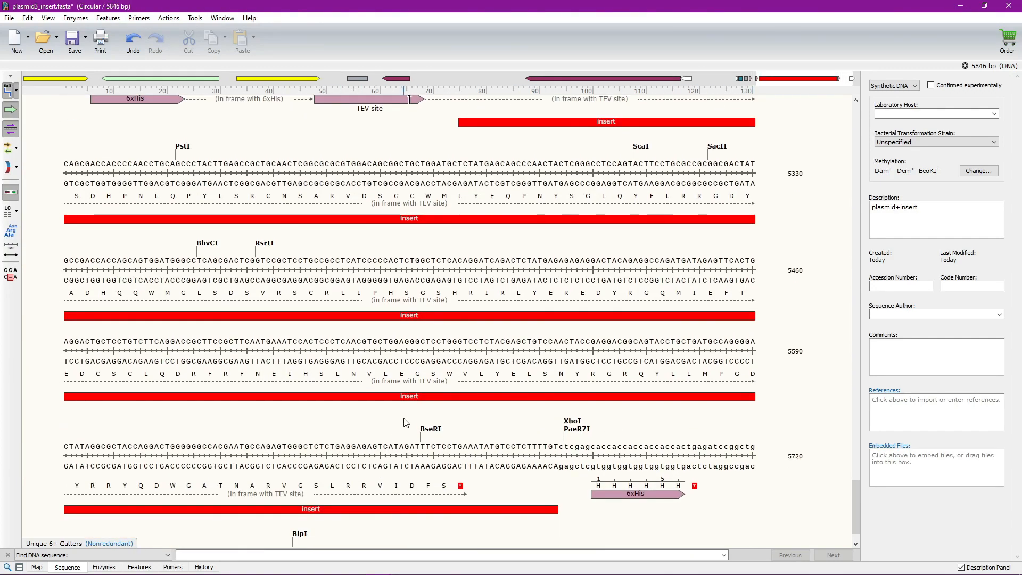